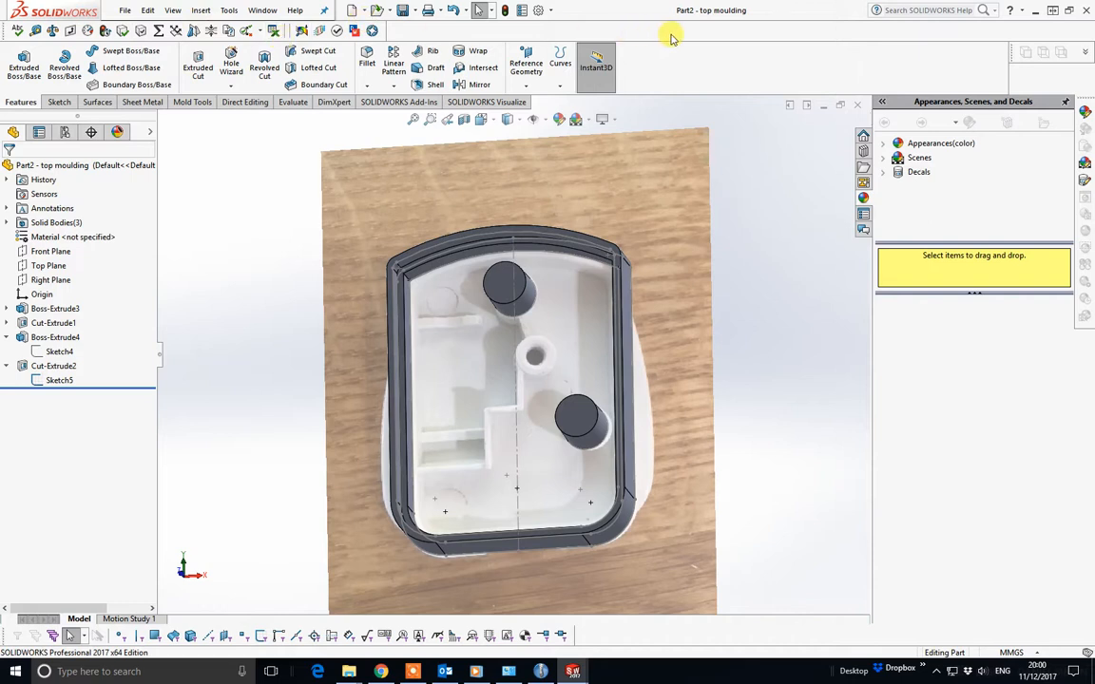
Step: Hide the Tools toolbar and show it again
right_click(686, 78)
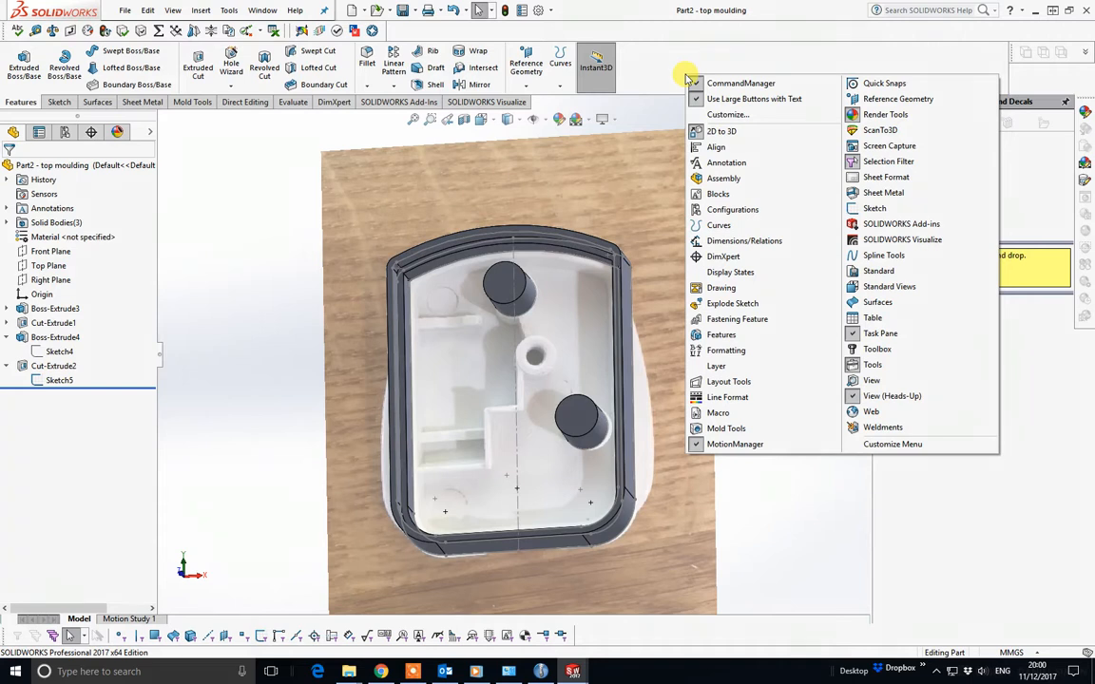
left_click(870, 367)
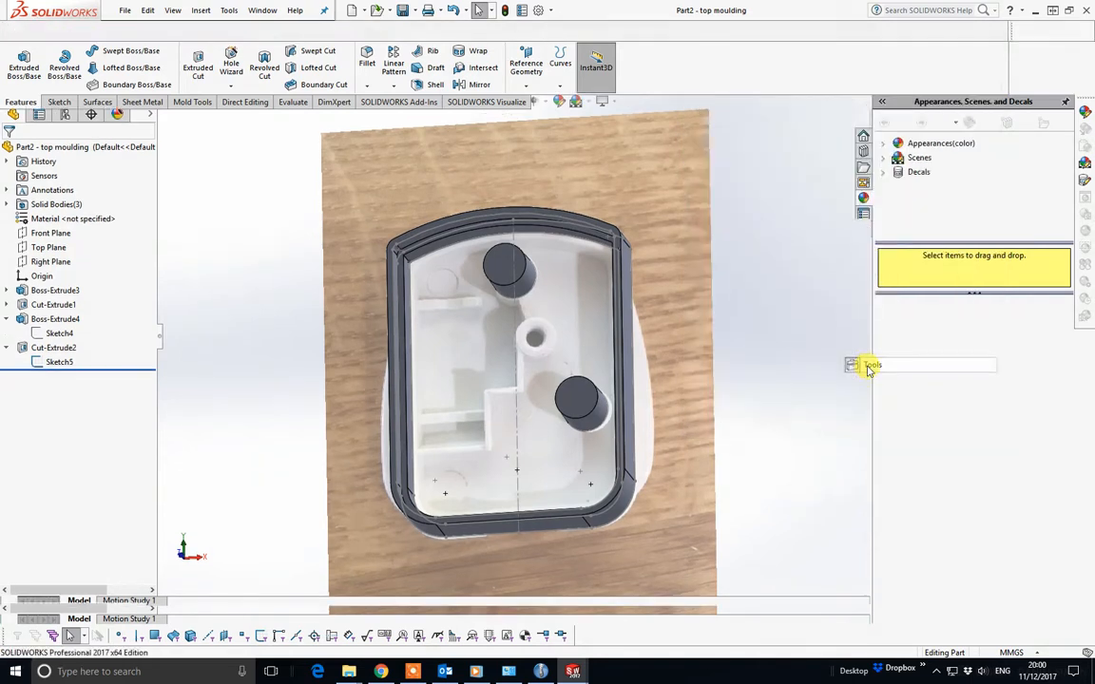
right_click(722, 54)
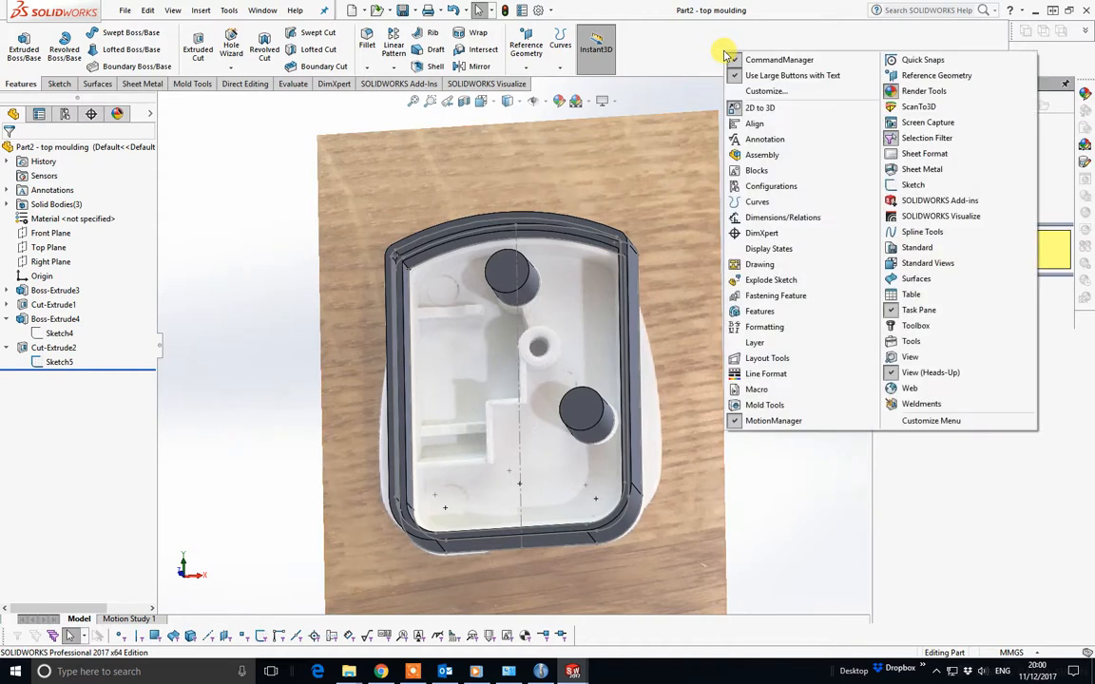
left_click(947, 344)
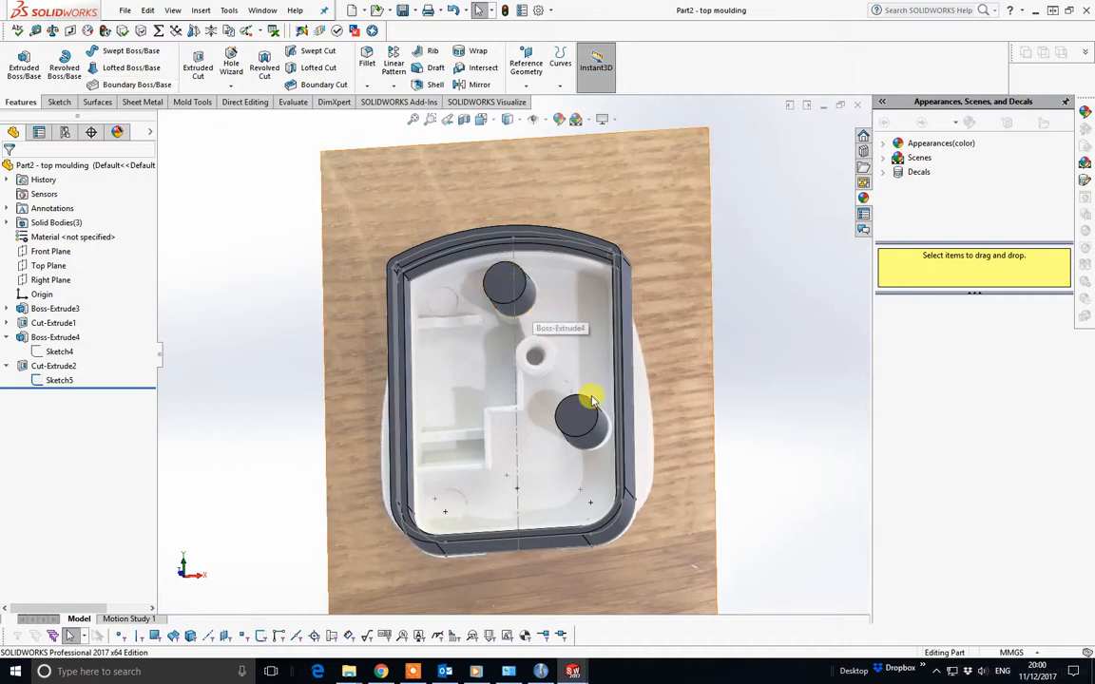
Step: Measure the diameters of the lower and upper round bosses inside the moulding
left_click(36, 32)
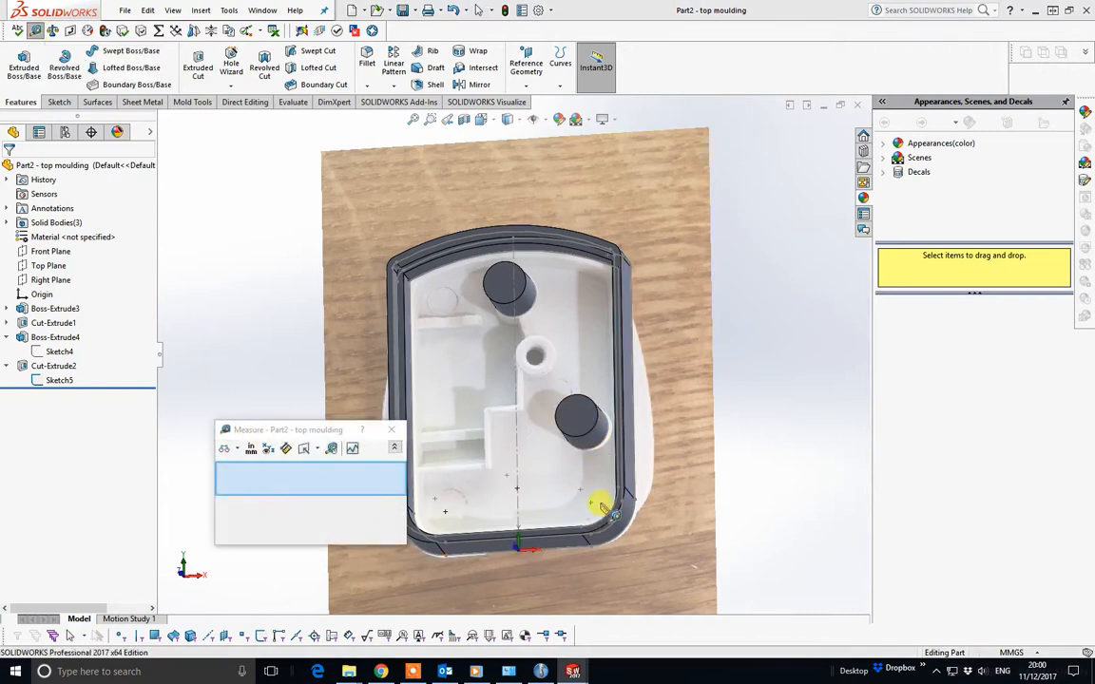
left_click(599, 450)
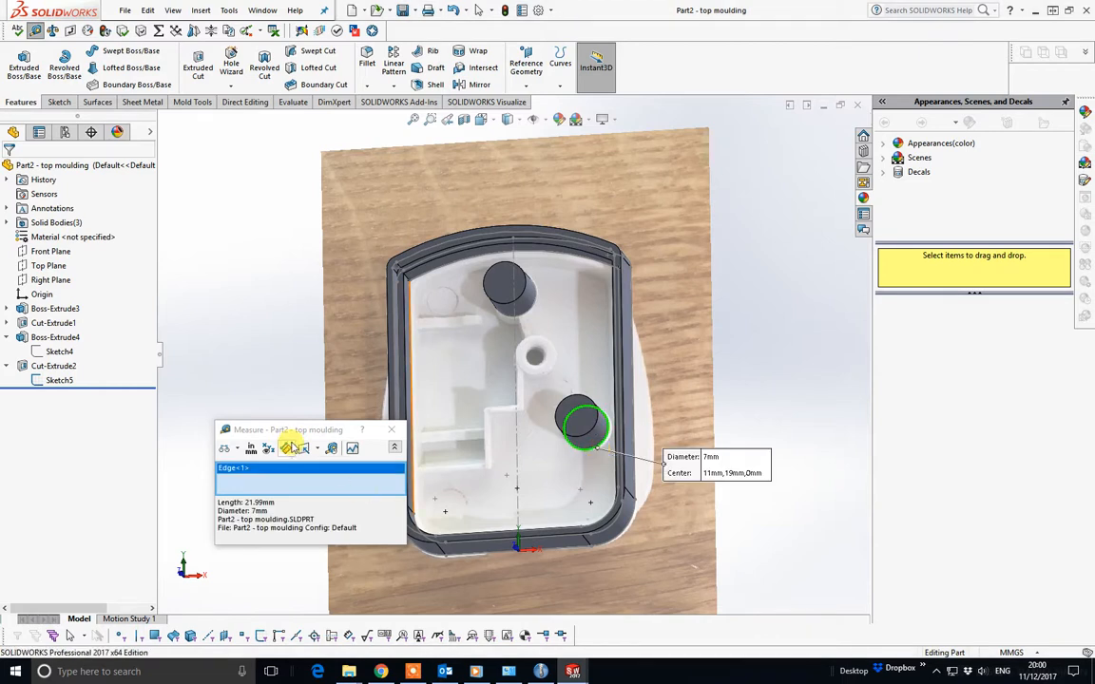
key("Escape")
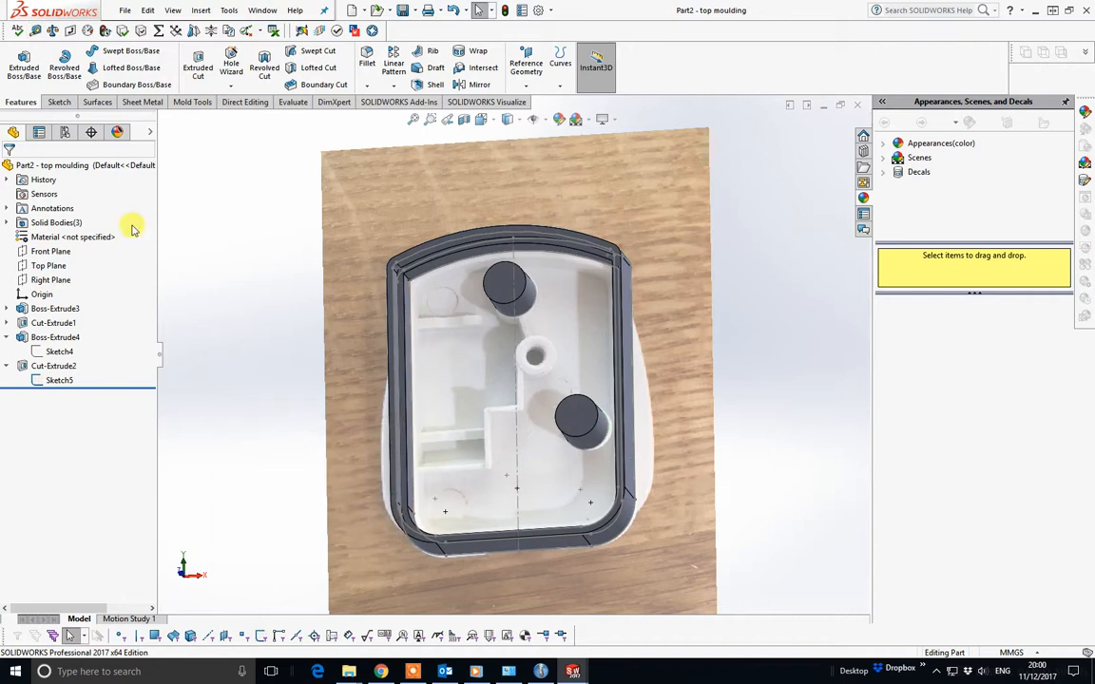
left_click(35, 30)
left_click(530, 312)
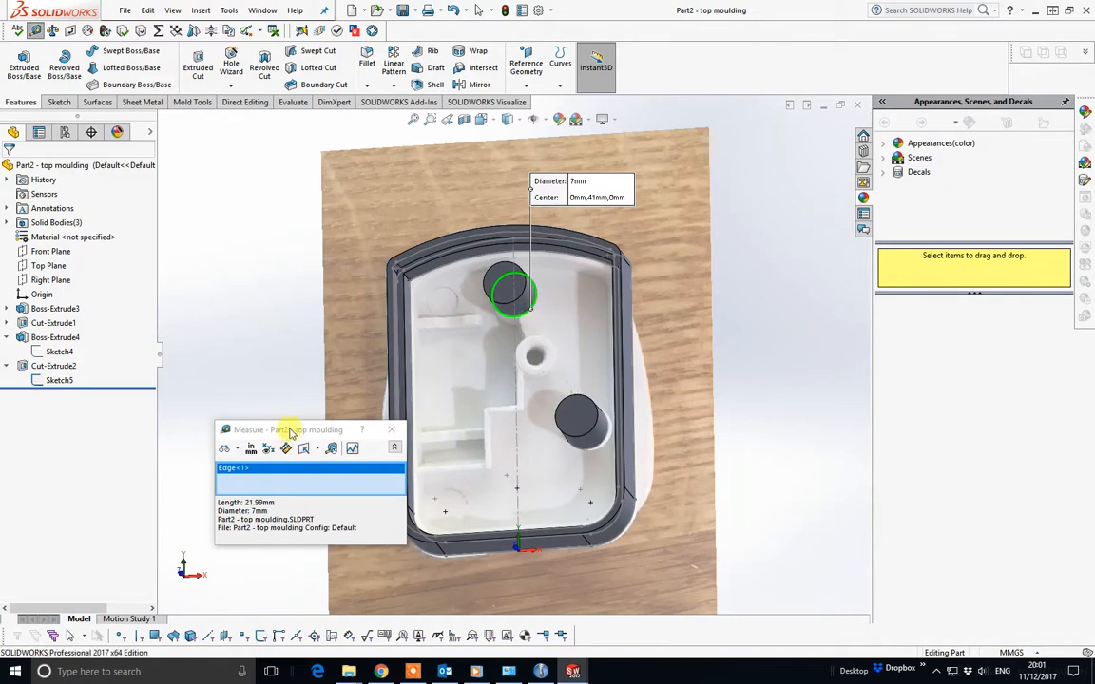
left_click(395, 433)
Step: Start a sketch on the moulding's rim face and draw a circle of about 3.75 mm radius around the photo's central screw post
middle_click_drag(397, 423, 620, 437)
key("space")
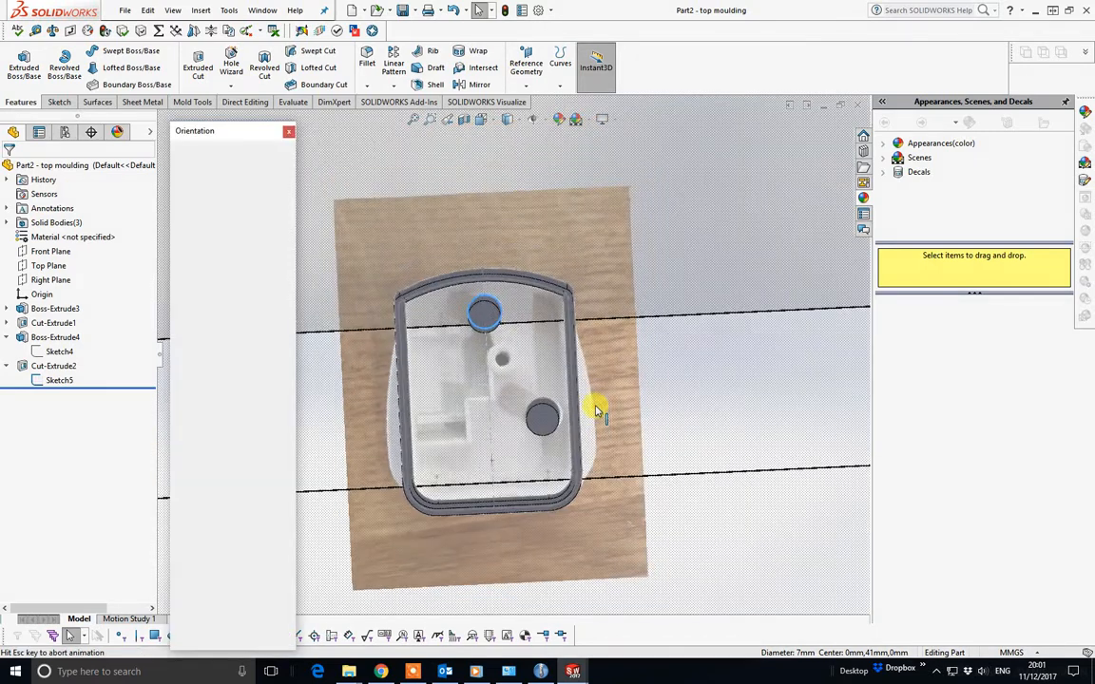
left_click(425, 519)
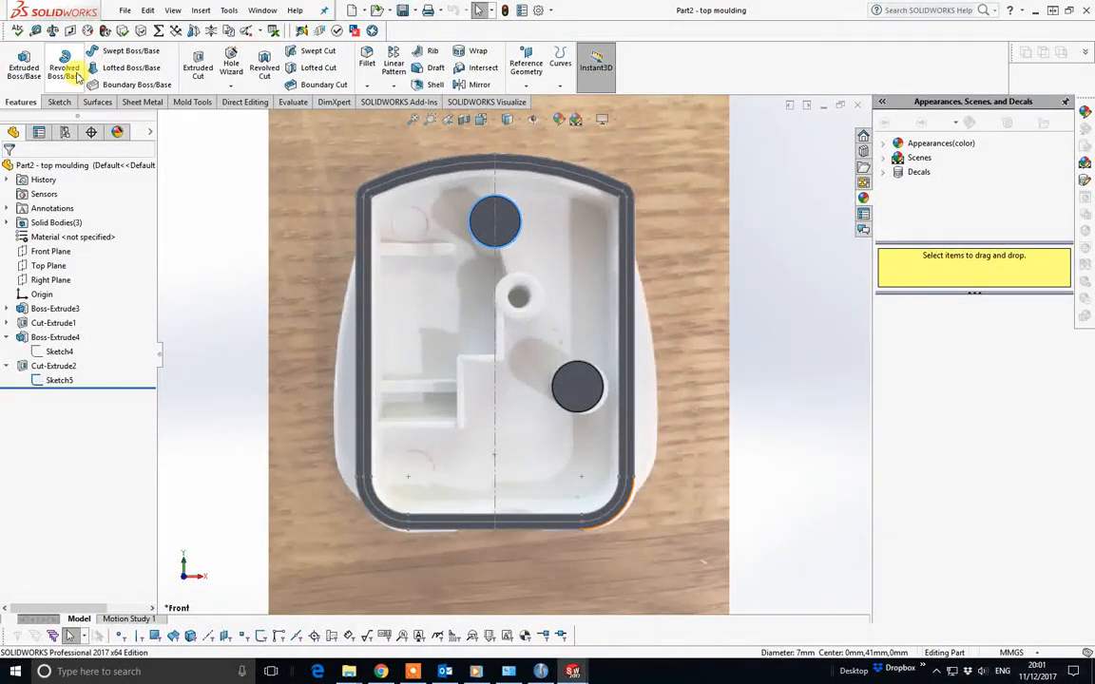
left_click(57, 102)
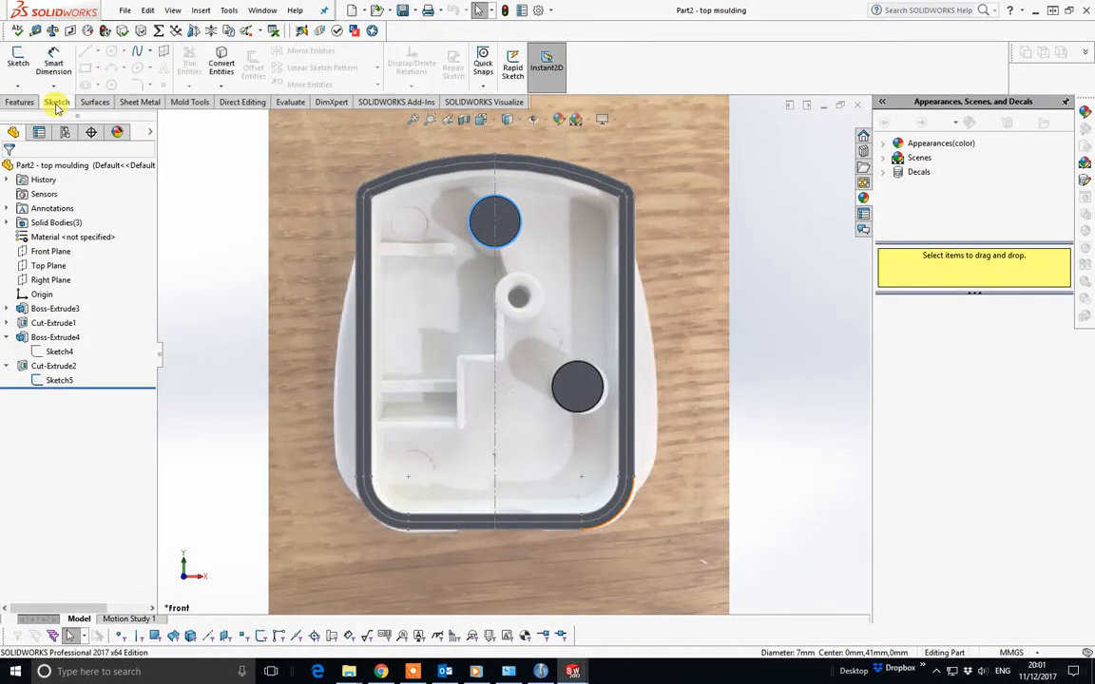
middle_click_drag(472, 300, 631, 328)
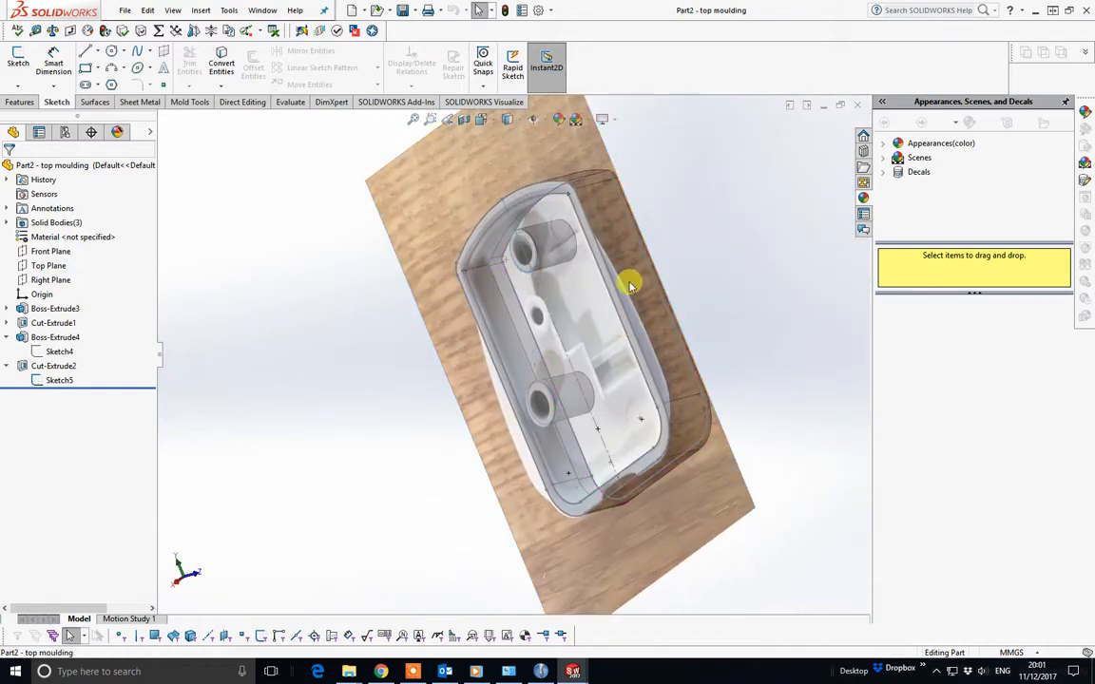
middle_click_drag(630, 281, 165, 186)
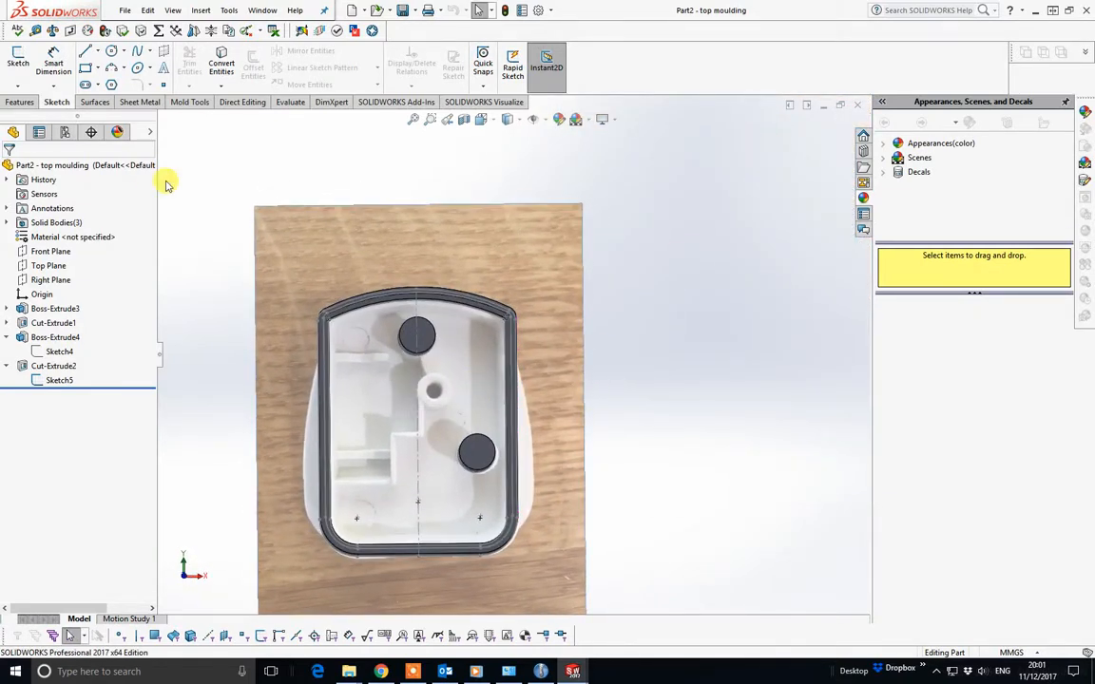
left_click(111, 50)
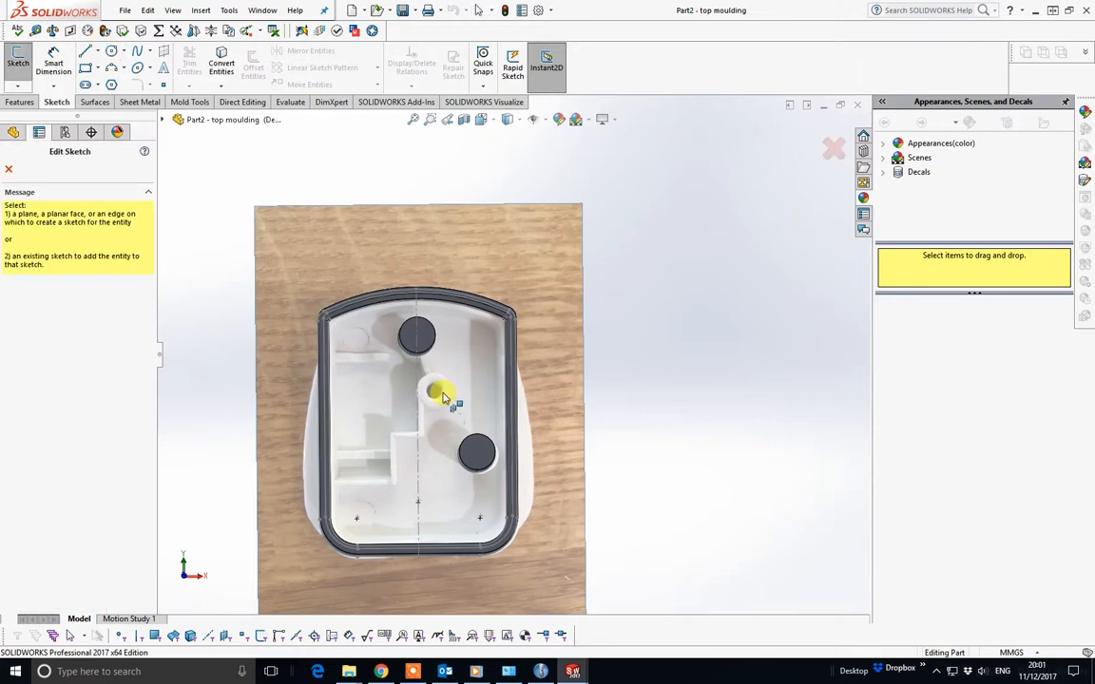
middle_click_drag(443, 397, 511, 345)
left_click(325, 344)
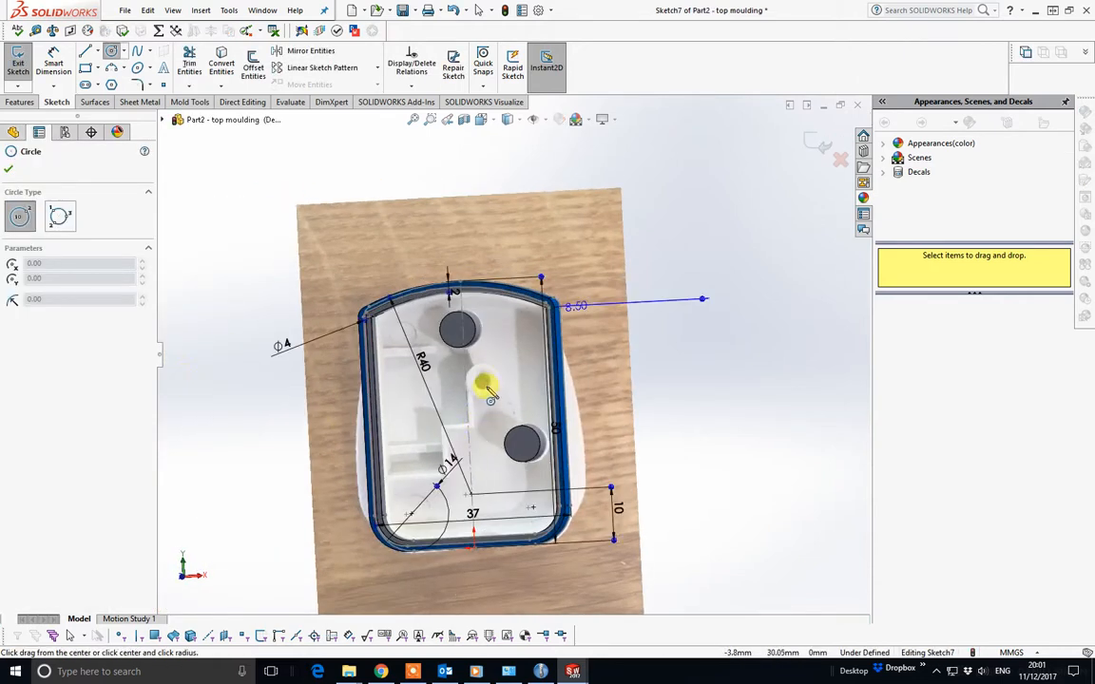
left_click(484, 385)
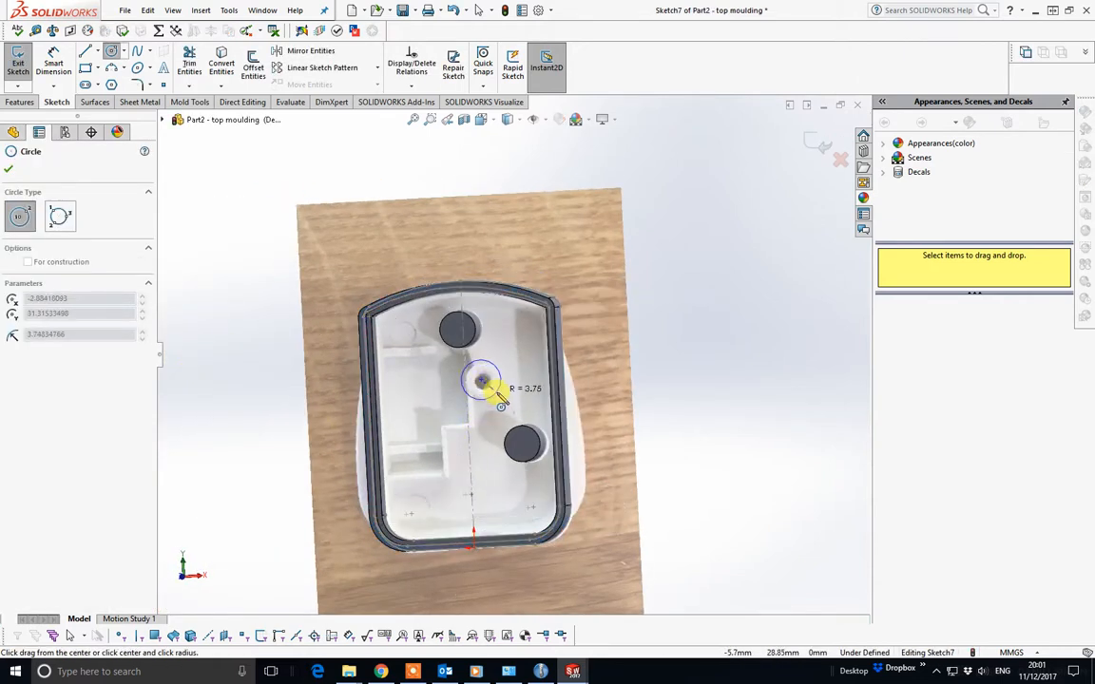
left_click(498, 399)
right_click(501, 402)
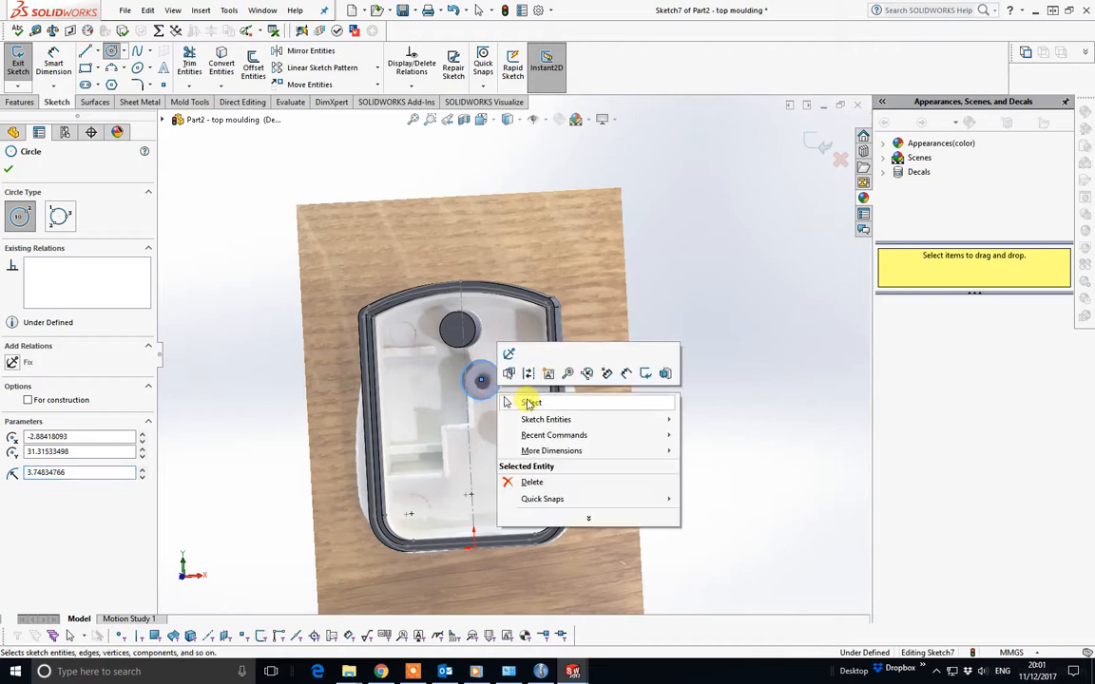
left_click(531, 404)
Step: Shift the circle's centre slightly away from the vertical centreline and make the circle tangent to that centreline
key("space")
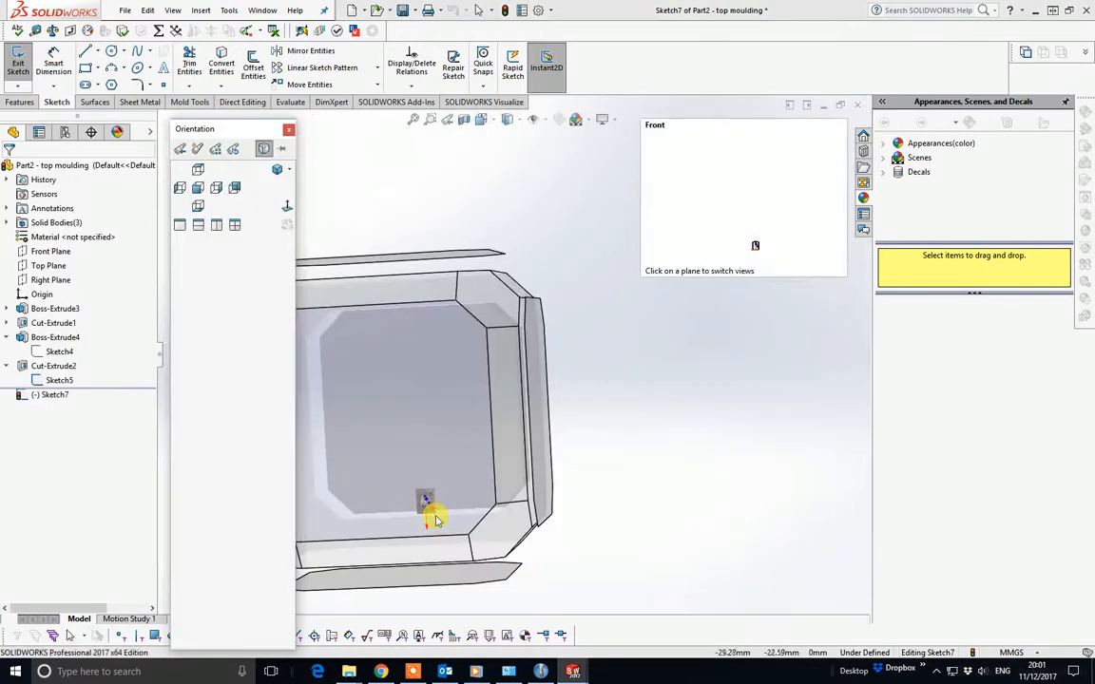
left_click(435, 518)
scroll(521, 521, "up", 10)
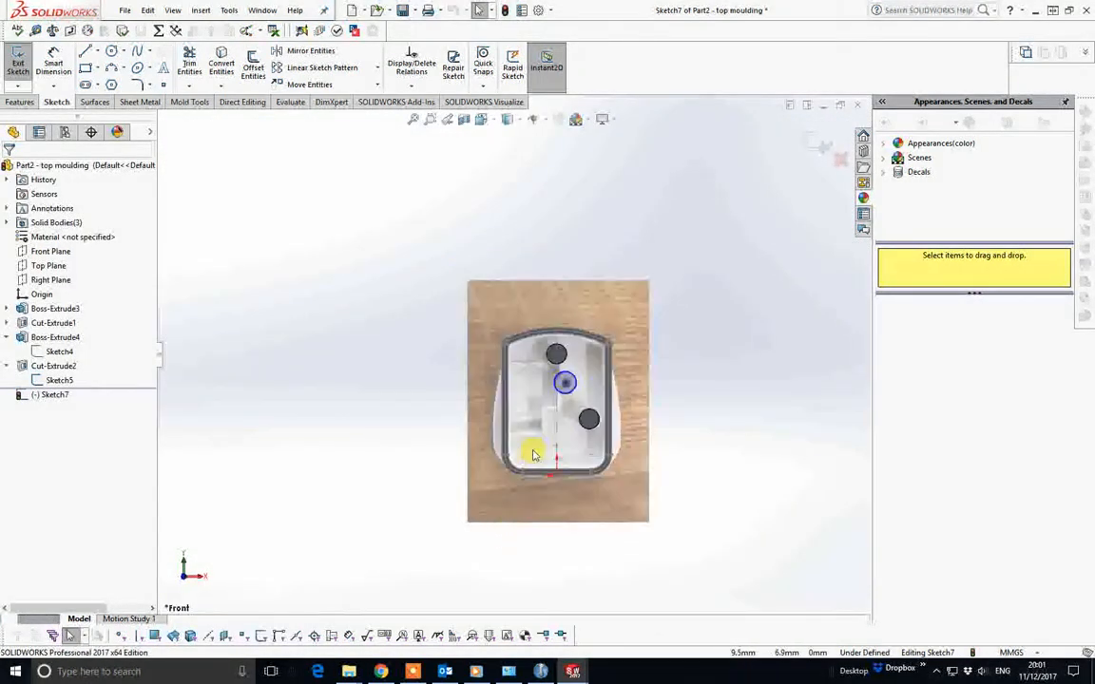
scroll(563, 382, "up", 2)
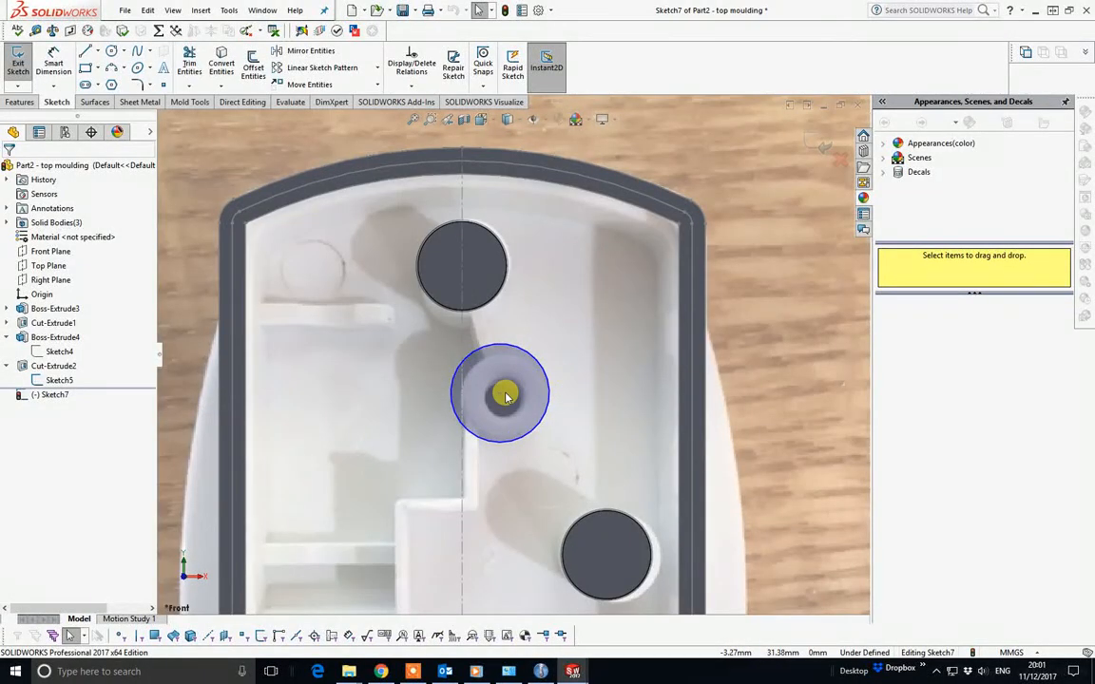
left_click_drag(500, 392, 525, 409)
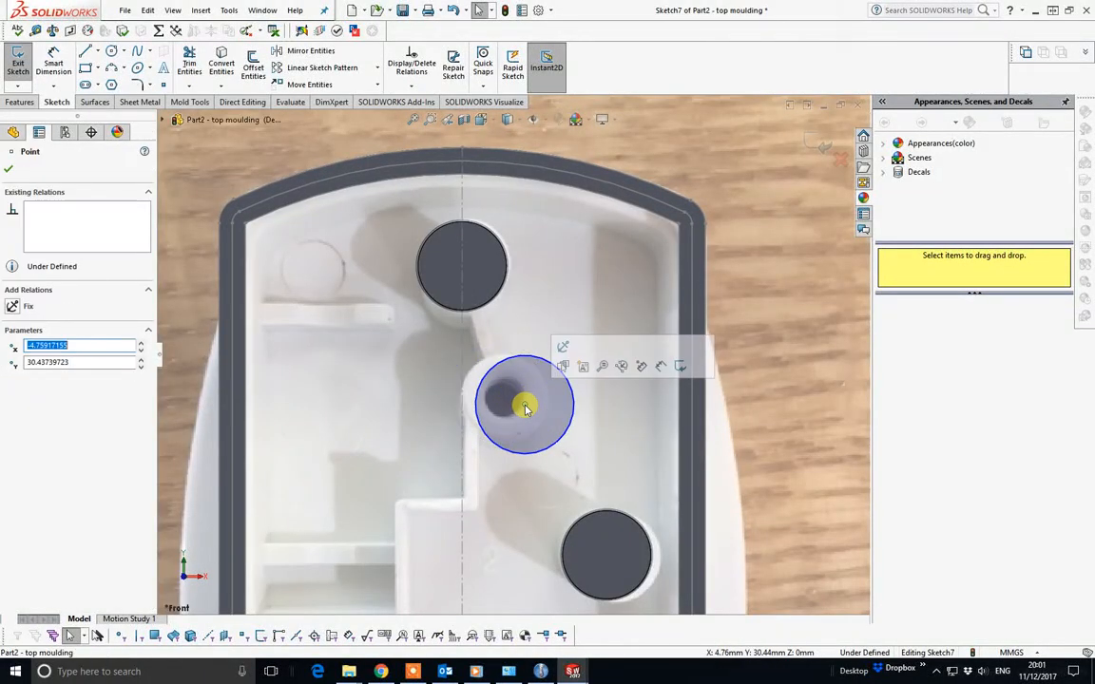
left_click(481, 436)
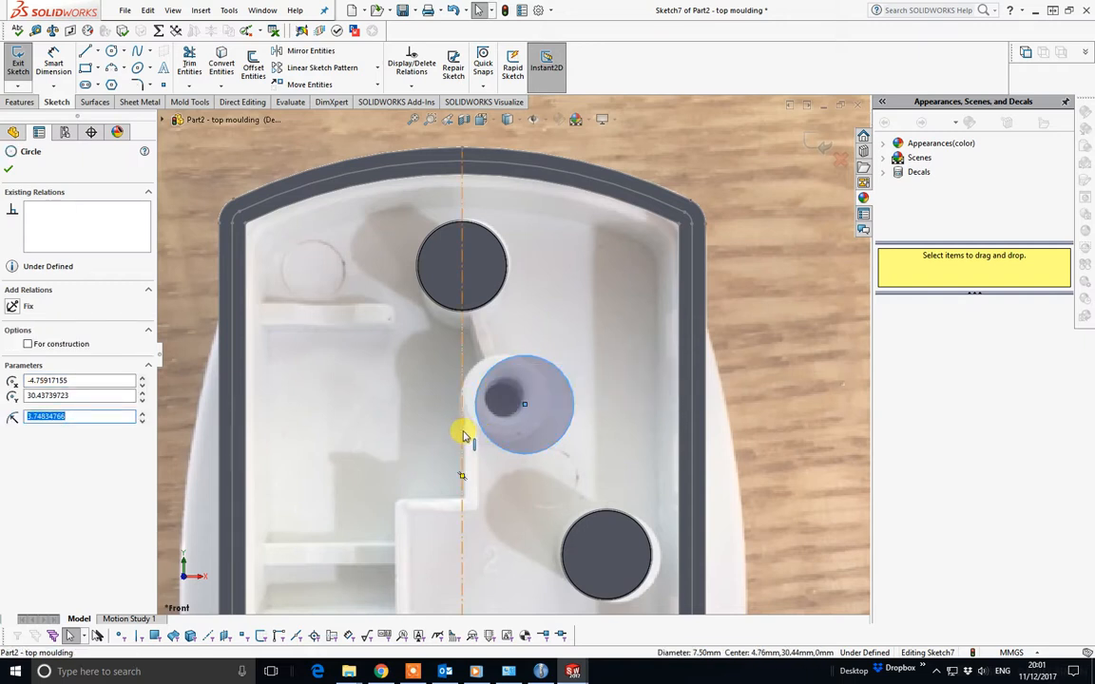
left_click(462, 435, "ctrl")
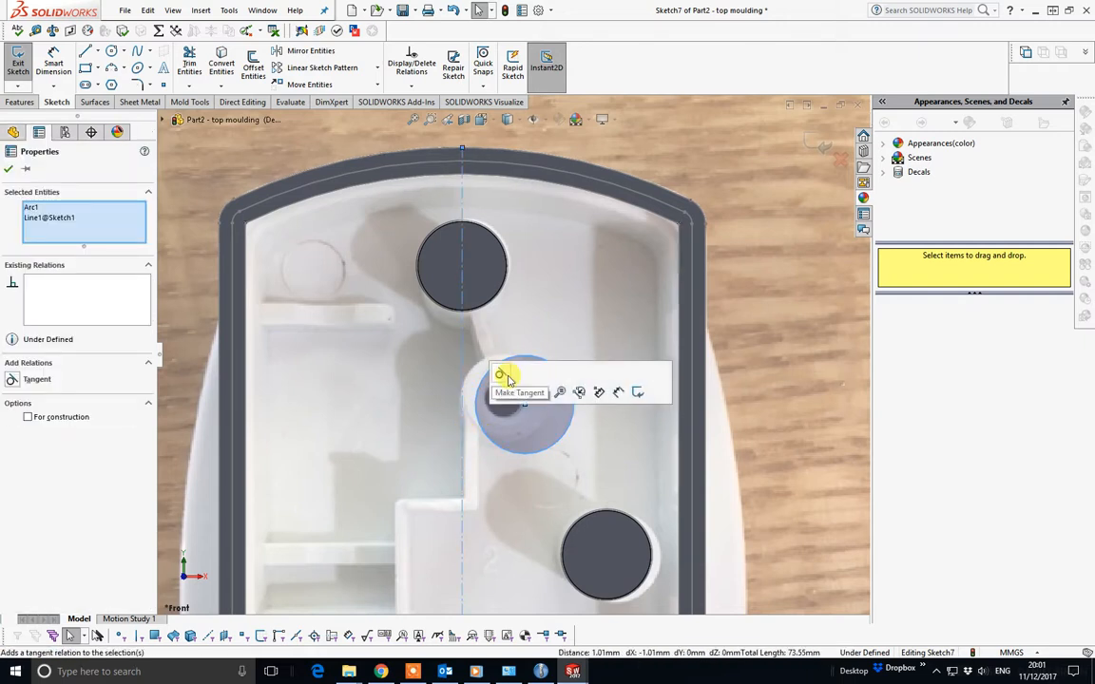
left_click(501, 376)
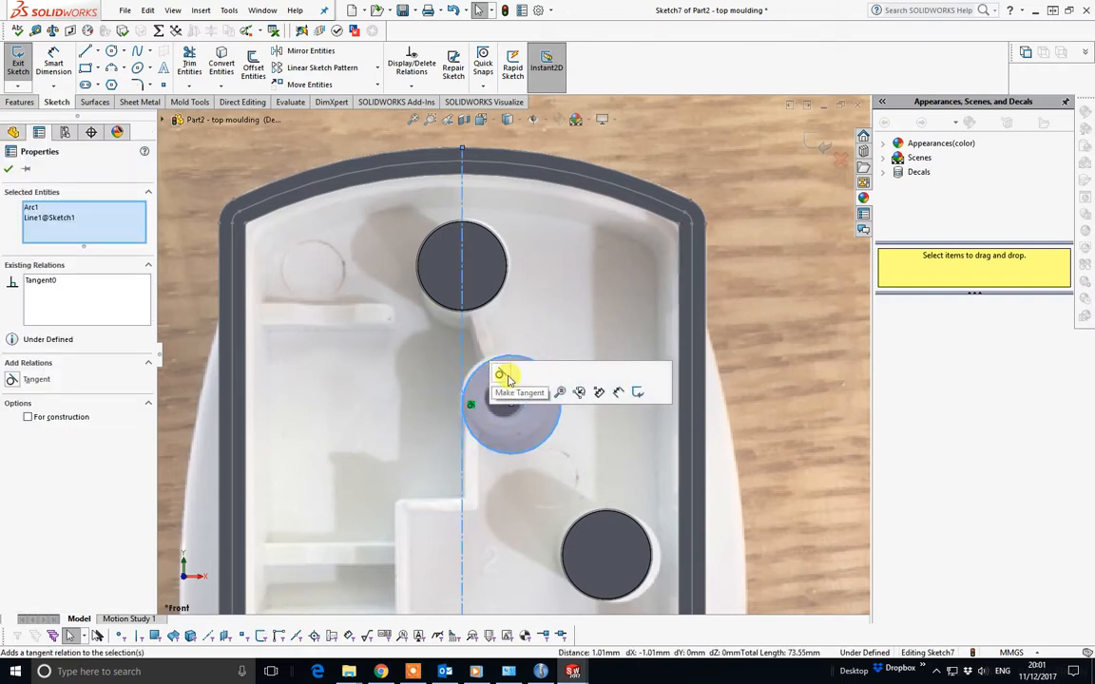
Step: Dimension the circle's diameter as 7 mm
left_click(53, 63)
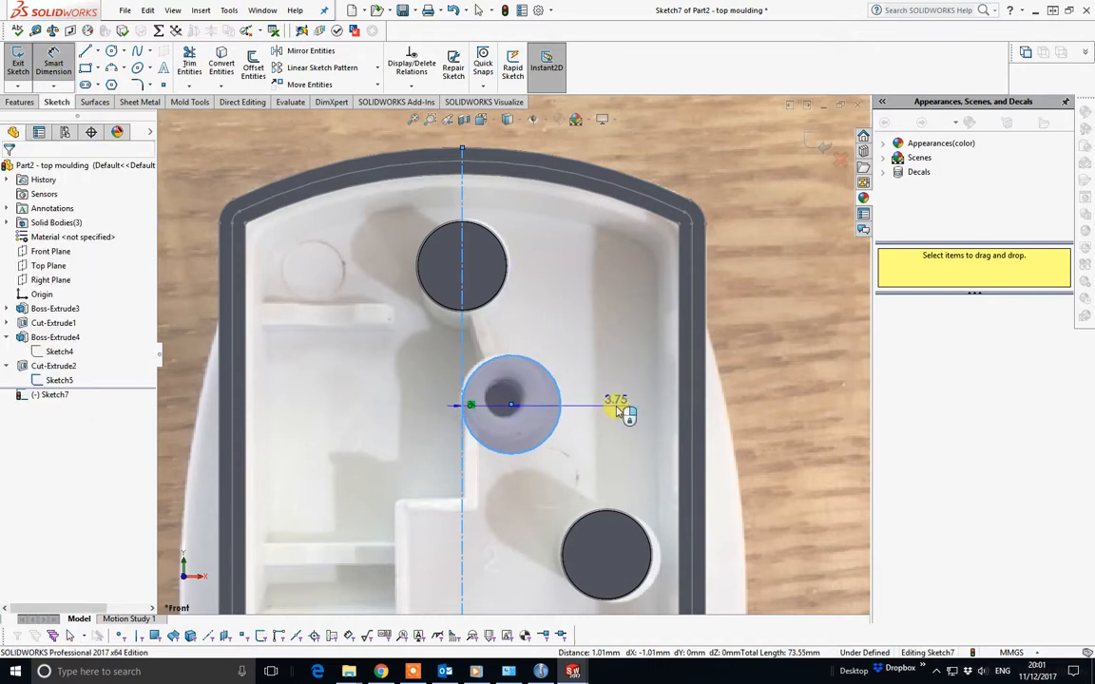
key("Escape")
left_click(53, 63)
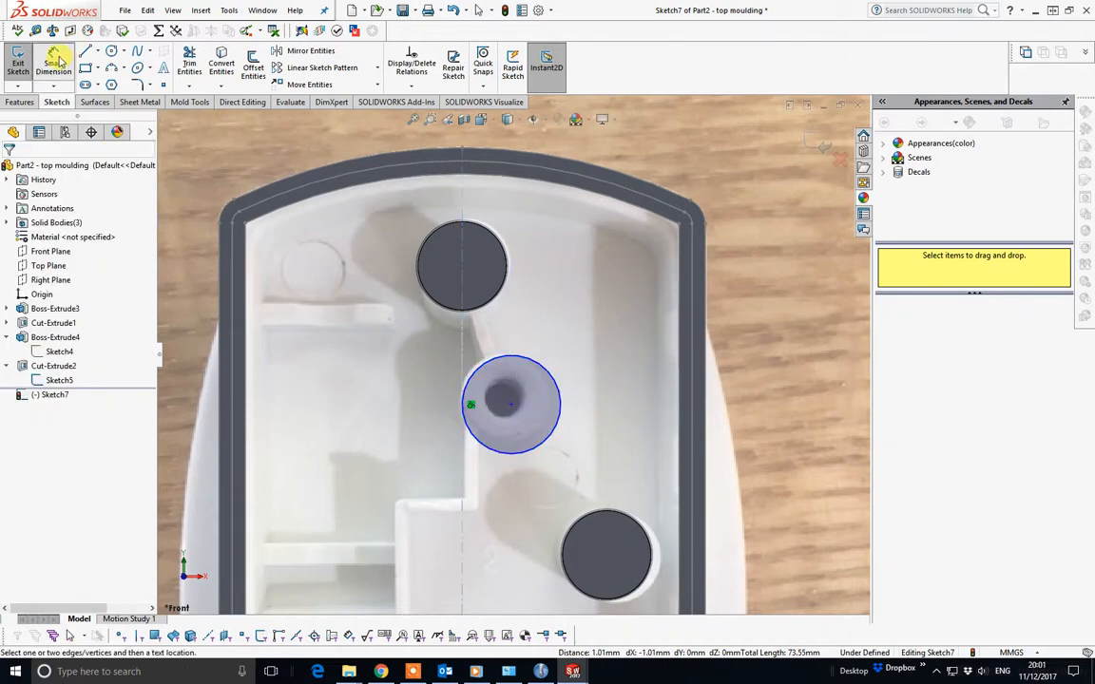
left_click(559, 437)
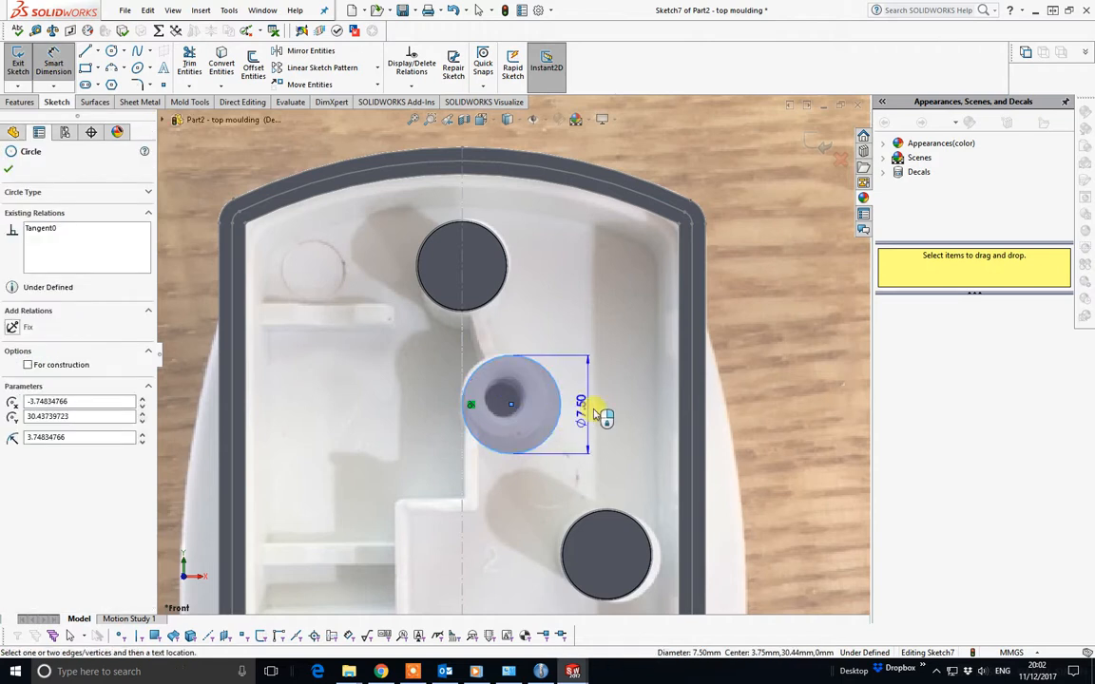
left_click(639, 328)
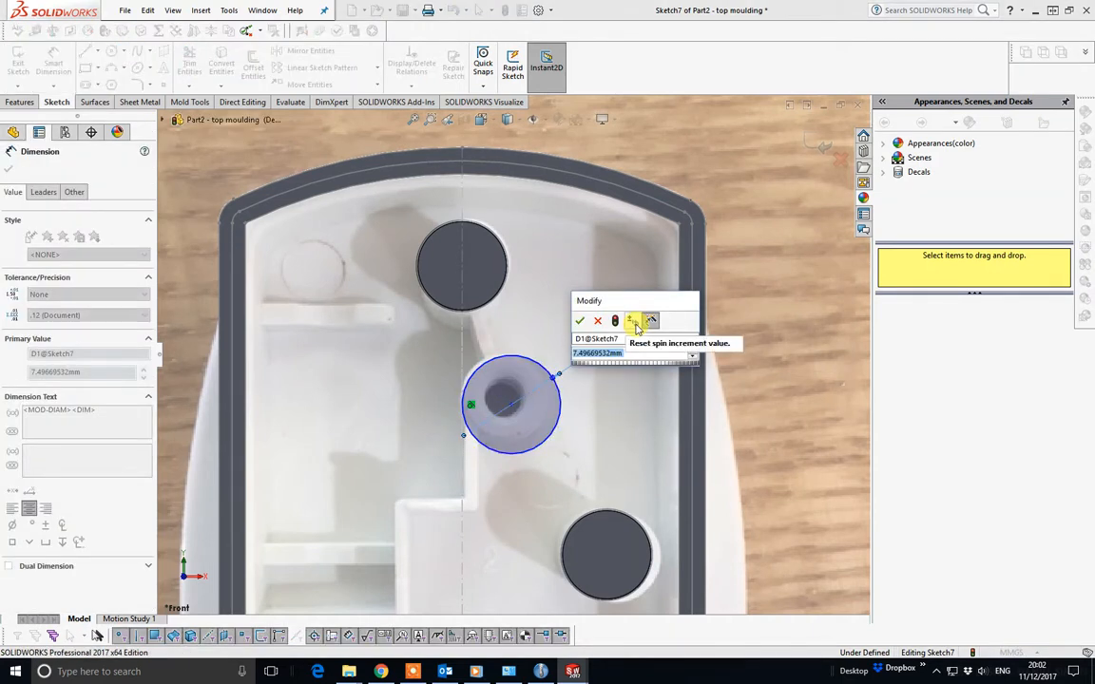
type("7")
key("Return")
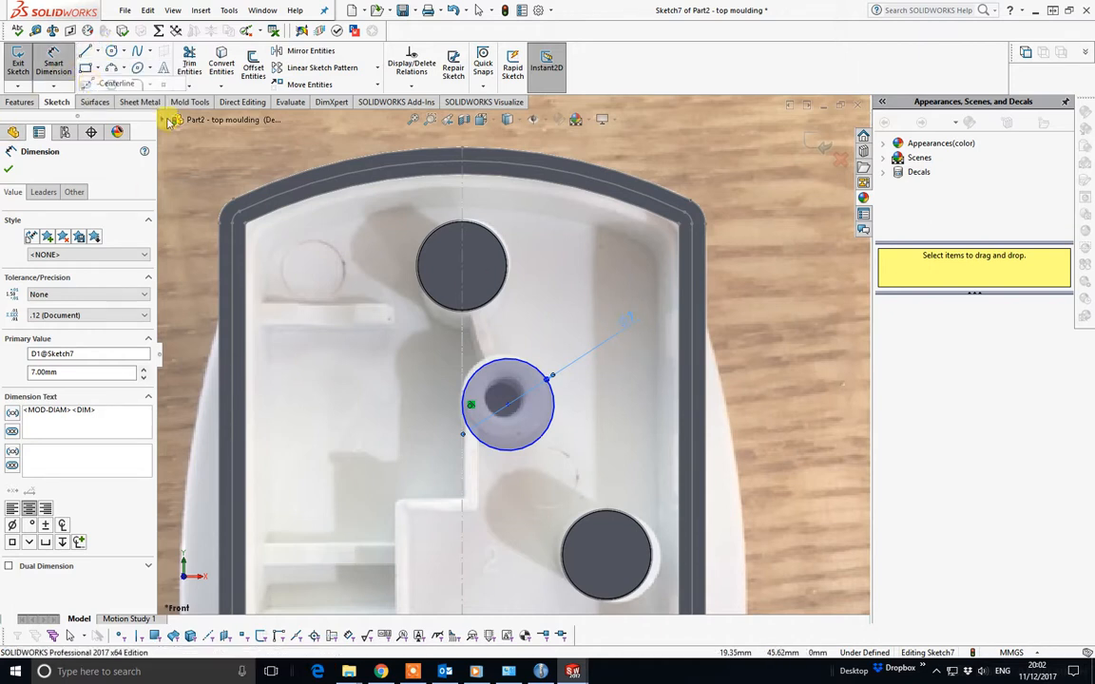
Step: Draw a horizontal centreline about 11.36 mm long from the lowest point of the upper boss
left_click(463, 310)
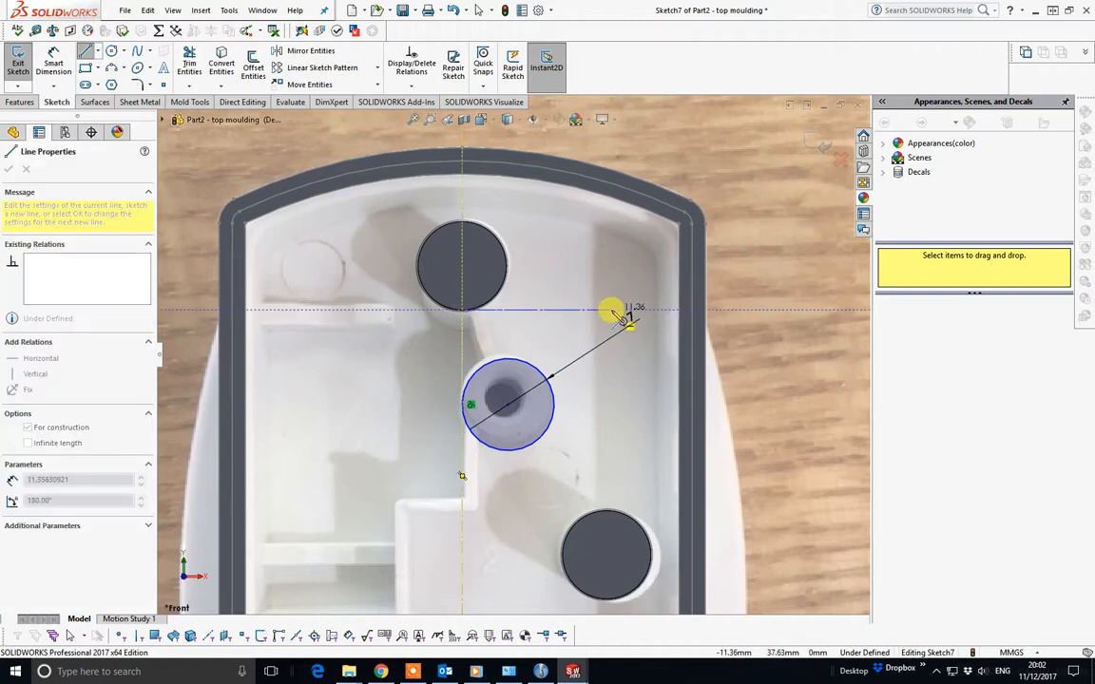
left_click(612, 310)
right_click(613, 311)
left_click(640, 320)
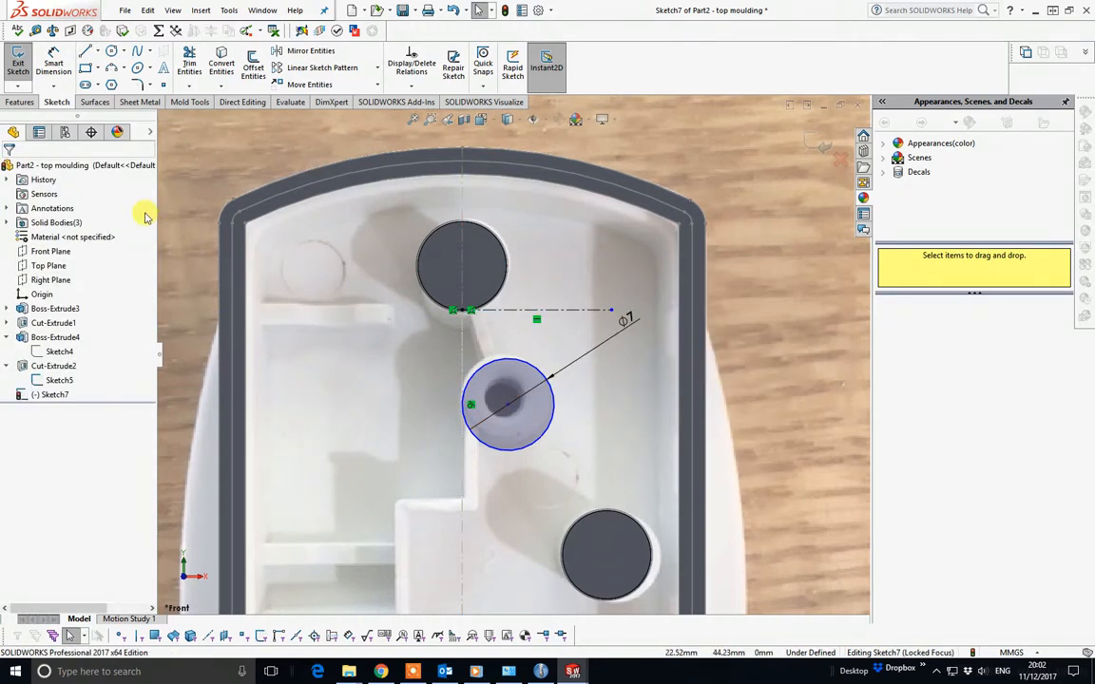
Step: Offset the horizontal centreline by 3.40 mm towards the circle and convert the offset line to construction geometry
left_click(252, 67)
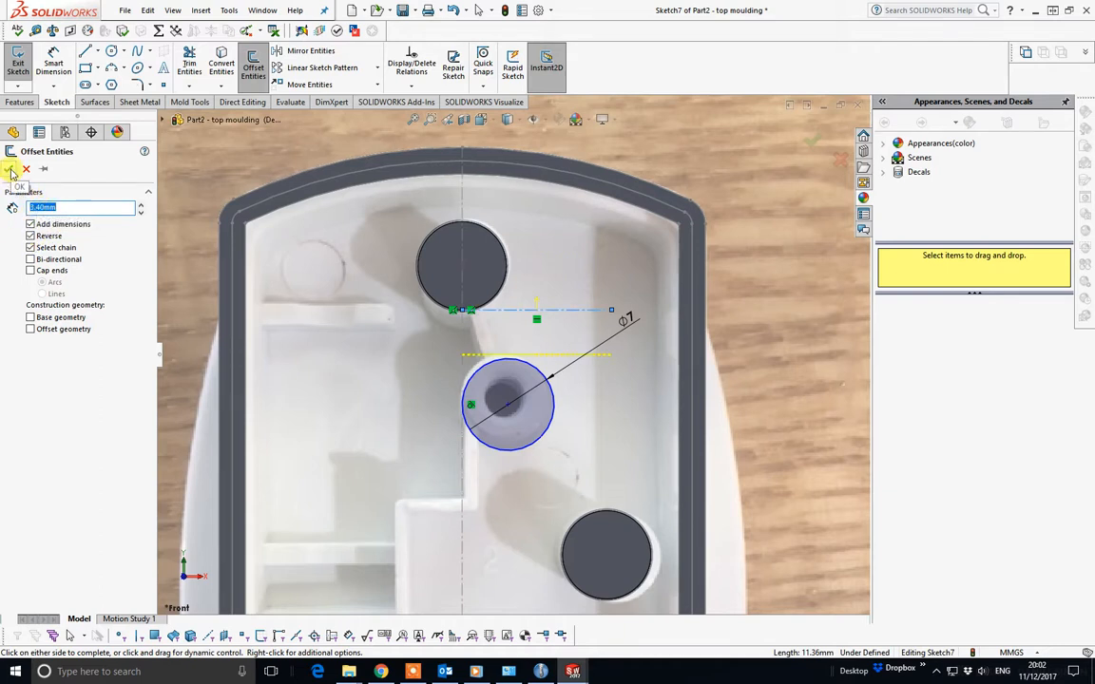
left_click(8, 169)
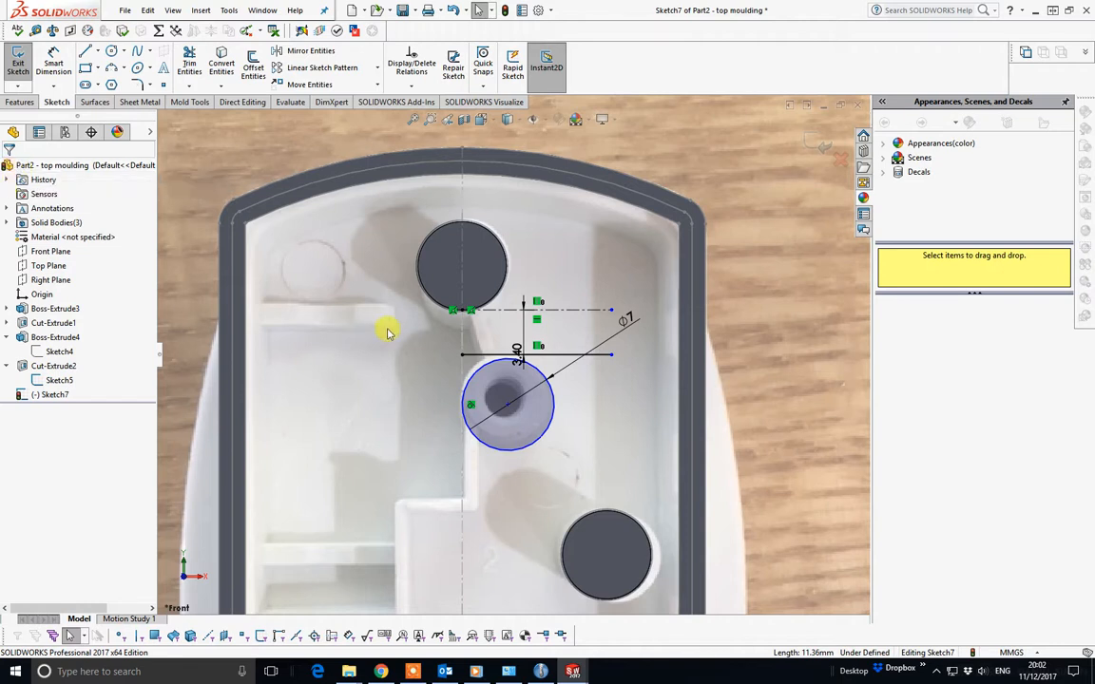
left_click(568, 358)
right_click(567, 356)
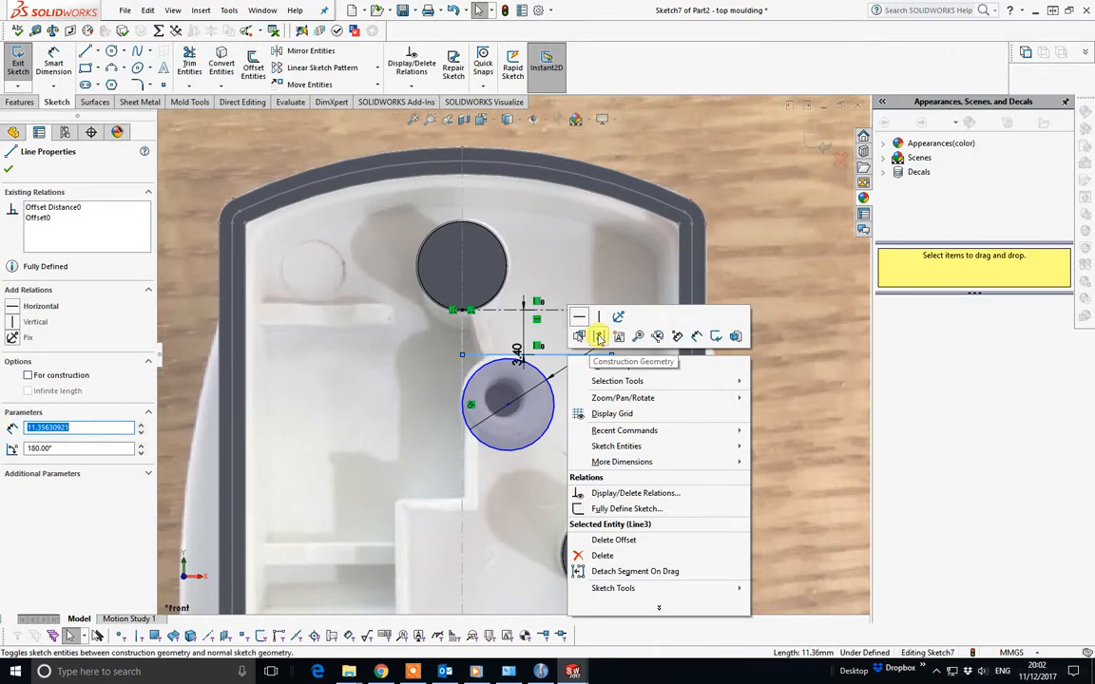
left_click(599, 337)
scroll(488, 397, "down", 3)
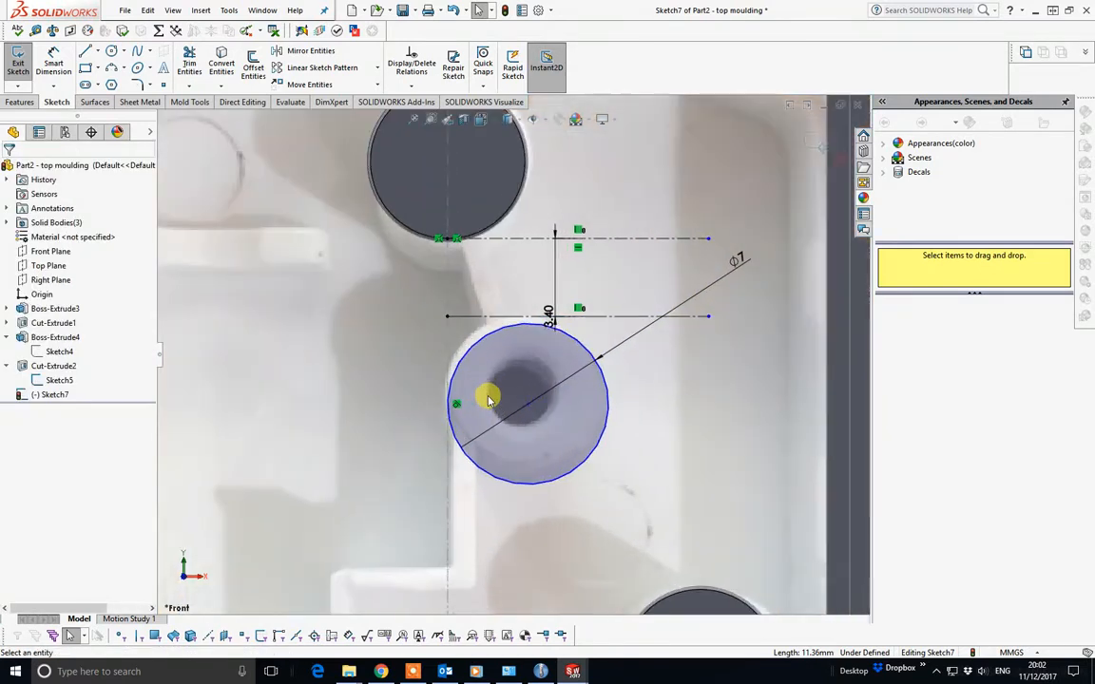
Step: Make the 7 mm circle tangent to the offset horizontal construction line
left_click(502, 333)
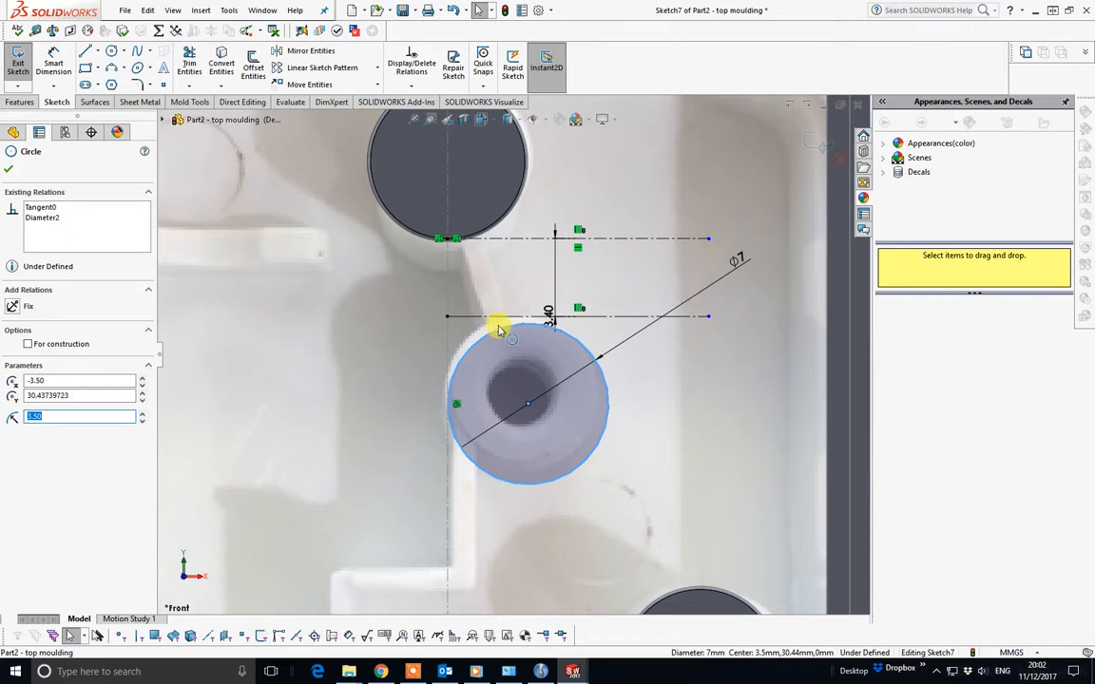
left_click(498, 317, "ctrl")
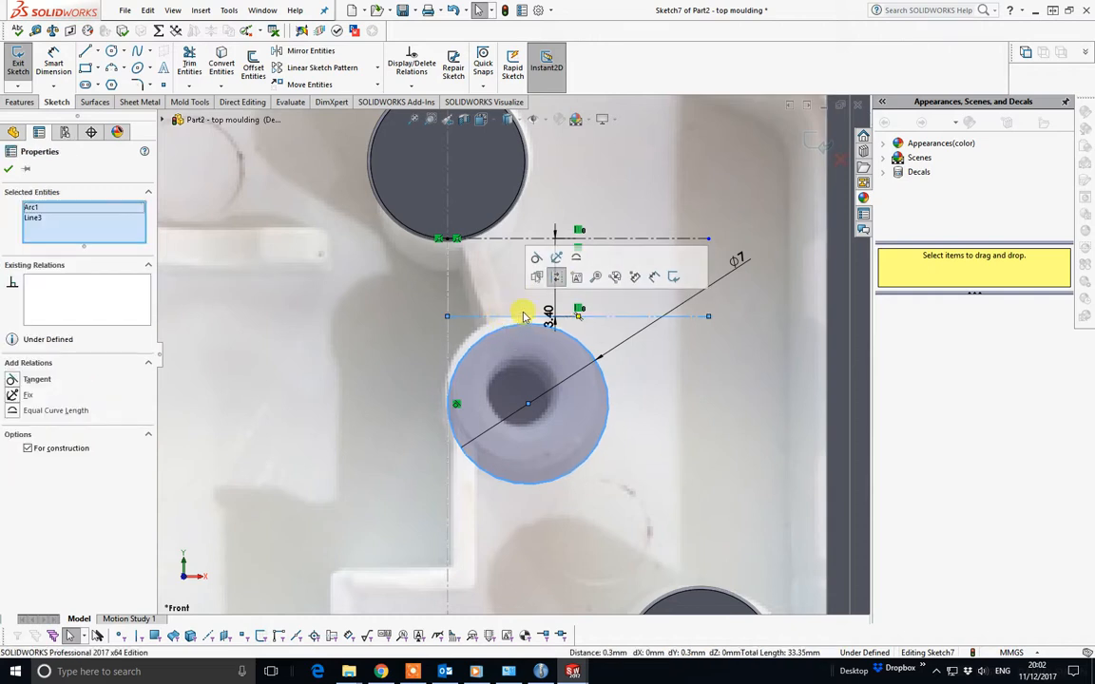
left_click(536, 262)
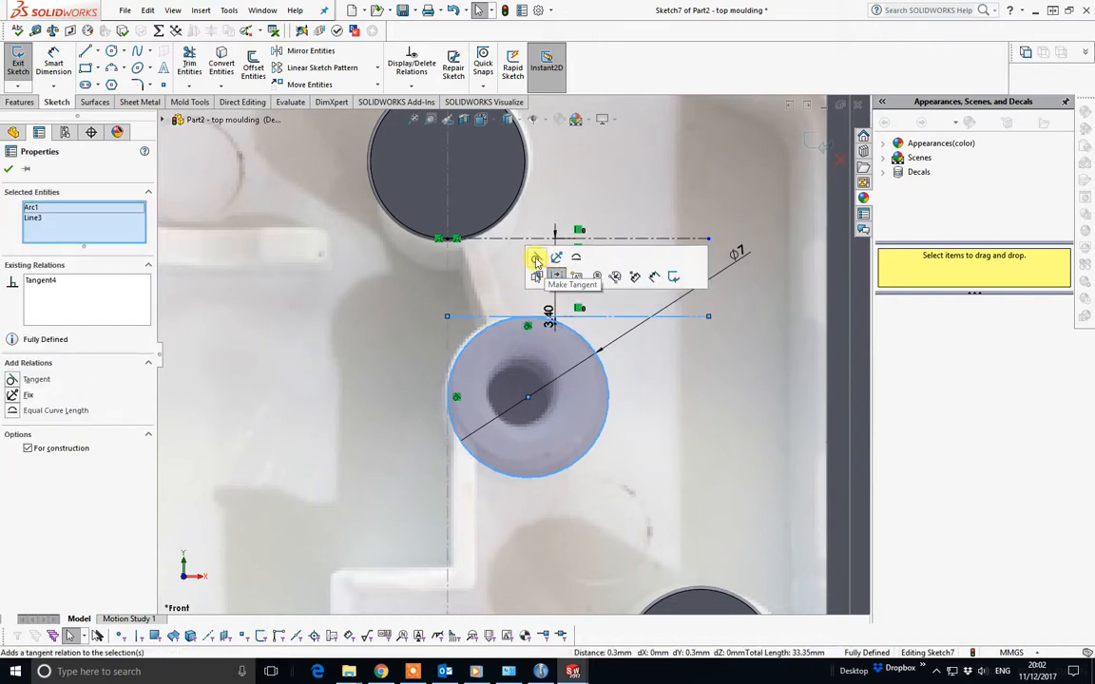
scroll(556, 340, "up", 5)
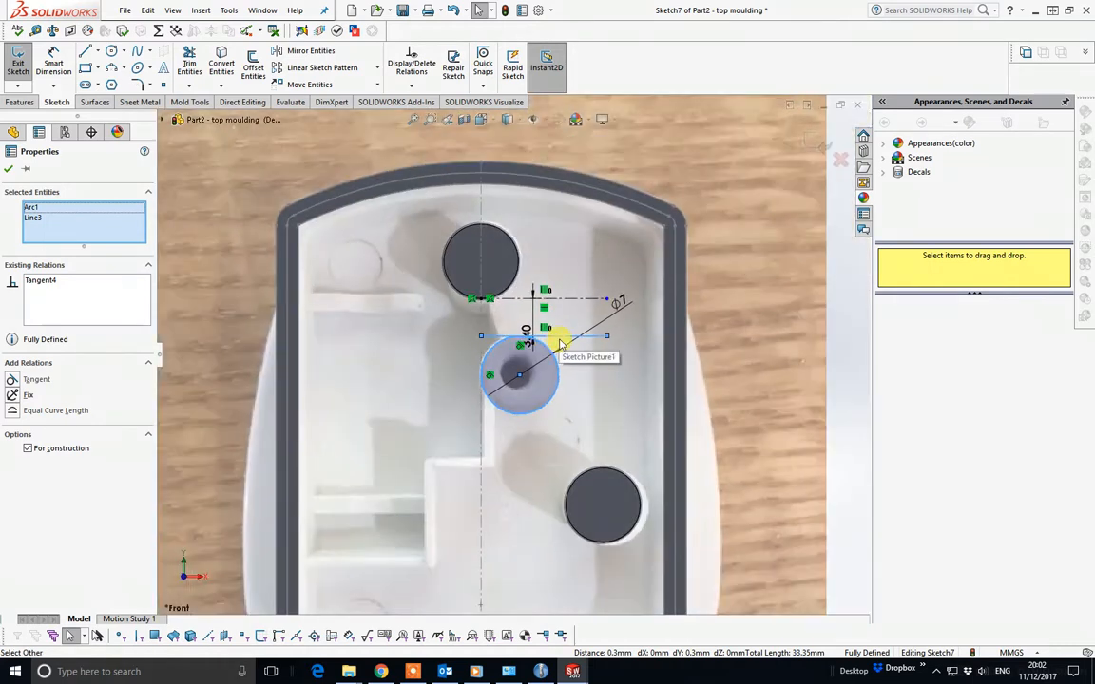
left_click(8, 171)
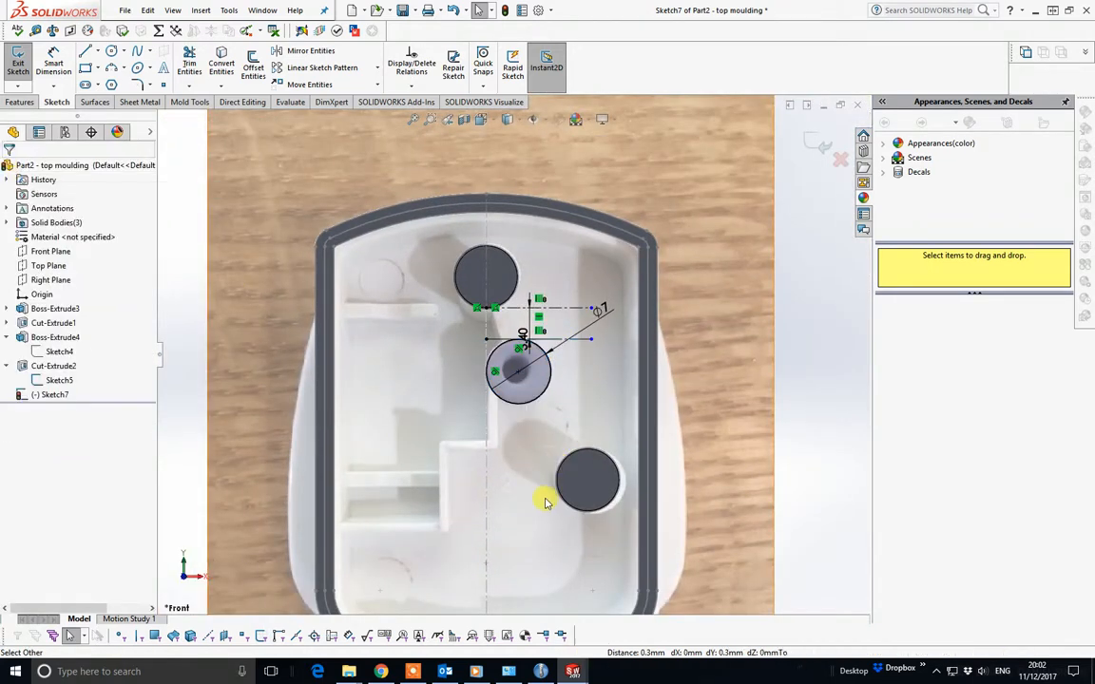
Step: Measure the upper boss's height between its base and top circular edges
middle_click_drag(543, 498, 538, 397)
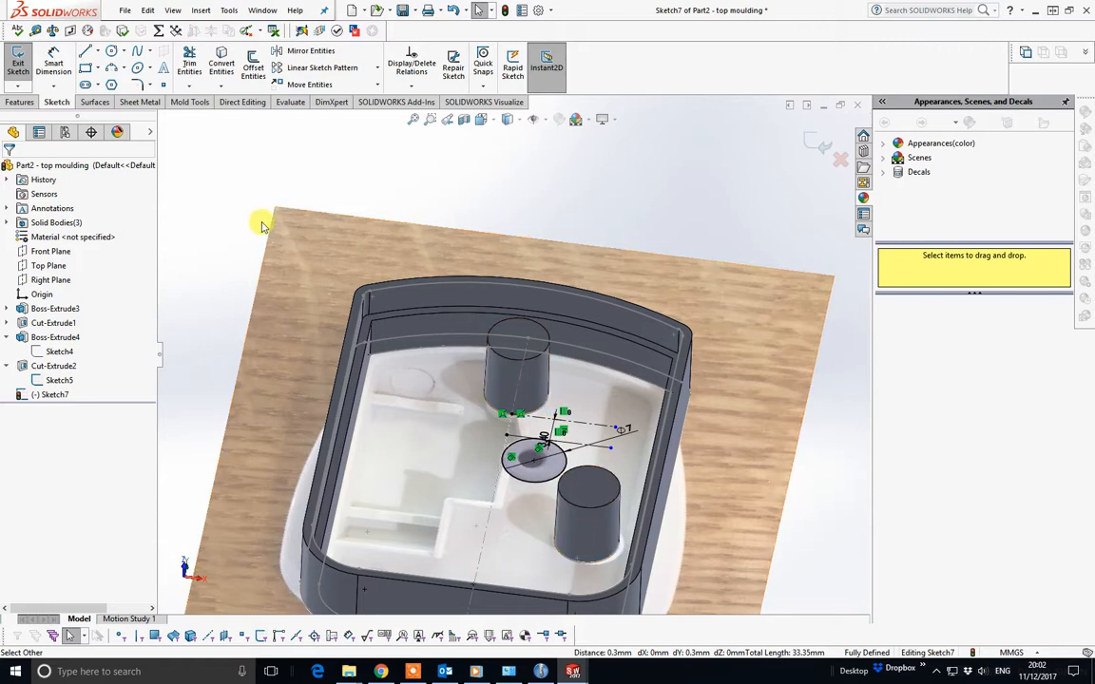
left_click(35, 30)
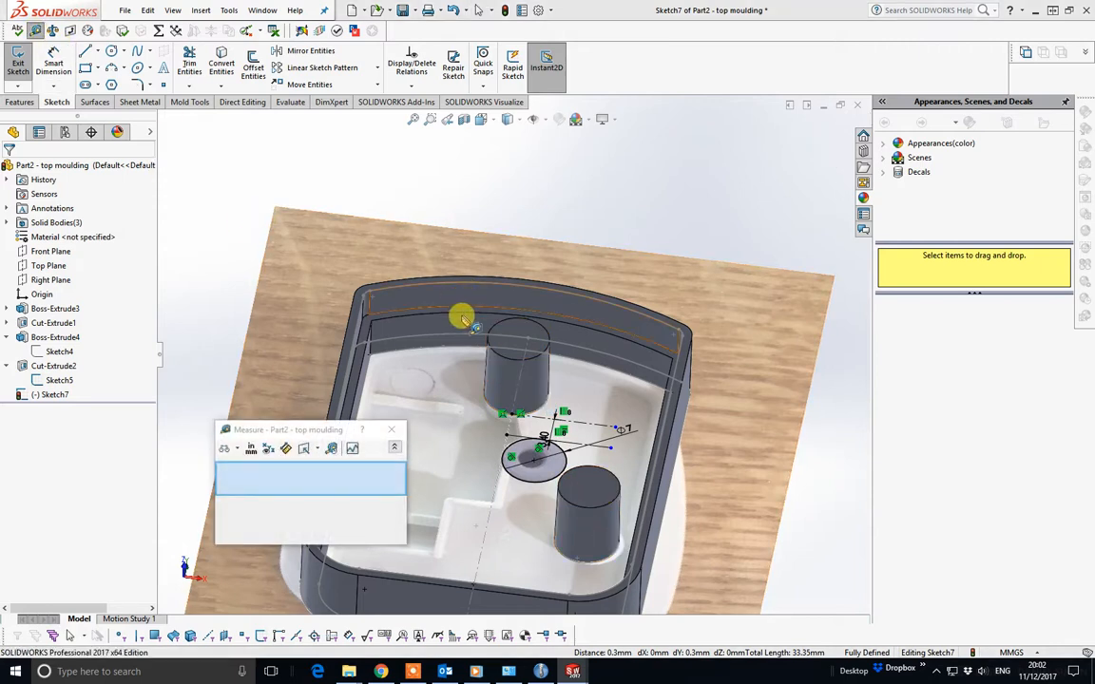
left_click(534, 411)
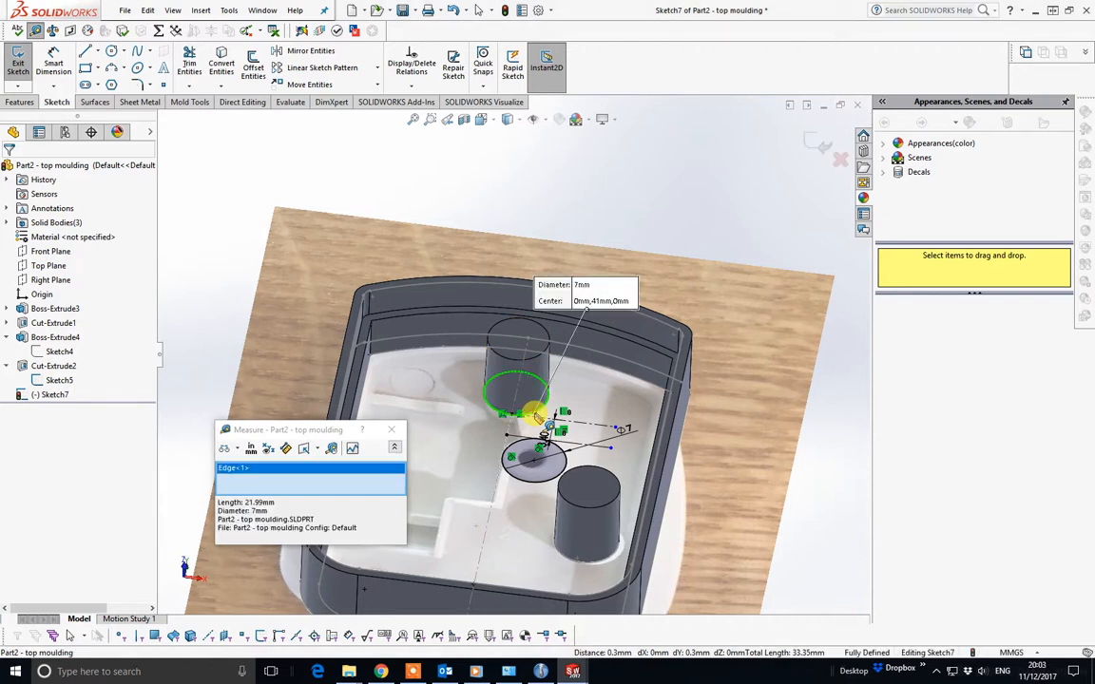
left_click(536, 359)
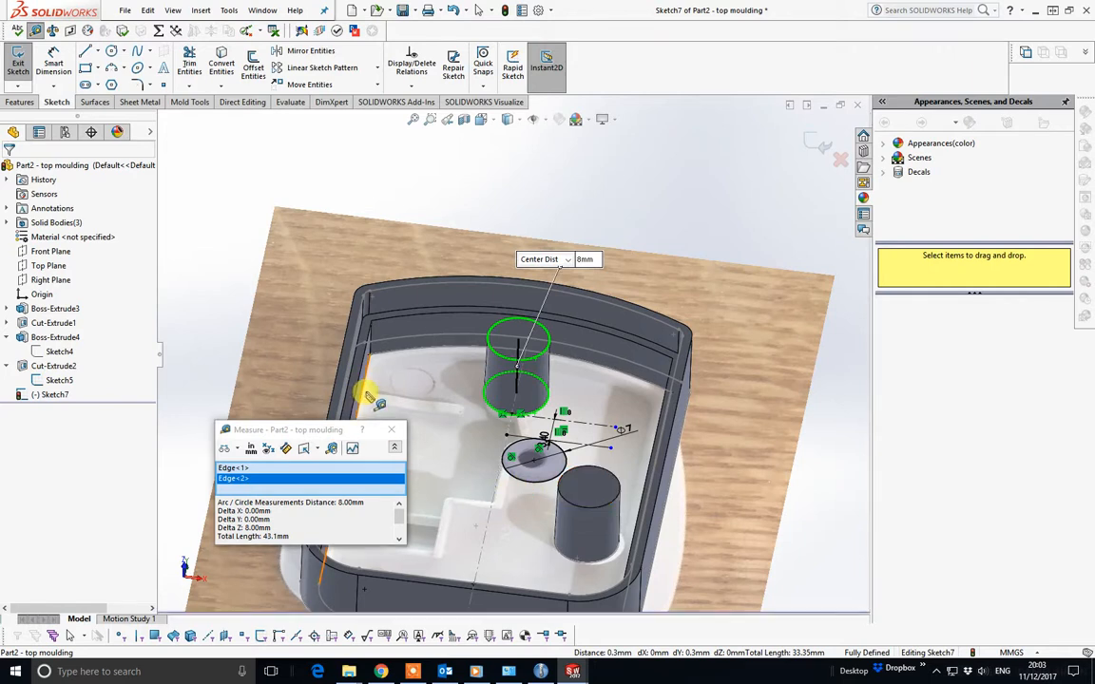
key("Escape")
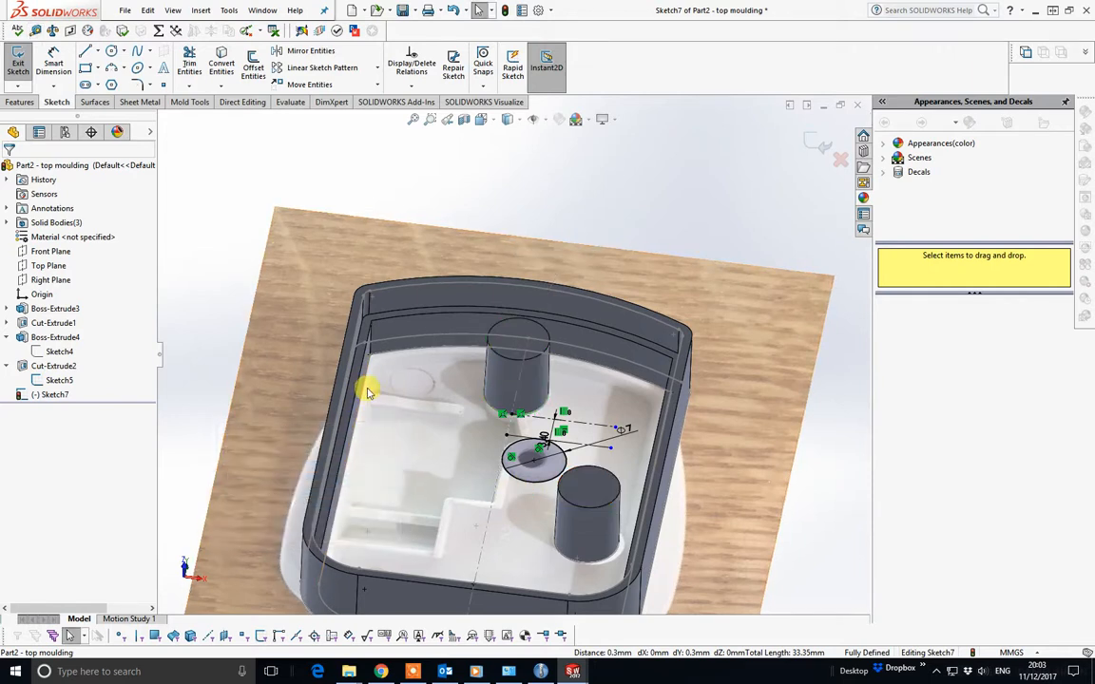
Step: Extrude the 7 mm circle as a blind boss 7.50 mm deep in the reversed direction, merging the result
left_click(25, 103)
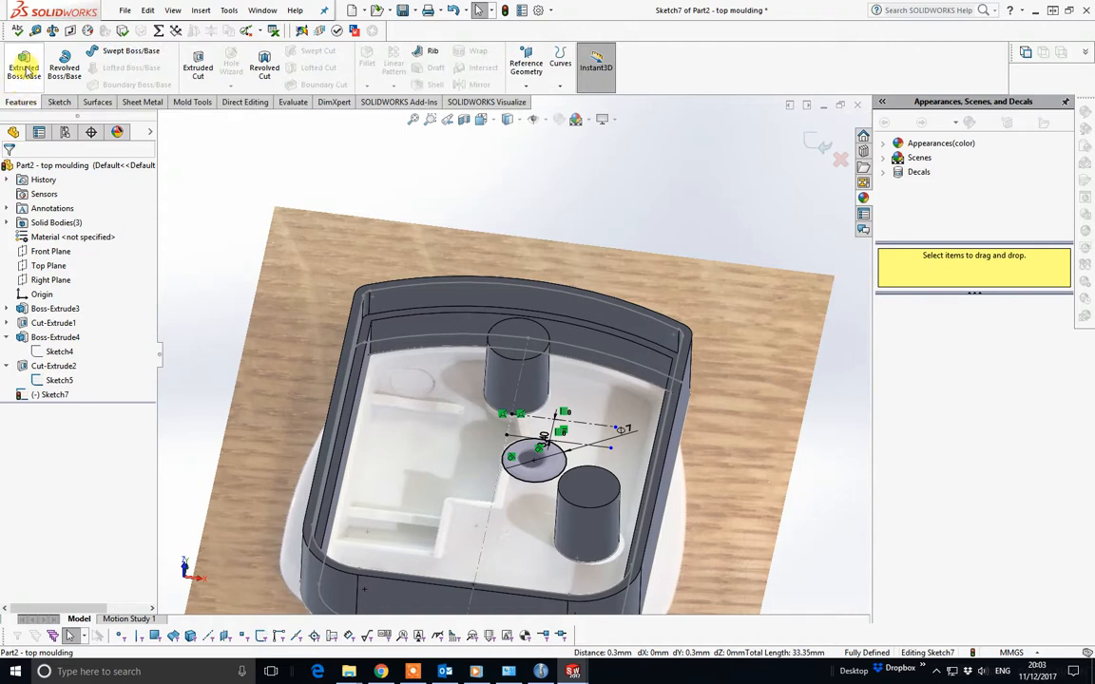
left_click(25, 67)
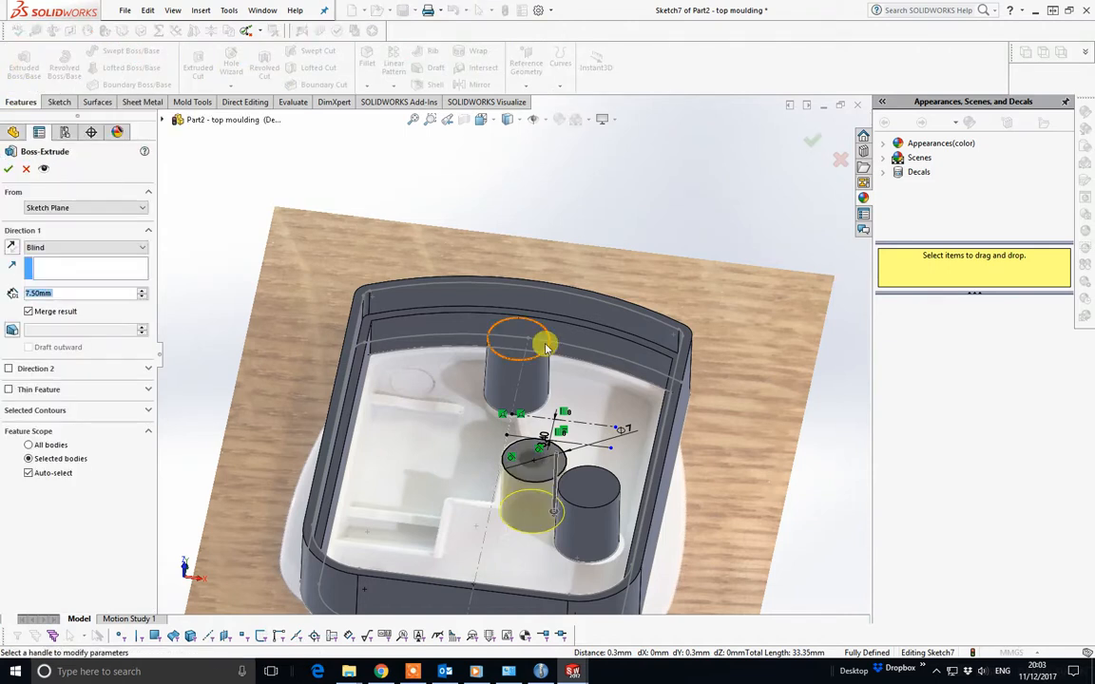
left_click(13, 249)
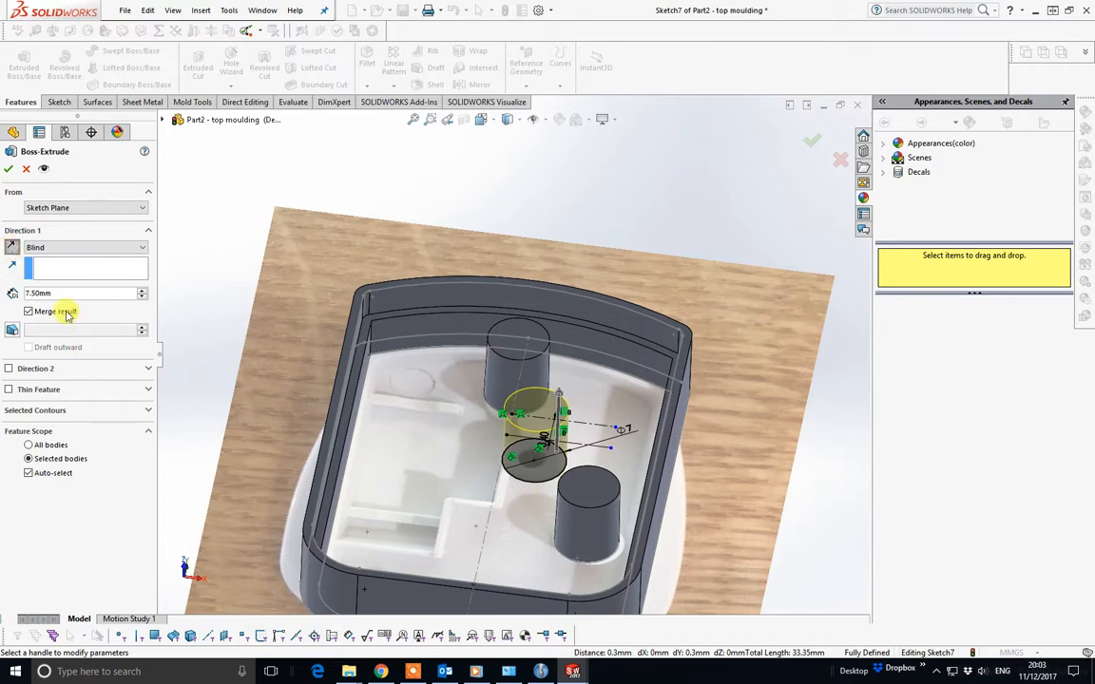
left_click(9, 169)
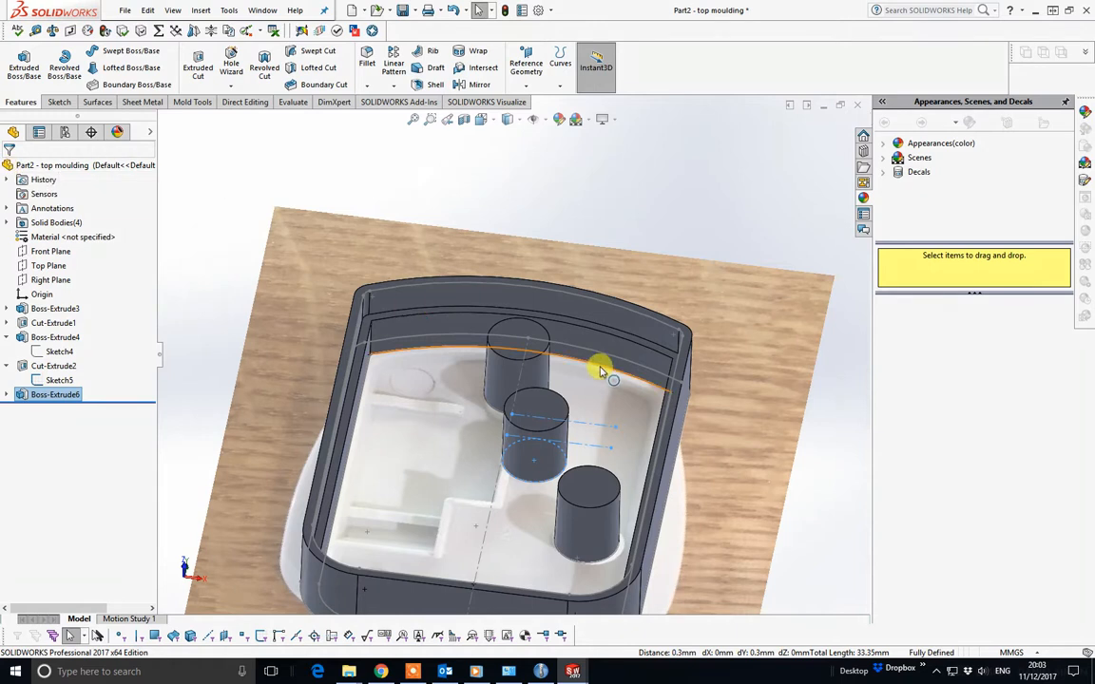
Step: Start a line sketch on the flat back face of the moulding's outer wall, on the reference photo side
mouse_move(595, 367)
middle_mouse_down()
mouse_move(602, 286)
mouse_move(625, 271)
mouse_move(607, 351)
middle_mouse_up()
key("space")
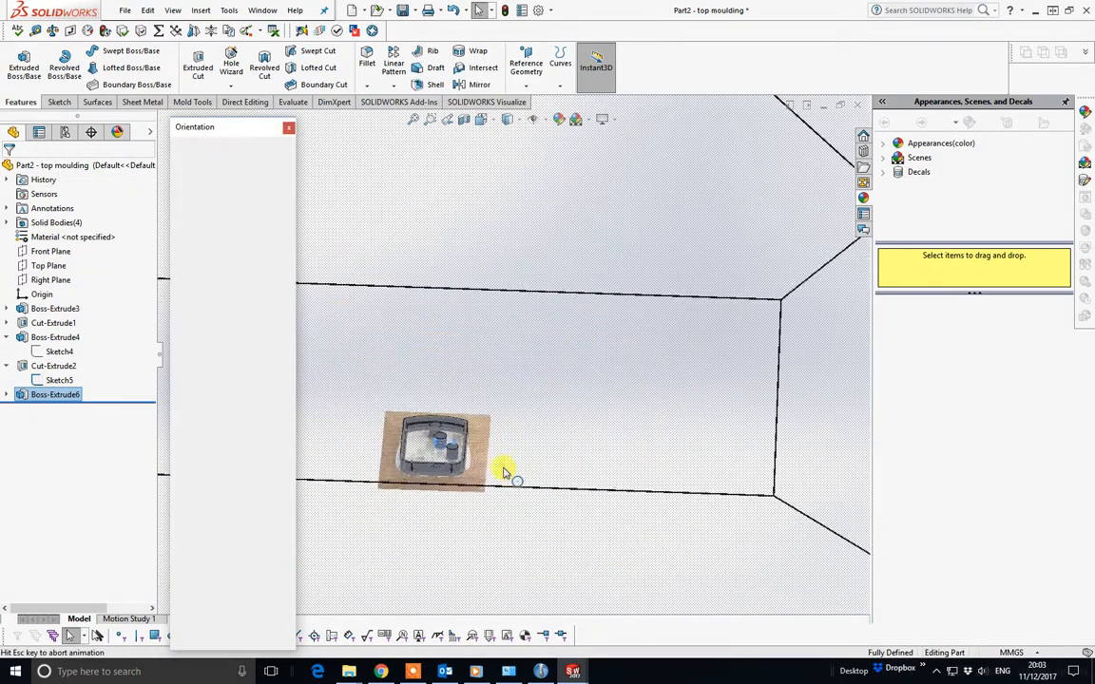
left_click(424, 492)
key("space")
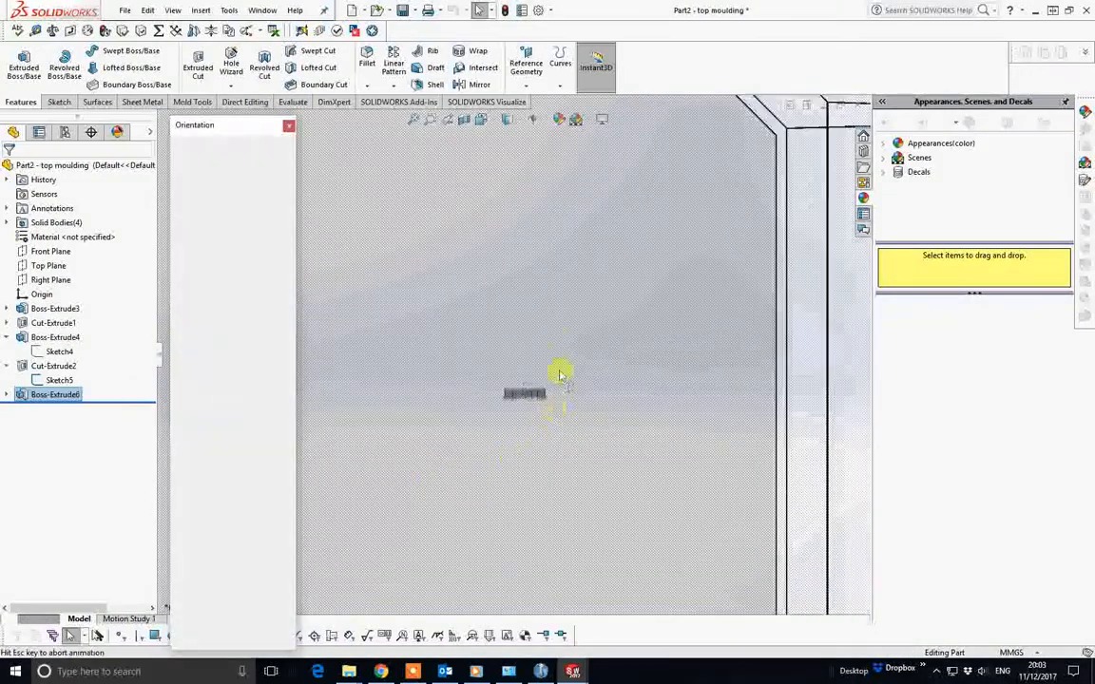
key("ctrl+1")
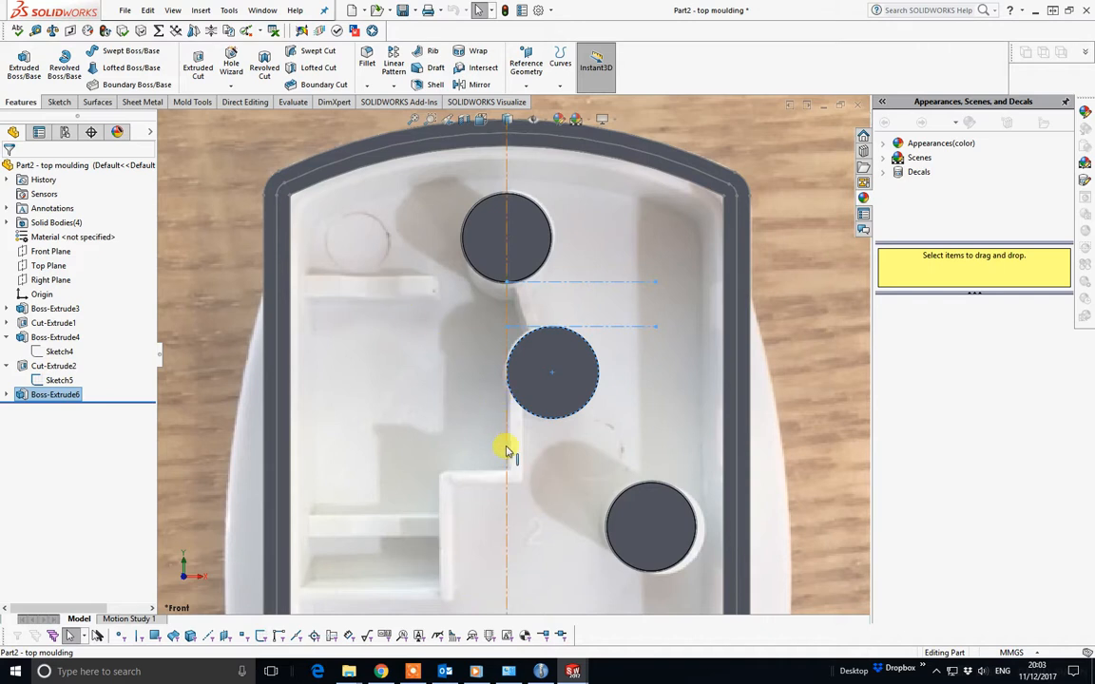
scroll(507, 451, "up", 3)
scroll(511, 437, "down", 2)
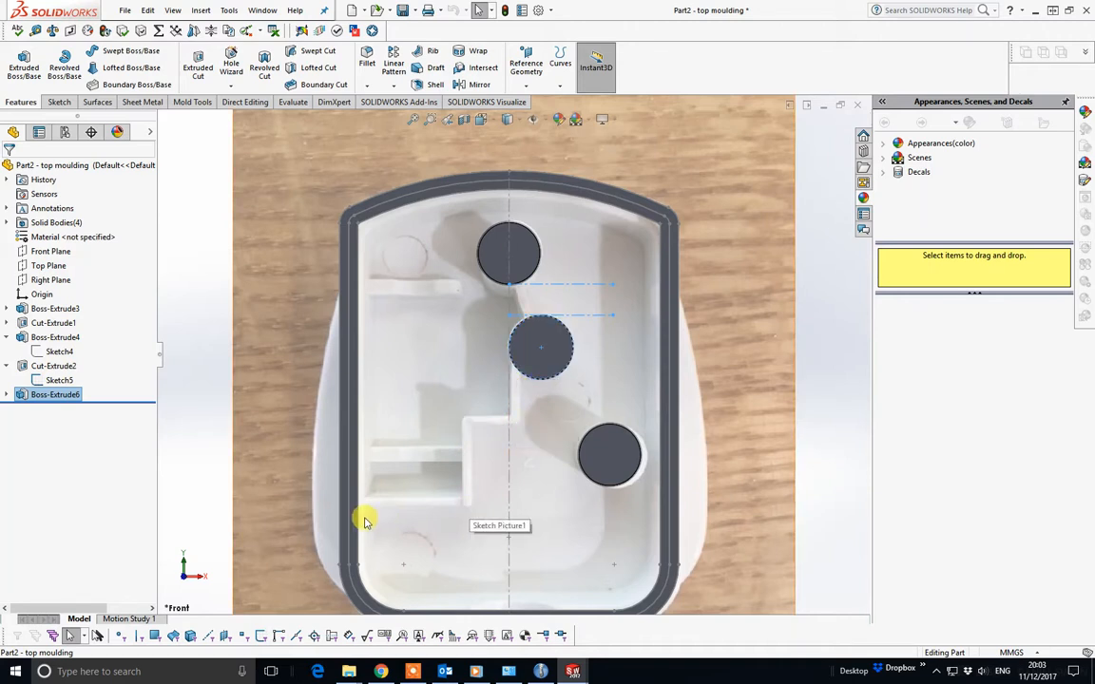
left_click(59, 103)
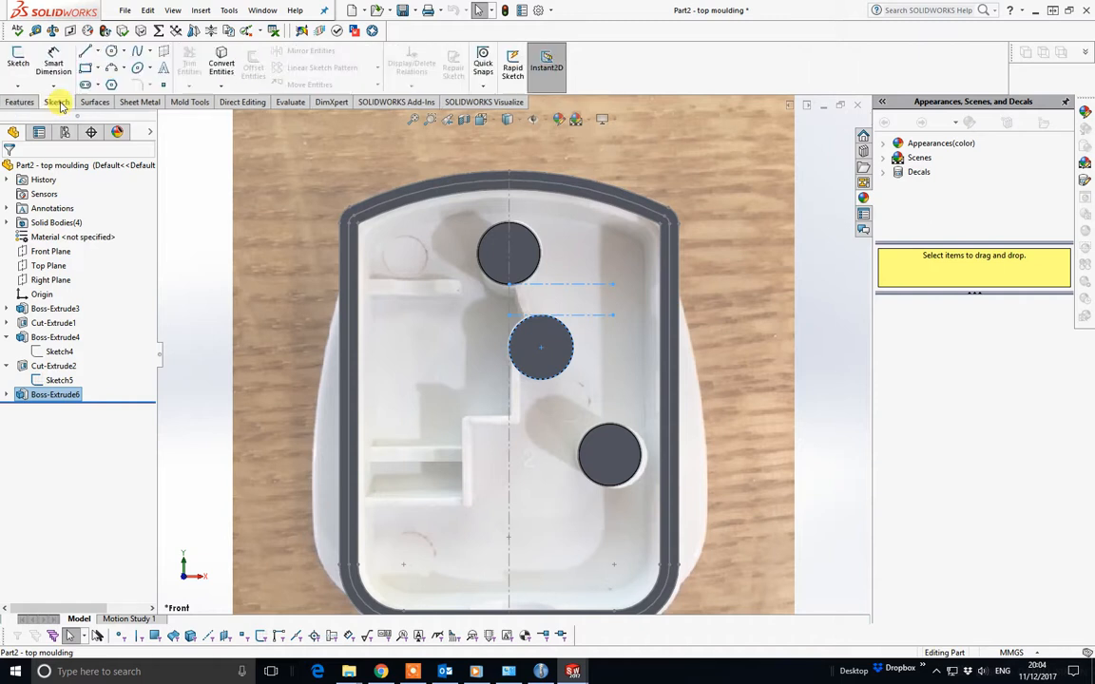
left_click(85, 54)
middle_click_drag(443, 342, 483, 325)
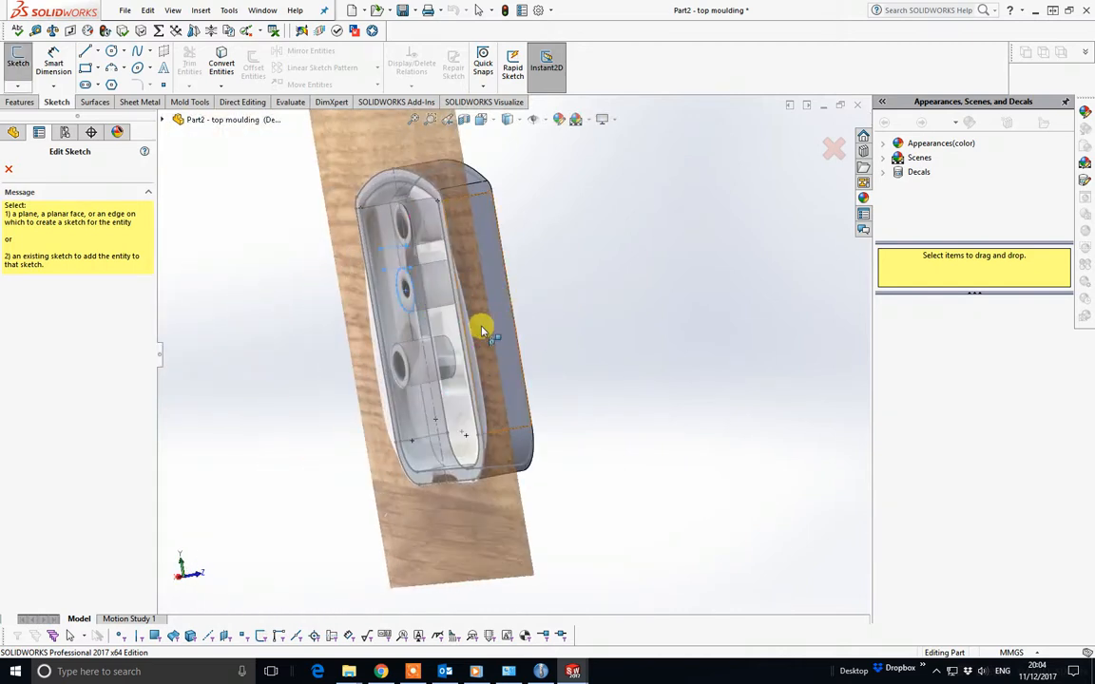
left_click(466, 342)
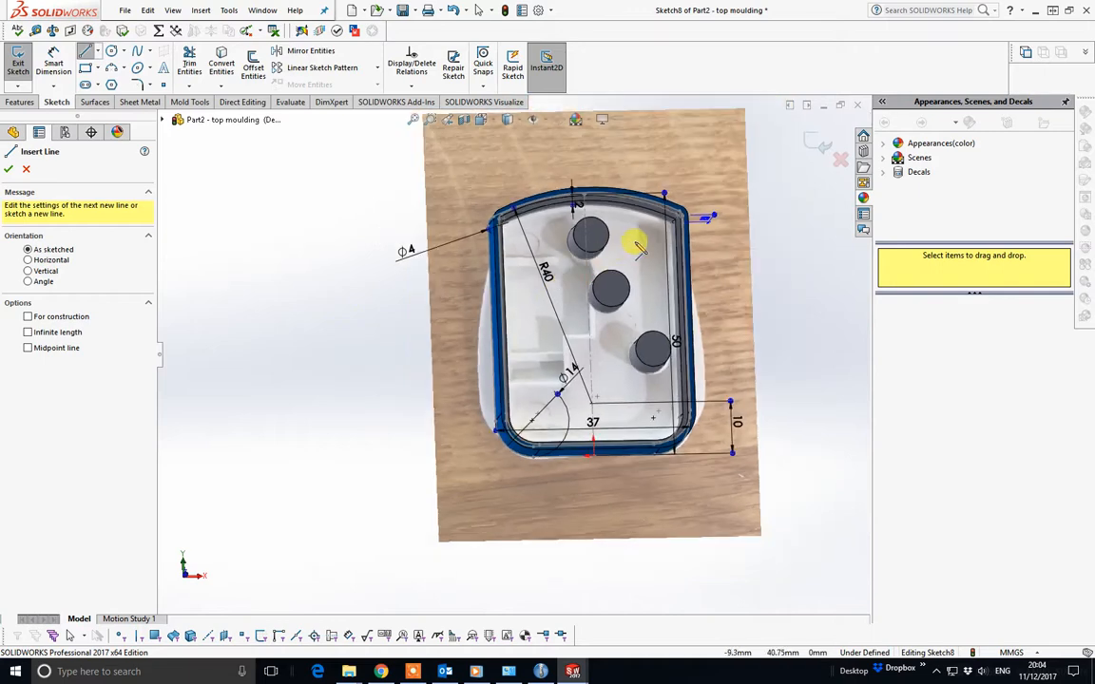
Step: In front view, draw a line from the centre of the upper boss to the centre of the middle boss
scroll(635, 239, "down", 4)
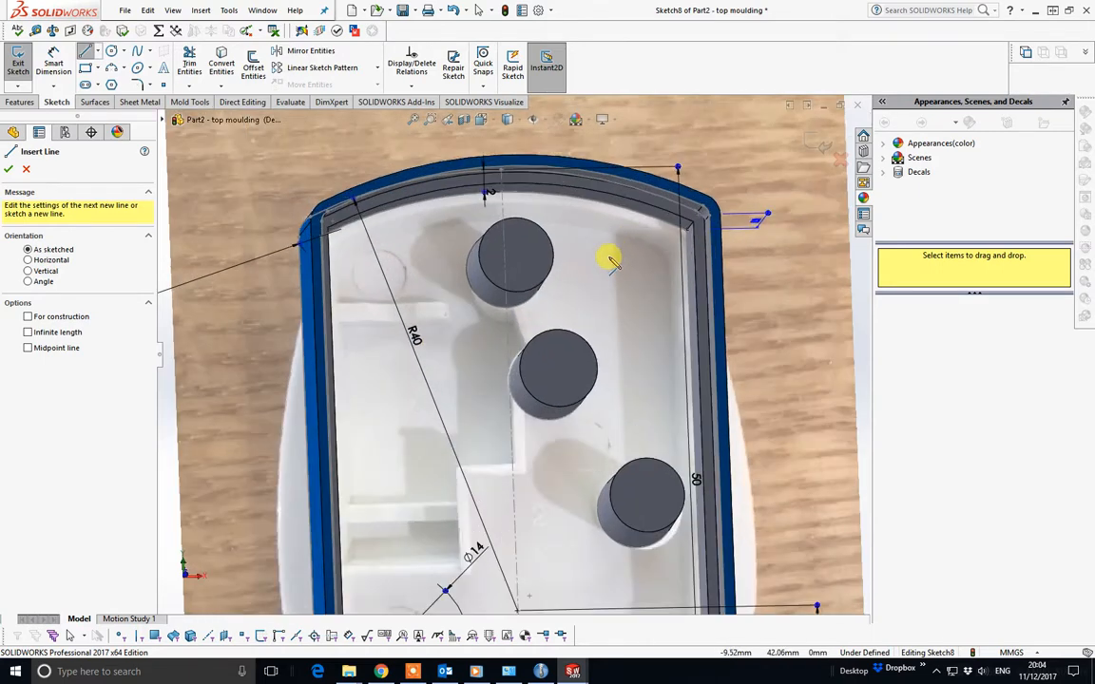
key("space")
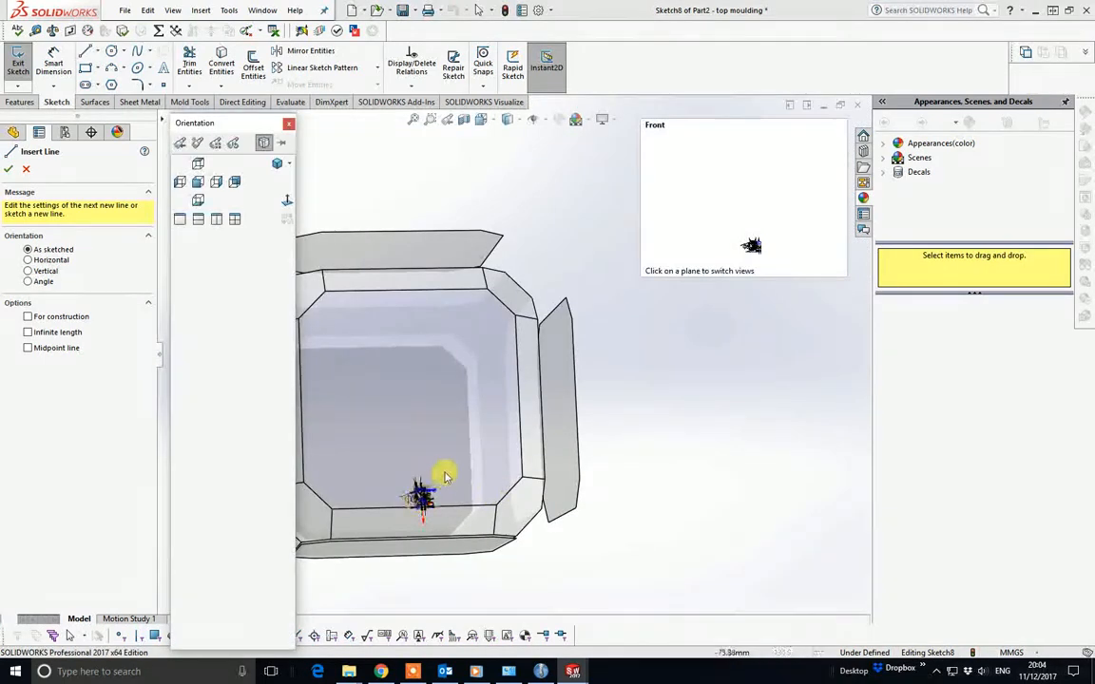
left_click(443, 473)
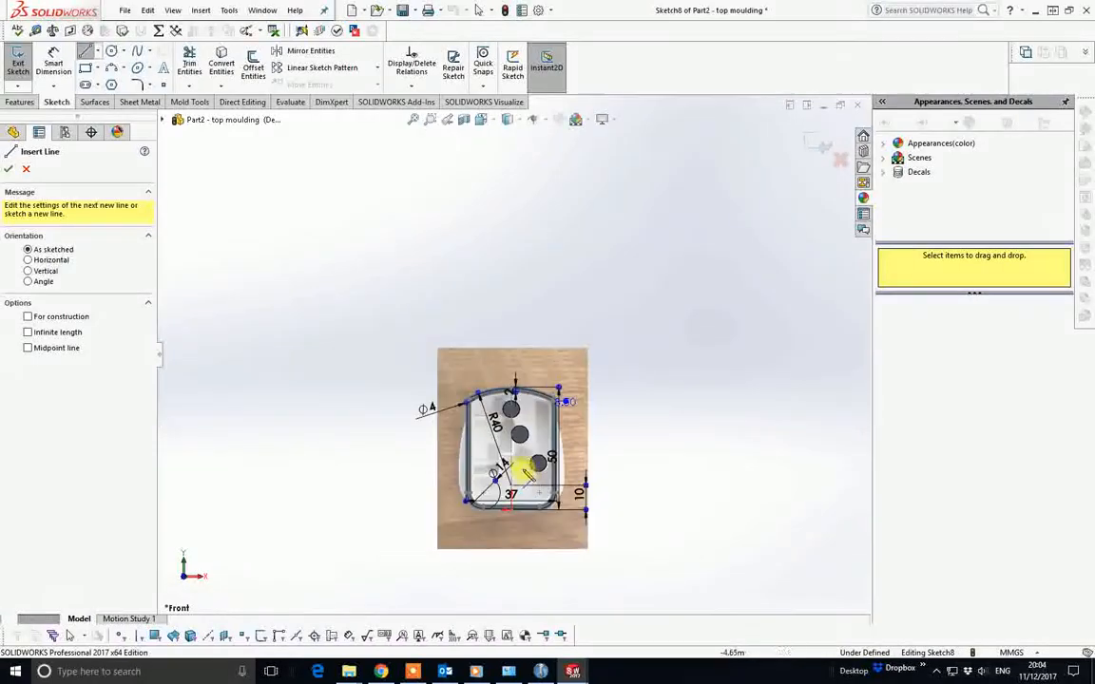
scroll(524, 472, "down", 10)
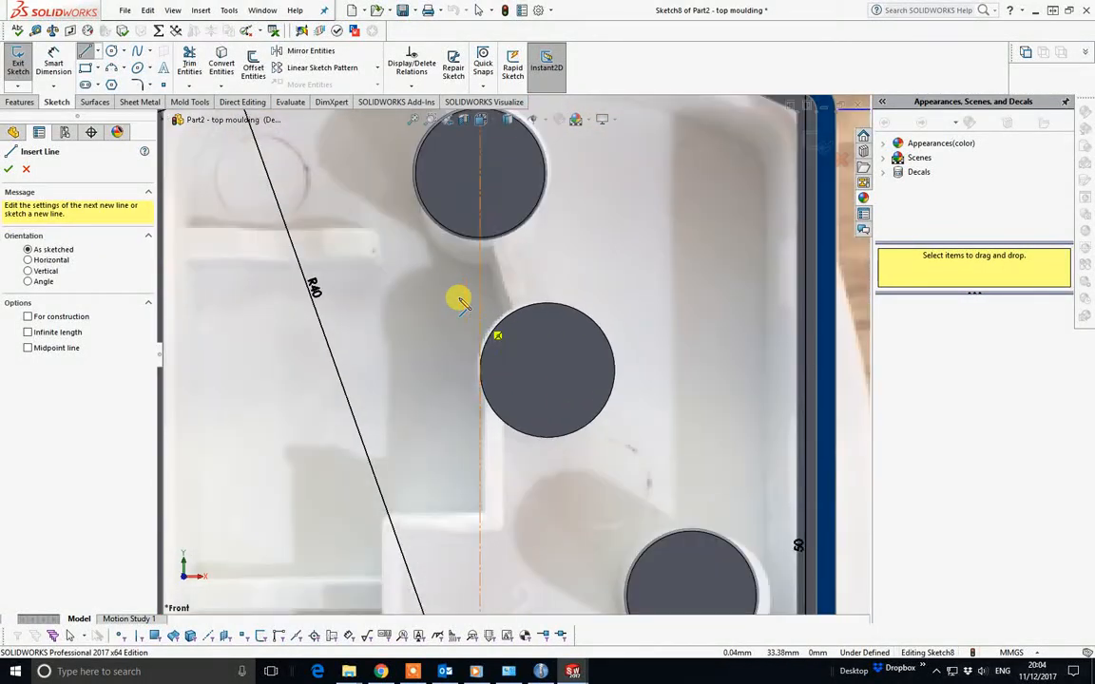
scroll(494, 285, "up", 2)
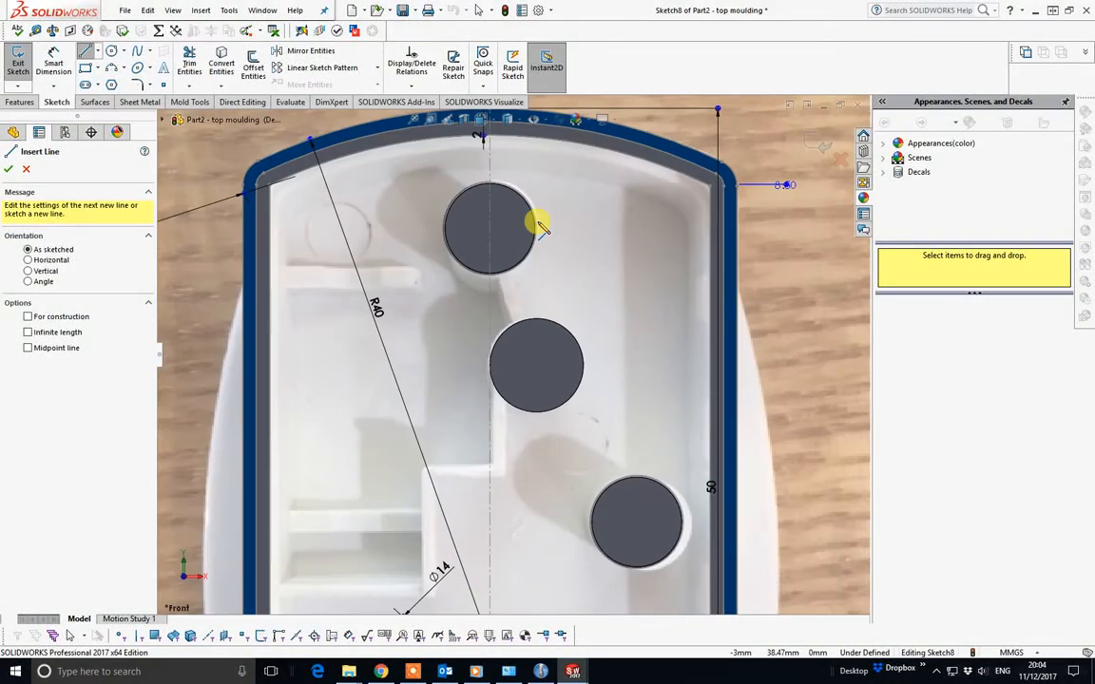
left_click(489, 228)
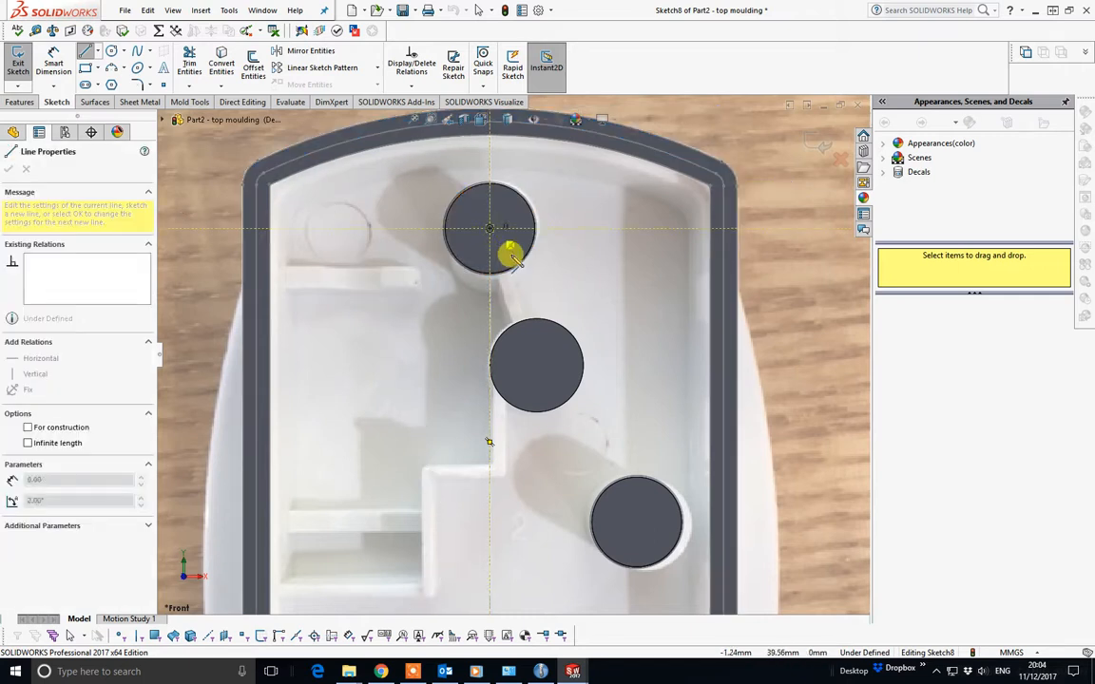
left_click(538, 369)
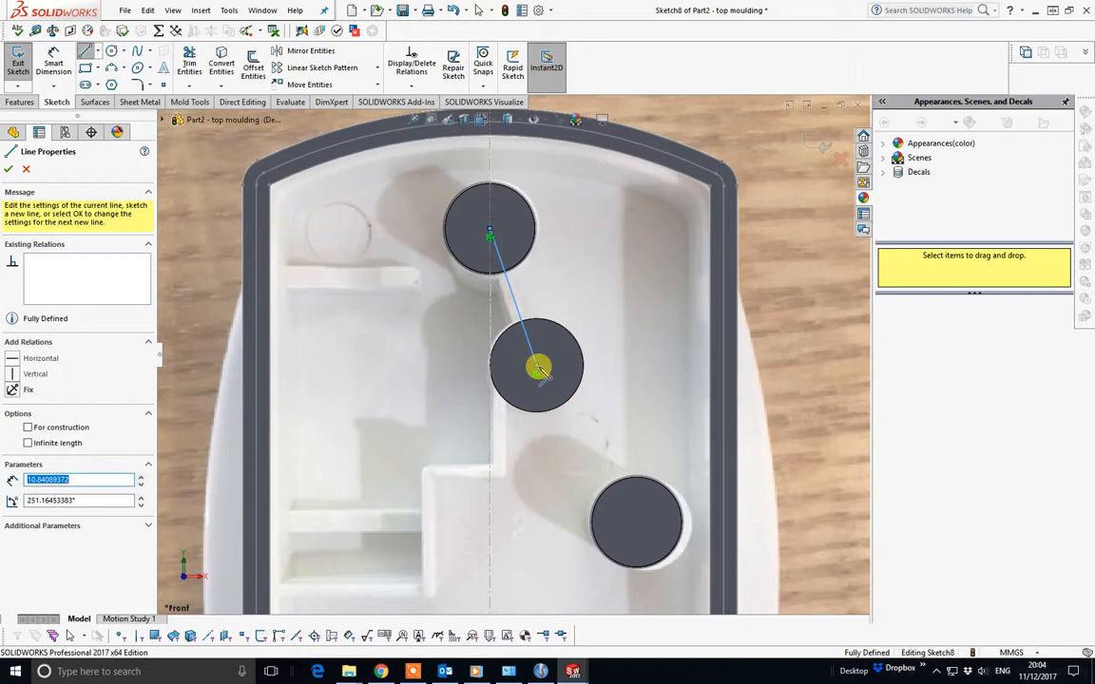
right_click(539, 369)
left_click(564, 373)
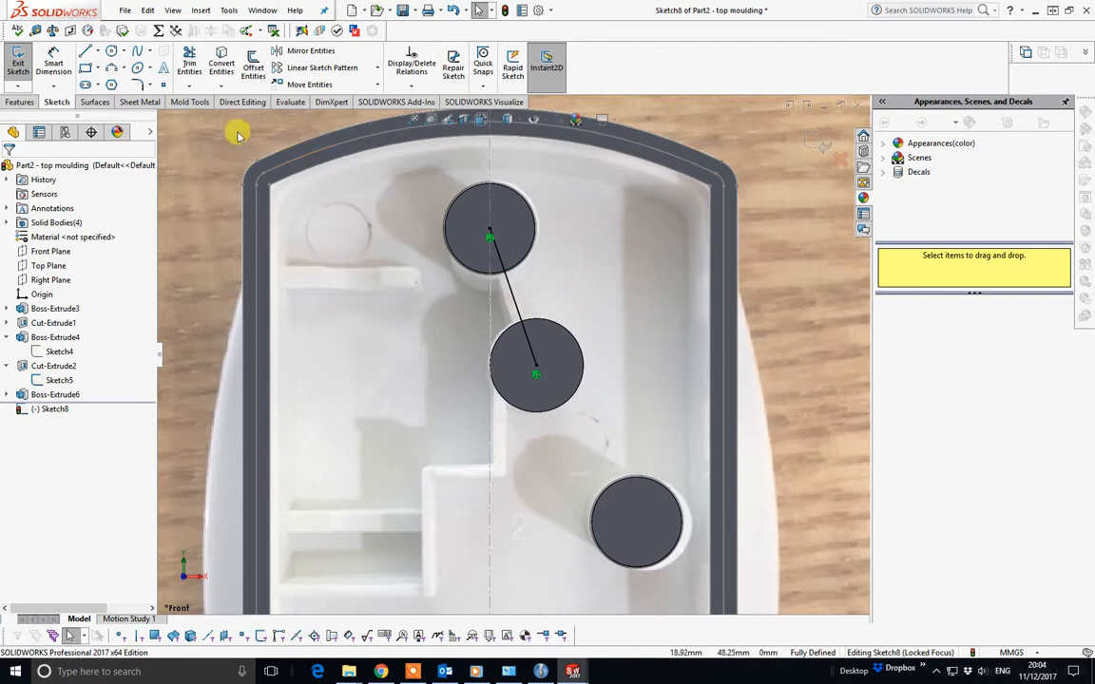
Step: Try to trim the part of the connecting line that lies inside the upper boss
left_click(189, 65)
mouse_move(476, 213)
left_mouse_down()
mouse_move(516, 225)
mouse_move(497, 266)
mouse_move(486, 259)
left_mouse_up()
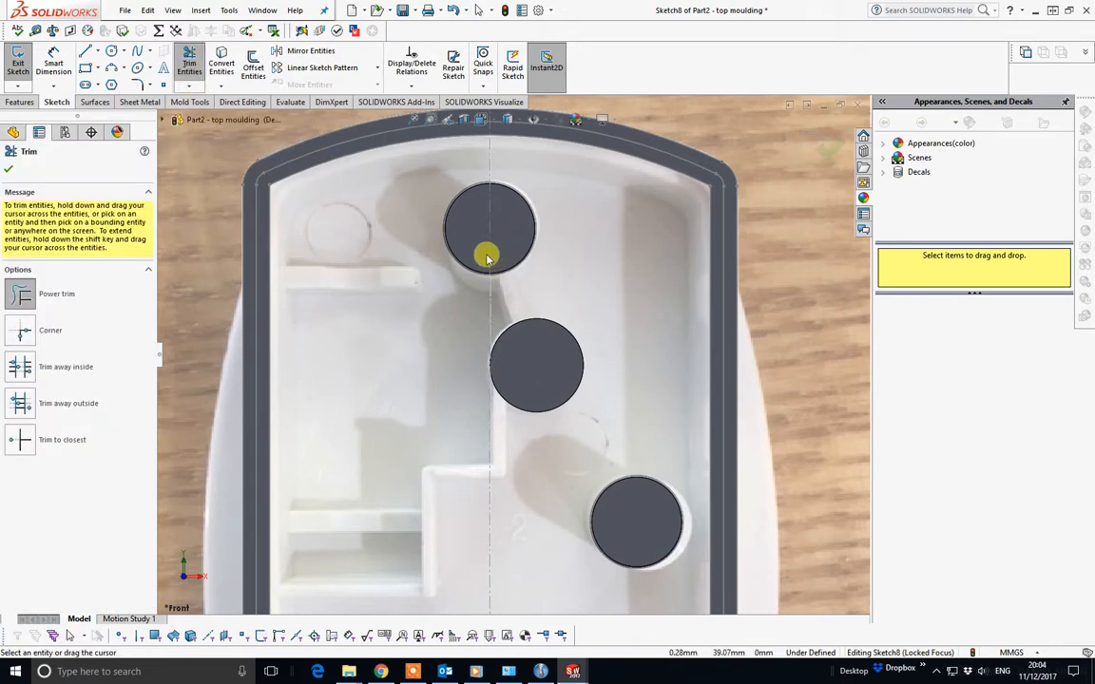
key("Escape")
key("ctrl+z")
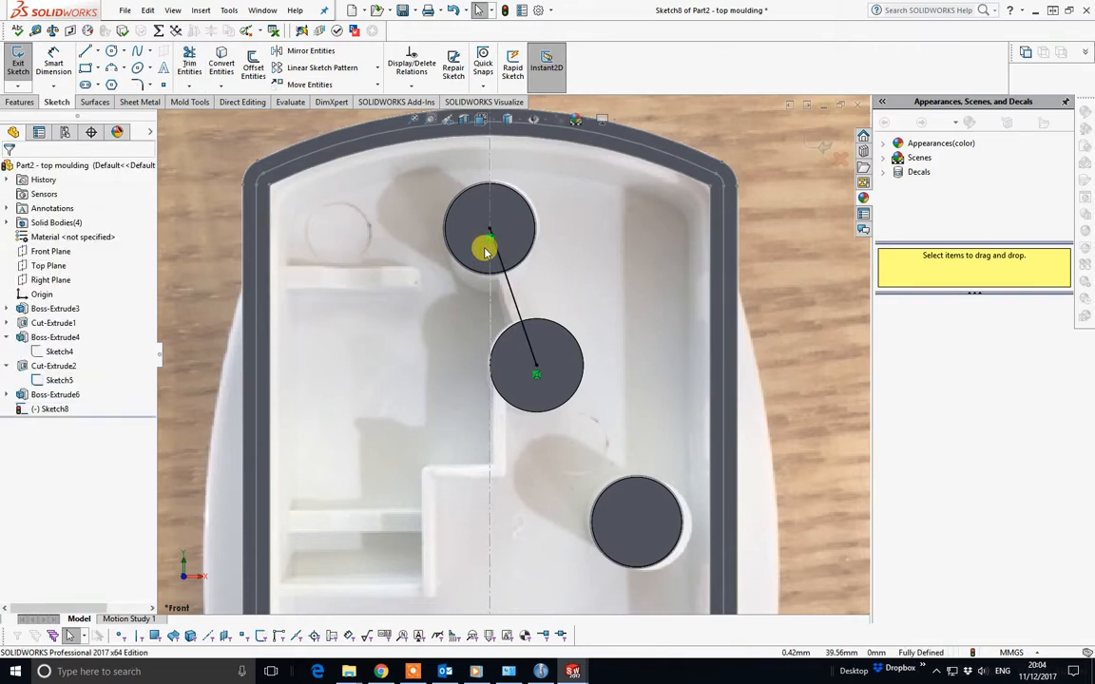
Step: Convert the circular edges of the upper and middle bosses into sketch circles
left_click(221, 65)
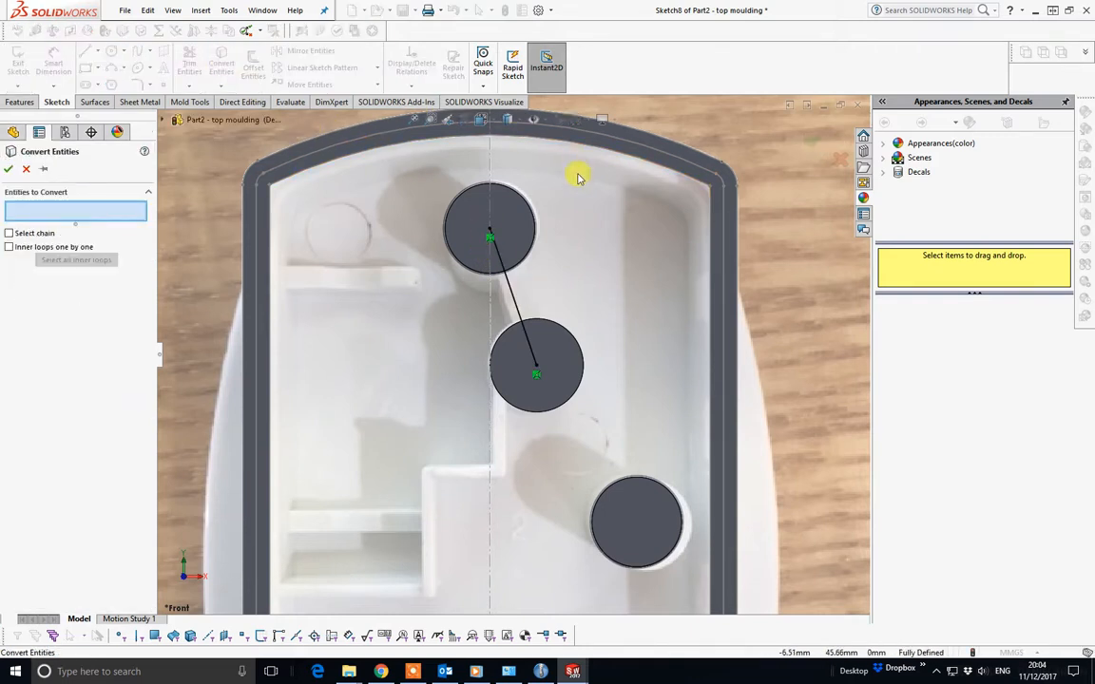
left_click(529, 262)
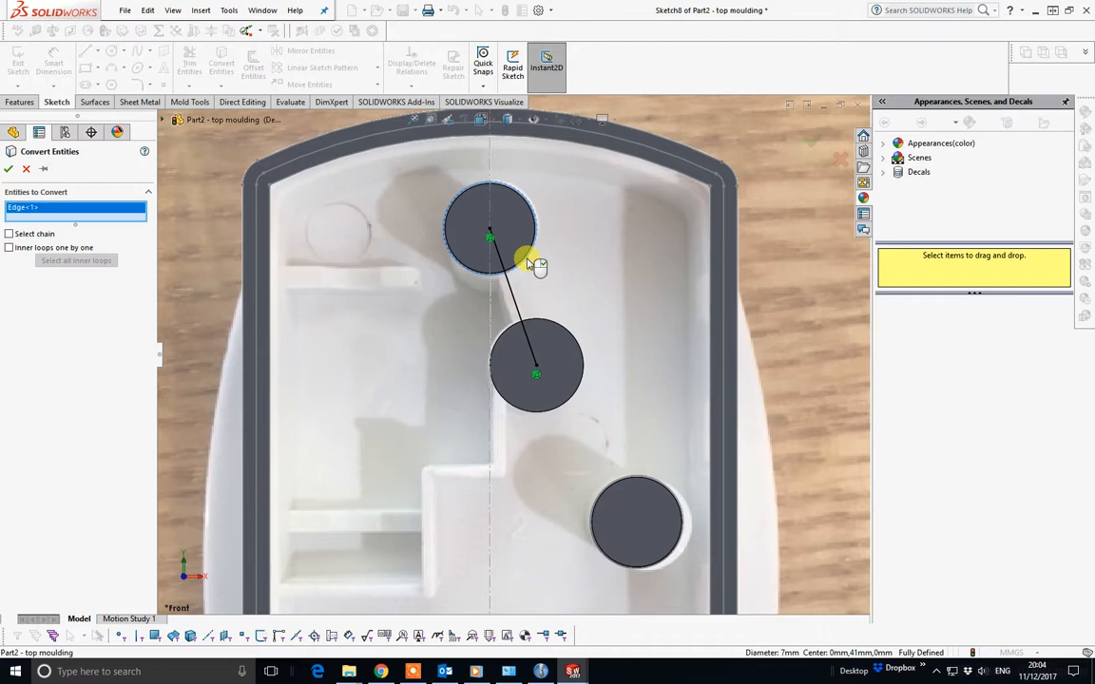
left_click(549, 325)
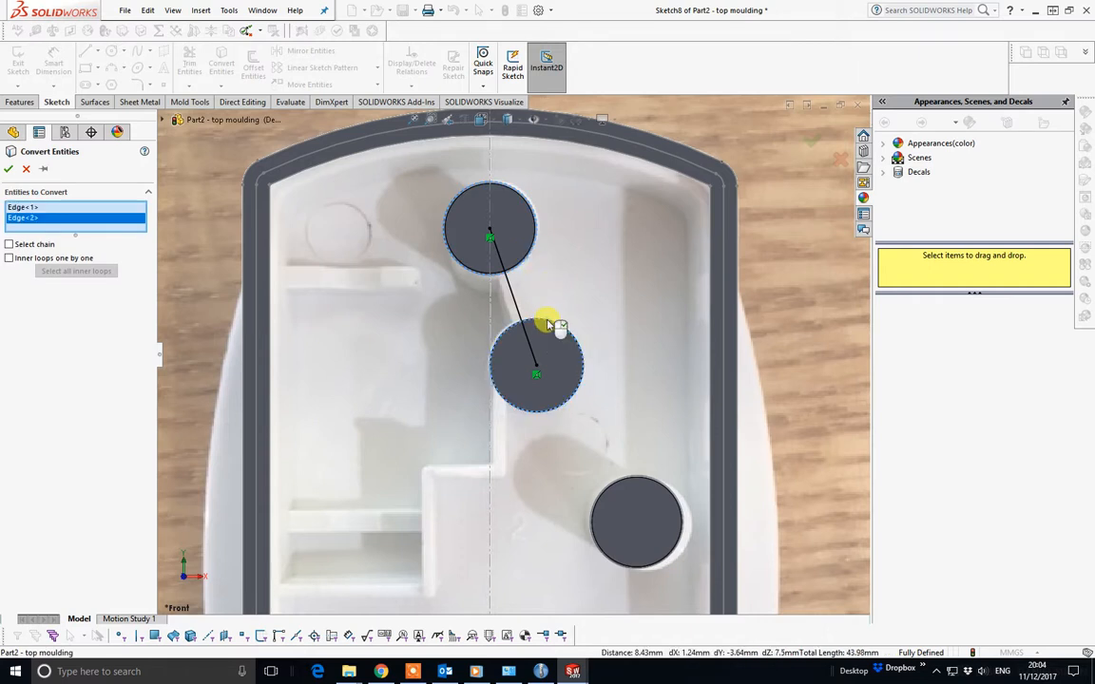
left_click(8, 169)
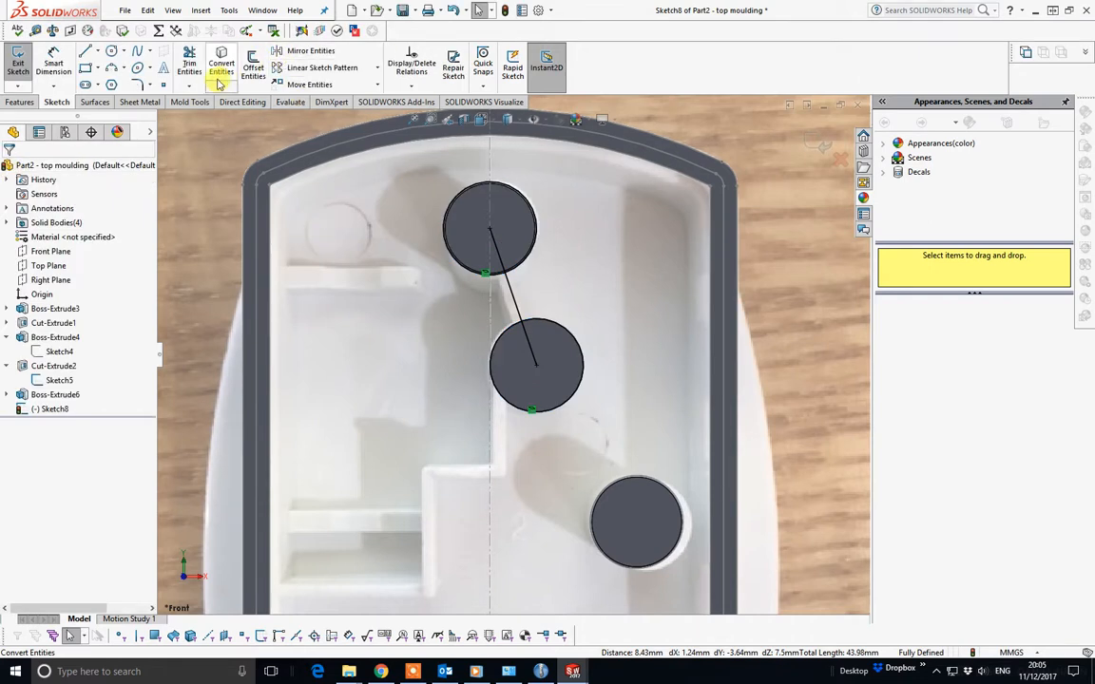
Step: Trim away the parts of the connecting line that lie inside the upper and middle boss circles
left_click(189, 63)
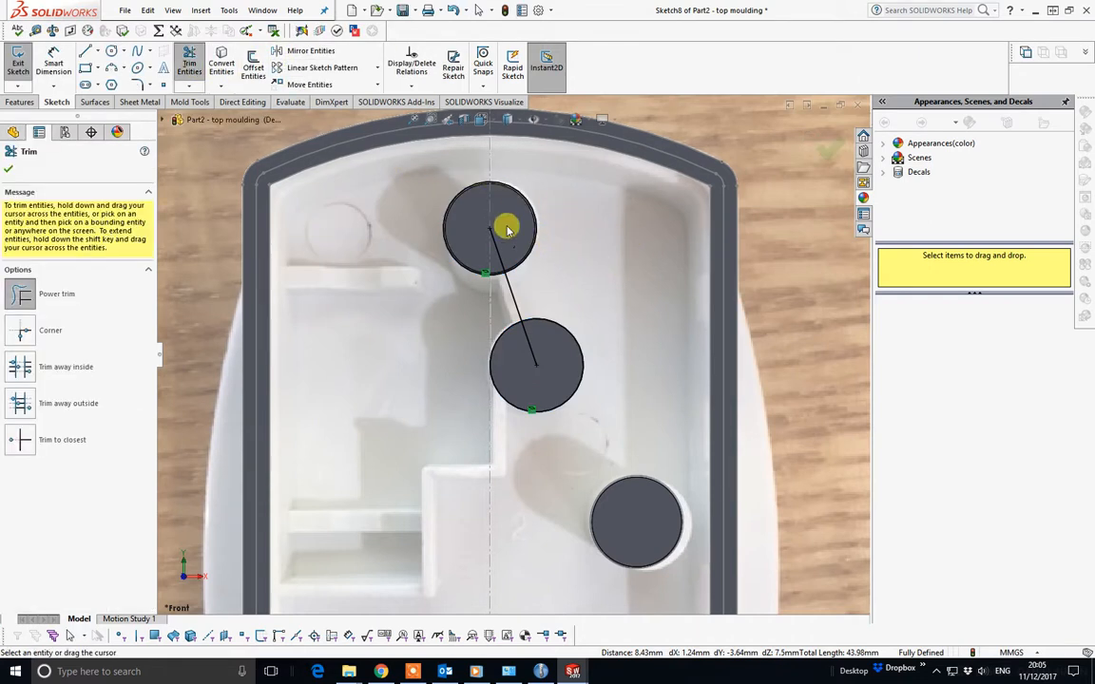
left_click_drag(505, 226, 493, 254)
left_click_drag(542, 354, 521, 342)
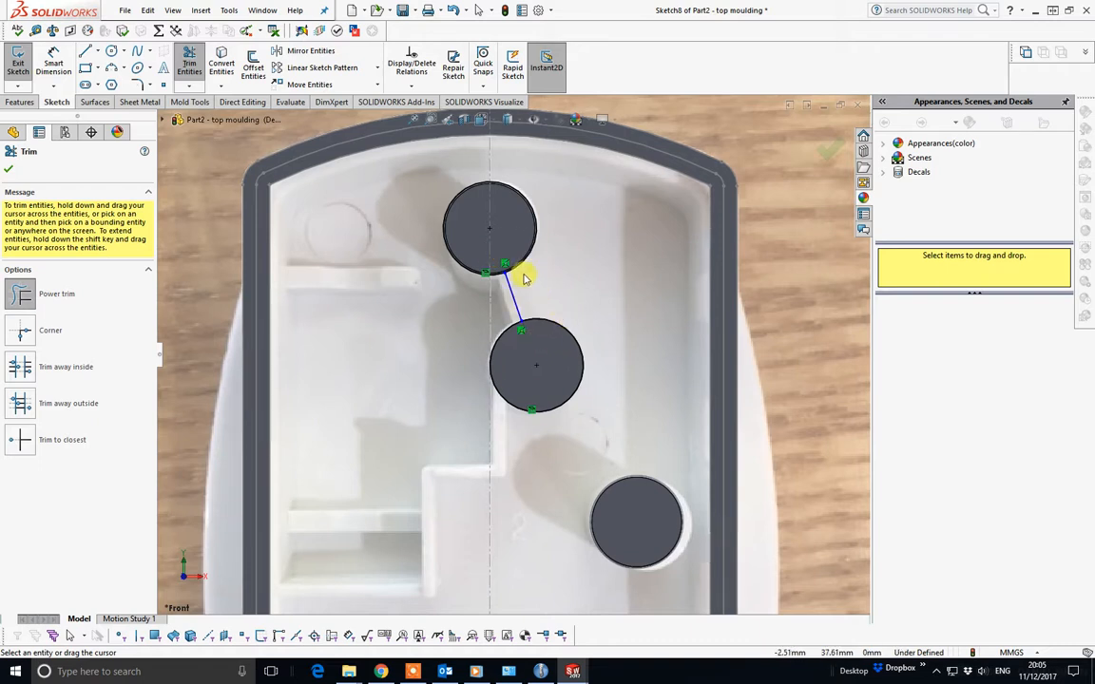
left_click(8, 169)
Step: Delete the two converted circles around the upper and middle bosses, leaving only the short connecting line
left_click(534, 232)
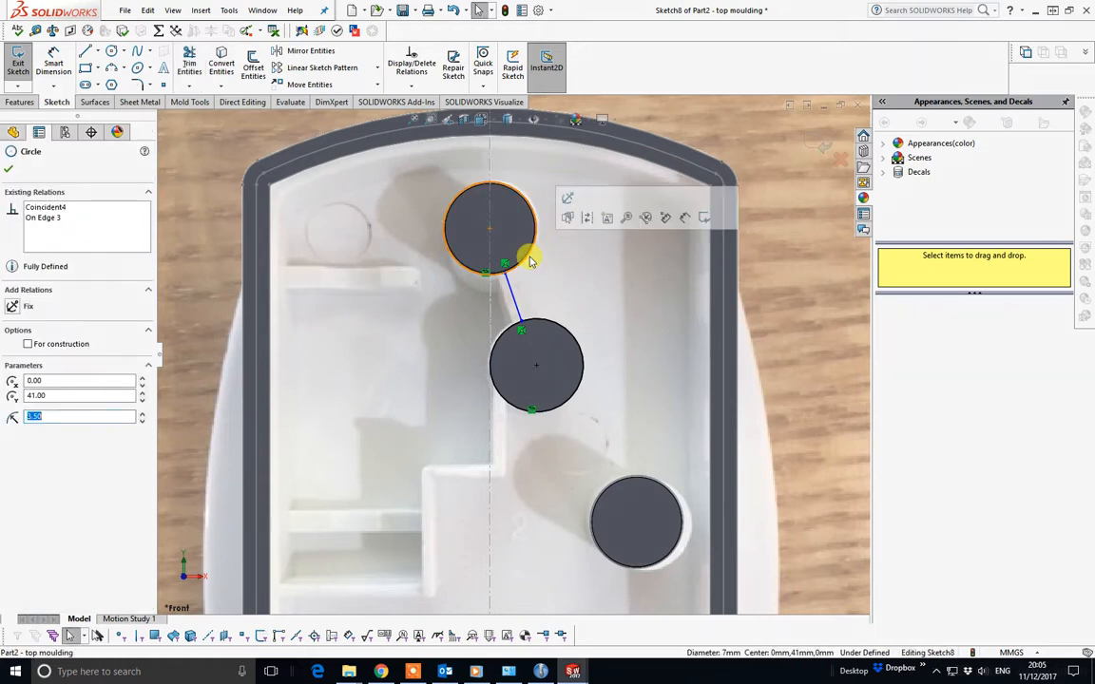
key("Escape")
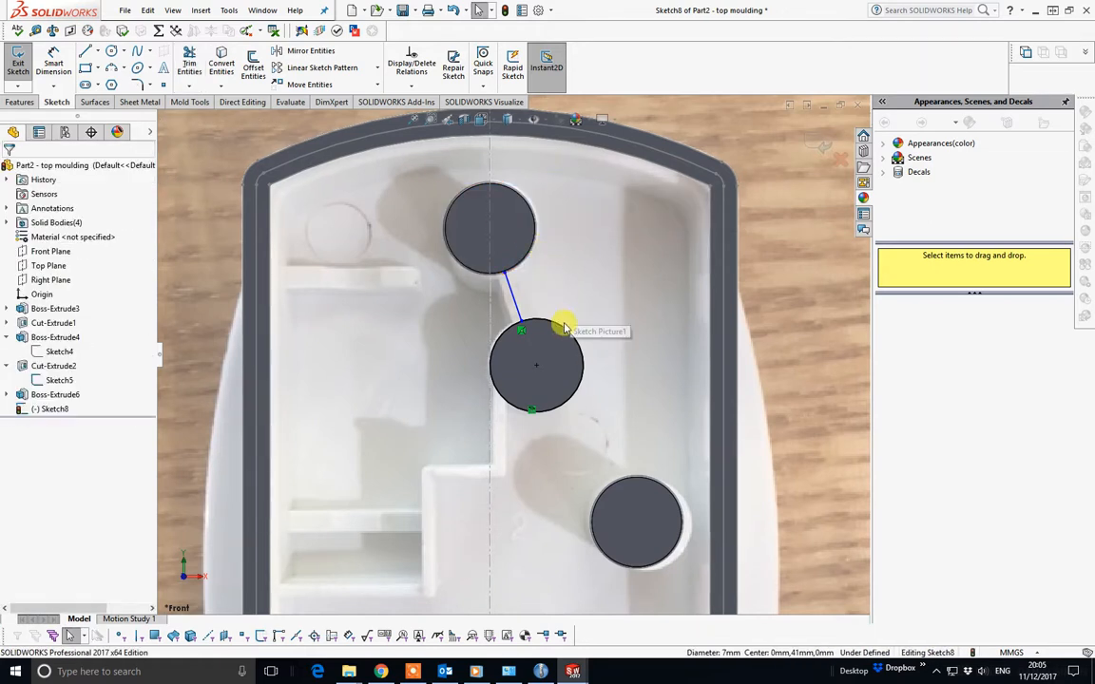
left_click(565, 330)
key("Escape")
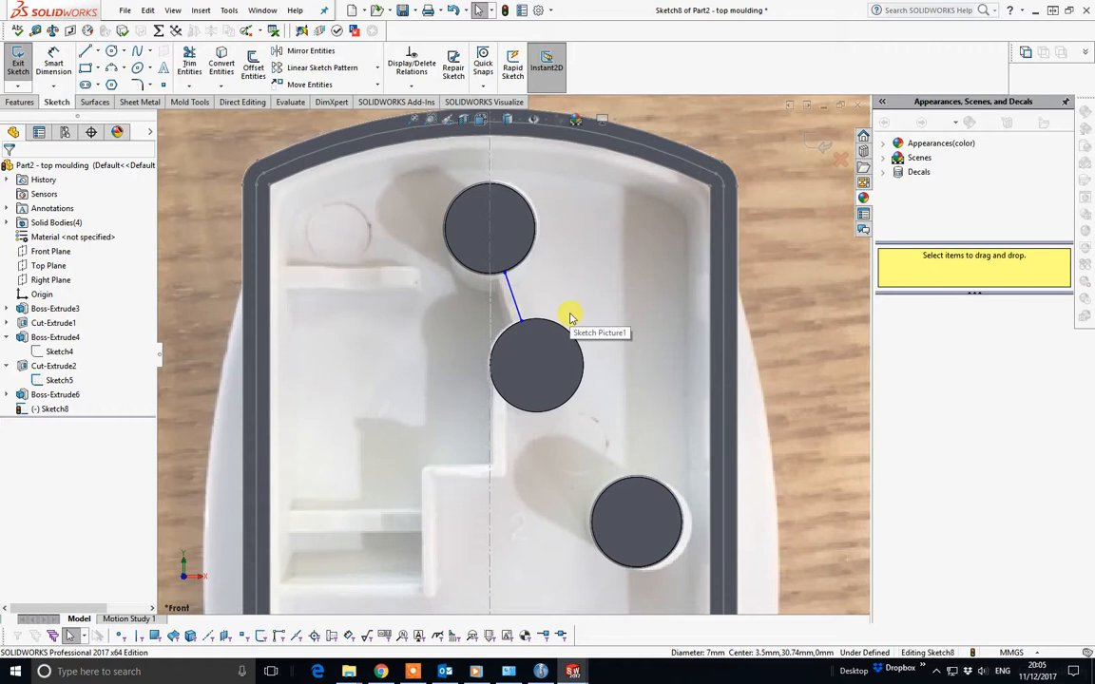
Step: Dimension the angle between the short connecting line and the vertical centreline, and set it to 18°
left_click(53, 59)
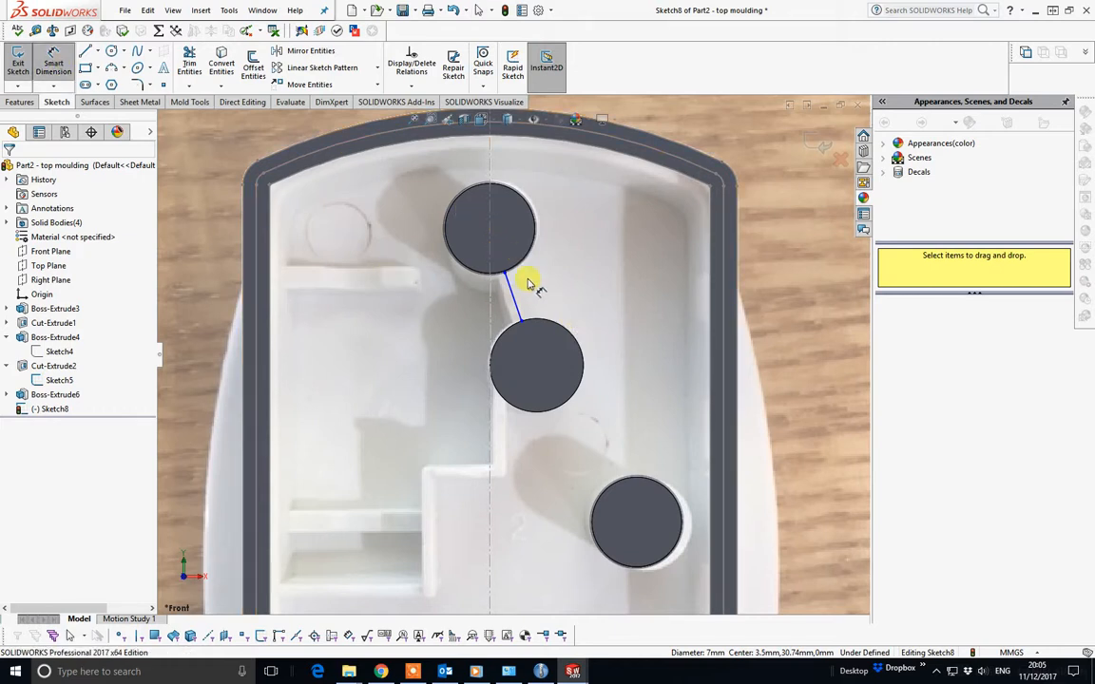
left_click(515, 306)
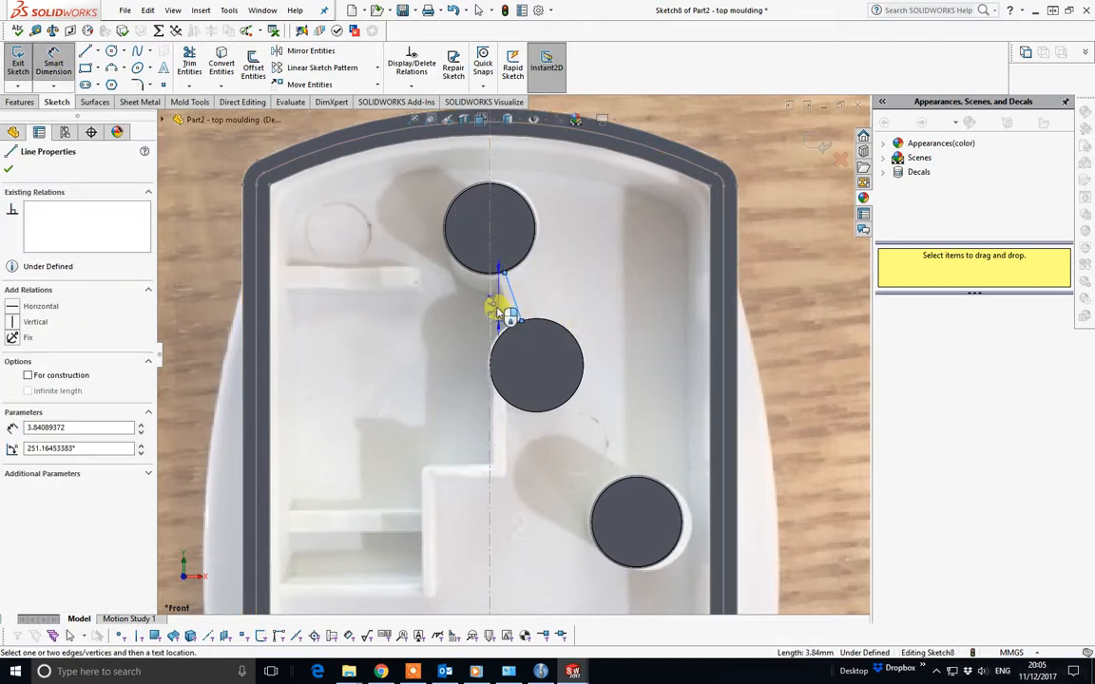
left_click(491, 313)
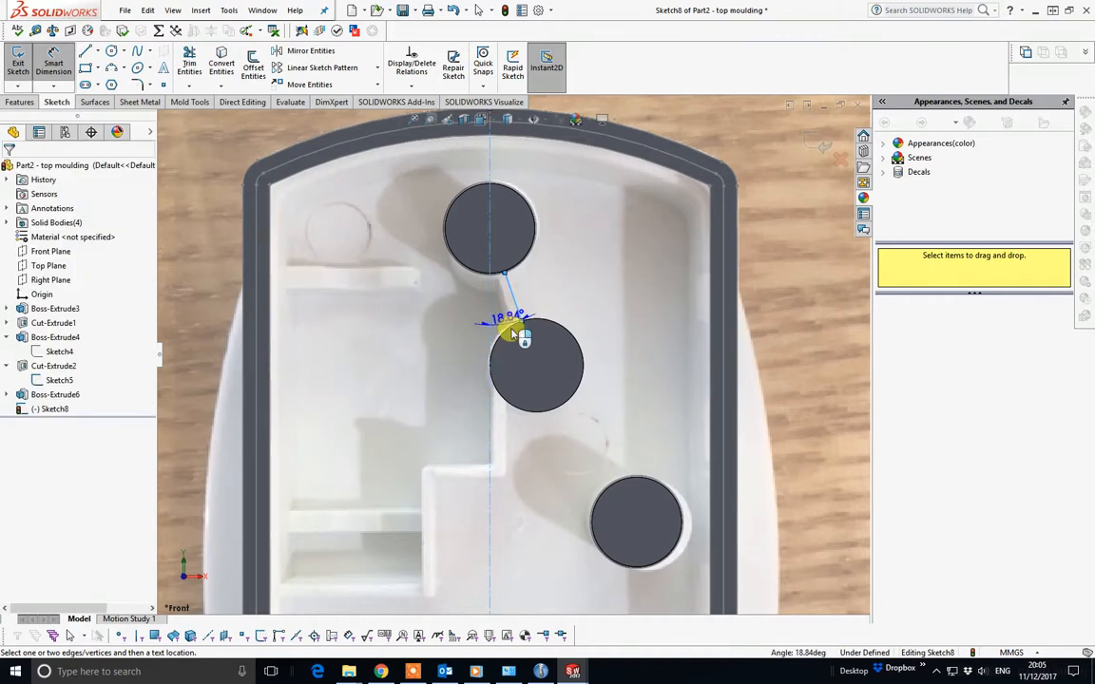
left_click(550, 463)
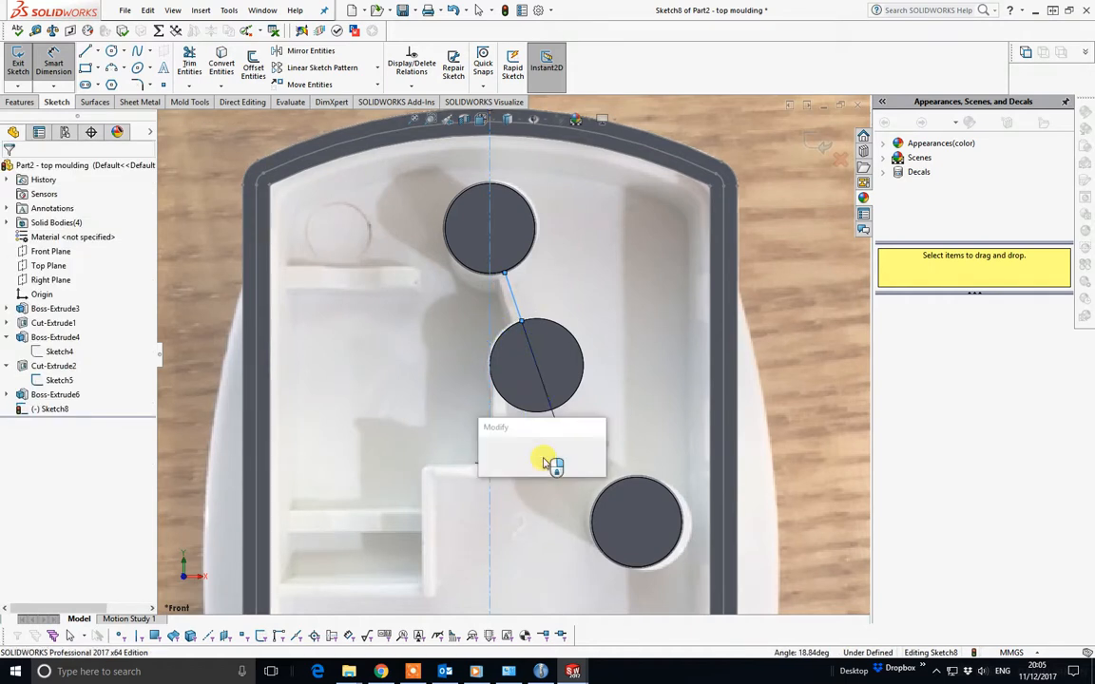
left_click(503, 457)
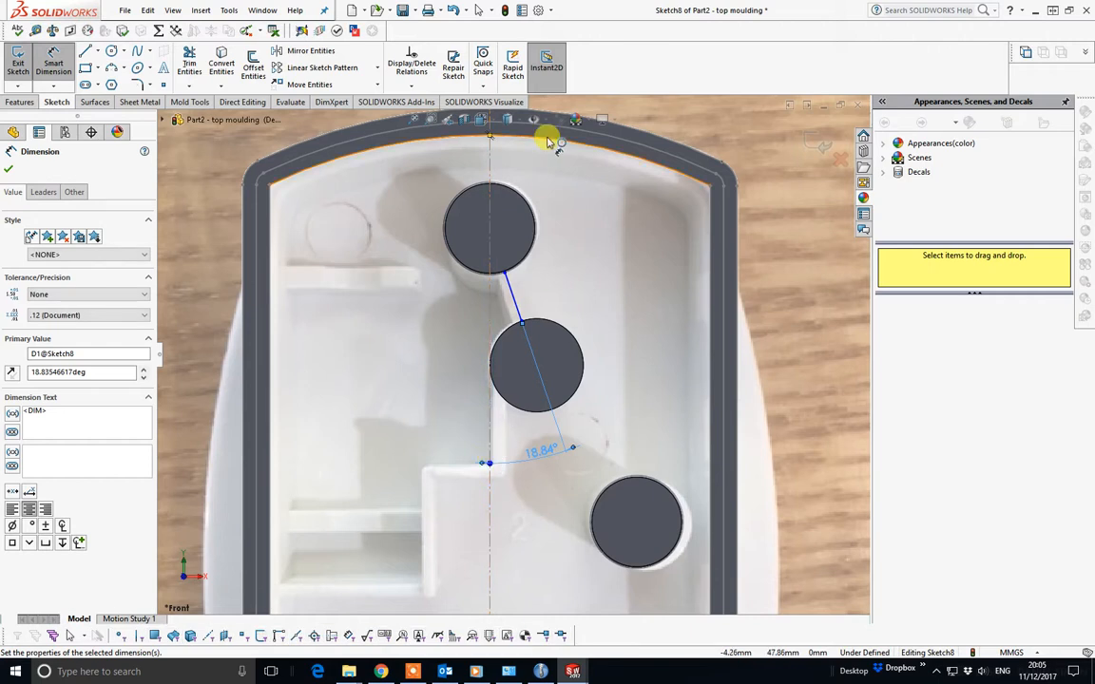
double_click(537, 453)
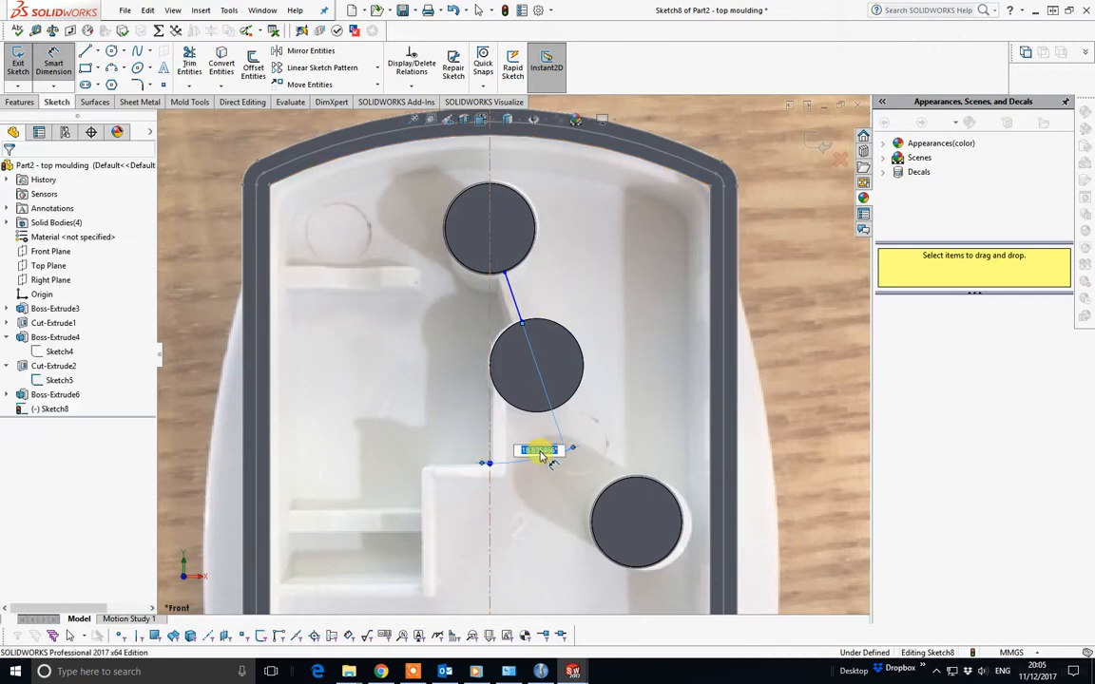
type("18")
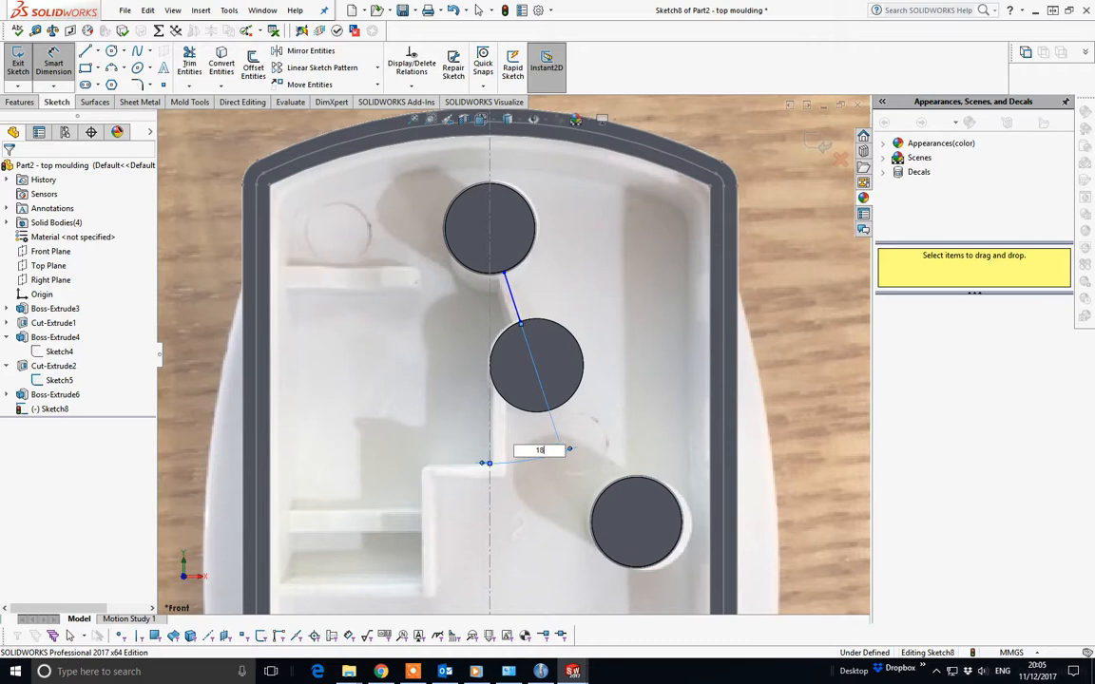
key("Return")
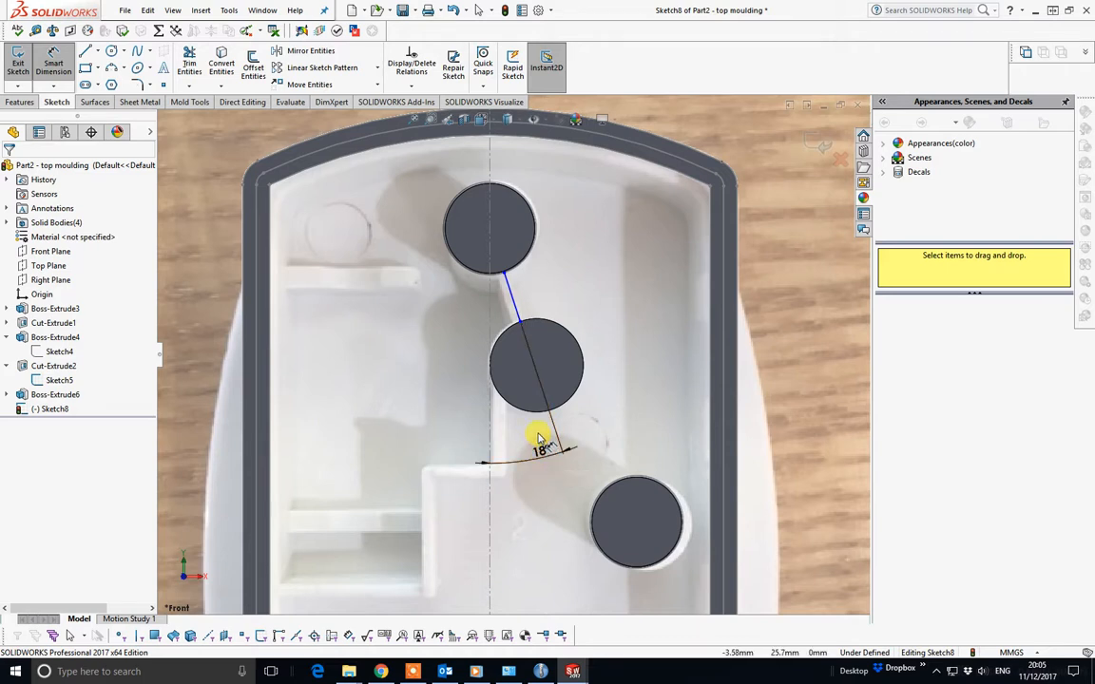
key("Escape")
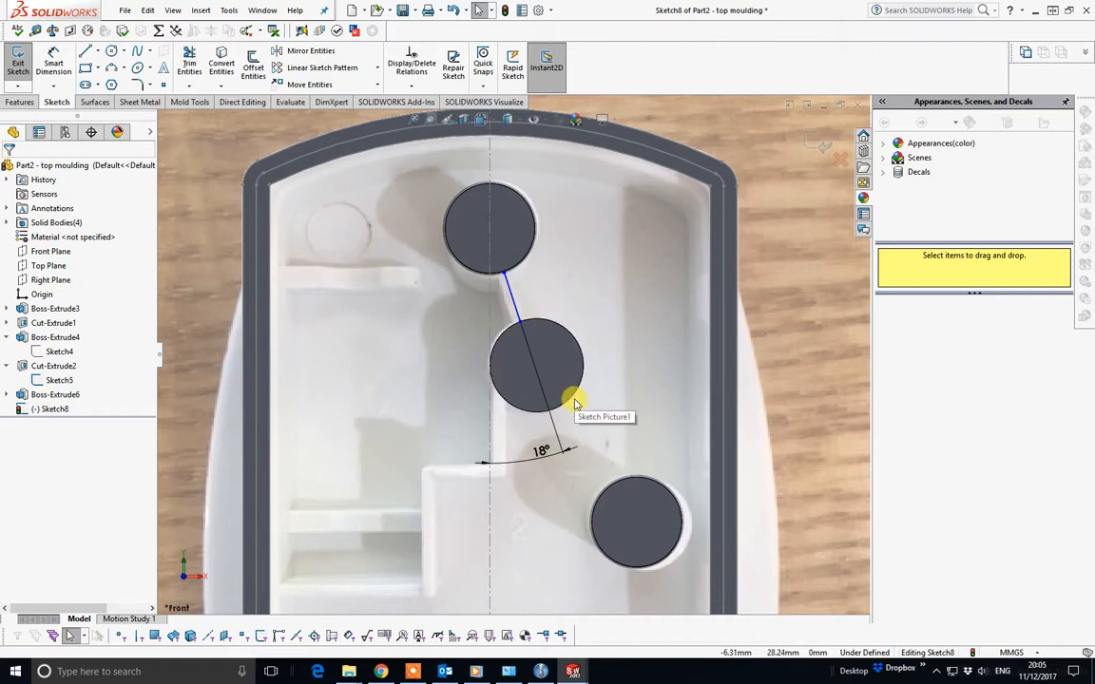
Step: Undo the angle dimension, the circle deletions and the trims, back to the full centre-to-centre line with both converted circles
left_click(572, 405)
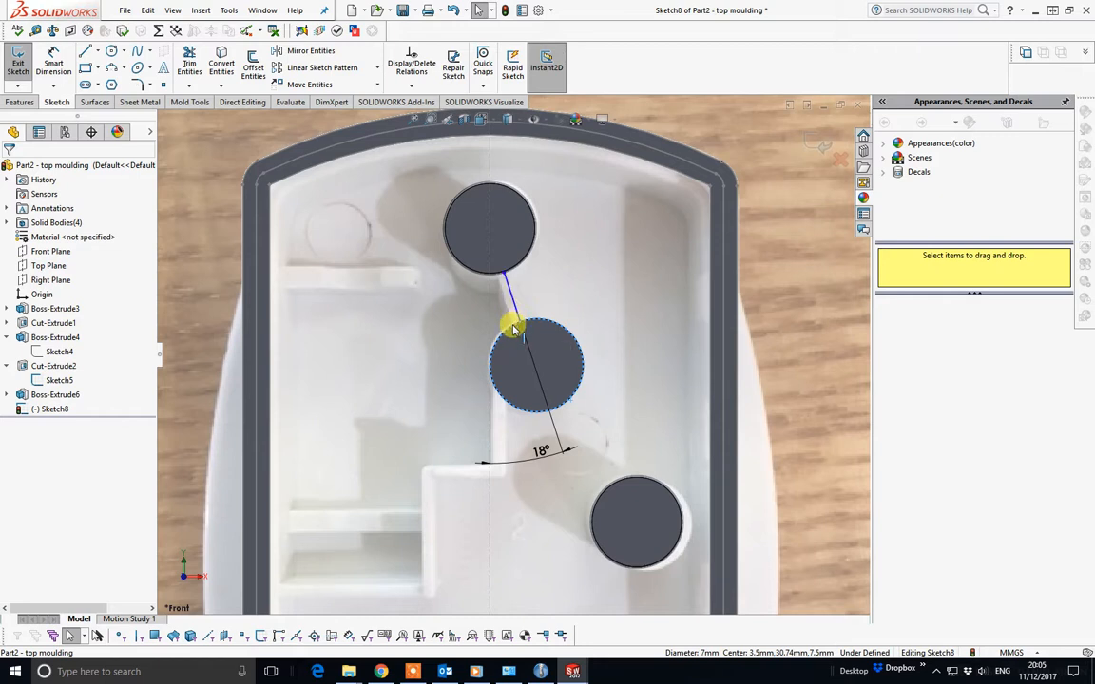
key("ctrl+z")
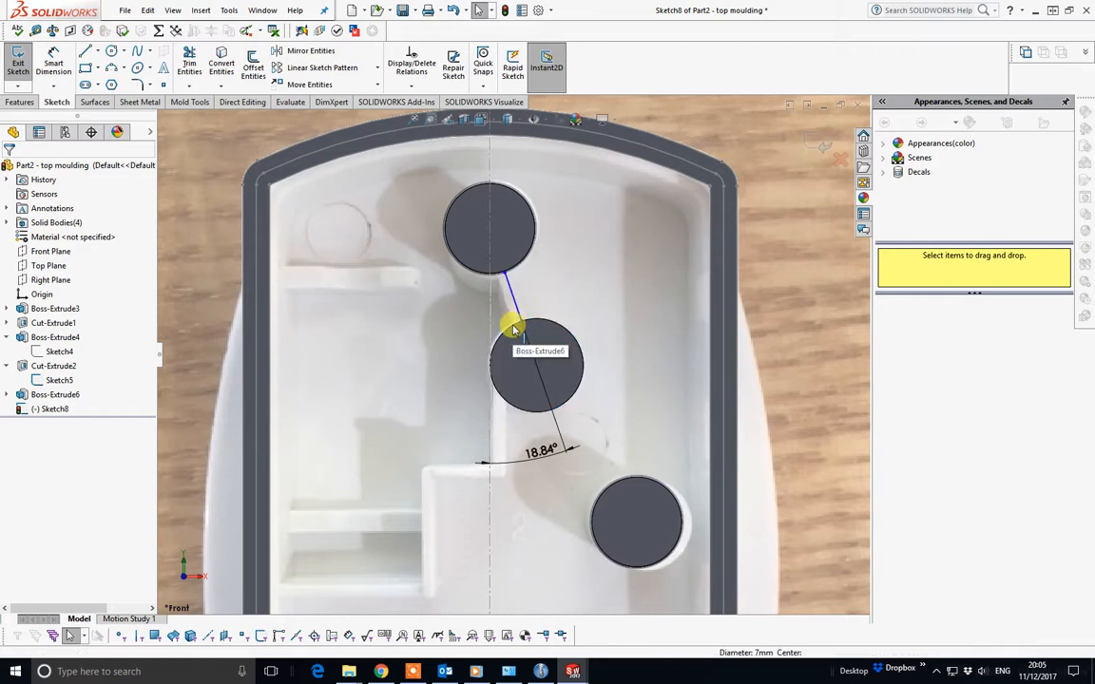
left_click(513, 329)
key("Escape")
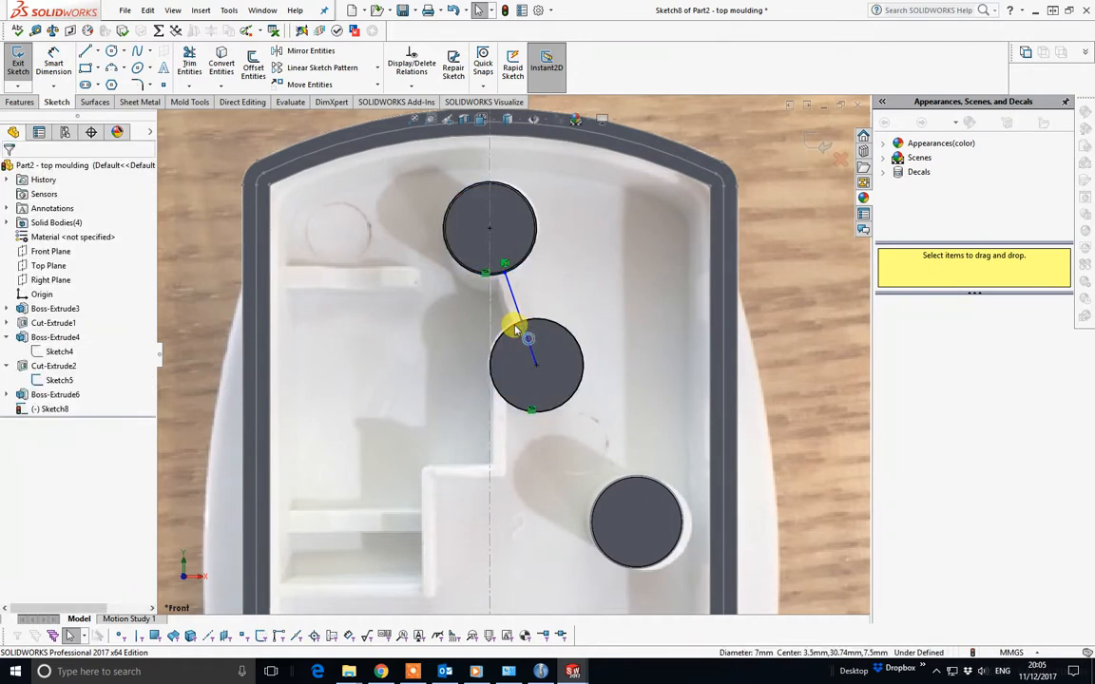
key("ctrl+z")
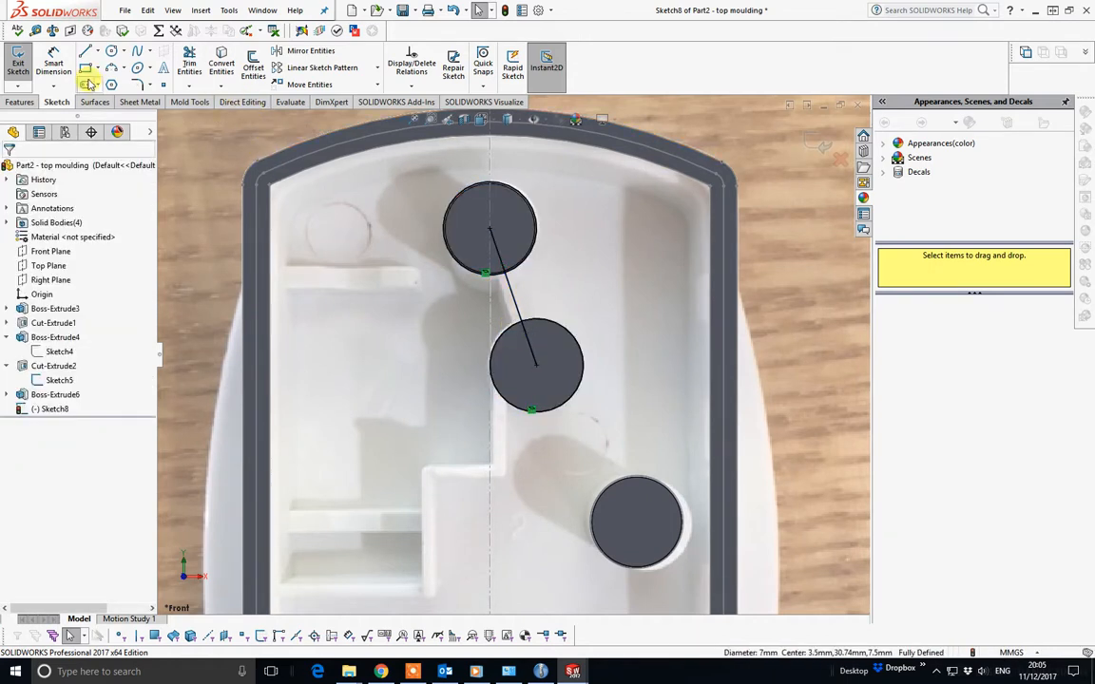
Step: Add a driven angle dimension between the full connecting line and the vertical centreline
left_click(51, 66)
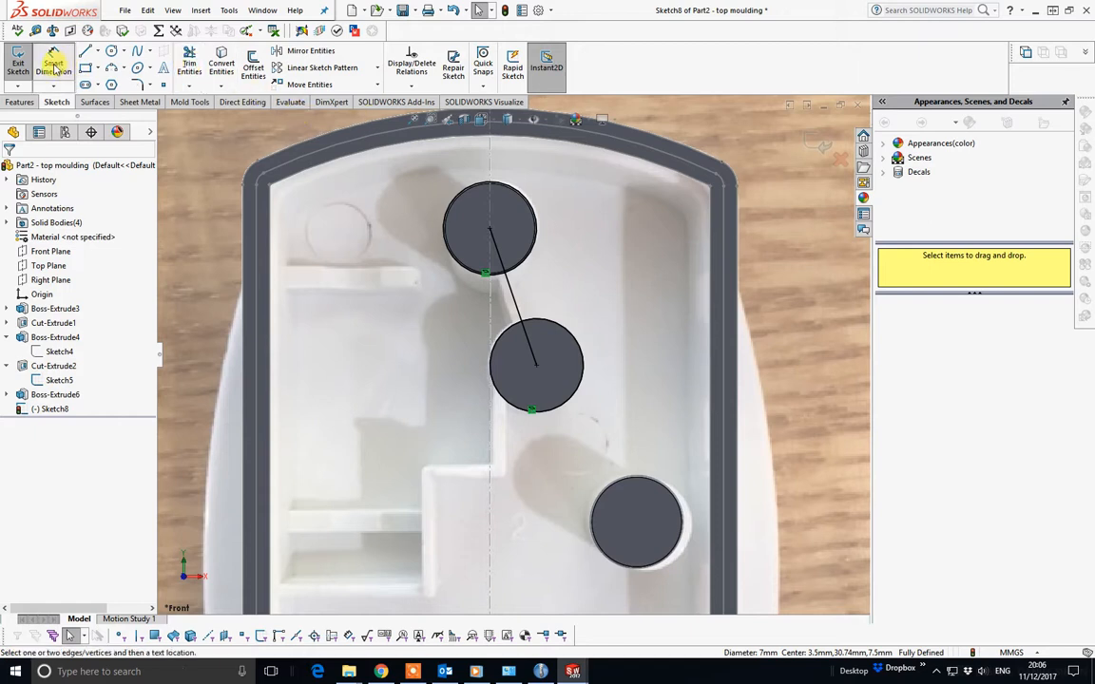
left_click(518, 311)
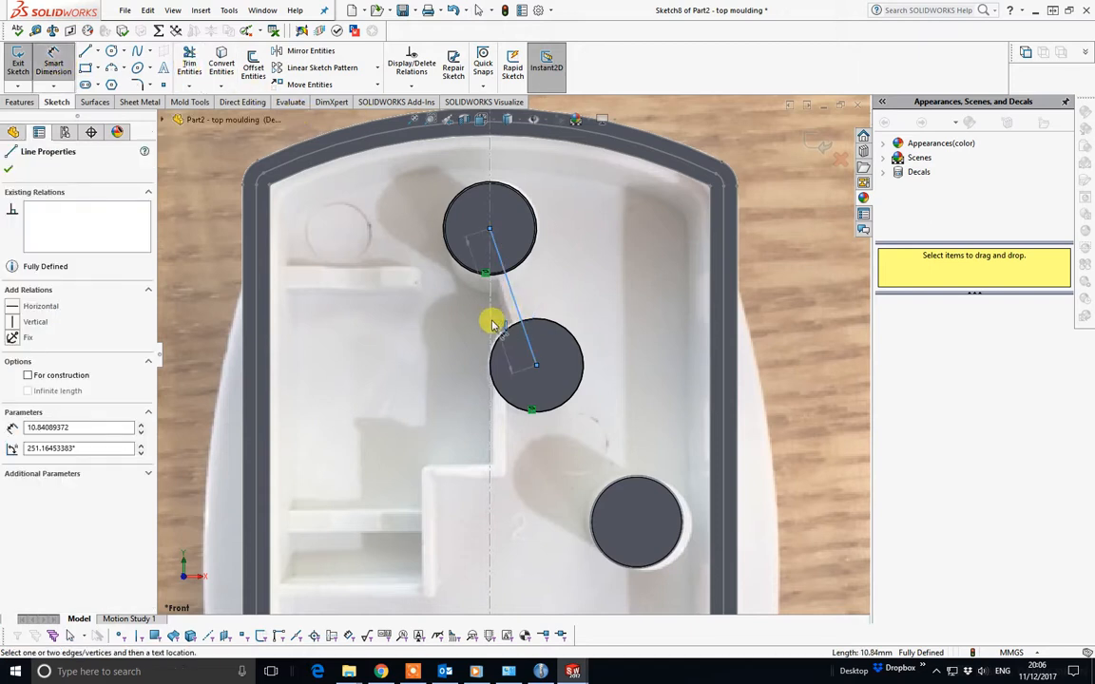
left_click(489, 326)
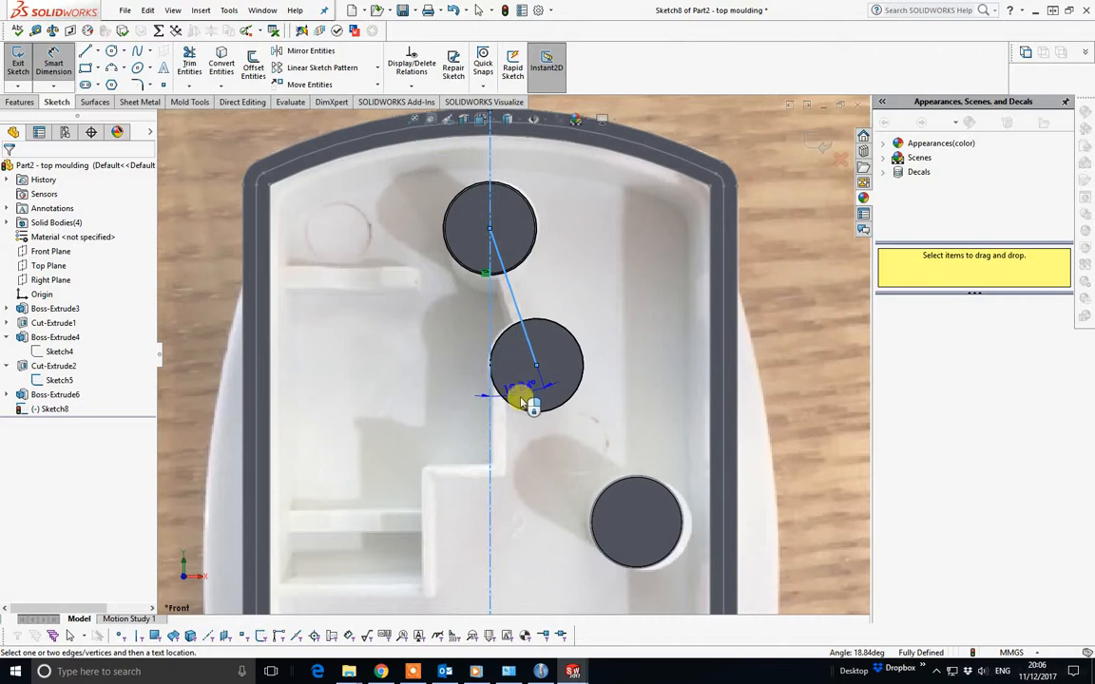
left_click(538, 454)
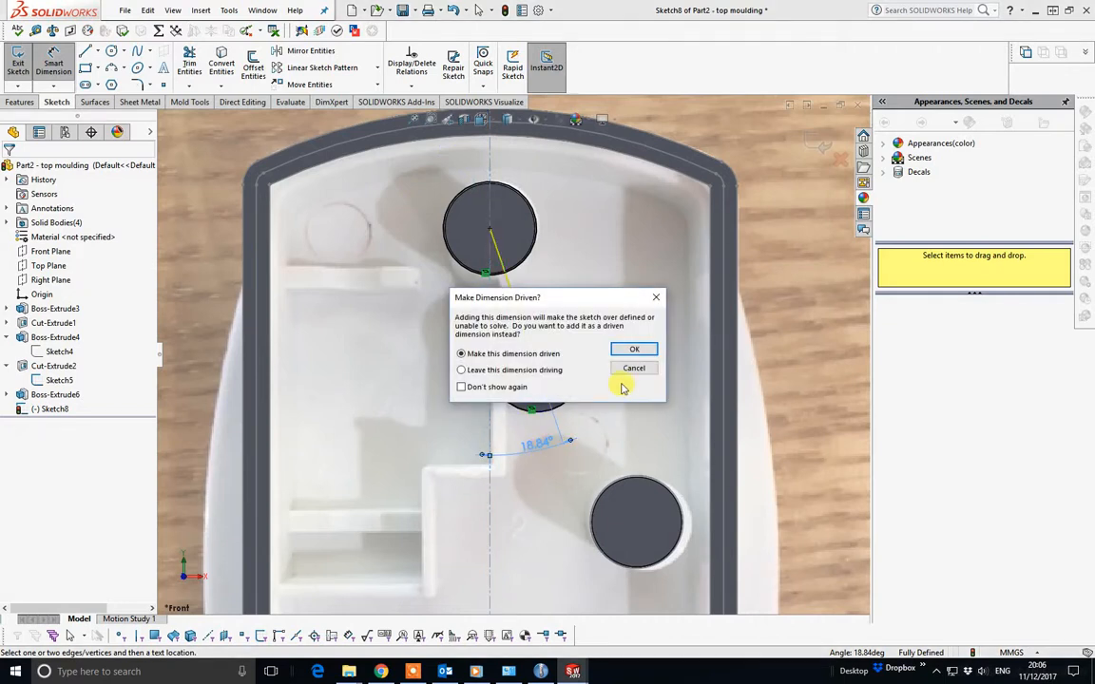
left_click(633, 353)
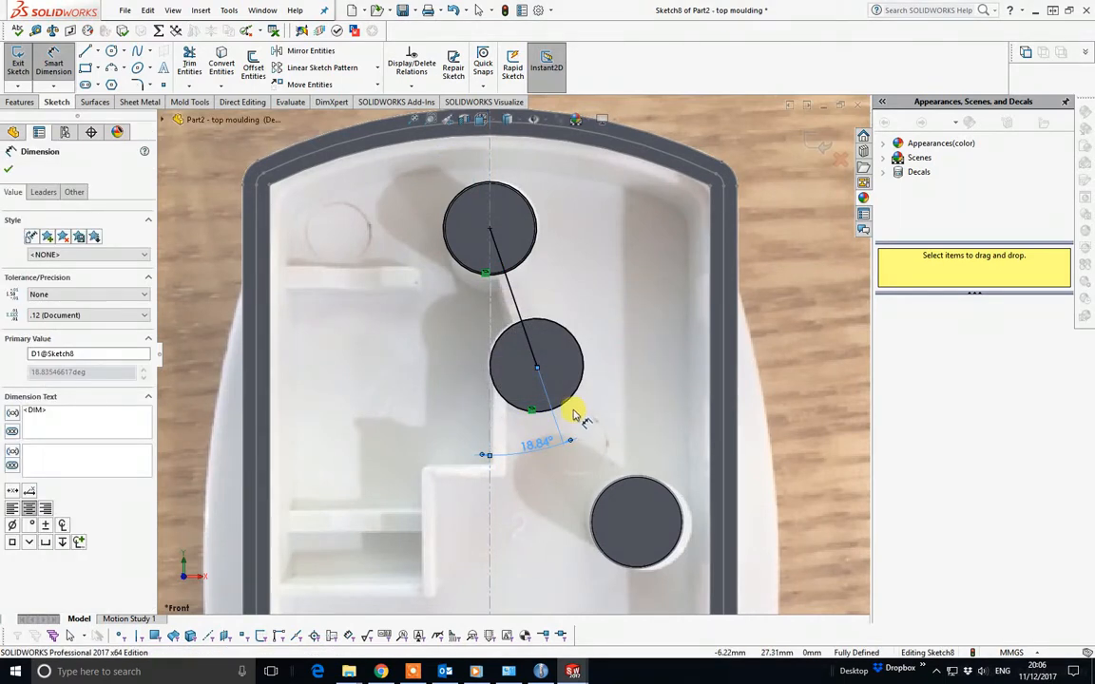
key("Escape")
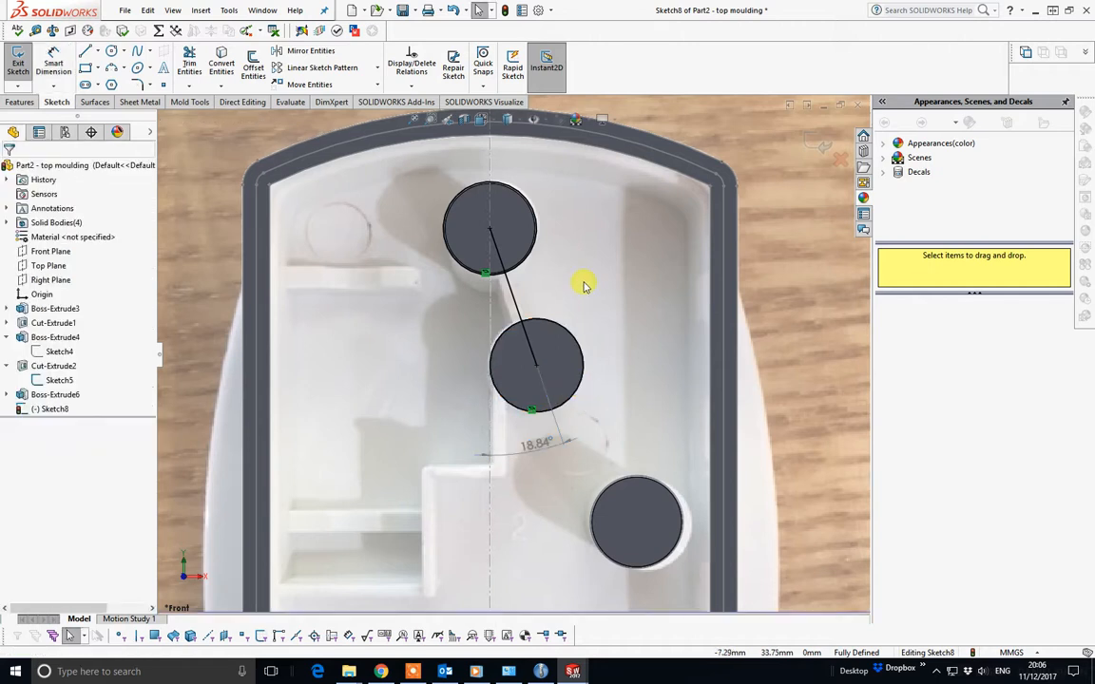
Step: Remove the edge relation from the middle boss's converted circle, and delete the driven angle dimension
left_click(529, 412)
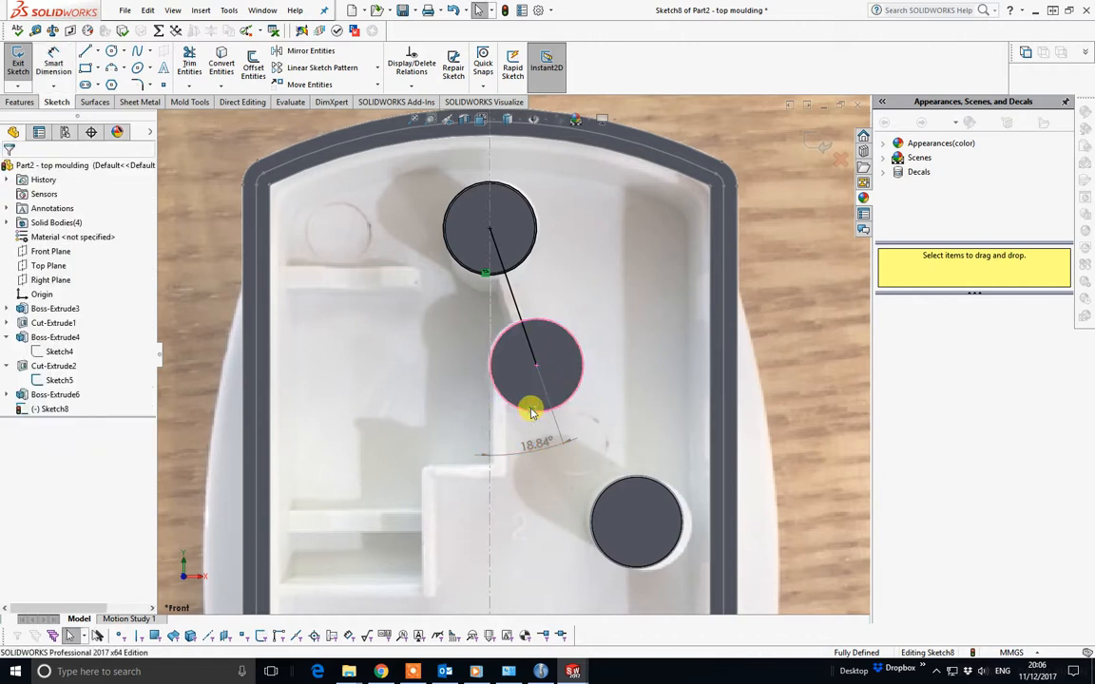
left_click(529, 405)
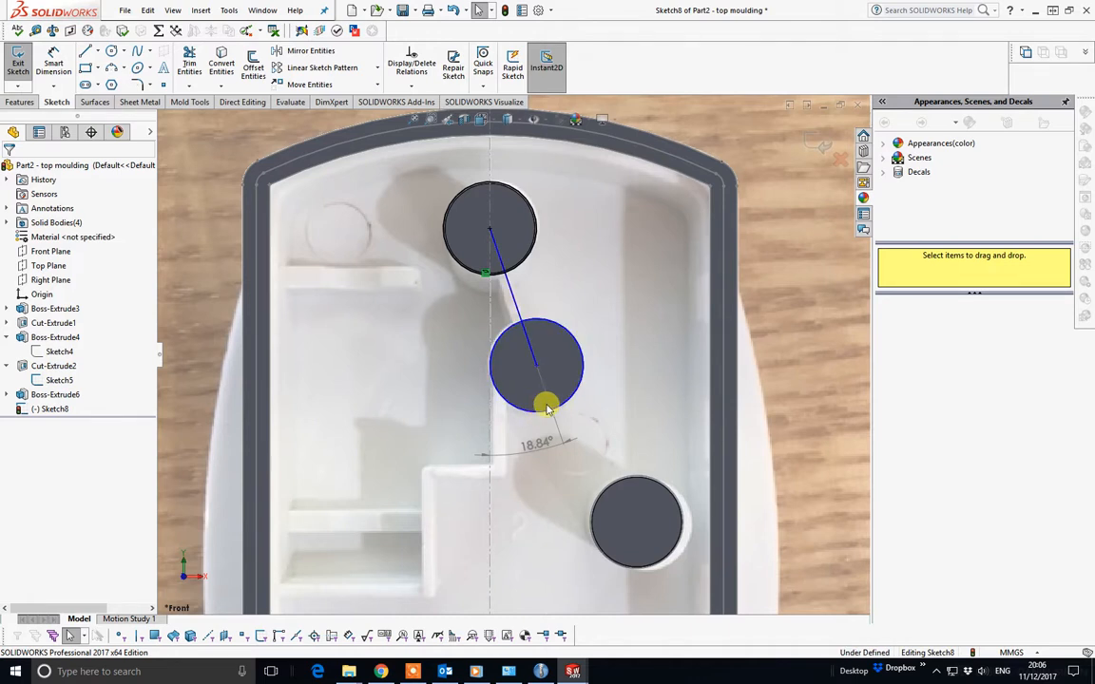
double_click(534, 444)
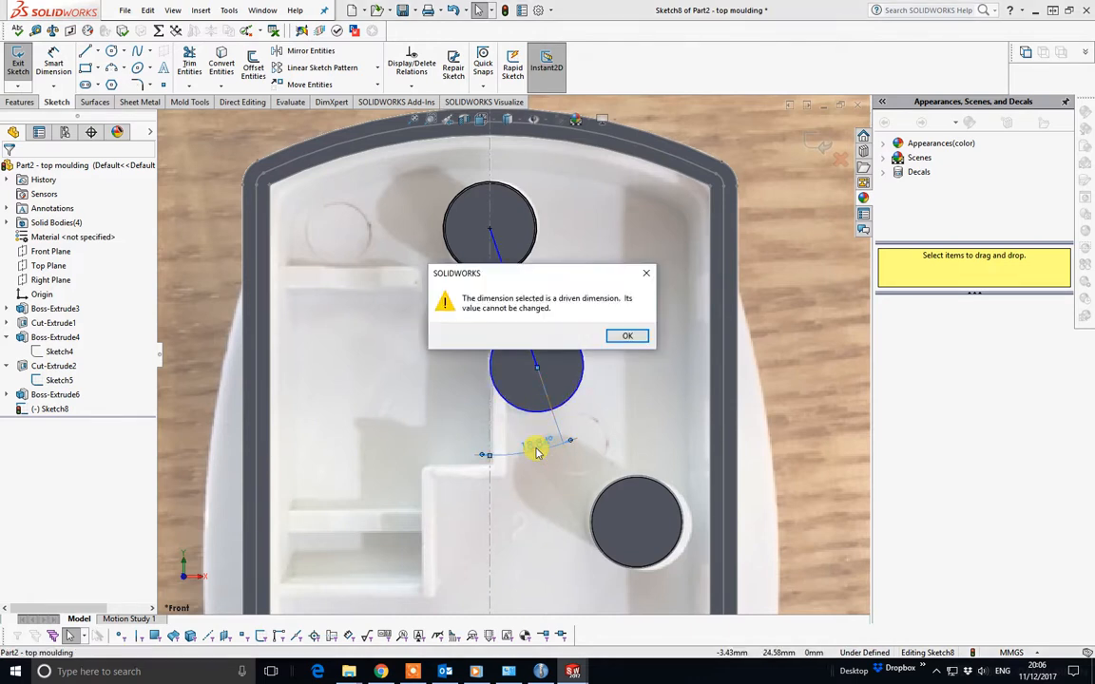
left_click(627, 335)
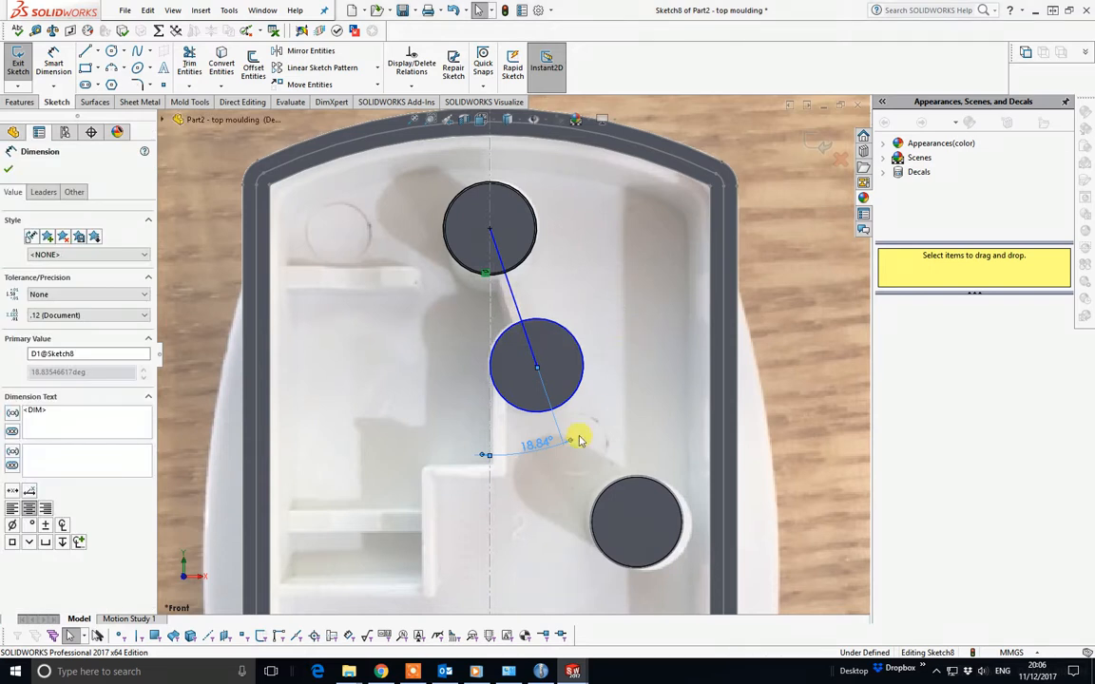
double_click(540, 449)
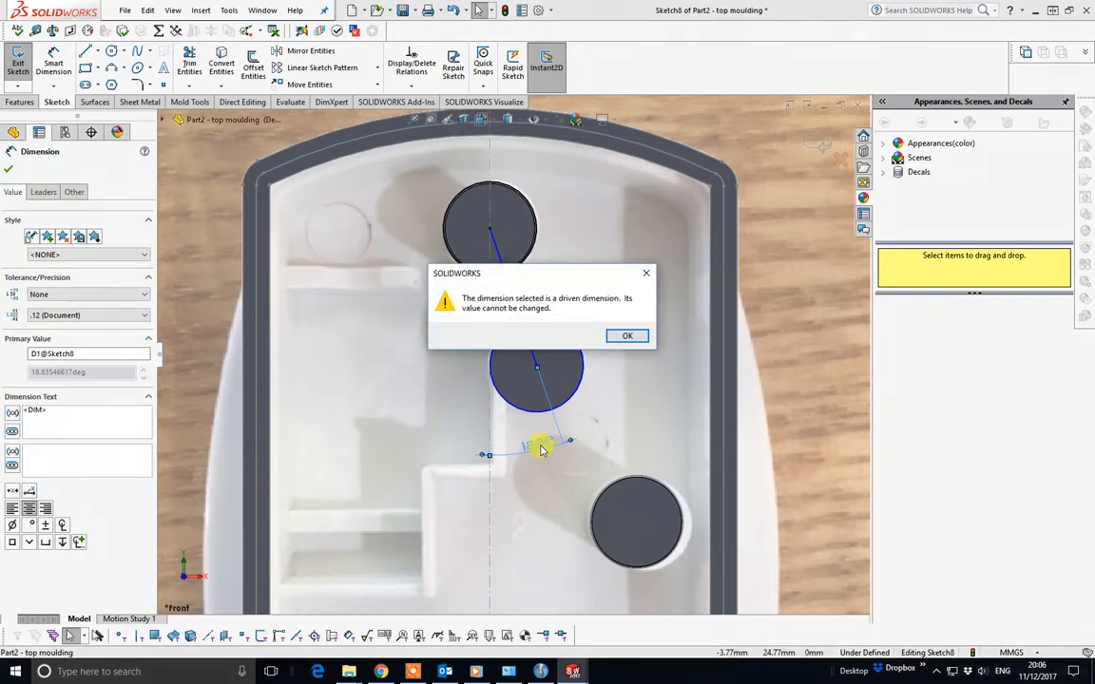
left_click(634, 339)
key("Delete")
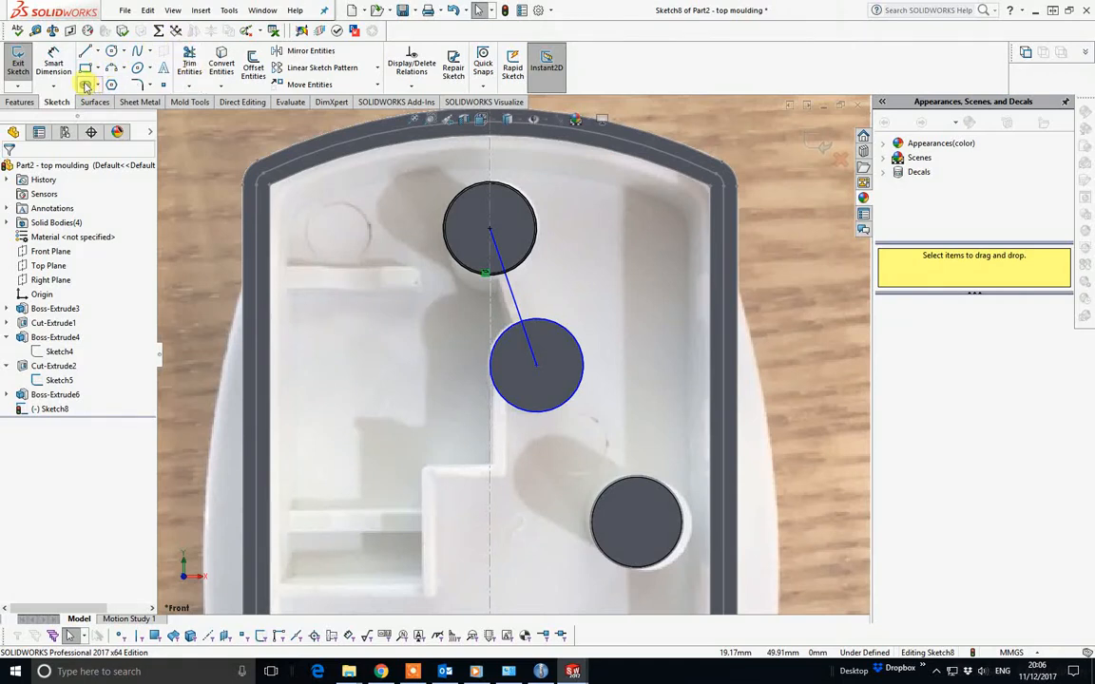
Step: Dimension the angle between the full connecting line and the vertical centreline as 18°
left_click(62, 65)
left_click(516, 302)
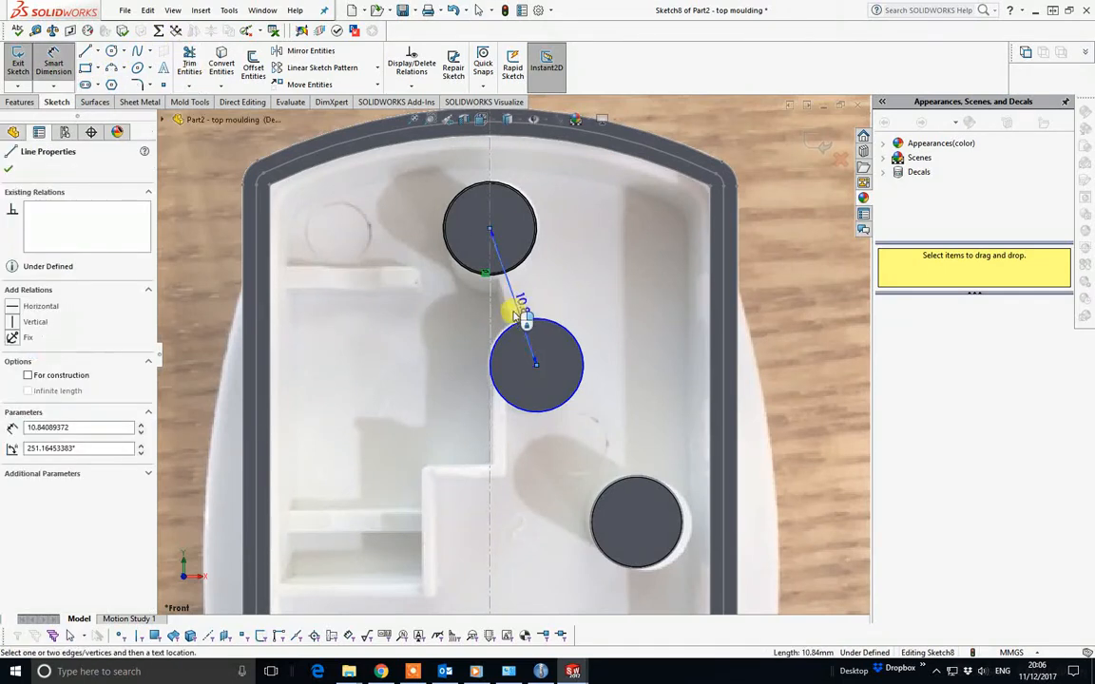
left_click(488, 317)
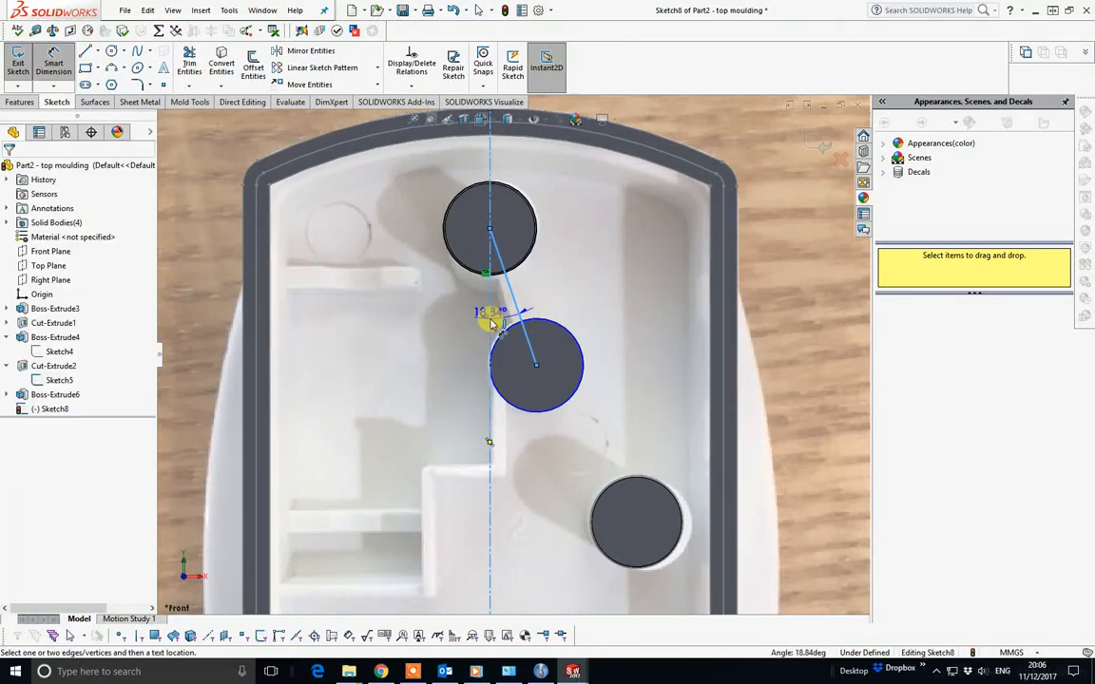
left_click(532, 441)
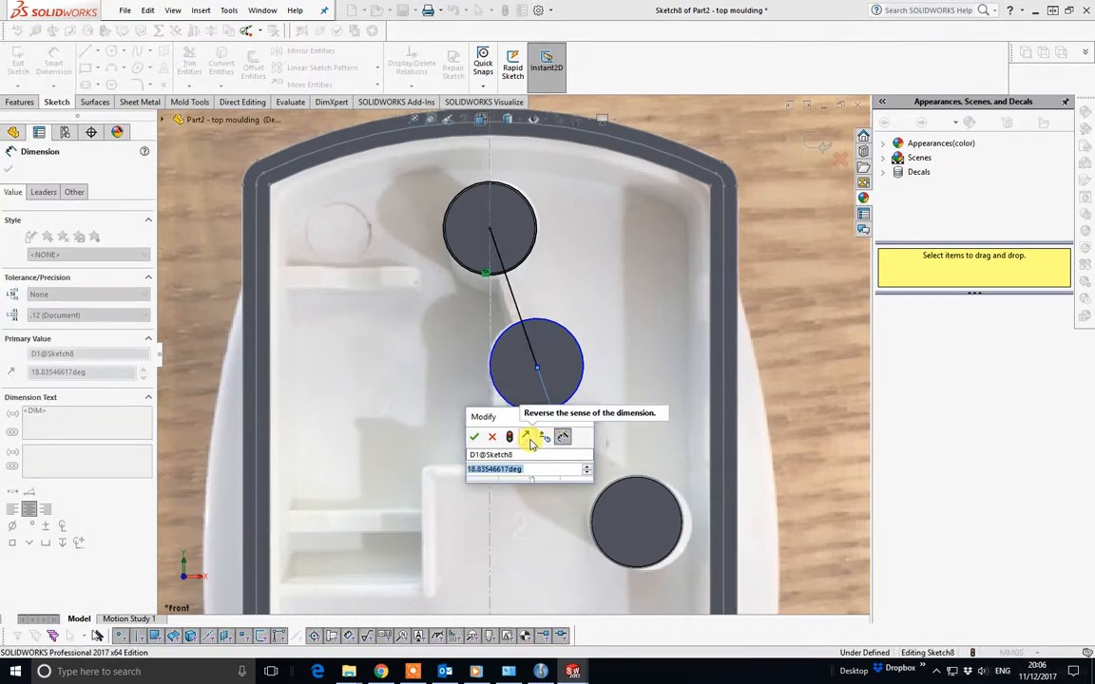
type("18")
key("Return")
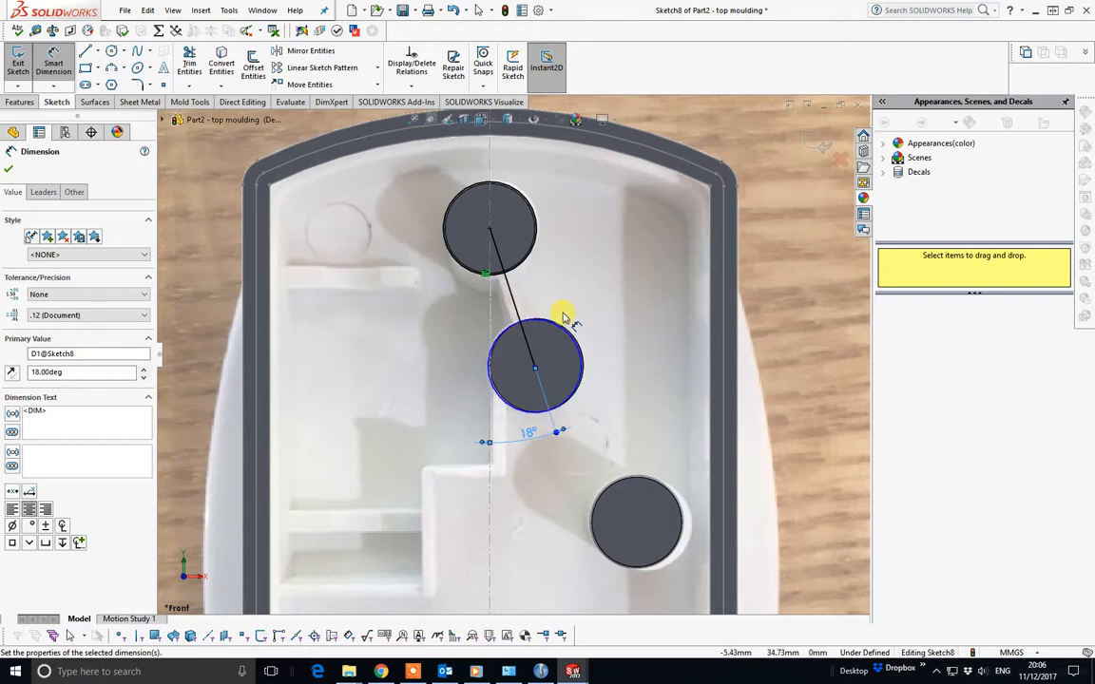
Step: Dimension the middle circle's diameter and the vertical distance between the upper and middle circle centres
left_click(571, 398)
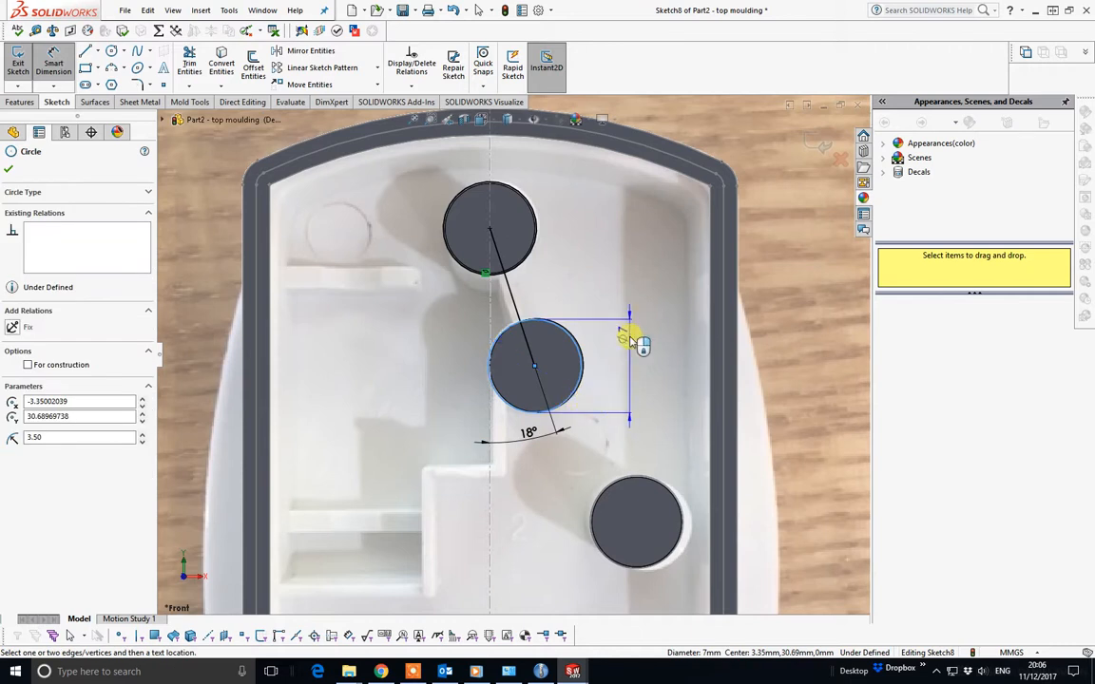
left_click(663, 297)
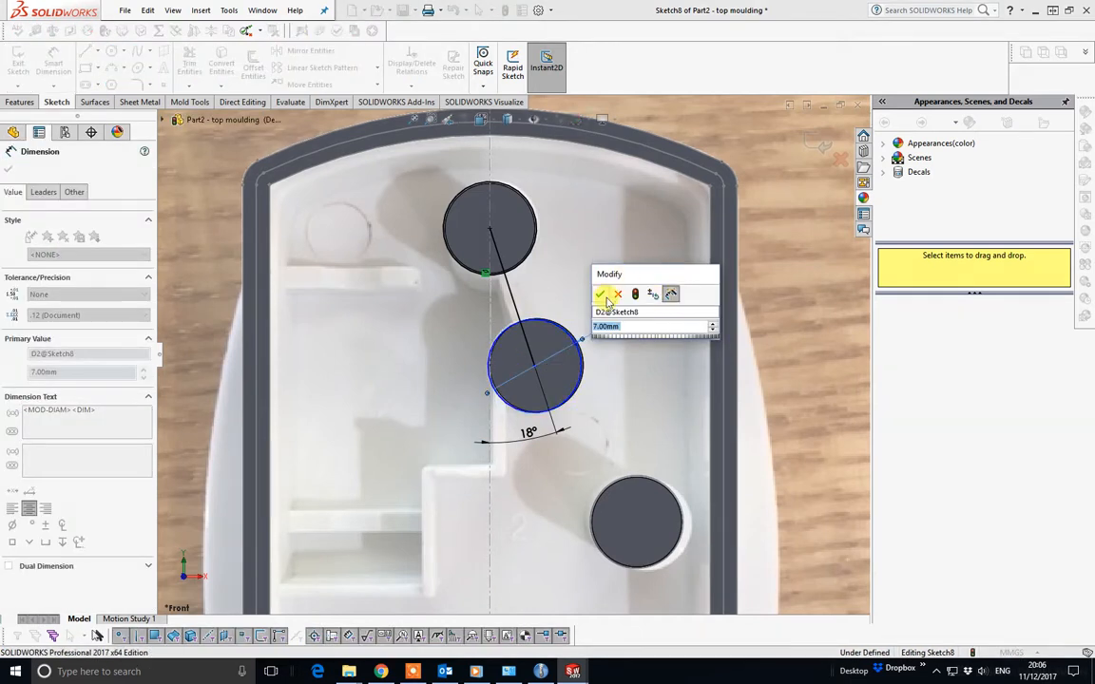
left_click(605, 299)
scroll(608, 395, "up", 6)
scroll(513, 406, "down", 3)
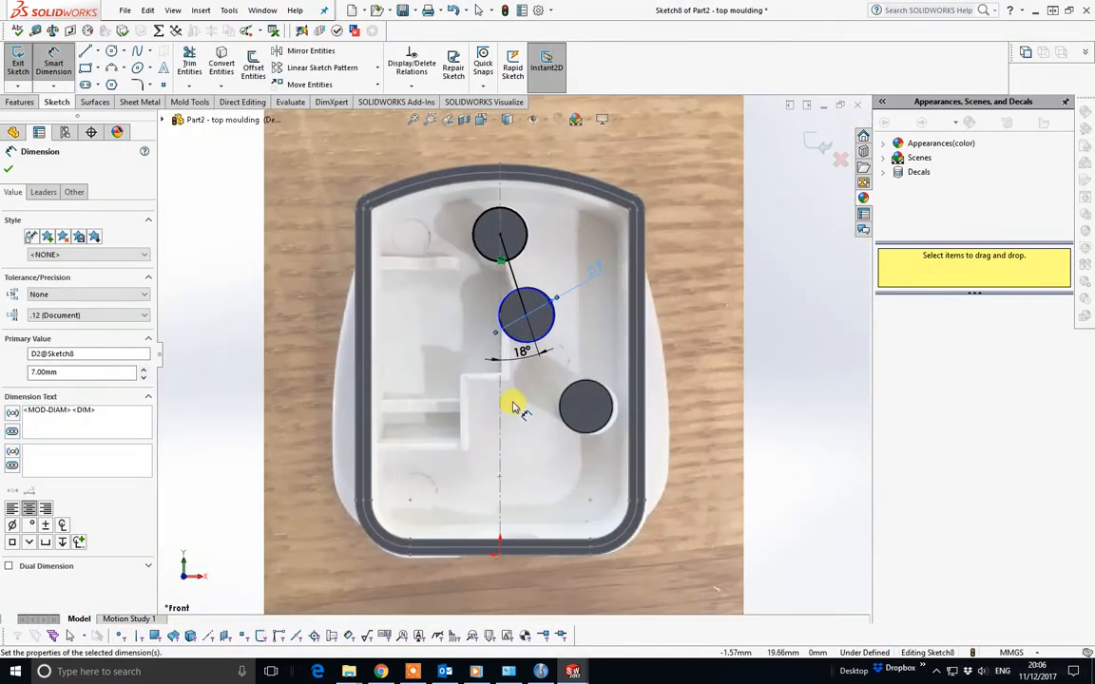
left_click(500, 234)
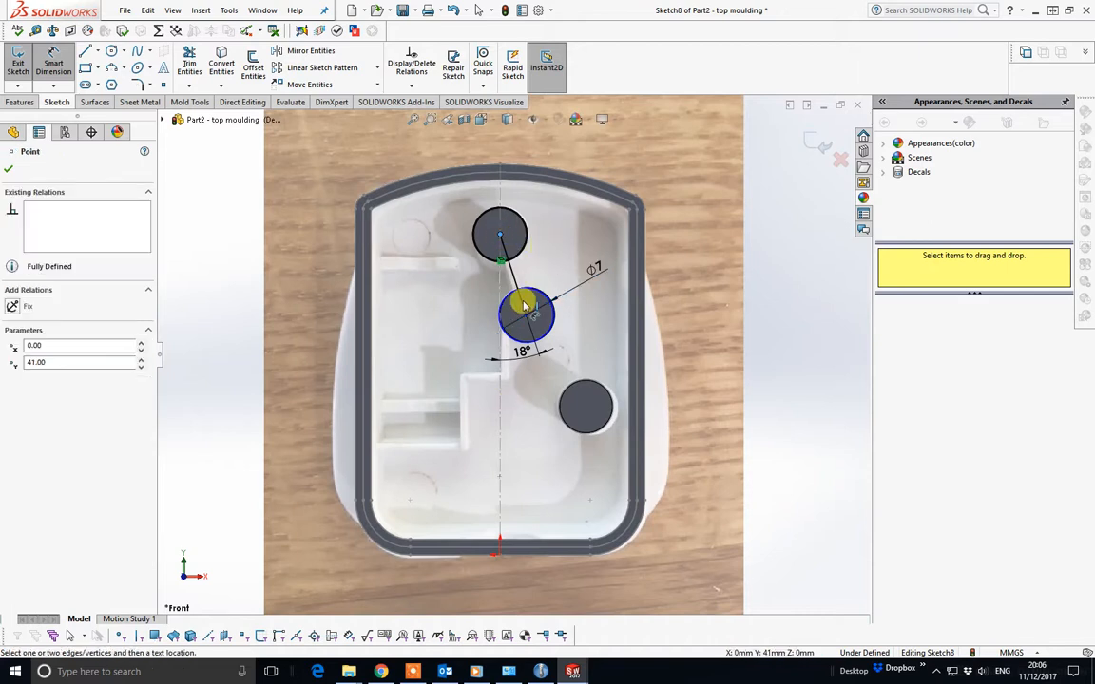
left_click(528, 316)
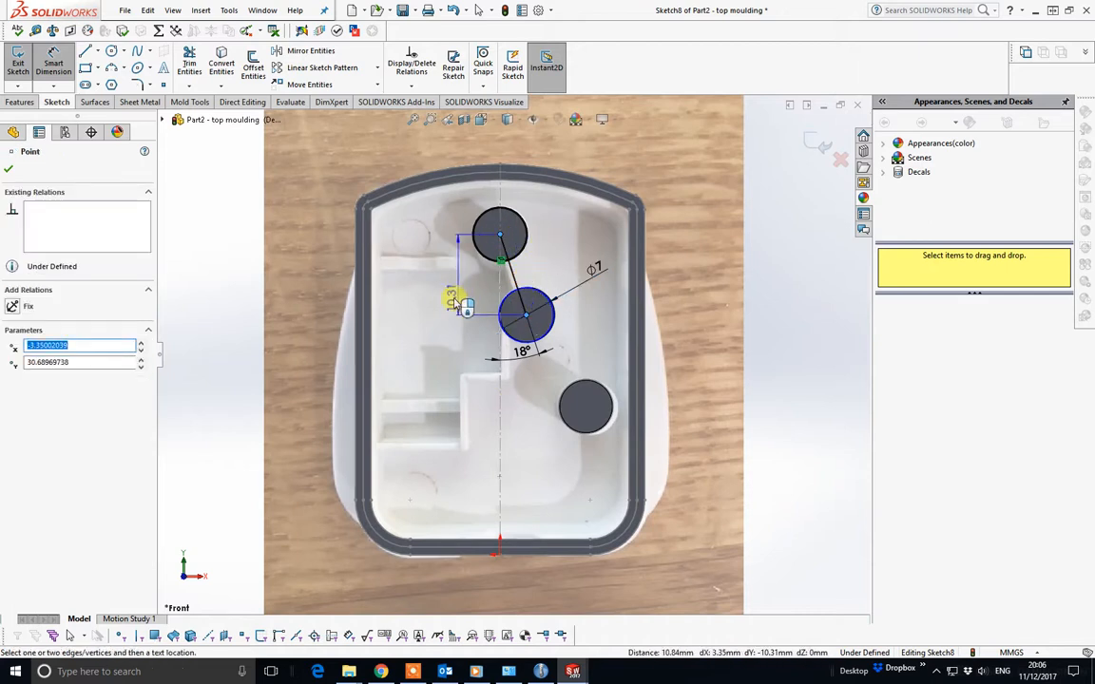
left_click(321, 290)
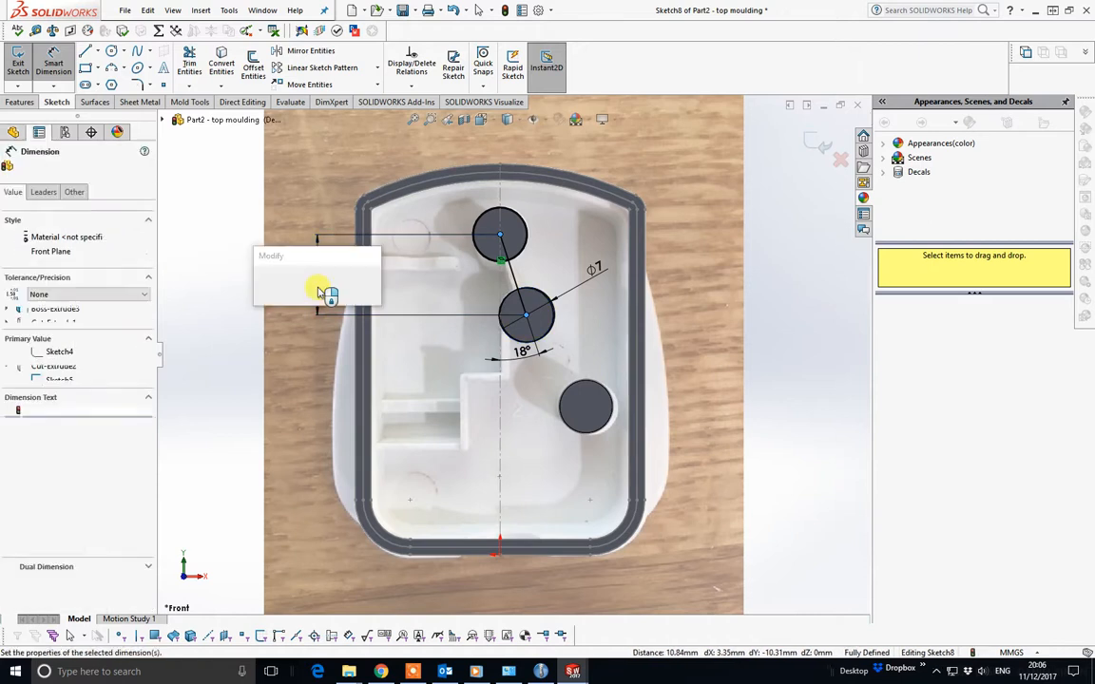
left_click(264, 286)
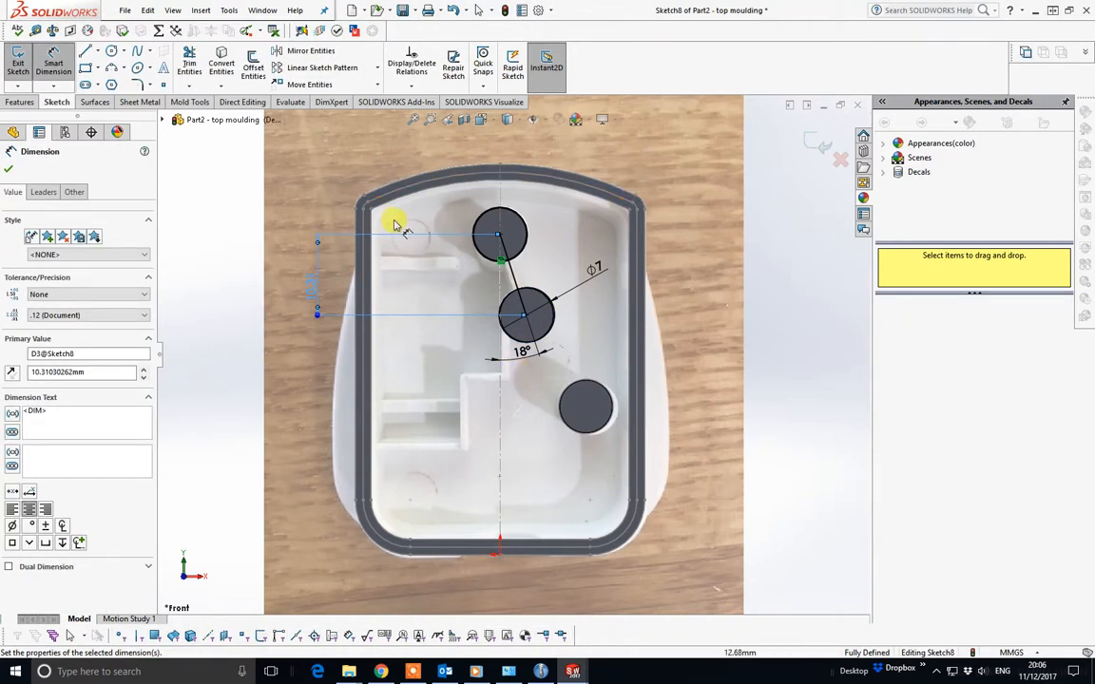
Step: Exit the sketch and reopen Sketch8 for editing
left_click(813, 145)
scroll(566, 308, "down", 3)
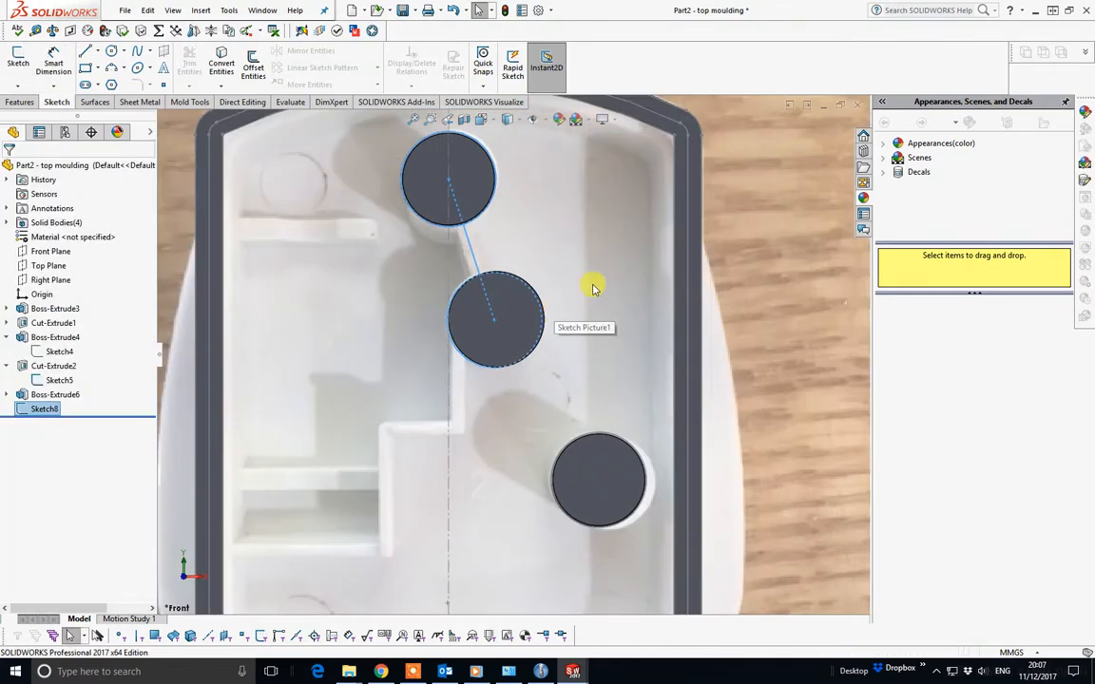
key("f")
scroll(509, 296, "down", 2)
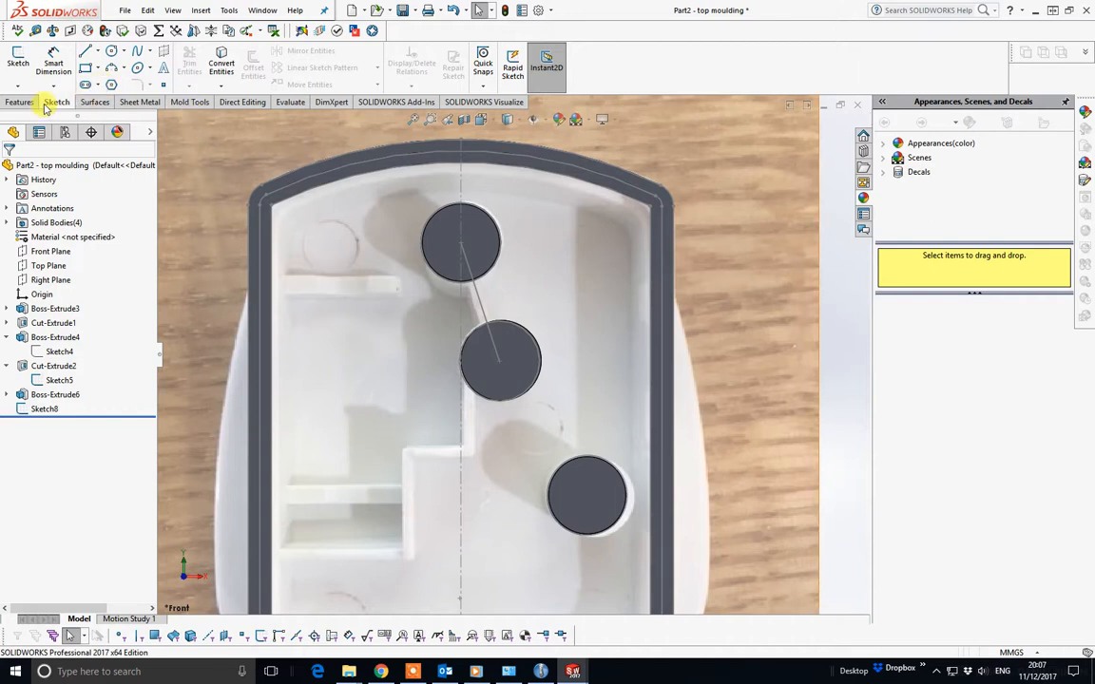
right_click(42, 412)
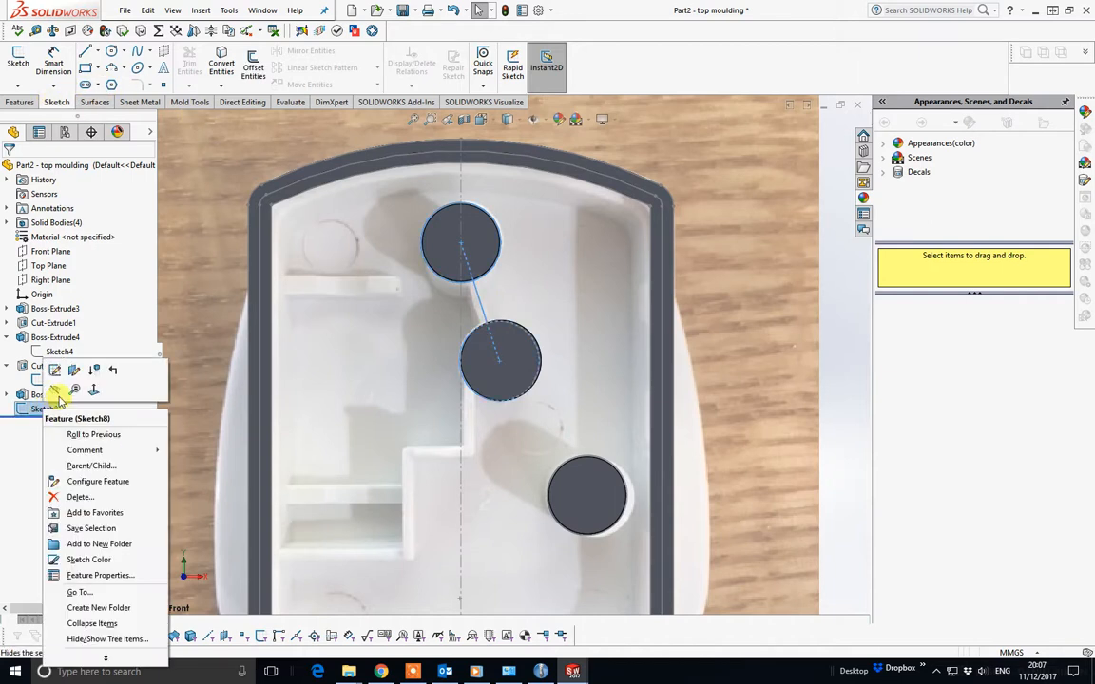
left_click(52, 371)
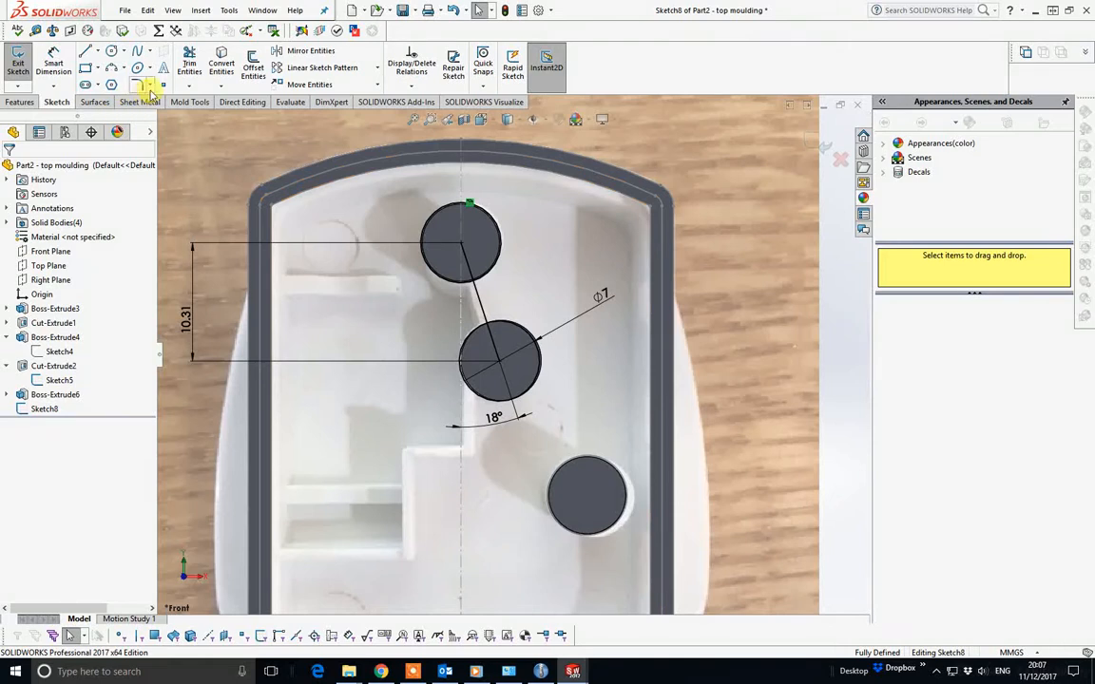
Step: Trim away the two ends of the connecting line that lie inside the upper and middle circles
left_click(189, 61)
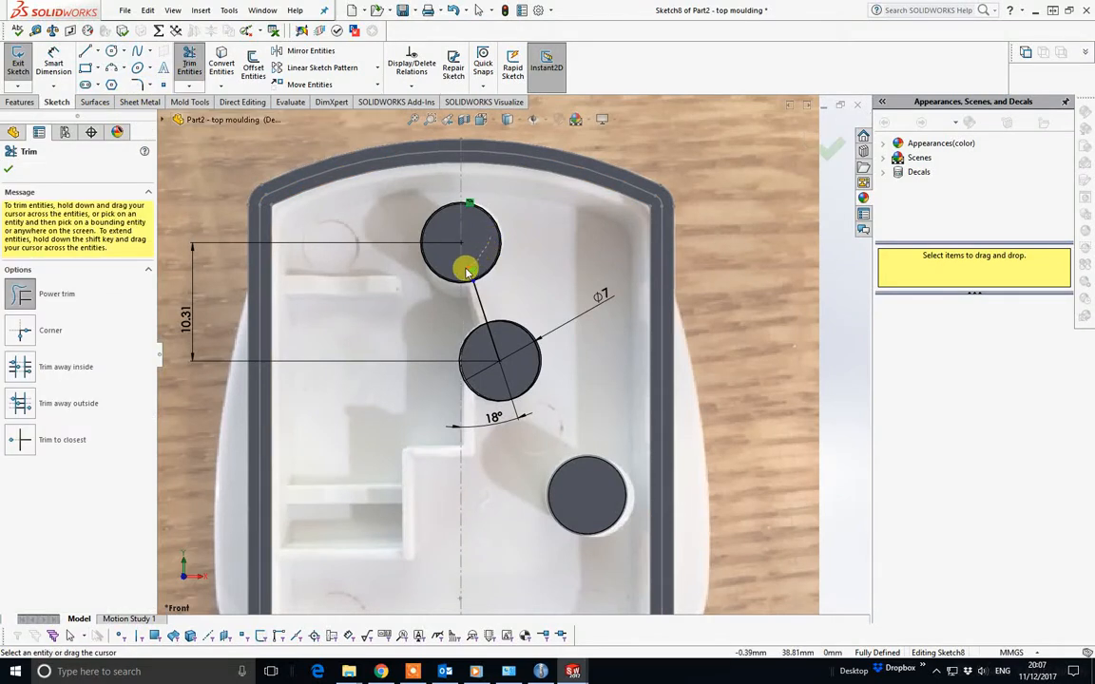
left_click_drag(465, 270, 485, 263)
left_click_drag(511, 343, 485, 347)
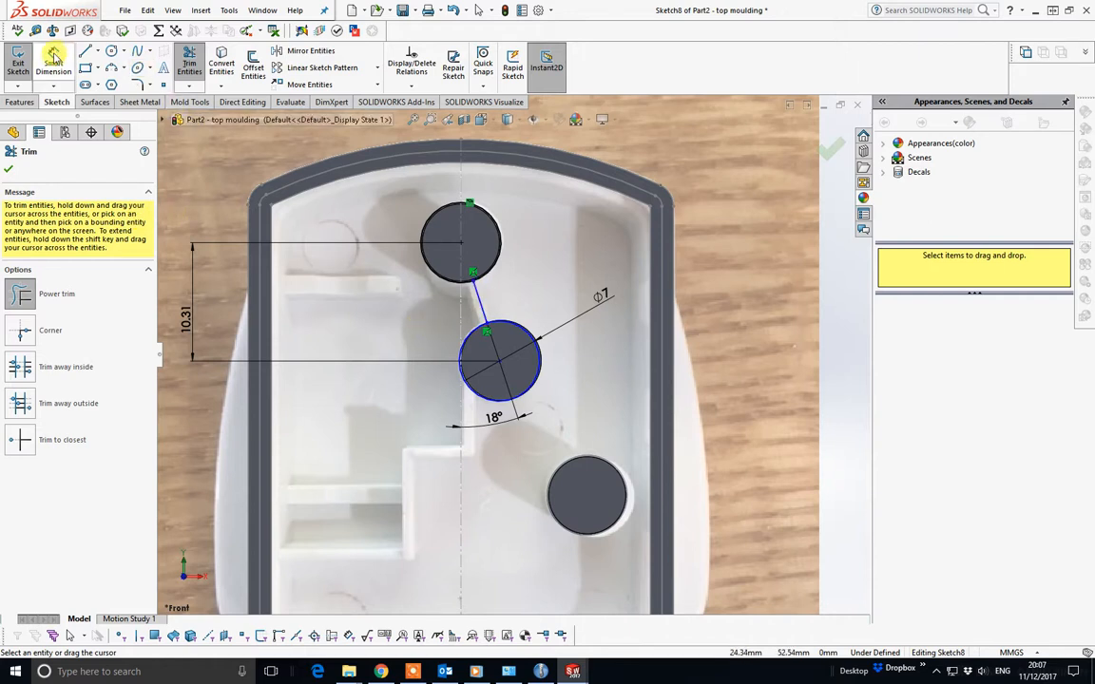
Step: Dimension the horizontal distance from the trimmed line's upper endpoint to the vertical centreline
left_click(55, 64)
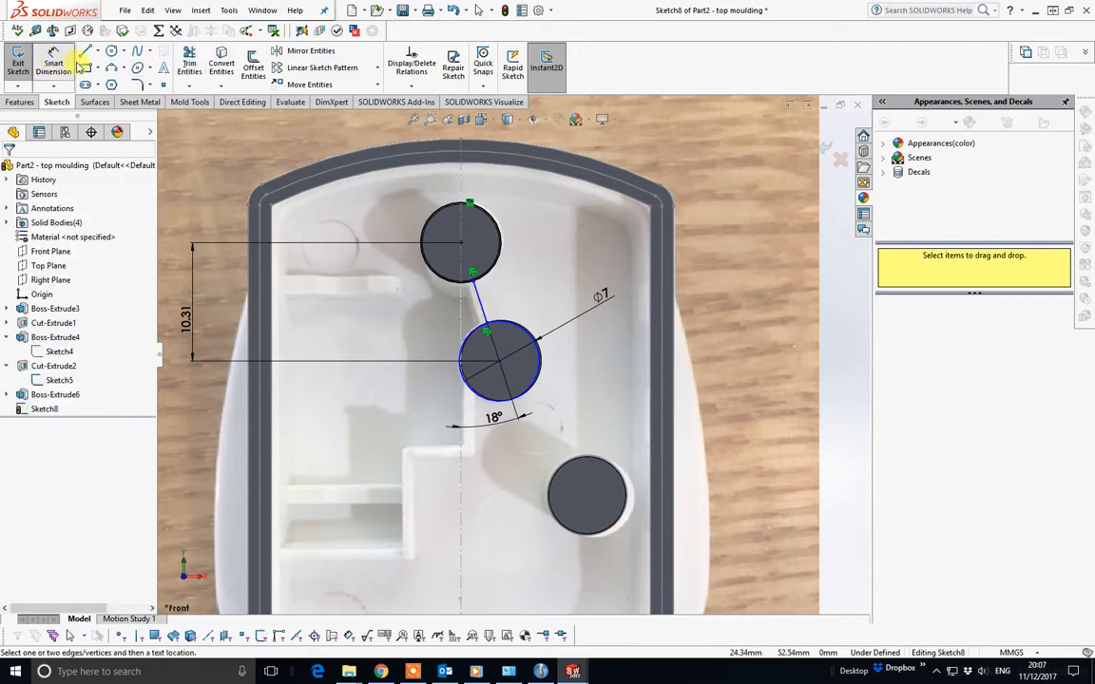
left_click(474, 281)
left_click(462, 302)
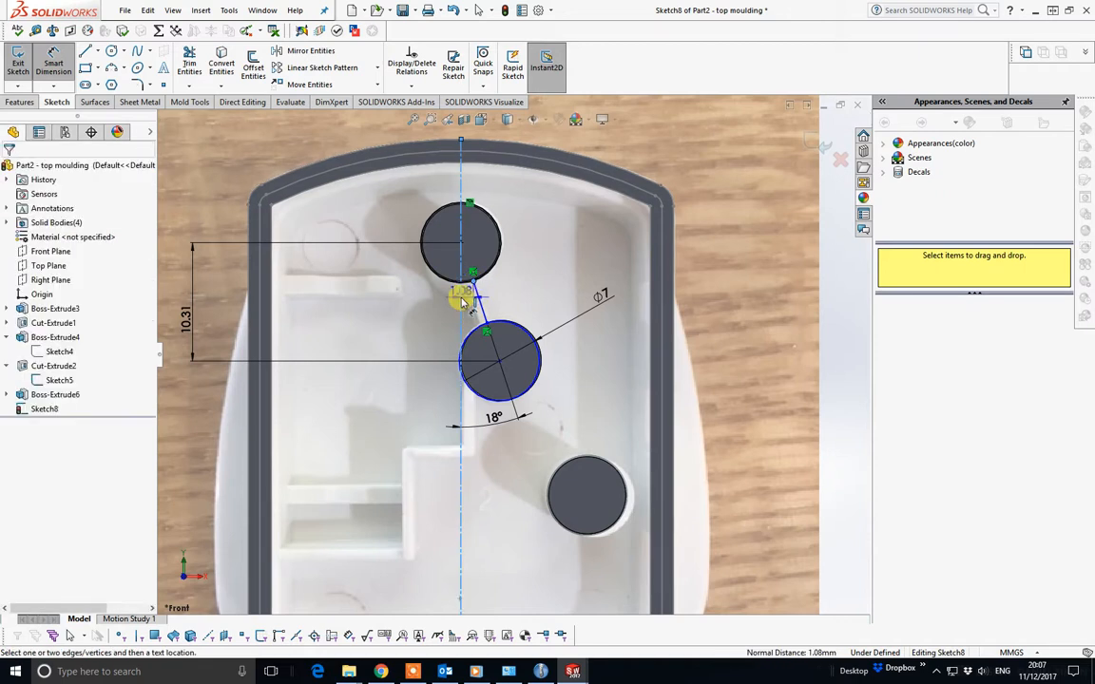
left_click(514, 209)
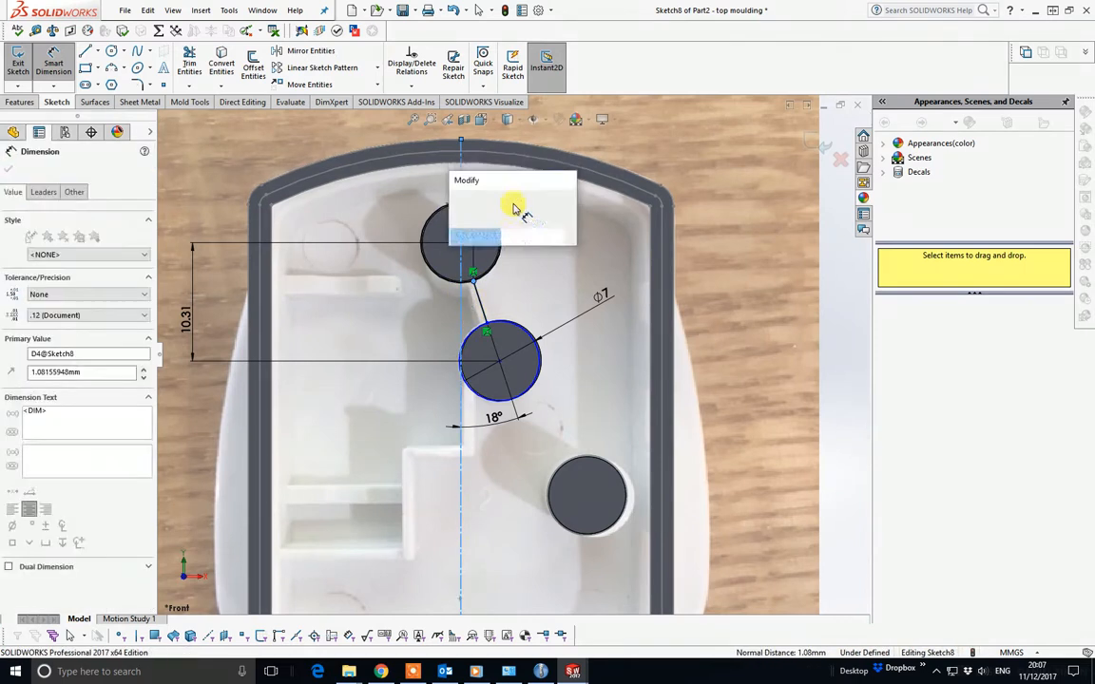
left_click(452, 199)
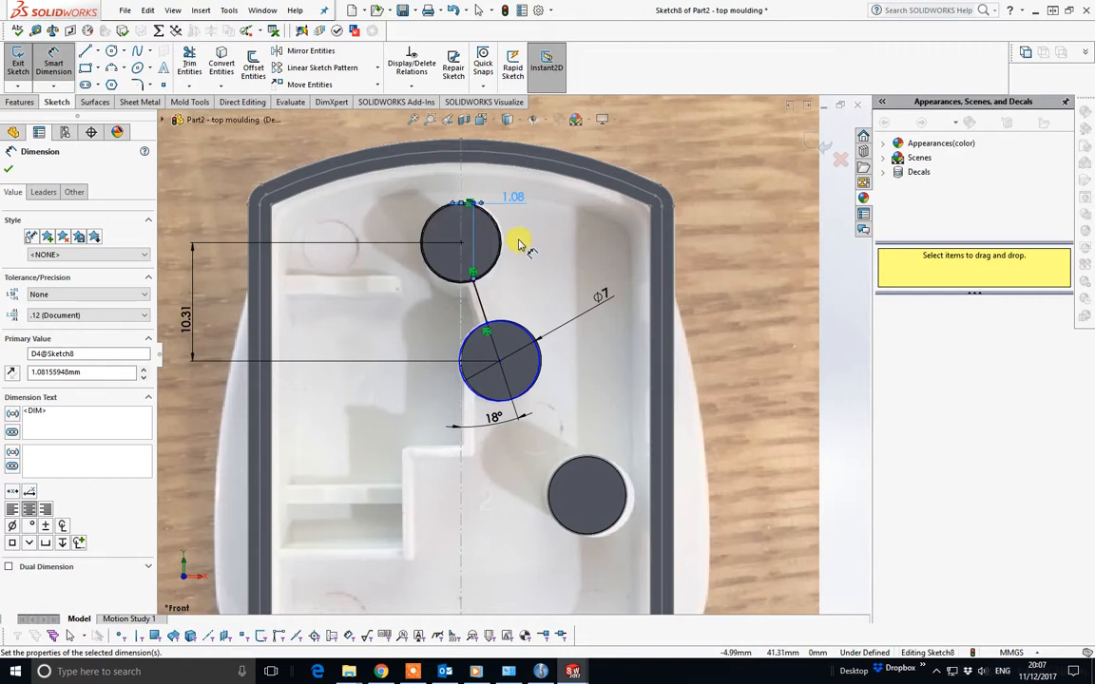
left_click(7, 169)
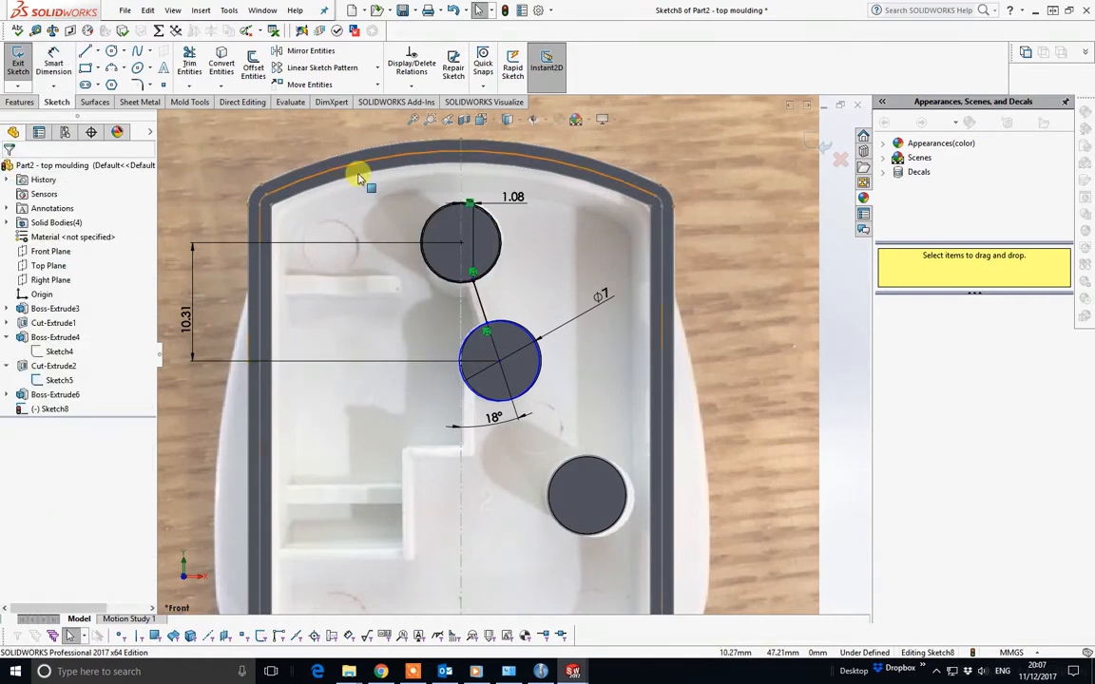
Step: Delete the upper and middle circles from the sketch together with their associated dimensions, keeping the trimmed connecting line
scroll(501, 249, "up", 3)
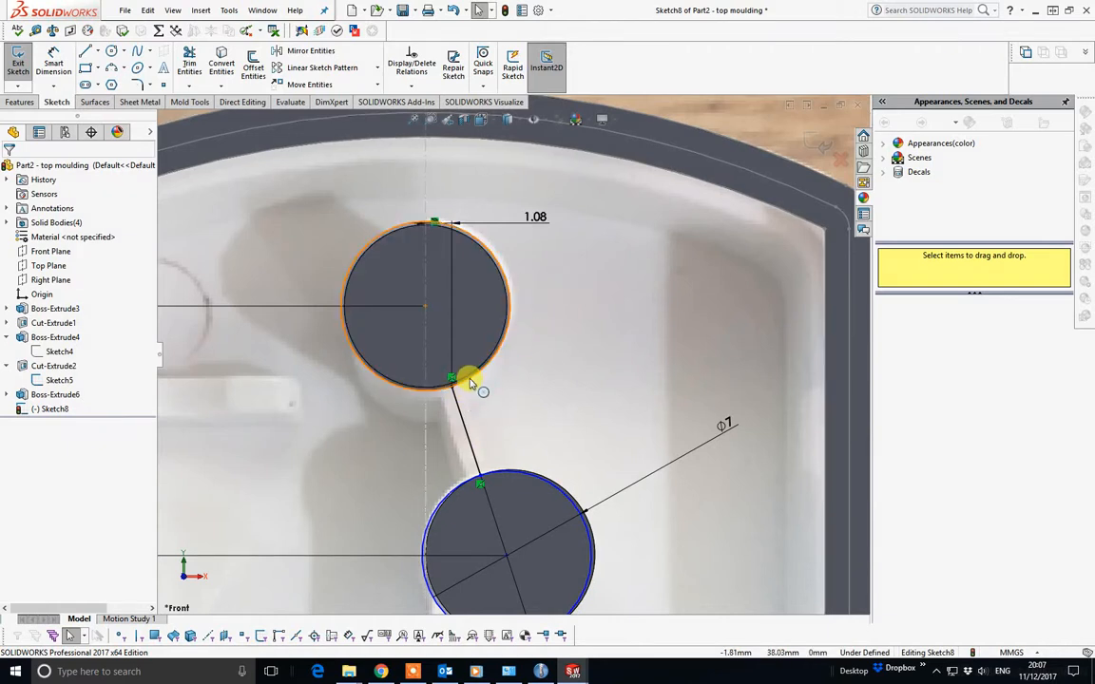
scroll(469, 384, "up", 3)
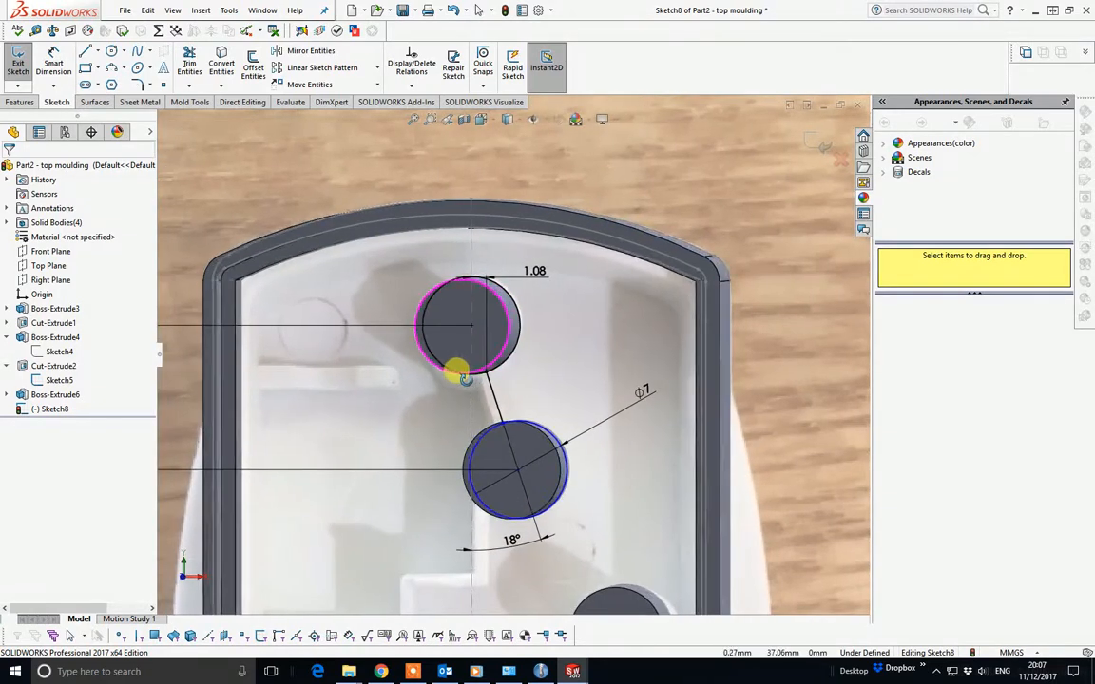
left_click(513, 362)
key("Escape")
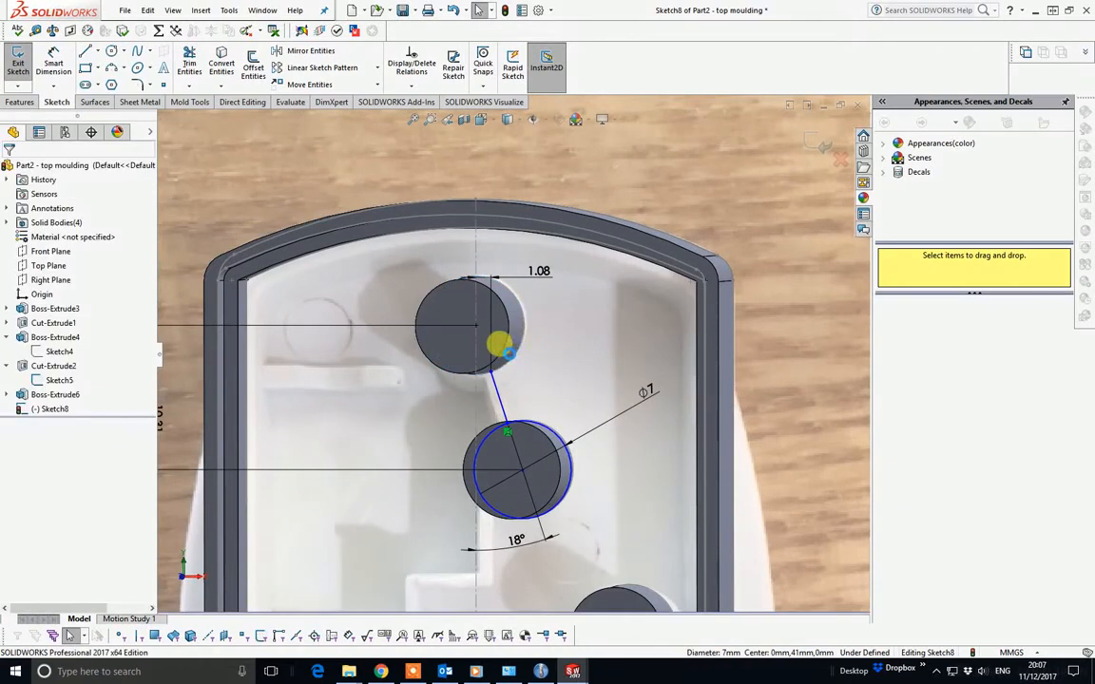
left_click(558, 442)
key("Delete")
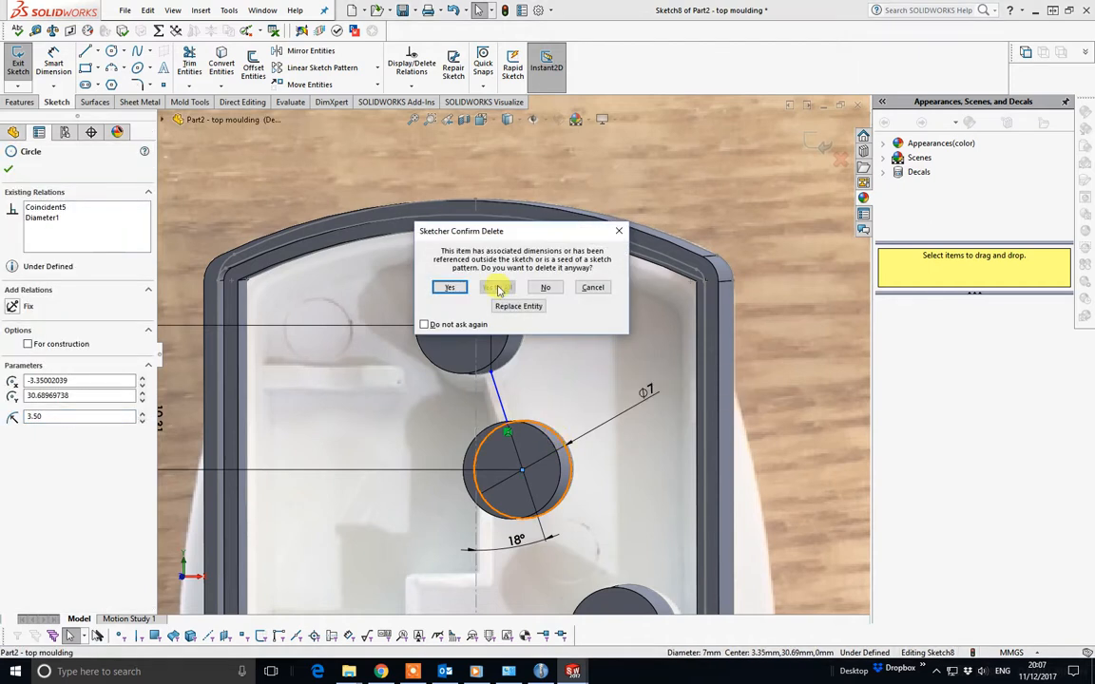
left_click(452, 291)
Step: Dimension the horizontal distance from the trimmed line's lower endpoint to the vertical centreline
middle_click_drag(567, 415, 586, 386)
key("space")
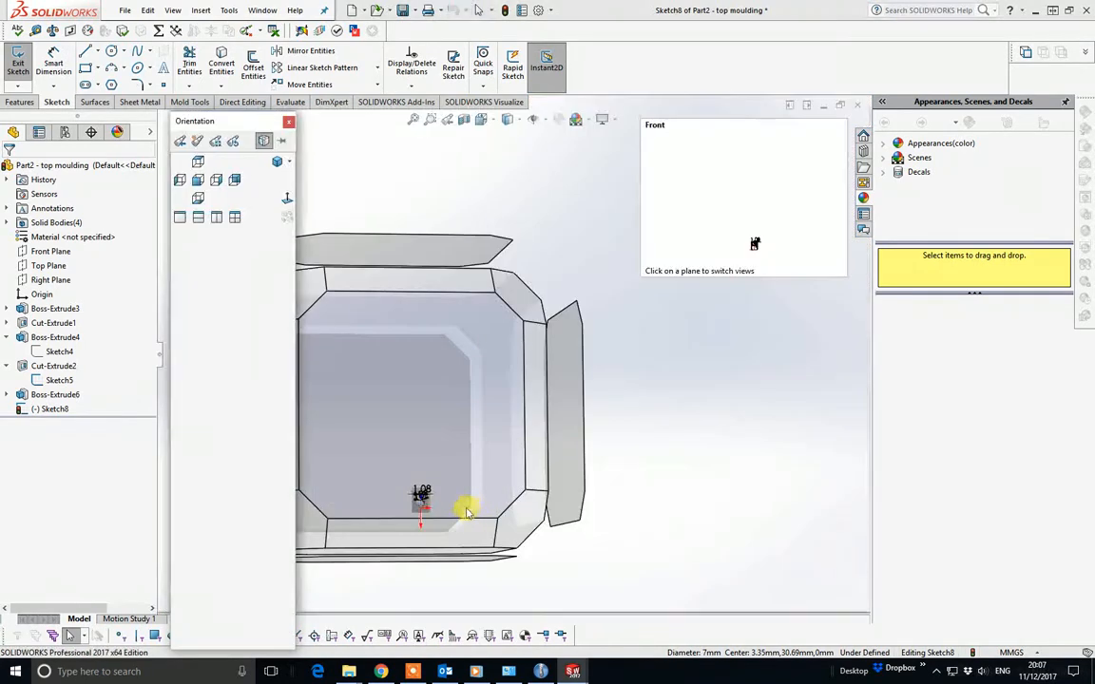
left_click(434, 504)
scroll(518, 453, "down", 10)
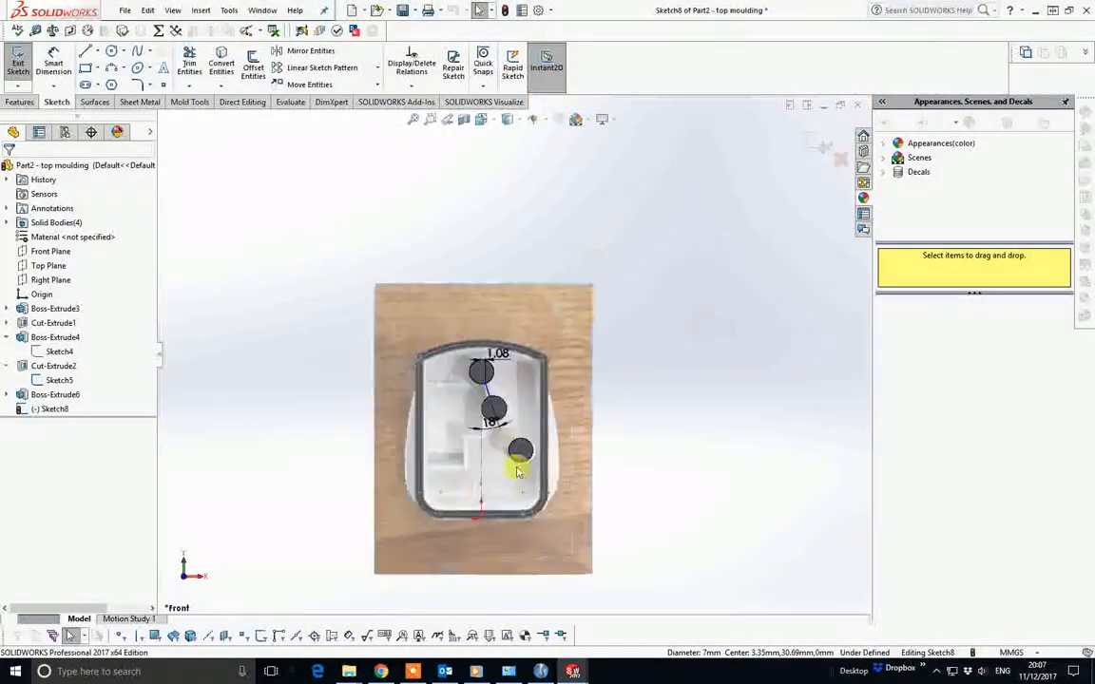
scroll(483, 356, "down", 3)
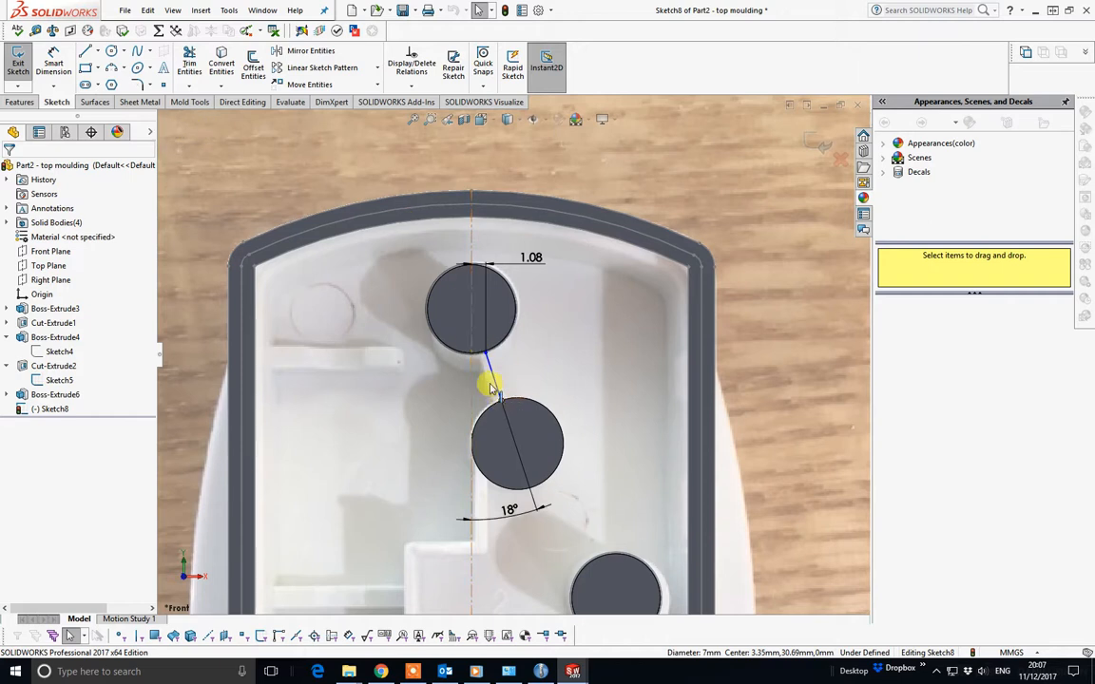
left_click(53, 61)
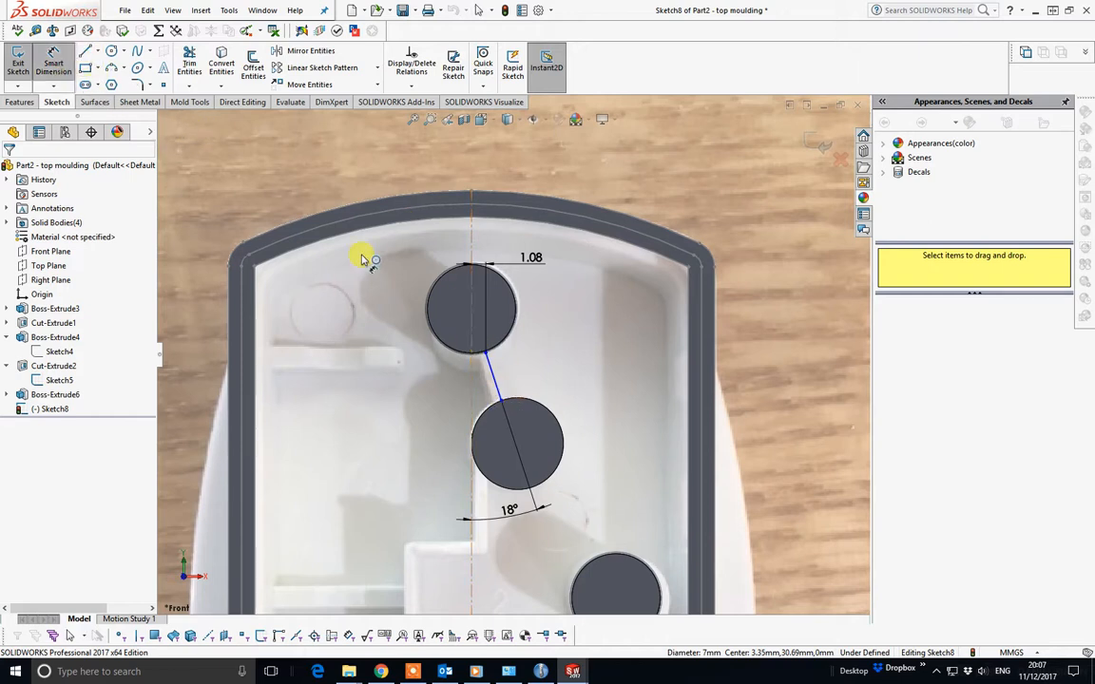
left_click(501, 404)
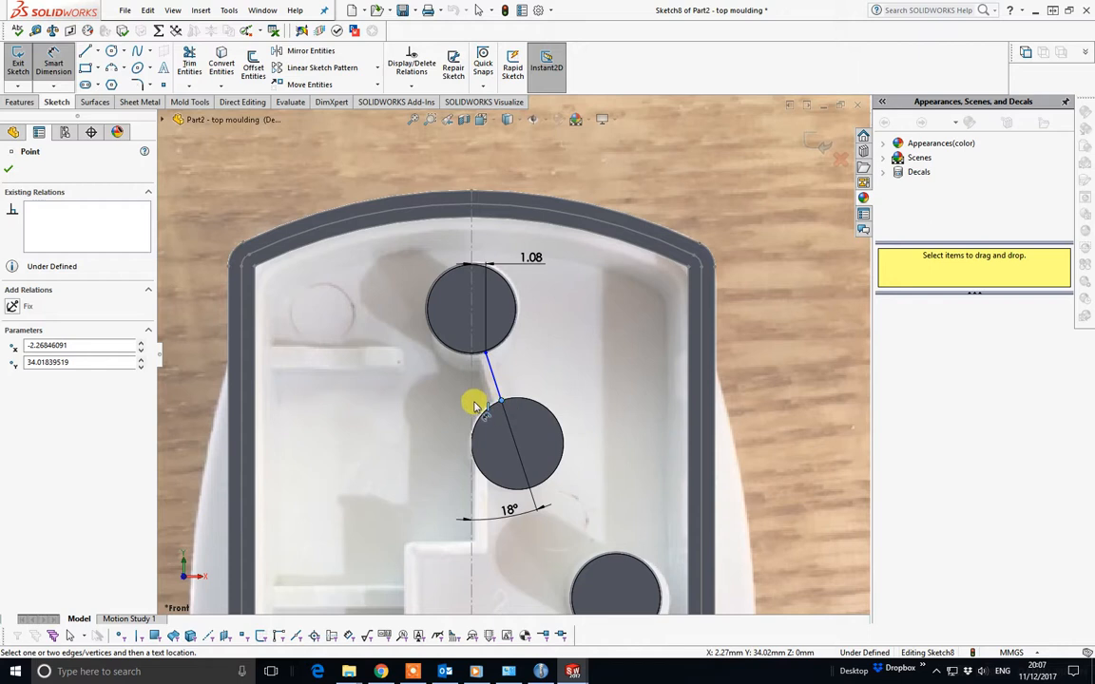
left_click(472, 407)
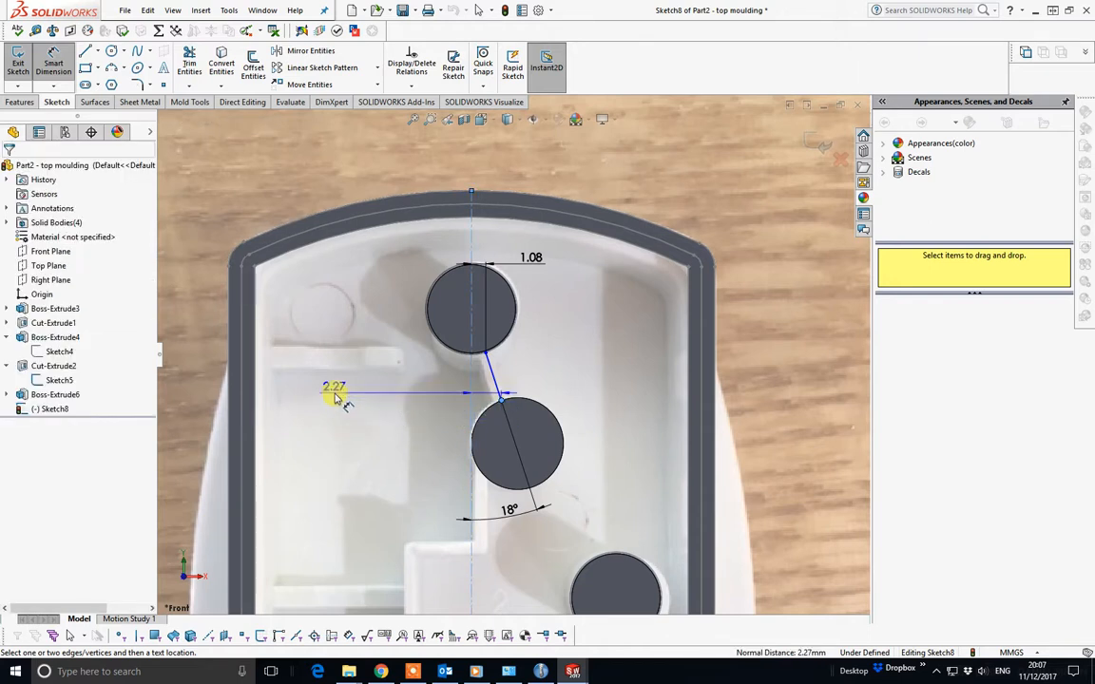
left_click(580, 376)
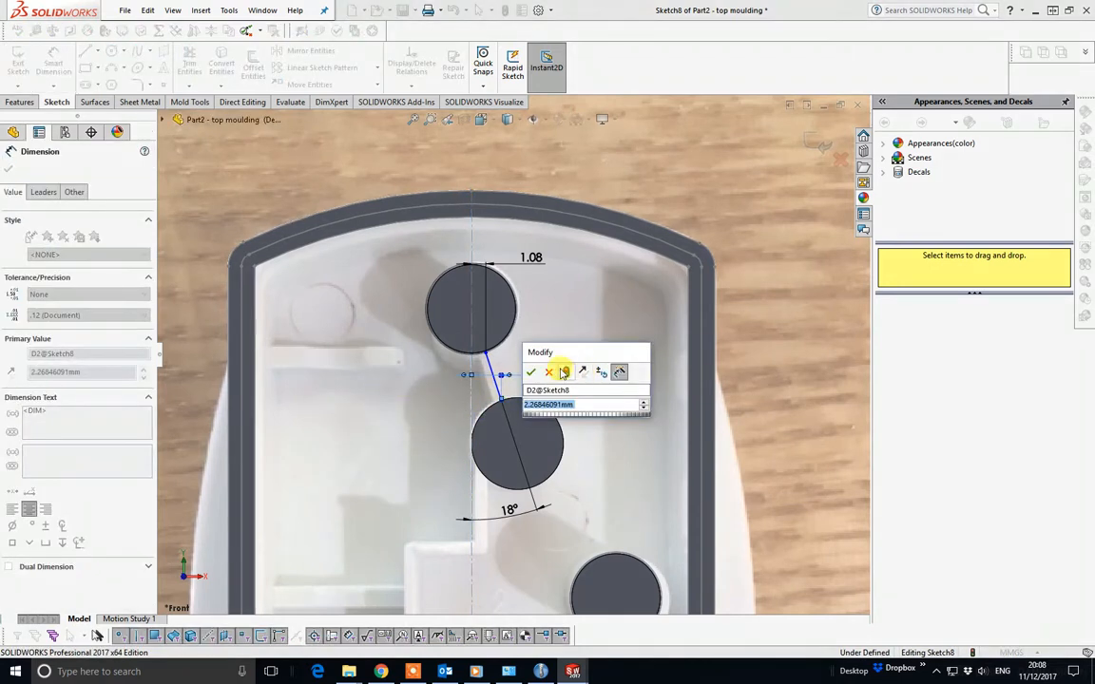
left_click(533, 374)
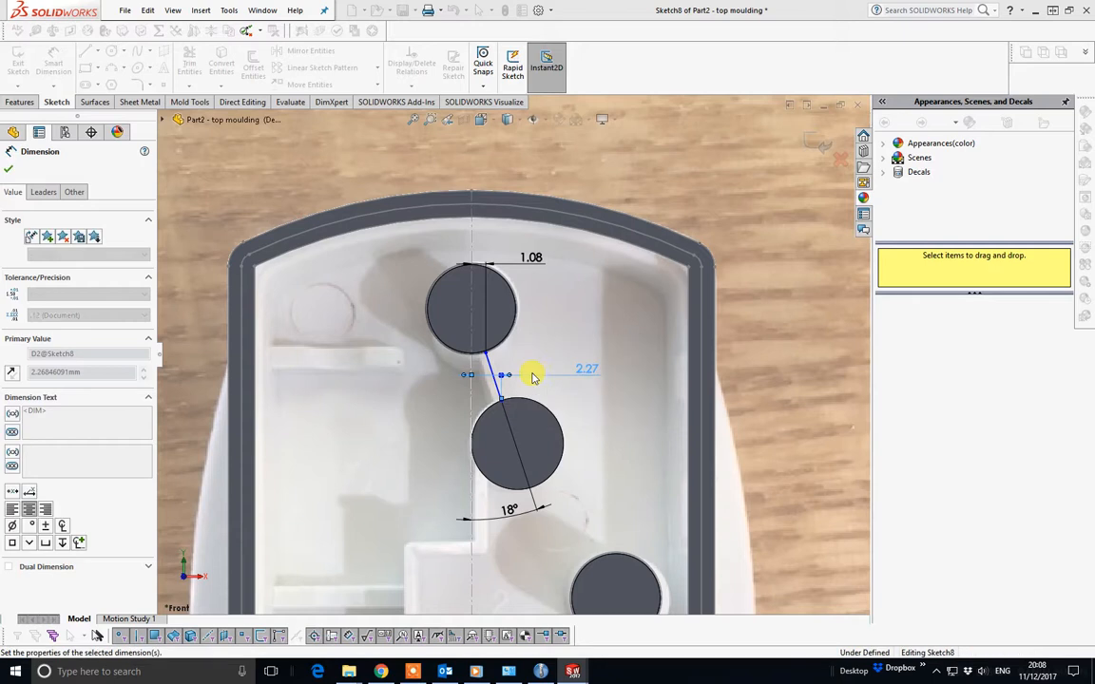
left_click(487, 354)
mouse_move(539, 356)
left_mouse_down()
mouse_move(562, 337)
mouse_move(557, 313)
mouse_move(526, 379)
mouse_move(539, 323)
mouse_move(534, 357)
left_mouse_up()
left_click(532, 365)
key("f")
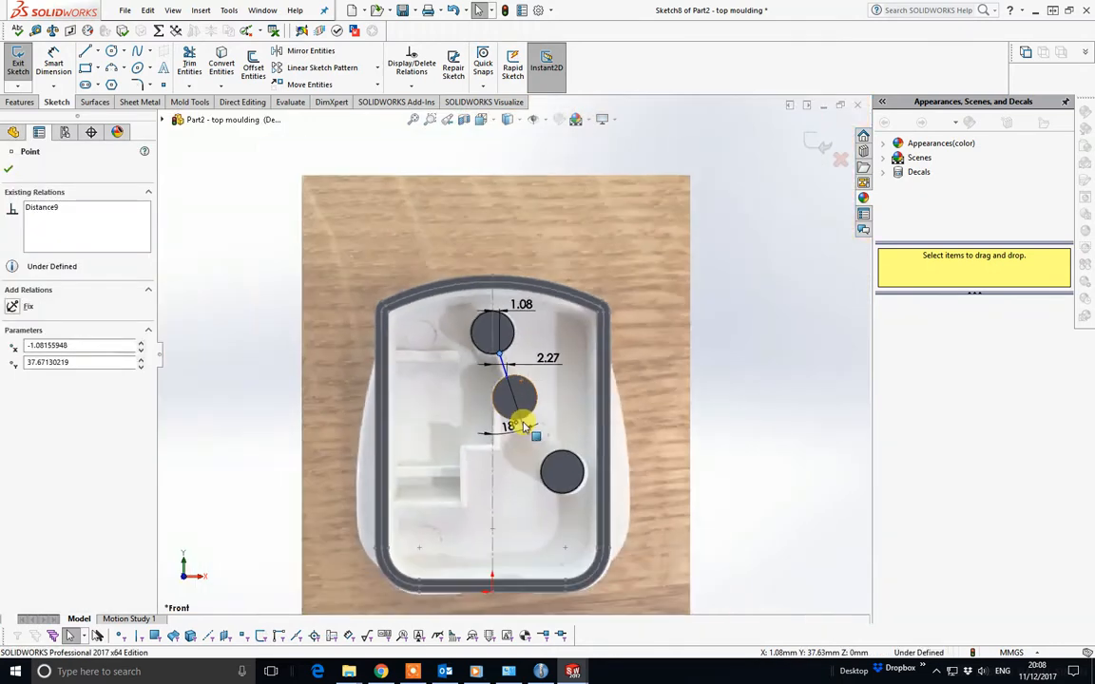
left_click(55, 59)
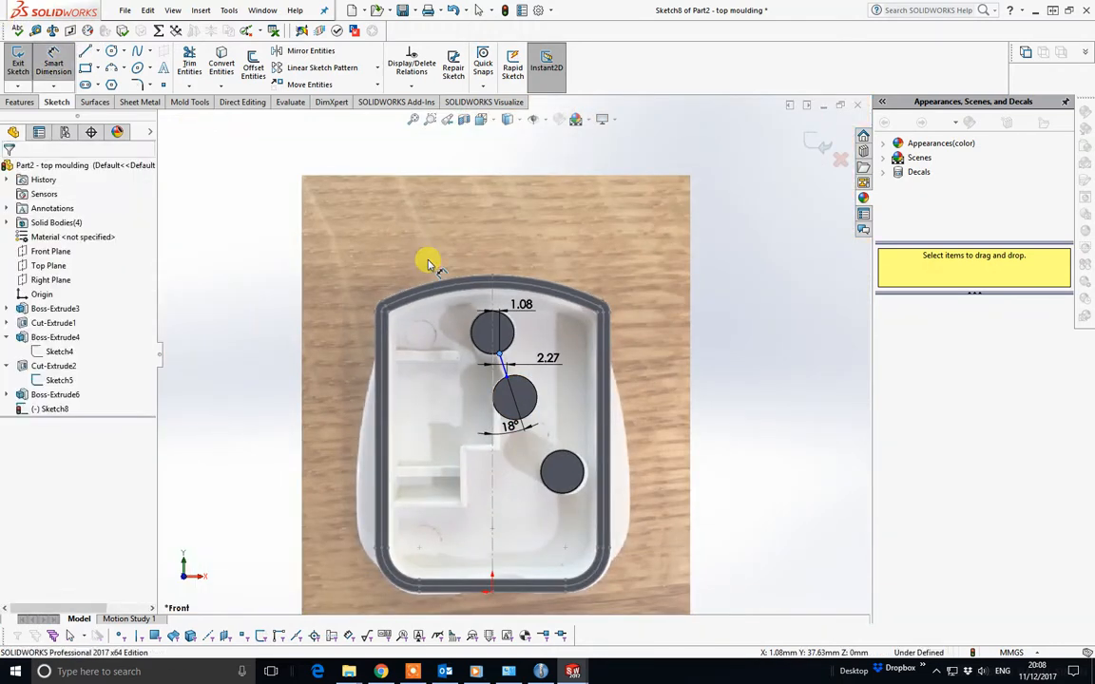
left_click(510, 382)
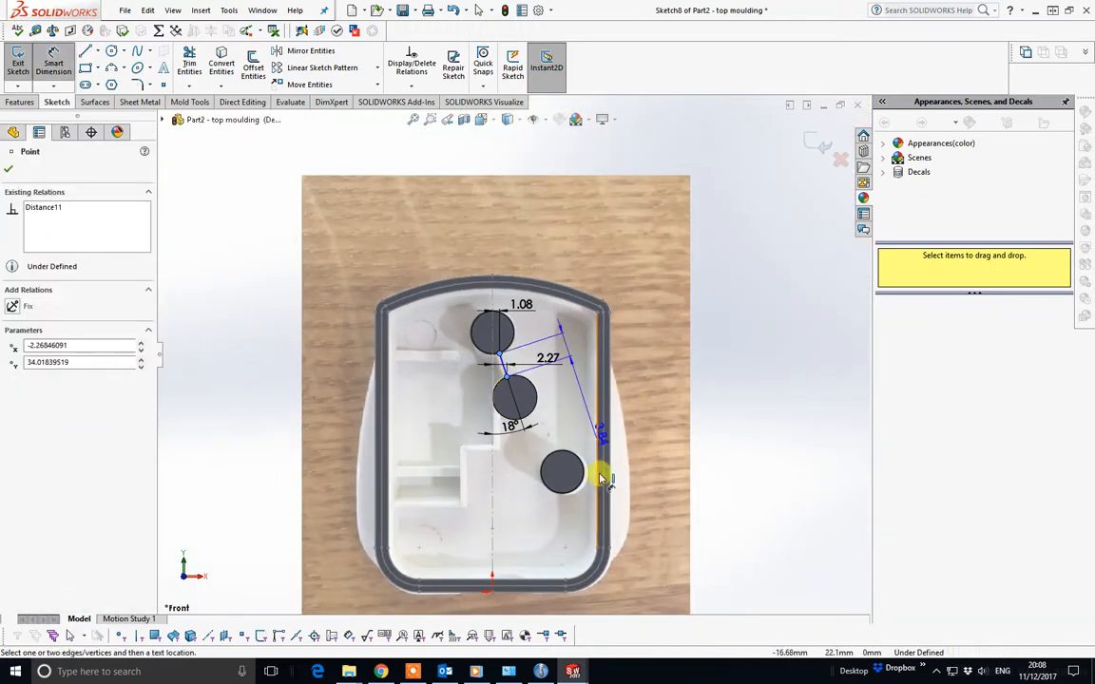
left_click(493, 592)
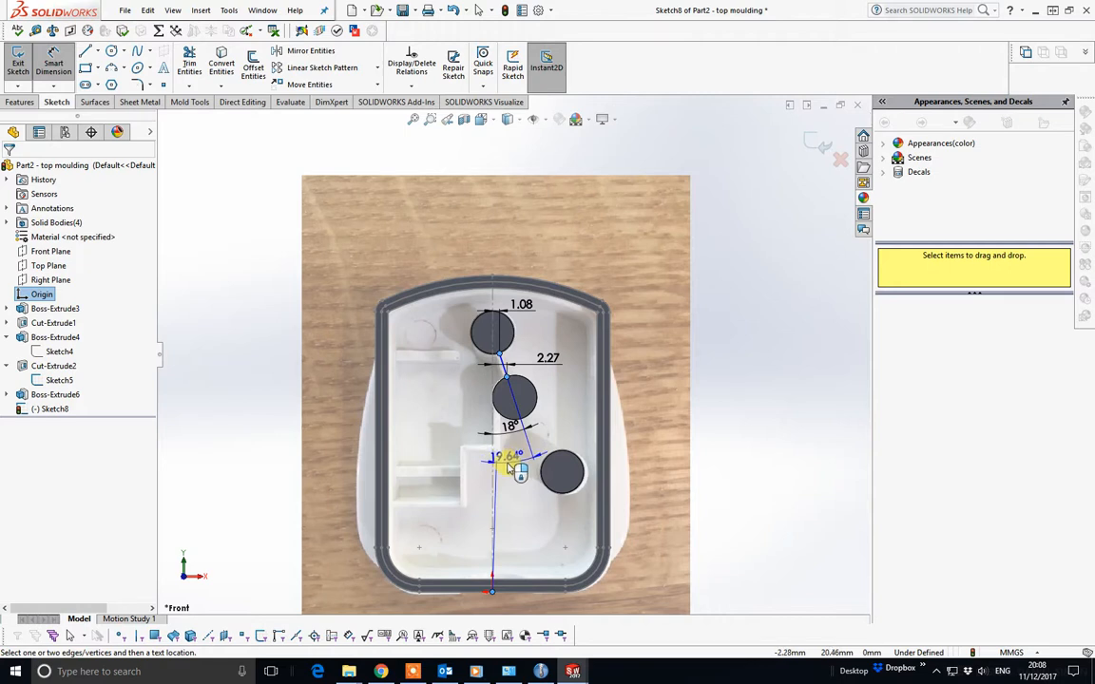
key("Escape")
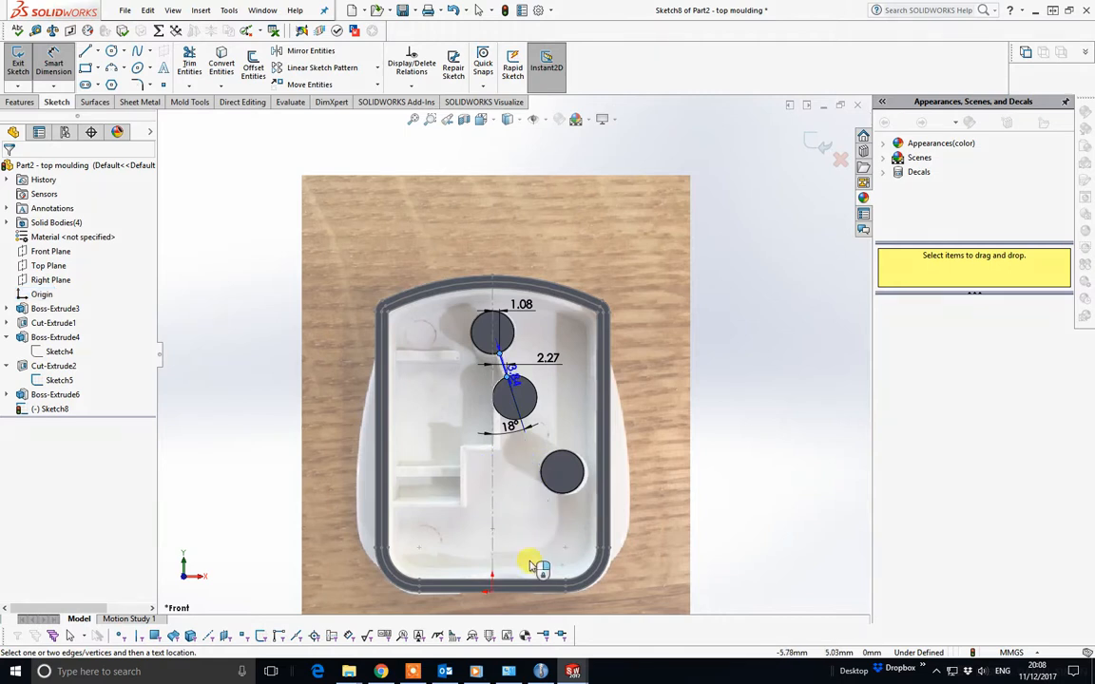
Step: Try to dimension the vertical distance between the trimmed line's two endpoints
scroll(500, 374, "down", 5)
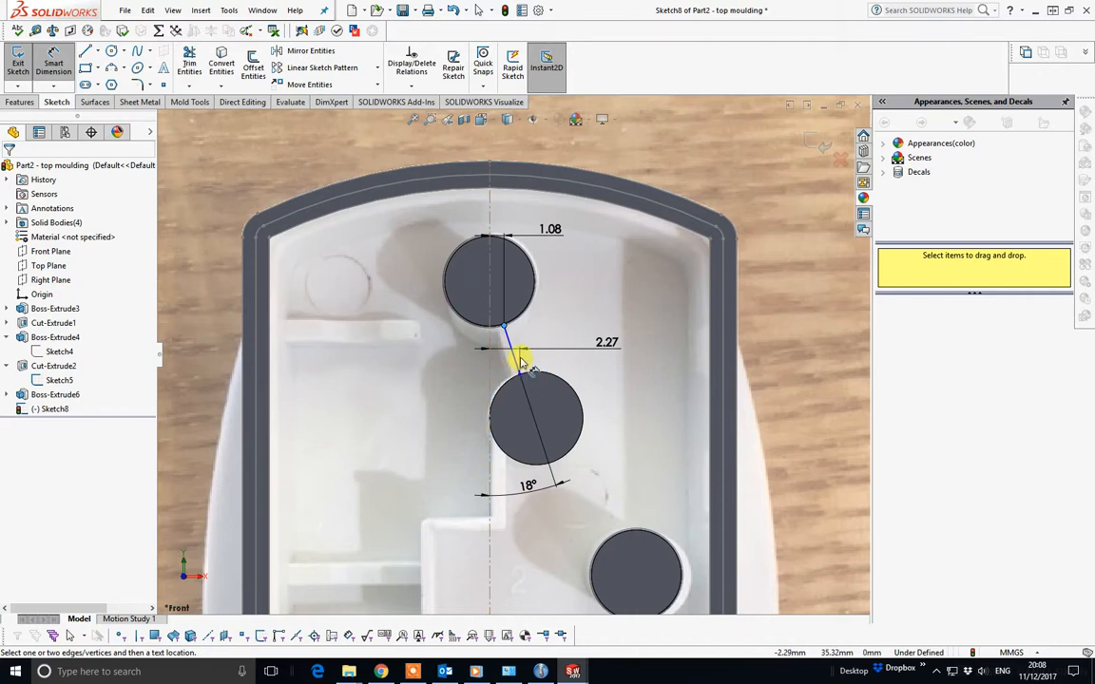
scroll(521, 358, "up", 2)
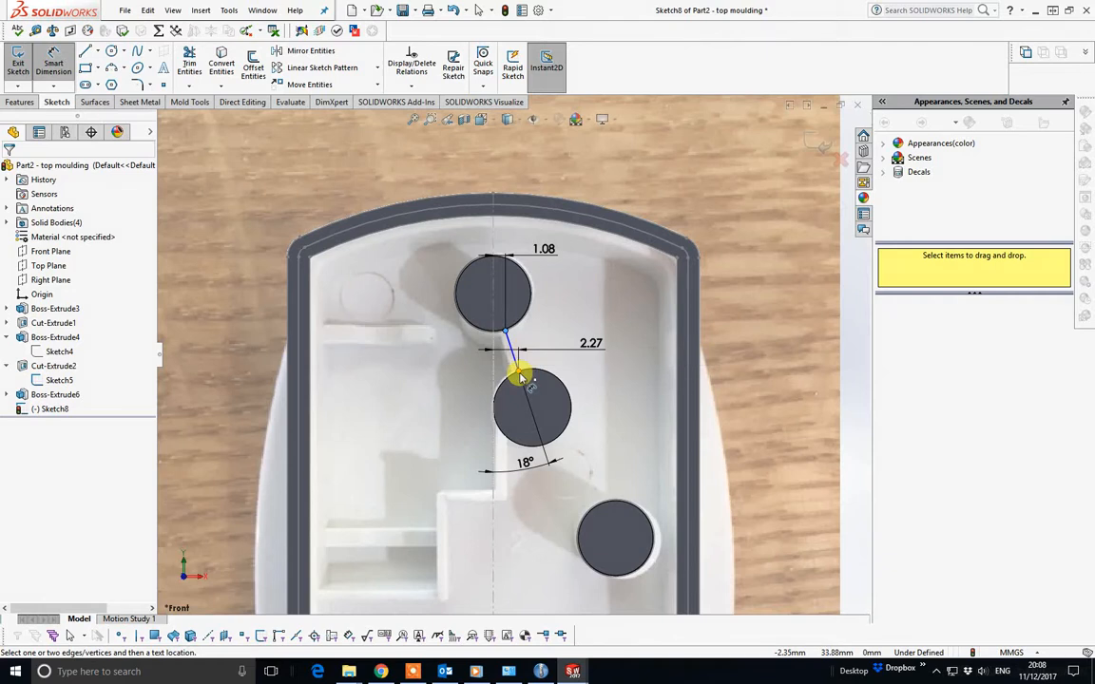
left_click(515, 378)
left_click(445, 361)
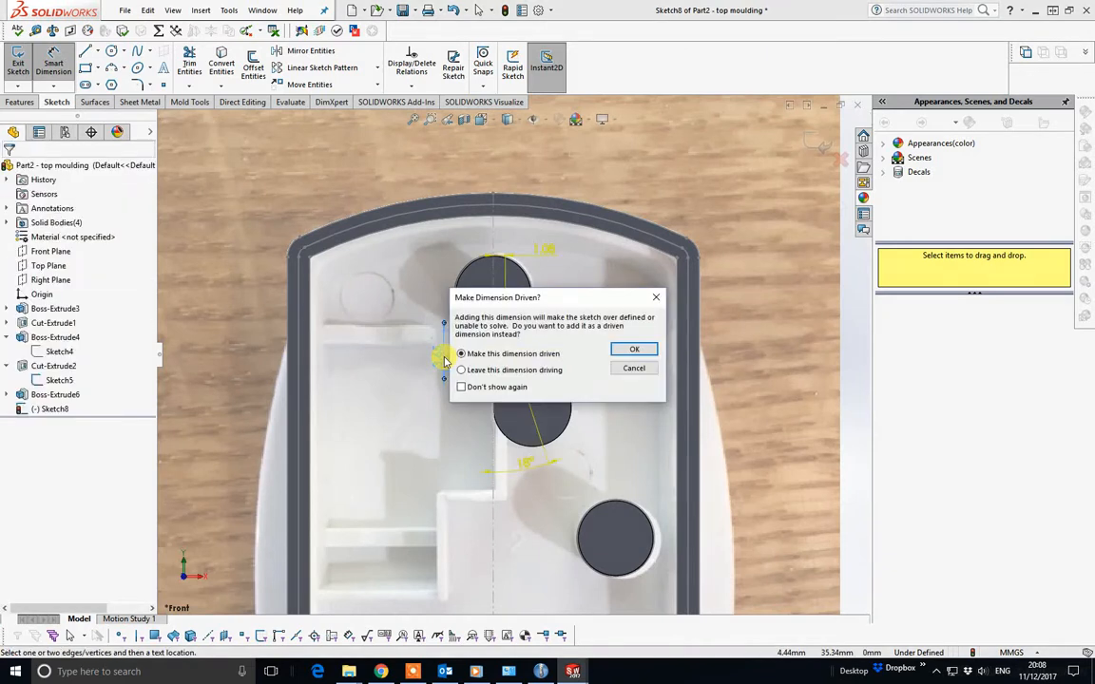
left_click(629, 368)
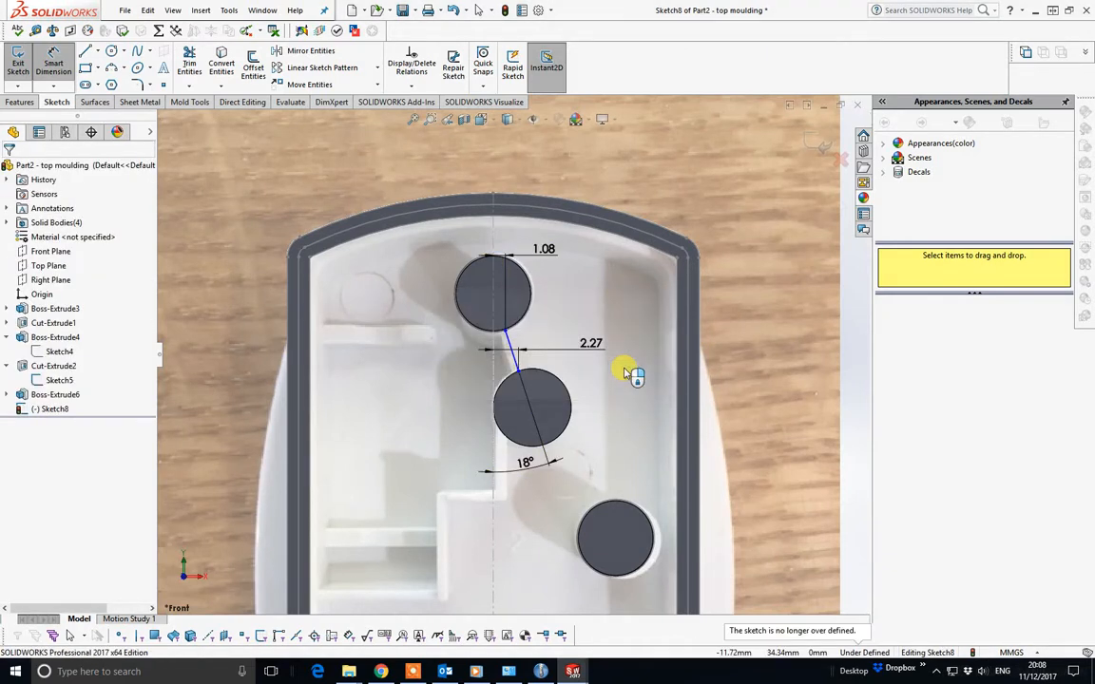
Step: Dimension the vertical distance from the trimmed line's upper endpoint to the origin and exit the sketch
left_click(505, 329)
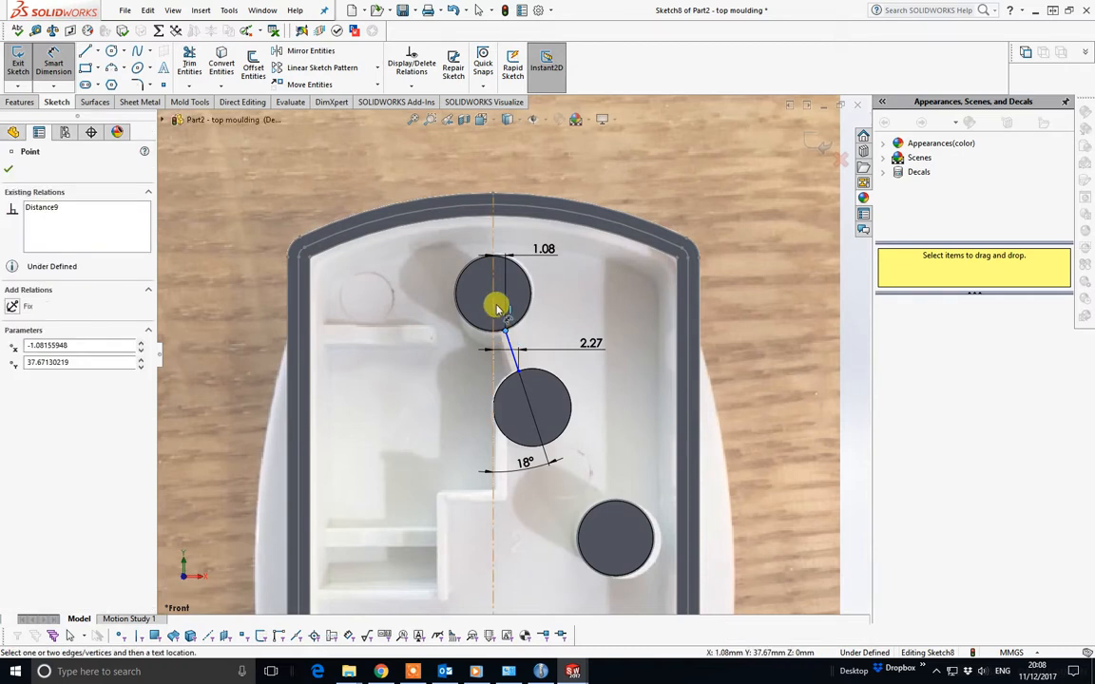
scroll(528, 439, "up", 5)
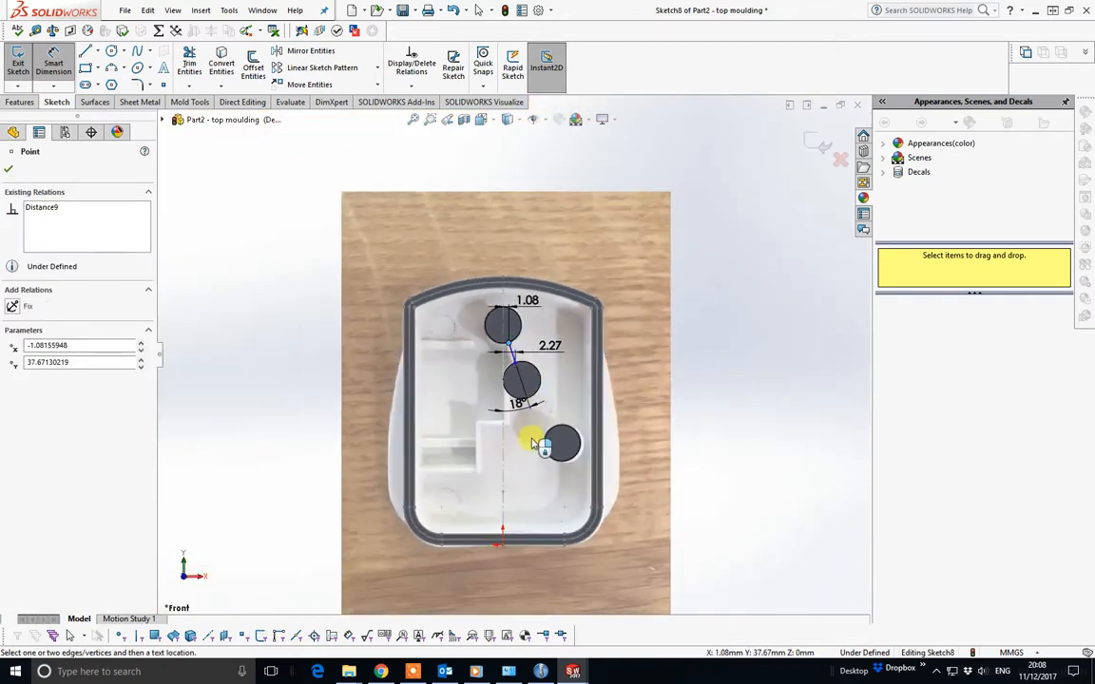
left_click(485, 458)
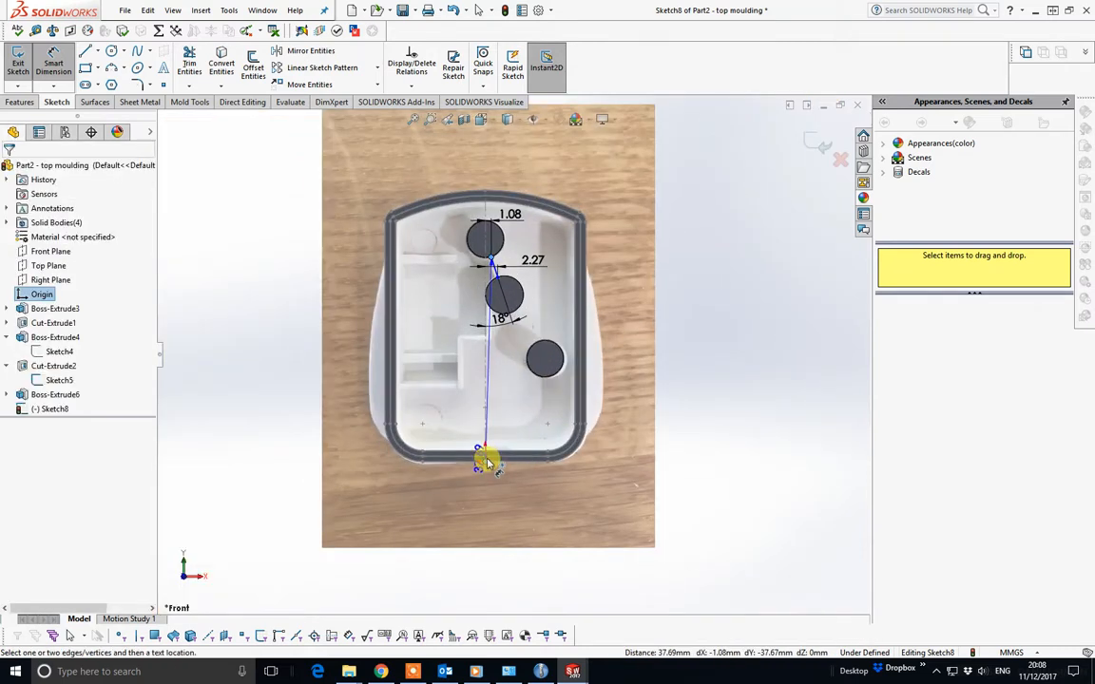
left_click(644, 410)
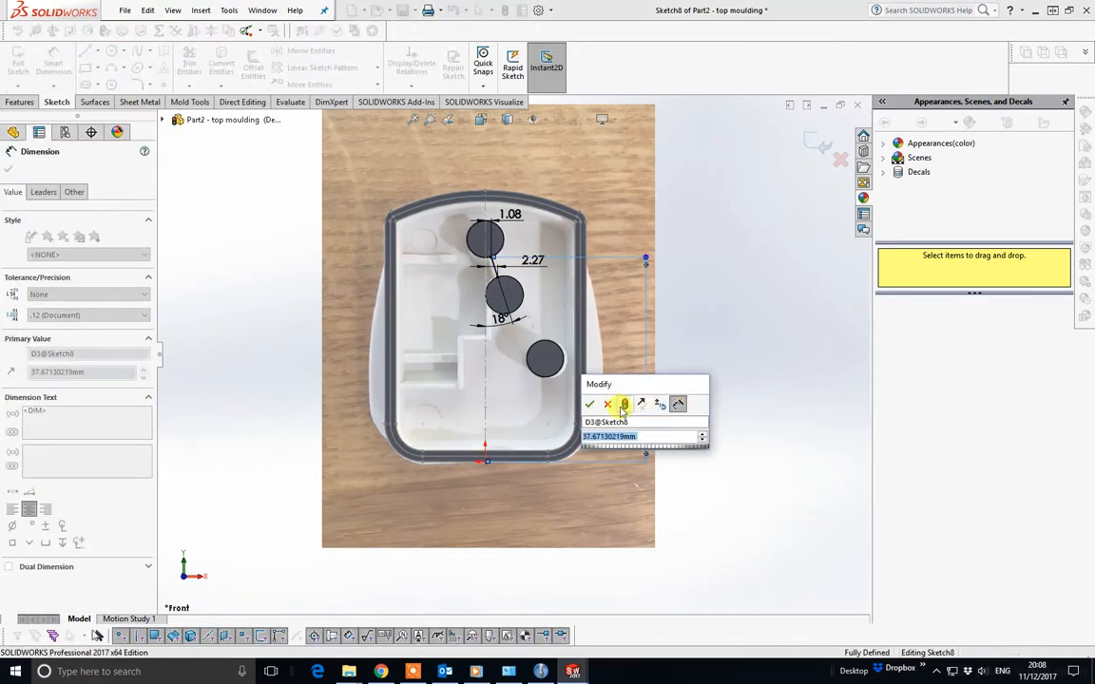
left_click(588, 407)
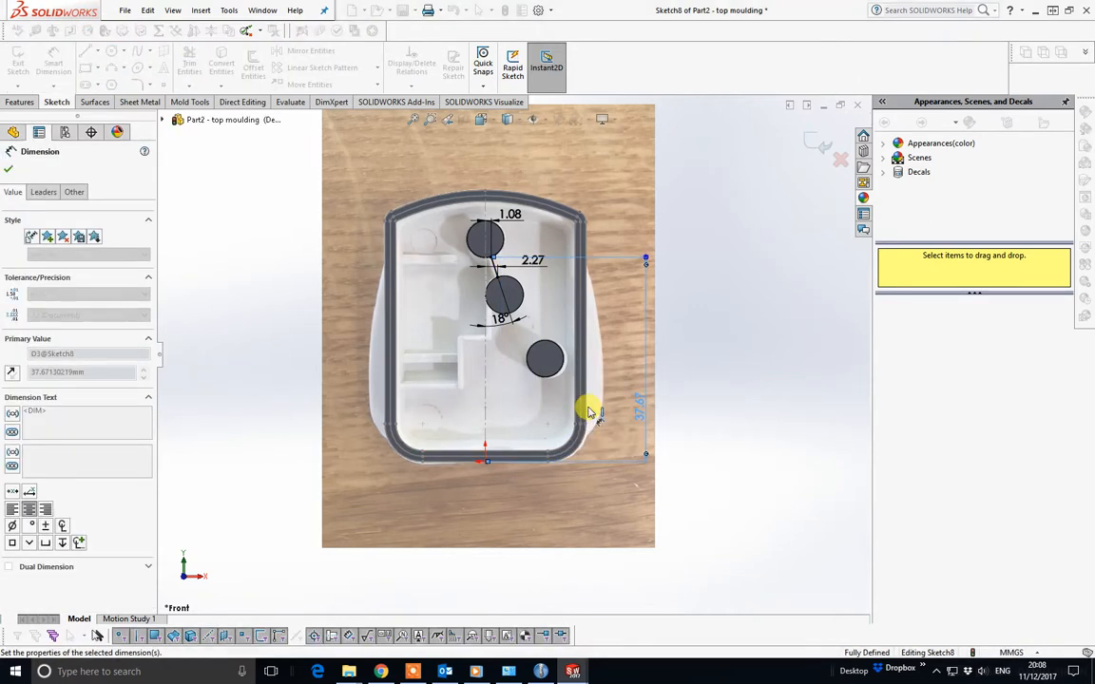
left_click(819, 143)
Step: Set up an Extruded Boss of the rib line as a mid-plane thin feature 1 mm thick
mouse_move(587, 257)
middle_mouse_down()
mouse_move(593, 291)
mouse_move(618, 237)
mouse_move(583, 213)
middle_mouse_up()
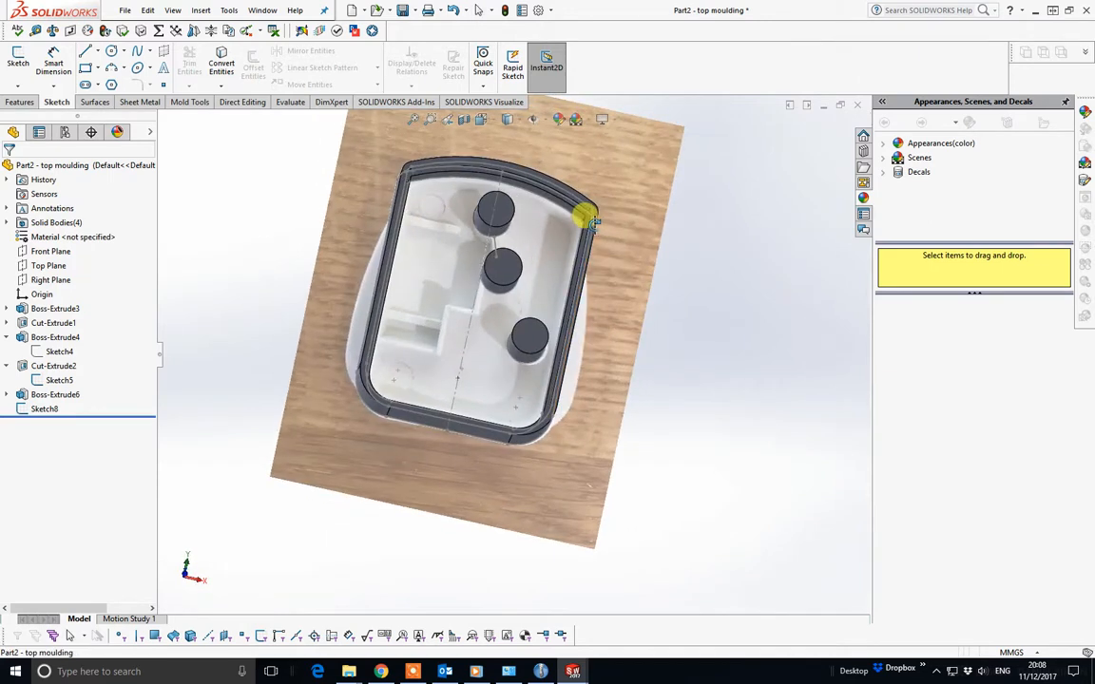
left_click(20, 102)
left_click(24, 65)
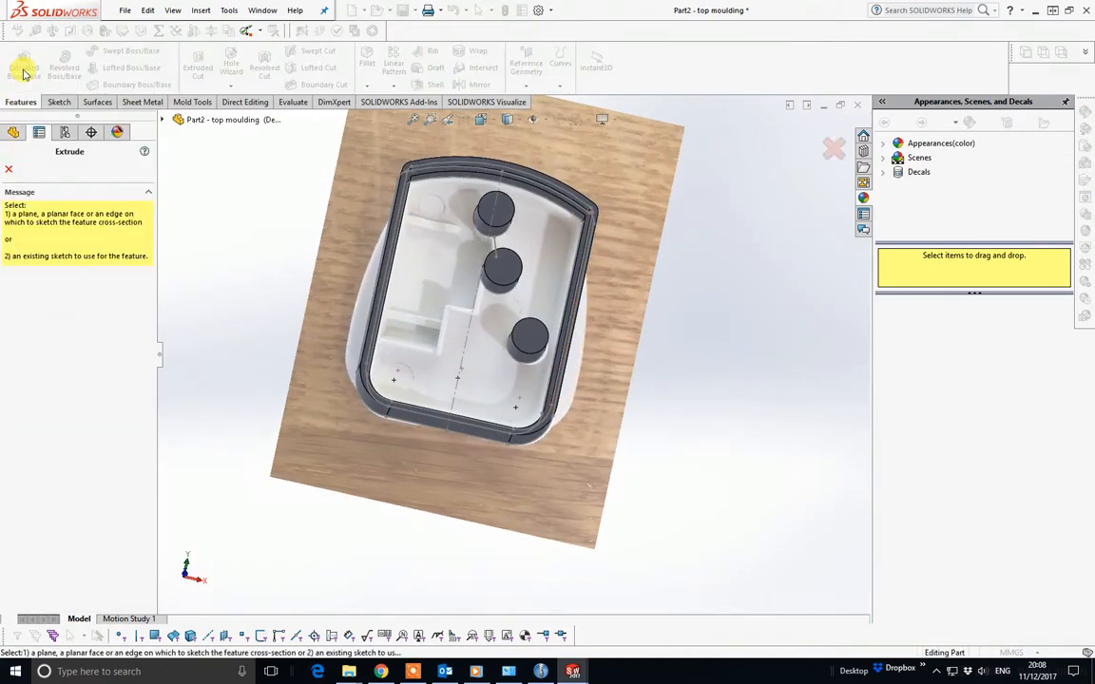
scroll(454, 219, "down", 5)
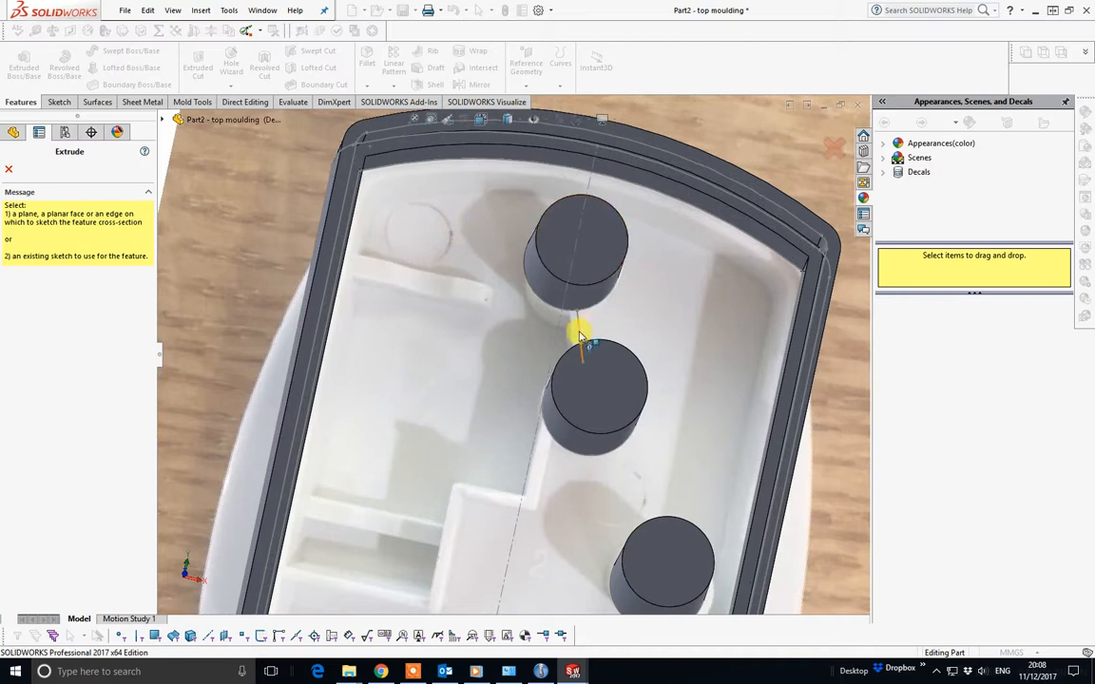
left_click(579, 334)
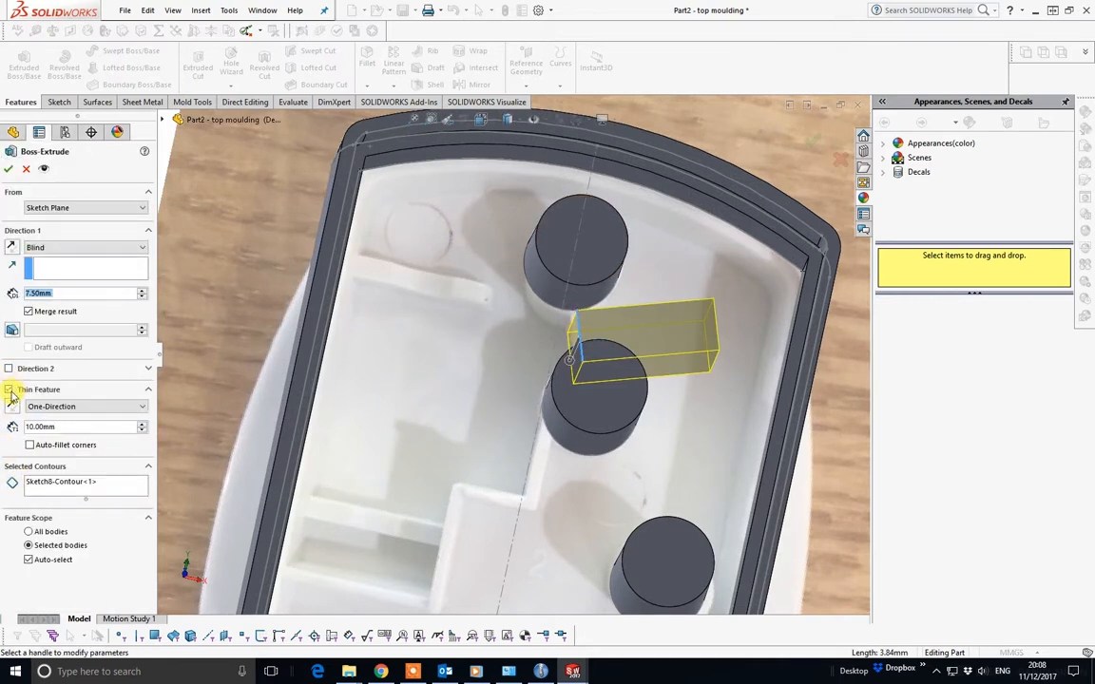
double_click(67, 427)
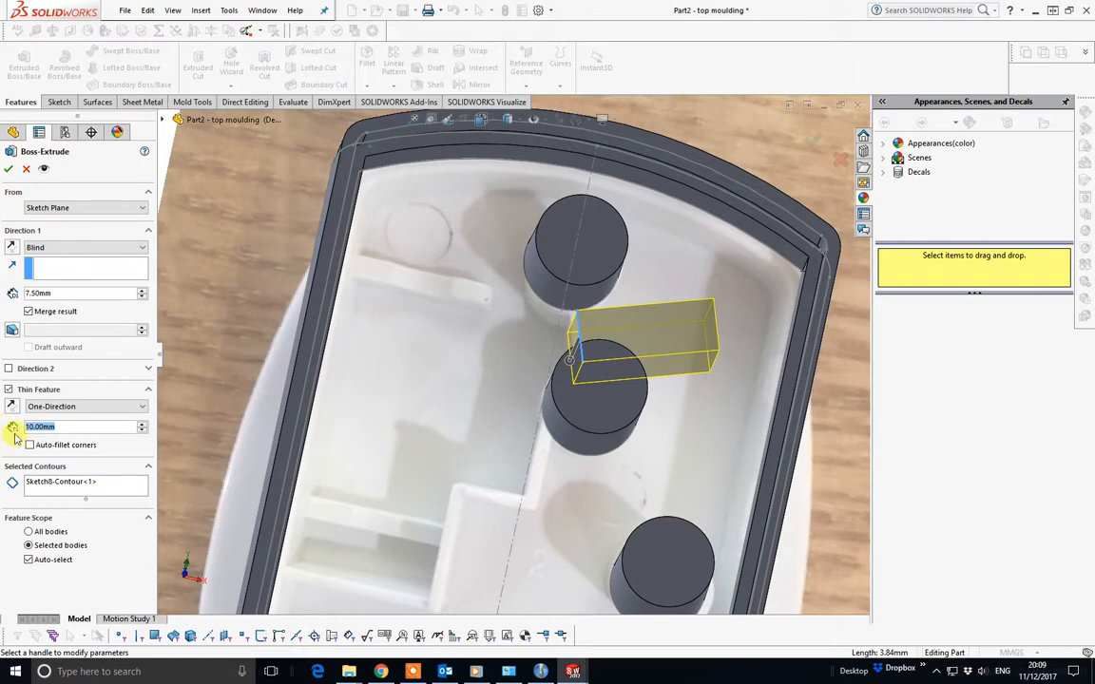
left_click(145, 409)
left_click(118, 424)
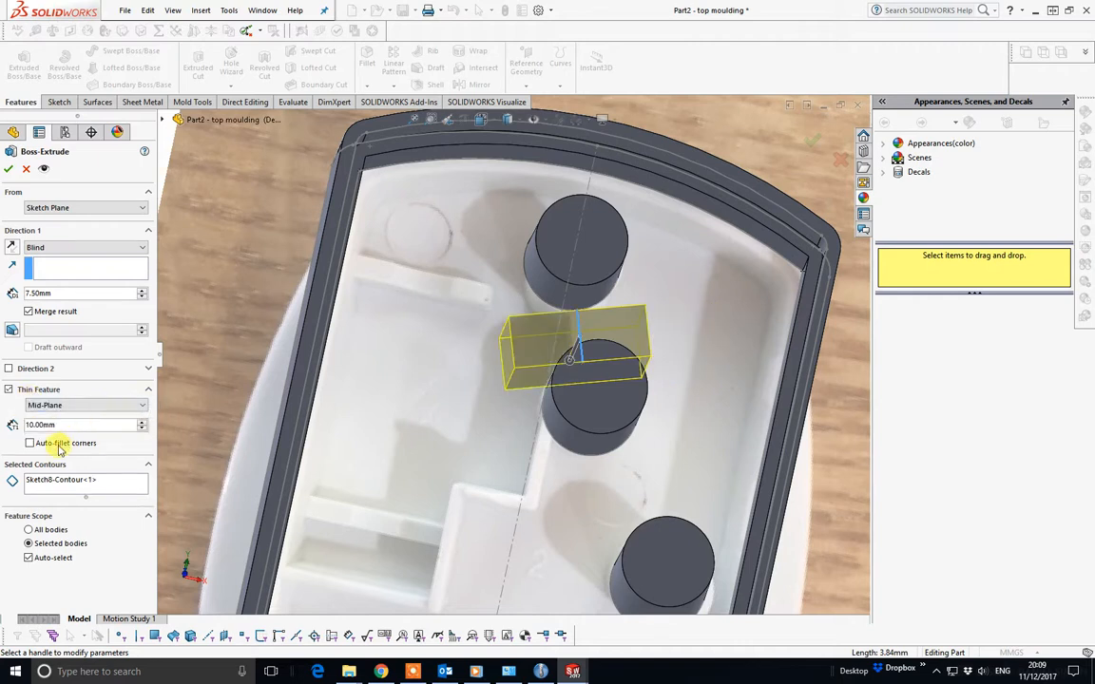
type("1")
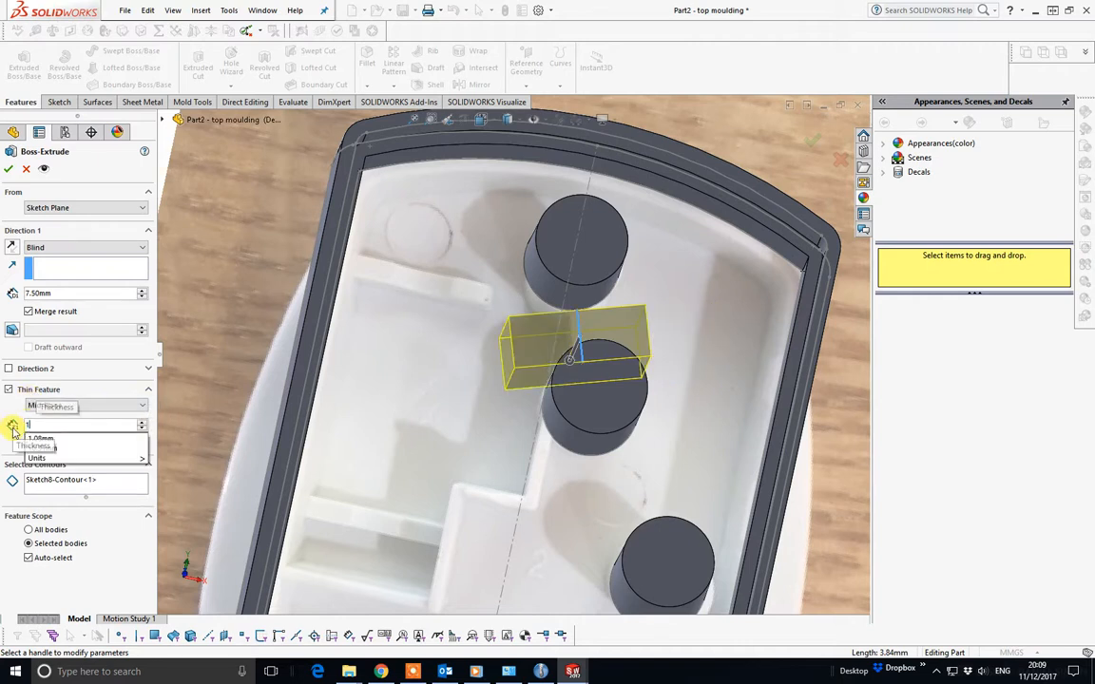
key("Return")
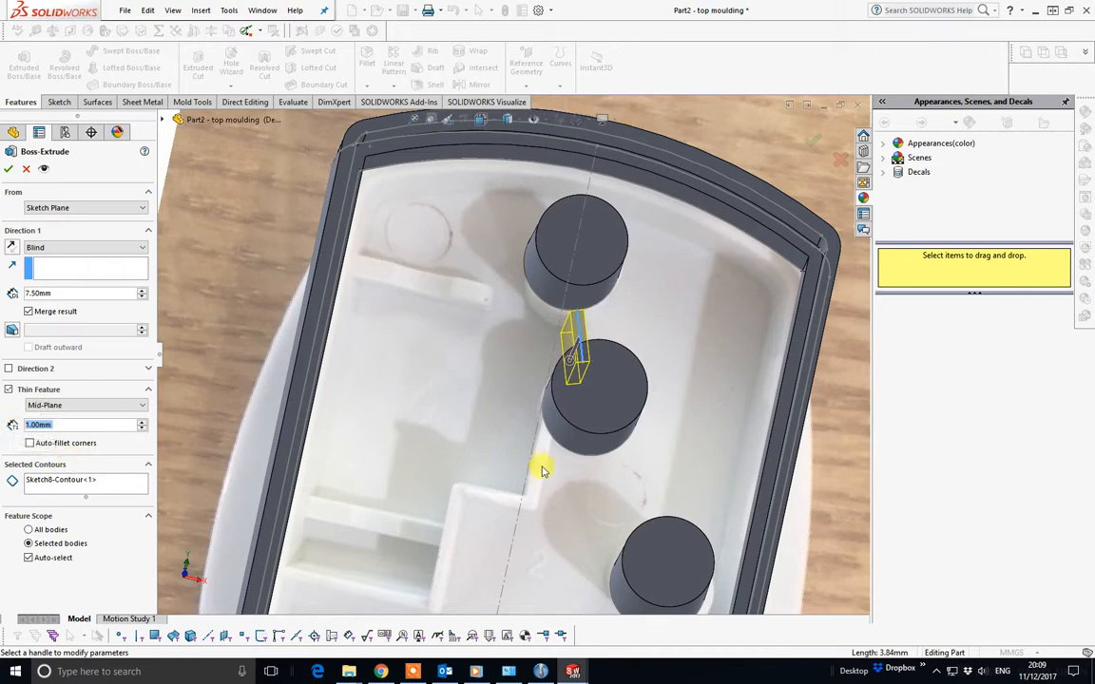
Step: Reverse the rib's extrusion direction and set its blind depth to 5 mm
left_click(13, 247)
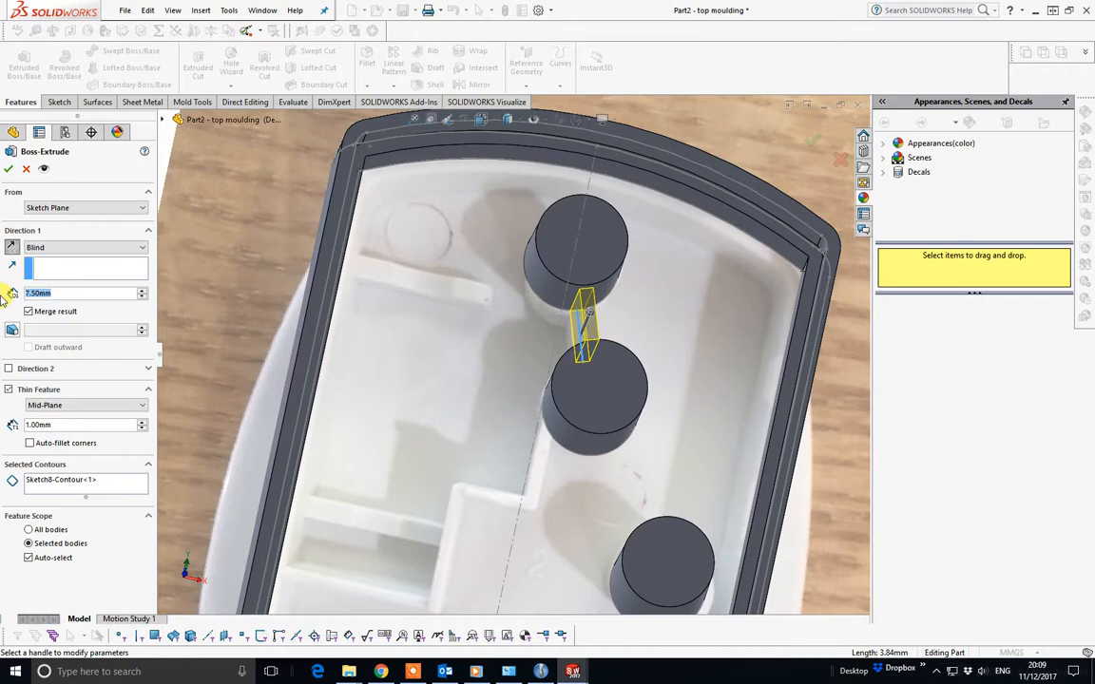
type("5")
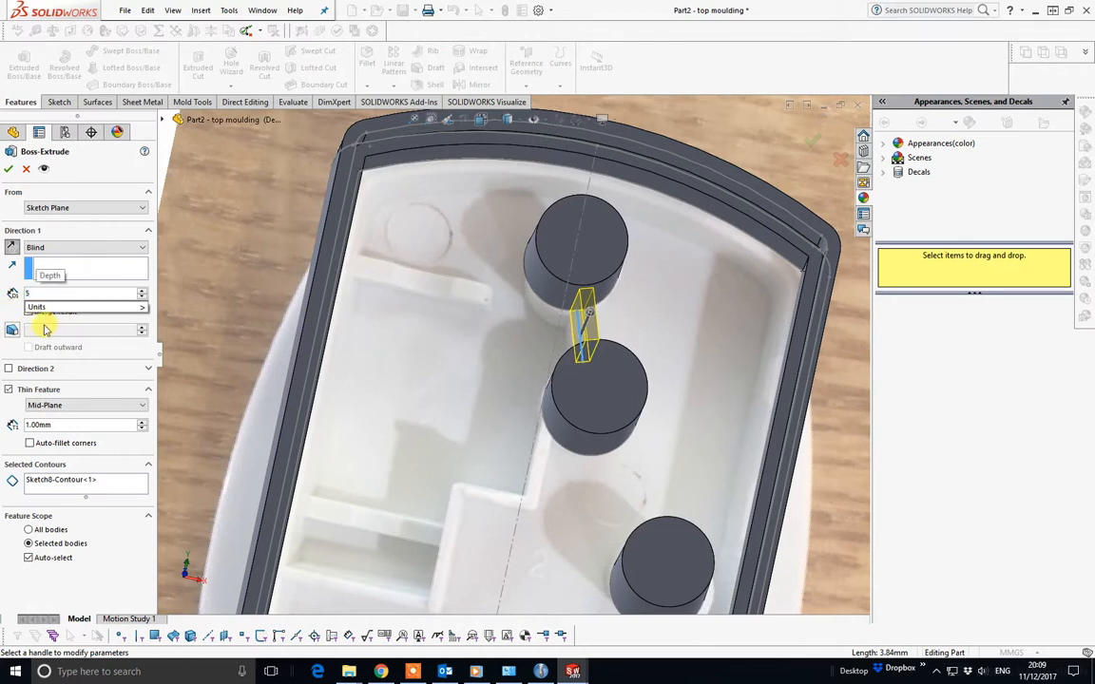
key("Return")
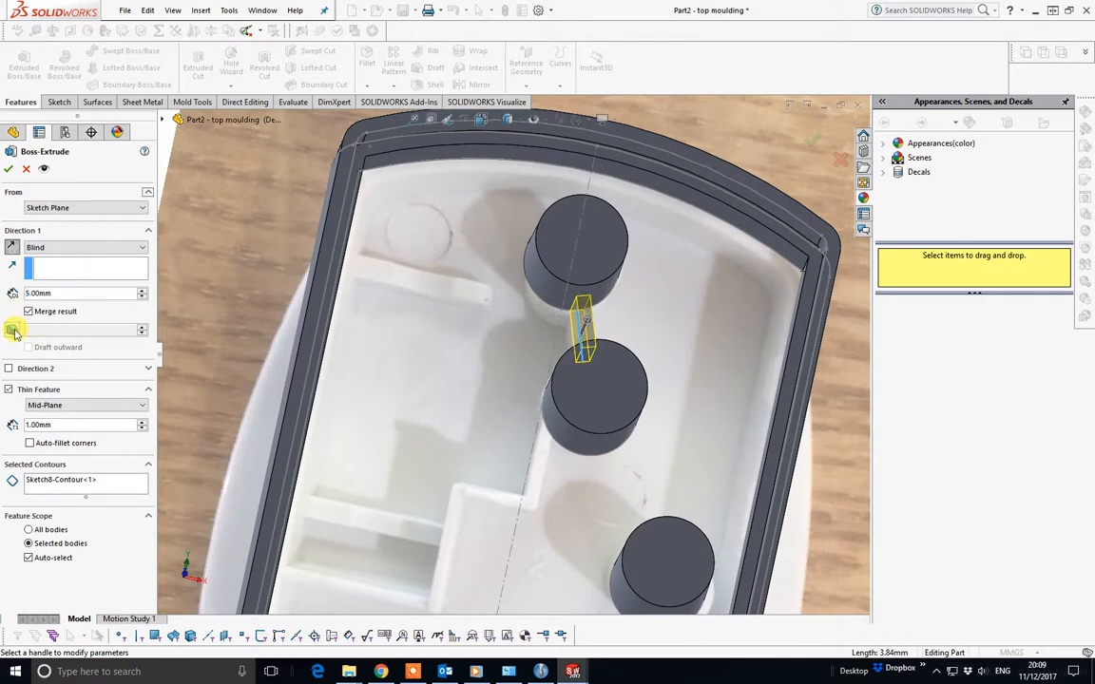
Step: Add a 1° inward draft to the rib extrusion
middle_click_drag(424, 313, 479, 175)
scroll(470, 321, "up", 5)
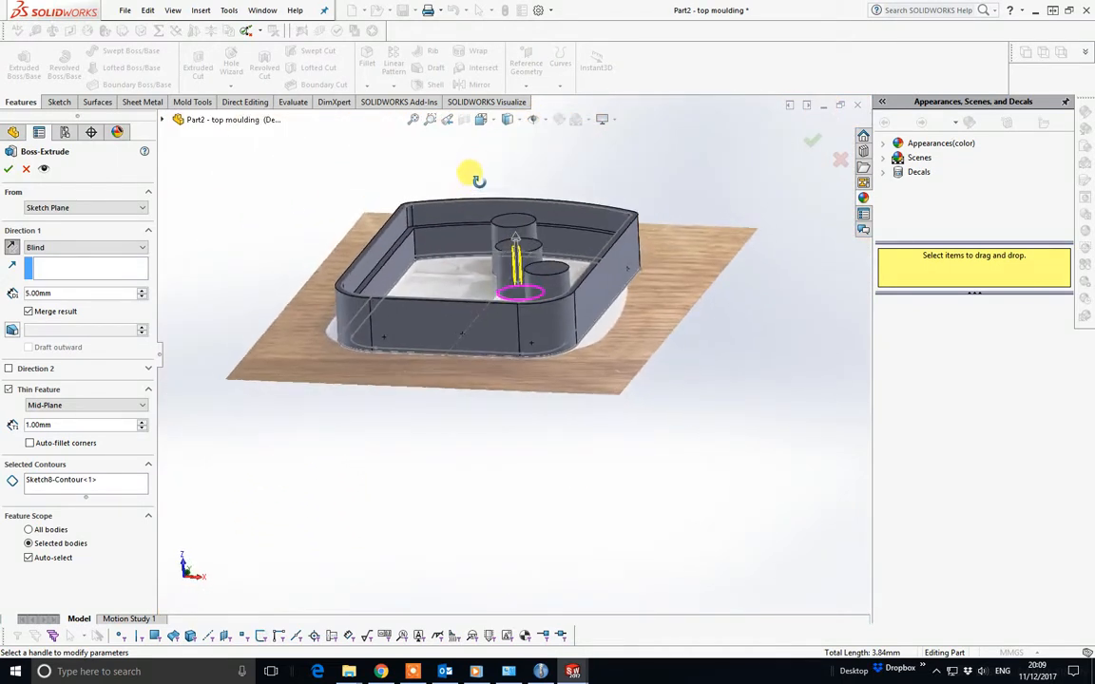
scroll(515, 253, "down", 5)
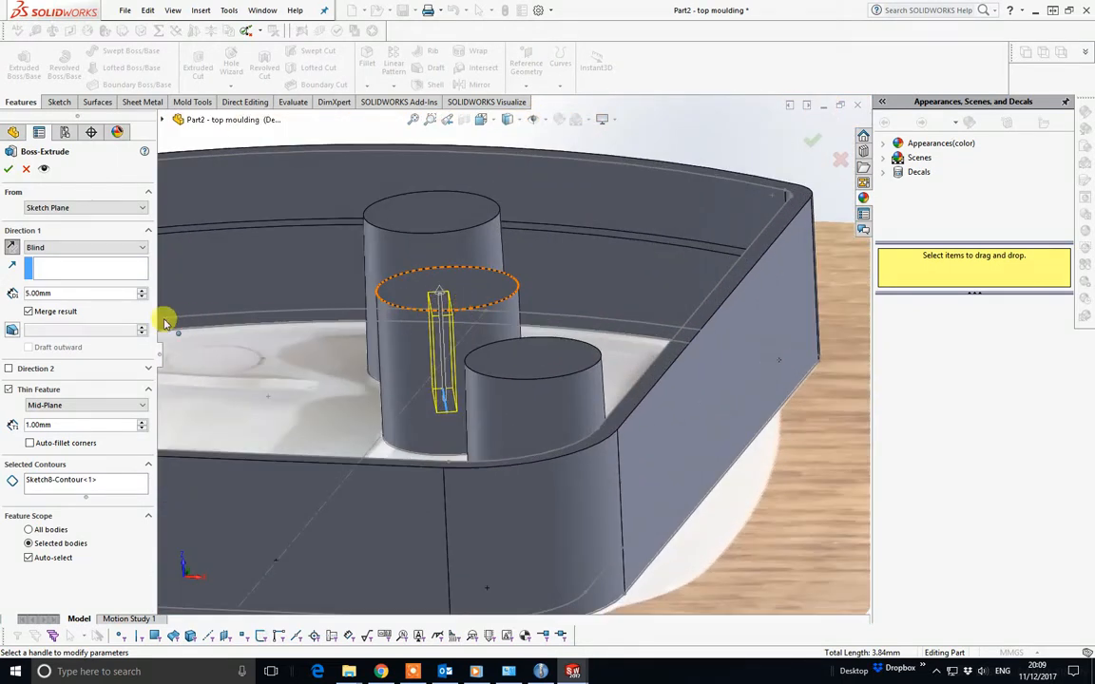
left_click(12, 330)
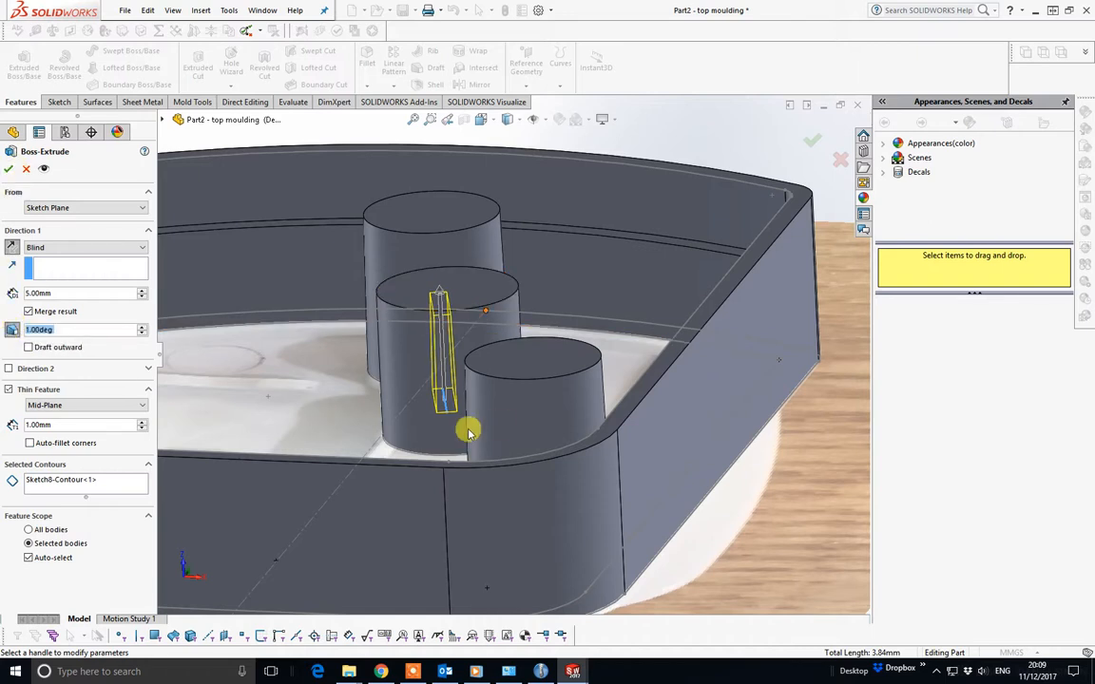
Step: Pick the neighbouring cylindrical boss face as the rib's extrusion direction reference and complete the thin extrusion
middle_click_drag(463, 425, 606, 453)
scroll(306, 315, "down", 5)
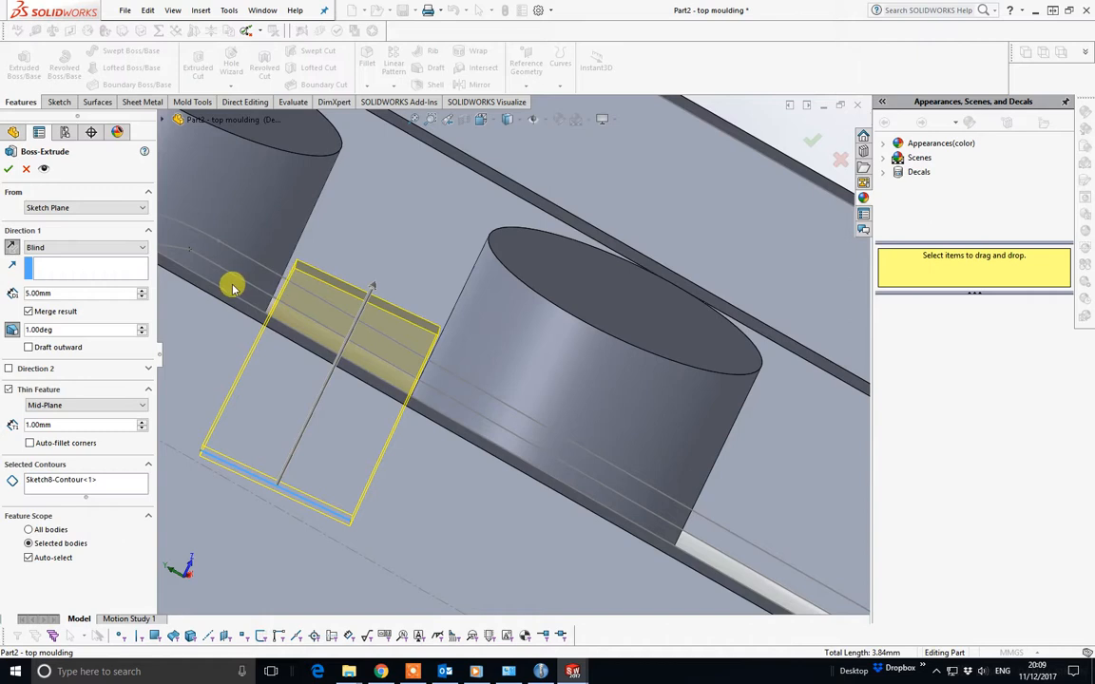
left_click(31, 270)
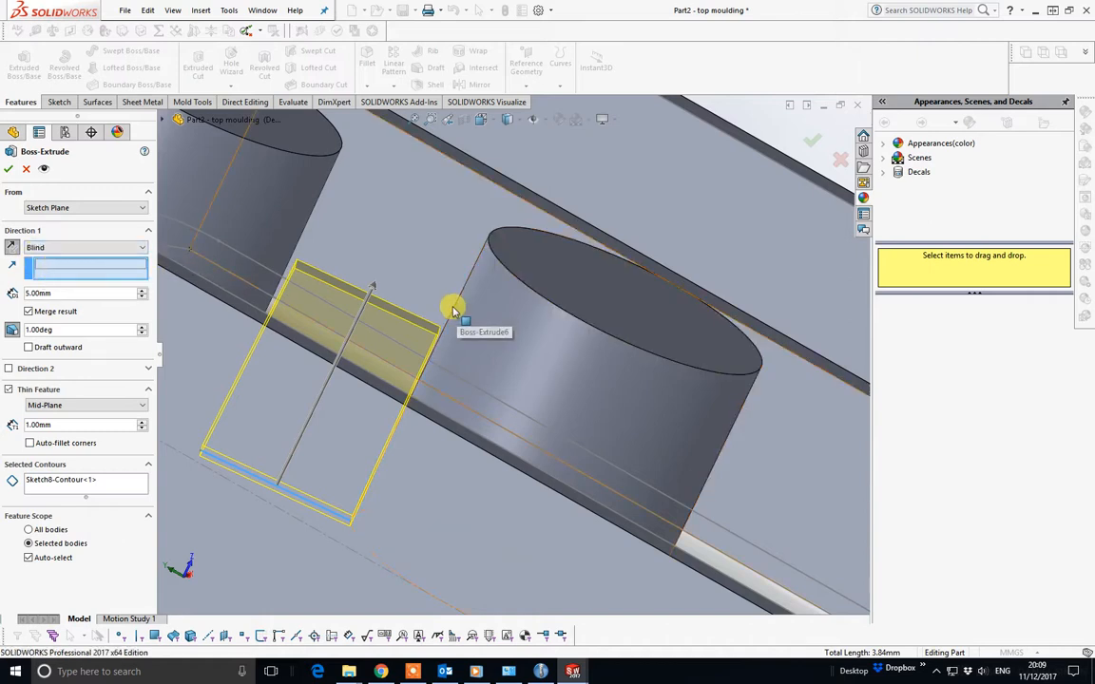
left_click(494, 315)
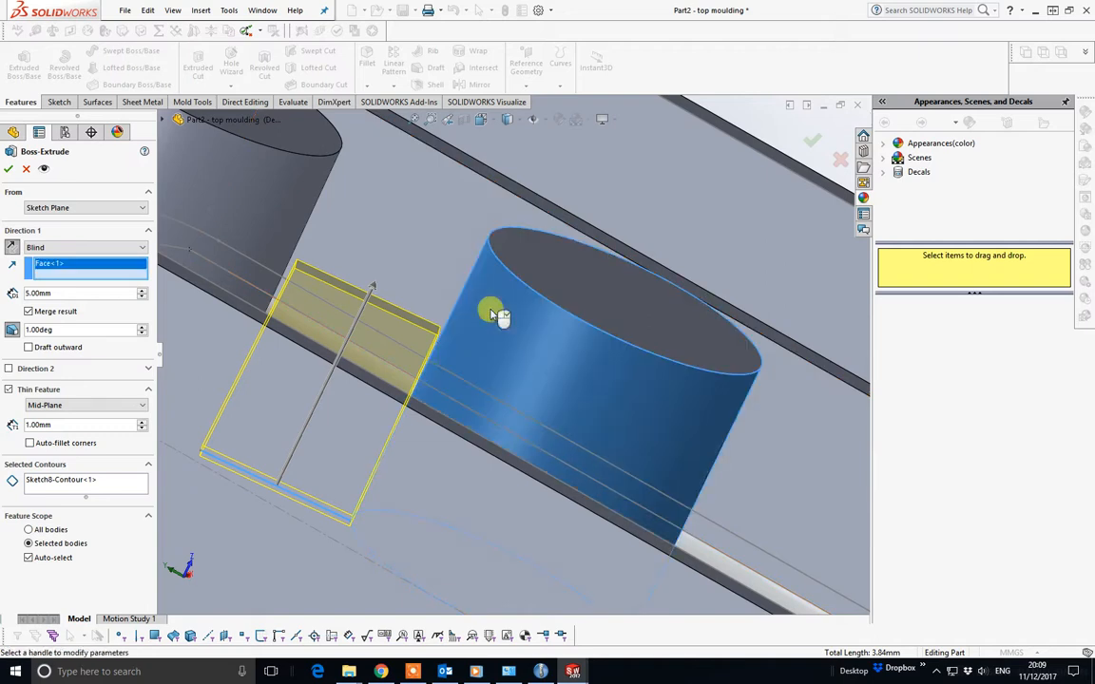
left_click(276, 239)
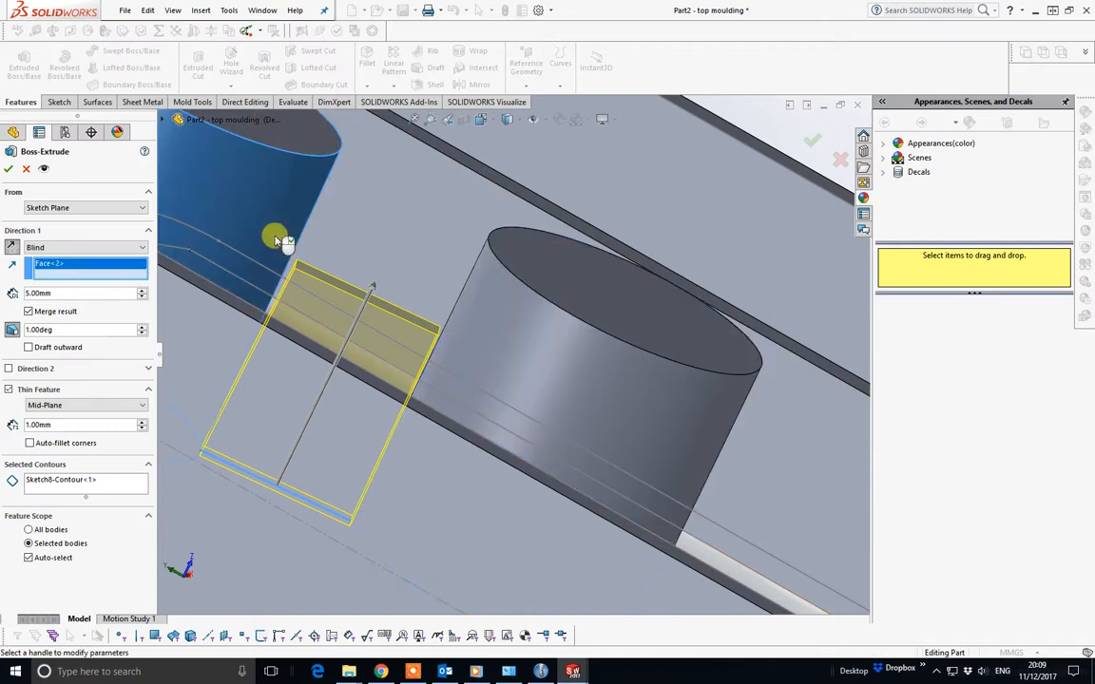
left_click(8, 168)
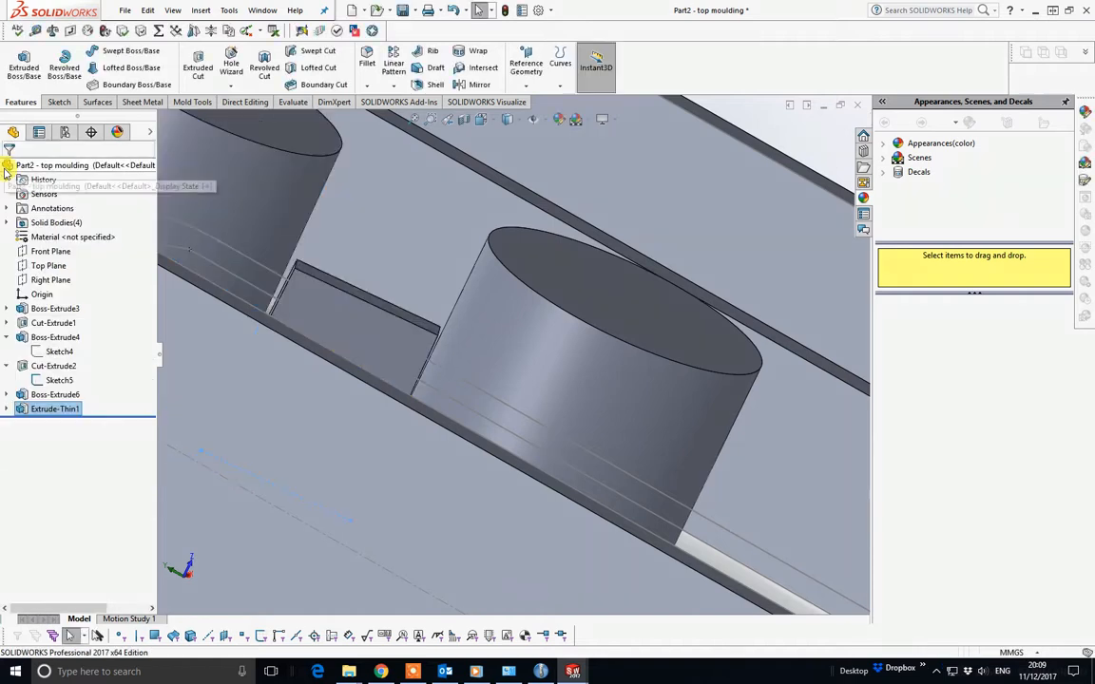
Step: Examine closely where the ends of the thin rib meet the walls of the two bosses
scroll(577, 392, "up", 3)
middle_click_drag(577, 392, 485, 365)
scroll(415, 338, "down", 5)
scroll(333, 501, "down", 3)
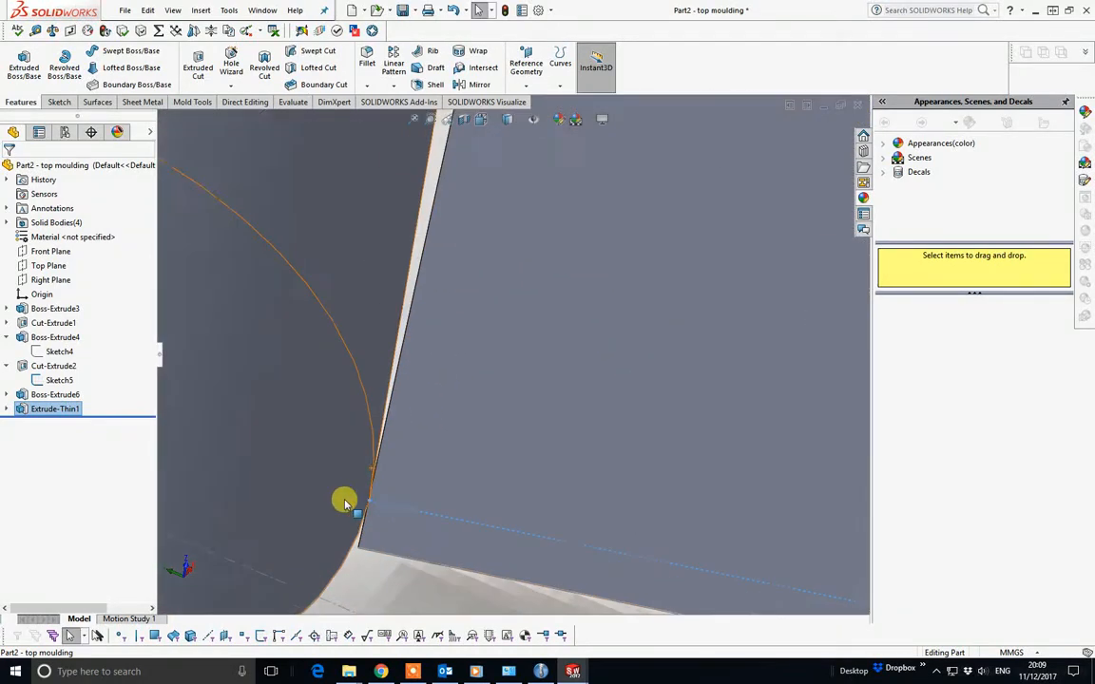
scroll(390, 416, "up", 8)
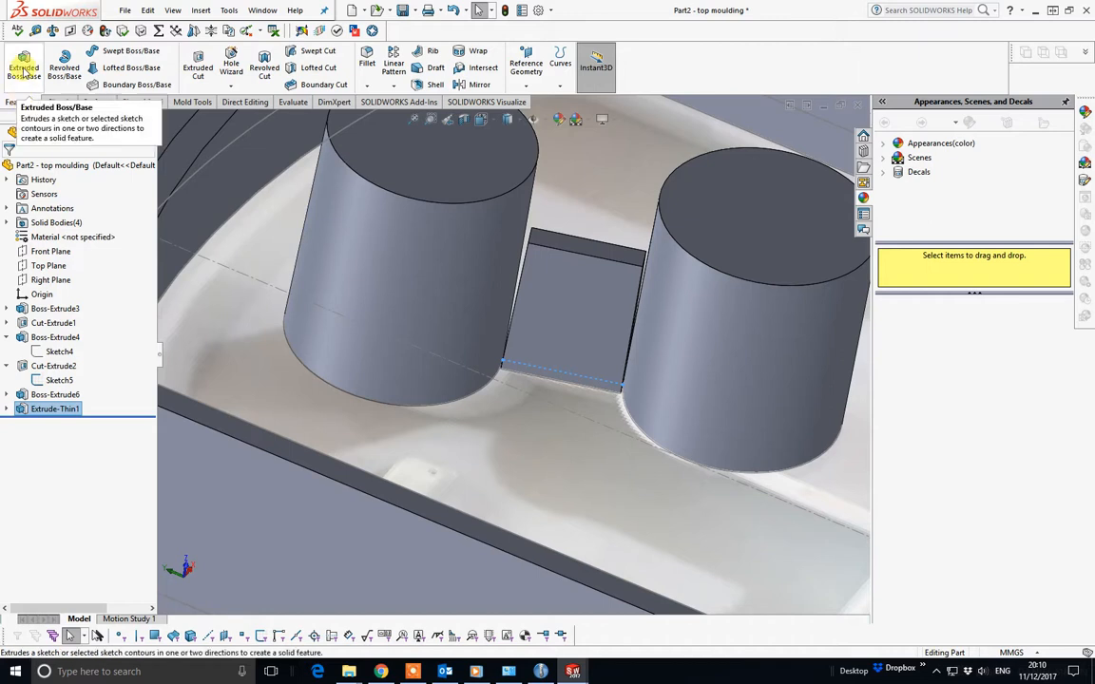
Step: Sketch on the rib's end face beside the upper boss and convert that face's outline into sketch lines
left_click(25, 67)
middle_click_drag(484, 207, 442, 223)
scroll(443, 229, "down", 5)
scroll(443, 231, "down", 5)
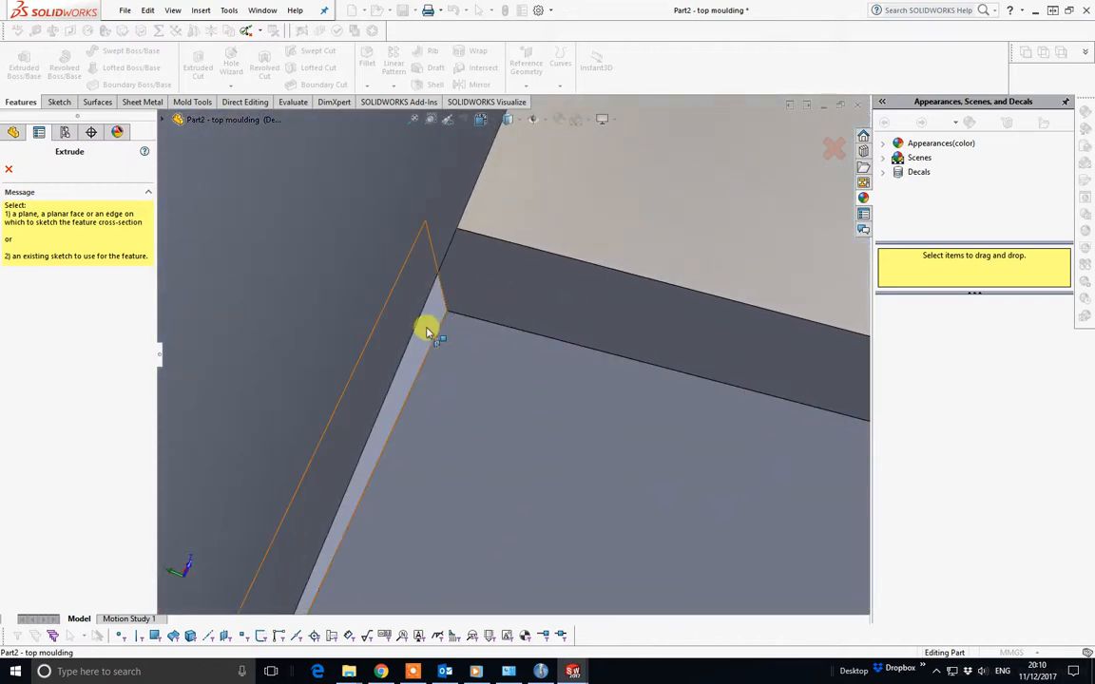
left_click(428, 330)
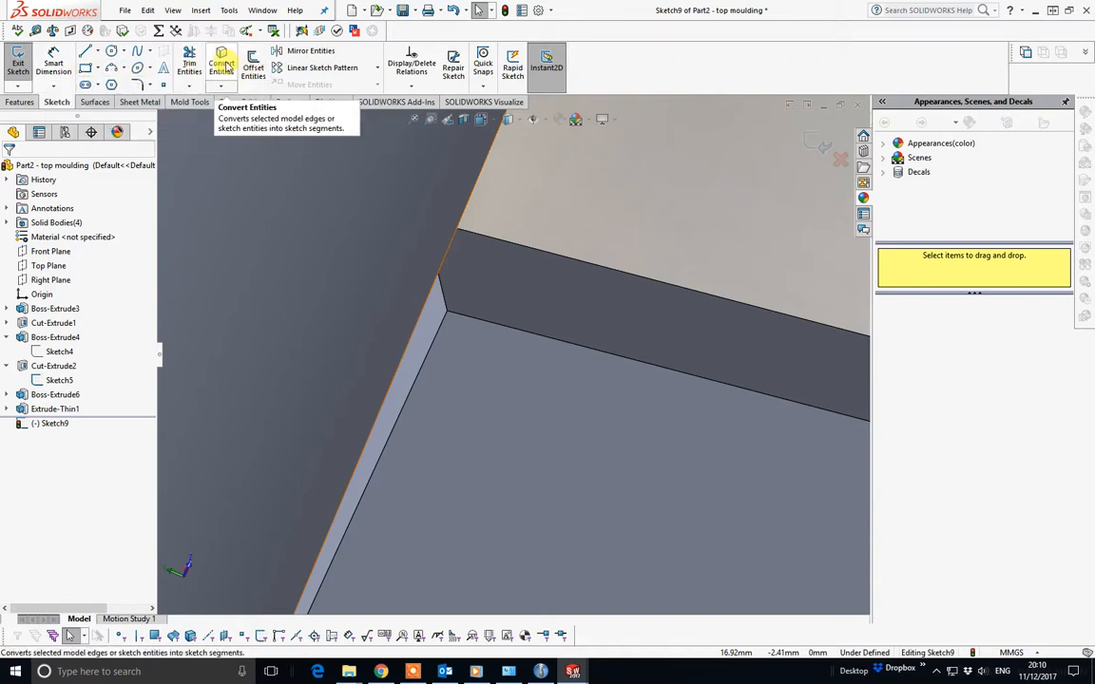
left_click(222, 66)
left_click(434, 318)
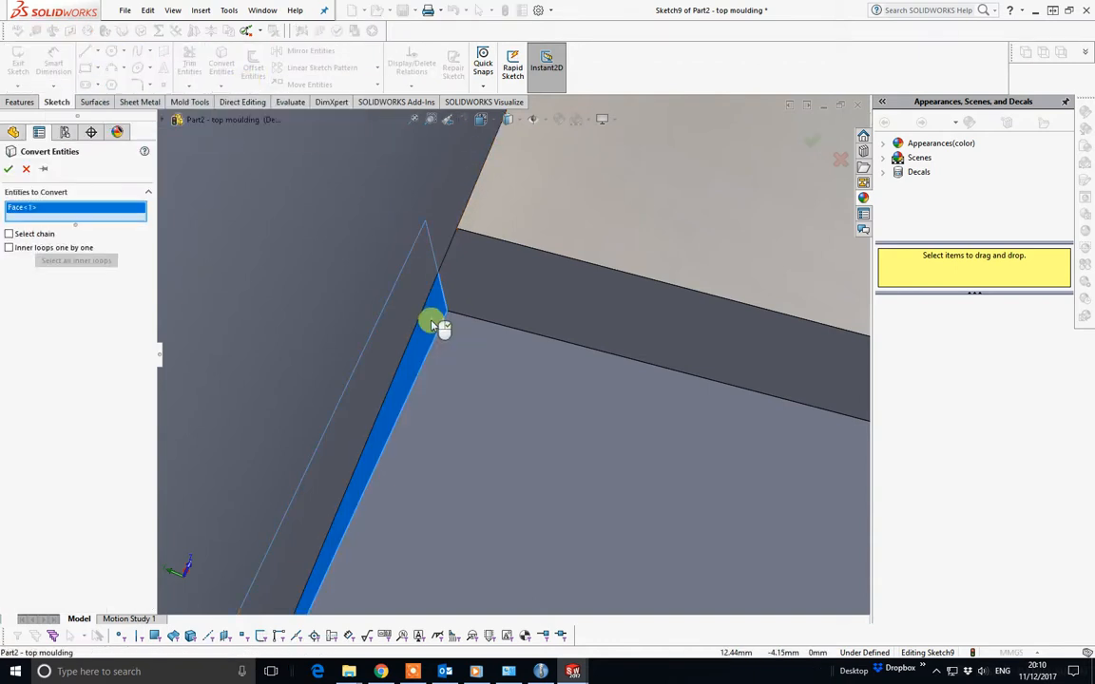
key("Return")
left_click(422, 212)
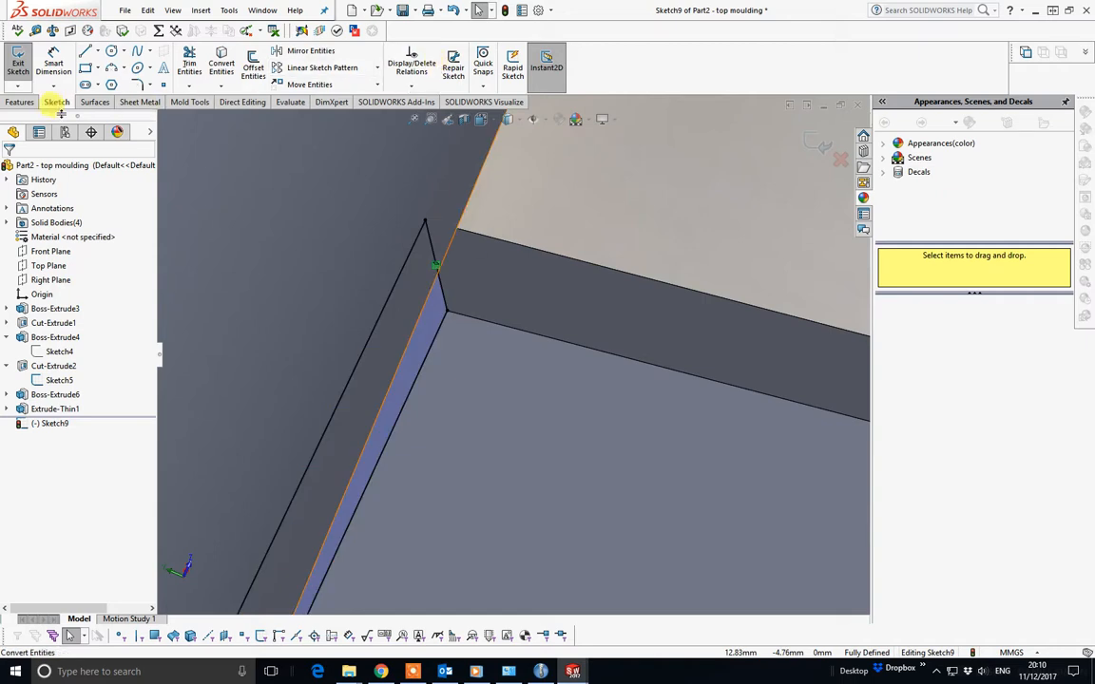
Step: Extrude the converted end profile Up To Surface, ending at the upper boss's cylindrical face
left_click(21, 102)
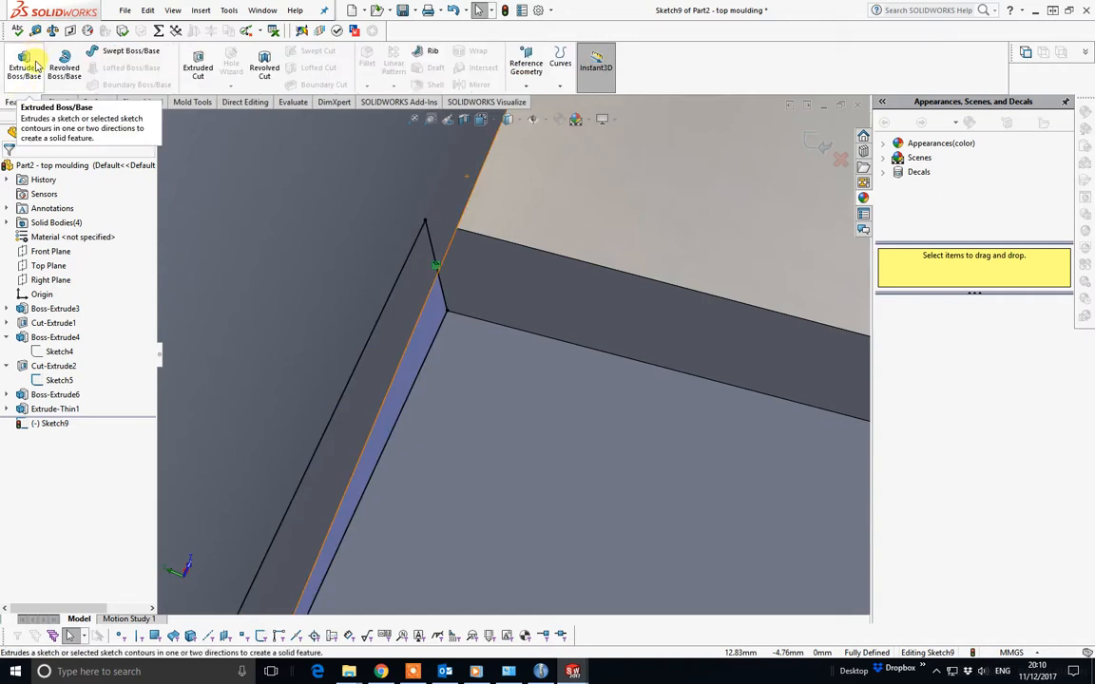
left_click(26, 67)
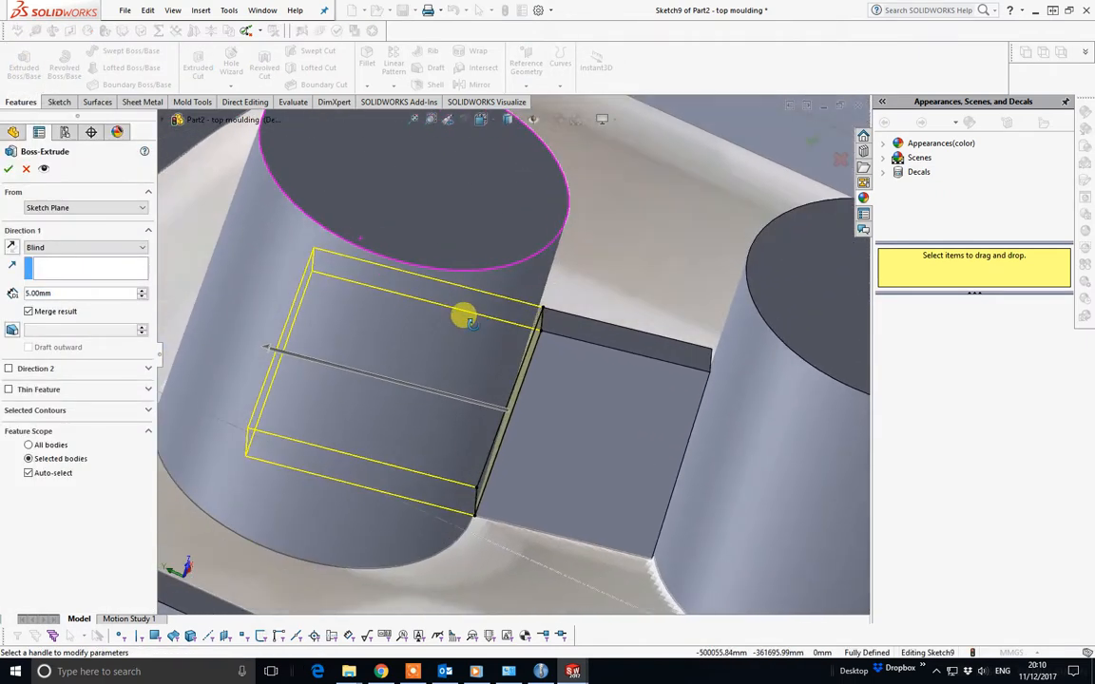
left_click(144, 247)
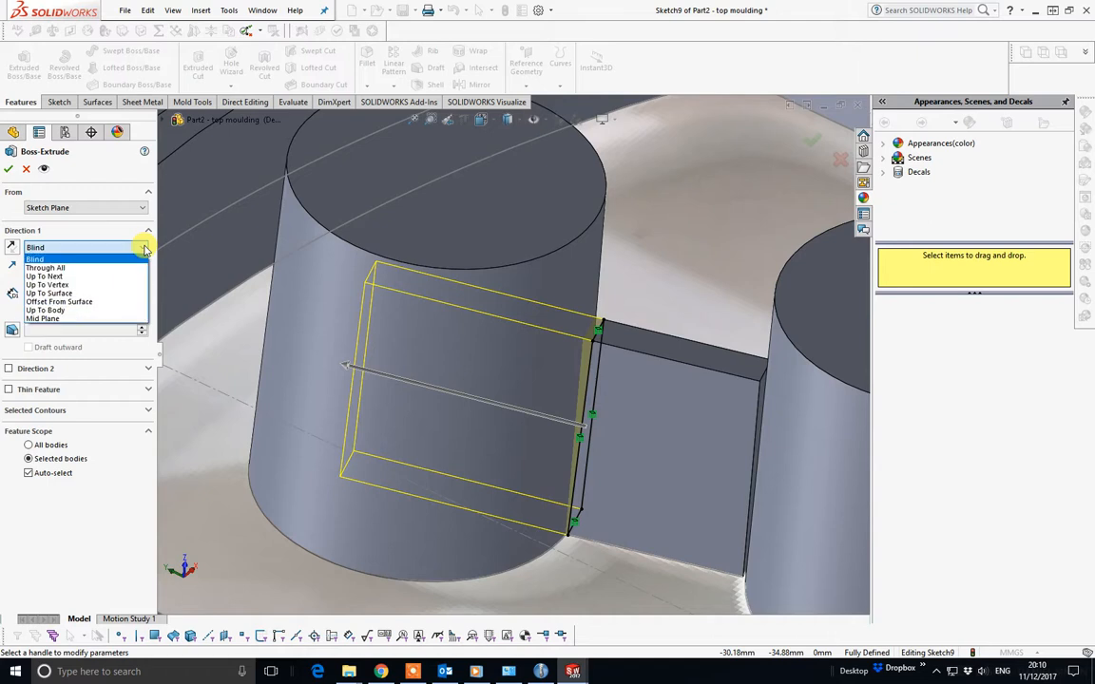
left_click(91, 294)
left_click(524, 369)
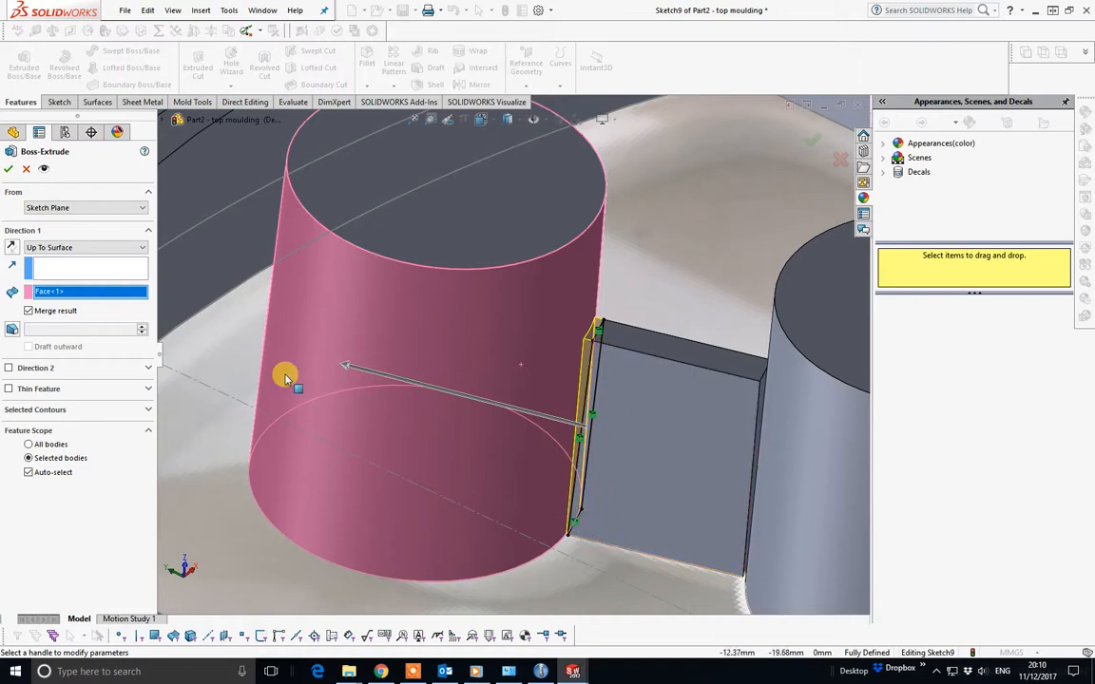
left_click(11, 169)
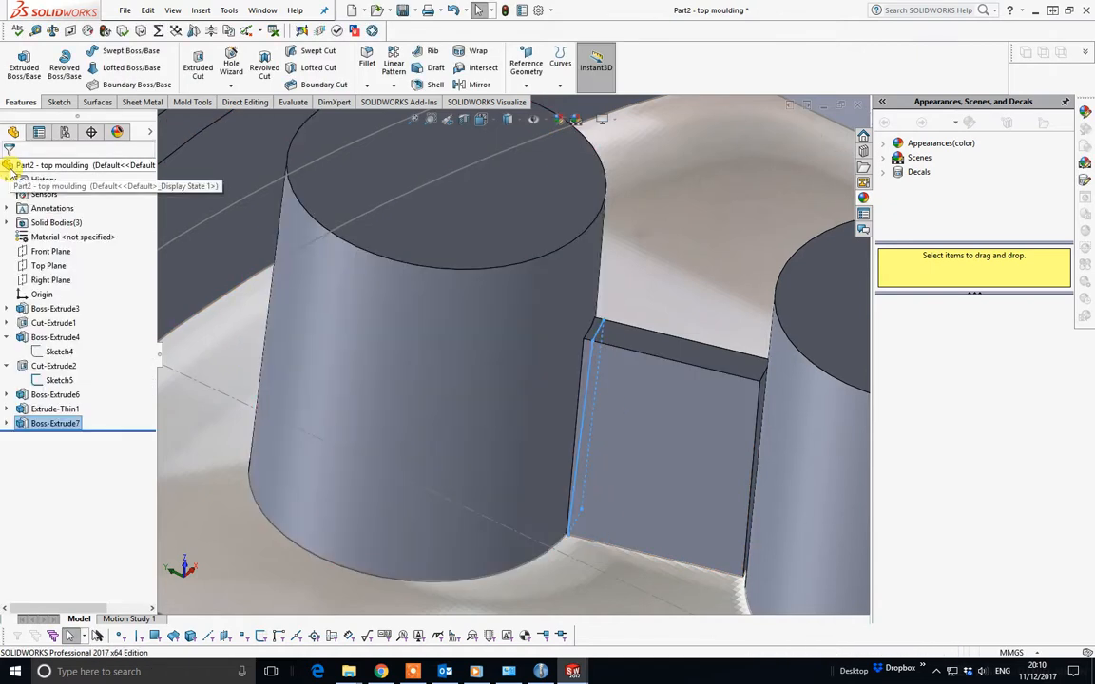
Step: Edit the new rib-end extrusion so that its direction follows the rib's long top edge
scroll(666, 350, "down", 5)
middle_click_drag(546, 347, 547, 312)
scroll(474, 345, "down", 3)
scroll(474, 345, "down", 5)
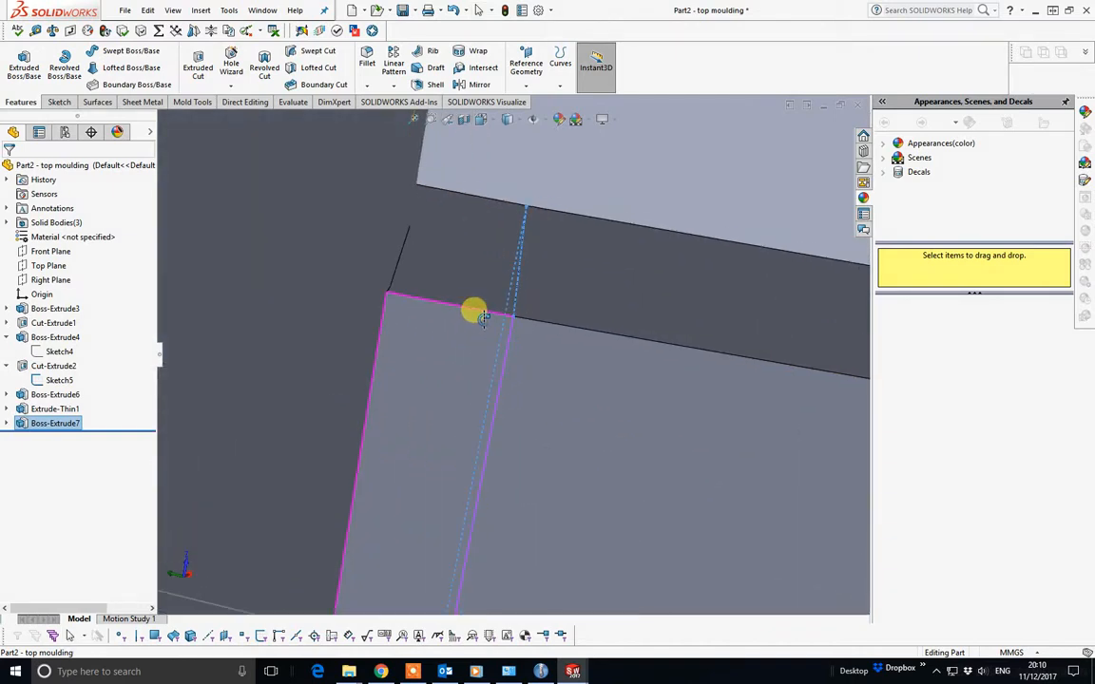
left_click(643, 154)
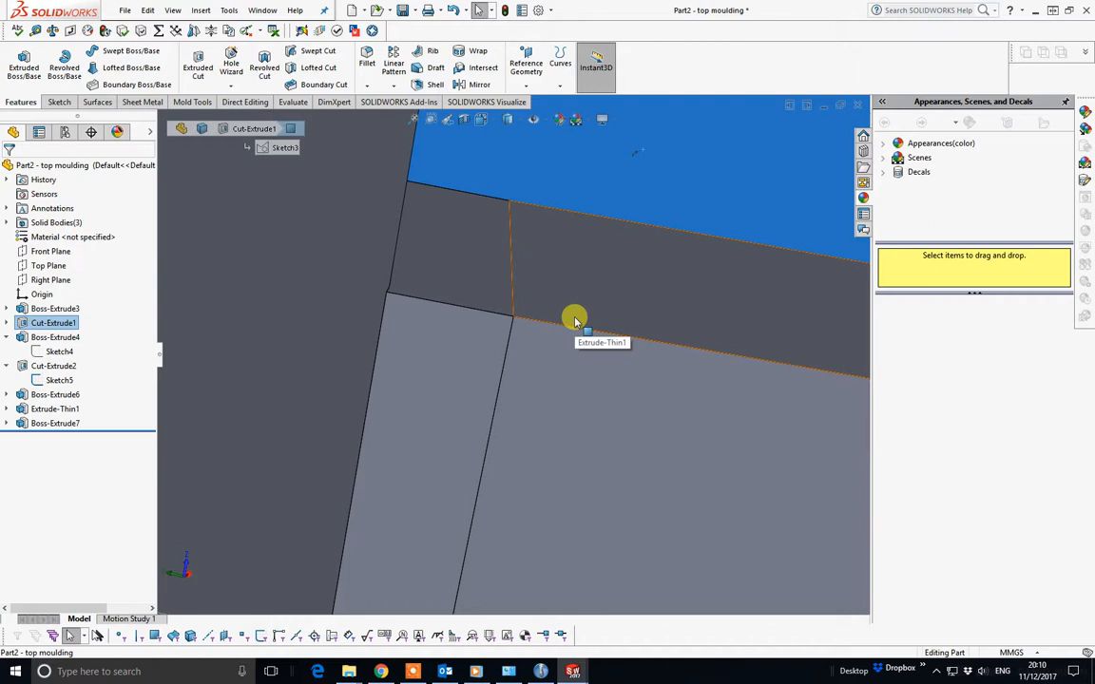
right_click(68, 424)
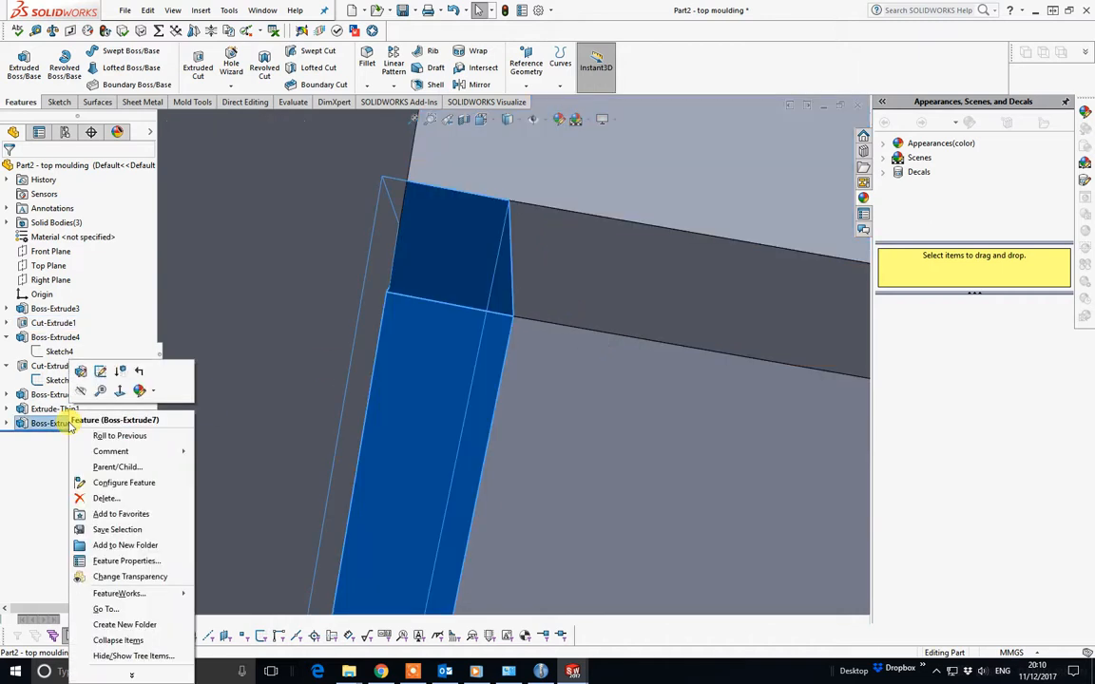
left_click(80, 371)
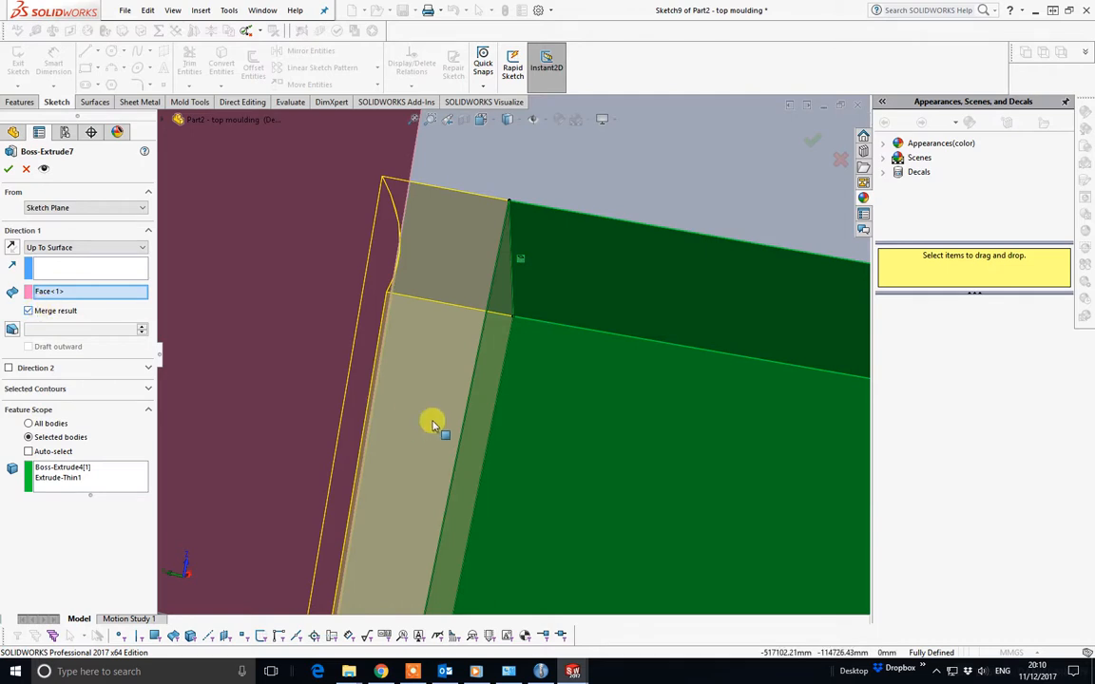
scroll(479, 391, "up", 4)
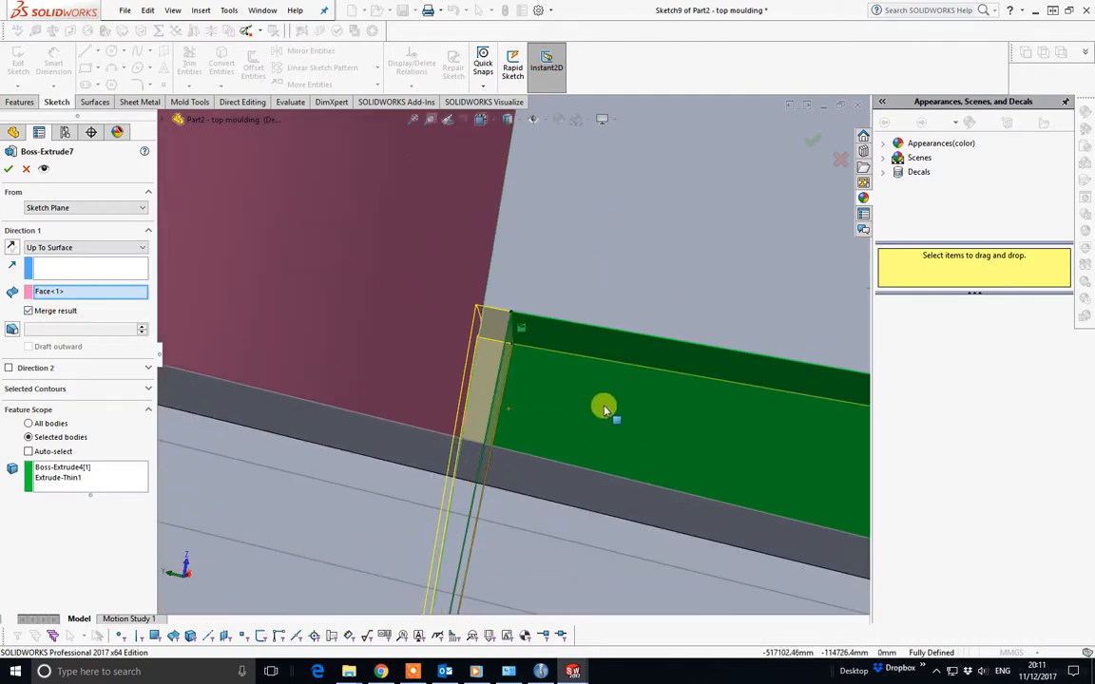
left_click(75, 268)
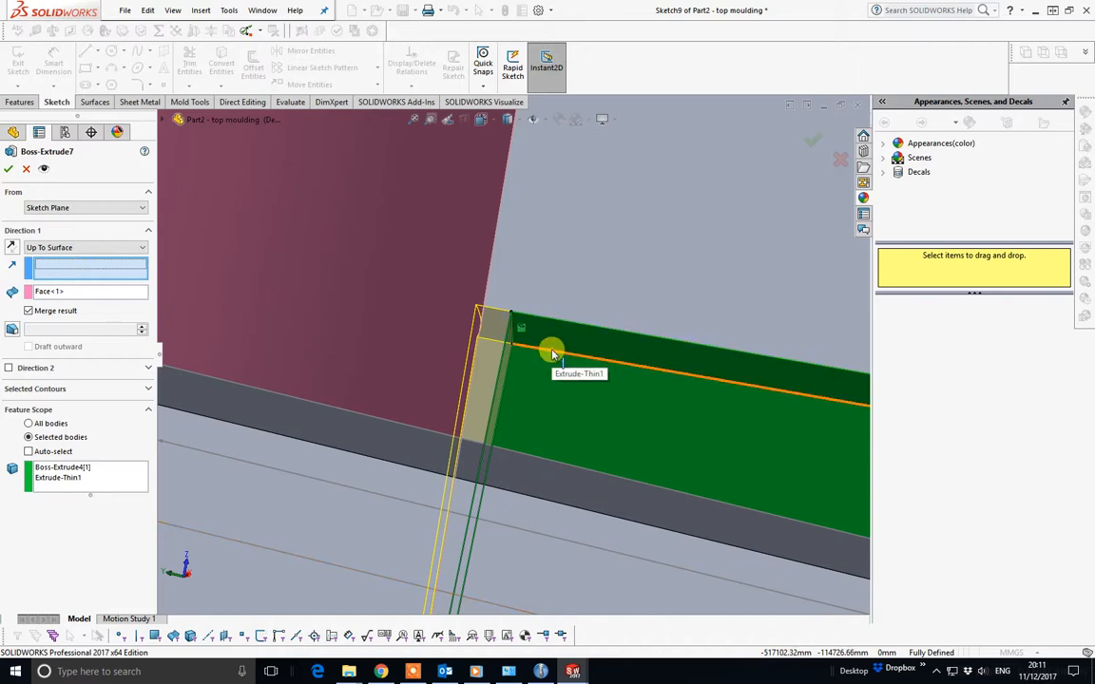
left_click(553, 354)
right_click(554, 355)
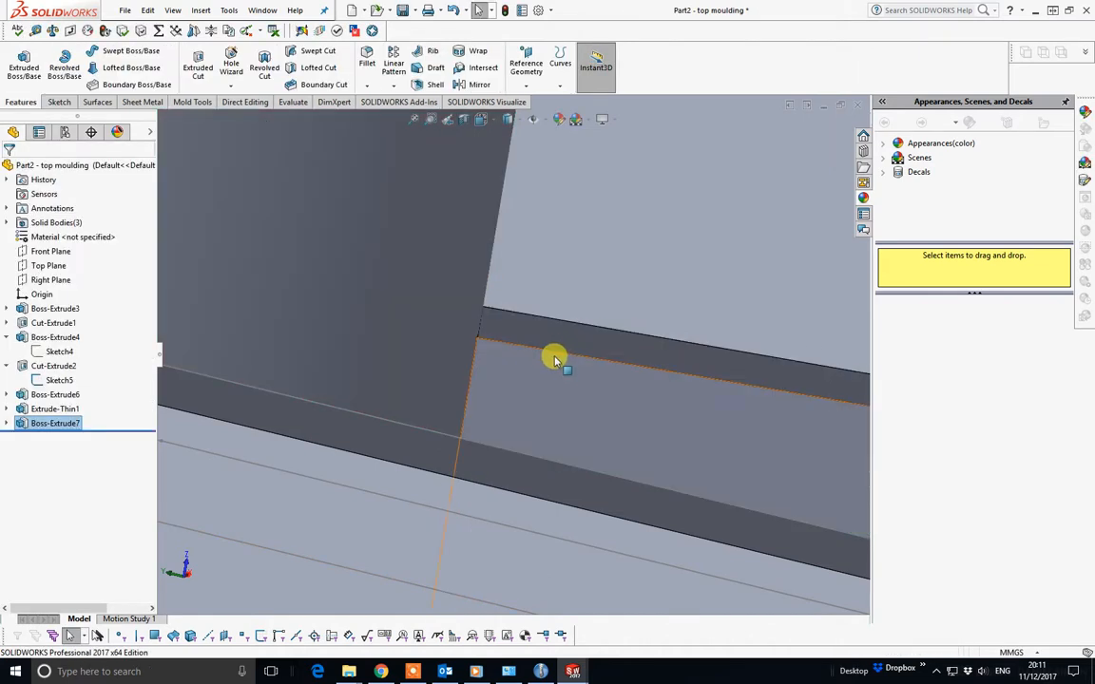
Step: Sketch on the rib's opposite end face beside the middle boss and convert the face's outline
middle_click_drag(557, 360, 586, 399)
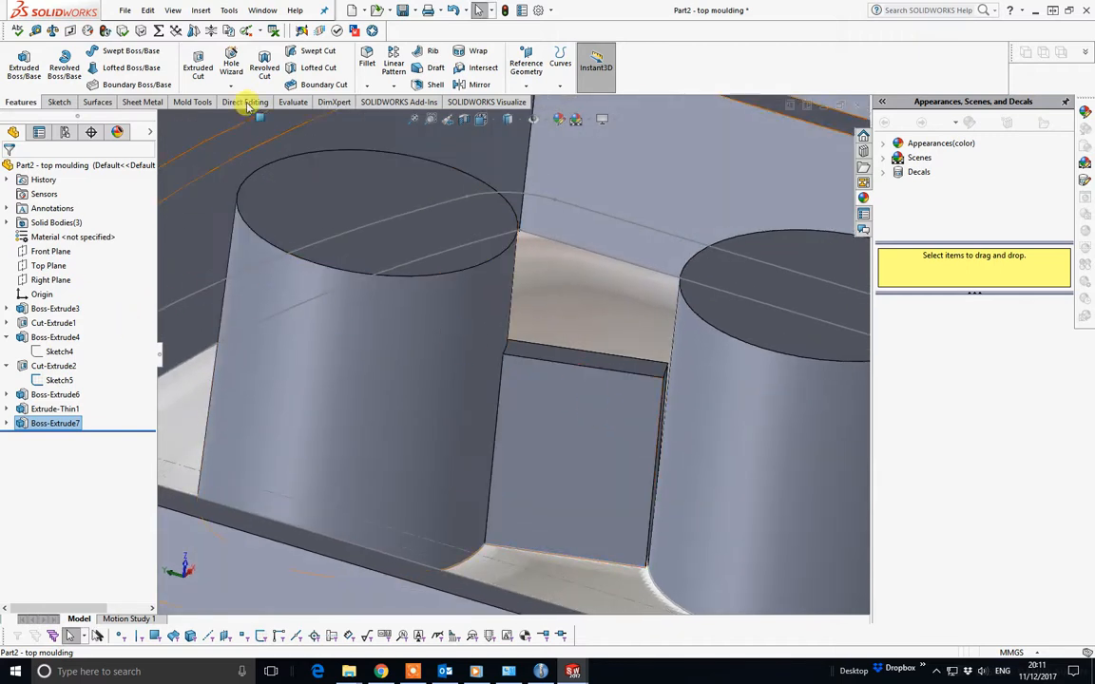
left_click(23, 67)
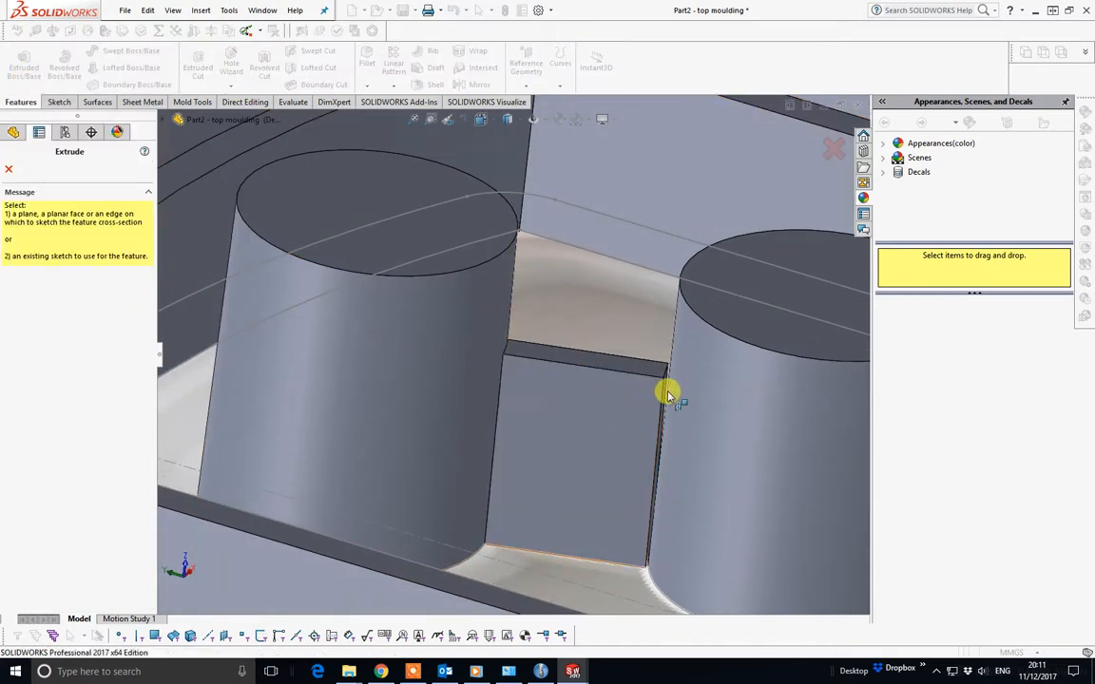
scroll(665, 387, "down", 3)
left_click(616, 390)
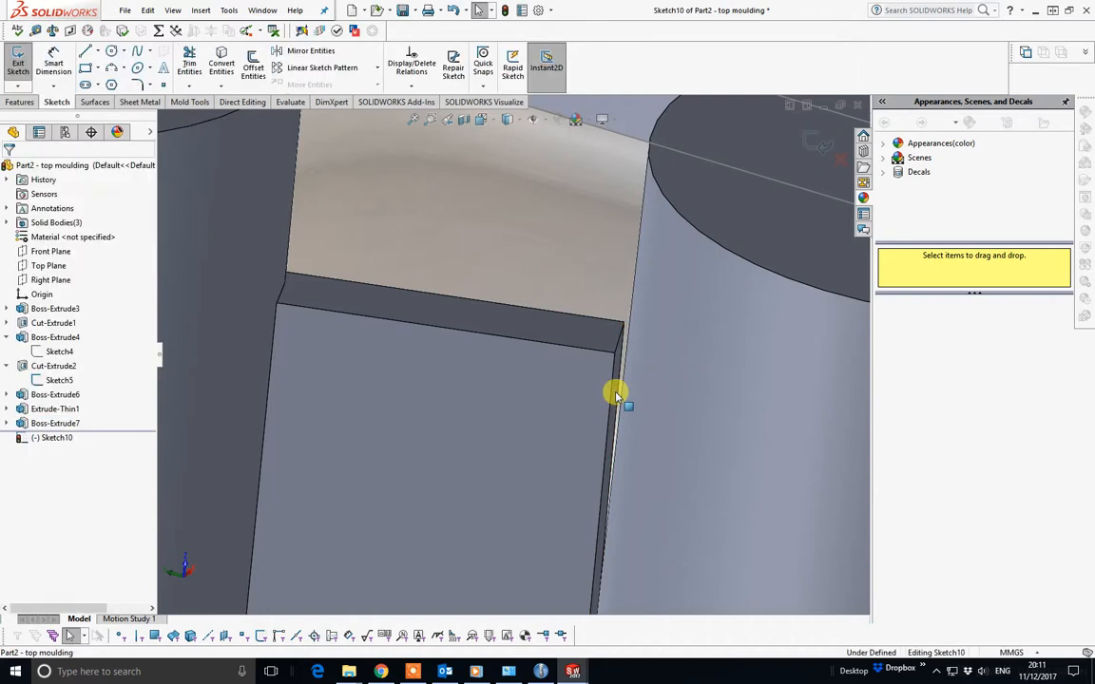
left_click(221, 67)
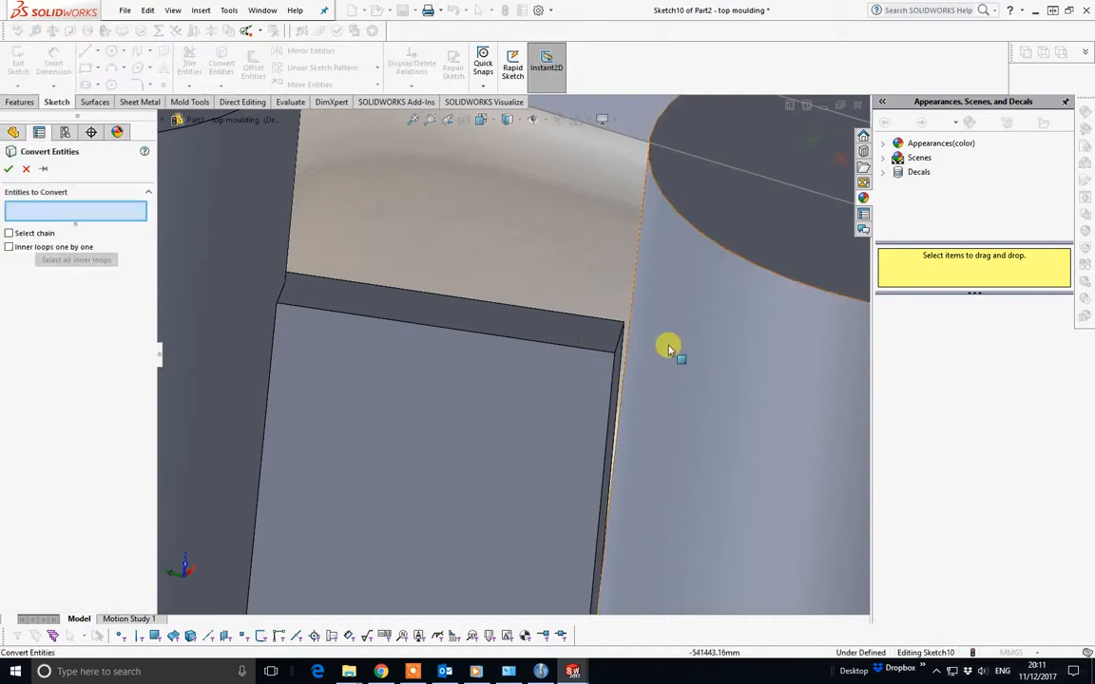
left_click(616, 388)
key("Return")
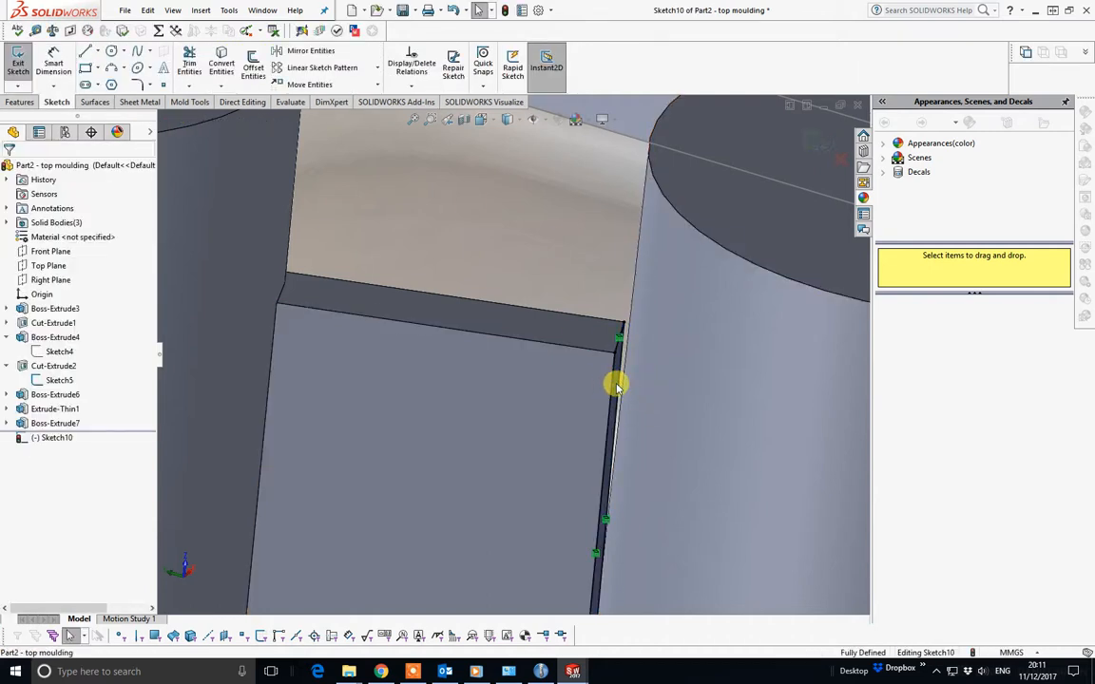
Step: Extrude the converted profile Up To Surface to the middle boss's cylindrical face, using the rib's top edge as the direction
left_click(19, 102)
left_click(19, 69)
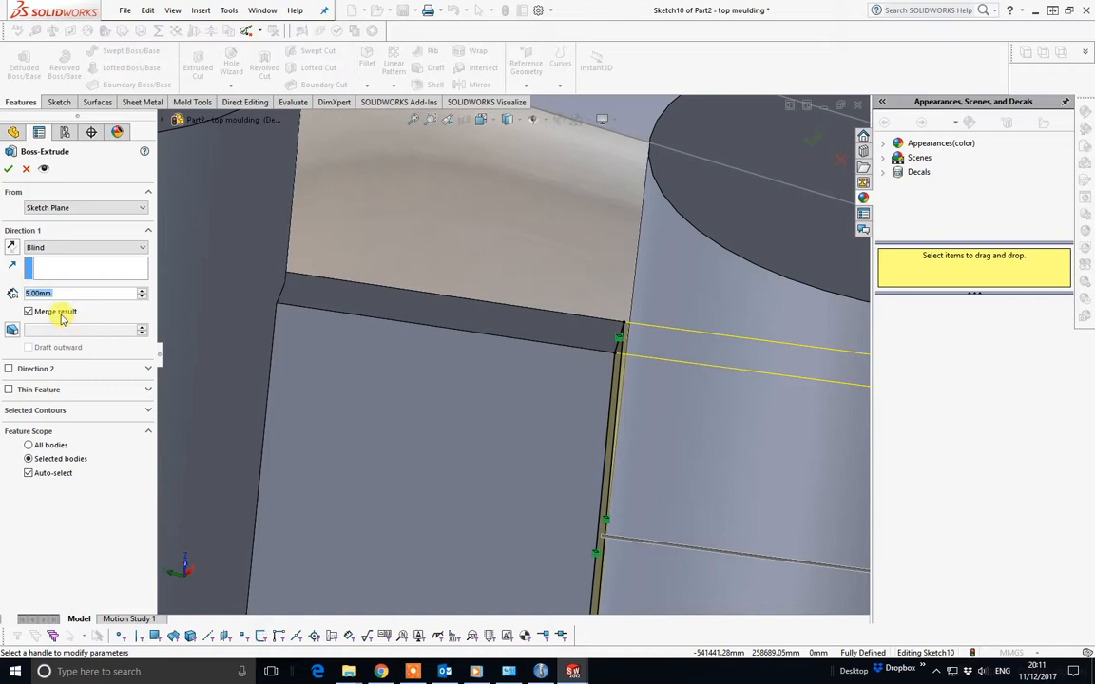
left_click(143, 248)
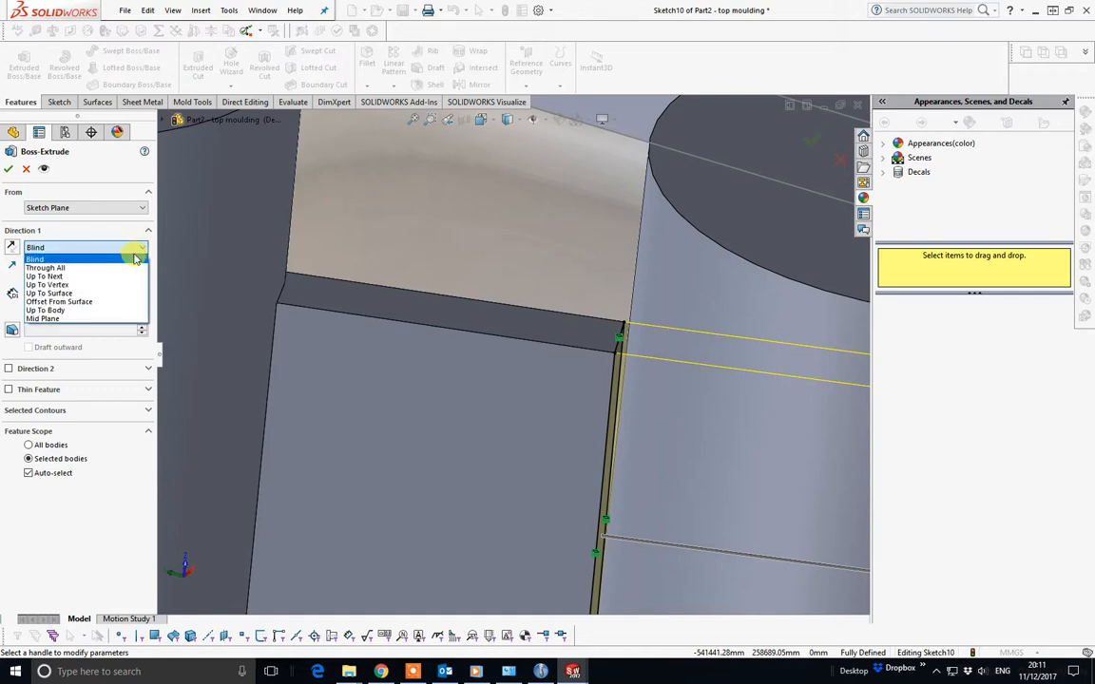
left_click(108, 298)
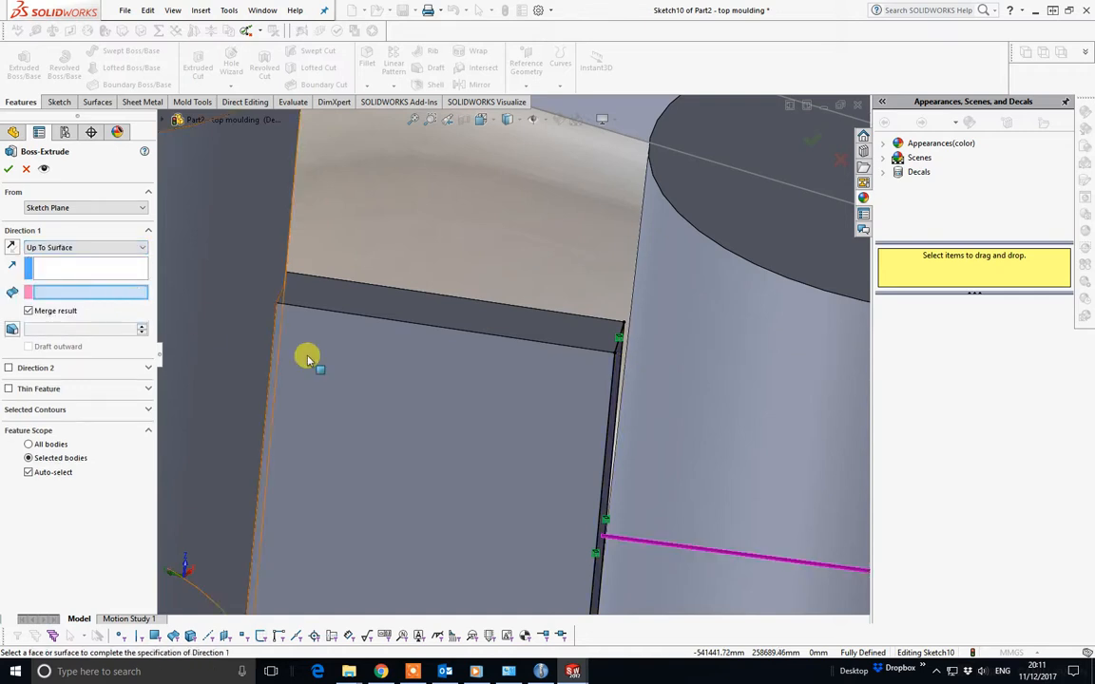
left_click(703, 420)
left_click(88, 269)
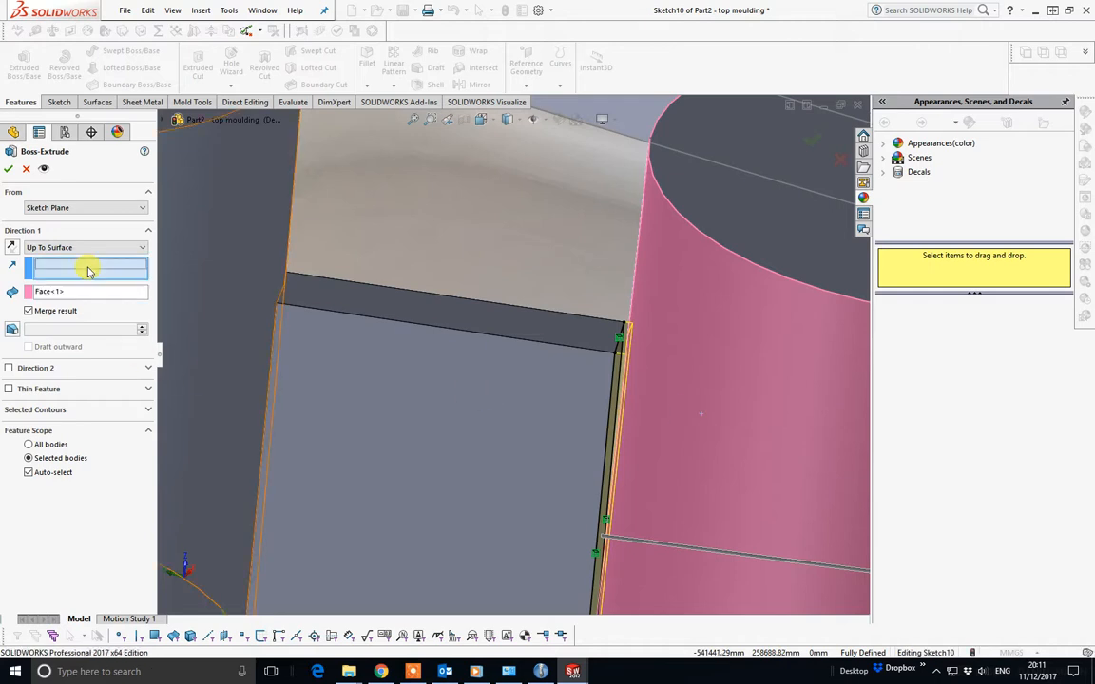
left_click(552, 346)
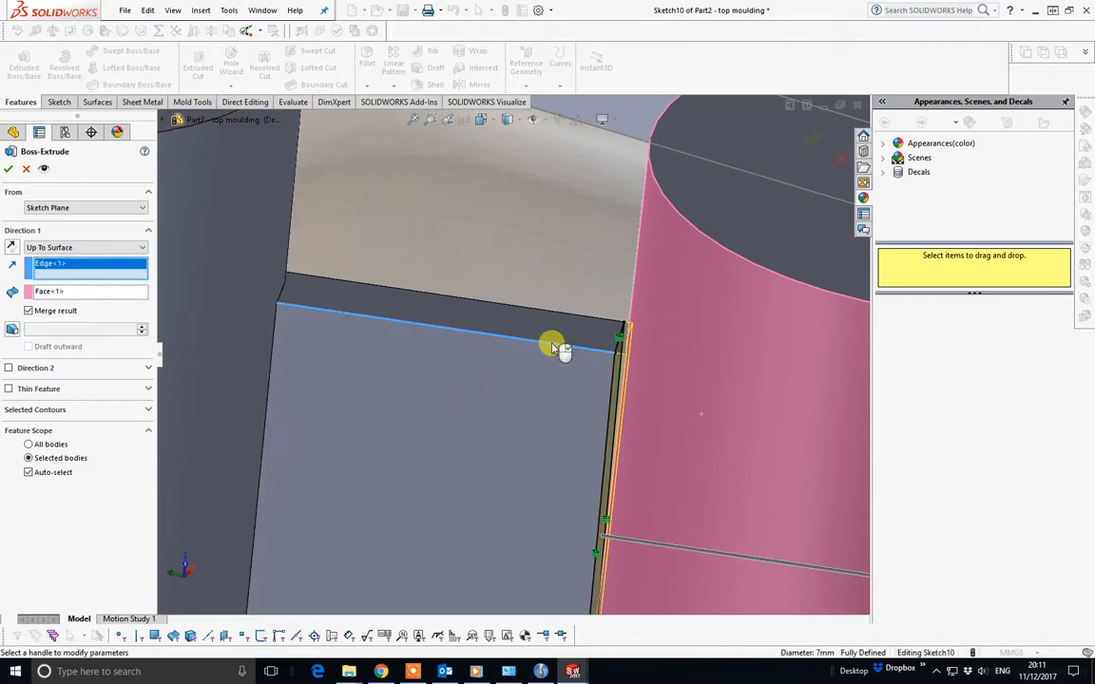
key("Return")
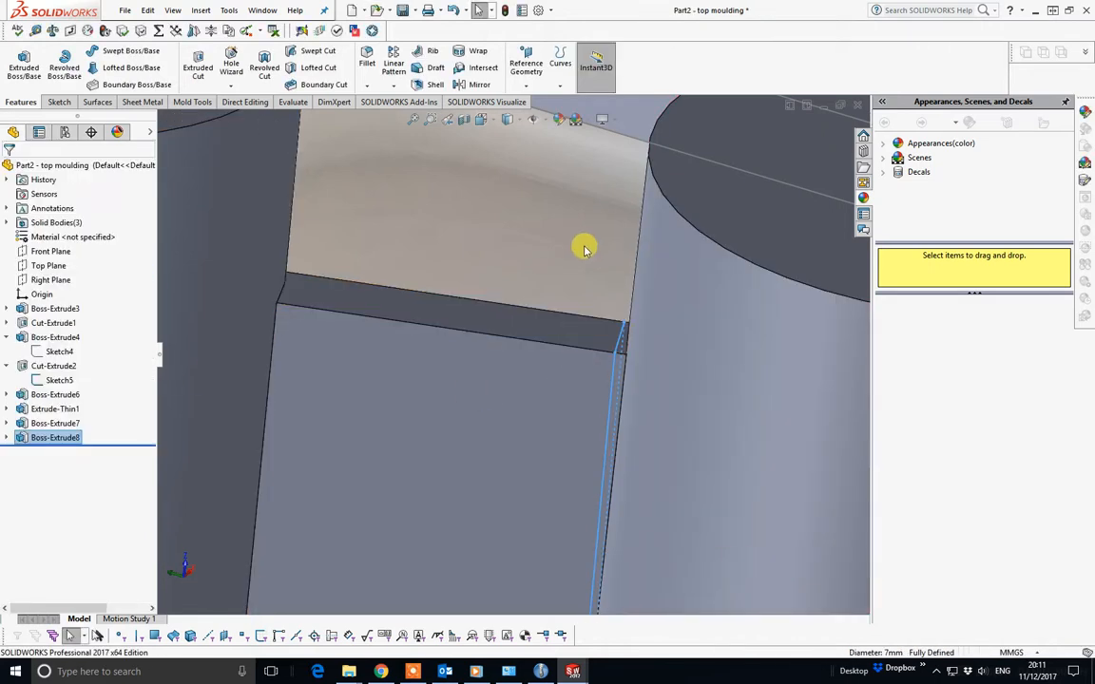
Step: Start a new sketch on the flat back face of the moulding's outer wall, on the photo side
scroll(594, 317, "up", 5)
middle_click_drag(594, 326, 581, 411)
scroll(582, 411, "up", 10)
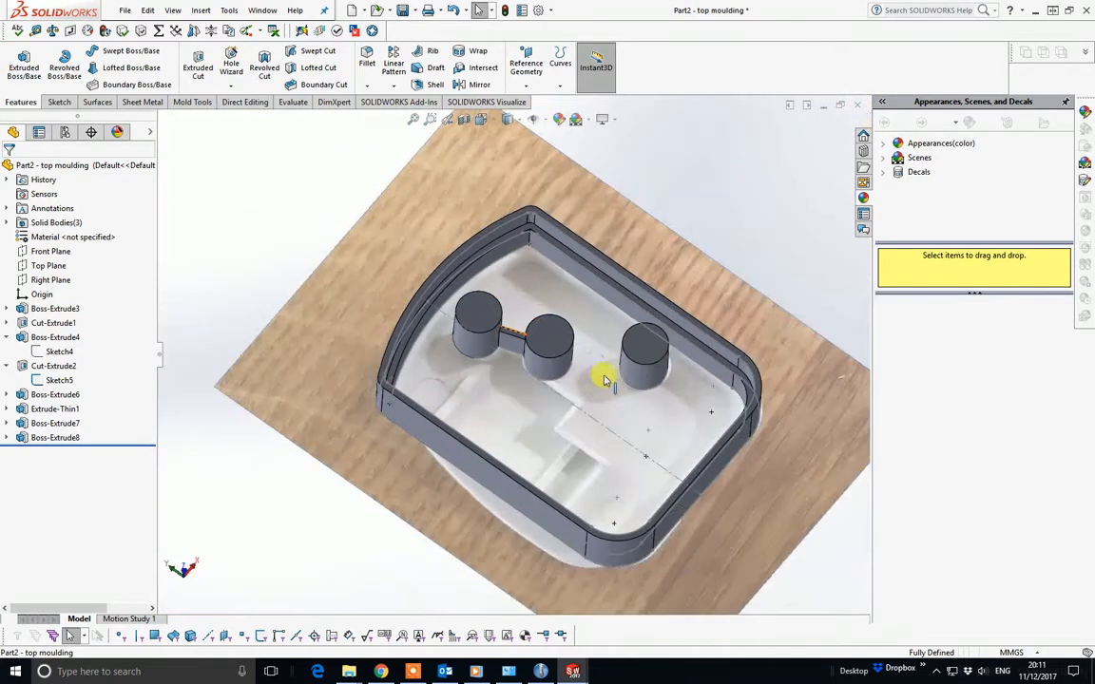
middle_click_drag(623, 374, 543, 281)
scroll(557, 335, "down", 6)
scroll(562, 332, "down", 3)
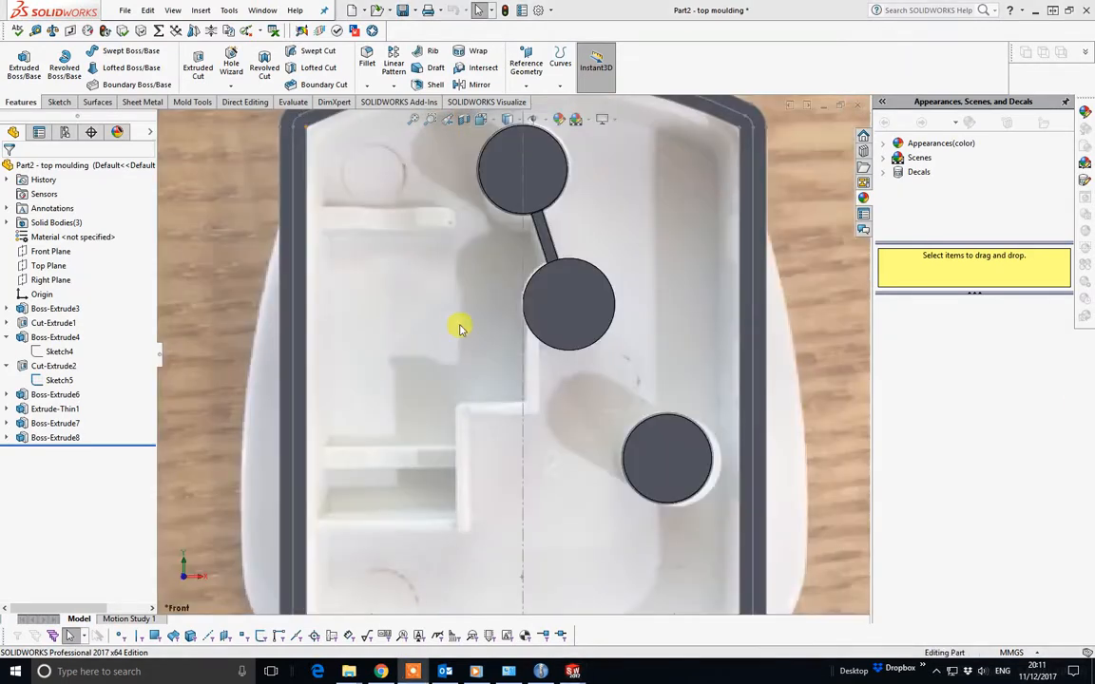
left_click(59, 102)
key("f")
mouse_move(452, 360)
middle_mouse_down()
mouse_move(479, 342)
mouse_move(600, 344)
mouse_move(561, 367)
middle_mouse_up()
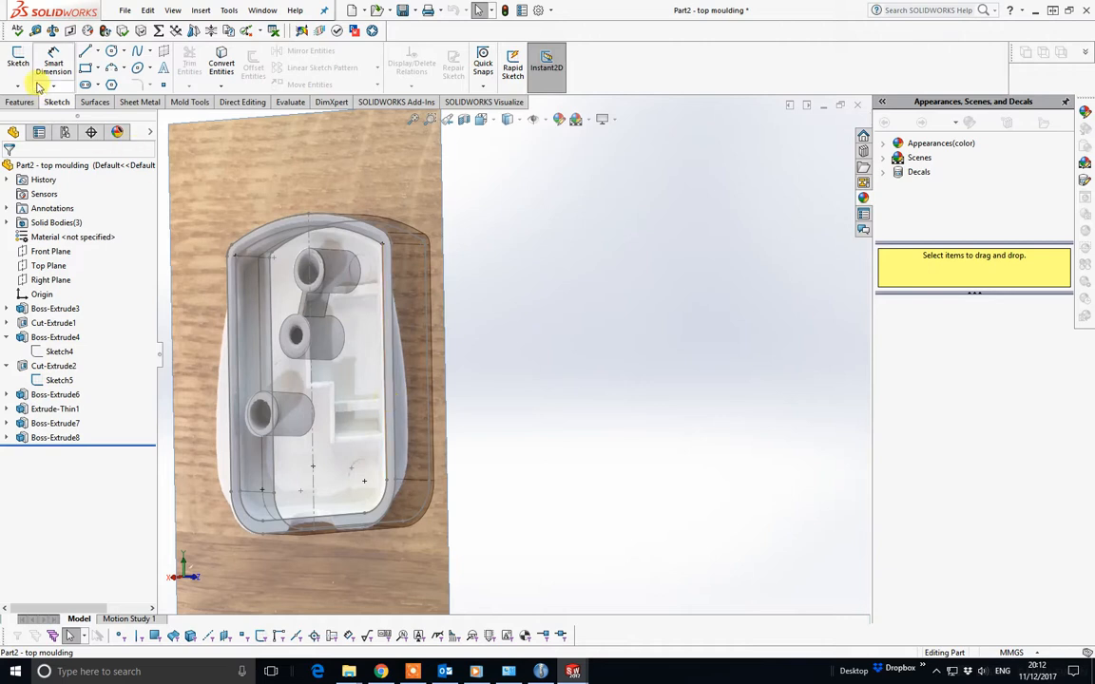
left_click(17, 63)
scroll(362, 384, "down", 2)
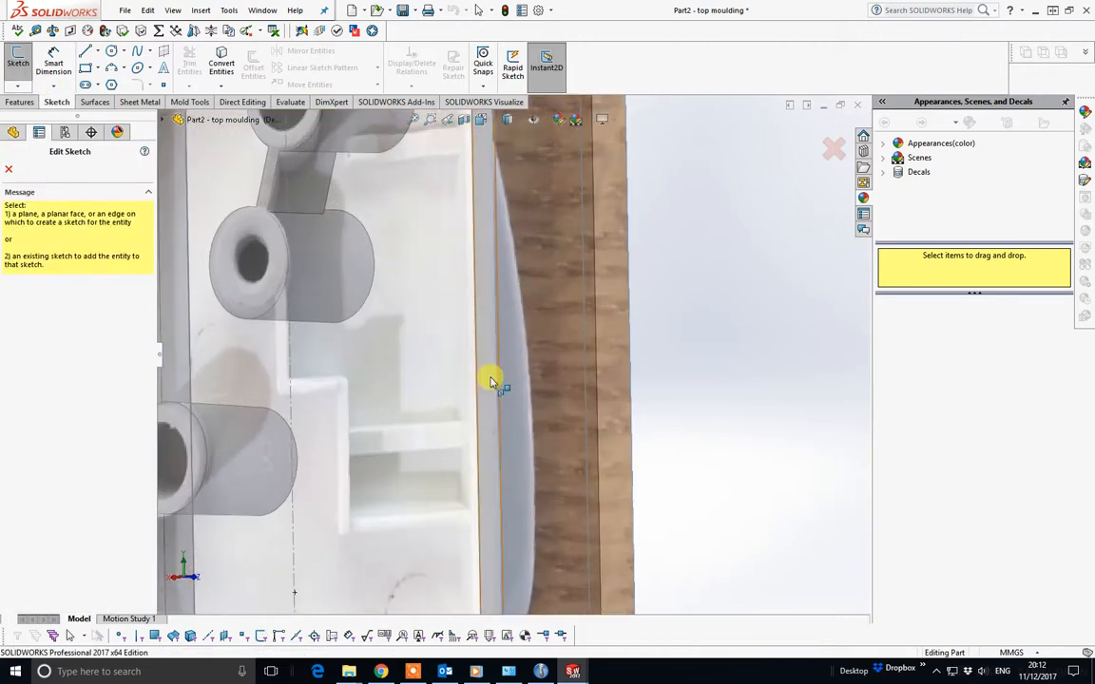
left_click(492, 378)
Step: Draw a stepped chain of three lines down from the middle boss: vertical about 5 mm, horizontal about 5 mm, vertical about 9 mm
scroll(491, 379, "up", 4)
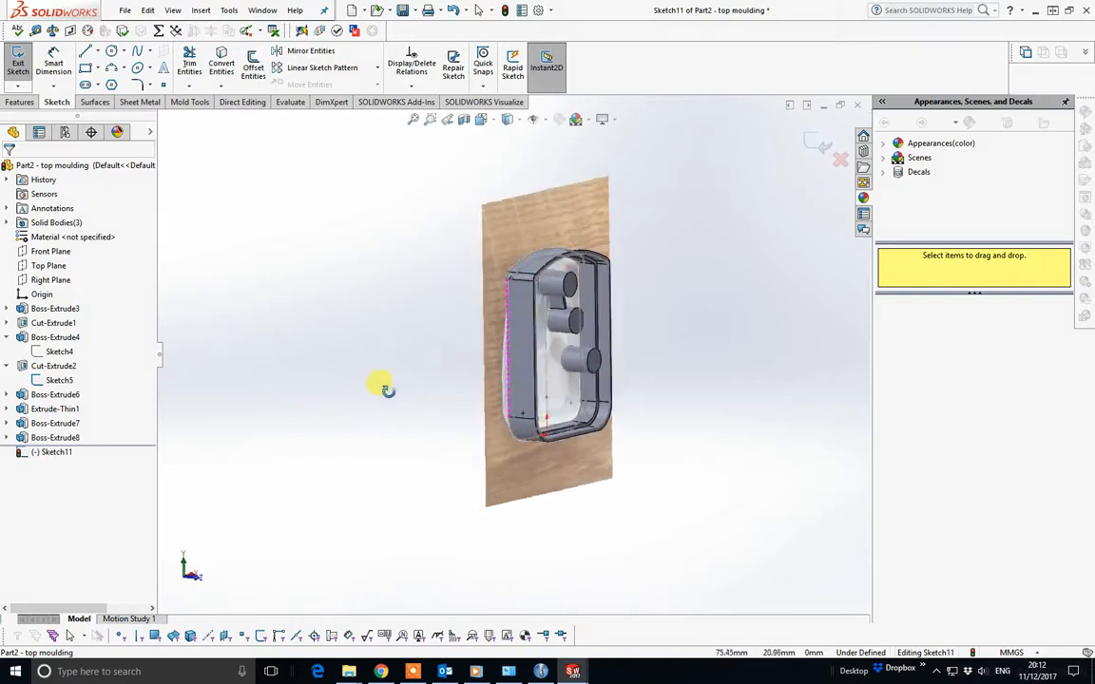
scroll(584, 366, "down", 3)
key("space")
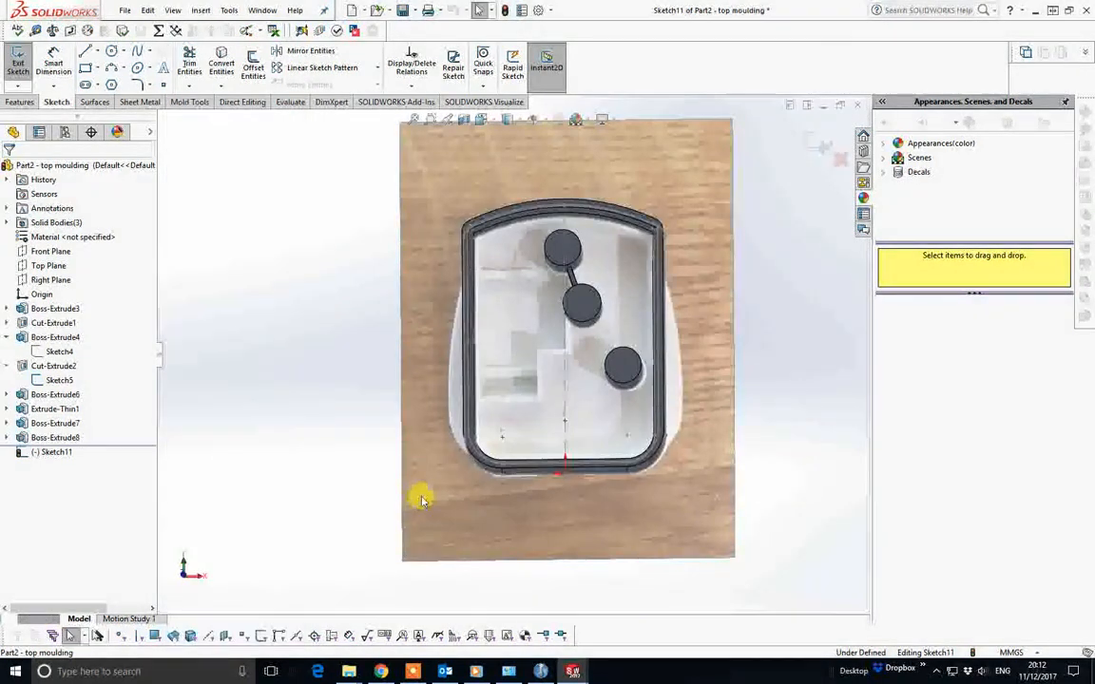
scroll(582, 399, "down", 3)
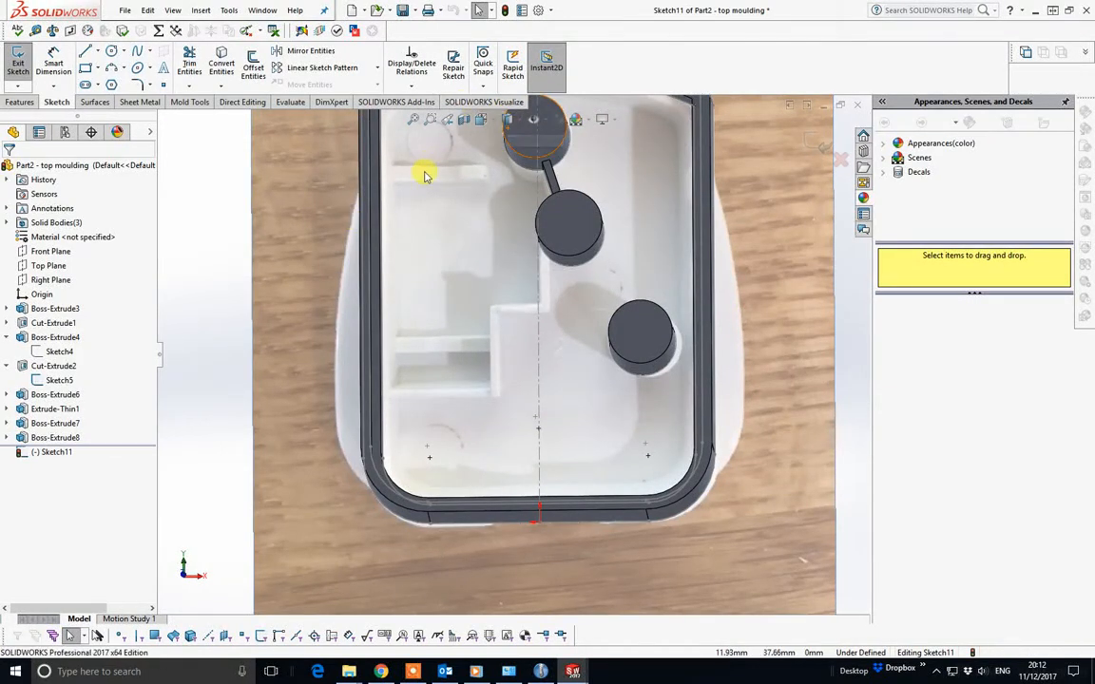
left_click(85, 50)
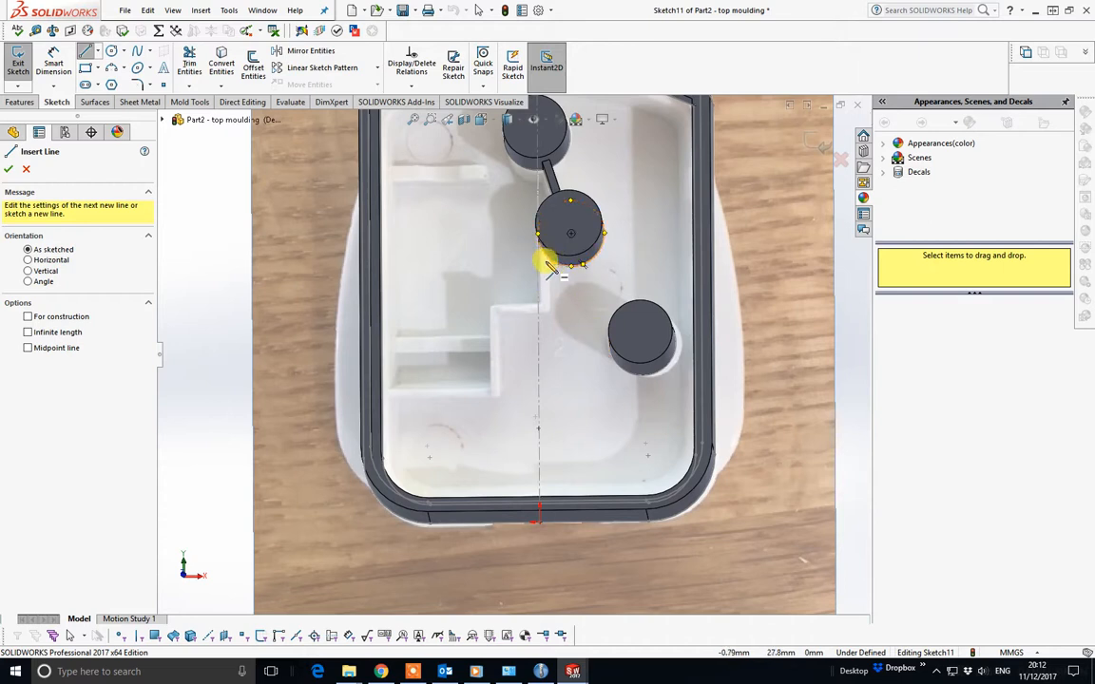
scroll(533, 268, "up", 2)
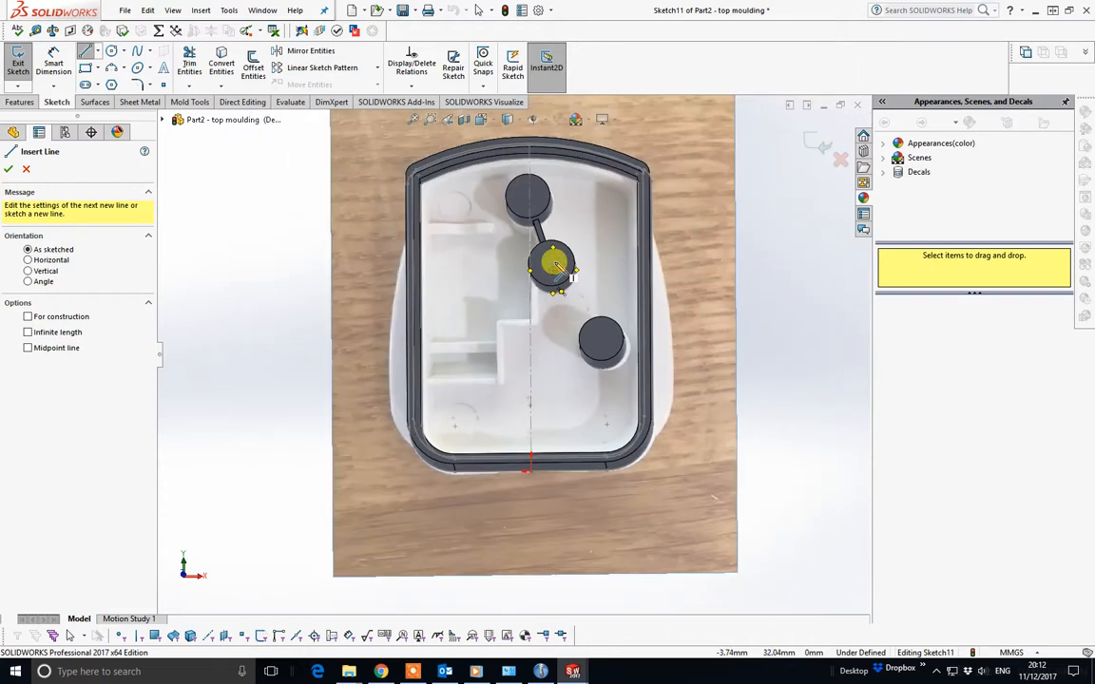
key("space")
left_click(389, 475)
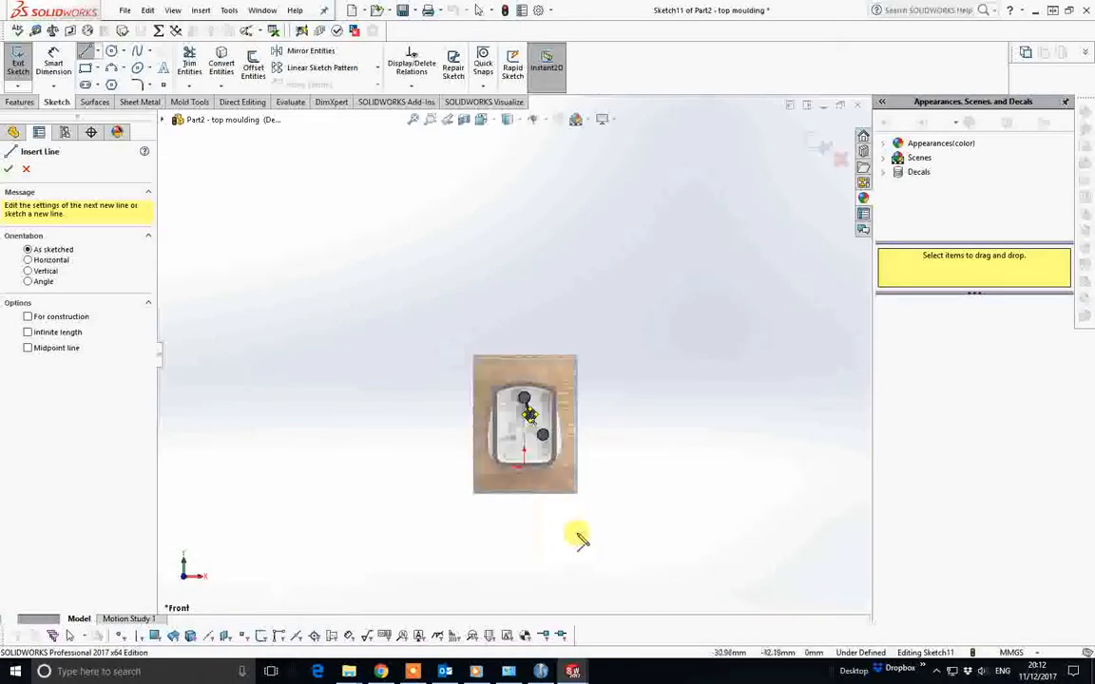
scroll(505, 378, "up", 8)
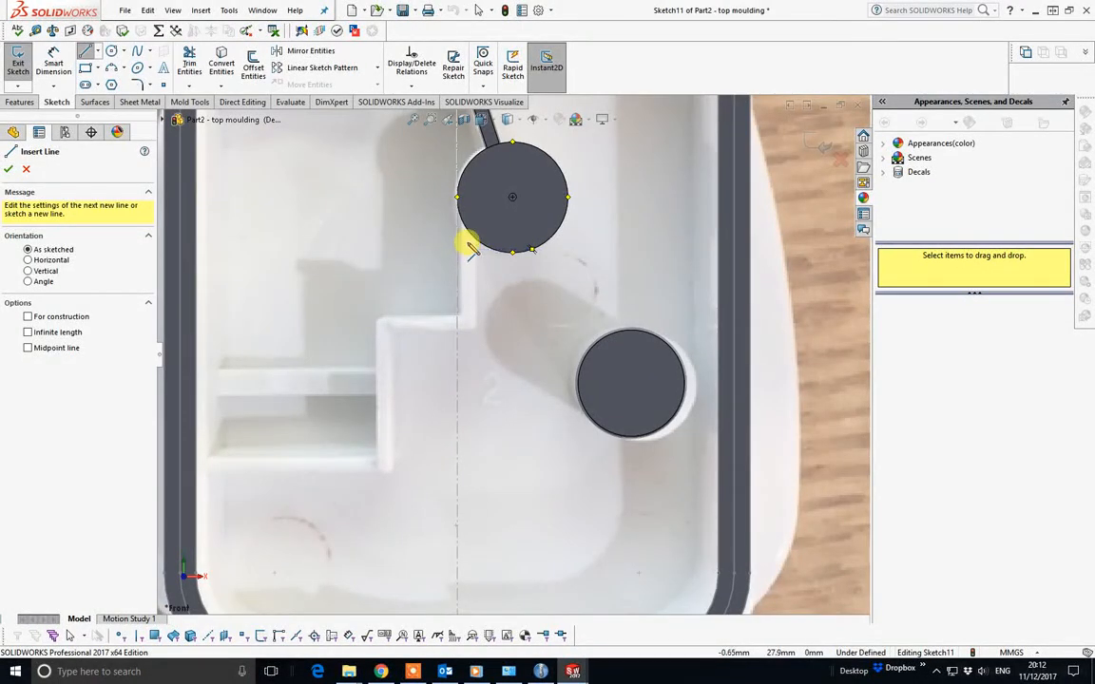
left_click(465, 245)
left_click(467, 324)
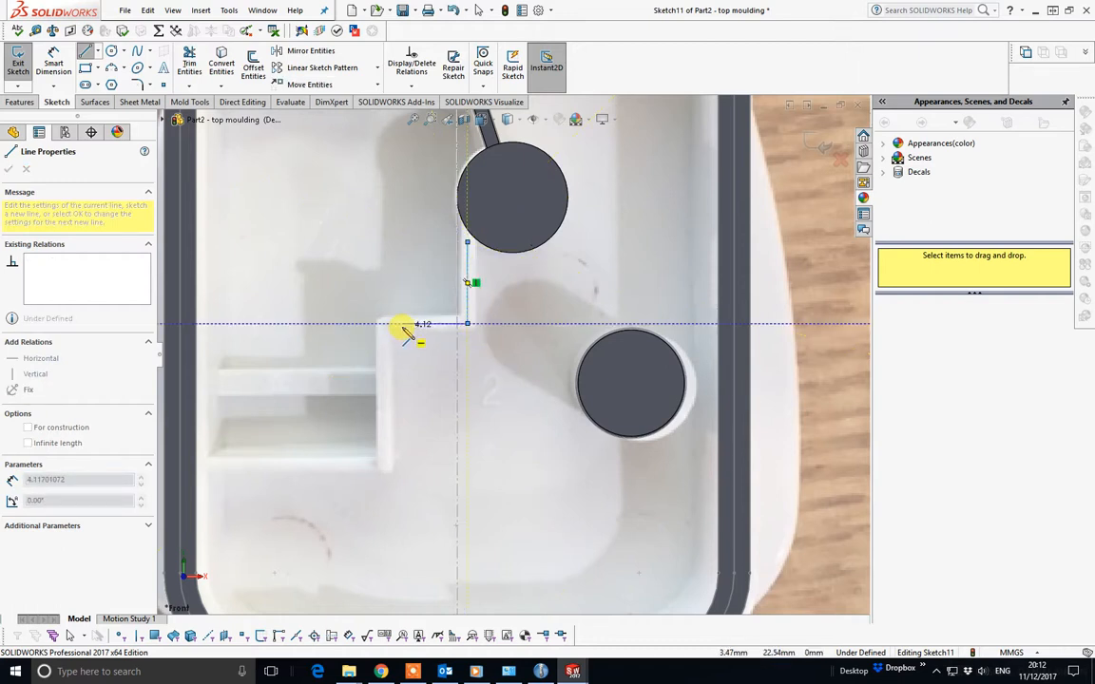
left_click(384, 324)
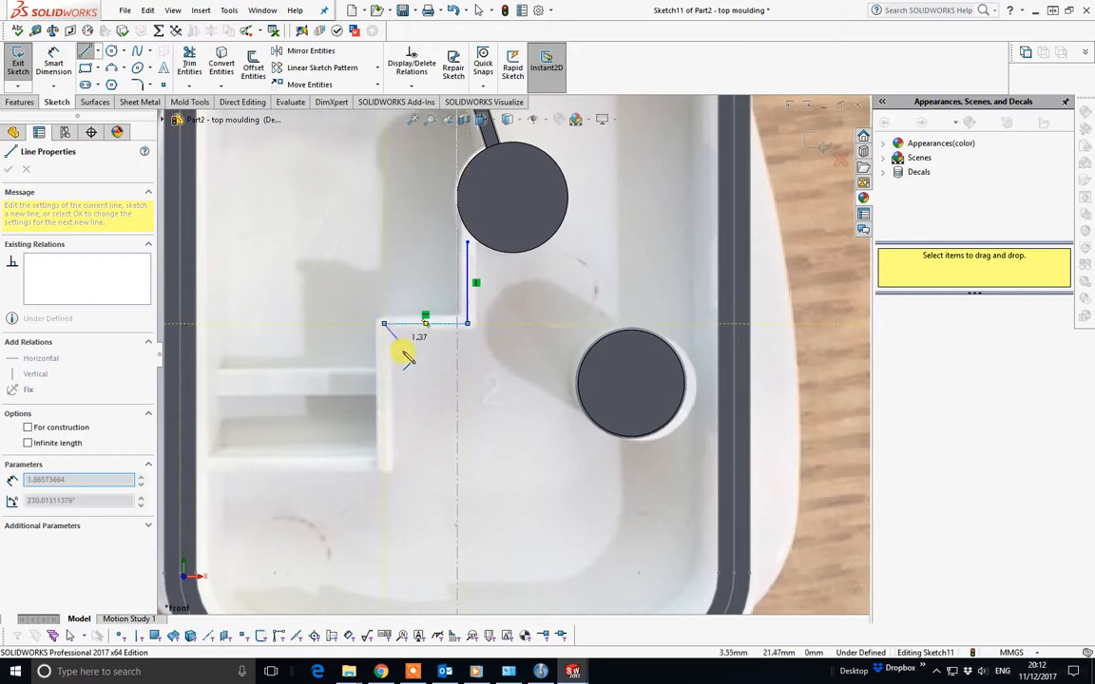
double_click(385, 469)
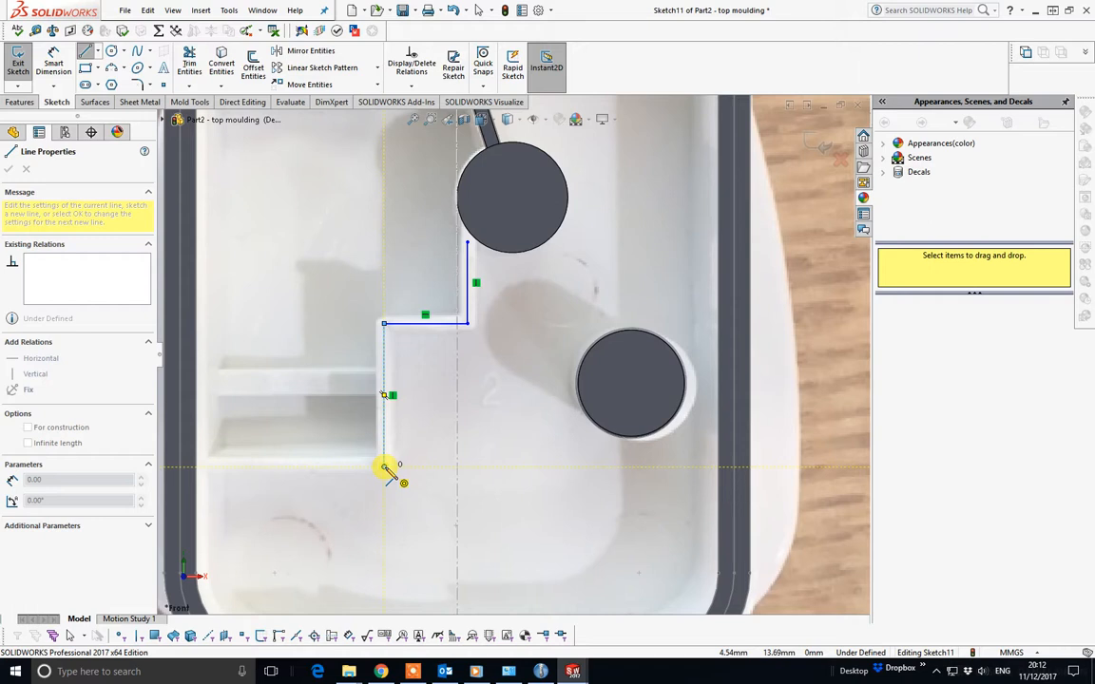
right_click(464, 467)
left_click(481, 481)
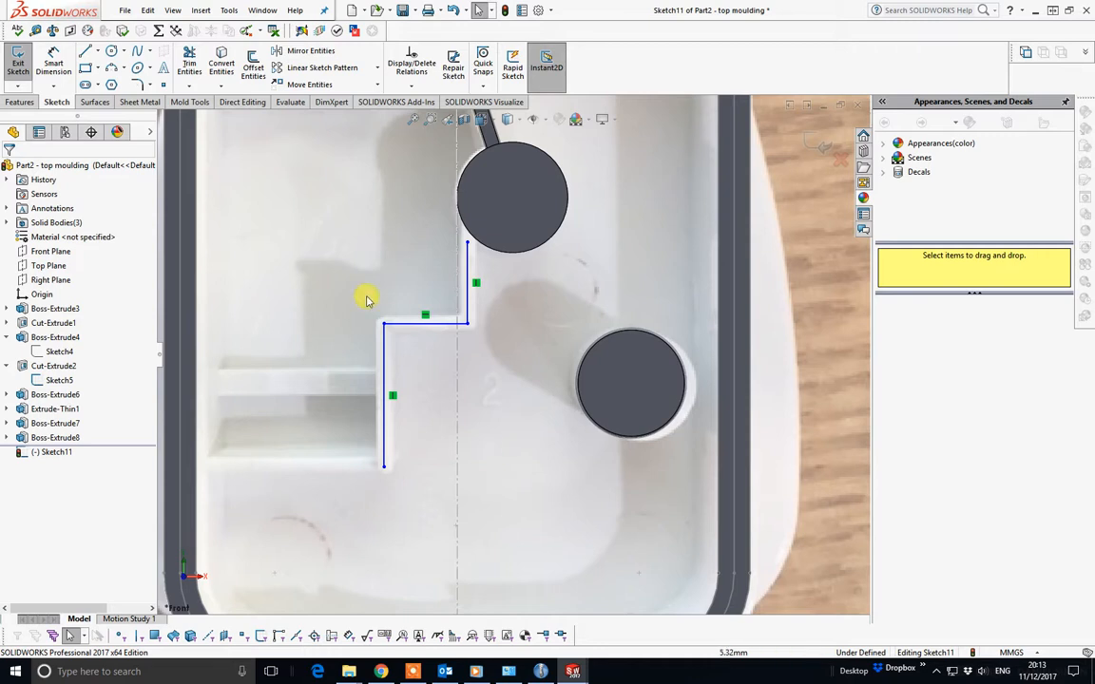
Step: Dimension the lower vertical line from the moulding's left inner wall edge, trying 11.6 mm and settling on 12 mm
left_click(54, 68)
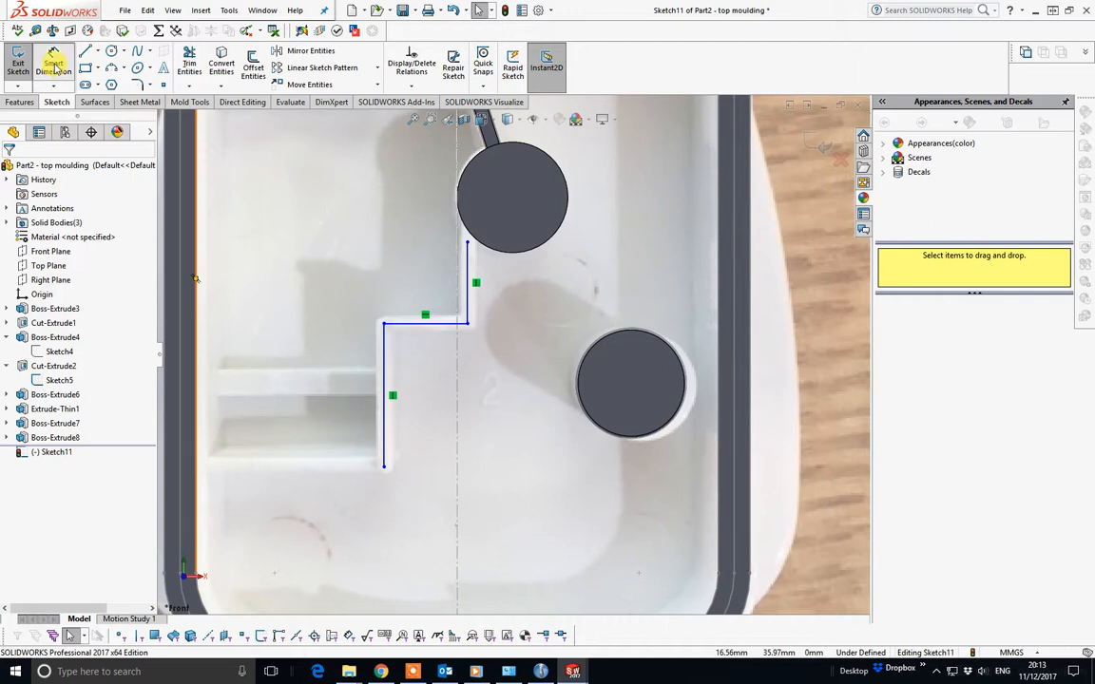
left_click(199, 408)
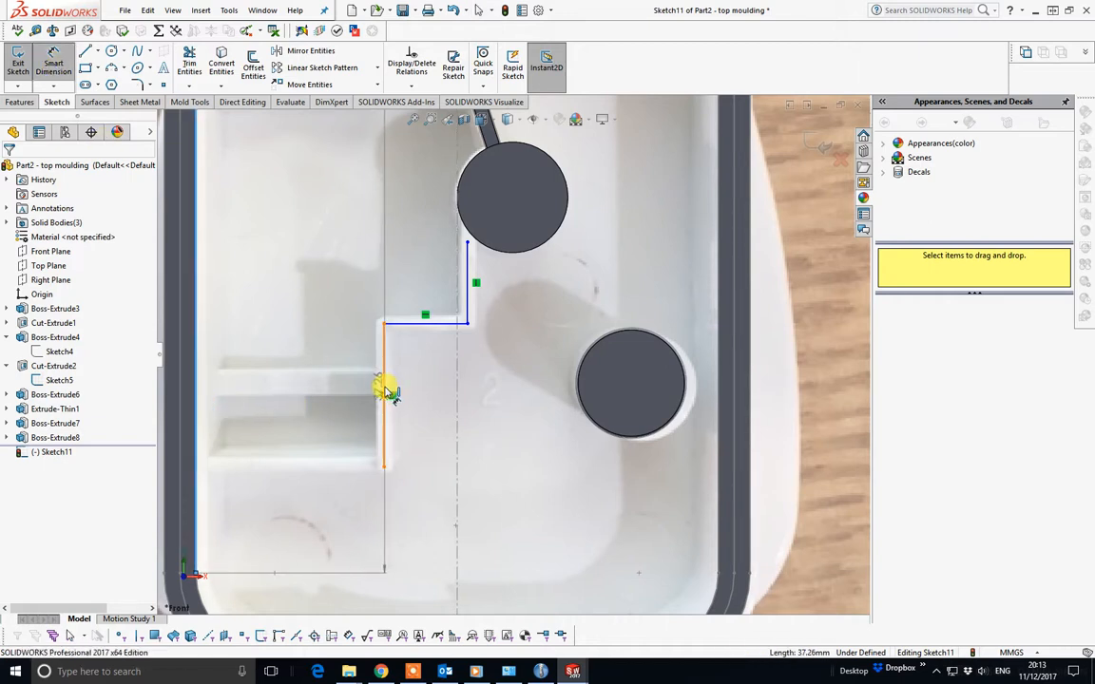
left_click(385, 388)
left_click(309, 368)
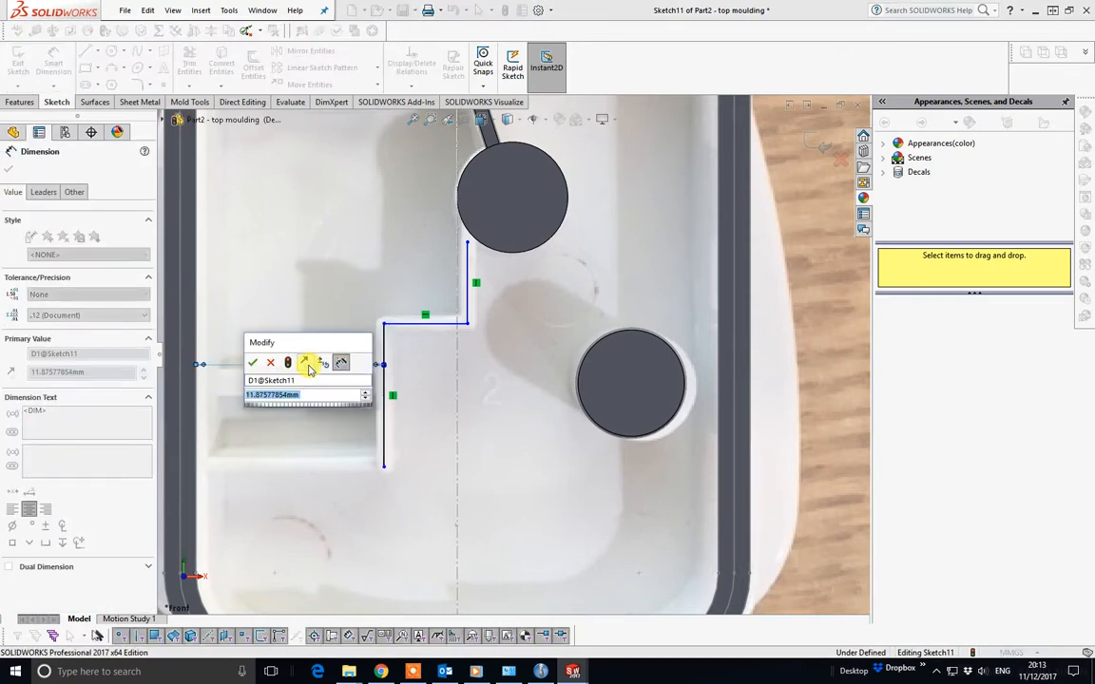
type("11.6")
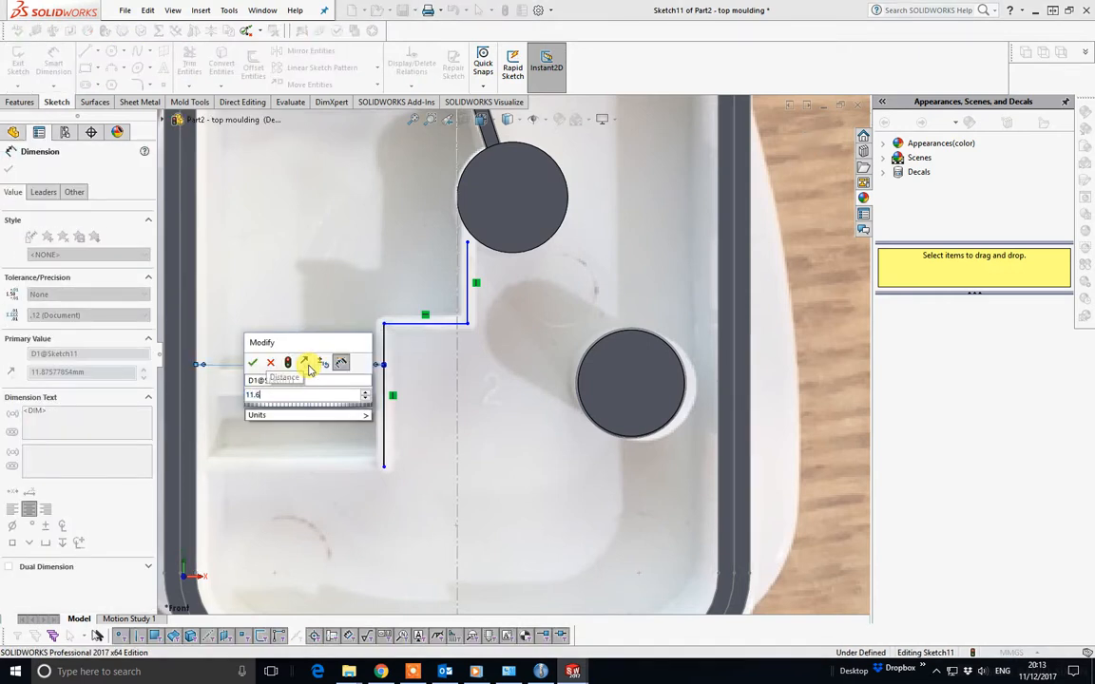
key("Return")
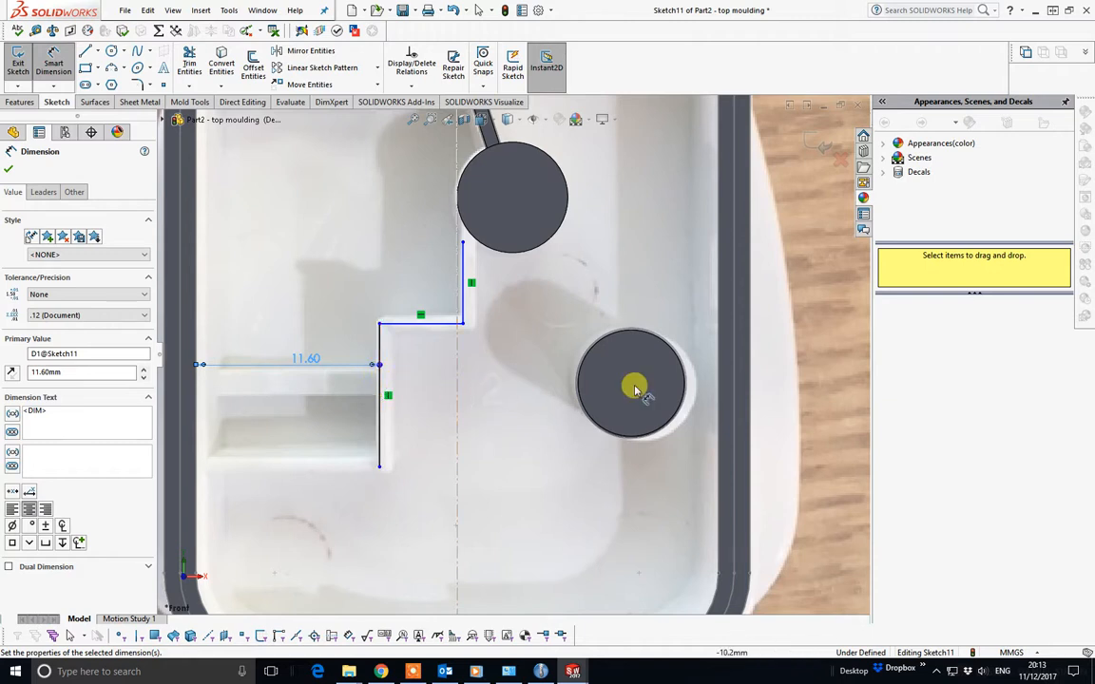
double_click(307, 362)
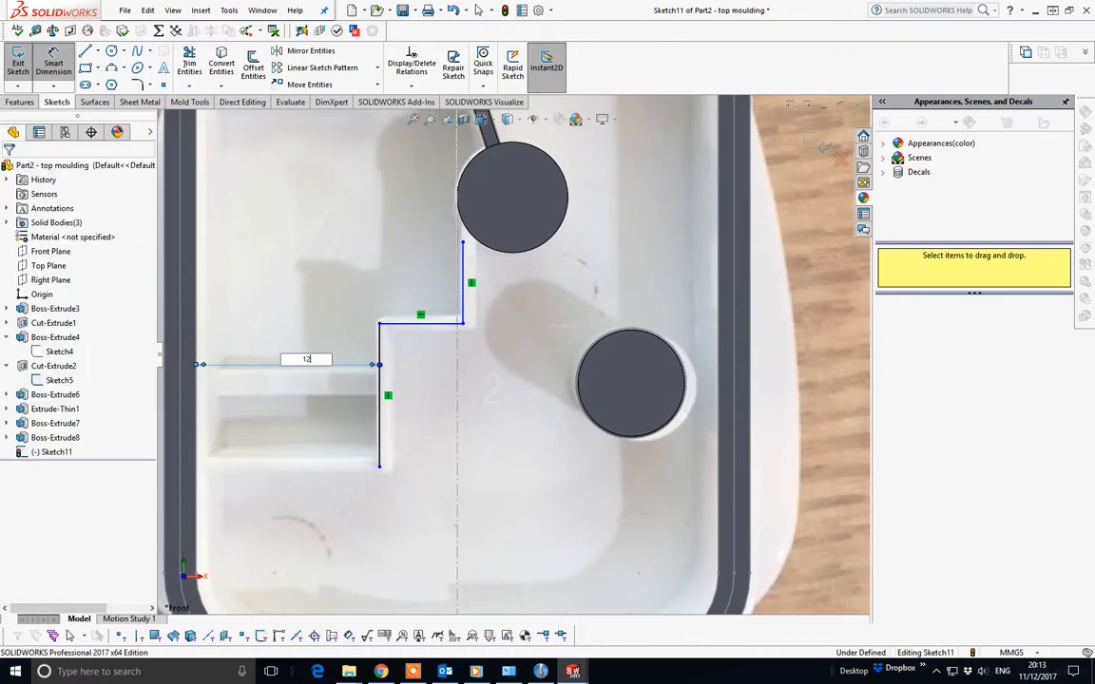
key("Return")
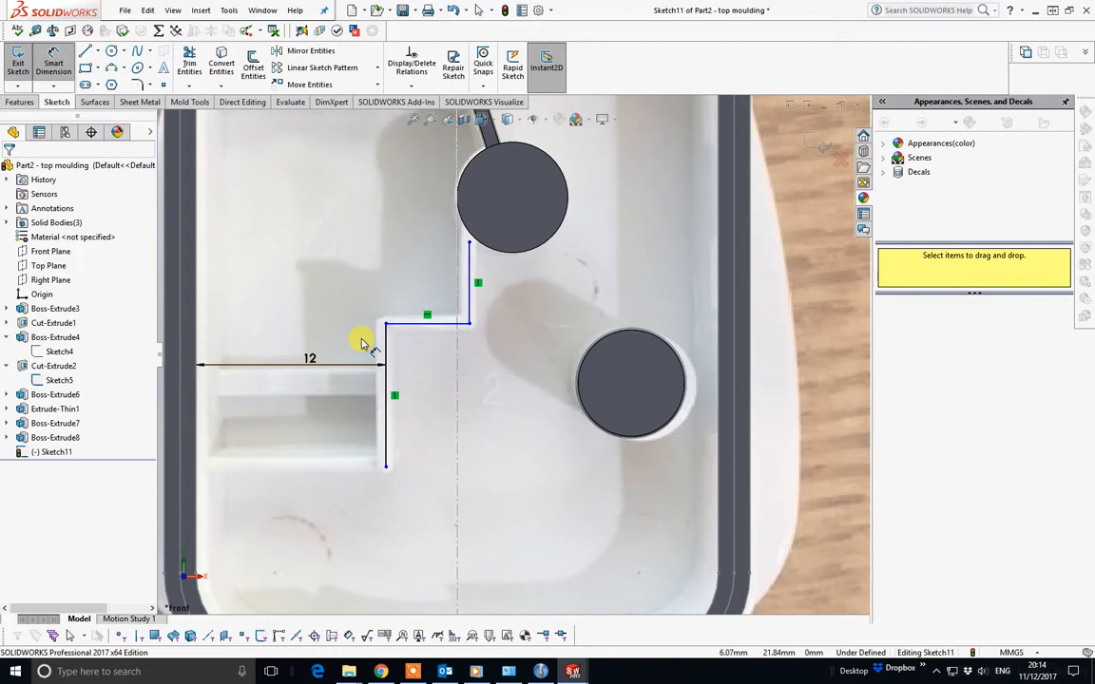
Step: Dimension the upper vertical line from the moulding's left inner wall edge, trying 16 mm and settling on 17 mm
left_click(468, 242)
left_click(226, 243)
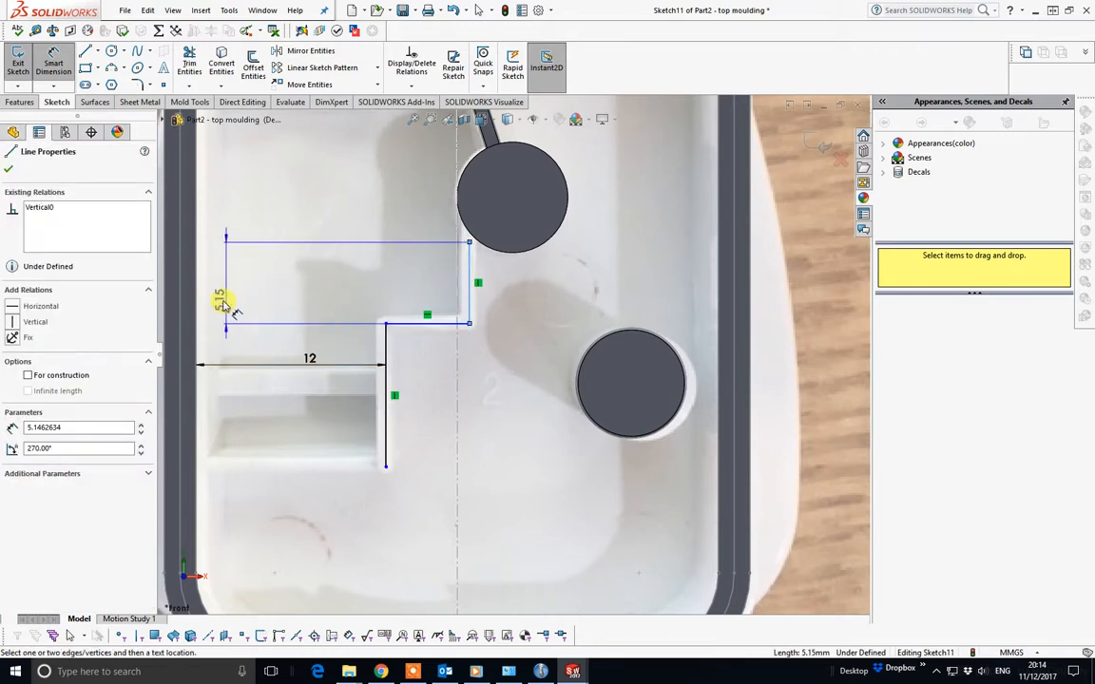
left_click(196, 308)
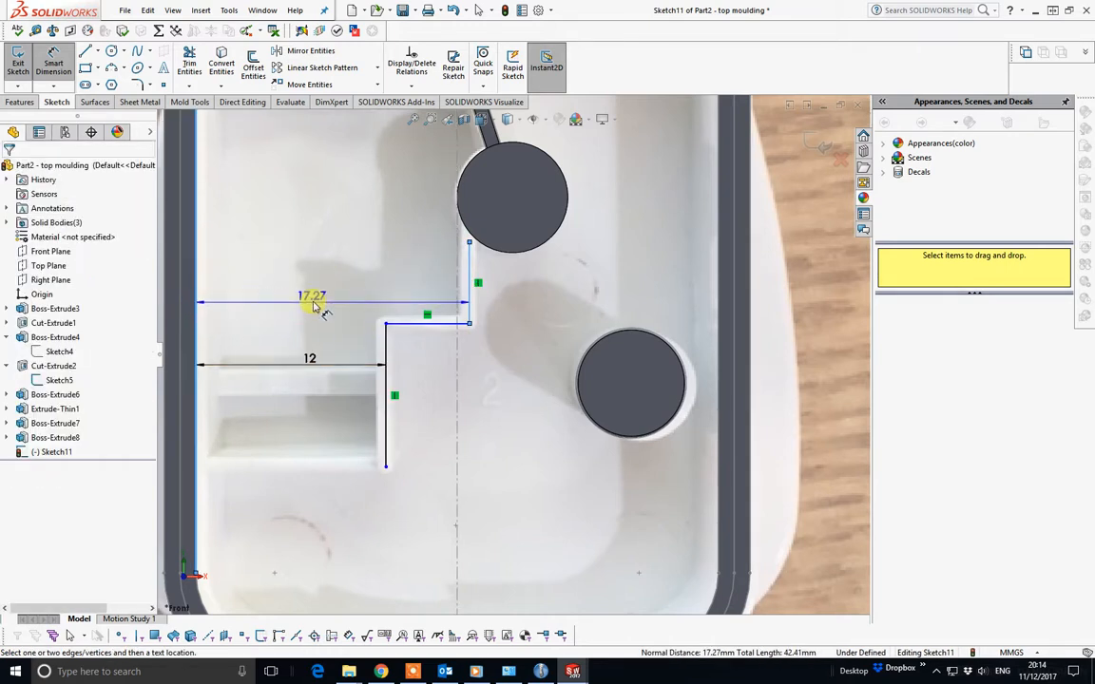
left_click(315, 300)
type("16")
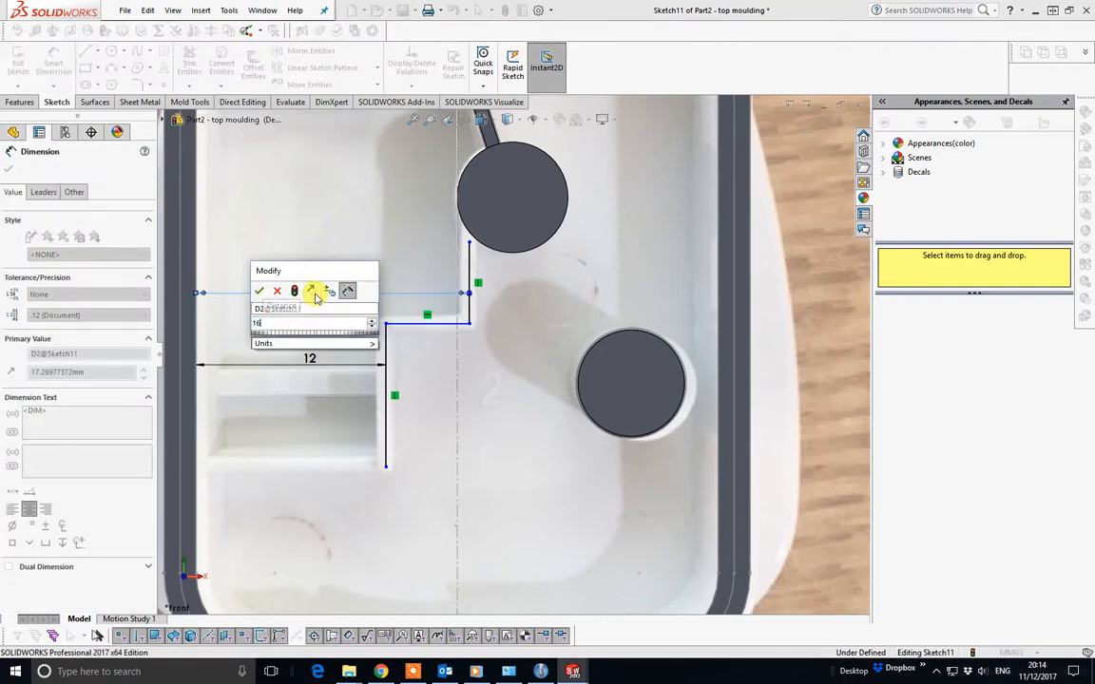
key("Return")
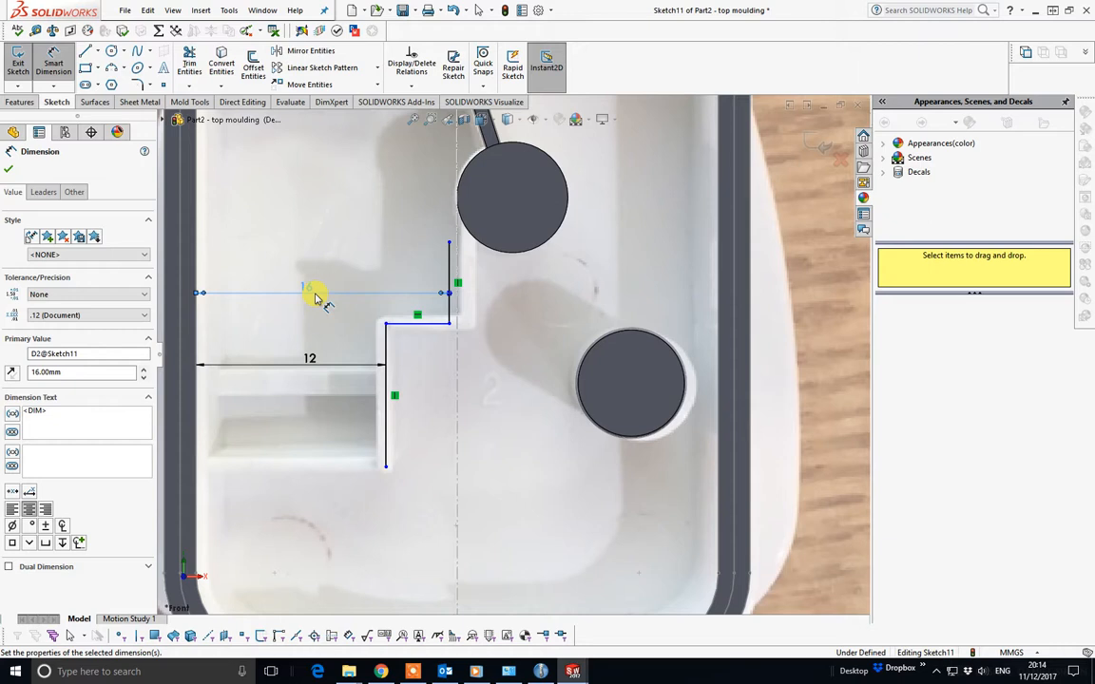
left_click(307, 292)
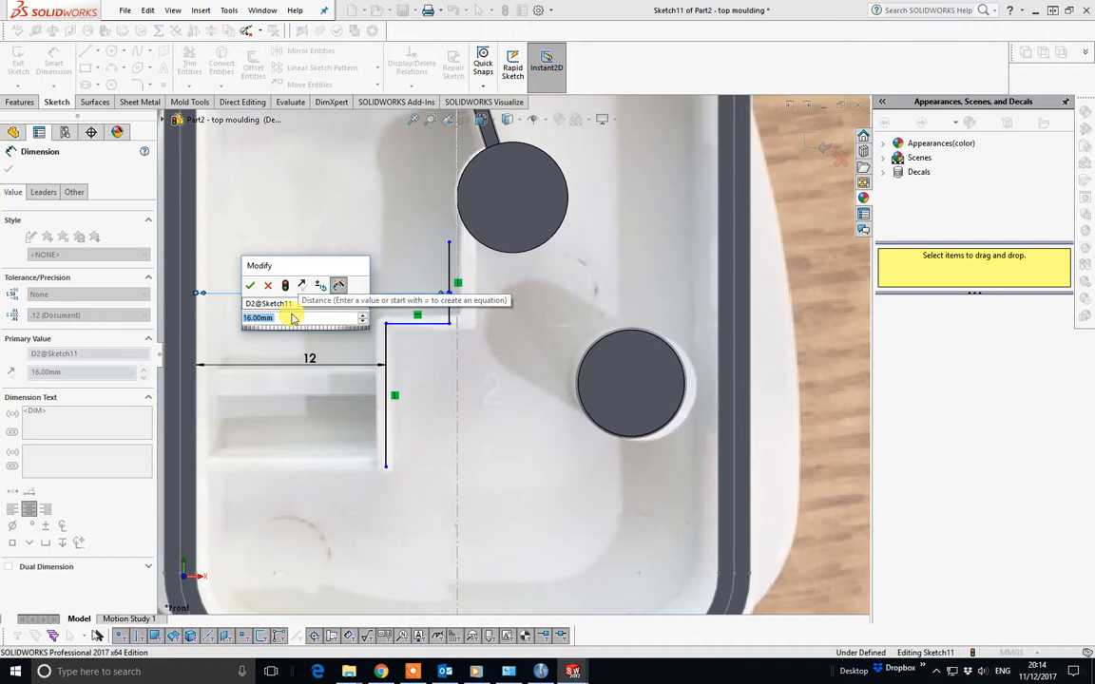
type("17")
key("Return")
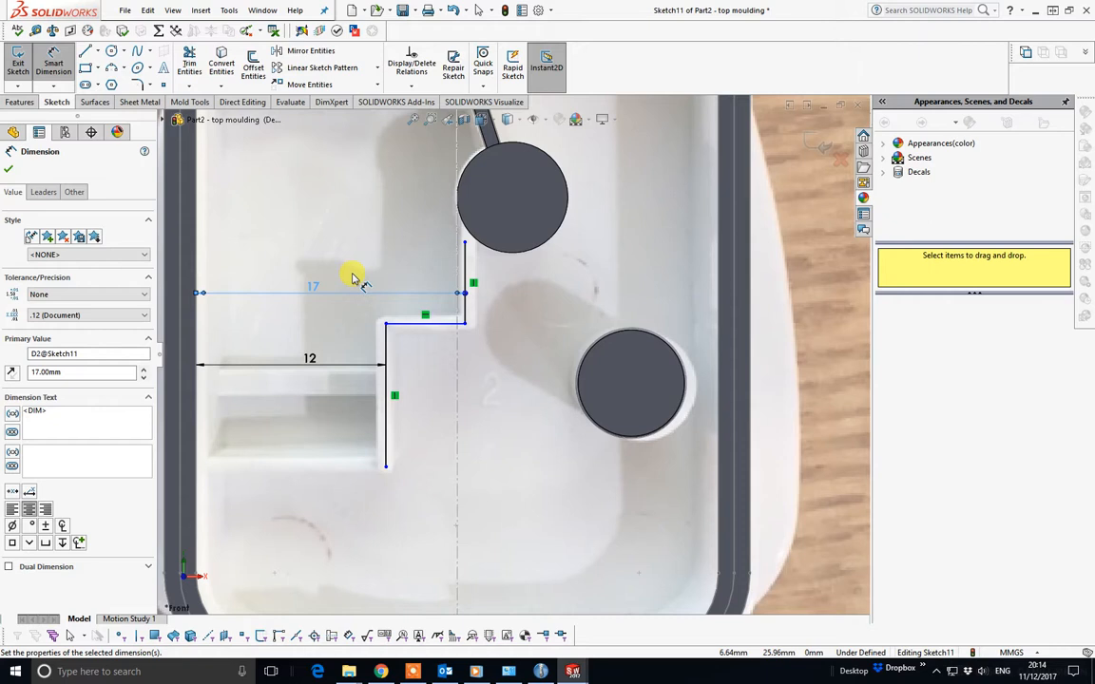
Step: Dimension the height of the horizontal step line above the moulding's bottom inner wall edge, trying 20 mm and settling on 20.5 mm
scroll(472, 425, "up", 4)
scroll(479, 428, "down", 3)
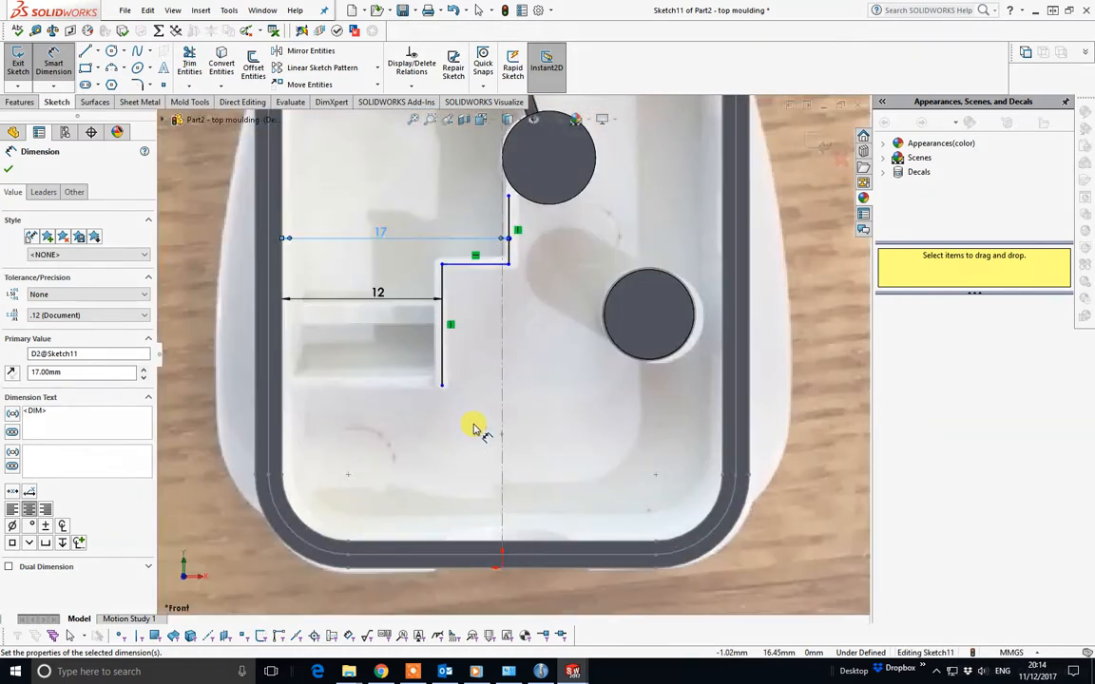
left_click(465, 542)
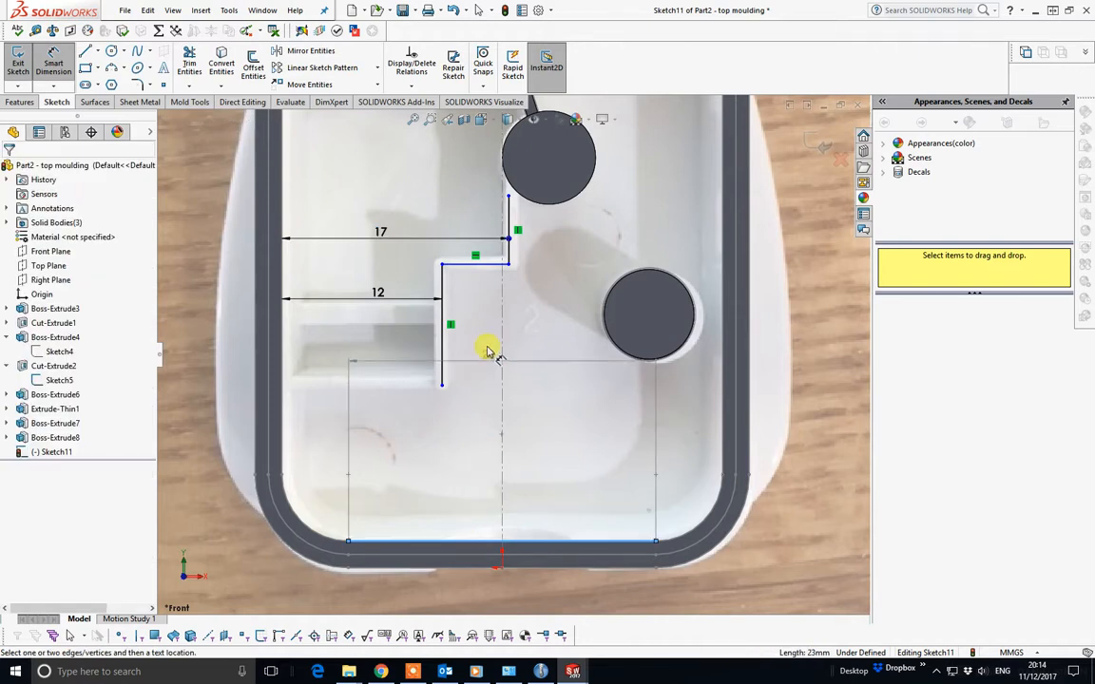
left_click(487, 266)
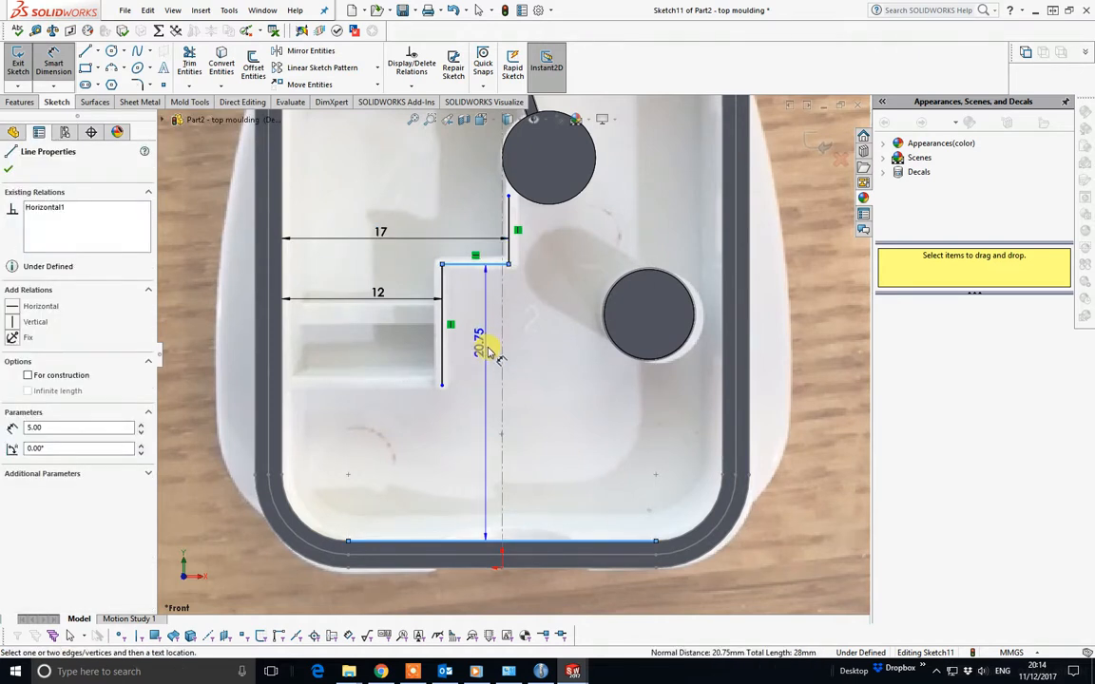
left_click(485, 382)
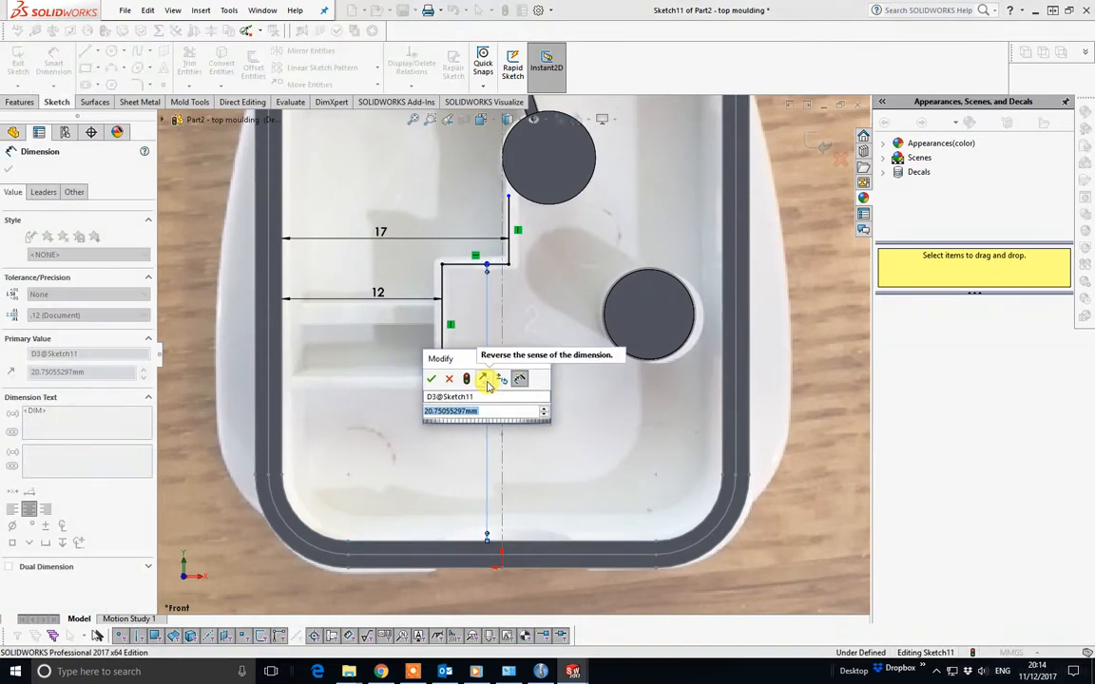
key("Return")
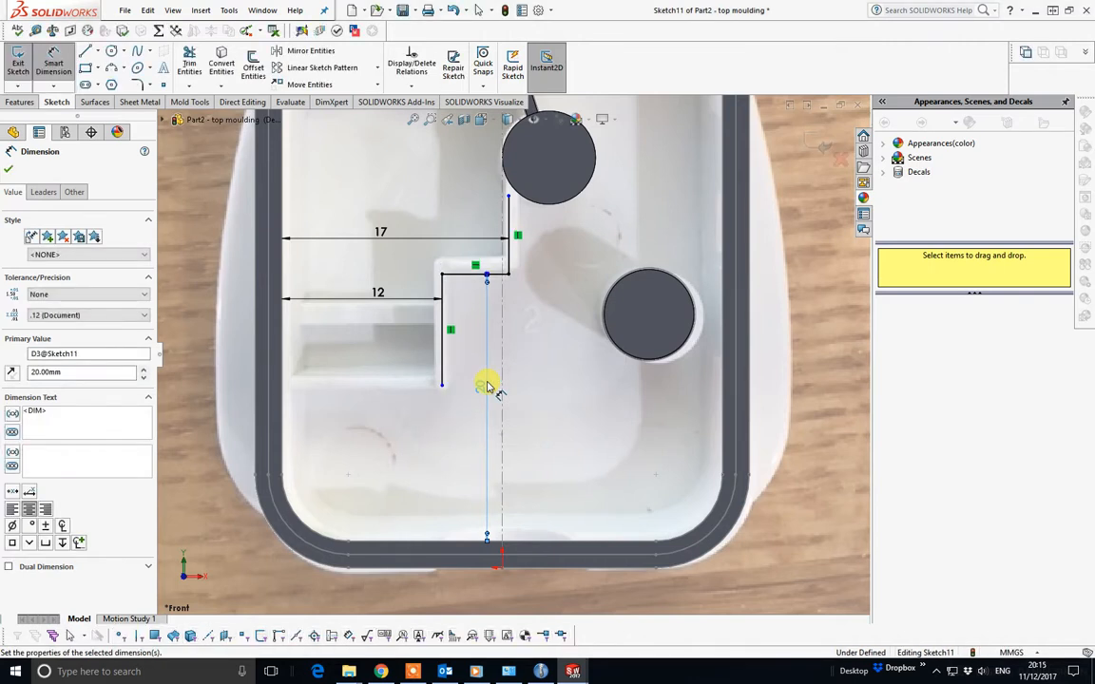
left_click(485, 384)
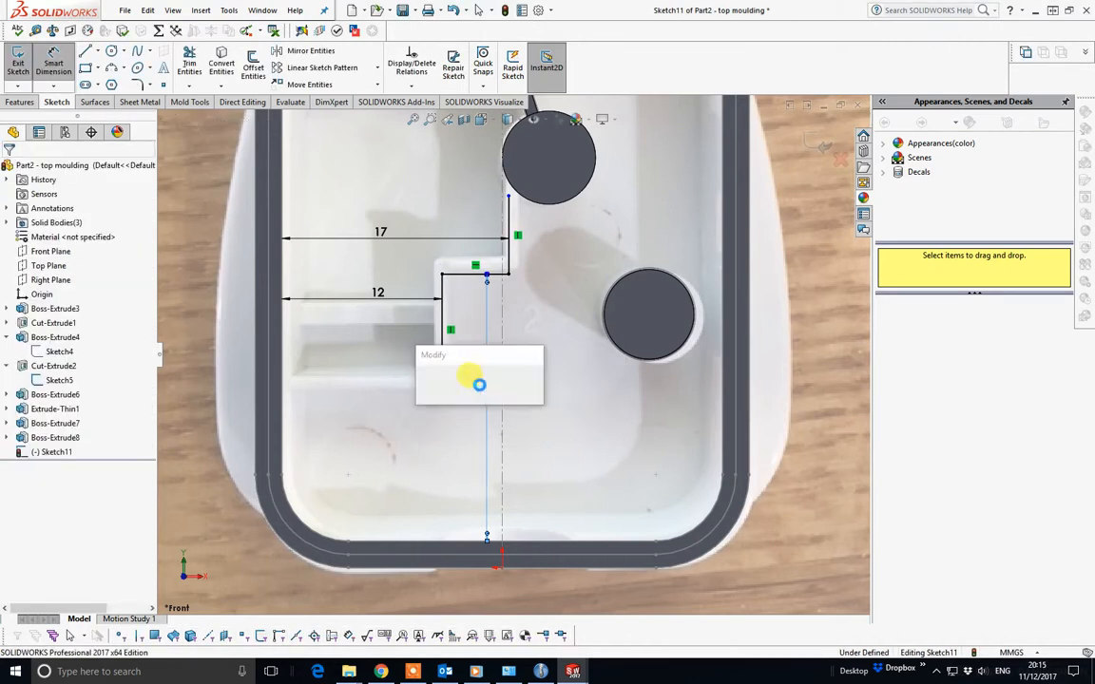
type("20.5")
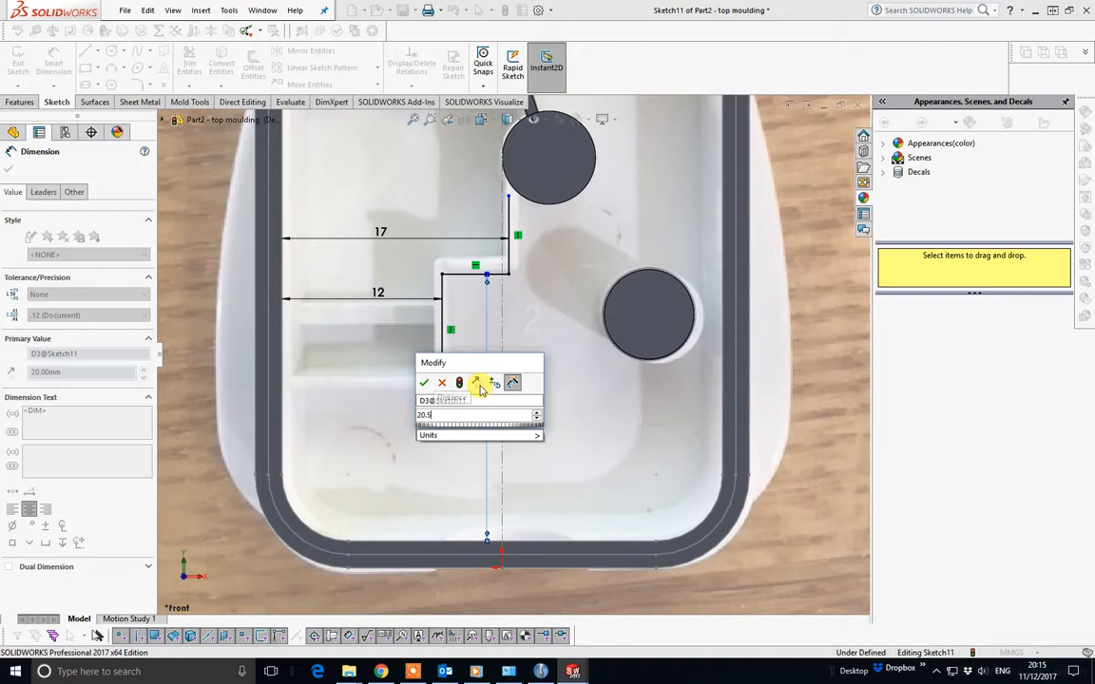
key("Return")
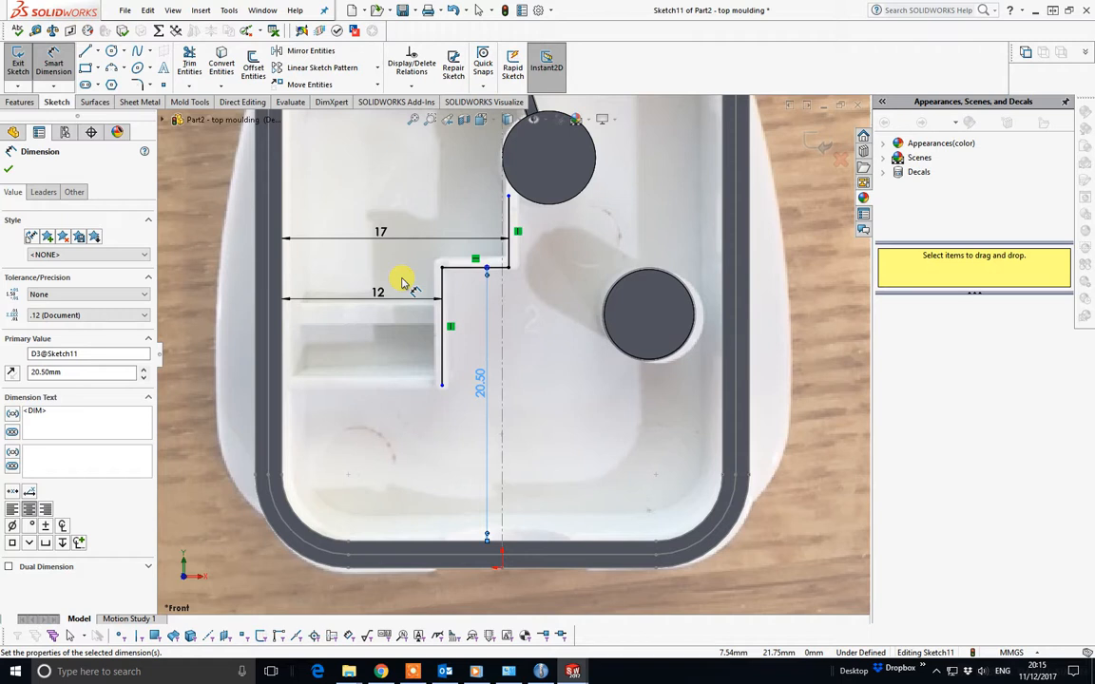
Step: Dimension the lower vertical line's length as 10 mm
left_click(443, 369)
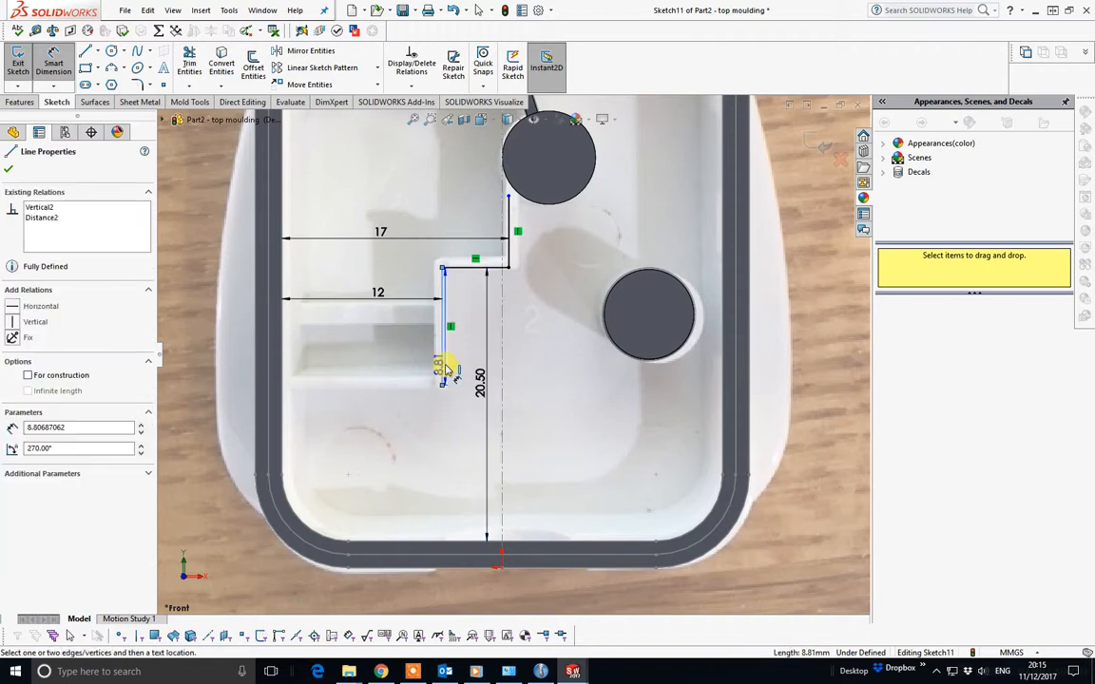
left_click(548, 344)
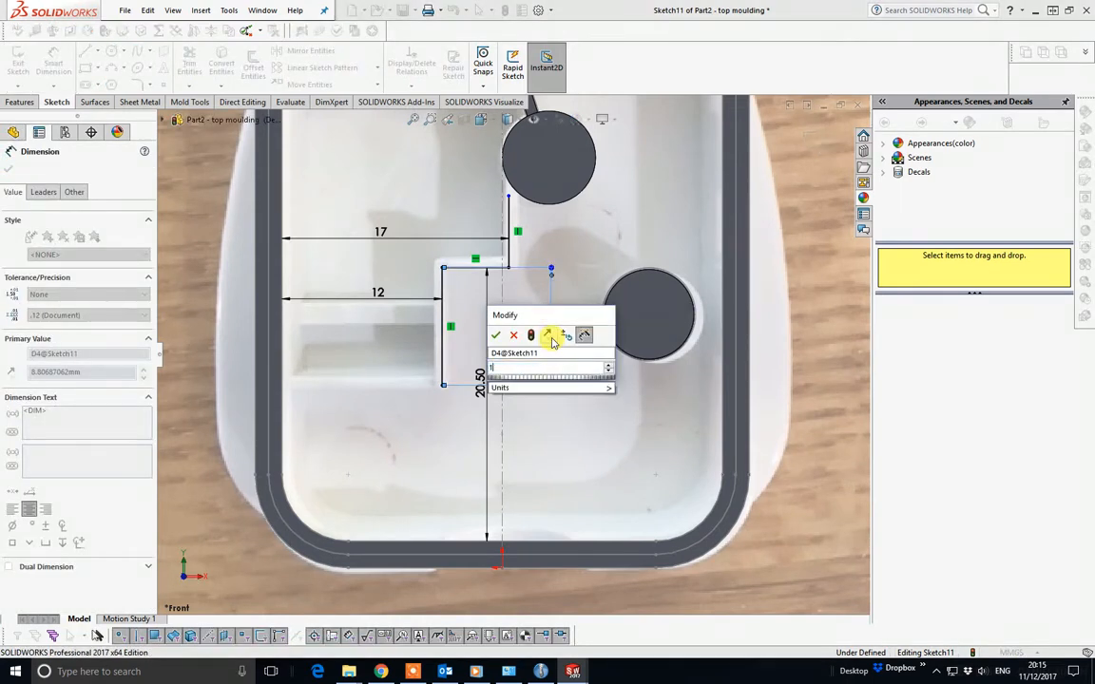
key("Return")
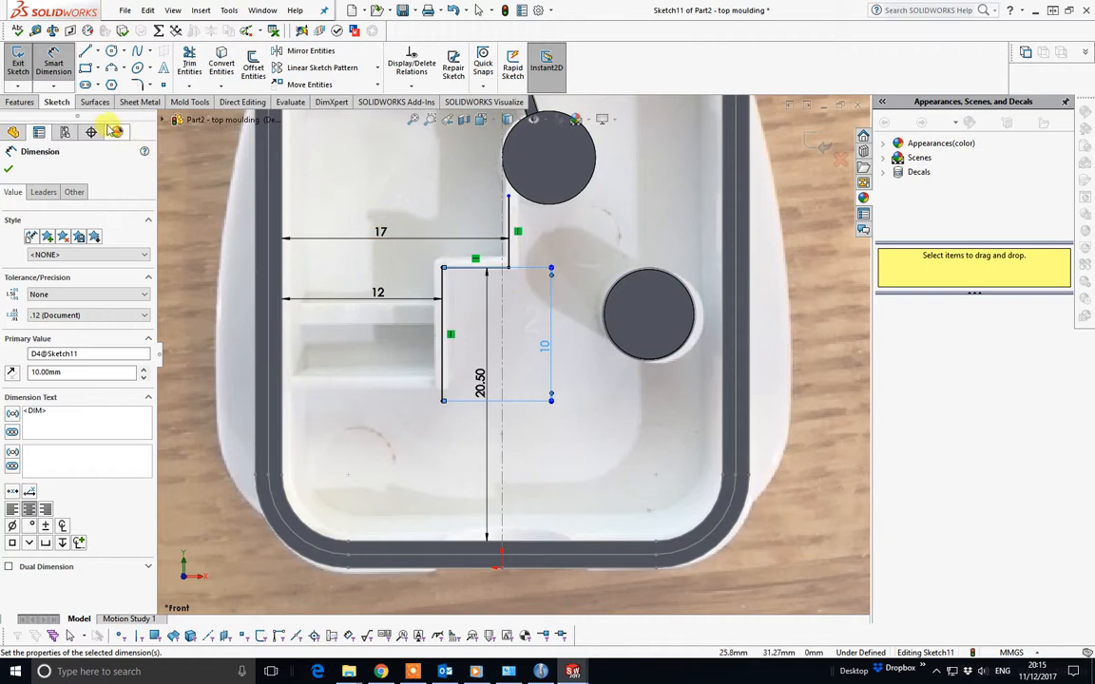
Step: Try to extend the upper vertical line of the stepped wall sketch to the middle boss
left_click(8, 169)
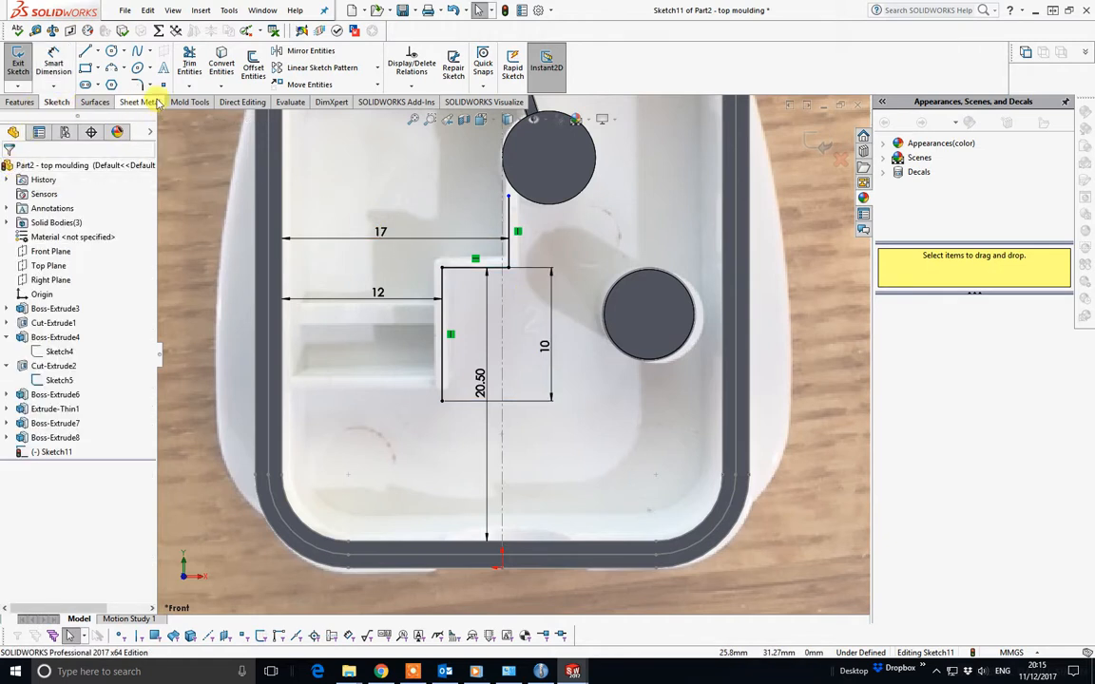
left_click(189, 85)
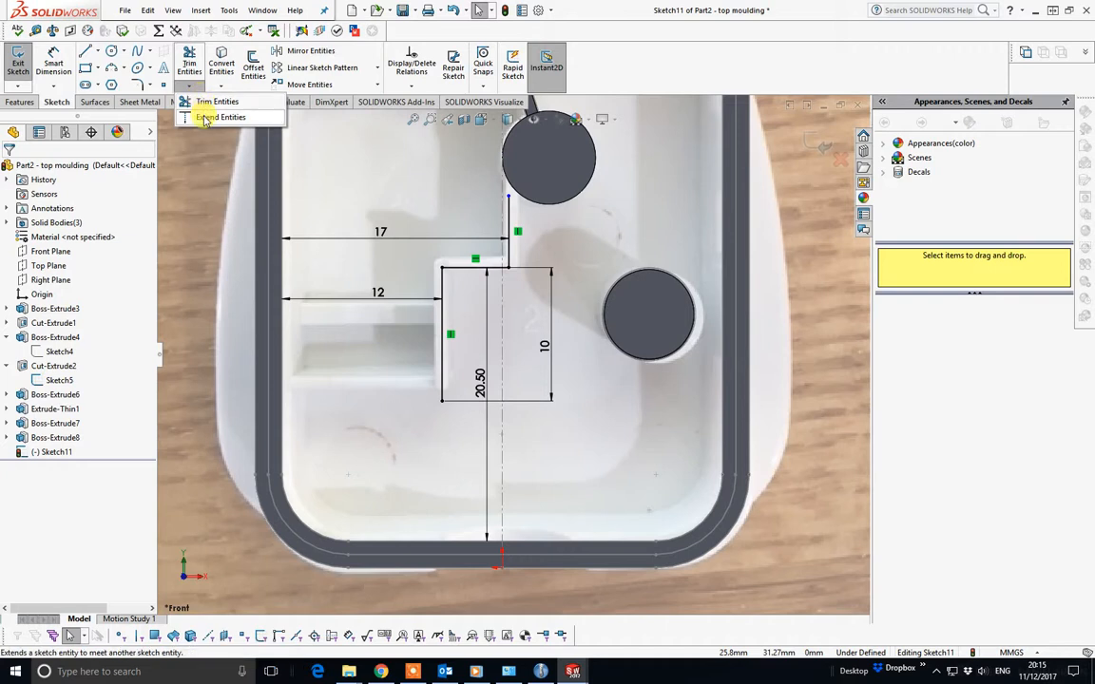
left_click(204, 118)
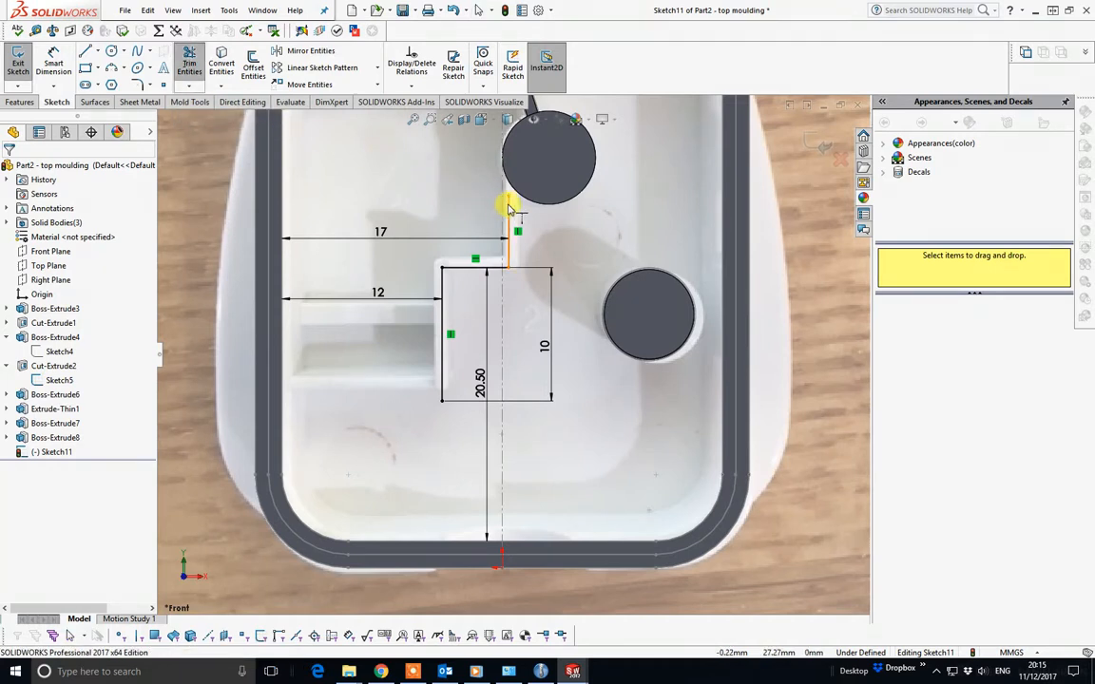
left_click(508, 205)
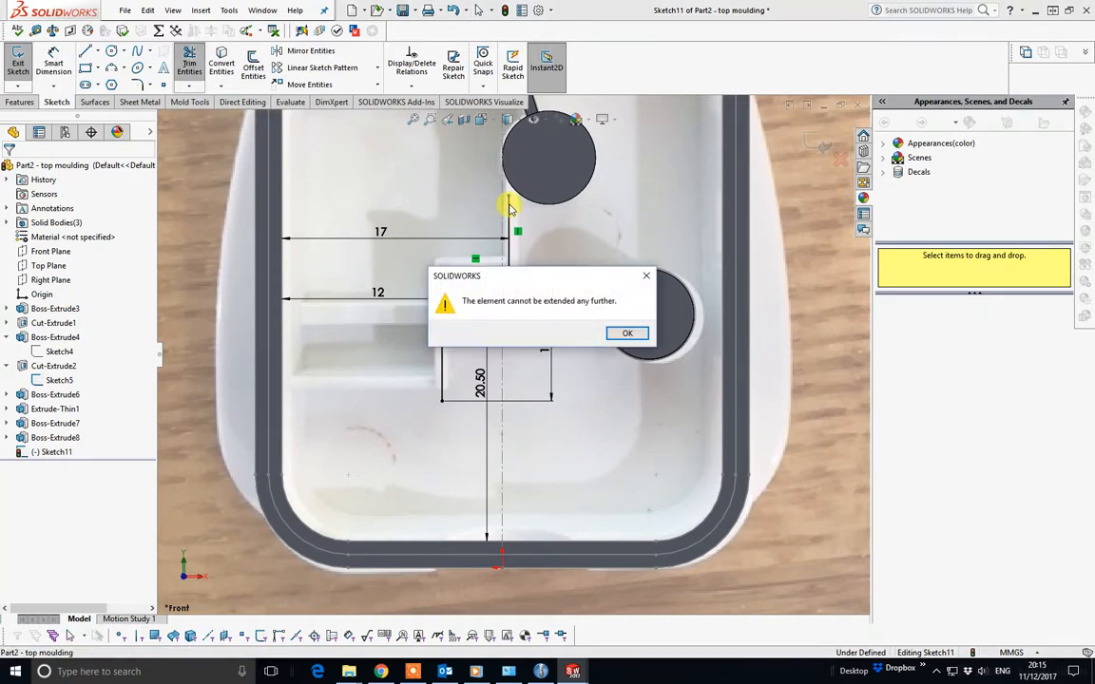
left_click(627, 332)
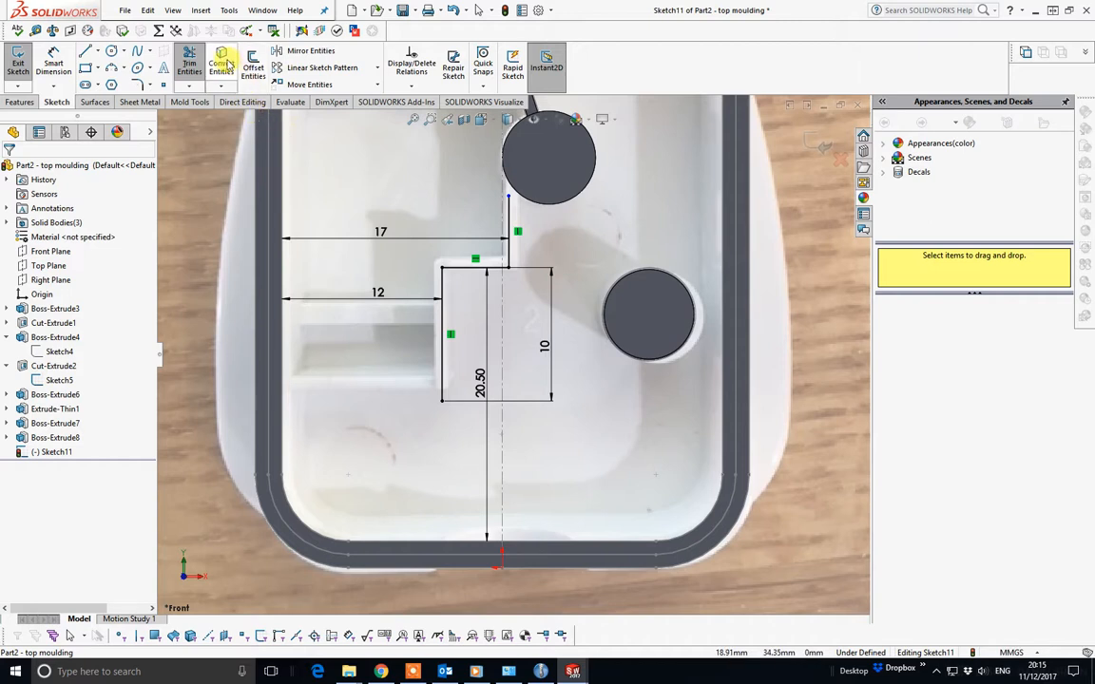
Step: Convert the middle boss's circular edge into the sketch and extend the upper vertical line to meet it
left_click(222, 63)
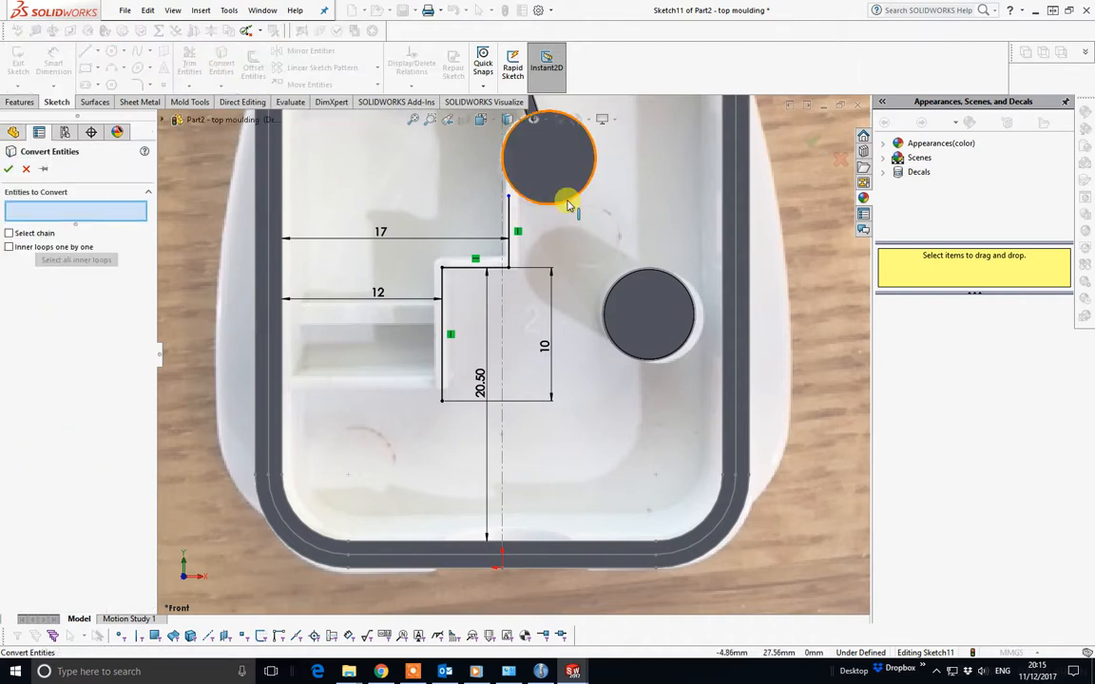
left_click(568, 201)
key("Return")
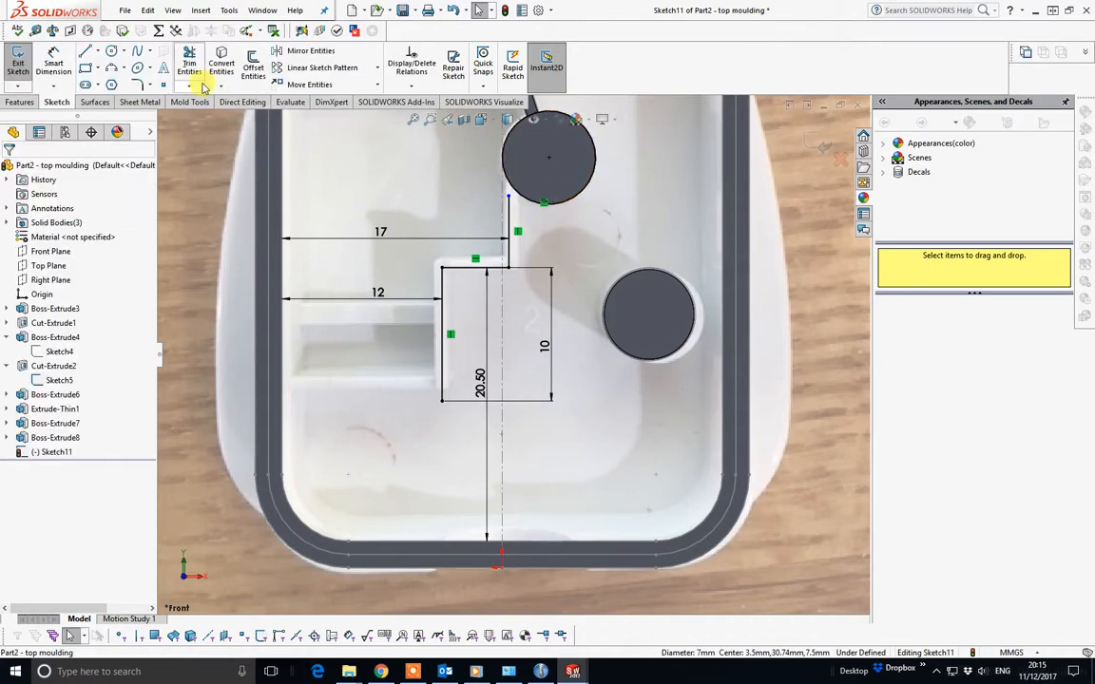
left_click(190, 85)
left_click(214, 101)
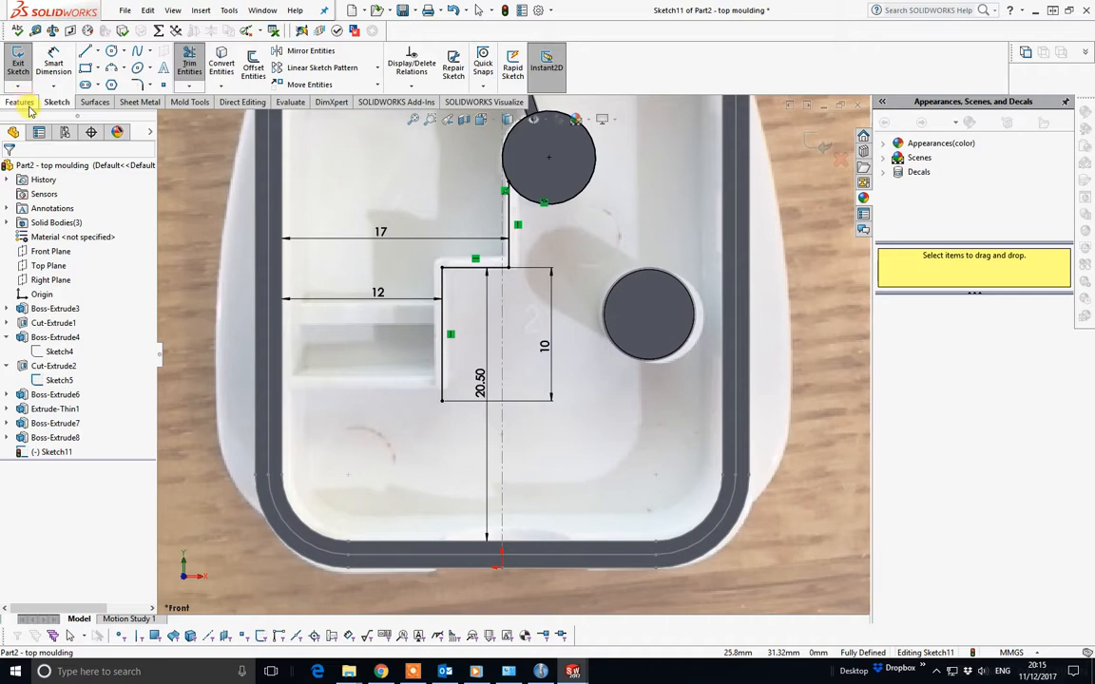
key("Escape")
Step: Delete the converted circle around the middle boss from the sketch
left_click(57, 72)
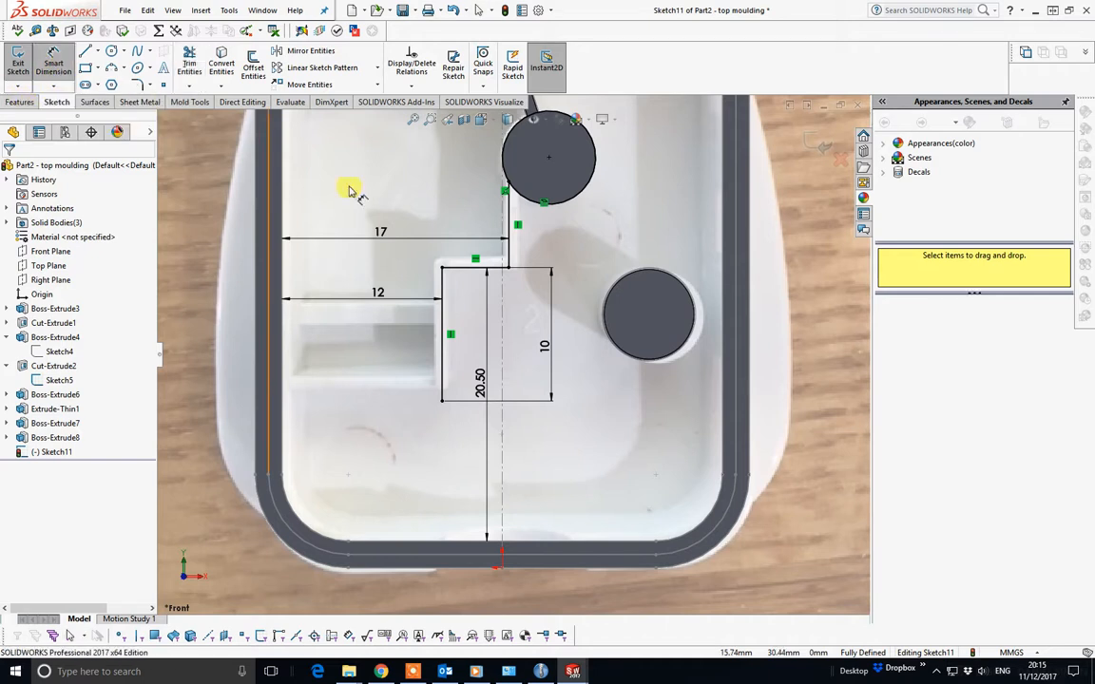
key("Escape")
left_click(581, 189)
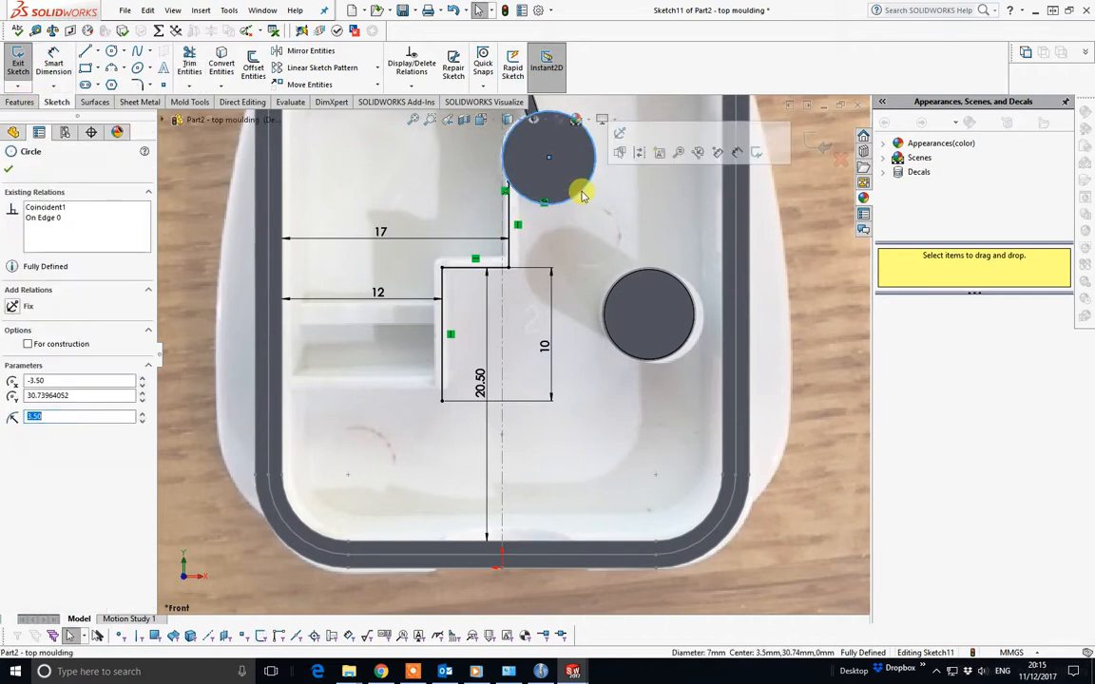
key("Delete")
Step: Dimension the length of the upper vertical line, accepting its current value
left_click(53, 63)
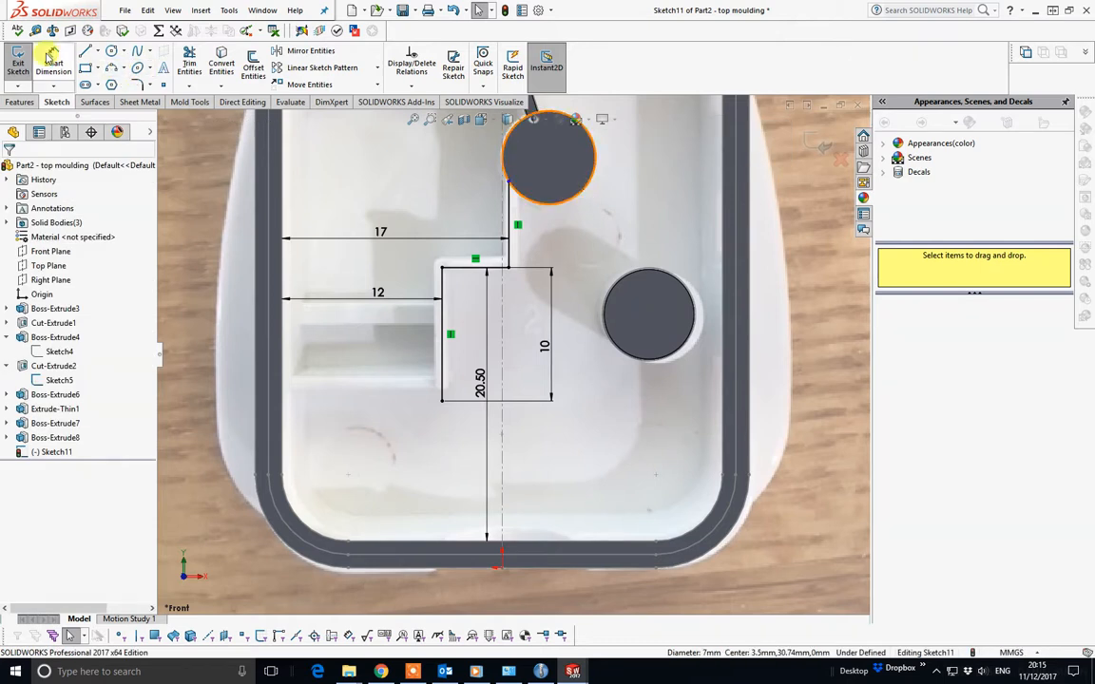
left_click(509, 214)
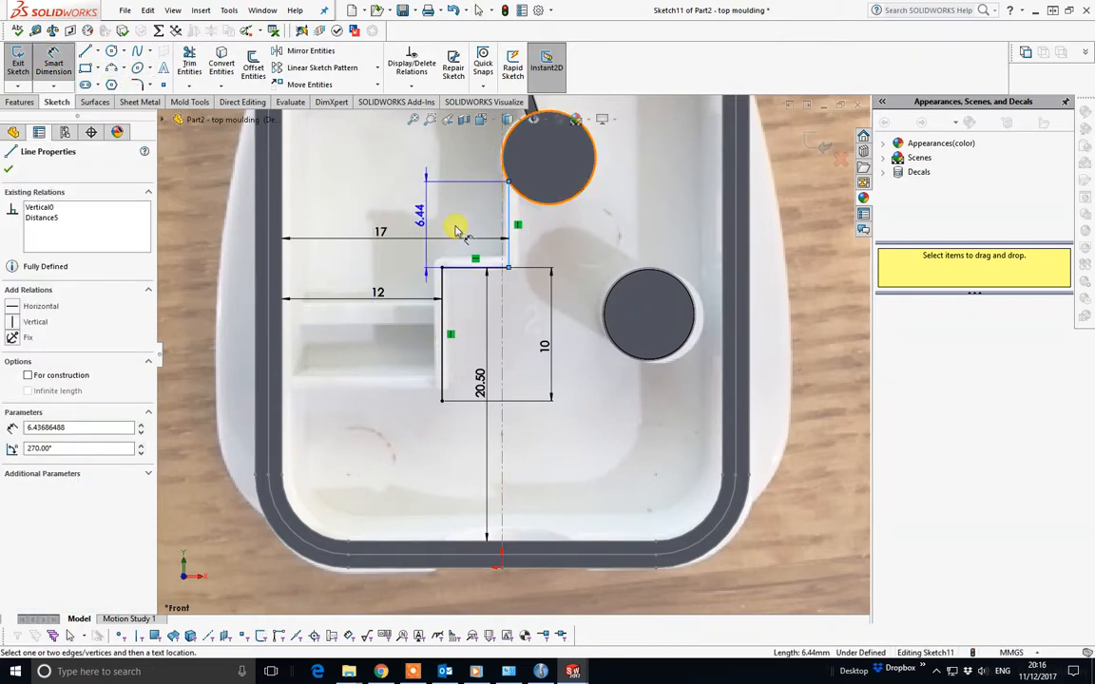
left_click(589, 254)
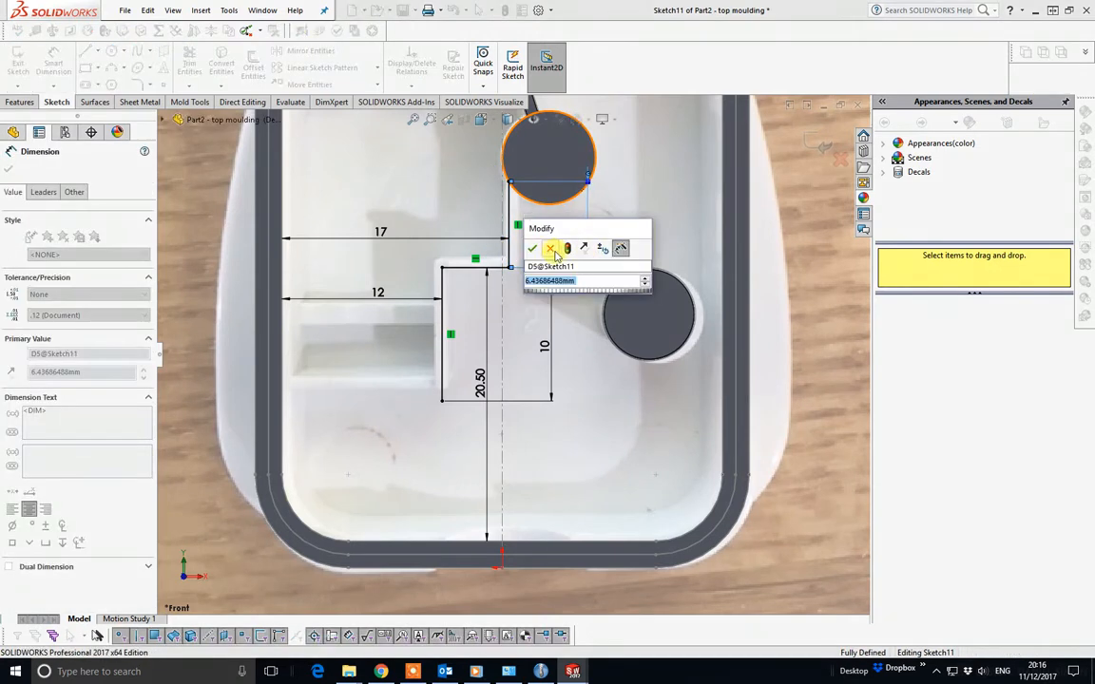
left_click(532, 249)
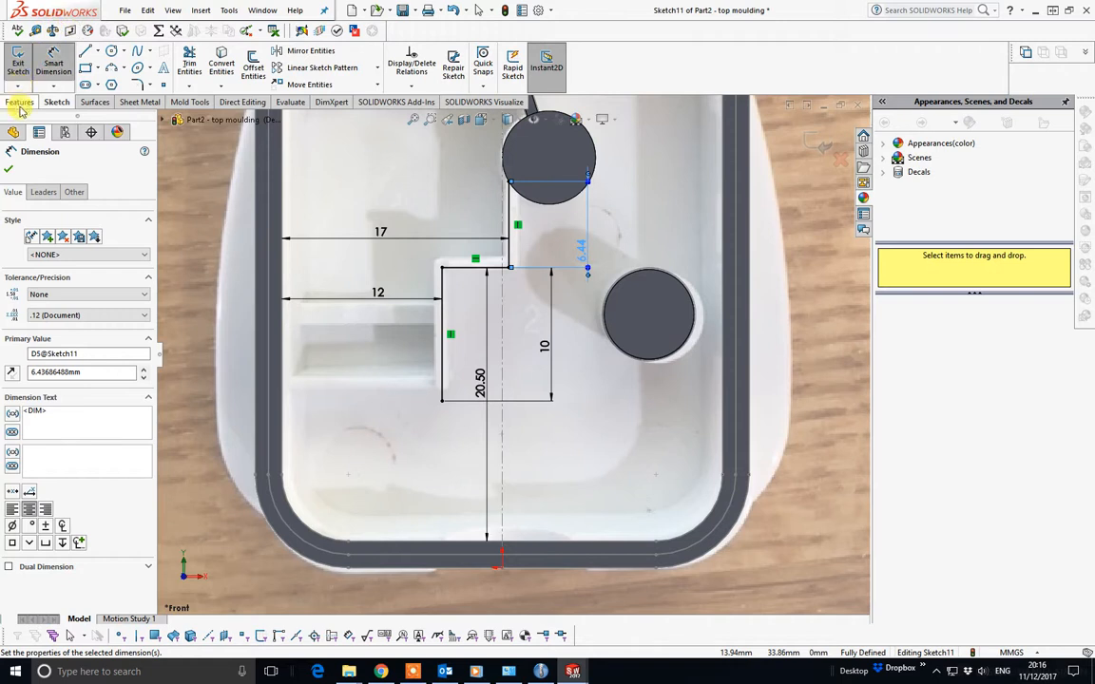
Step: Extrude the stepped line 5 mm in the reversed direction as a thin feature, mid-plane, 1 mm thick, with a 1° draft
left_click(21, 101)
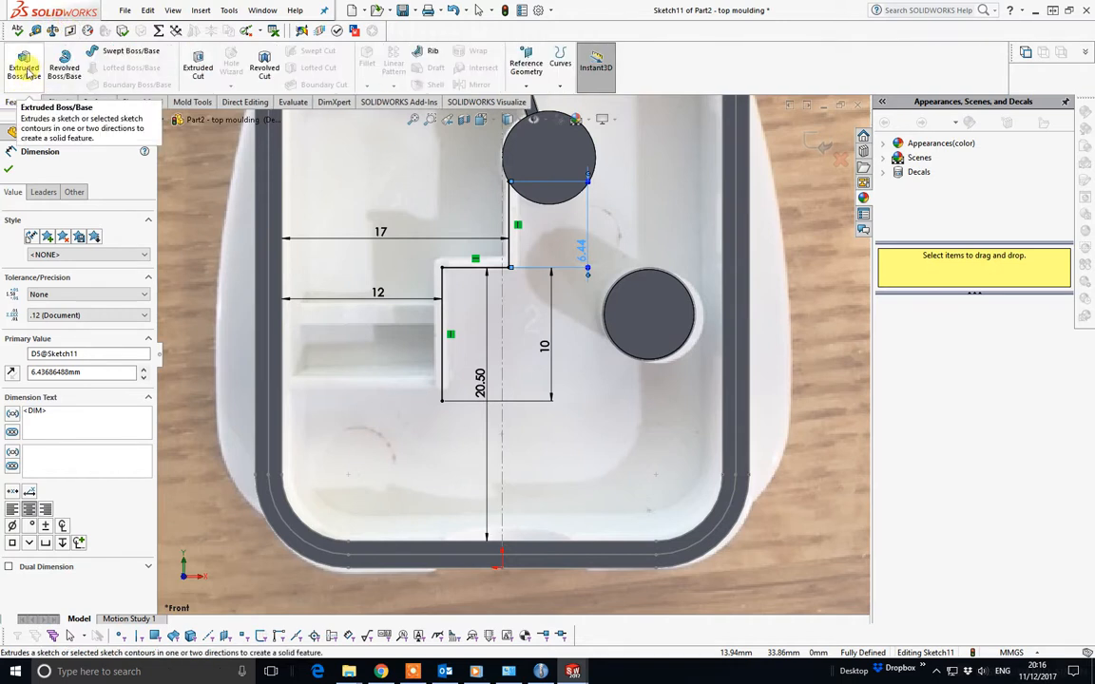
left_click(25, 66)
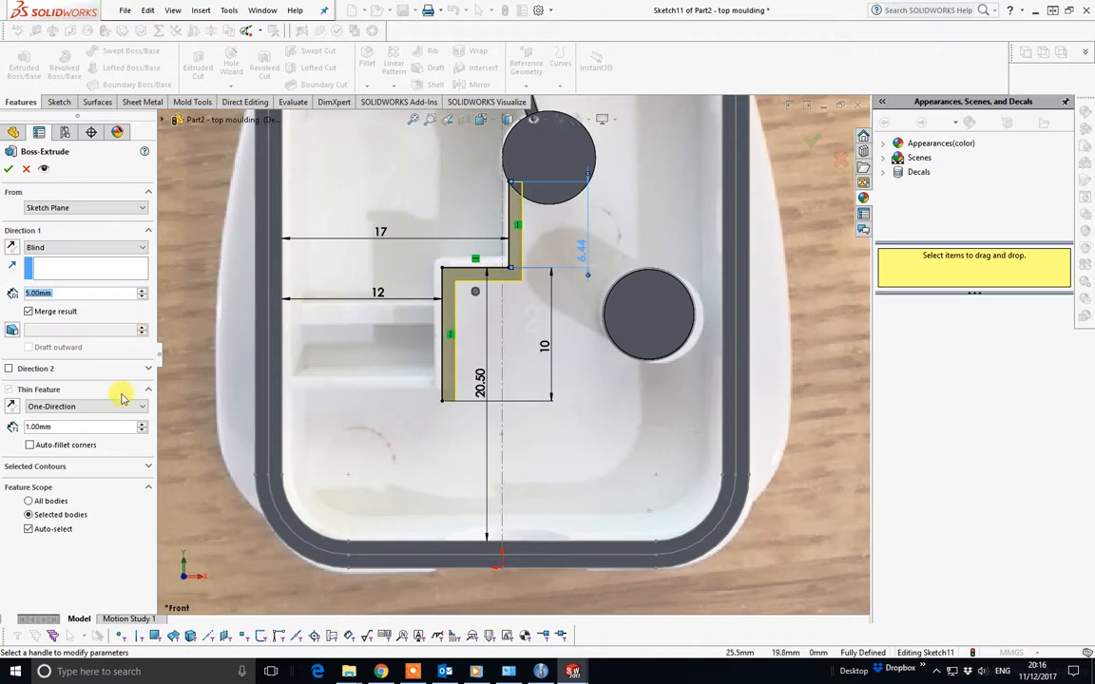
left_click(148, 407)
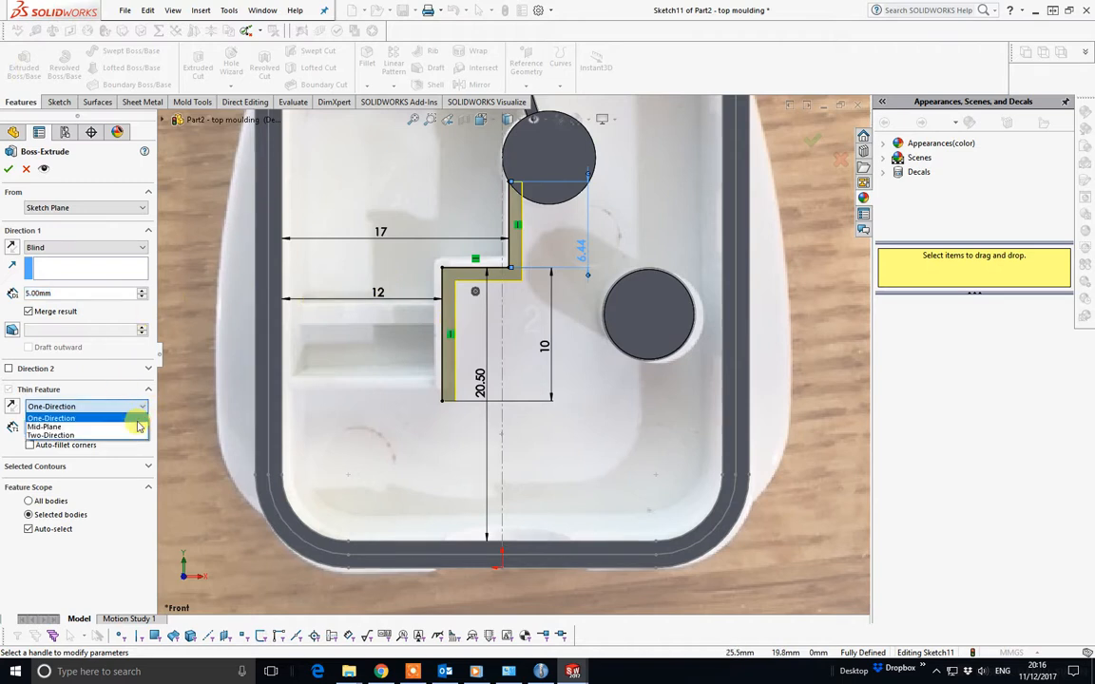
left_click(139, 418)
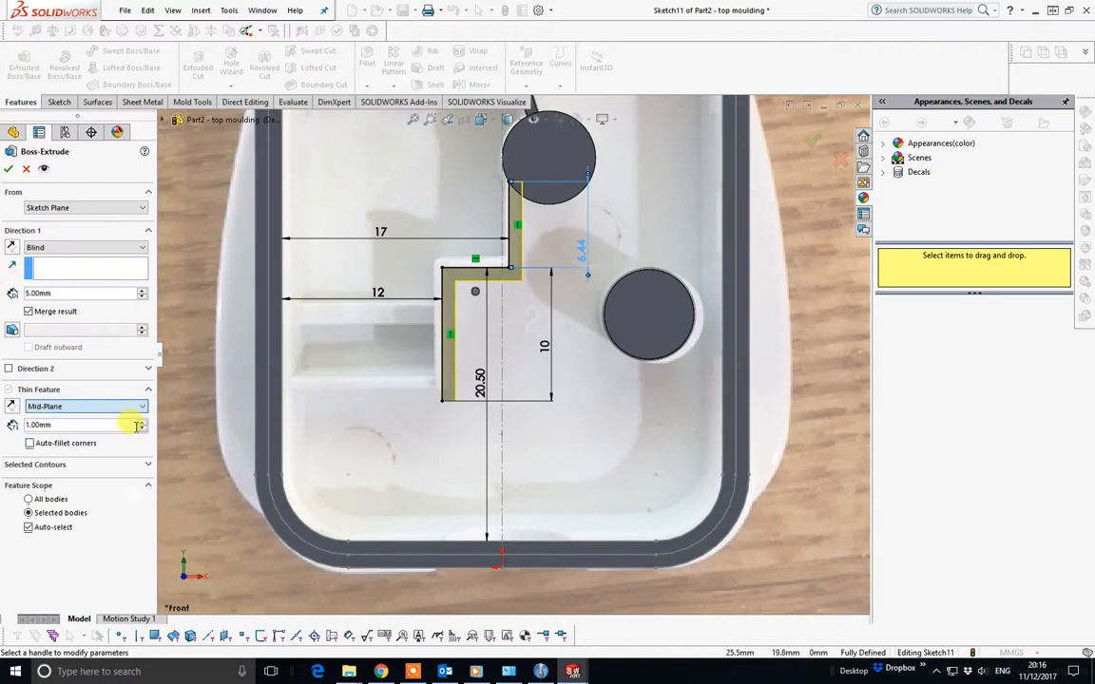
left_click(12, 329)
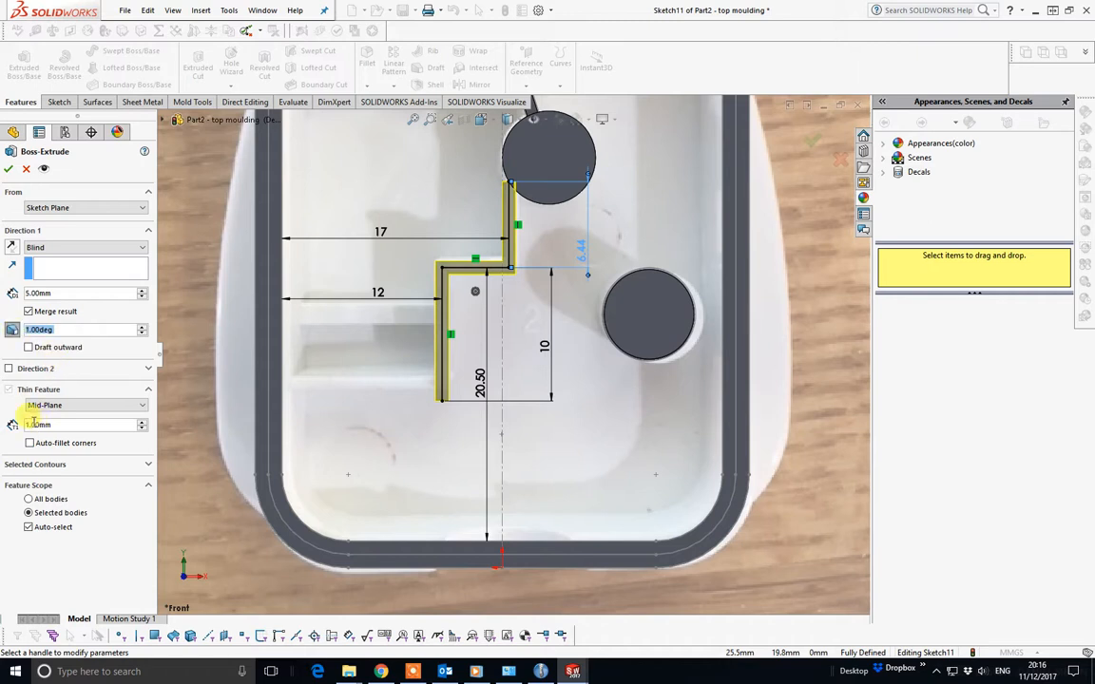
middle_click_drag(493, 463, 491, 365)
scroll(491, 313, "up", 5)
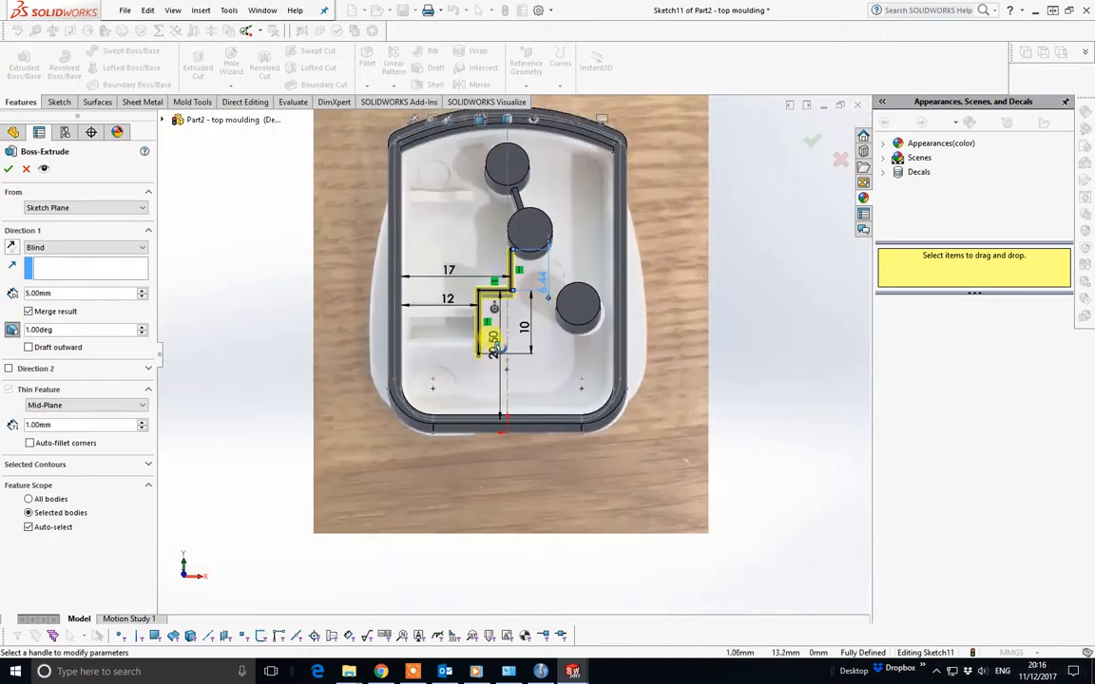
mouse_move(491, 304)
middle_mouse_down()
mouse_move(488, 269)
mouse_move(506, 216)
mouse_move(494, 233)
middle_mouse_up()
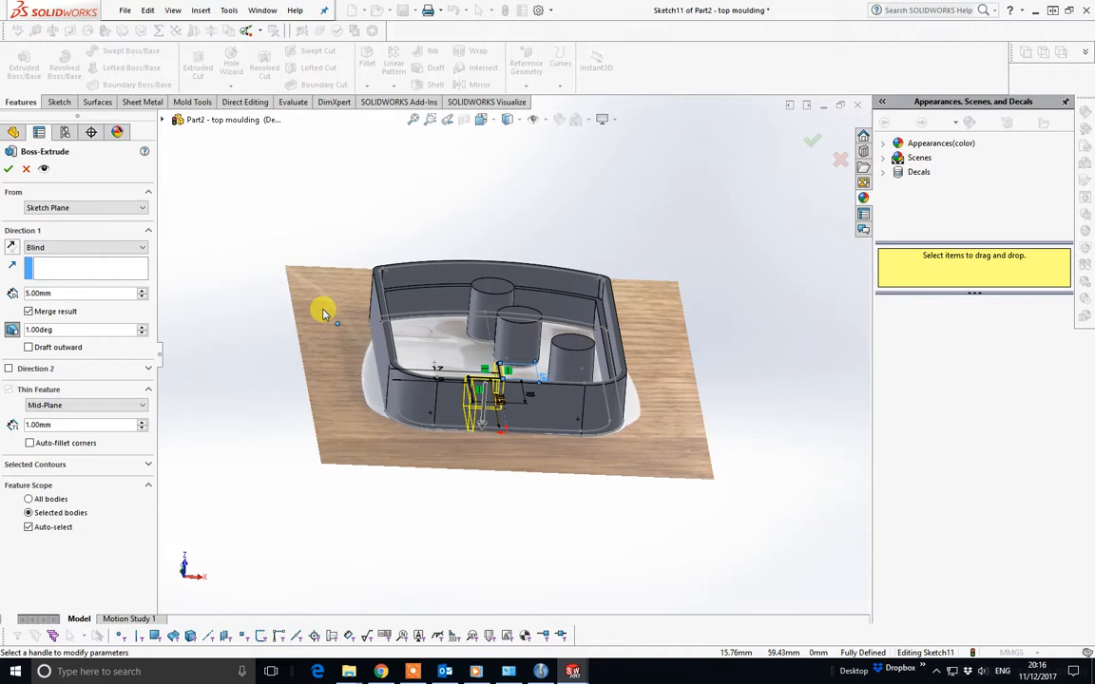
left_click(11, 248)
middle_click_drag(354, 354, 501, 492)
scroll(530, 228, "down", 5)
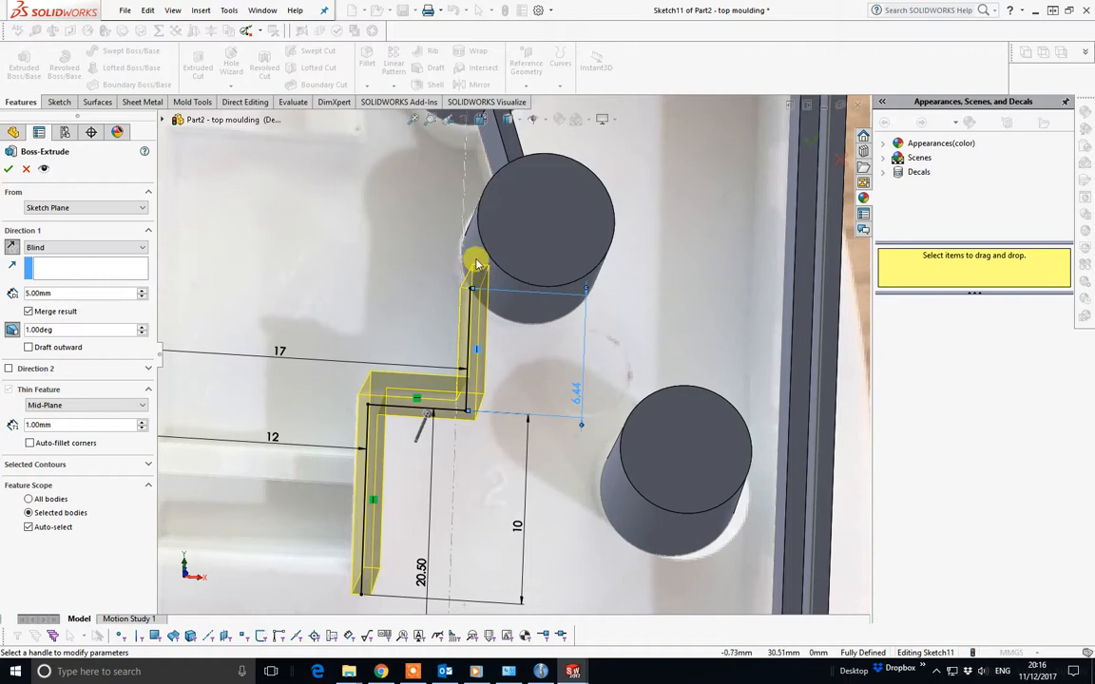
left_click(8, 168)
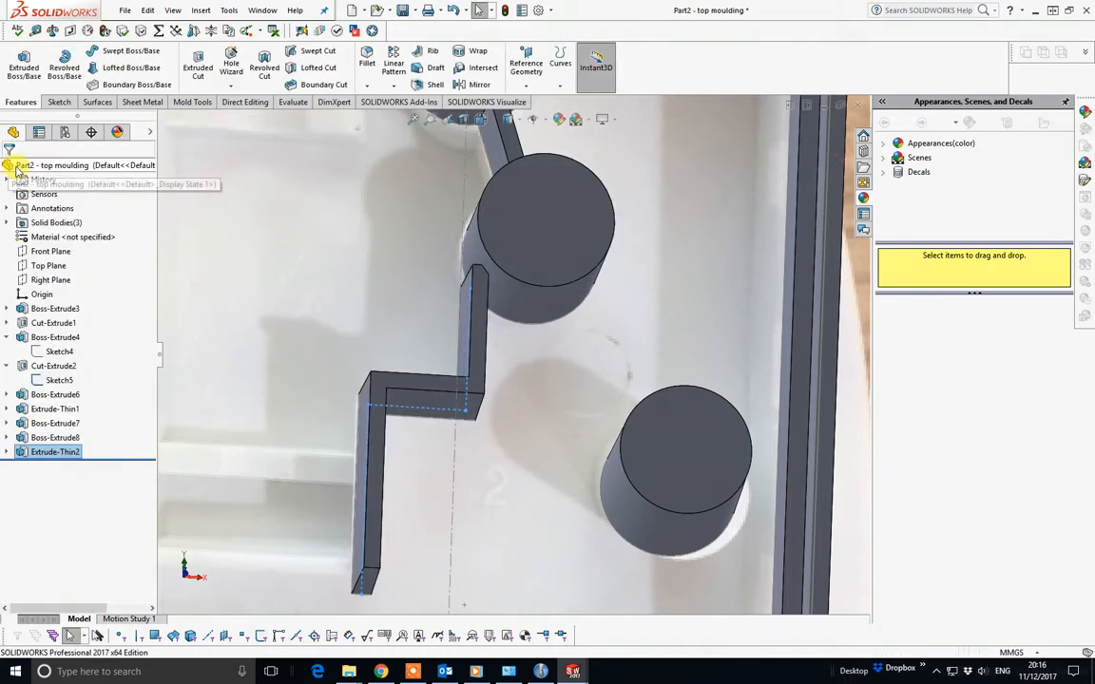
Step: Sketch on the stepped wall's end face beside the middle boss, converting the face's outline into sketch entities
scroll(468, 283, "down", 3)
mouse_move(467, 283)
middle_mouse_down()
mouse_move(543, 276)
mouse_move(569, 398)
mouse_move(429, 360)
mouse_move(475, 324)
mouse_move(496, 407)
mouse_move(501, 362)
mouse_move(513, 371)
middle_mouse_up()
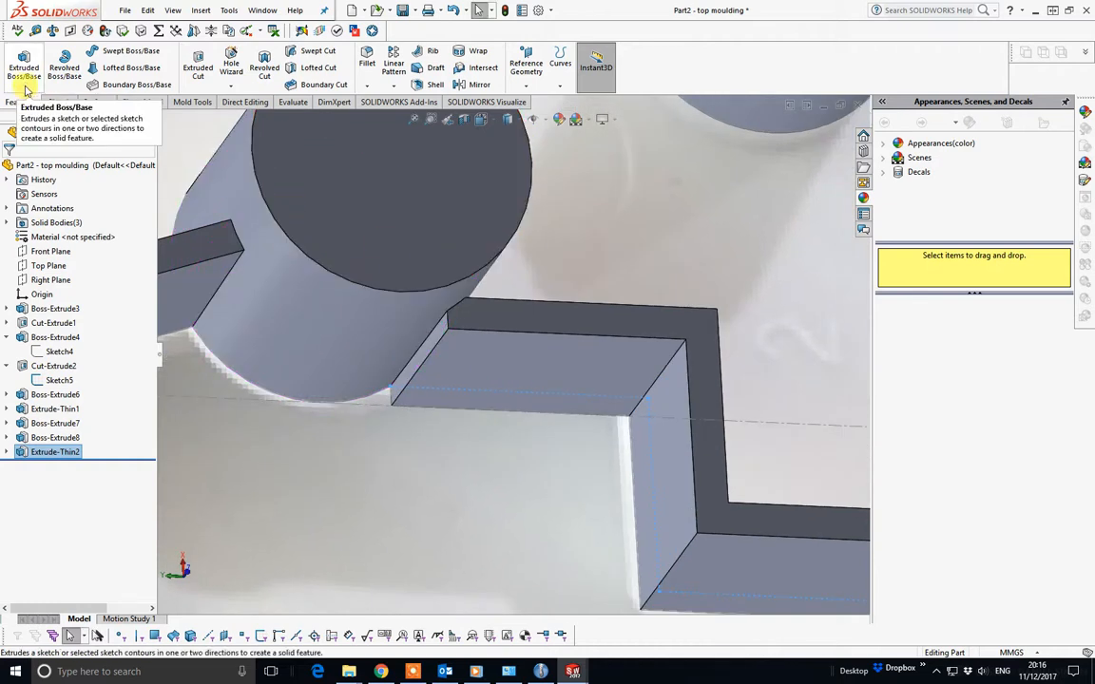
left_click(55, 102)
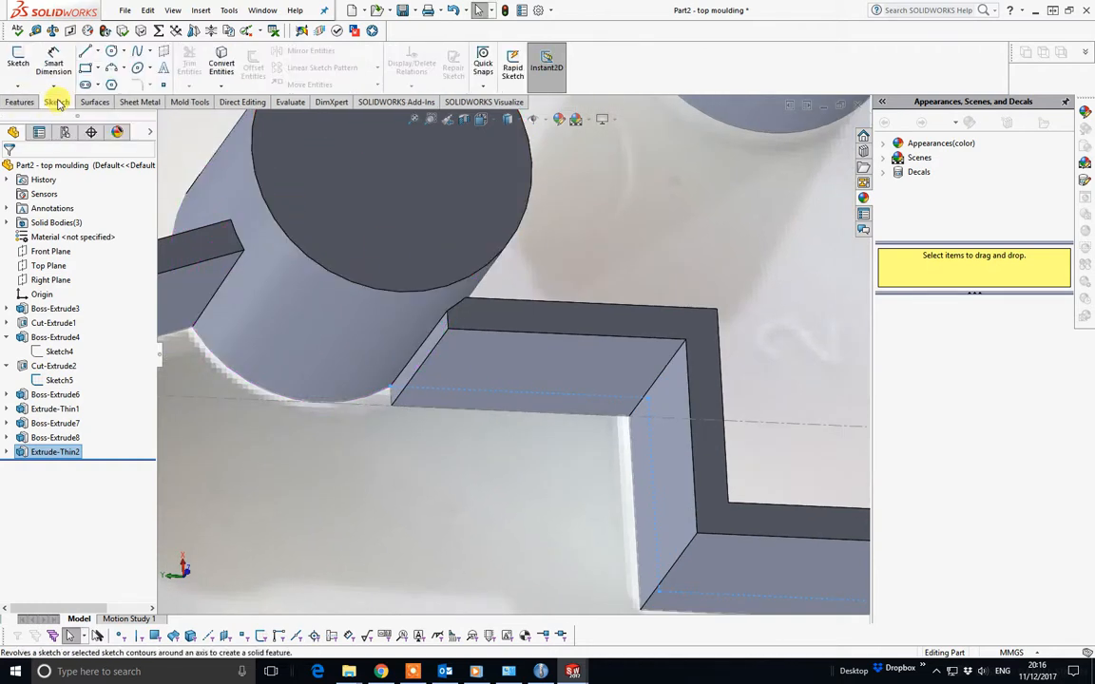
left_click(17, 61)
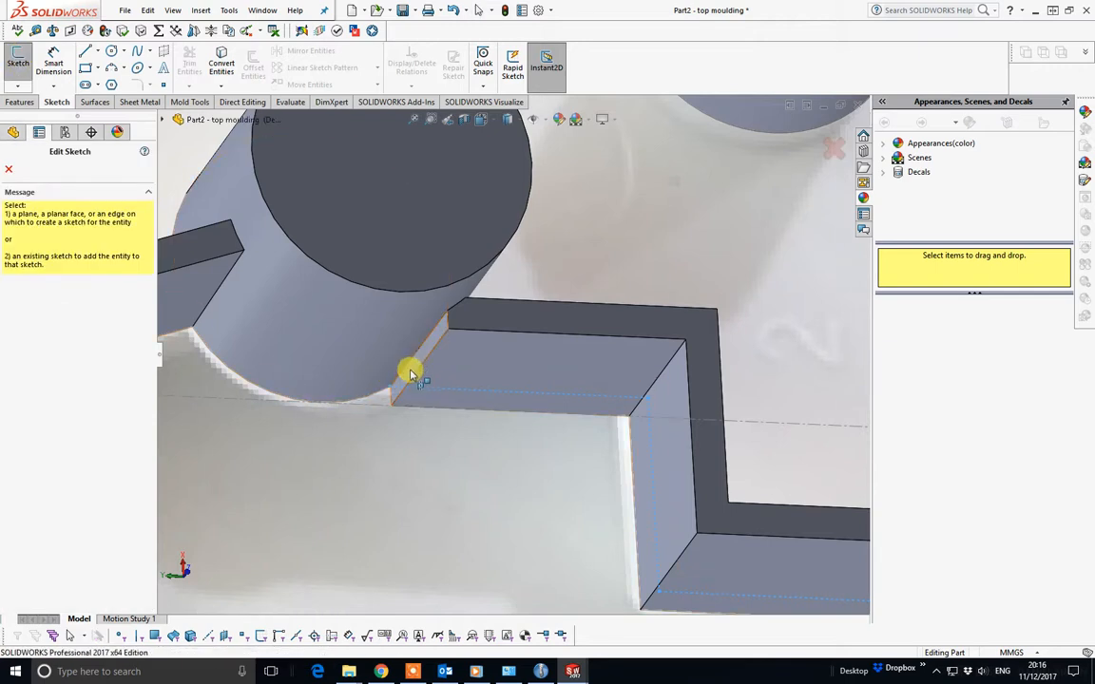
left_click(410, 372)
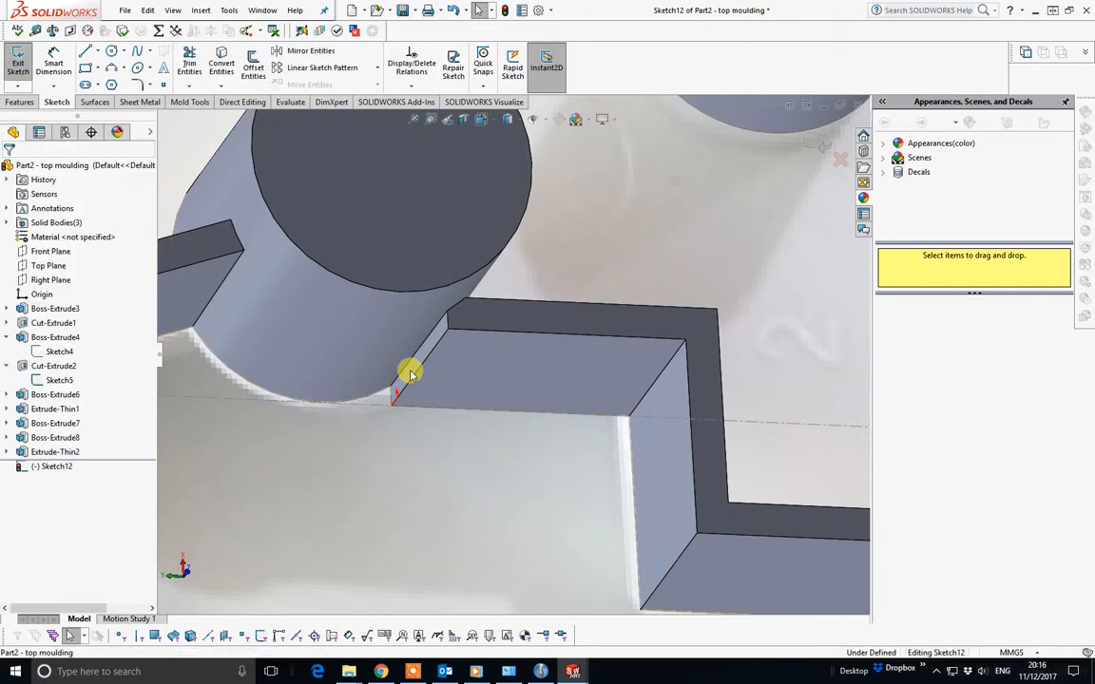
left_click(221, 65)
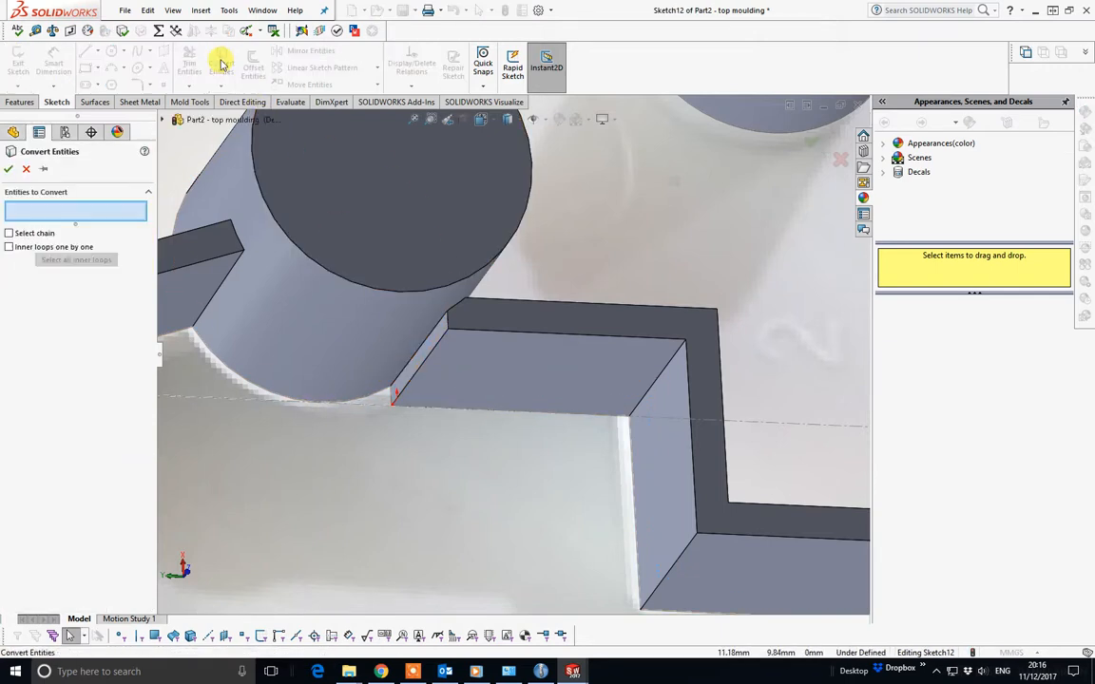
left_click(433, 344)
key("Return")
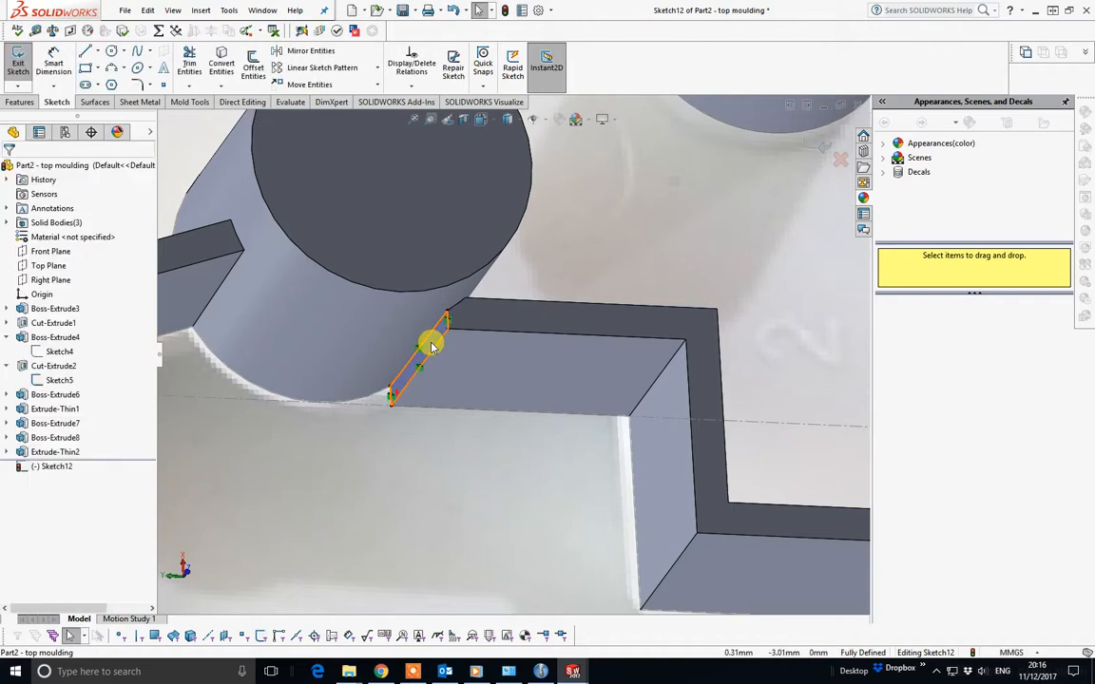
Step: Extrude the converted end-face outline up to the middle boss's cylindrical surface, with Merge result enabled
left_click(25, 101)
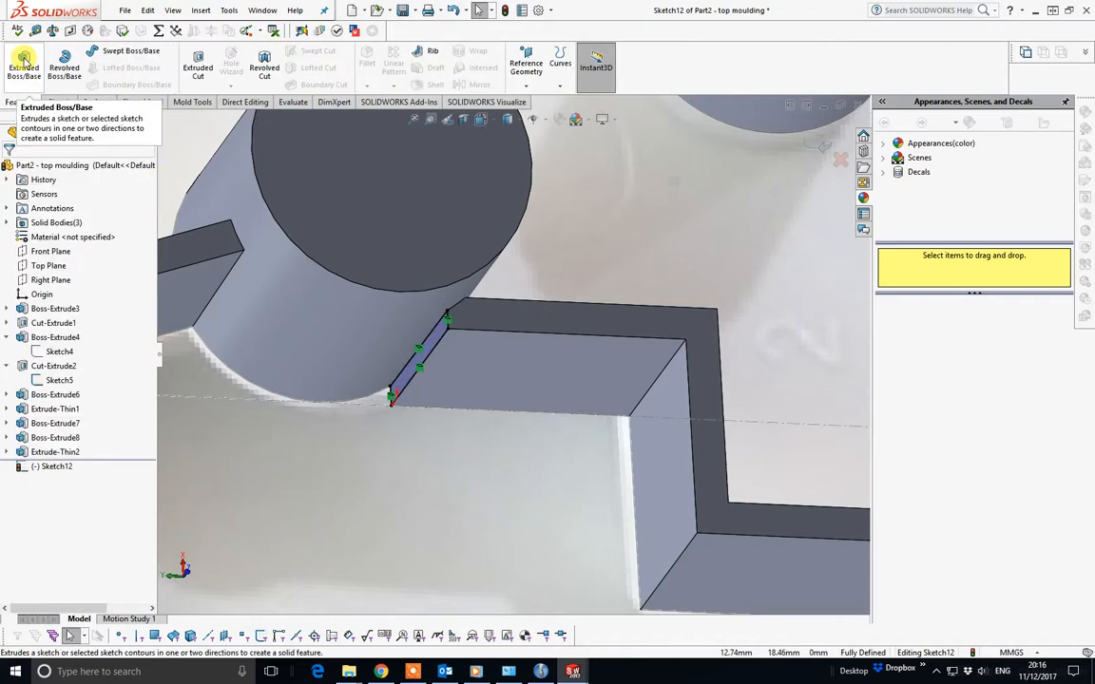
left_click(25, 61)
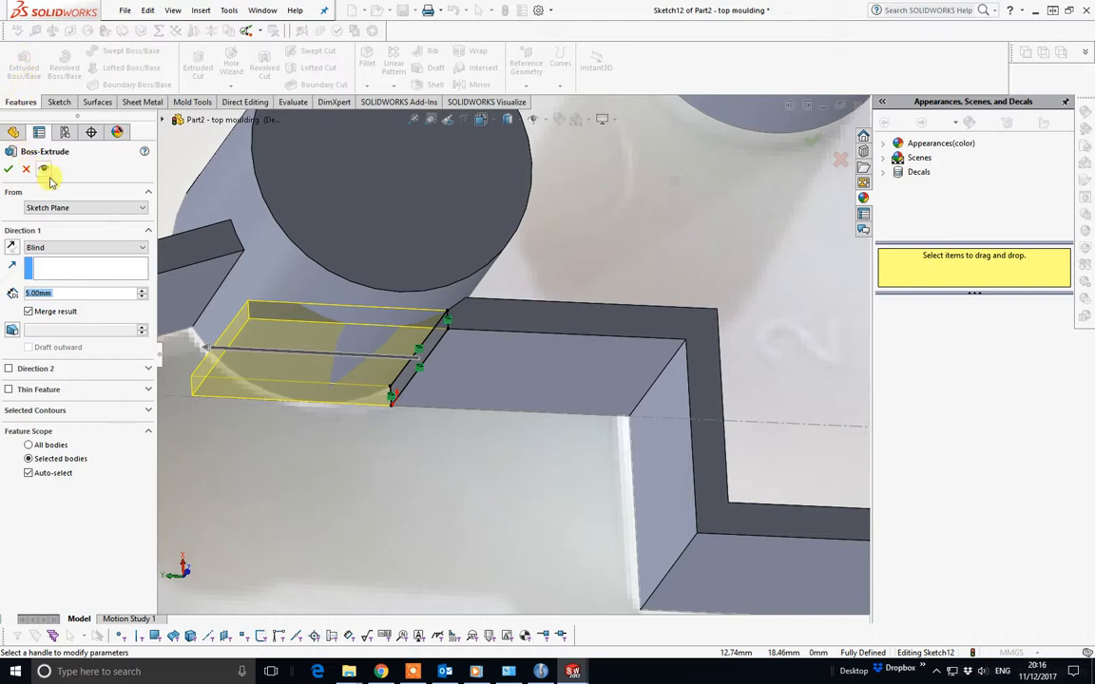
left_click(141, 207)
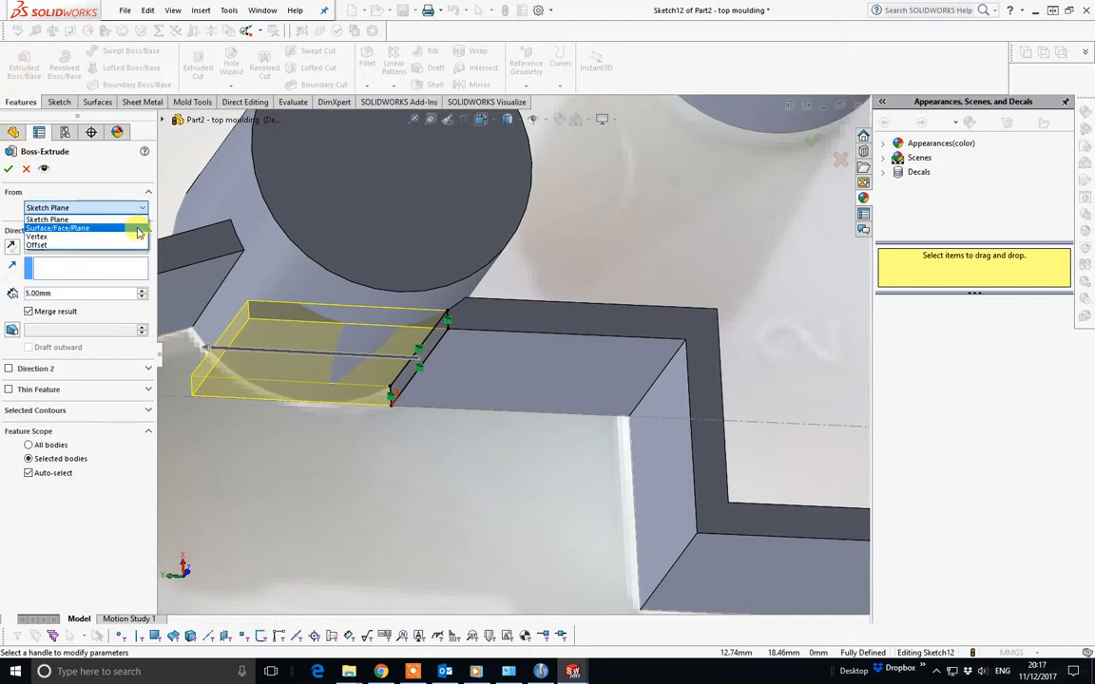
left_click(140, 207)
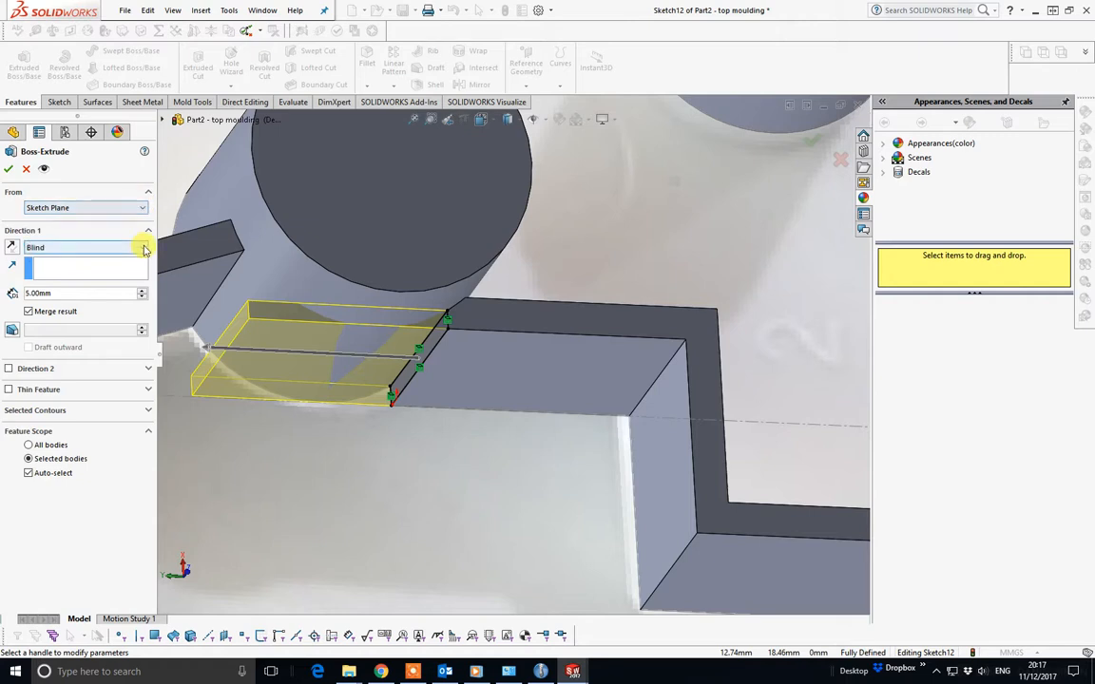
left_click(145, 248)
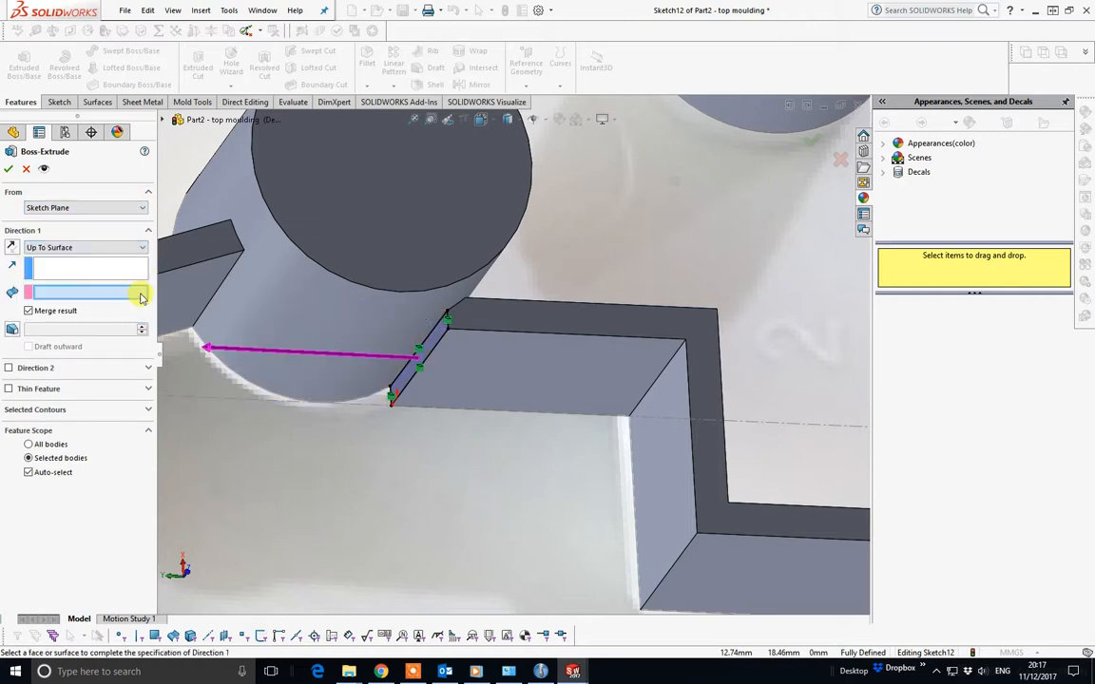
left_click(371, 380)
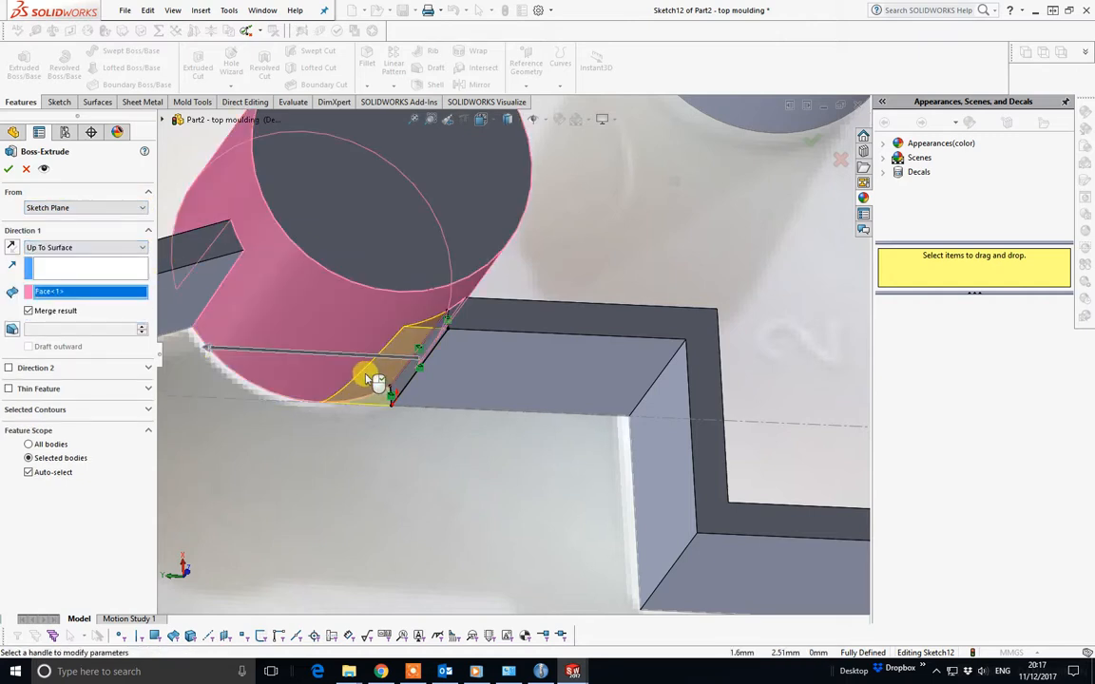
right_click(368, 379)
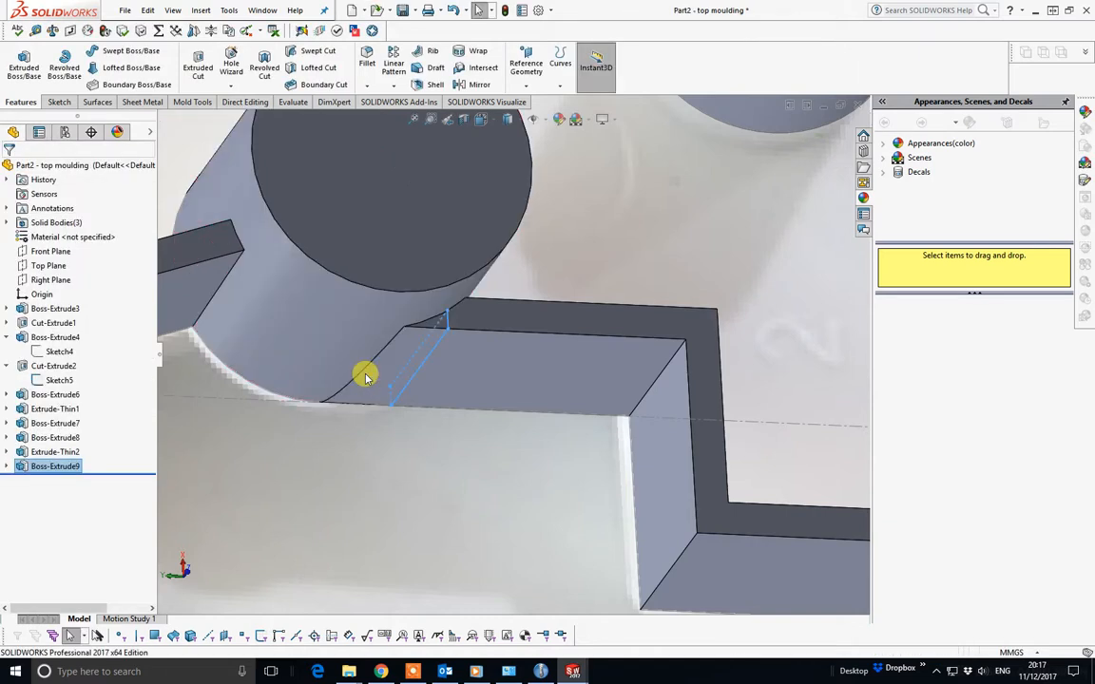
Step: Reopen the connecting extrusion beside the middle boss, review its end condition and feature scope, and close it
right_click(49, 466)
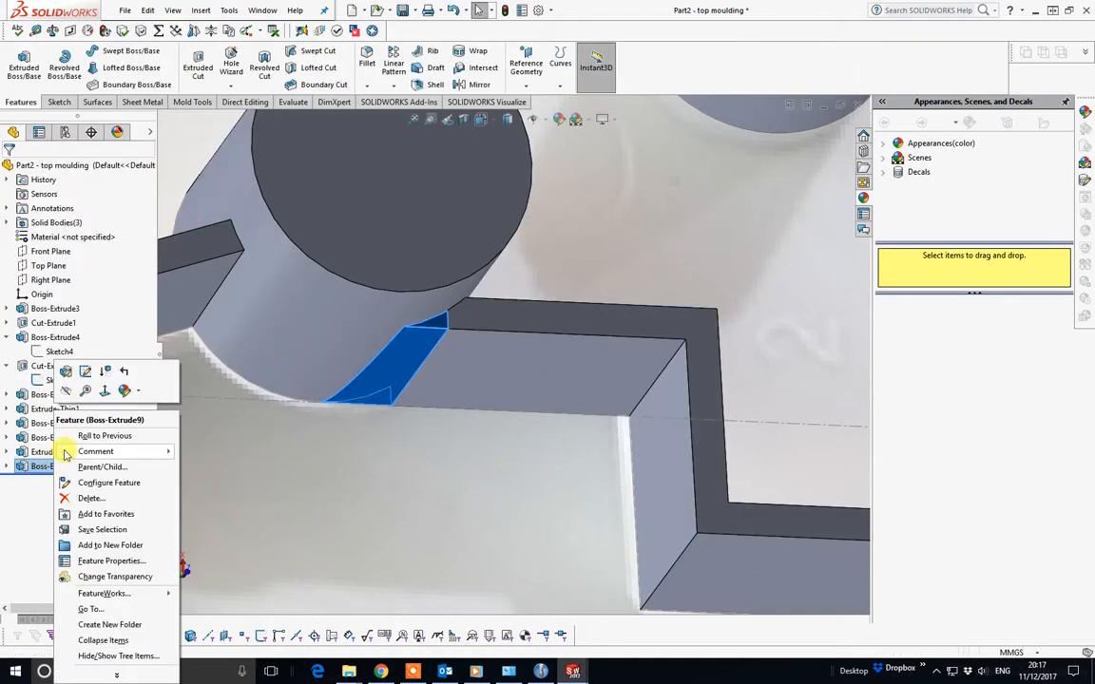
left_click(70, 372)
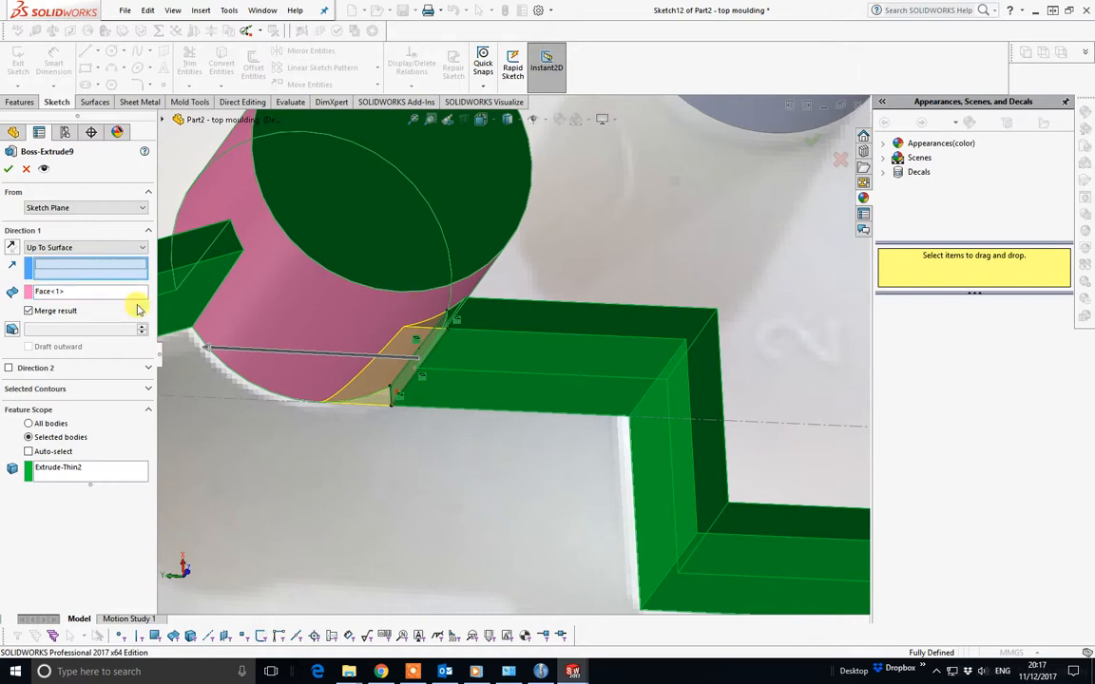
left_click(477, 330)
right_click(478, 332)
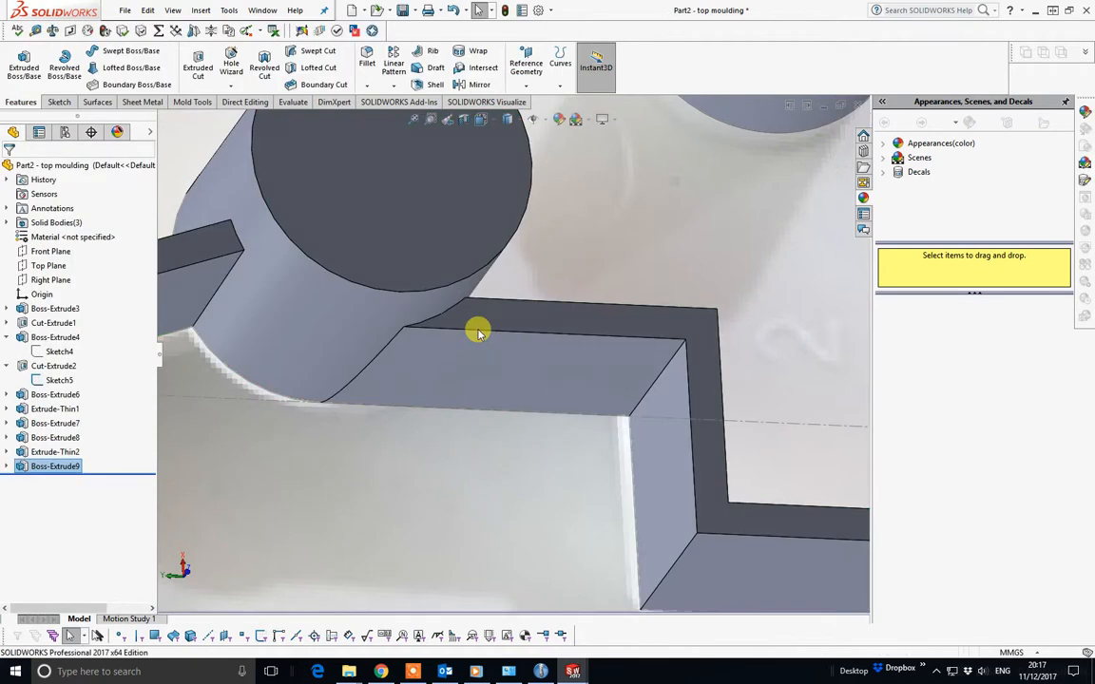
Step: Examine the joined stepped wall, the bosses and the remaining ribs in the reference photo from several angles and a standard view
scroll(478, 330, "up", 4)
middle_click_drag(479, 330, 380, 251)
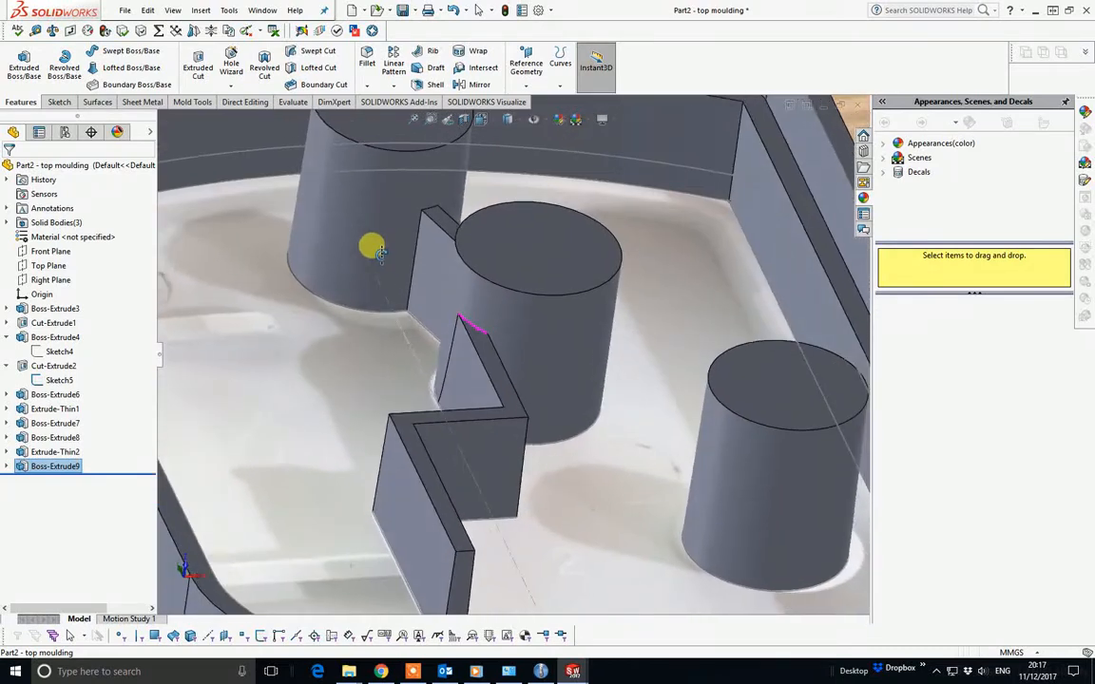
key("f")
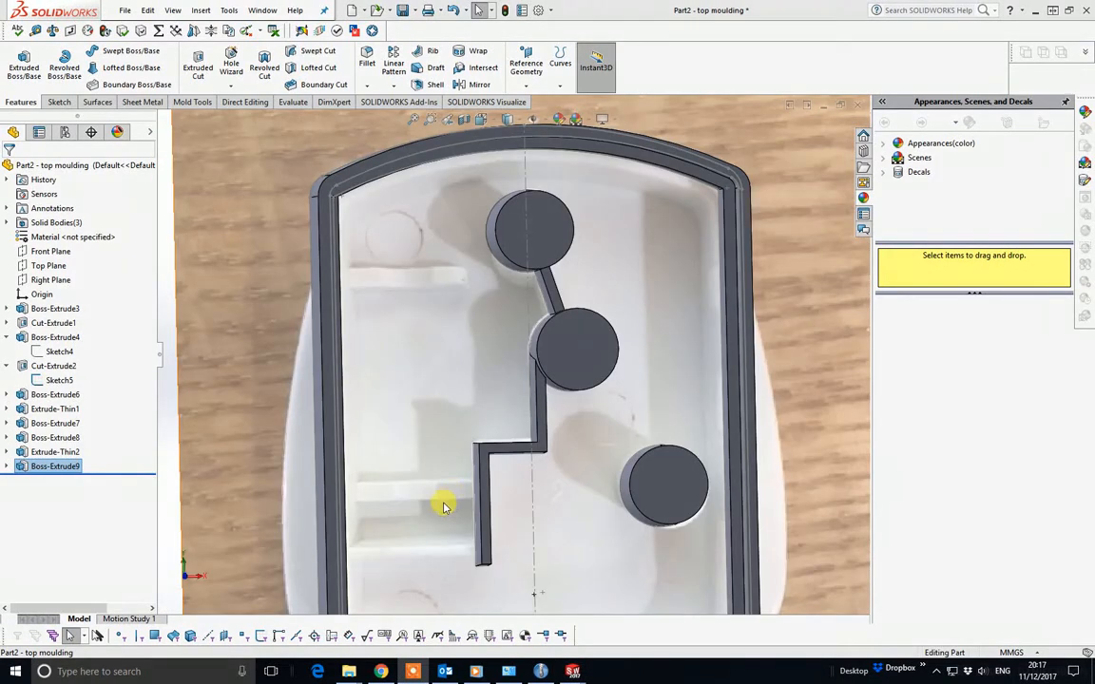
scroll(445, 508, "up", 3)
scroll(446, 512, "down", 3)
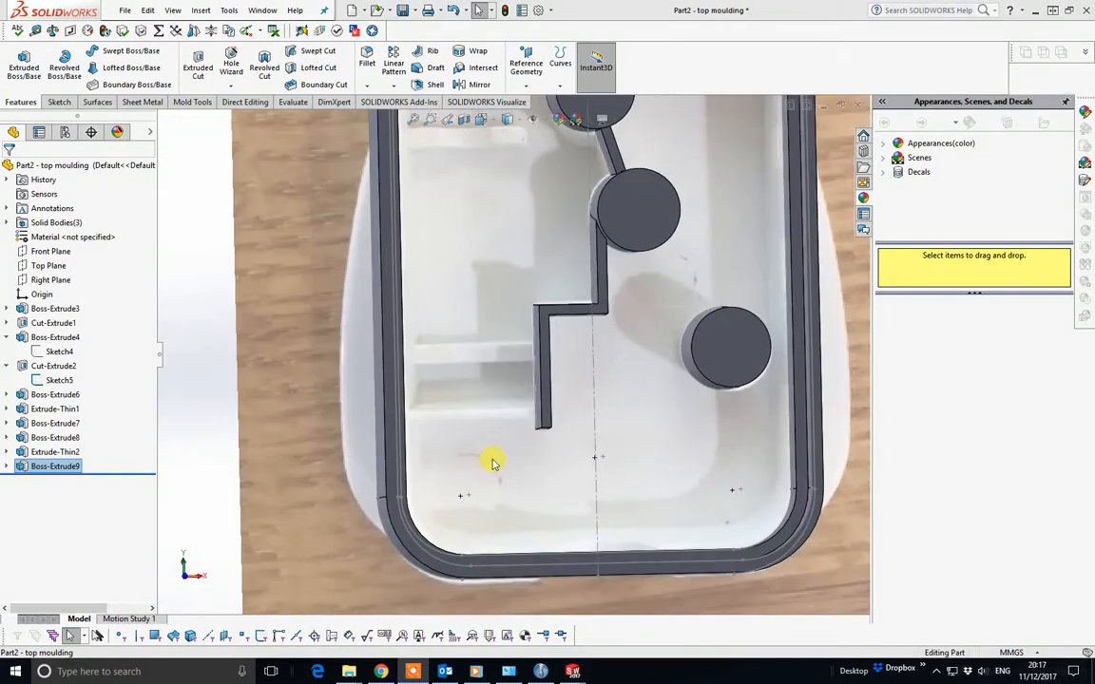
left_click_drag(504, 461, 505, 414)
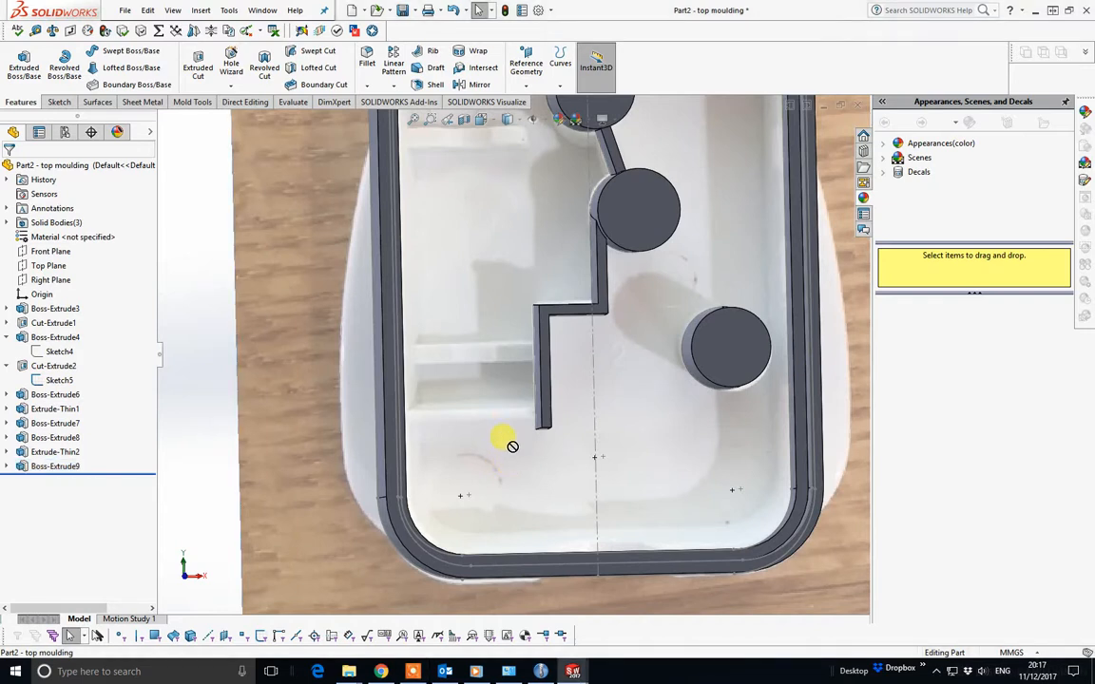
middle_click_drag(512, 445, 457, 326)
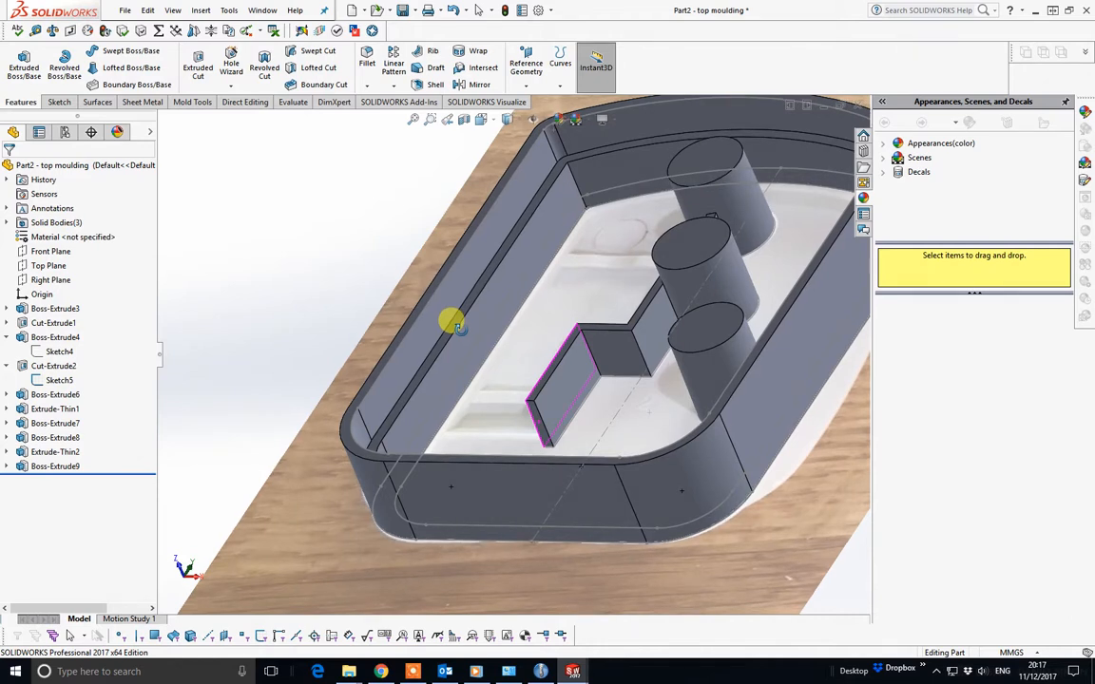
middle_click_drag(521, 409, 547, 414)
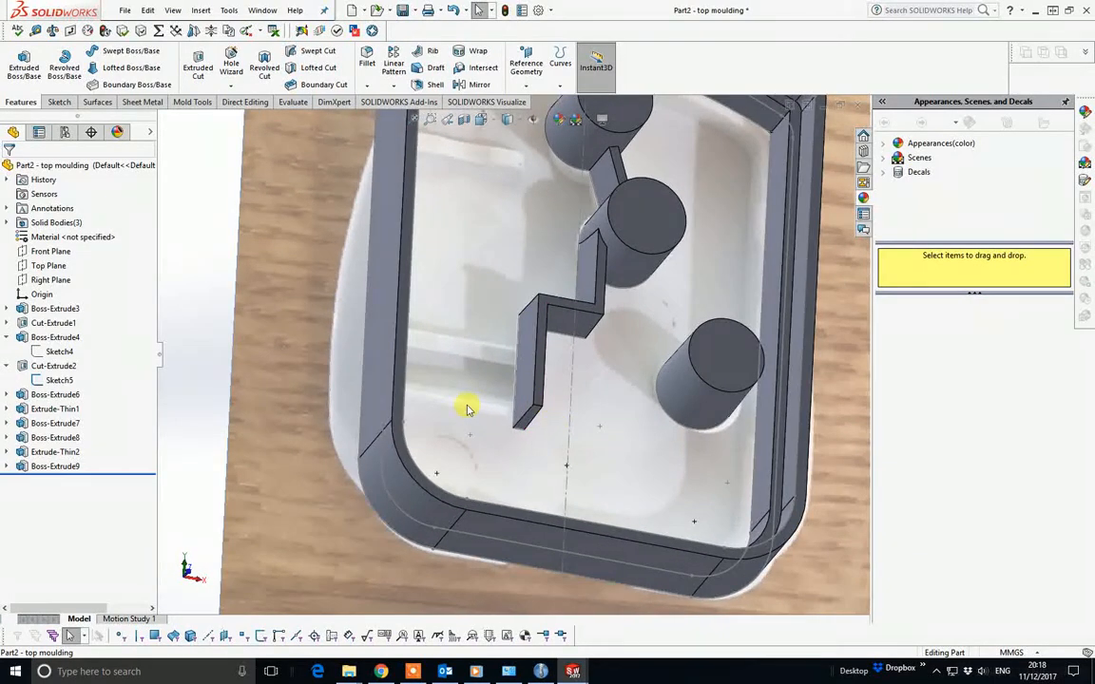
key("space")
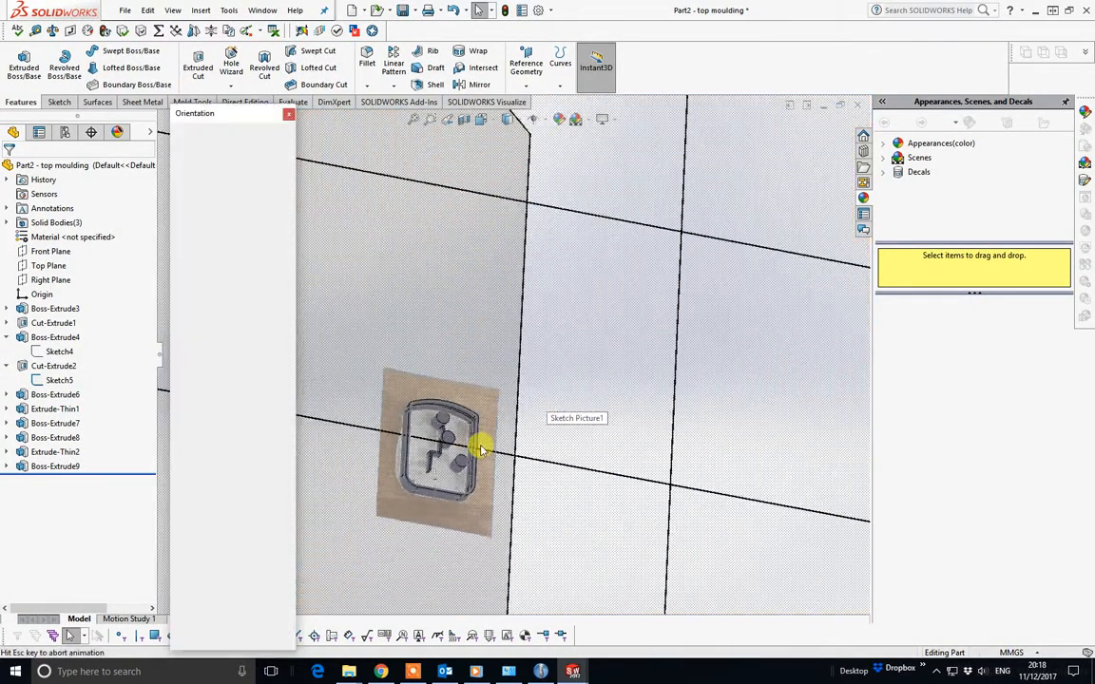
left_click(415, 478)
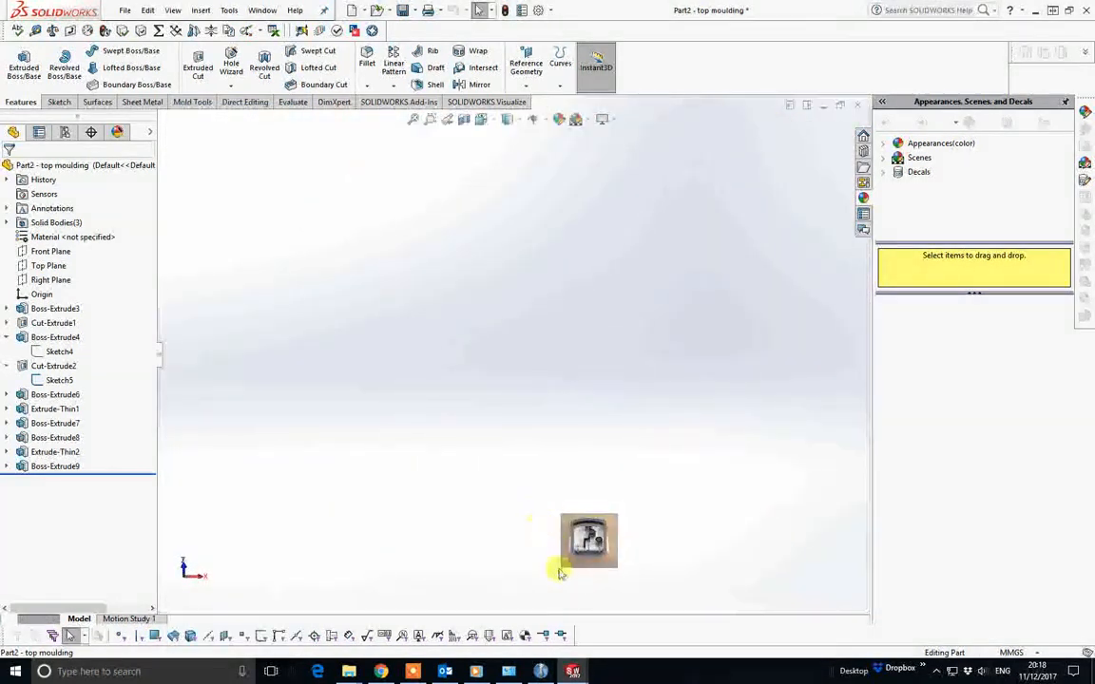
Step: Start a new sketch on the underside of the internal moulding geometry, facing the reference photo
scroll(582, 530, "down", 6)
middle_click_drag(606, 447, 597, 578)
key("space")
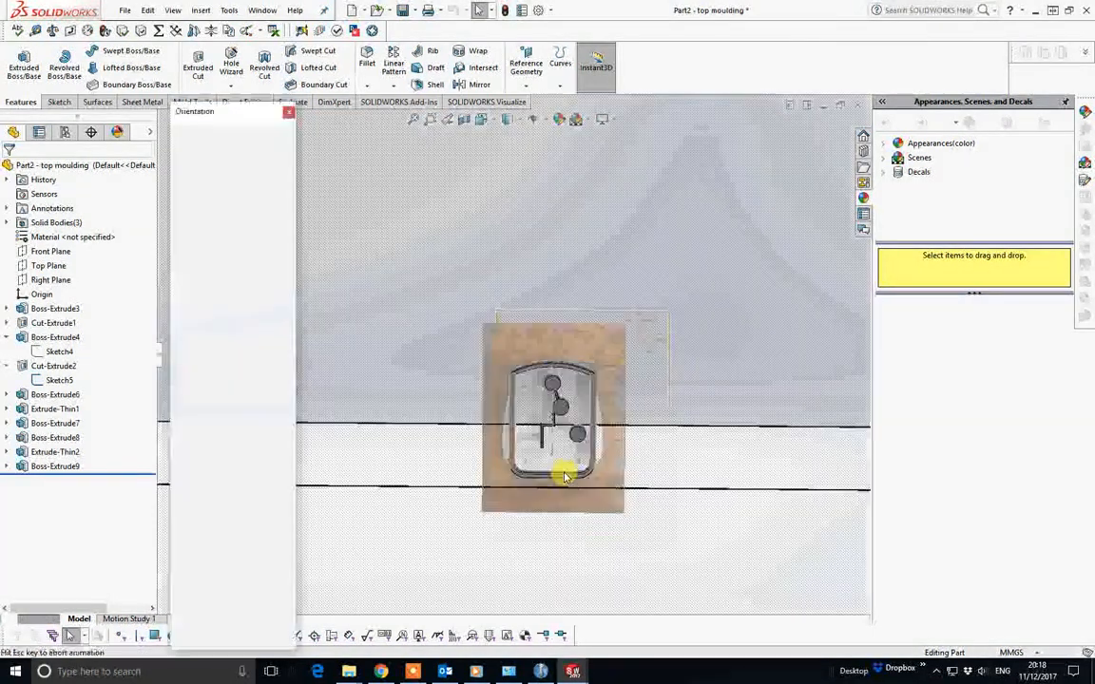
left_click(493, 469)
scroll(547, 522, "down", 10)
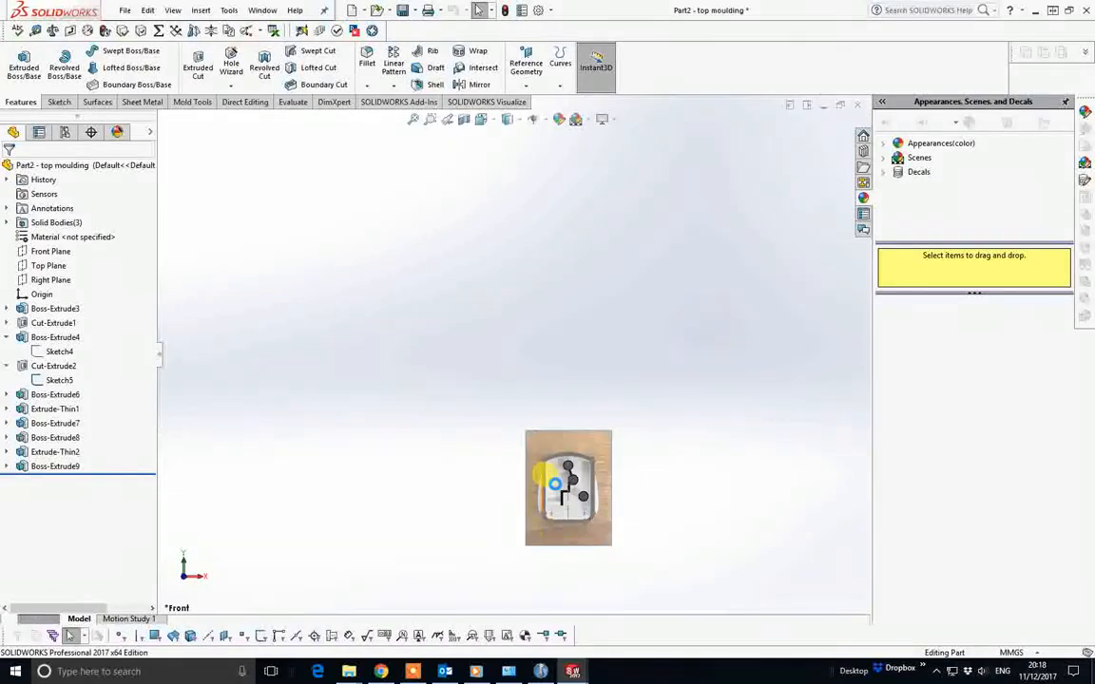
scroll(493, 380, "down", 3)
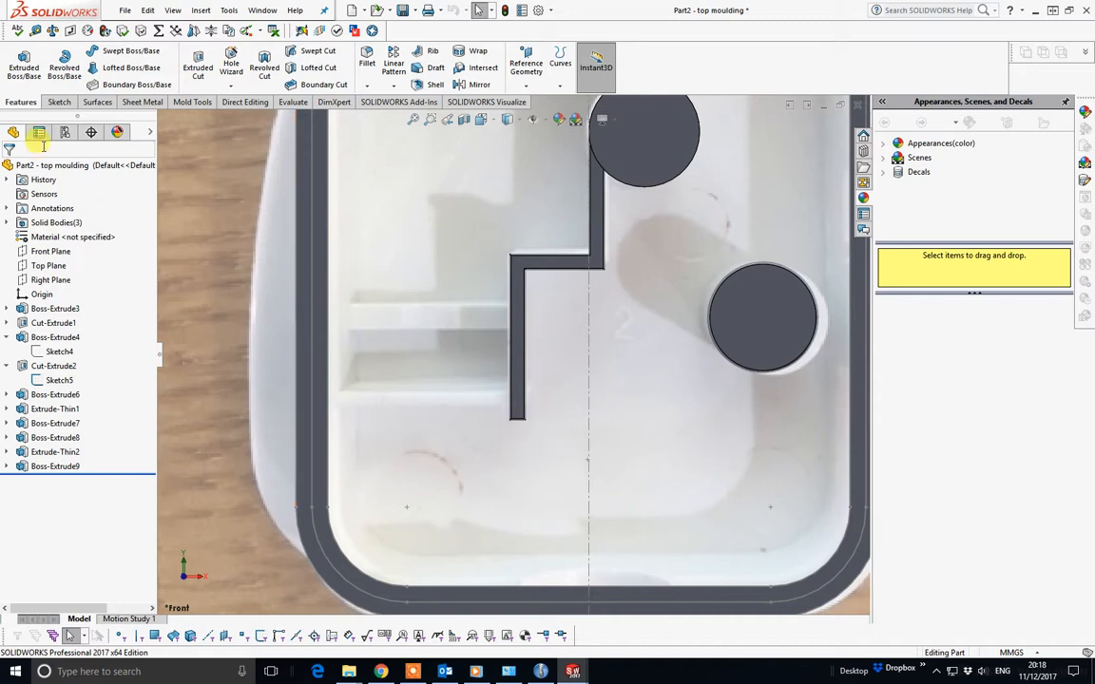
left_click(57, 103)
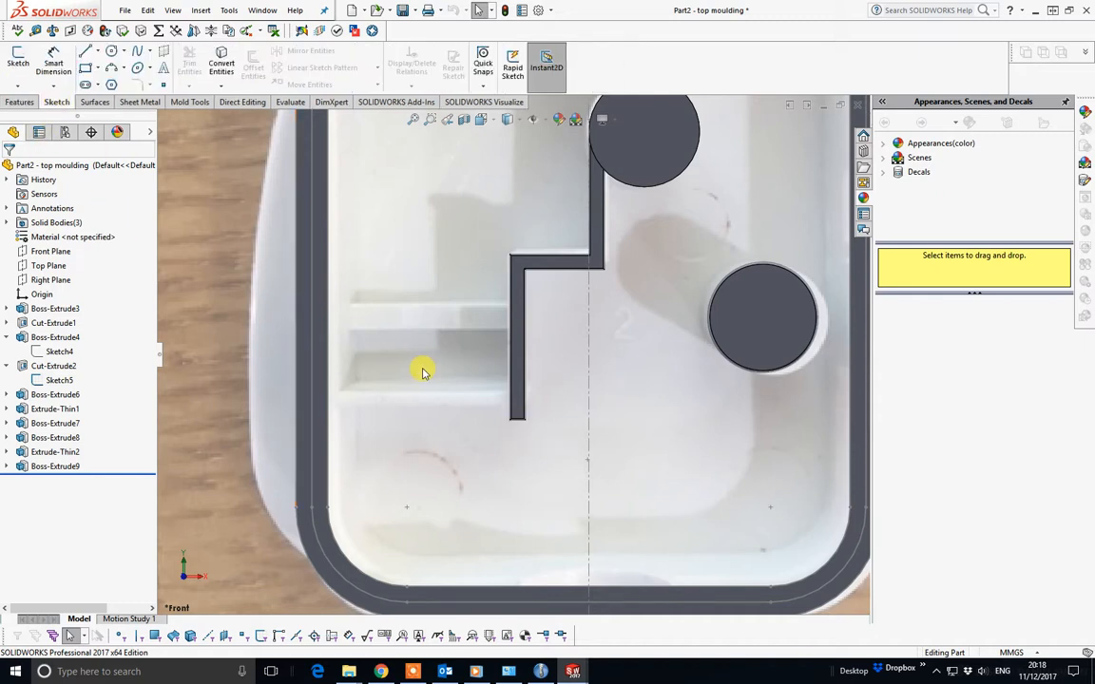
scroll(423, 371, "up", 5)
middle_click_drag(428, 372, 499, 273)
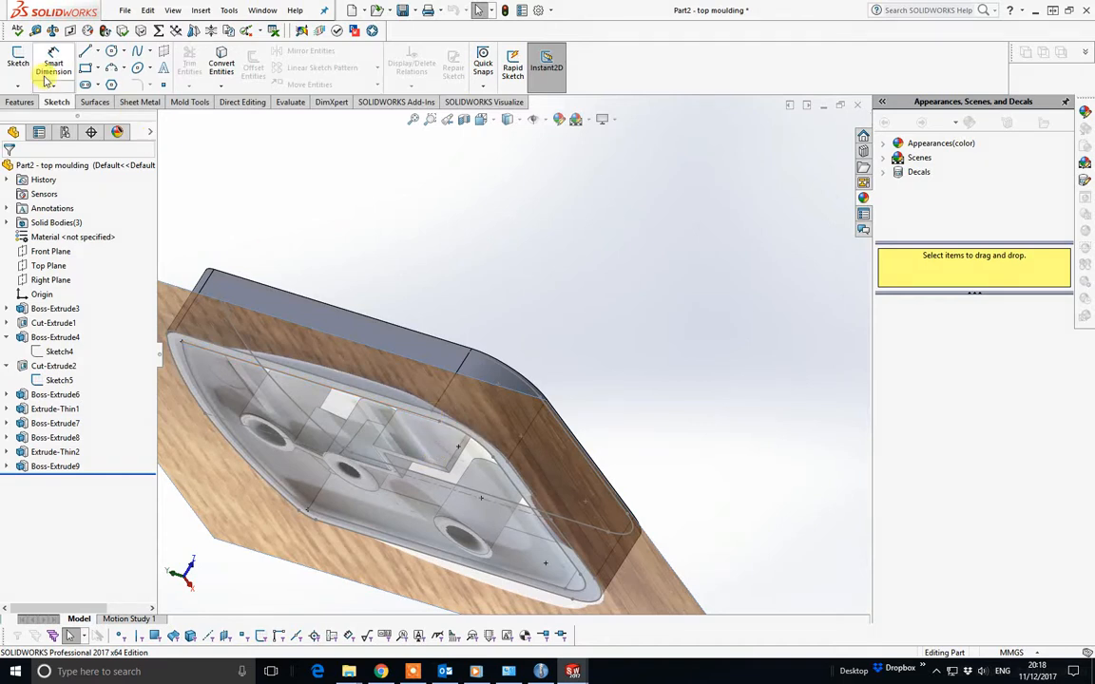
left_click(18, 59)
left_click(448, 422)
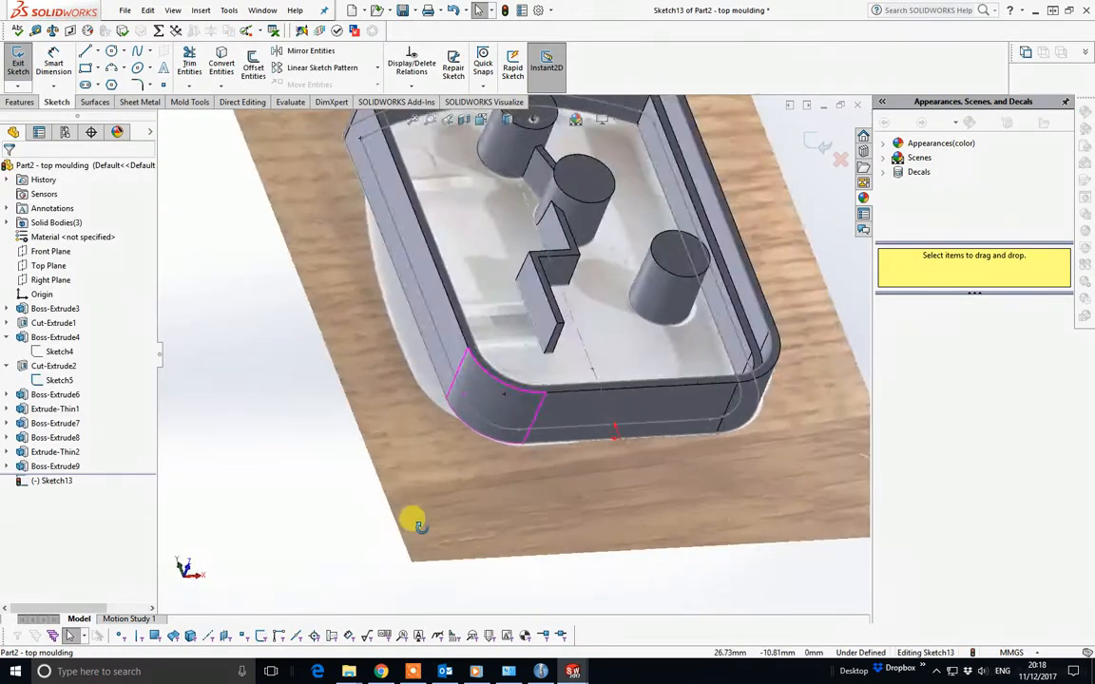
Step: Sketch a horizontal line about 12 mm long from the stepped rib's free end corner to the side wall's inner edge
scroll(413, 520, "up", 3)
middle_click_drag(413, 520, 471, 473)
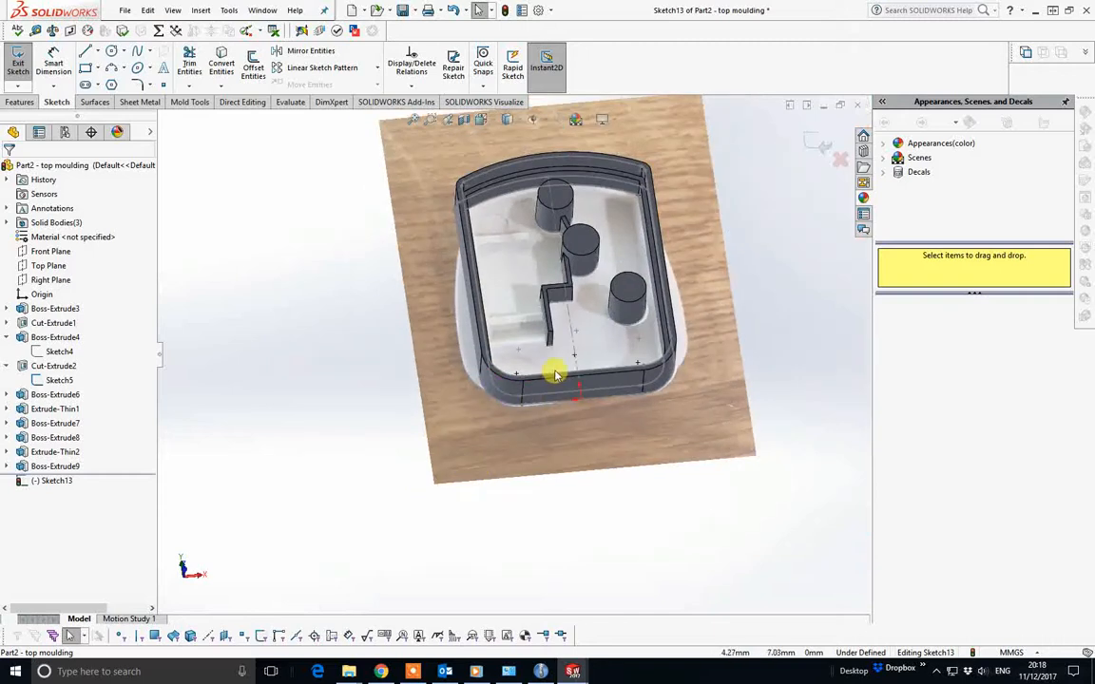
mouse_move(554, 340)
middle_mouse_down()
mouse_move(557, 350)
mouse_move(554, 336)
middle_mouse_up()
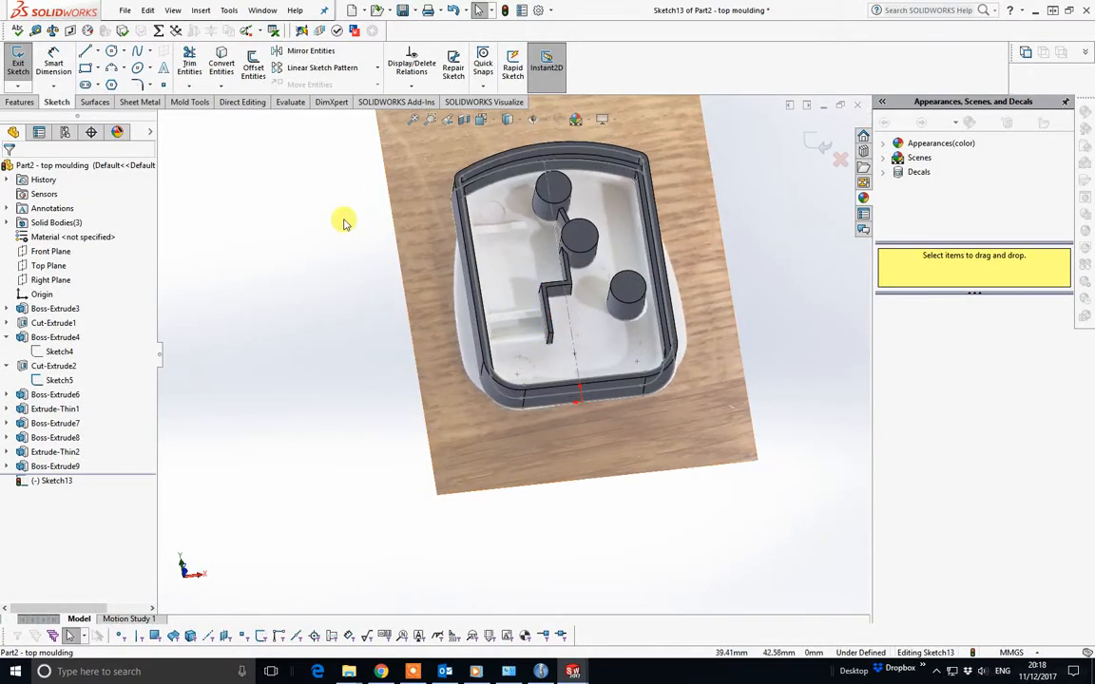
left_click(85, 51)
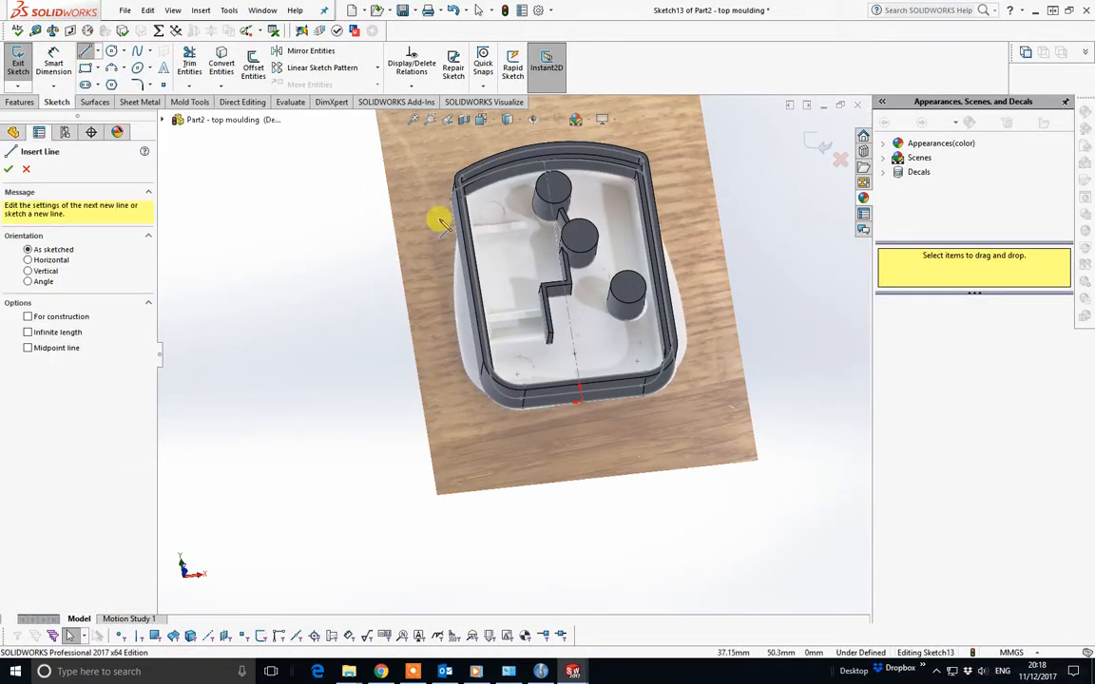
scroll(531, 309, "down", 5)
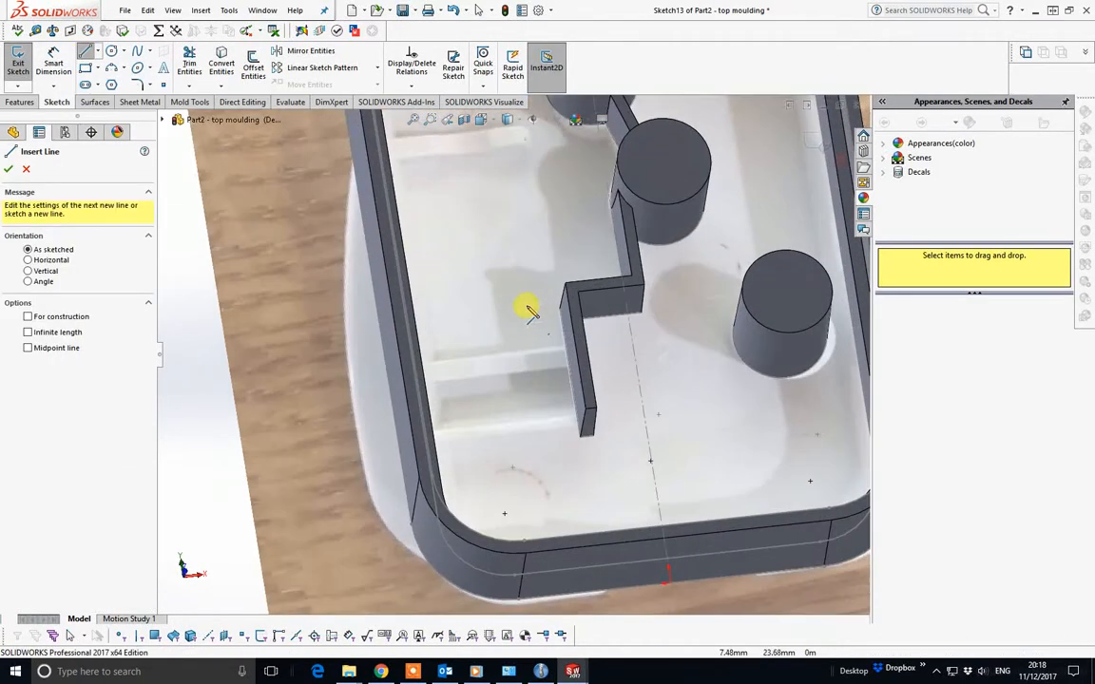
left_click(587, 437)
middle_click_drag(510, 438, 489, 485)
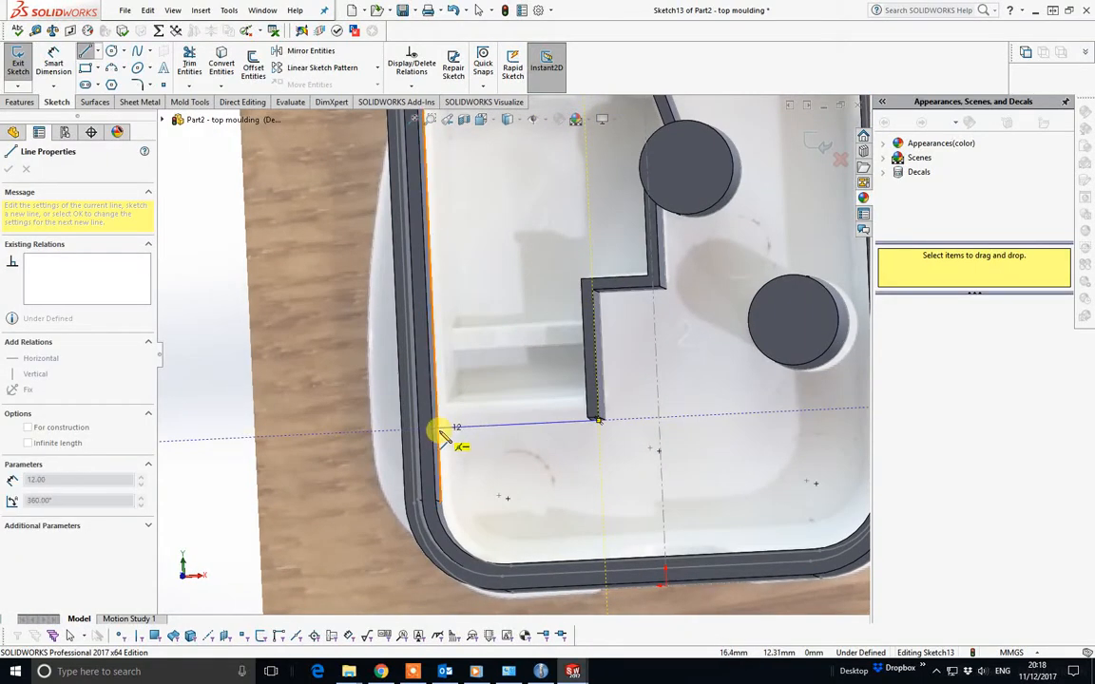
left_click(440, 434)
right_click(438, 433)
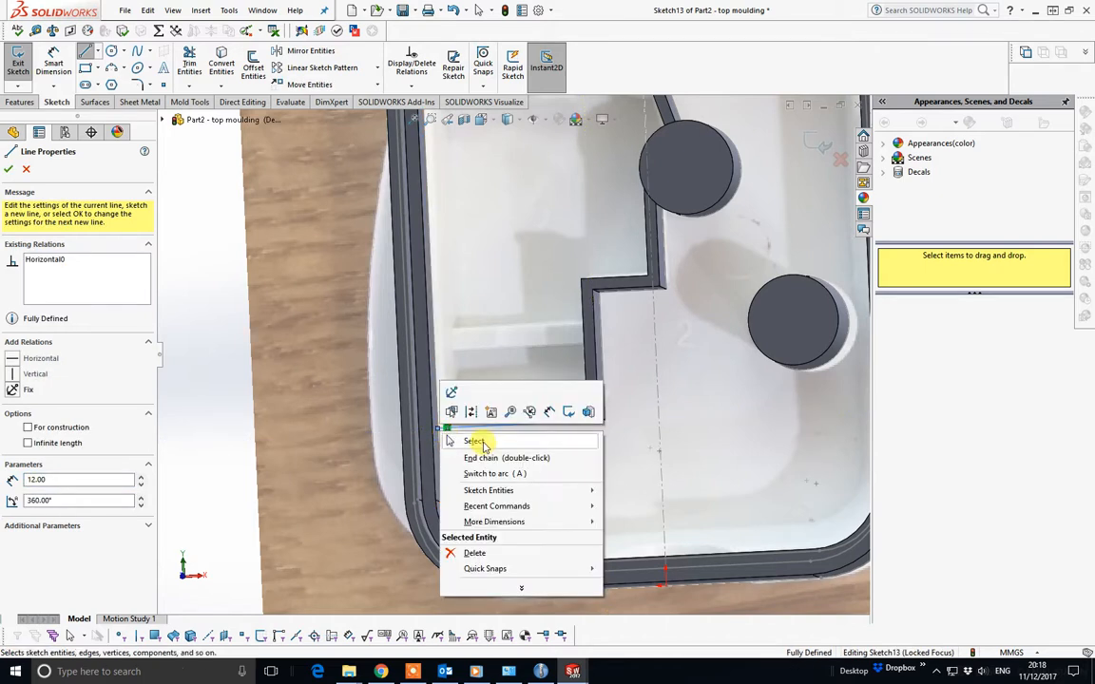
left_click(466, 440)
Step: Start a thin boss extrusion of the line, blind 5 mm deep, with the extrusion direction reversed into the moulding
mouse_move(535, 425)
middle_mouse_down()
mouse_move(540, 447)
mouse_move(535, 386)
mouse_move(558, 358)
mouse_move(542, 386)
mouse_move(491, 359)
mouse_move(496, 398)
mouse_move(543, 390)
middle_mouse_up()
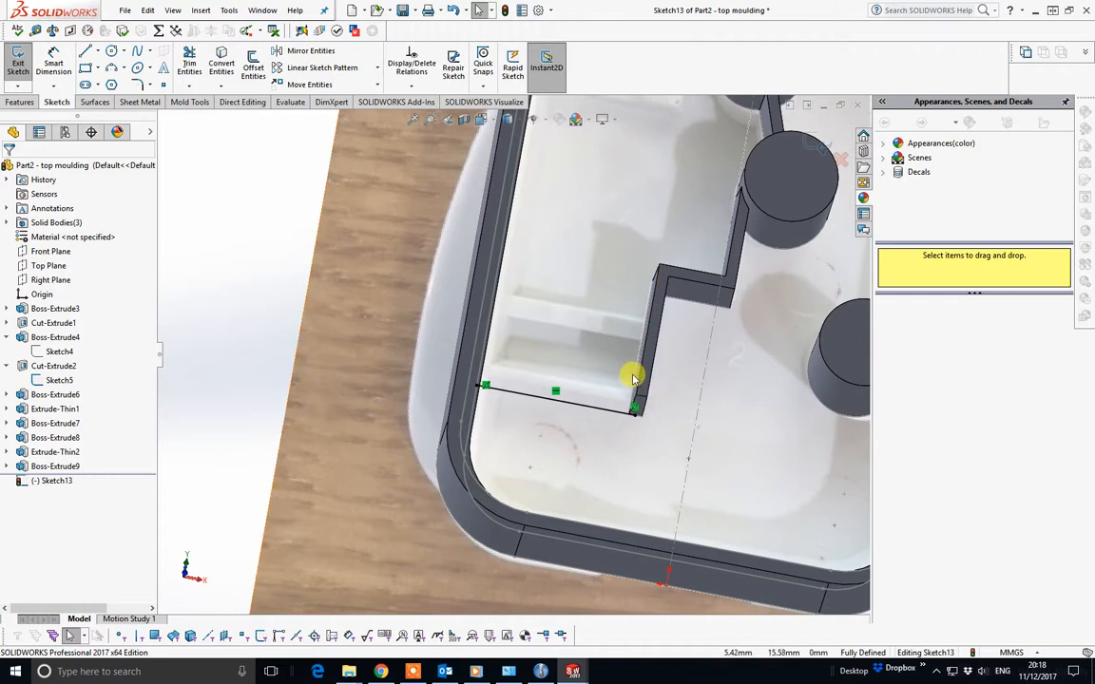
mouse_move(630, 368)
middle_mouse_down()
mouse_move(550, 294)
mouse_move(530, 339)
mouse_move(589, 313)
mouse_move(596, 350)
middle_mouse_up()
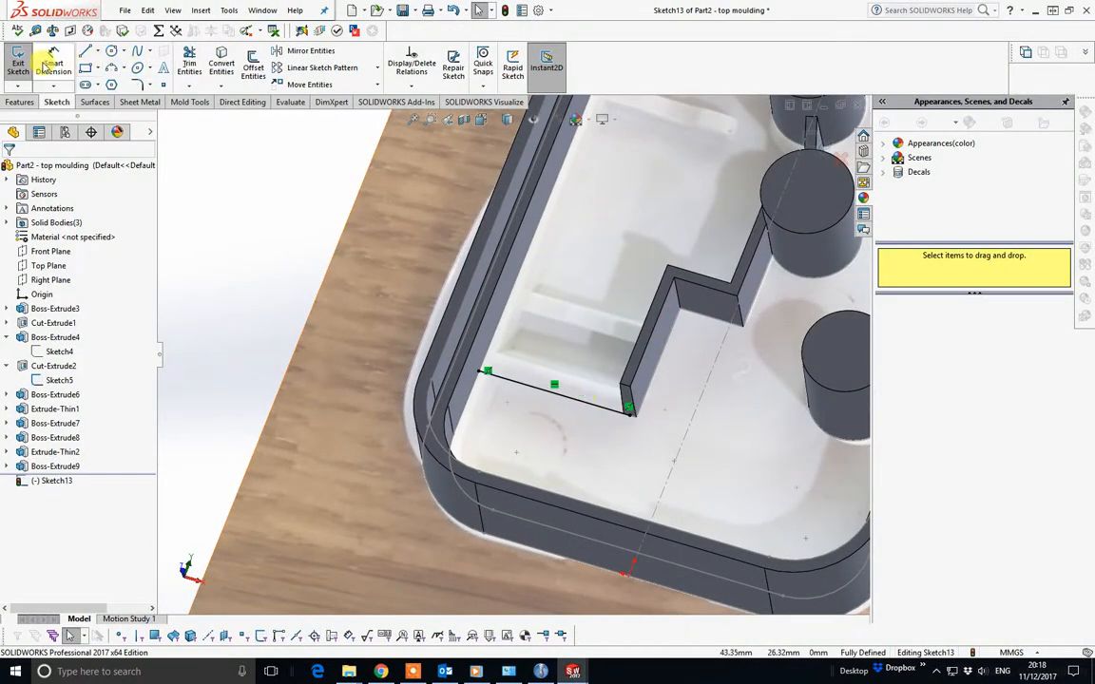
left_click(23, 101)
left_click(21, 65)
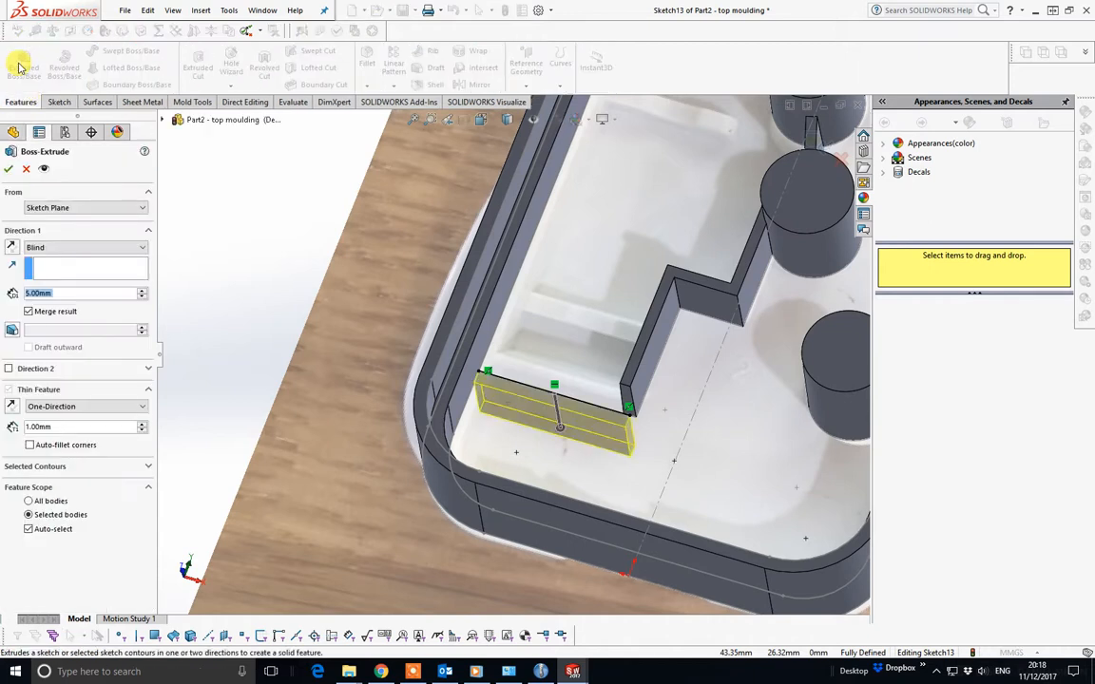
left_click(12, 248)
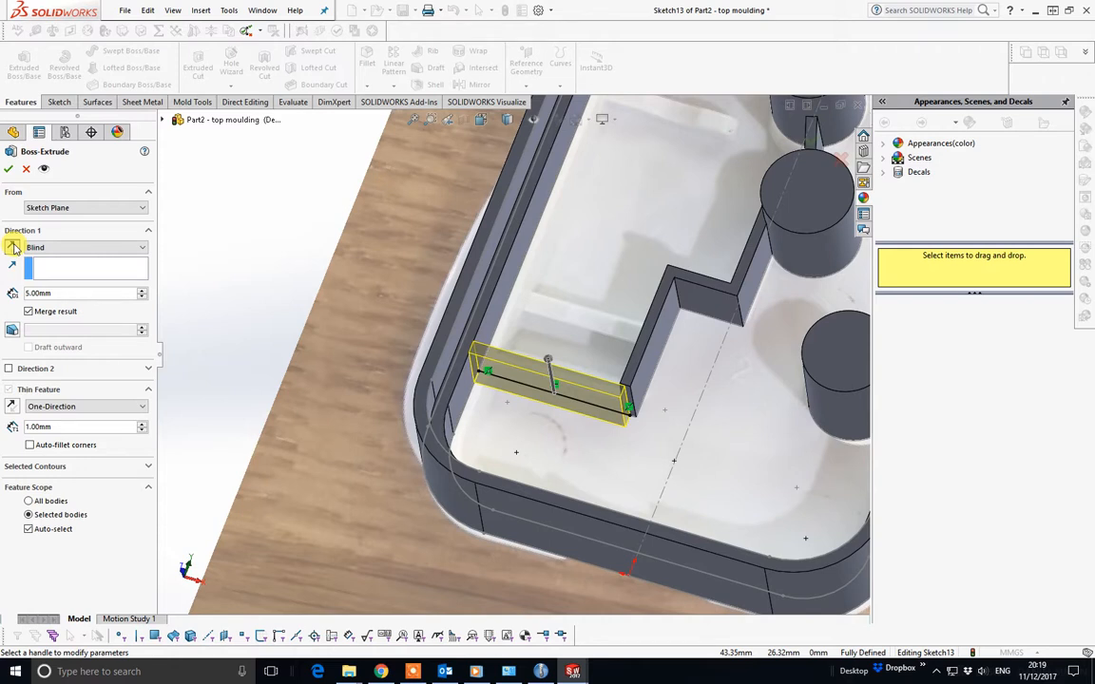
double_click(68, 292)
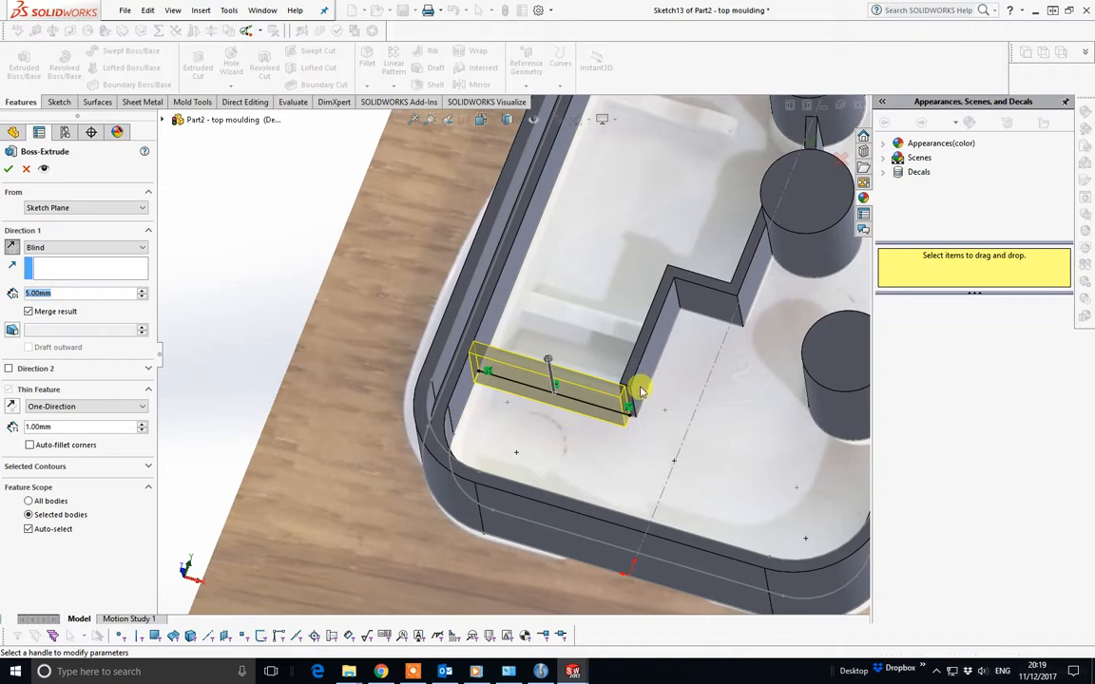
middle_click_drag(576, 348, 705, 355)
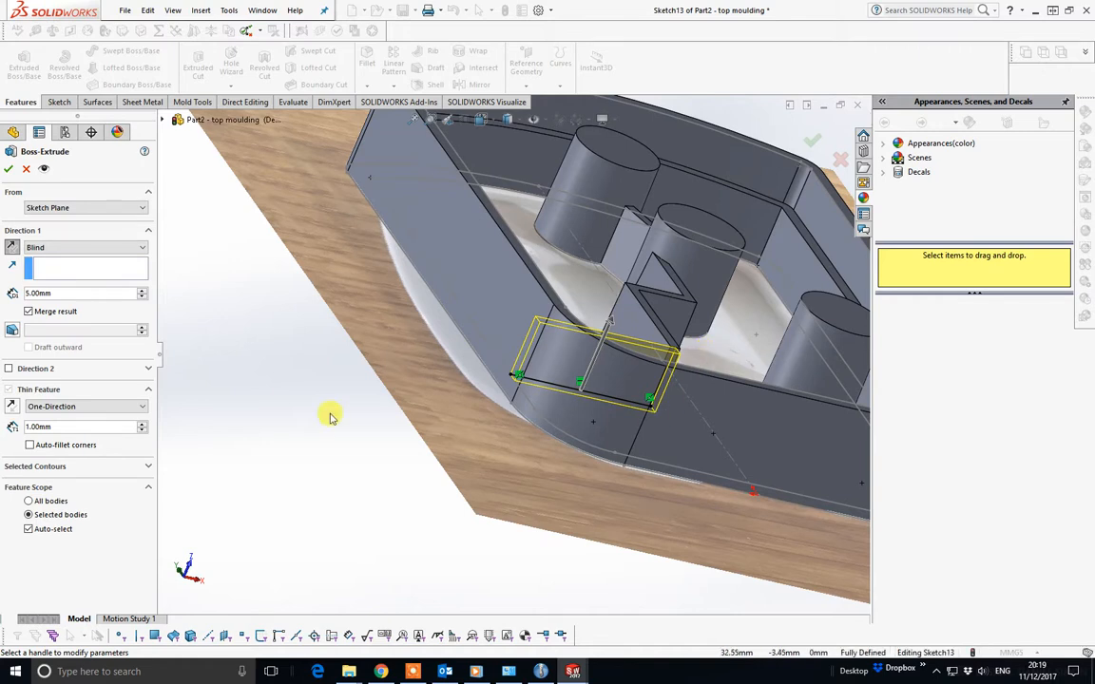
mouse_move(677, 345)
middle_mouse_down()
mouse_move(647, 384)
mouse_move(643, 414)
mouse_move(579, 446)
middle_mouse_up()
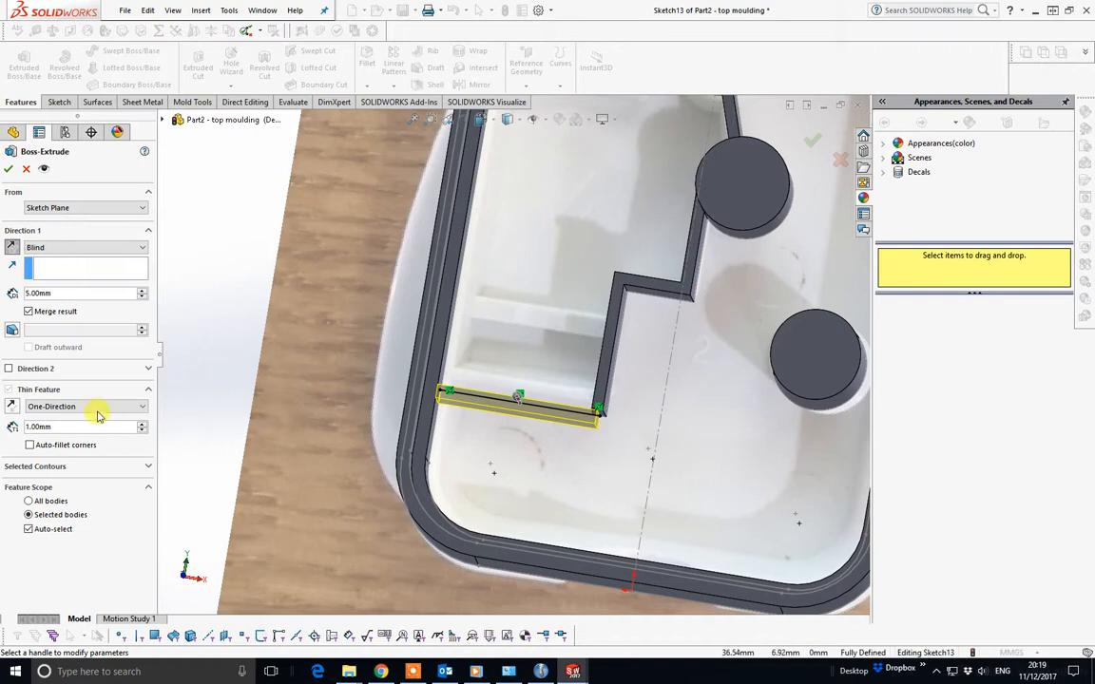
Step: Flip the 1 mm one-direction thin wall to the line's other side, add 1° draft and complete the extrusion
left_click(142, 406)
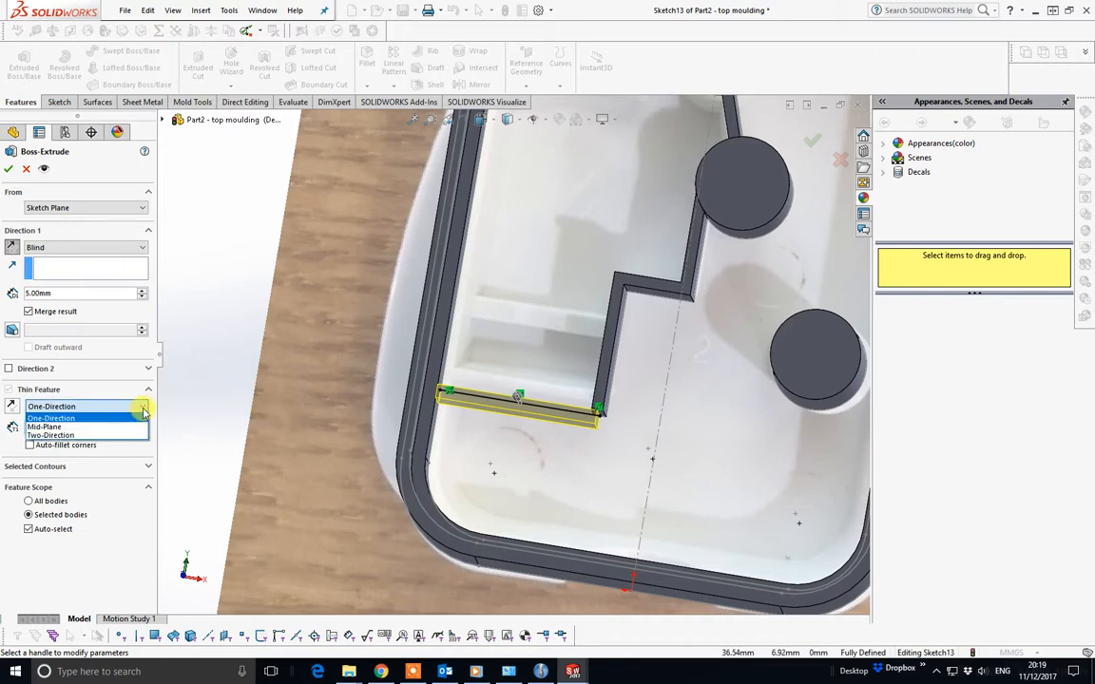
left_click(41, 408)
left_click(13, 408)
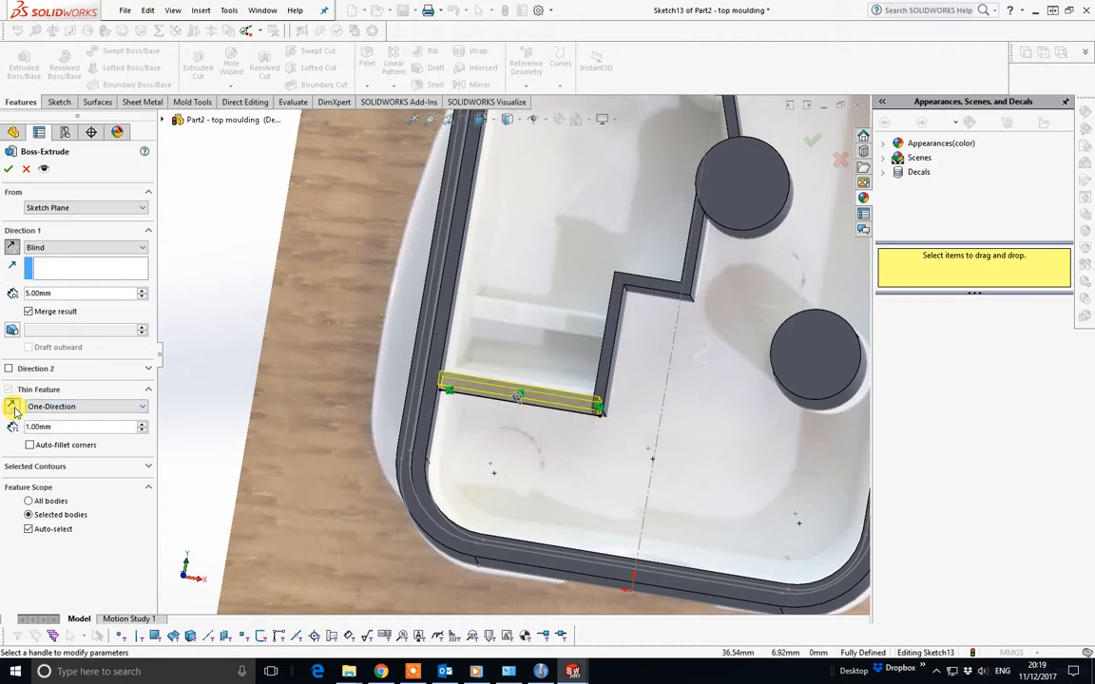
mouse_move(537, 341)
middle_mouse_down()
mouse_move(525, 330)
mouse_move(525, 346)
mouse_move(542, 318)
mouse_move(528, 344)
middle_mouse_up()
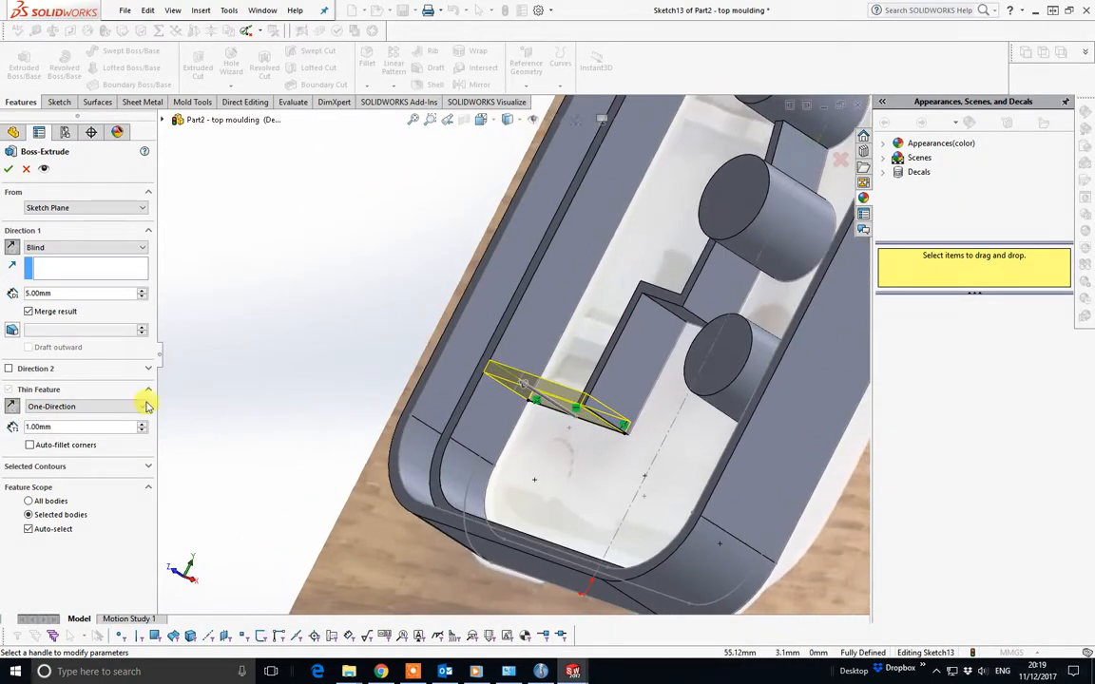
left_click(12, 330)
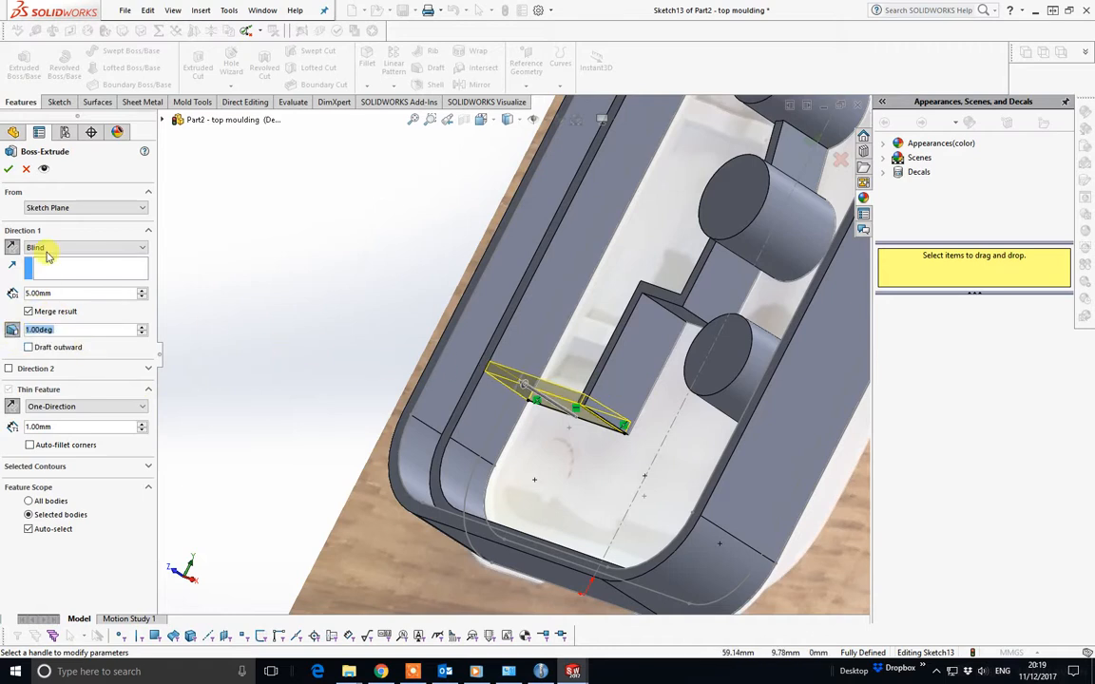
left_click(8, 169)
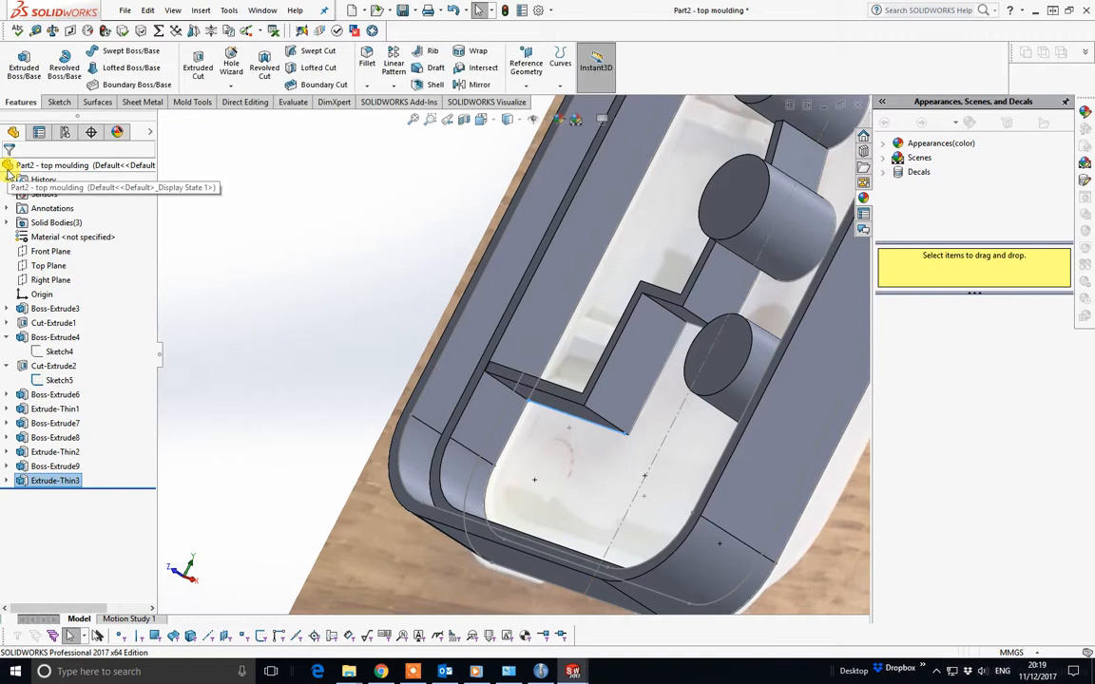
Step: Start a sketch on the new rib's end face beside the side wall and convert the face outline into sketch lines
middle_click_drag(692, 410, 578, 329)
scroll(346, 380, "down", 7)
middle_click_drag(426, 403, 430, 376)
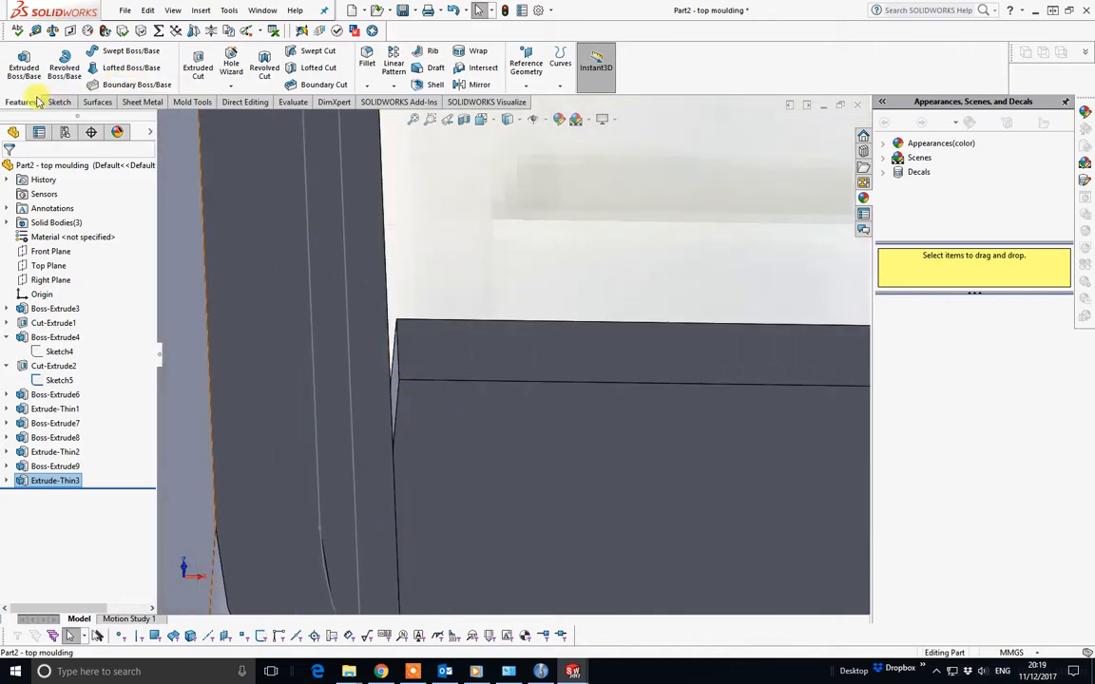
left_click(59, 102)
left_click(17, 59)
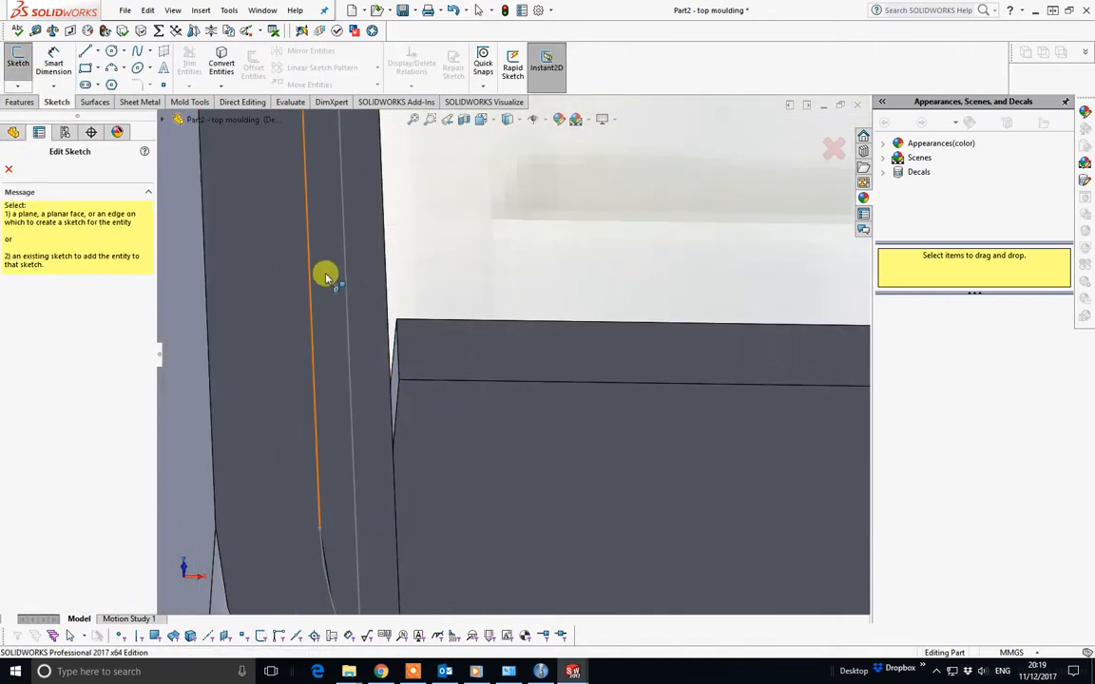
left_click(390, 366)
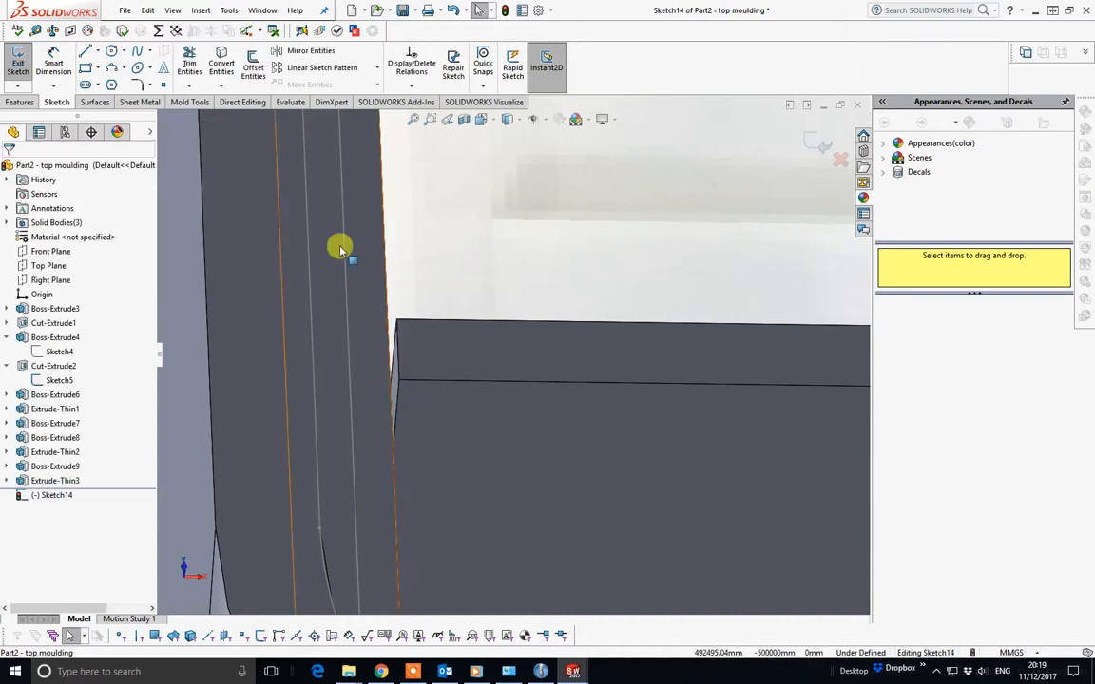
left_click(222, 63)
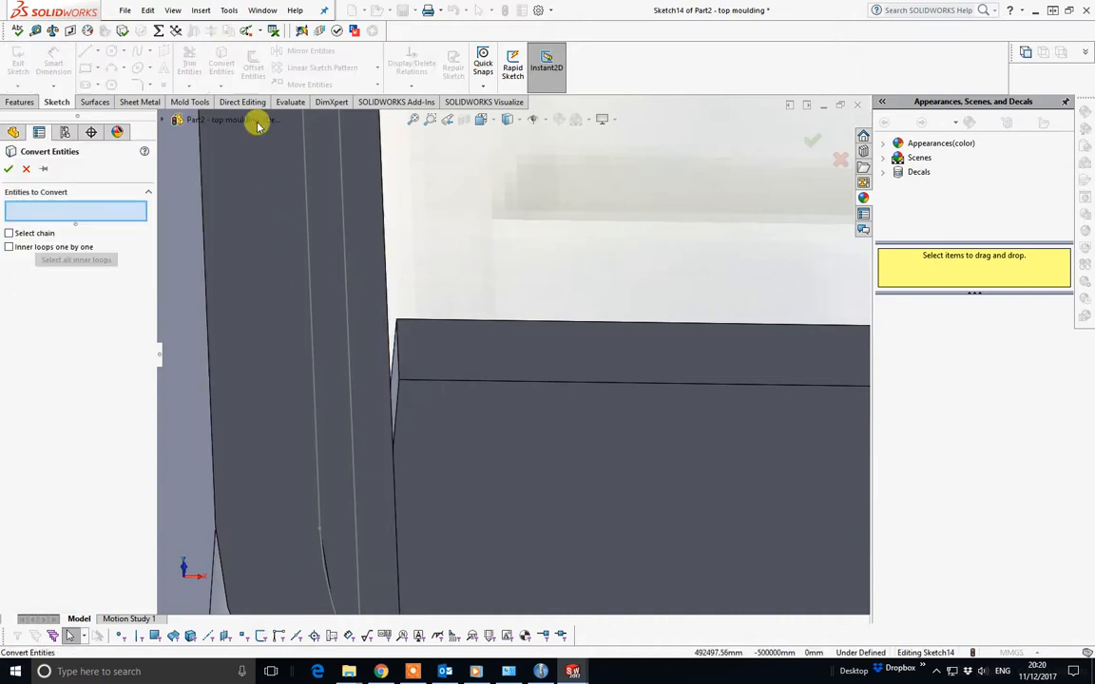
left_click(394, 378)
key("Return")
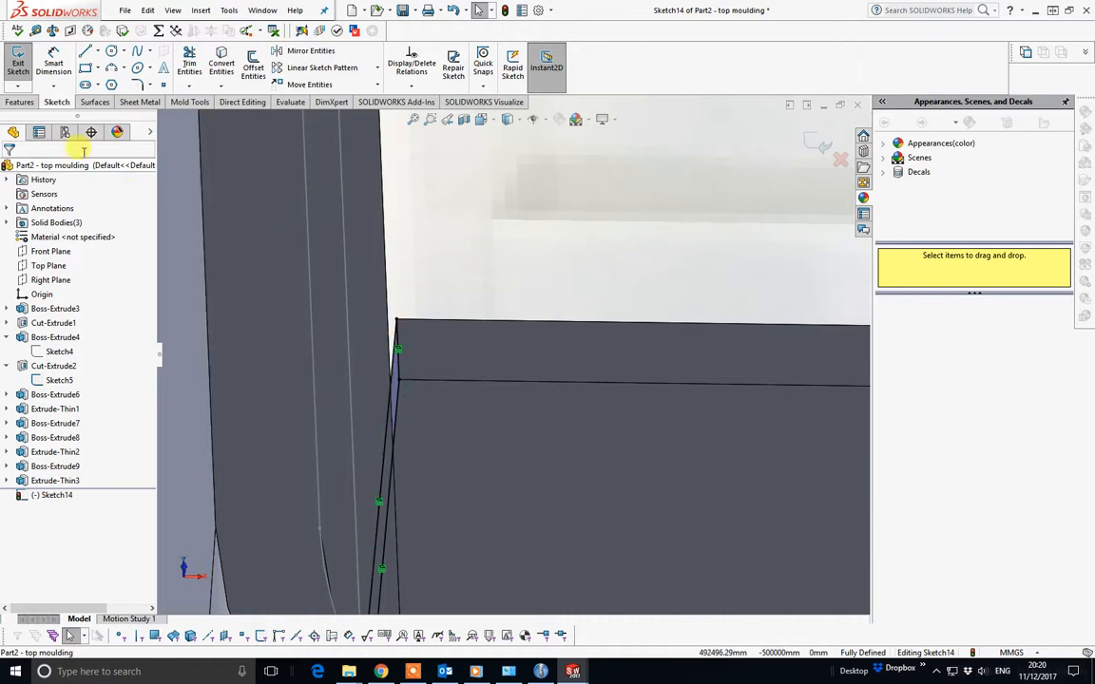
Step: Extrude the end-face outline along the rib's top edge with Up To Surface, ending at the side wall's face
left_click(21, 102)
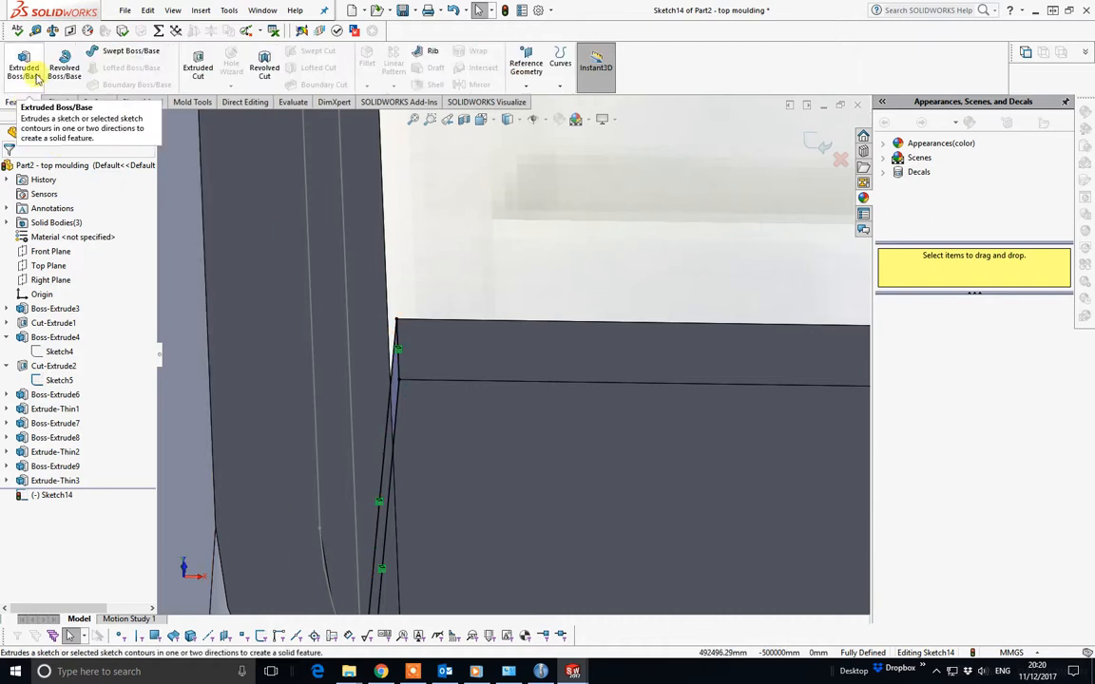
left_click(26, 61)
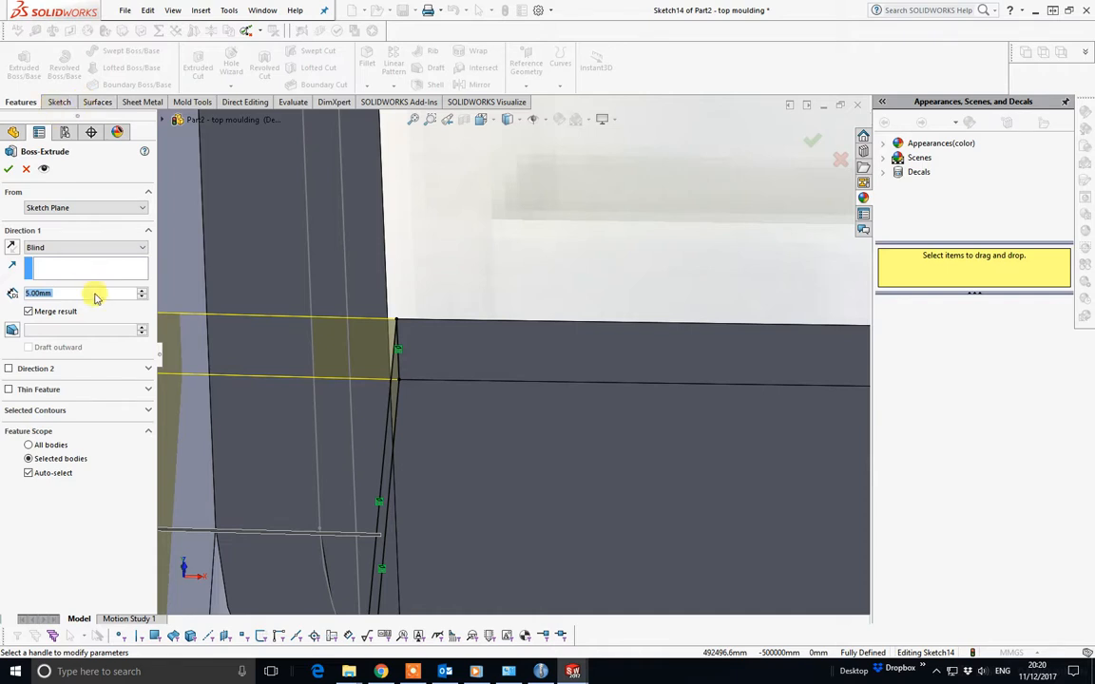
left_click(426, 325)
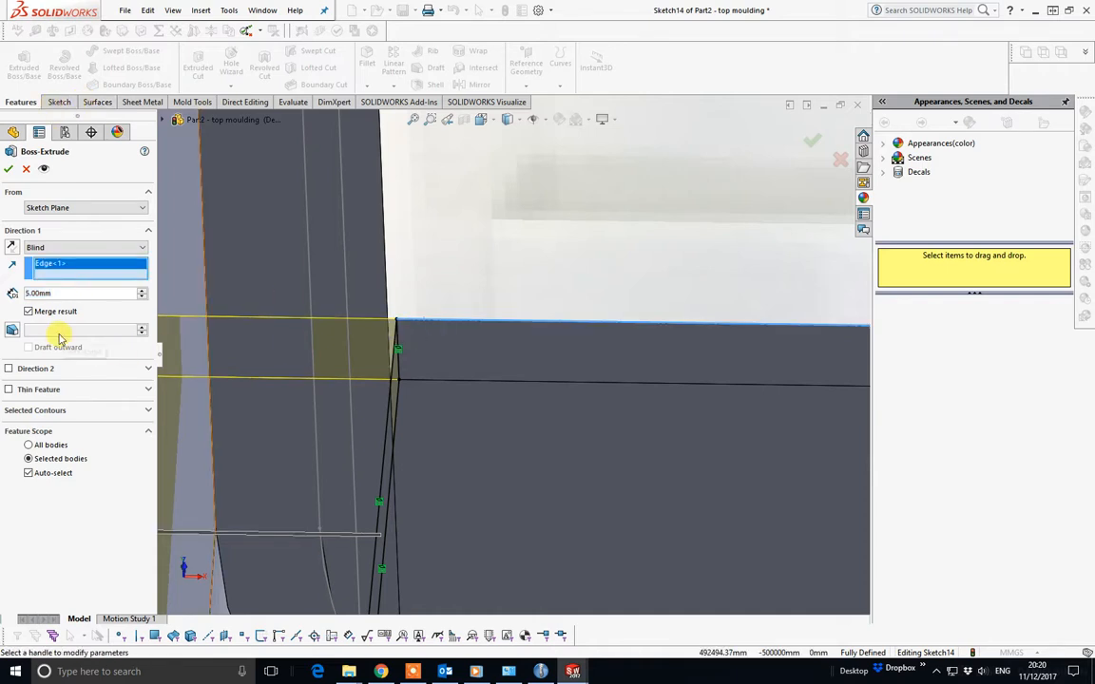
left_click(144, 248)
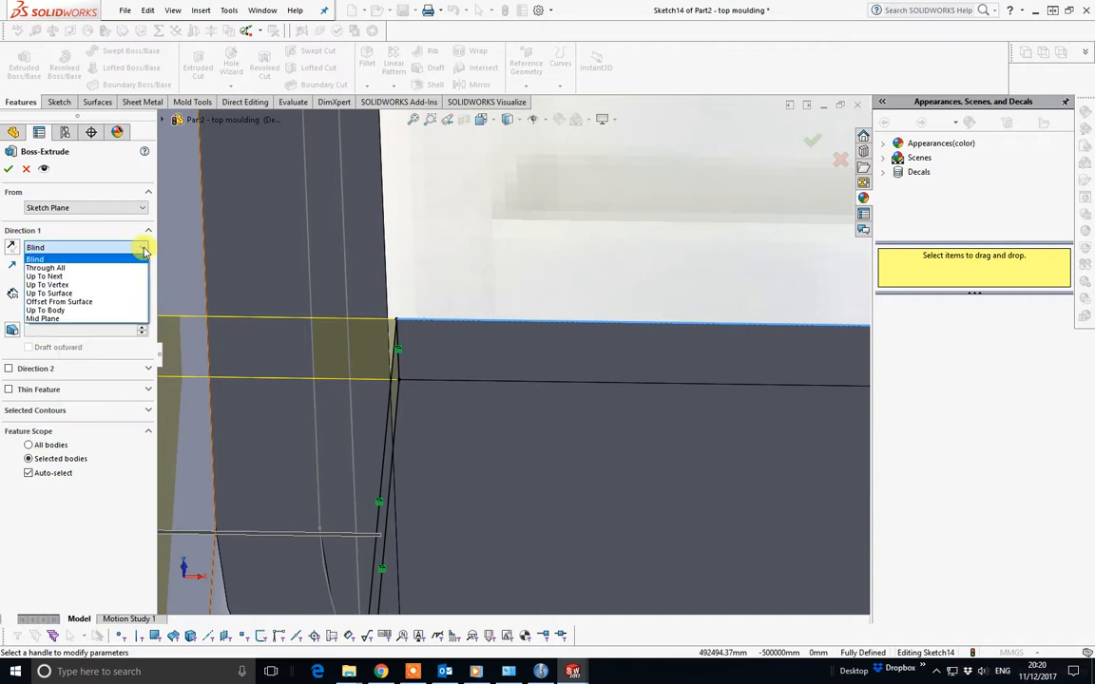
left_click(105, 293)
middle_click_drag(403, 312, 357, 328)
left_click(406, 302)
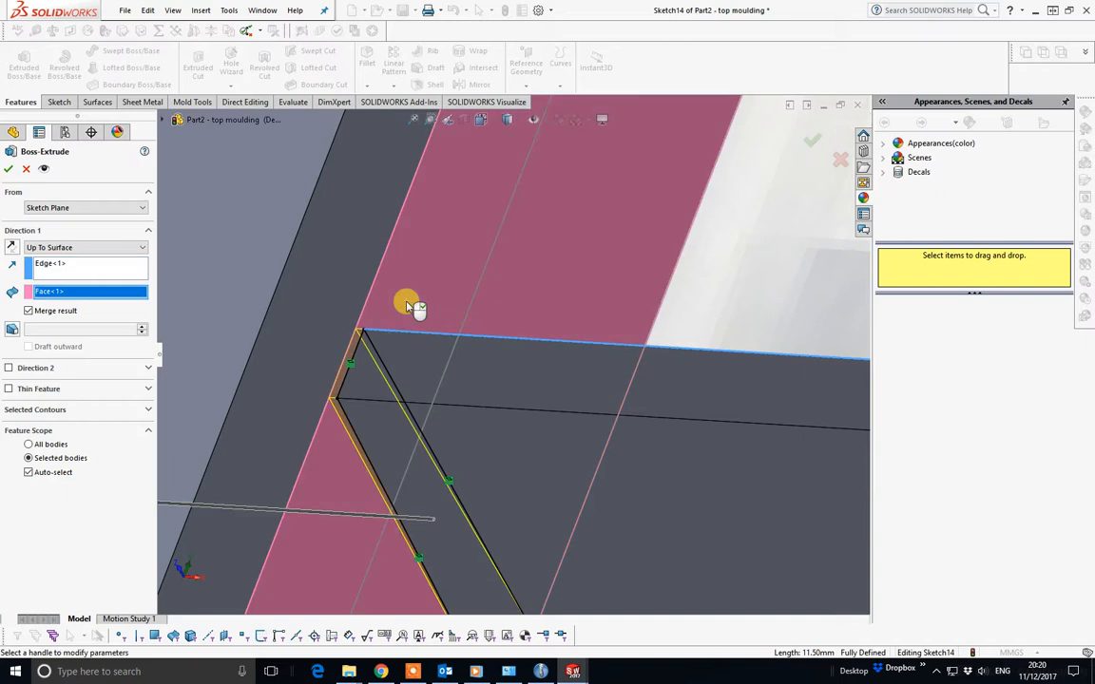
key("Return")
scroll(405, 302, "up", 6)
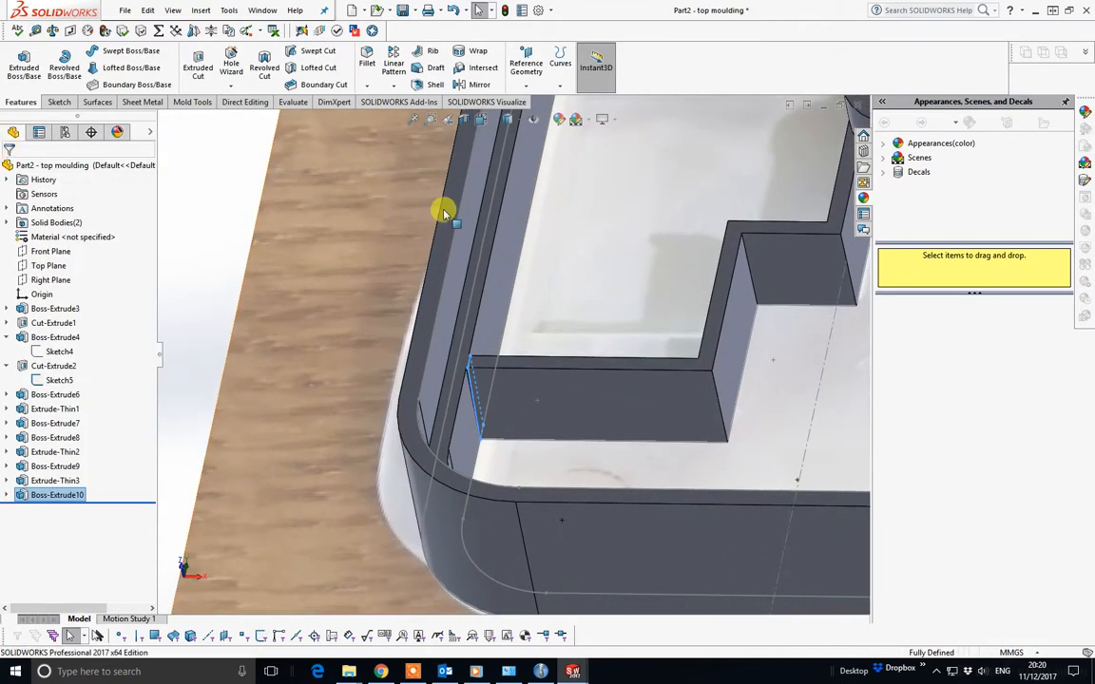
Step: Roll the feature history back to just after the stepped rib's thin extrusion, Extrude-Thin2
scroll(694, 257, "up", 4)
mouse_move(677, 355)
middle_mouse_down()
mouse_move(702, 356)
mouse_move(683, 375)
mouse_move(652, 343)
mouse_move(662, 362)
middle_mouse_up()
scroll(683, 376, "down", 1)
scroll(683, 372, "up", 2)
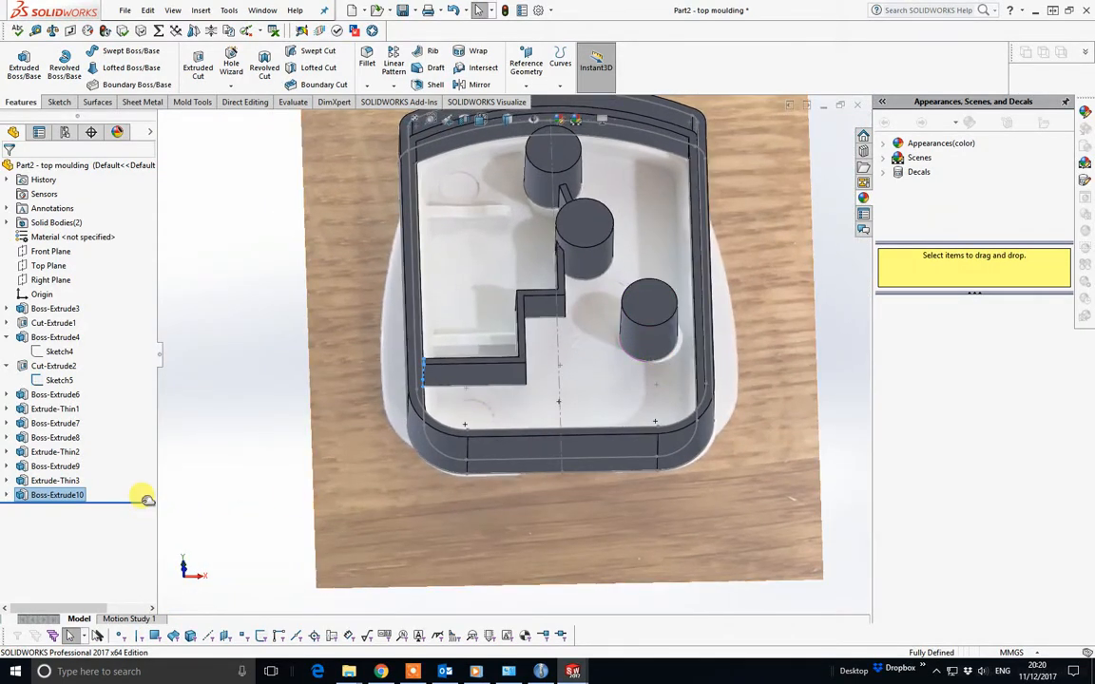
left_click_drag(144, 499, 144, 461)
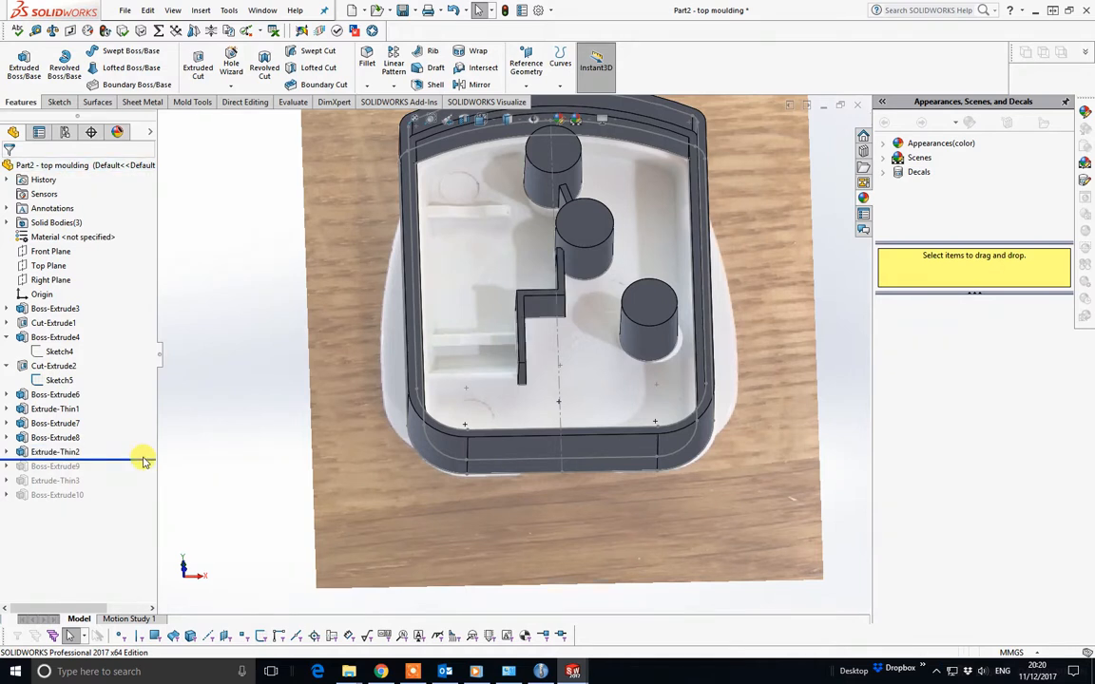
Step: Edit the stepped rib's thin extrusion and set its blind depth to 7 mm
right_click(39, 454)
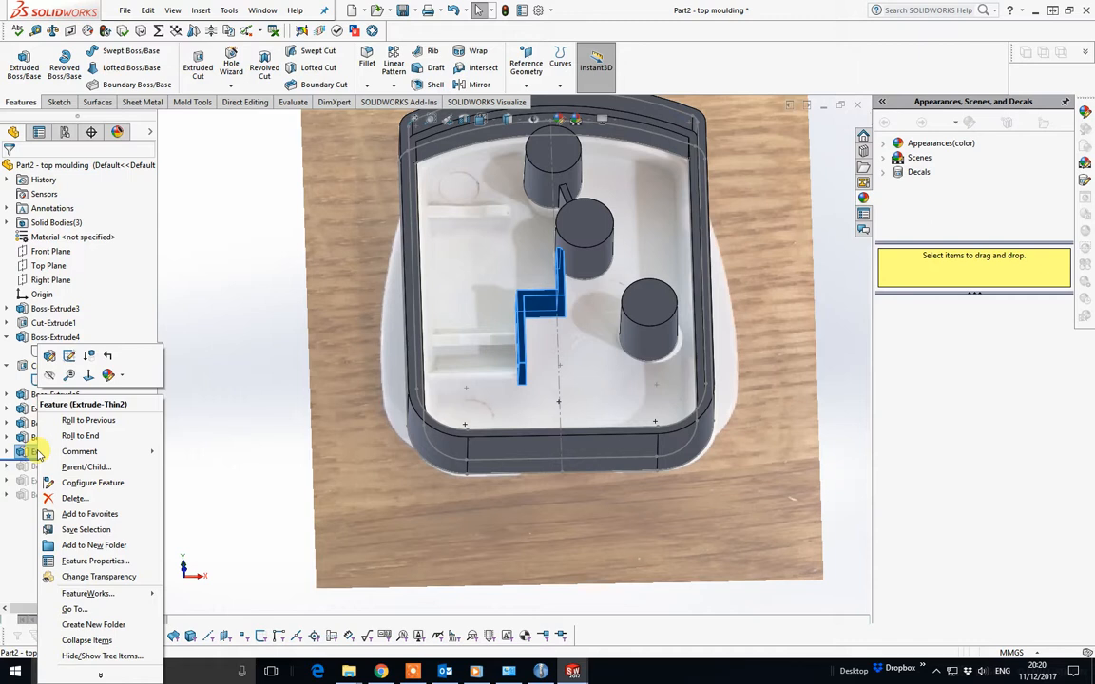
left_click(50, 359)
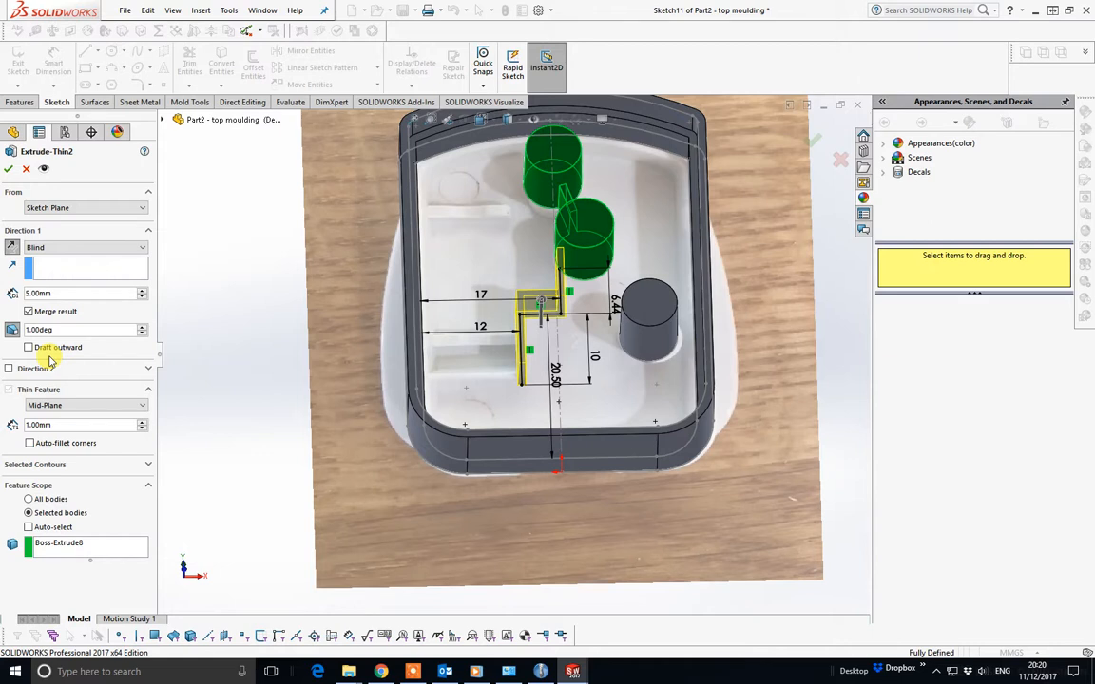
double_click(42, 293)
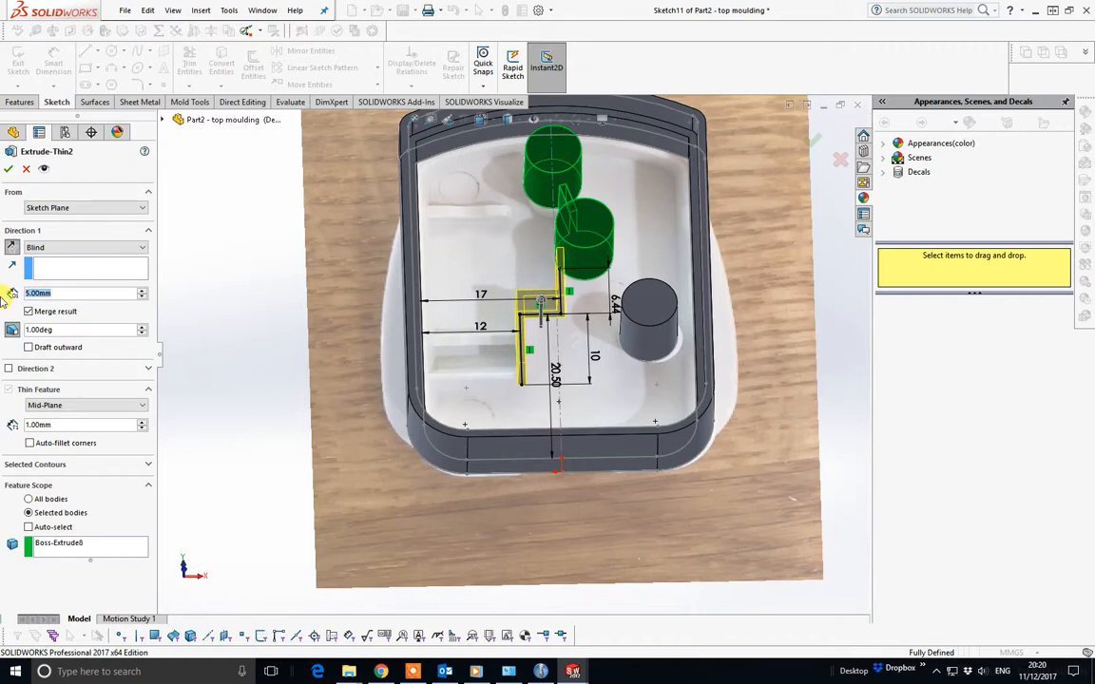
type("7")
key("Return")
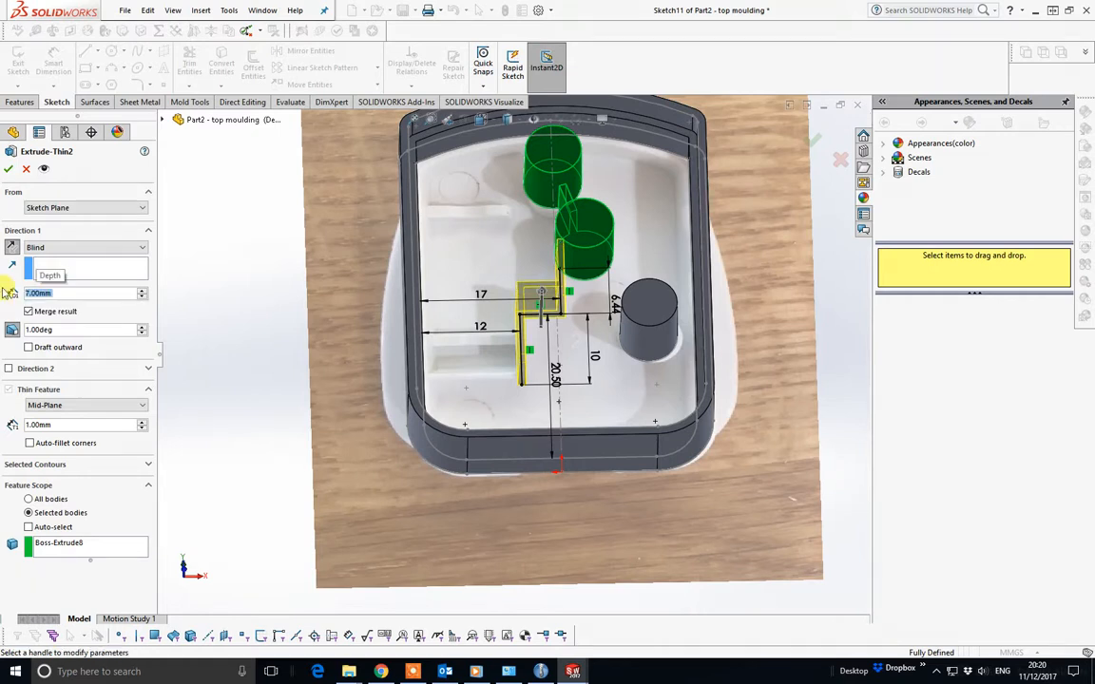
left_click(9, 169)
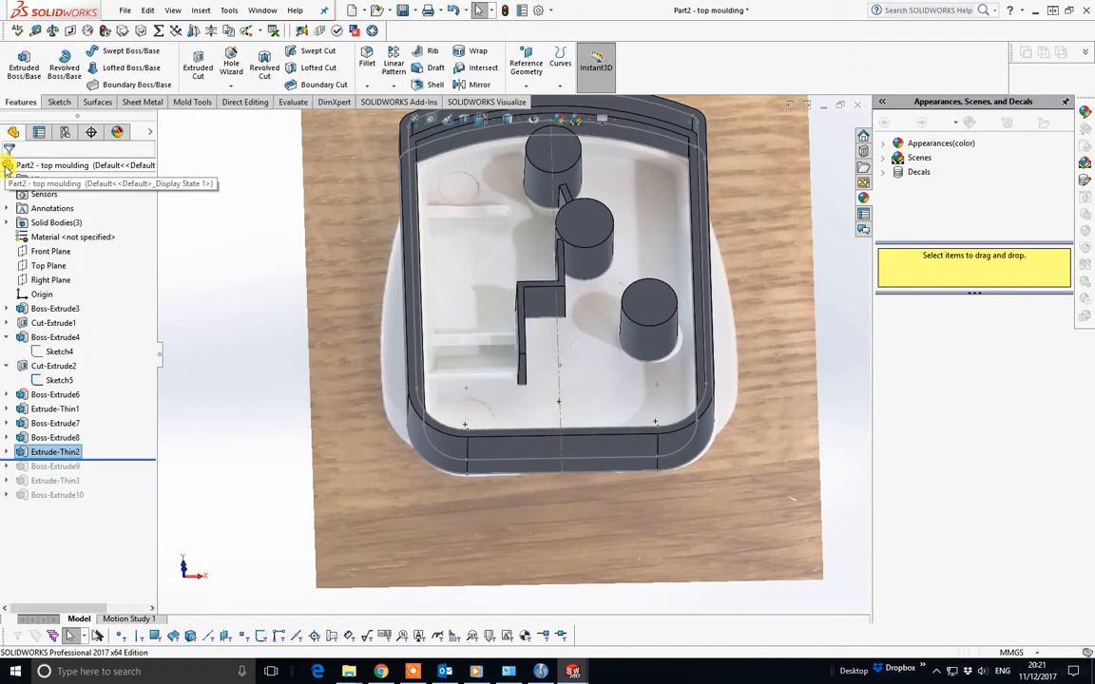
Step: Roll the feature history forward in stages to the end, past Boss-Extrude10
left_click_drag(122, 458, 120, 487)
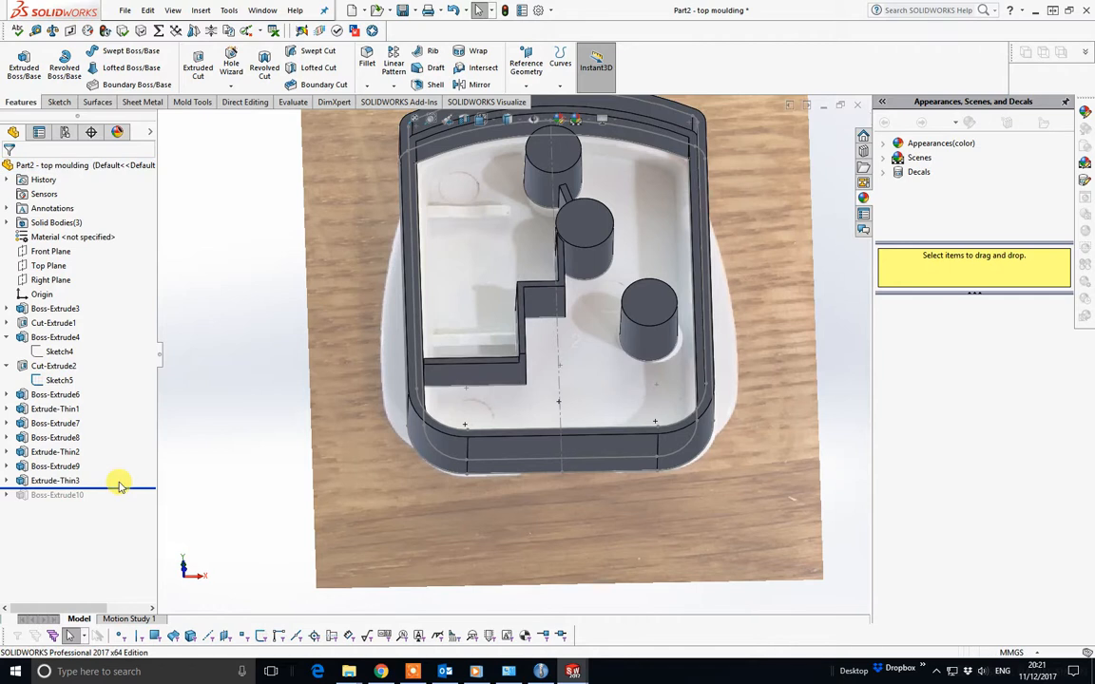
middle_click_drag(499, 374, 462, 395)
left_click_drag(123, 487, 124, 494)
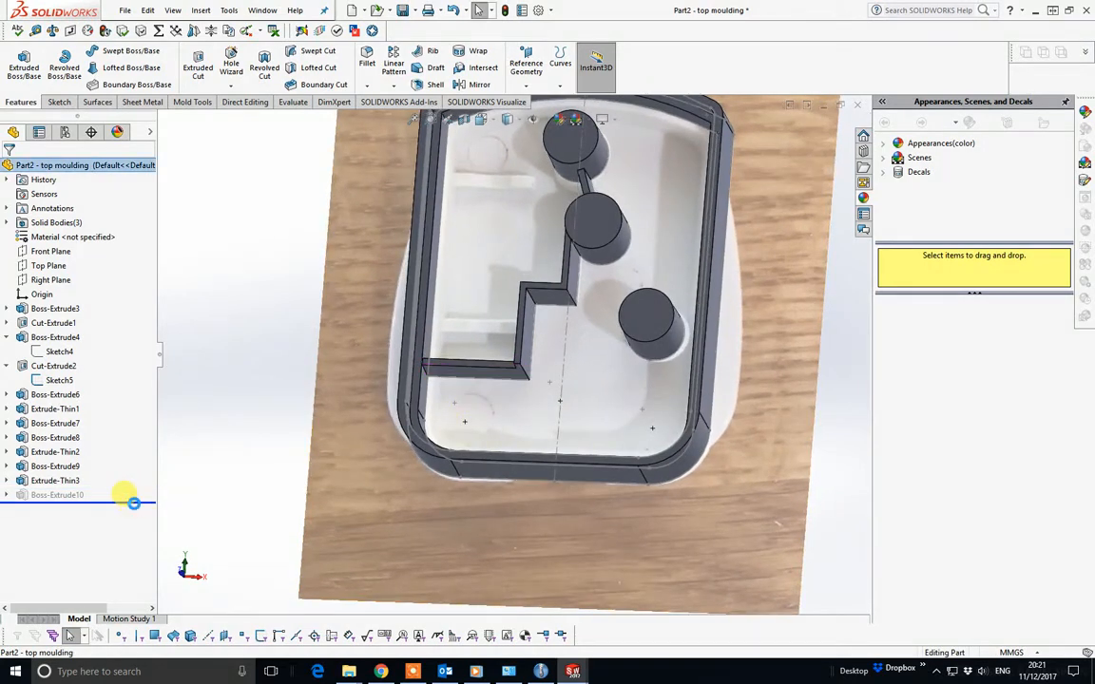
Step: Examine the stepped rib and the bosses against the reference photo, finishing in a close-up Front view
scroll(485, 339, "down", 3)
scroll(499, 341, "up", 3)
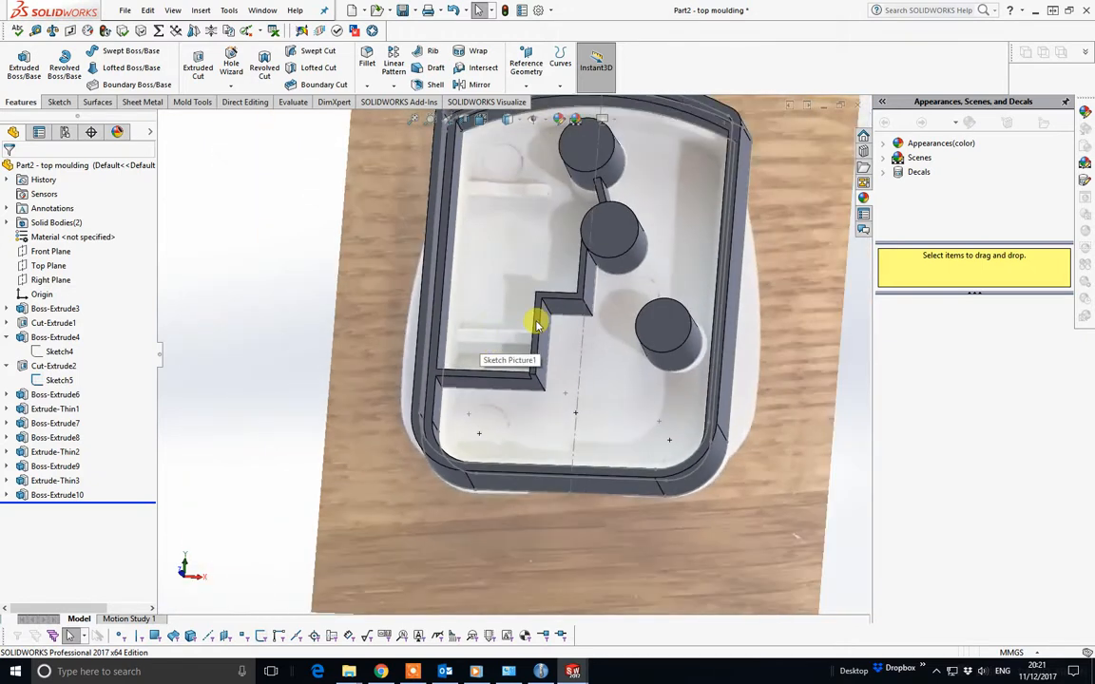
mouse_move(537, 325)
middle_mouse_down()
mouse_move(577, 183)
mouse_move(575, 254)
middle_mouse_up()
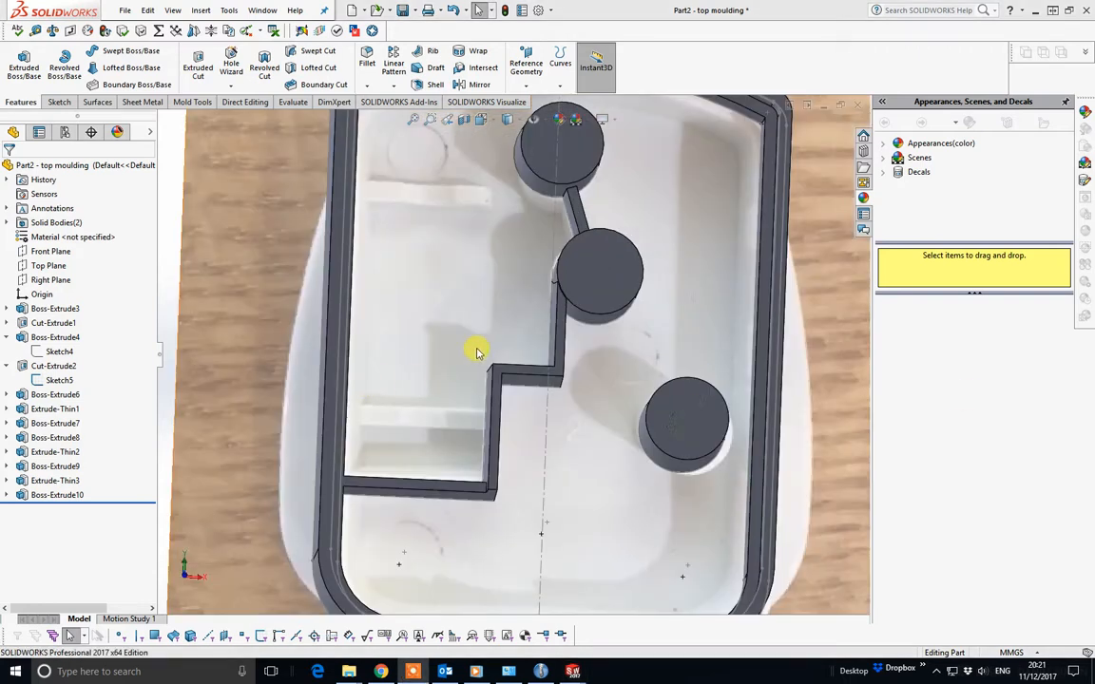
scroll(478, 350, "up", 3)
mouse_move(478, 350)
middle_mouse_down()
mouse_move(479, 339)
mouse_move(435, 359)
mouse_move(464, 415)
mouse_move(532, 357)
mouse_move(481, 344)
mouse_move(485, 279)
mouse_move(465, 342)
middle_mouse_up()
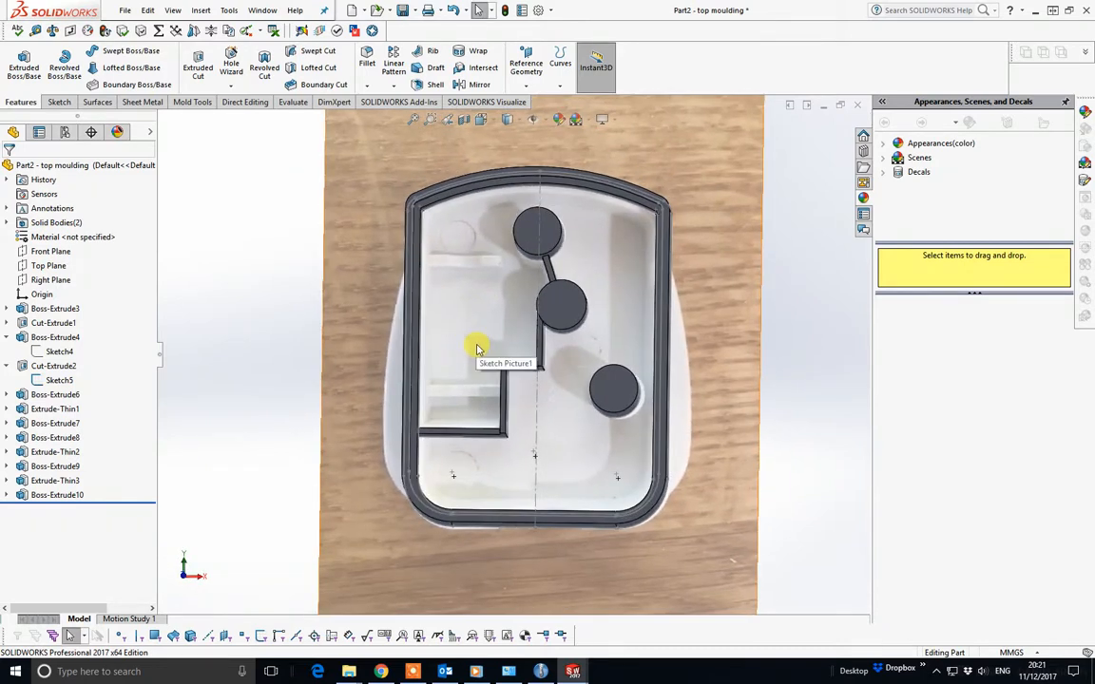
key("space")
left_click(435, 506)
scroll(557, 548, "up", 8)
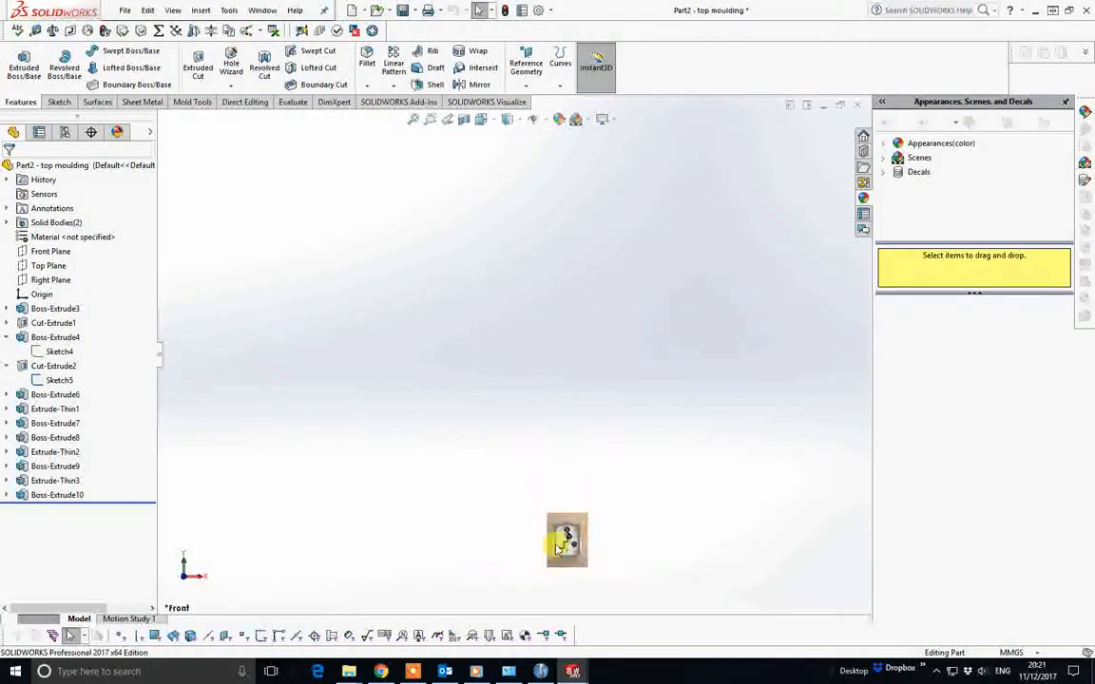
scroll(557, 548, "down", 10)
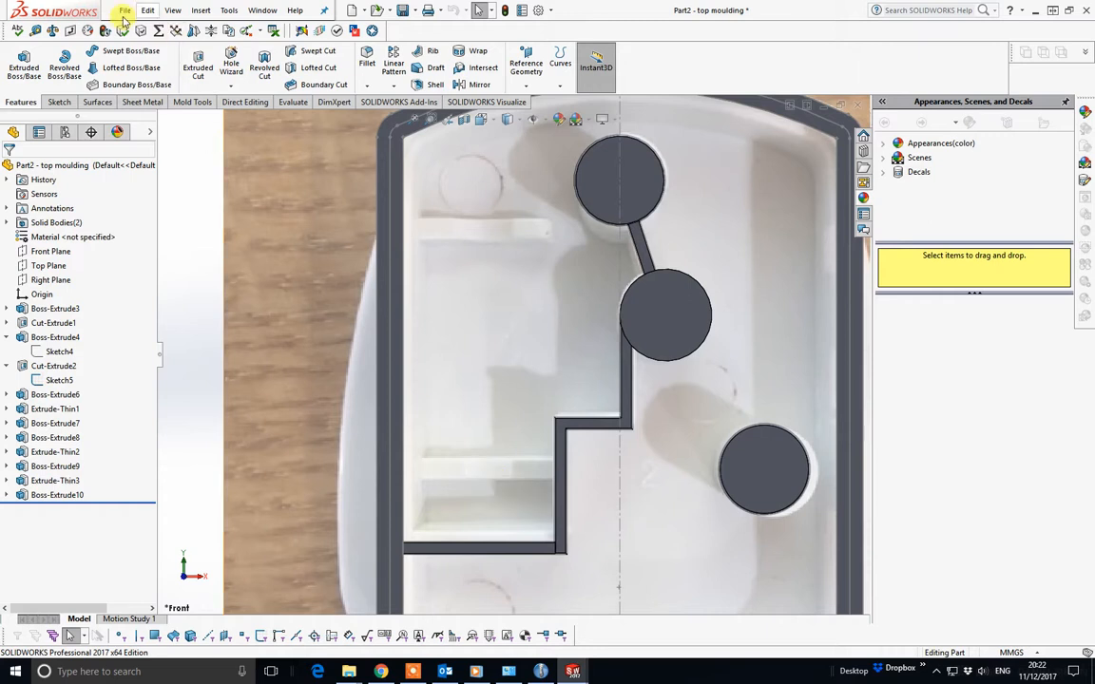
Step: Start a sketch on the flat rim face at the back of the moulding
left_click(58, 101)
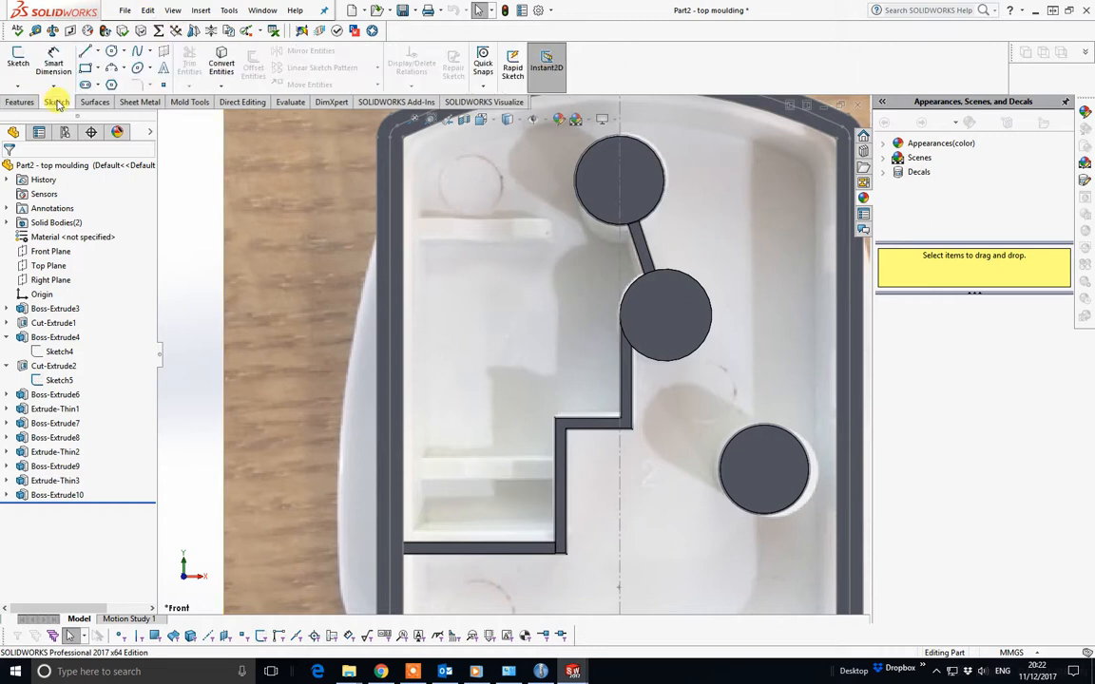
left_click(18, 59)
scroll(599, 433, "up", 3)
mouse_move(599, 428)
middle_mouse_down()
mouse_move(677, 415)
mouse_move(760, 430)
middle_mouse_up()
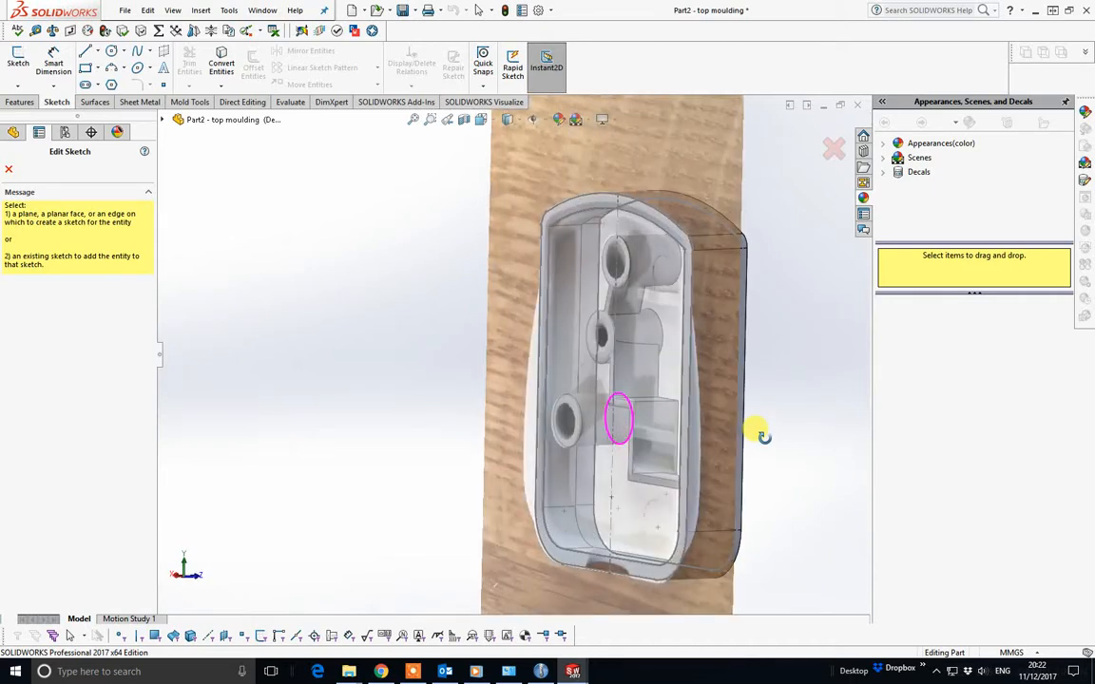
left_click(683, 501)
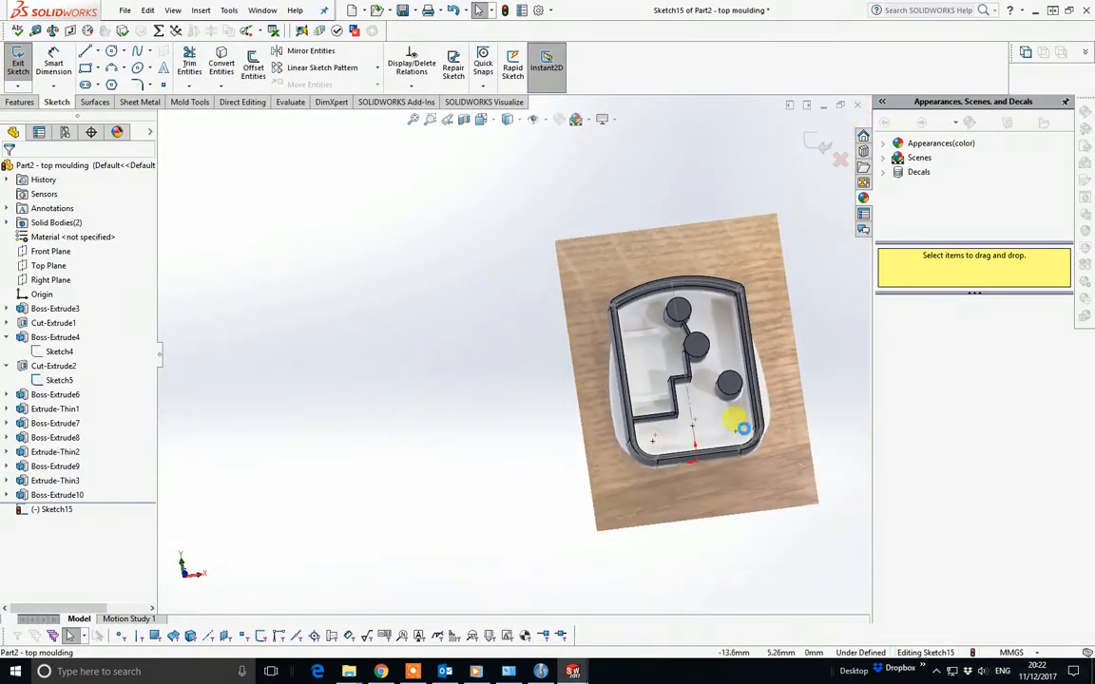
scroll(652, 380, "down", 5)
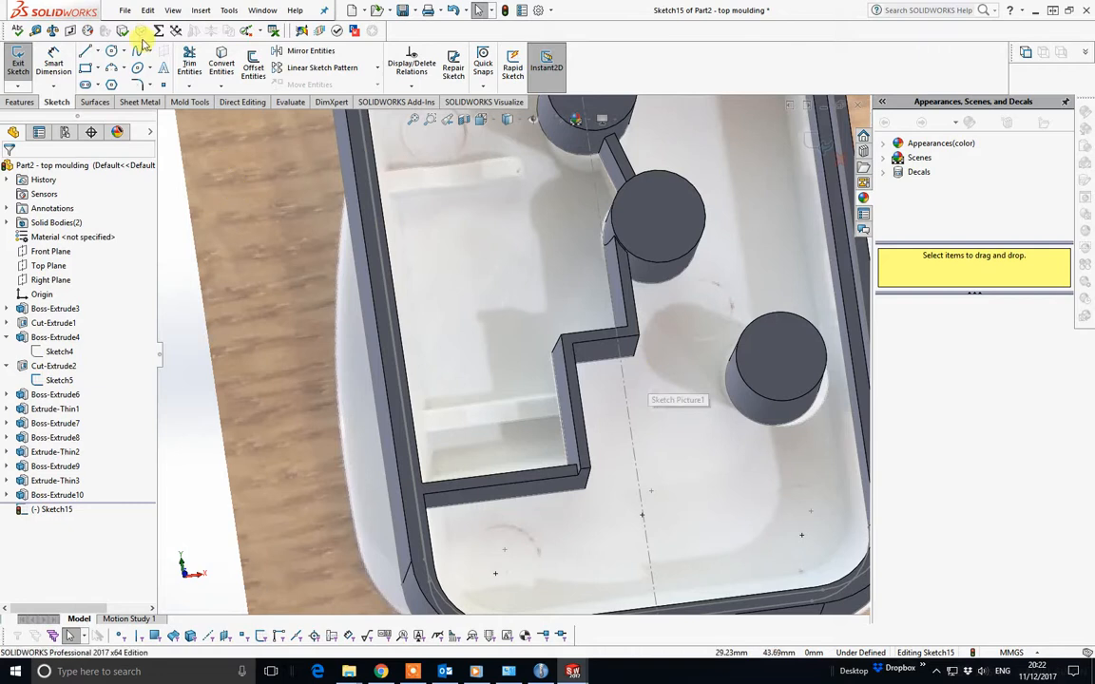
Step: Sketch a horizontal line about 9.8 mm long over the photo's cross rib, between the side wall and the stepped rib
left_click(85, 52)
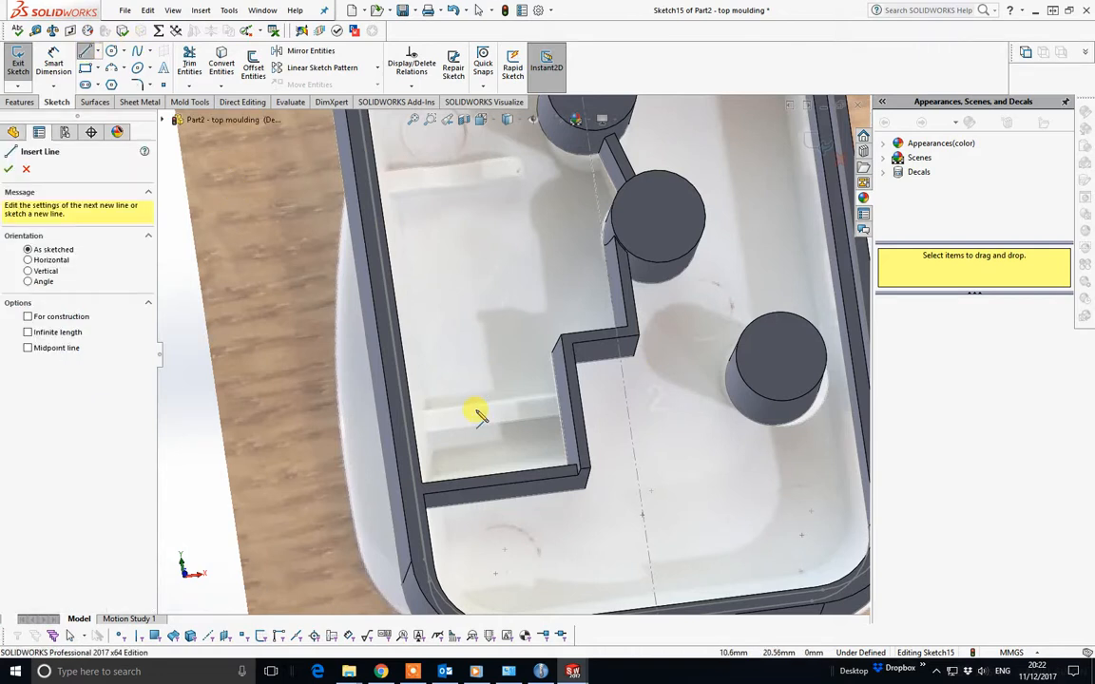
left_click(423, 421)
left_click(554, 408)
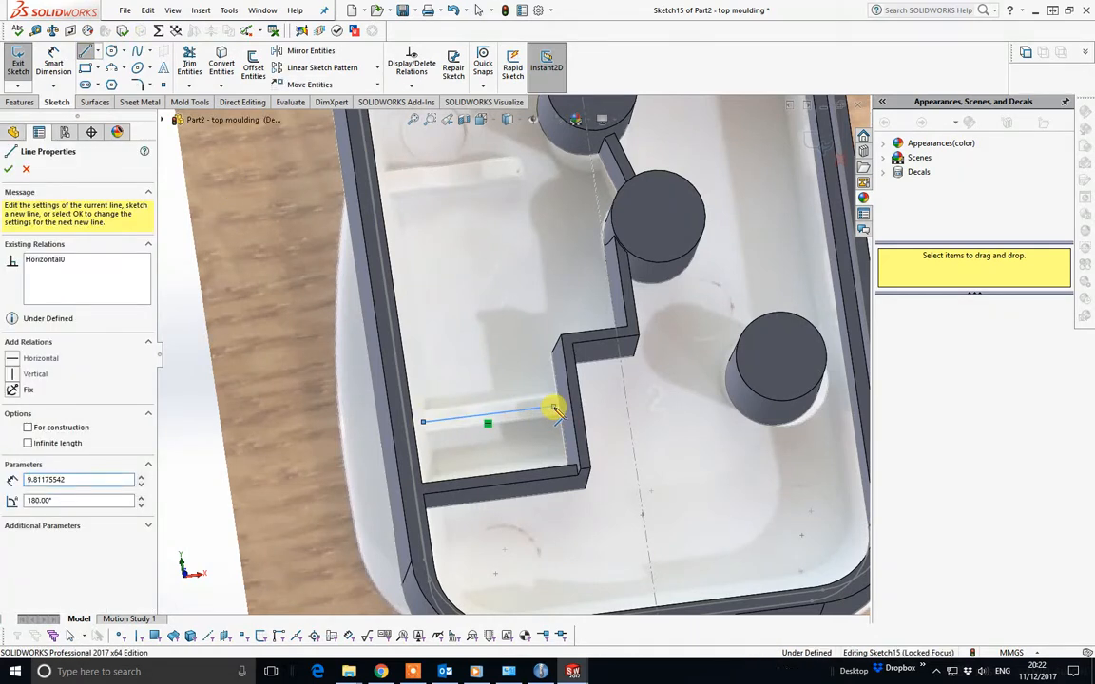
right_click(561, 410)
left_click(568, 418)
Step: Make the line's end beside the stepped rib coincident with the base edge of that rib's inner face
scroll(570, 404, "down", 4)
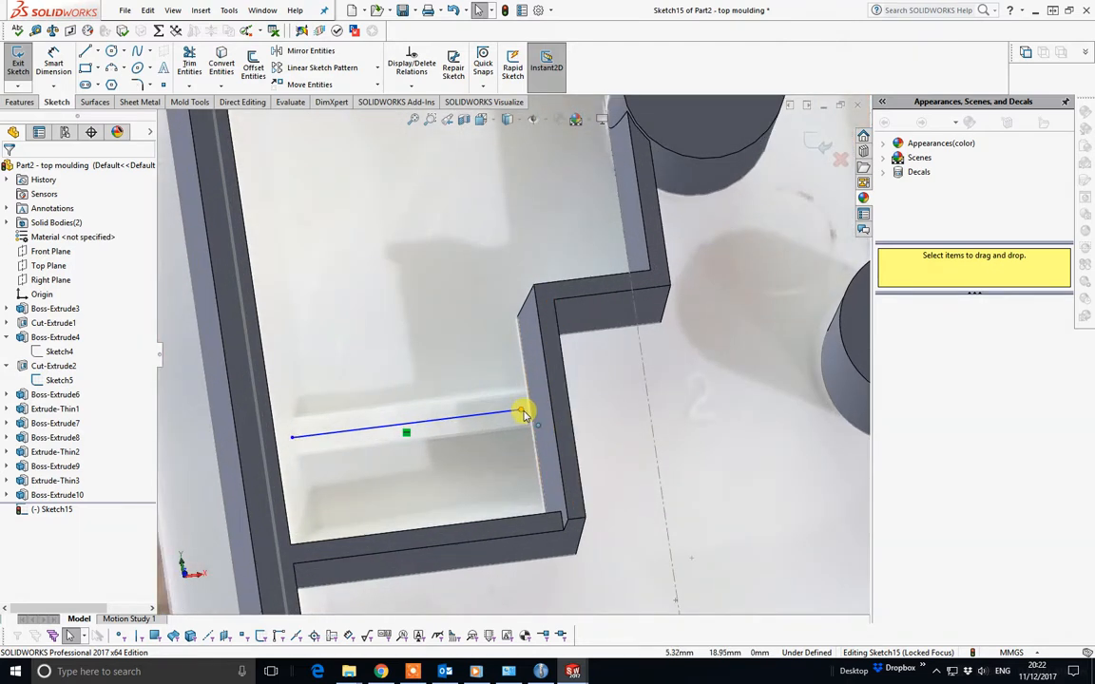
left_click(523, 414)
left_click(531, 424, "ctrl")
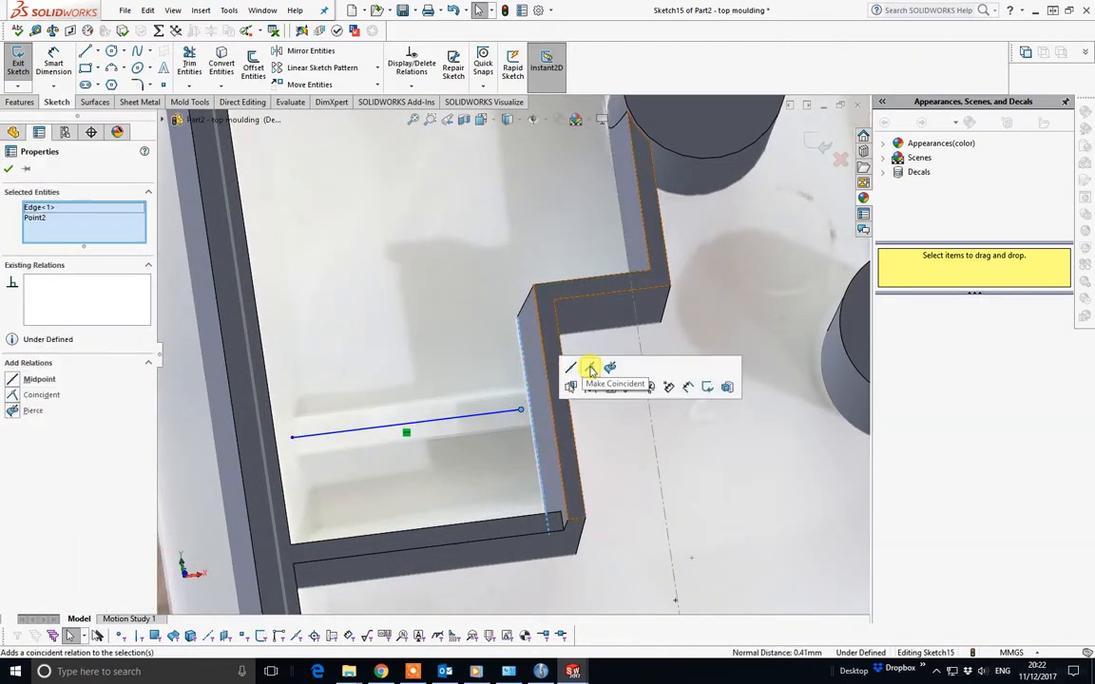
left_click(611, 368)
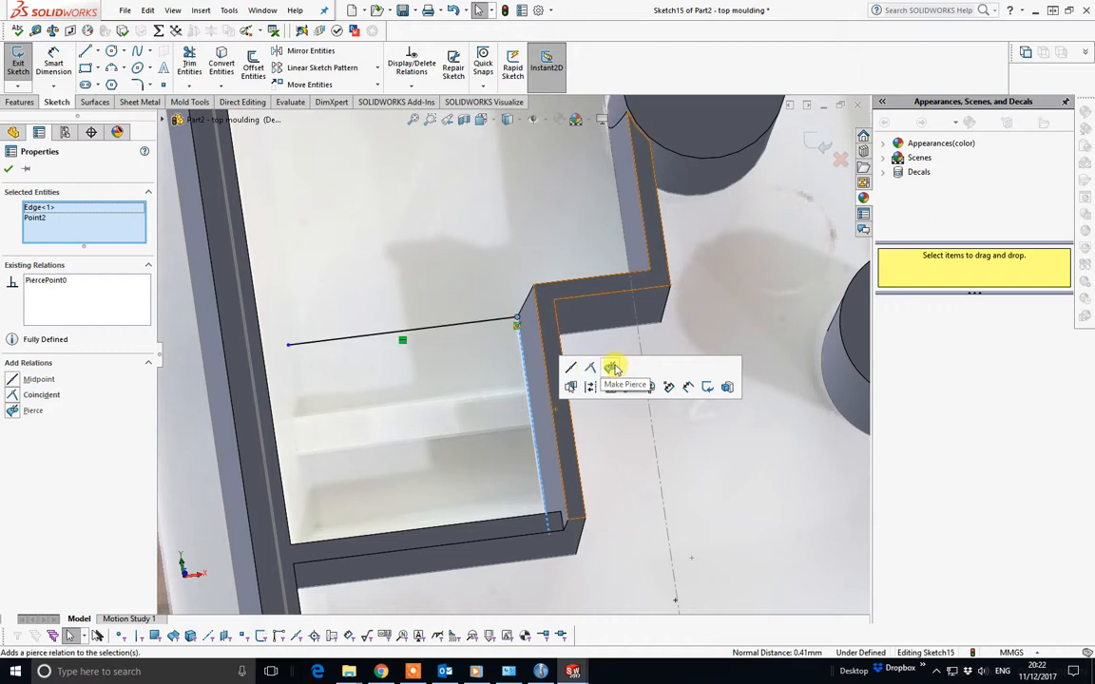
key("ctrl+z")
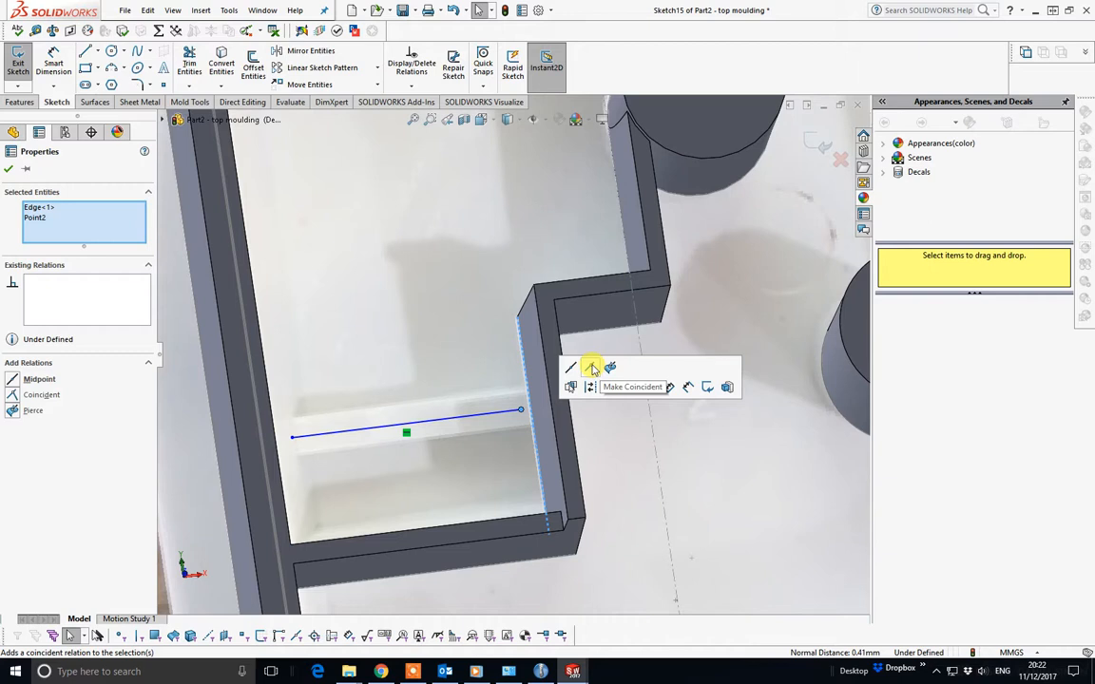
left_click(591, 369)
Step: Make the line's other end coincident with the inner edge of the moulding's side wall
middle_click_drag(440, 386, 427, 415)
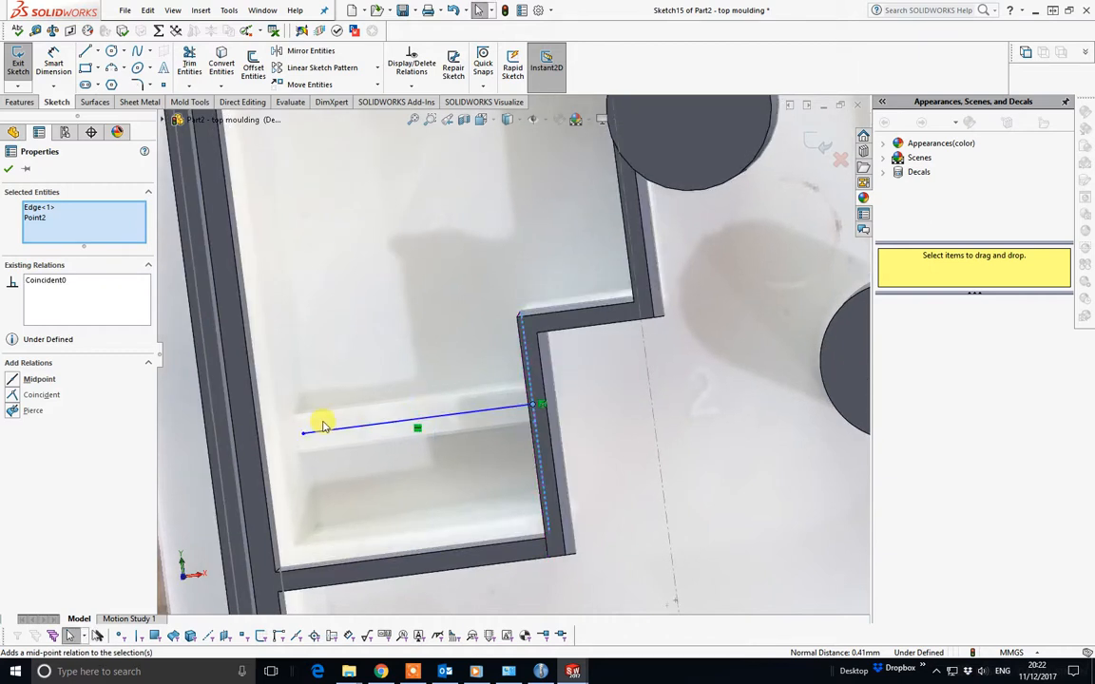
mouse_move(313, 435)
middle_mouse_down()
mouse_move(293, 435)
mouse_move(304, 455)
middle_mouse_up()
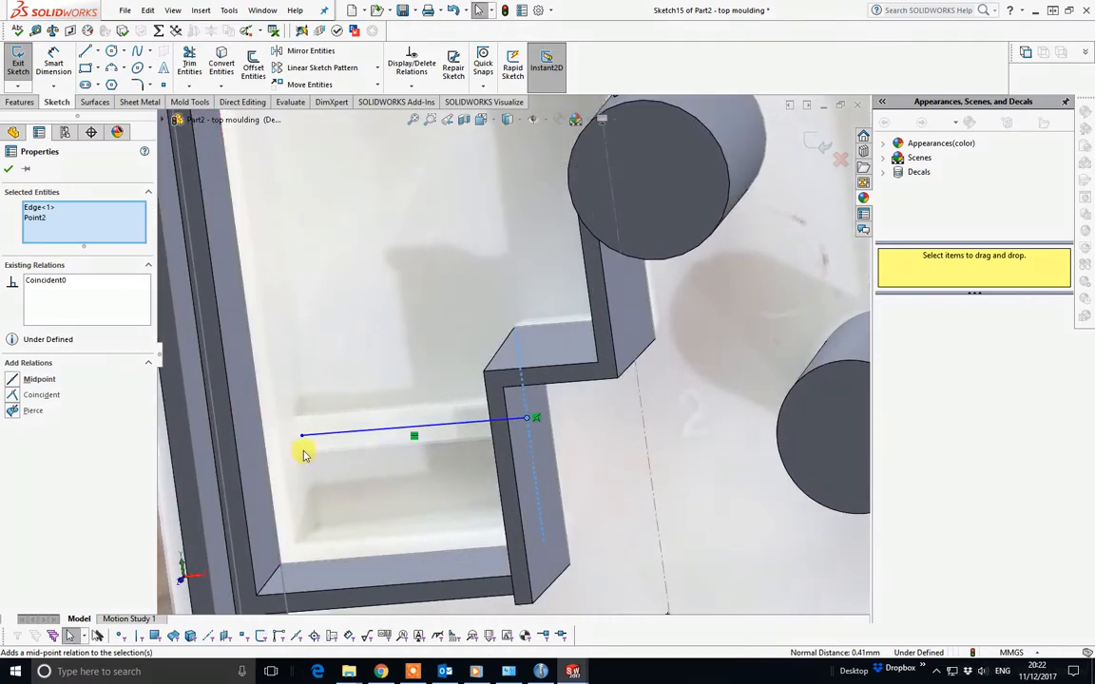
left_click(302, 438)
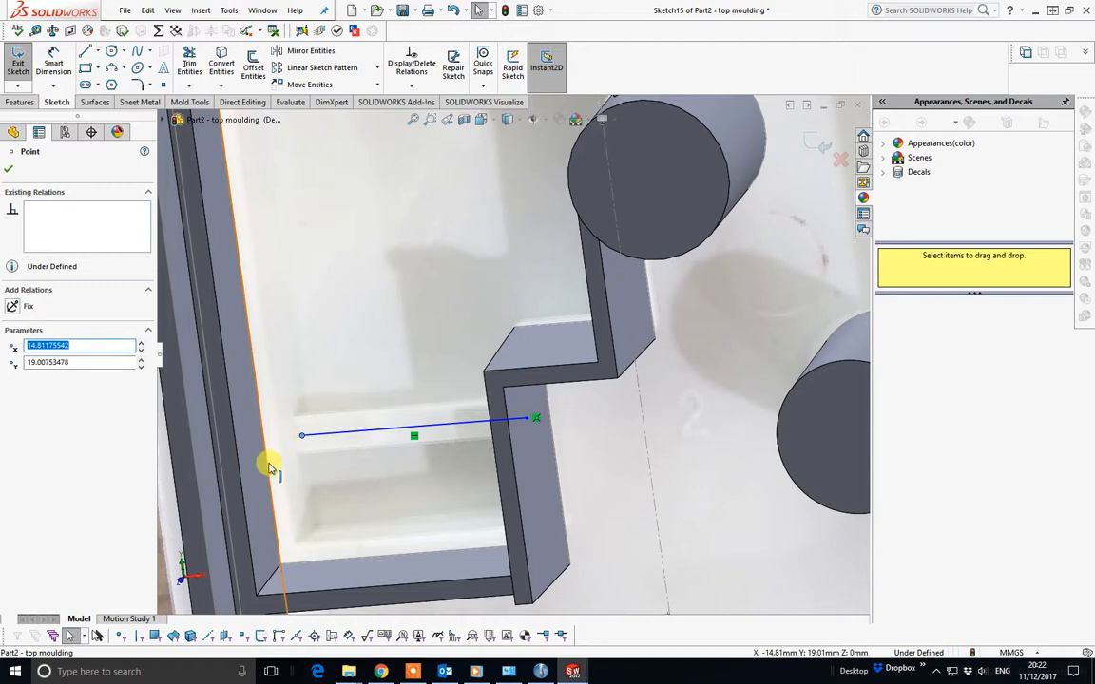
left_click(269, 466, "ctrl")
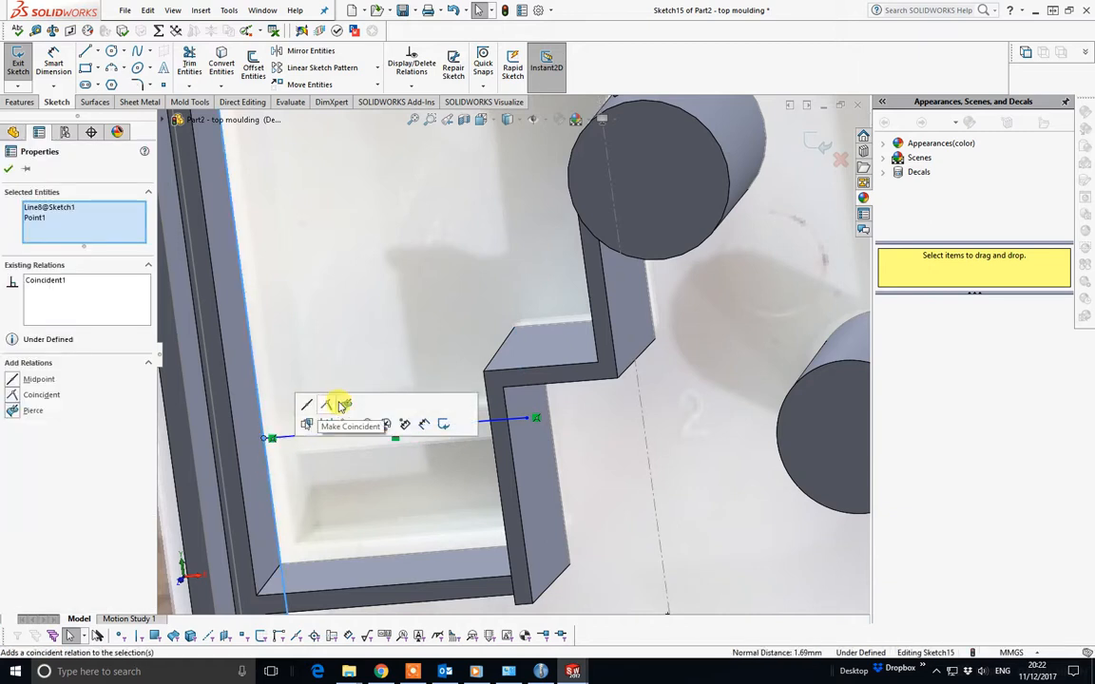
middle_click_drag(342, 404, 408, 430)
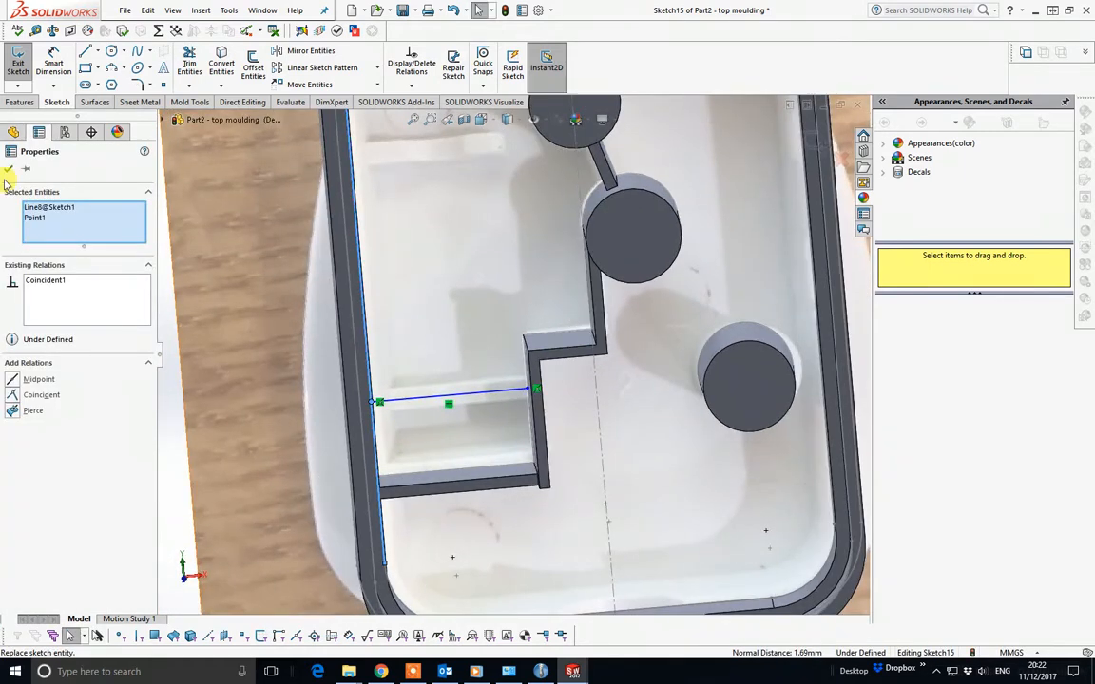
middle_click_drag(306, 302, 311, 282)
Step: Dimension the cross rib line 3.5 mm from the inner edge of the stepped rib's lower horizontal leg
left_click(53, 73)
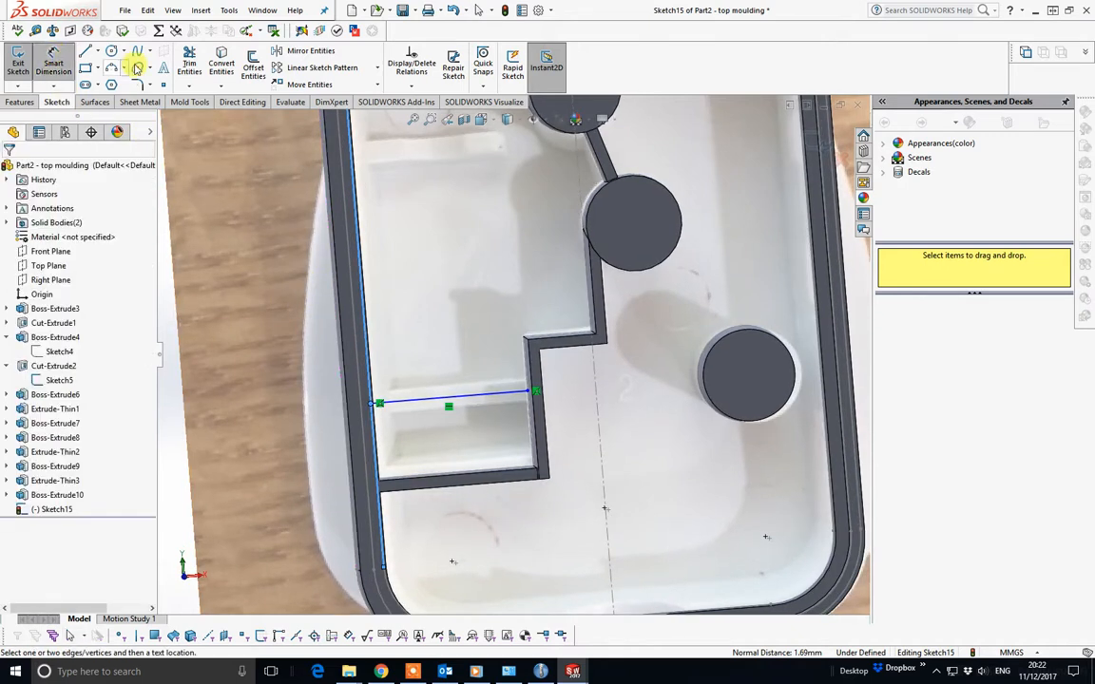
key("Escape")
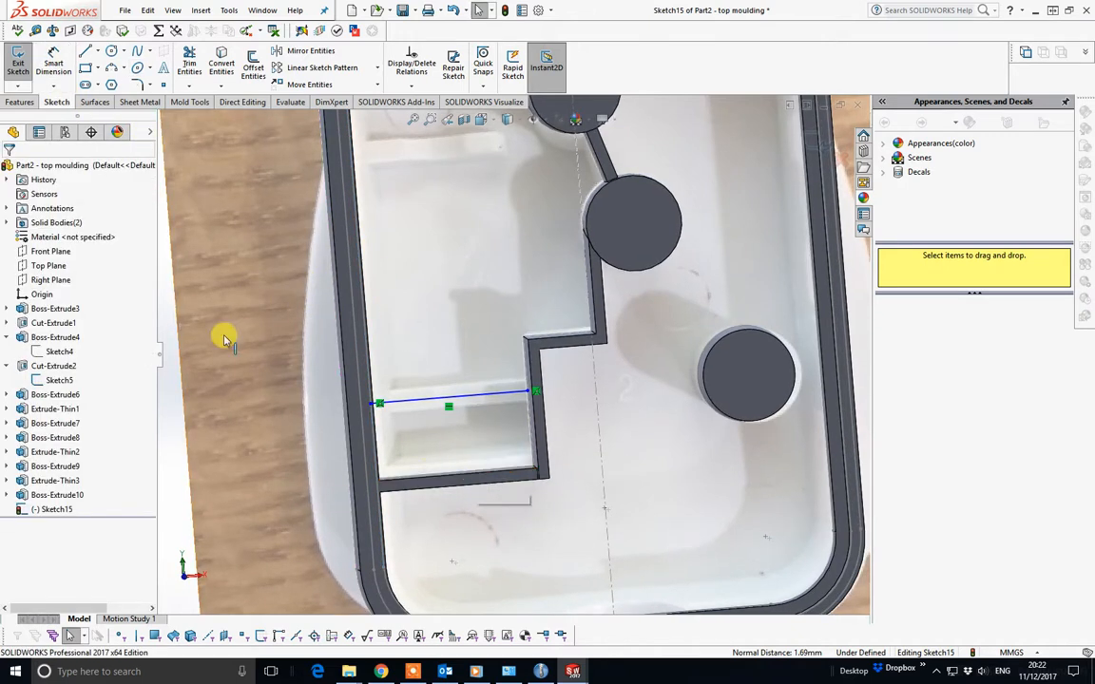
left_click(53, 63)
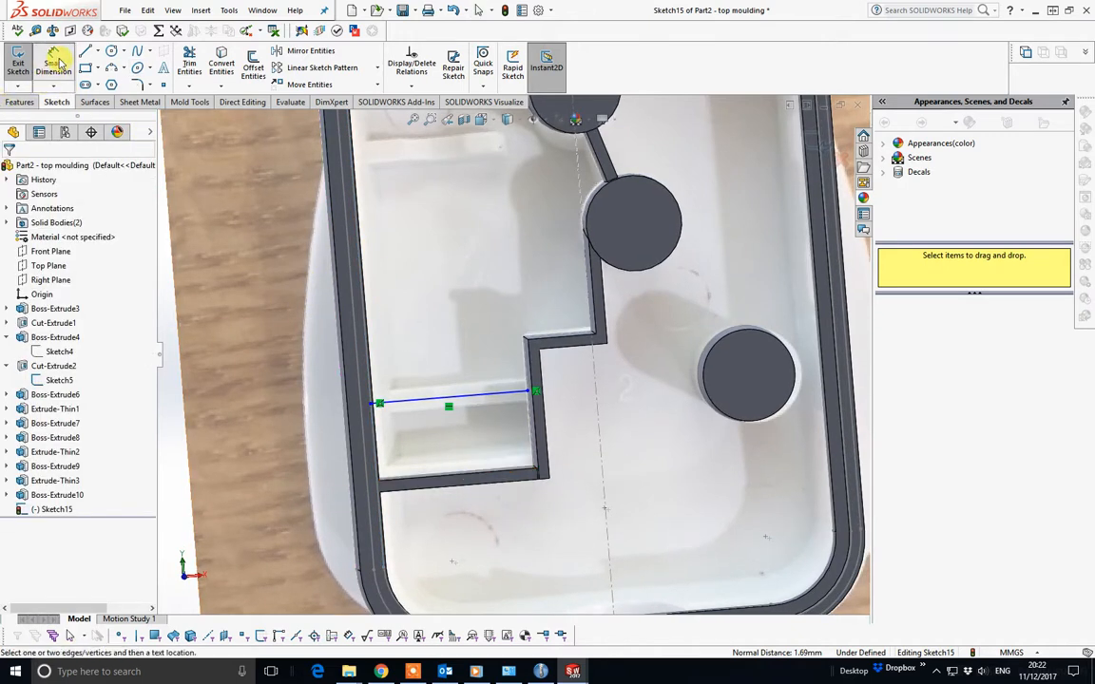
left_click(486, 472)
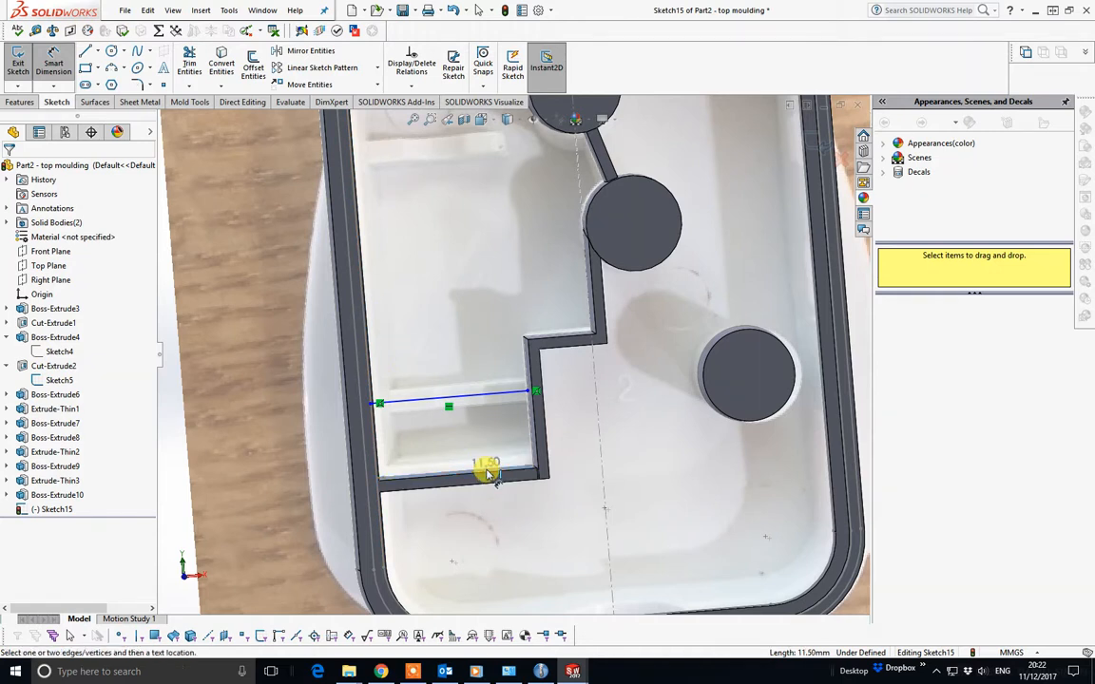
left_click(480, 399)
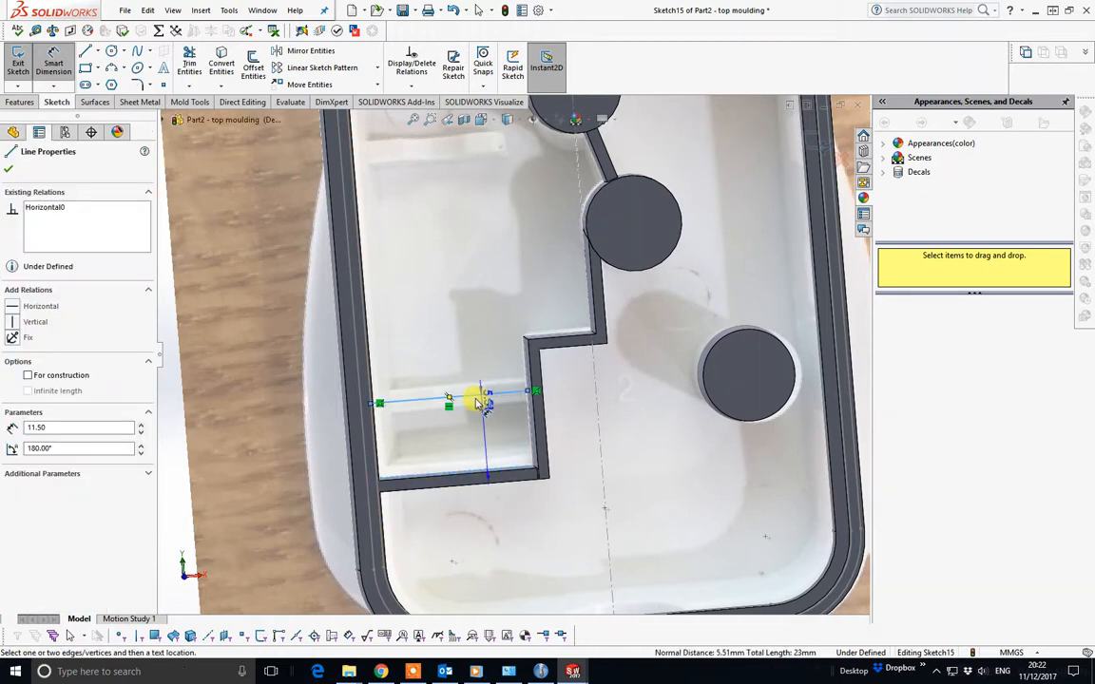
left_click(466, 430)
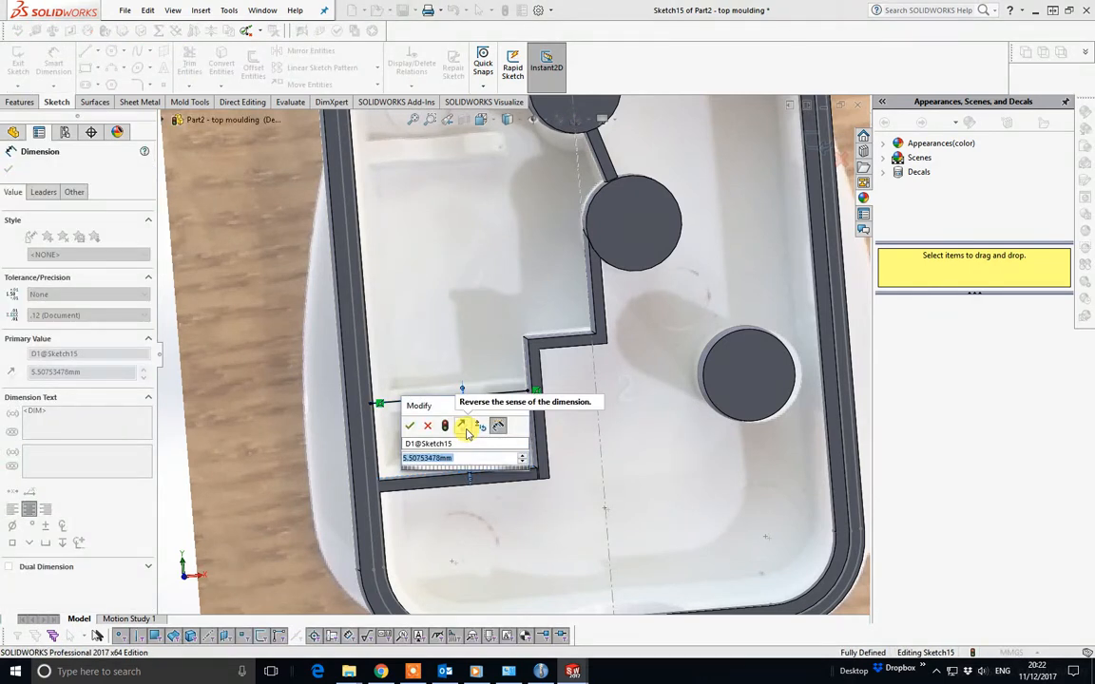
type("3.5")
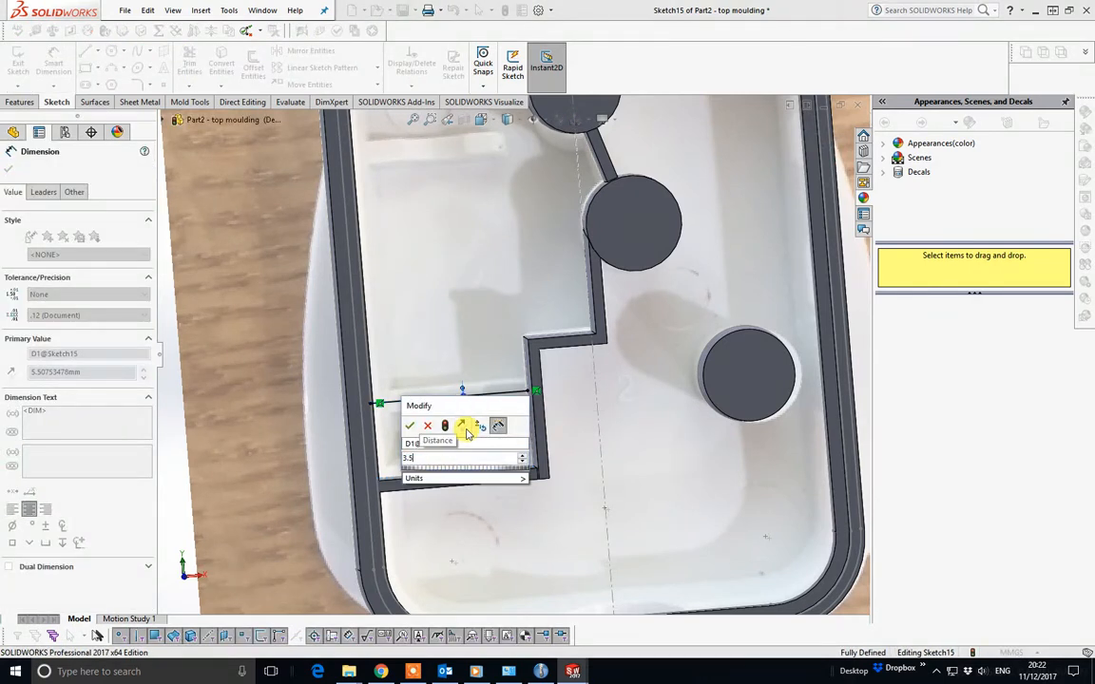
key("Return")
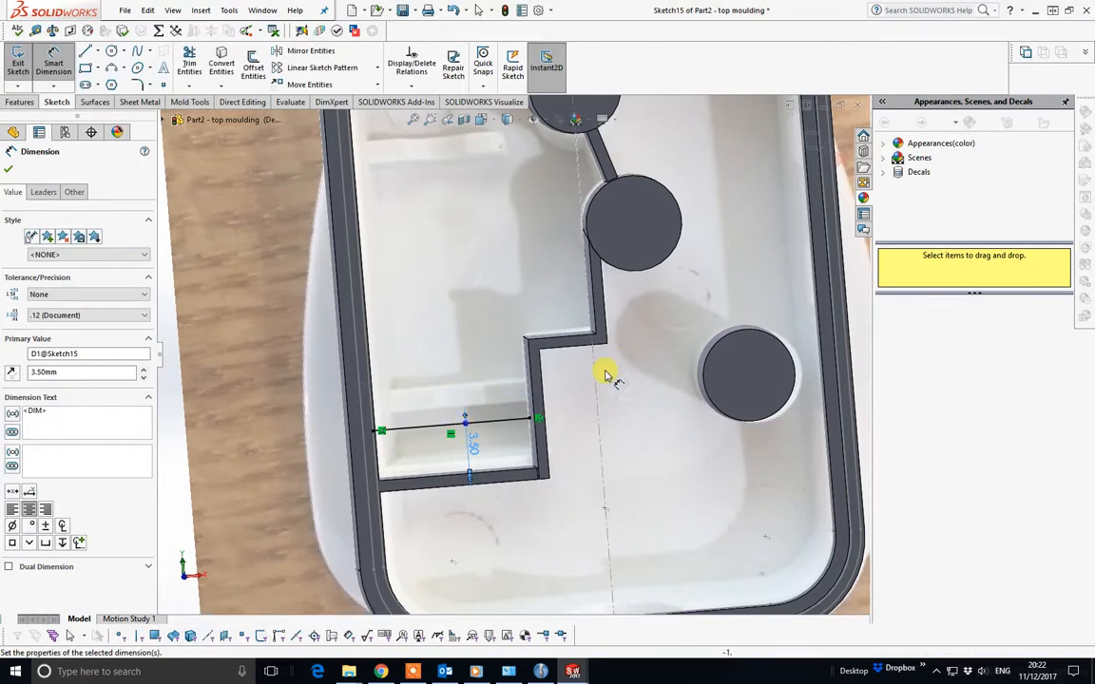
middle_click_drag(391, 390, 386, 357)
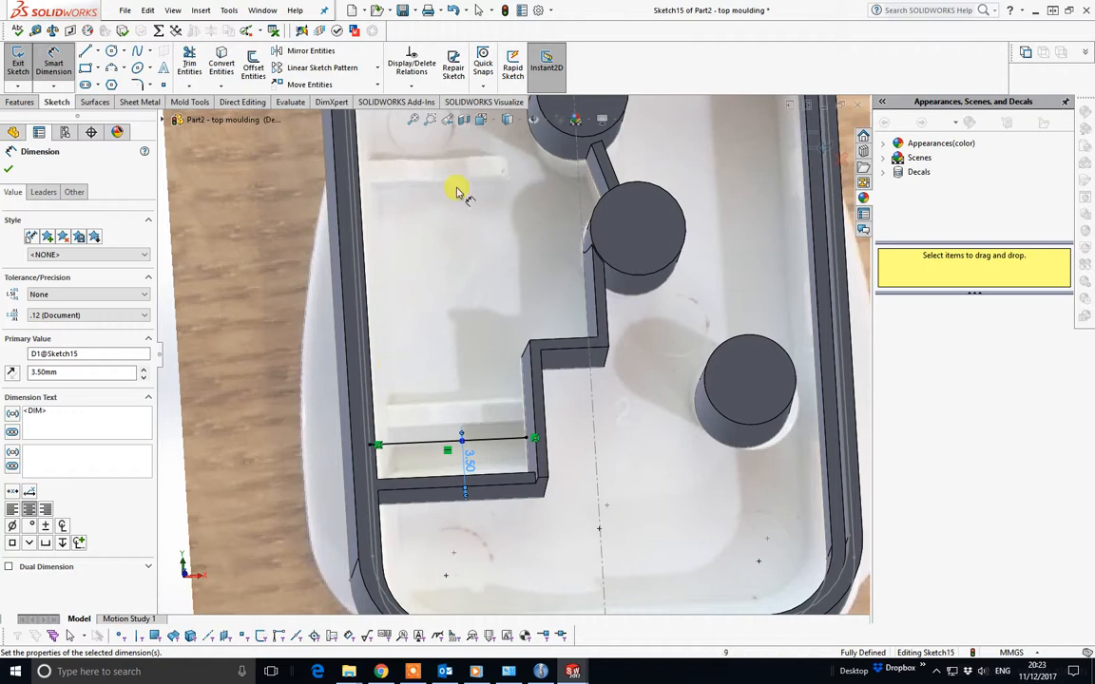
left_click(10, 170)
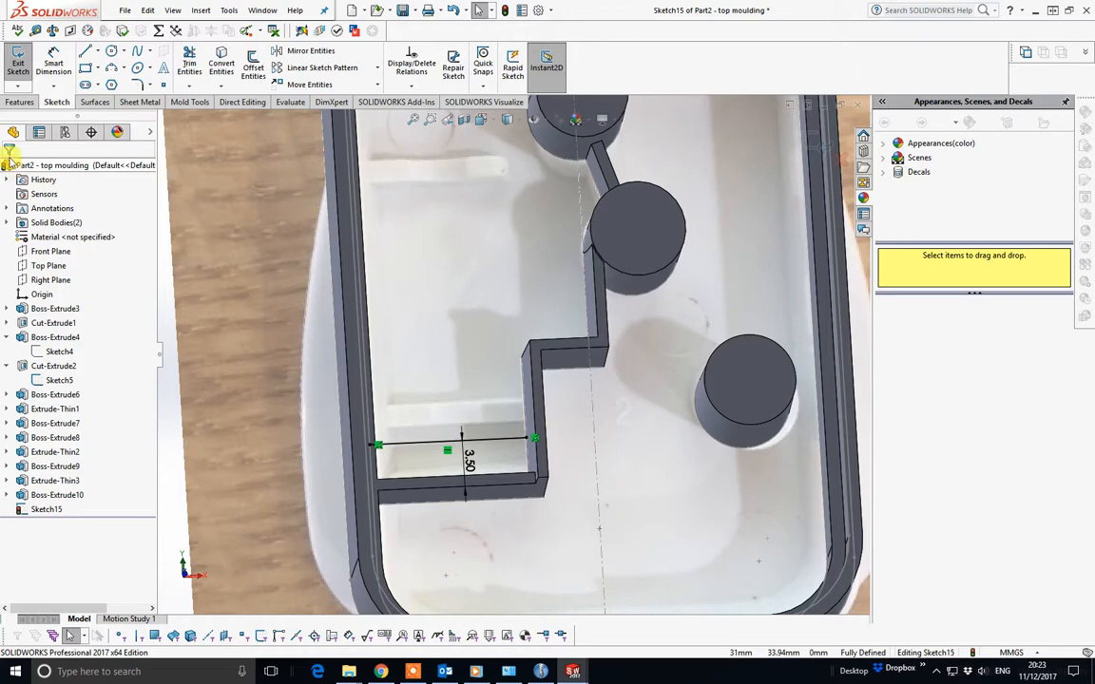
Step: Offset the cross rib line by 20 mm toward the moulding's curved end, over the photo's second cross rib
scroll(471, 256, "up", 5)
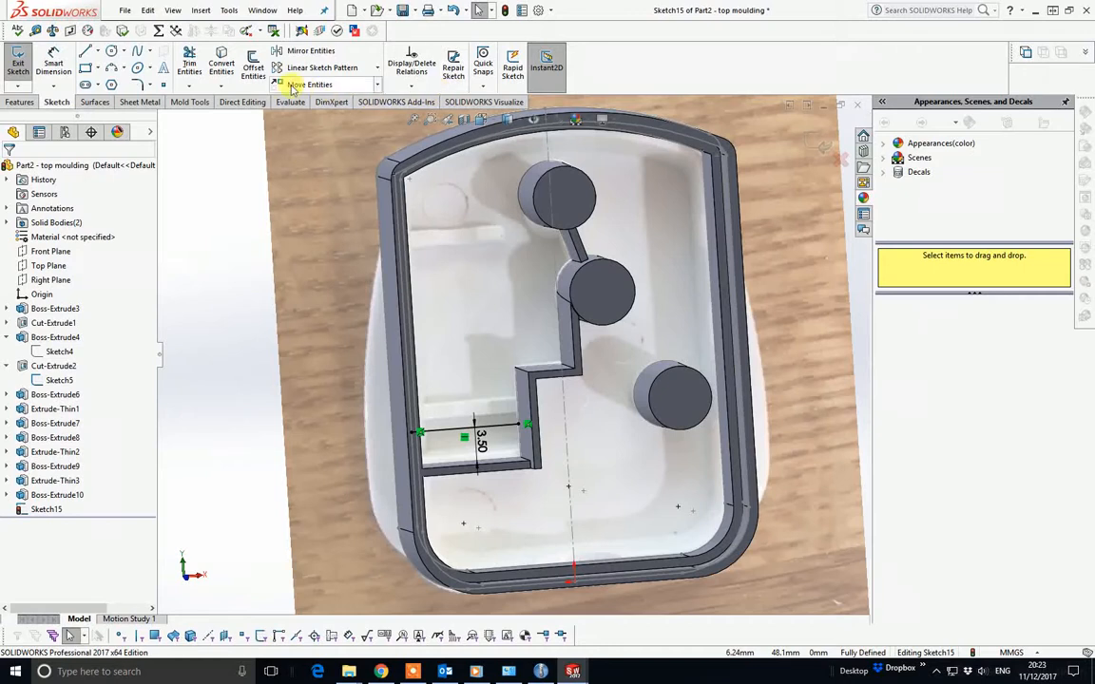
left_click(253, 66)
left_click(504, 432)
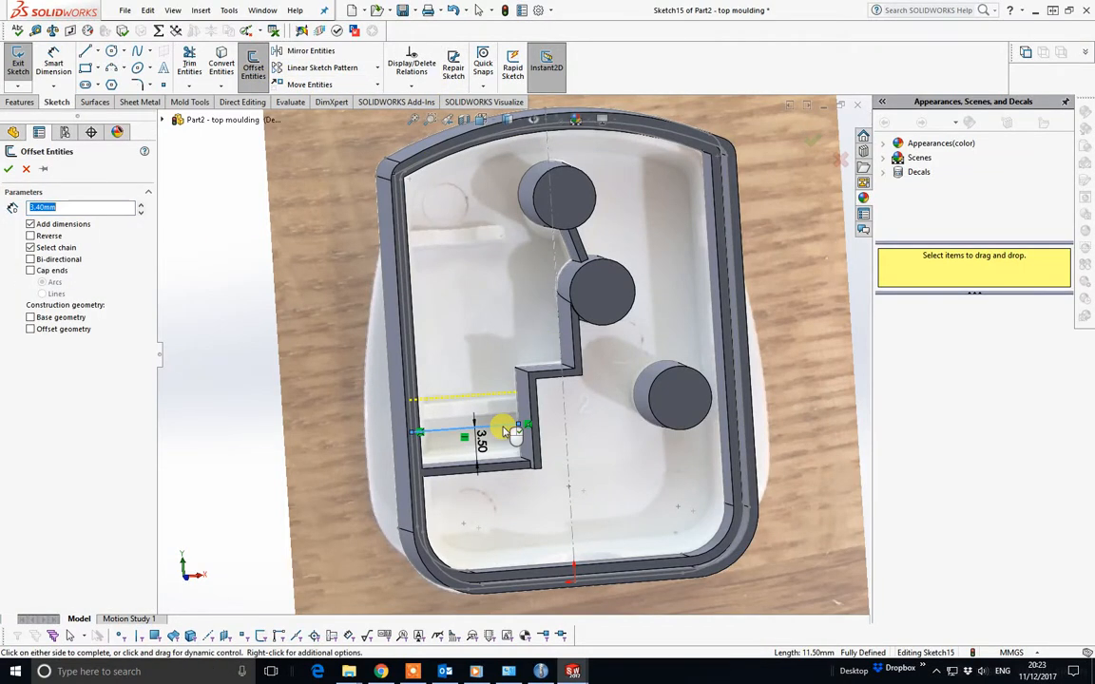
type("20")
key("Return")
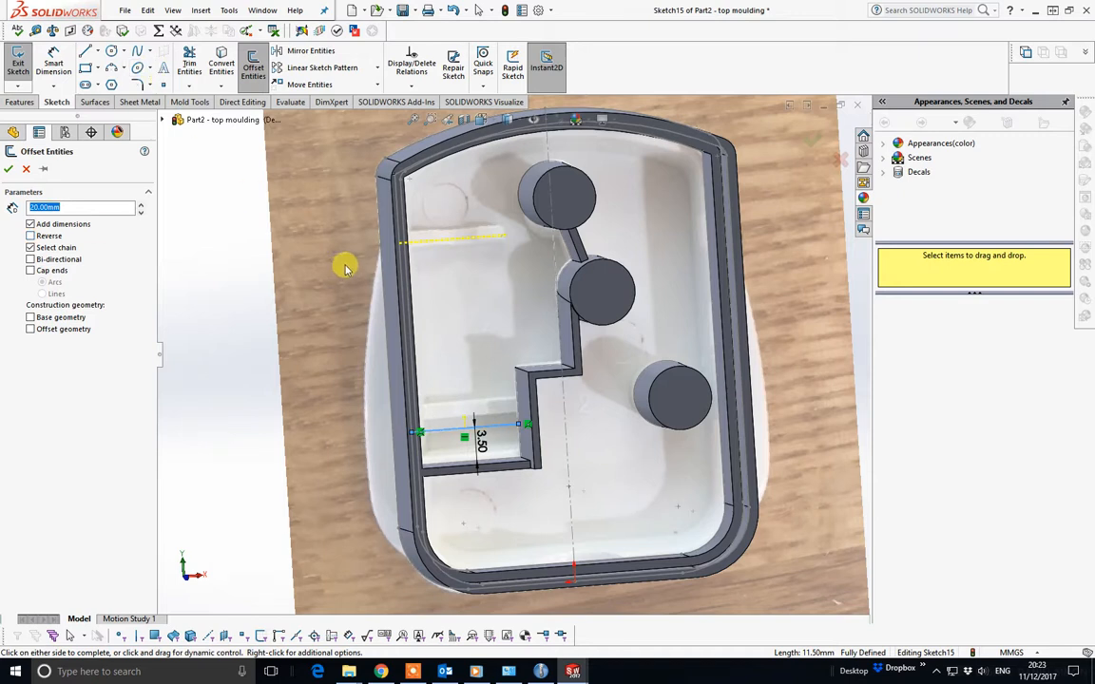
left_click(8, 170)
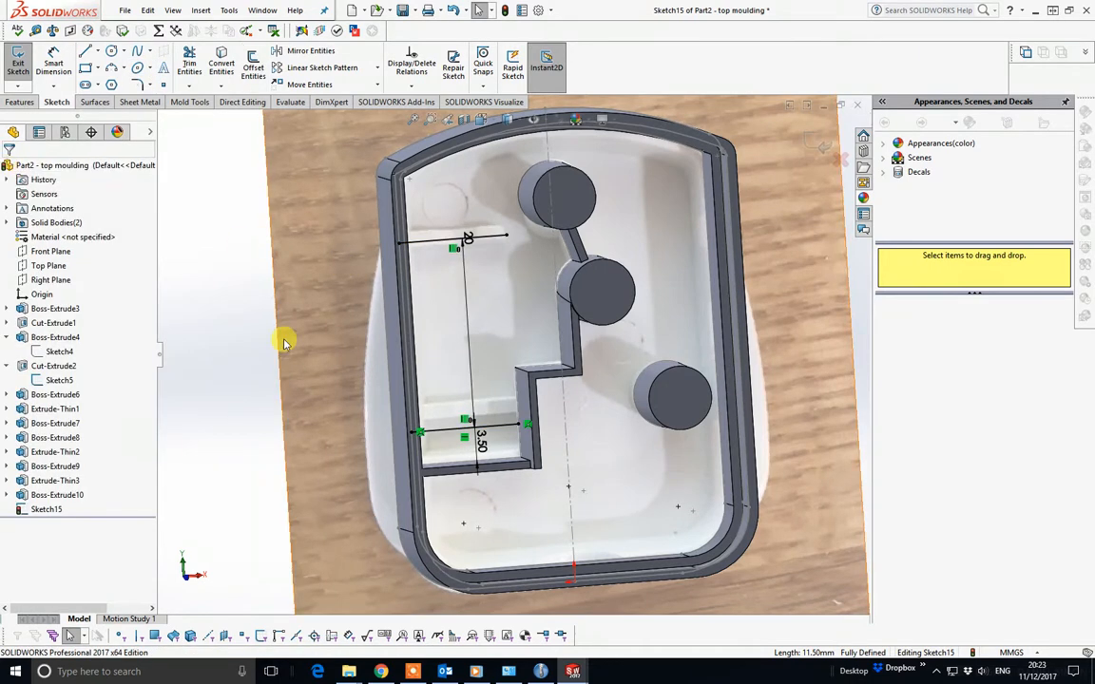
Step: Extrude both cross rib lines as a 1 mm thin boss in the reversed direction, with a blind depth of 2.5 mm
middle_click_drag(283, 340, 385, 294)
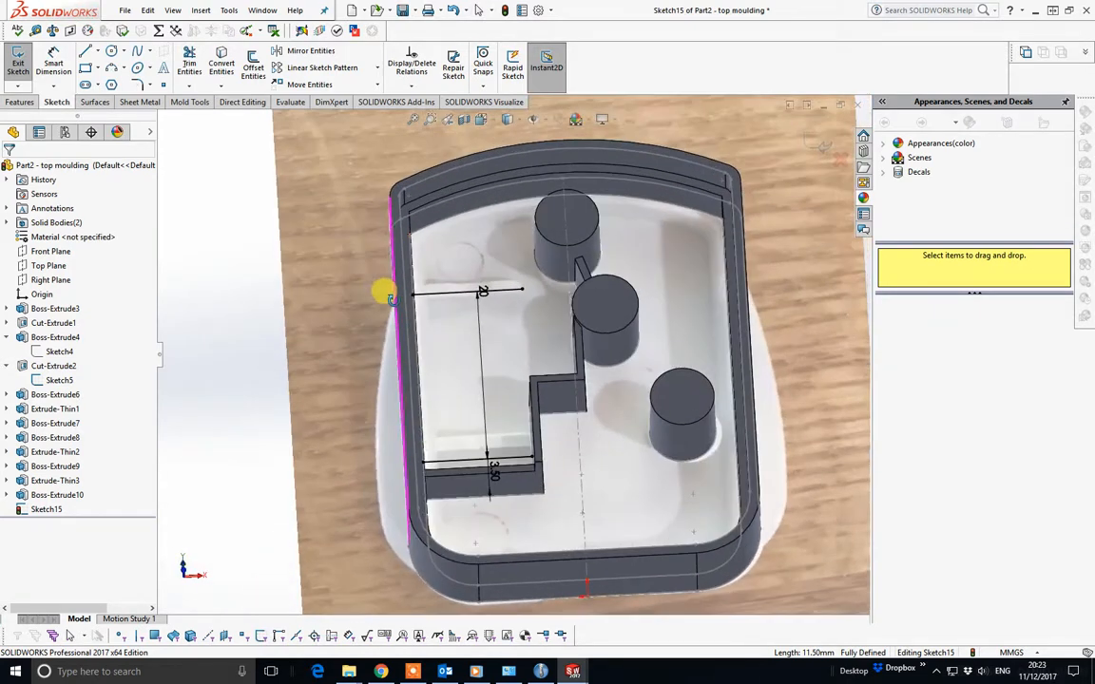
left_click(29, 103)
left_click(25, 74)
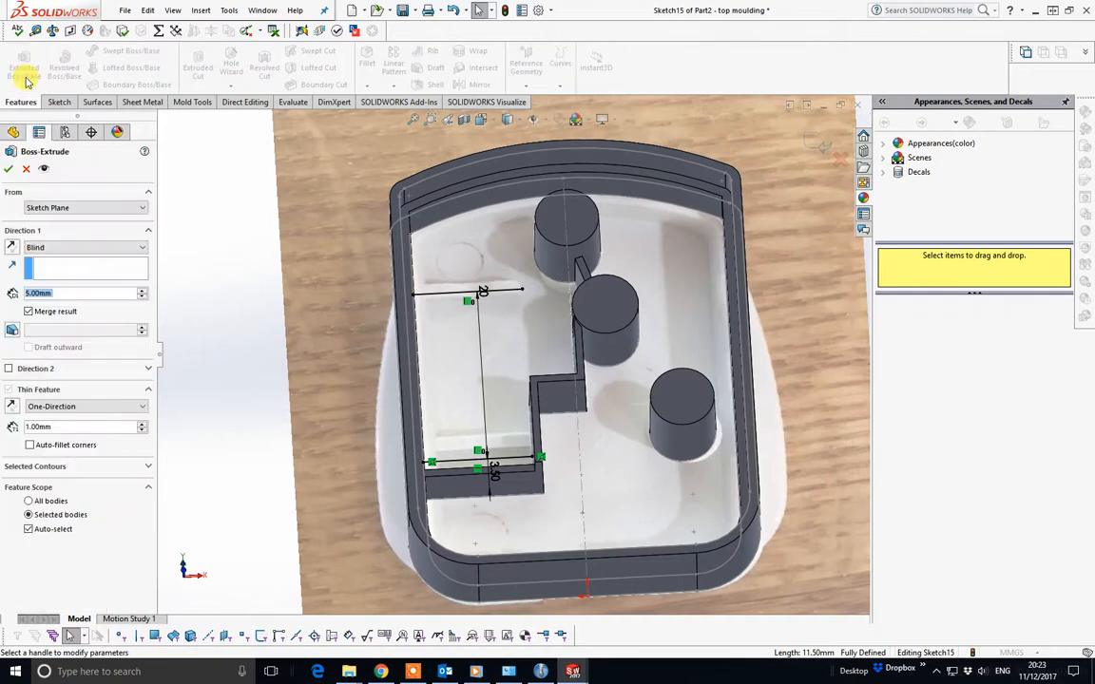
middle_click_drag(560, 406, 556, 473)
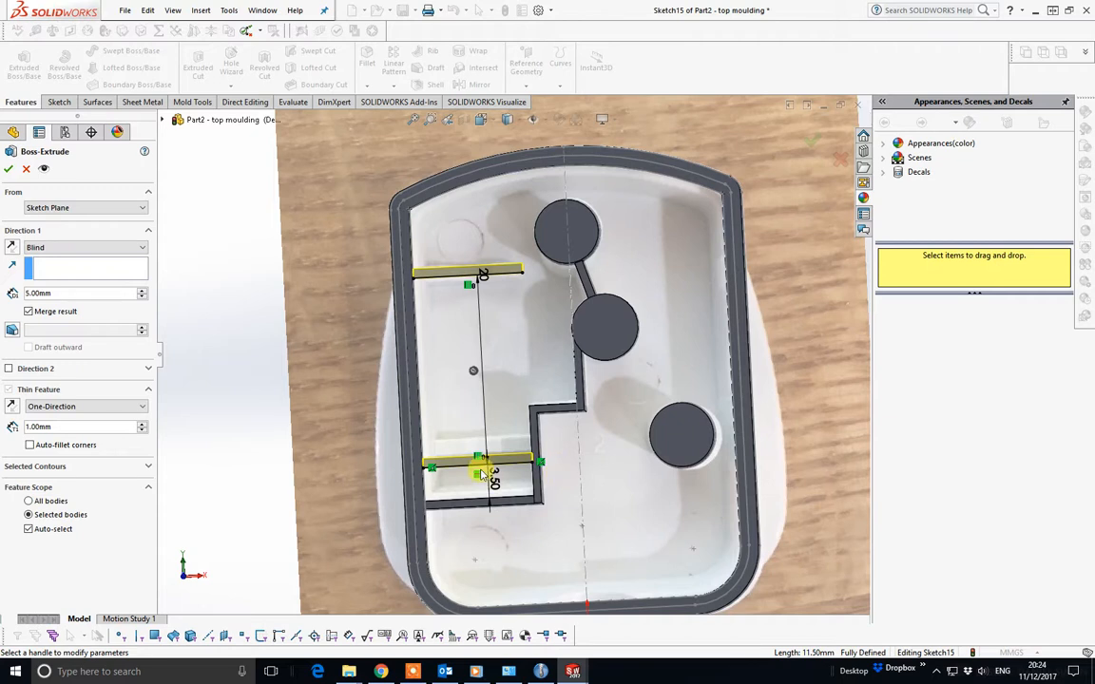
middle_click_drag(531, 472, 475, 518)
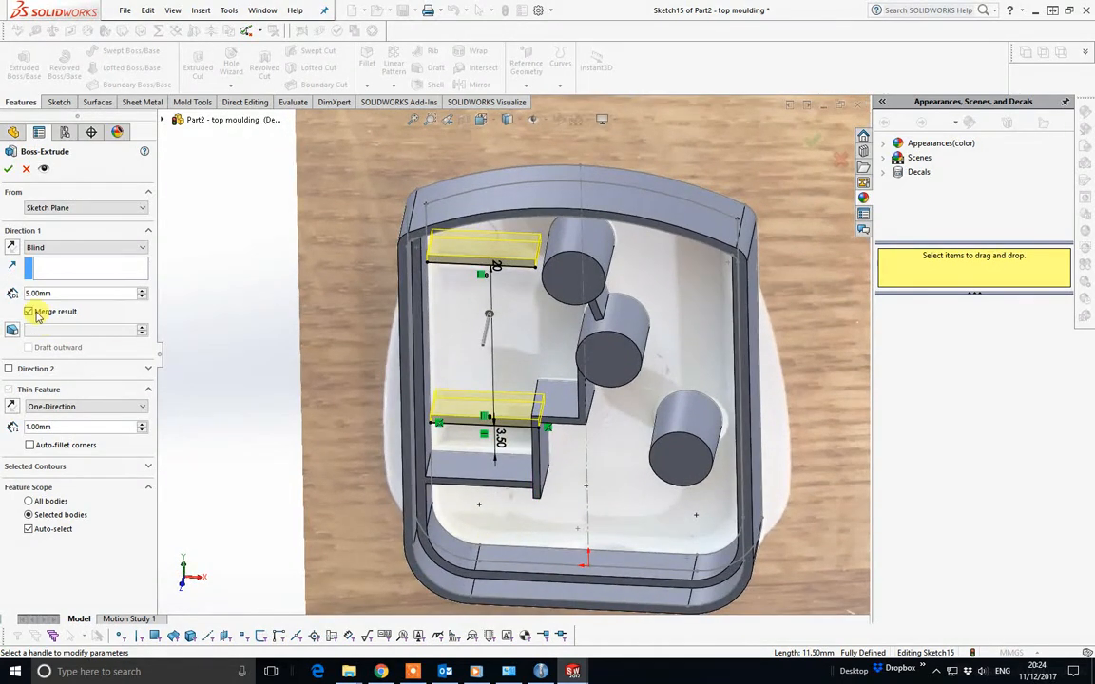
left_click(12, 248)
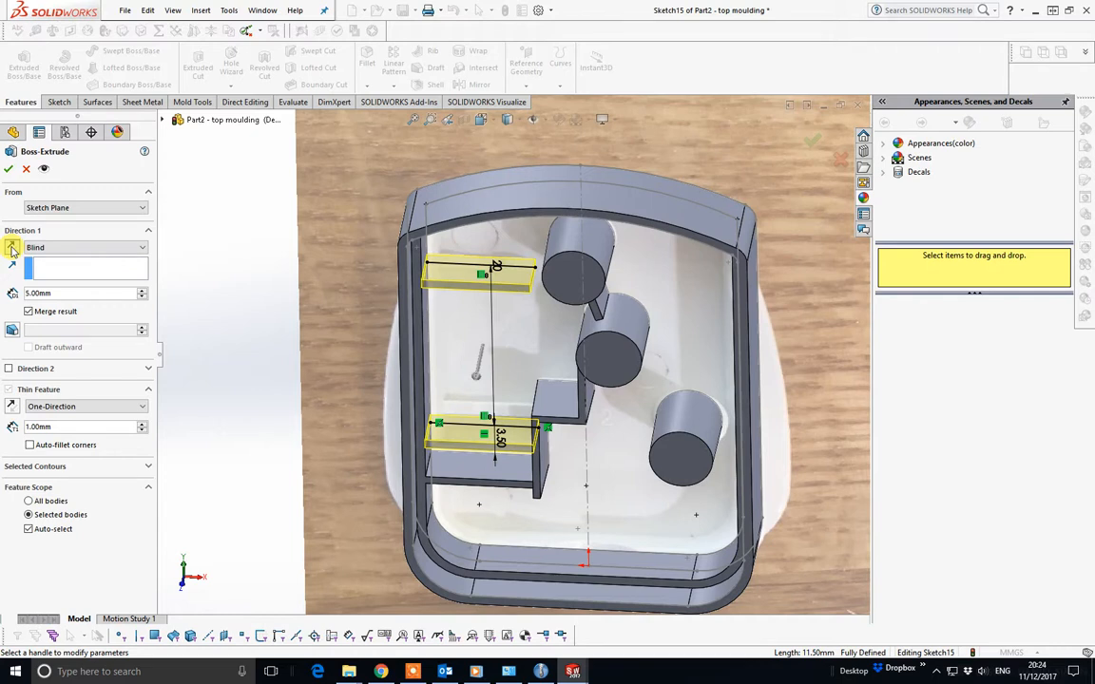
left_click_drag(59, 292, 7, 308)
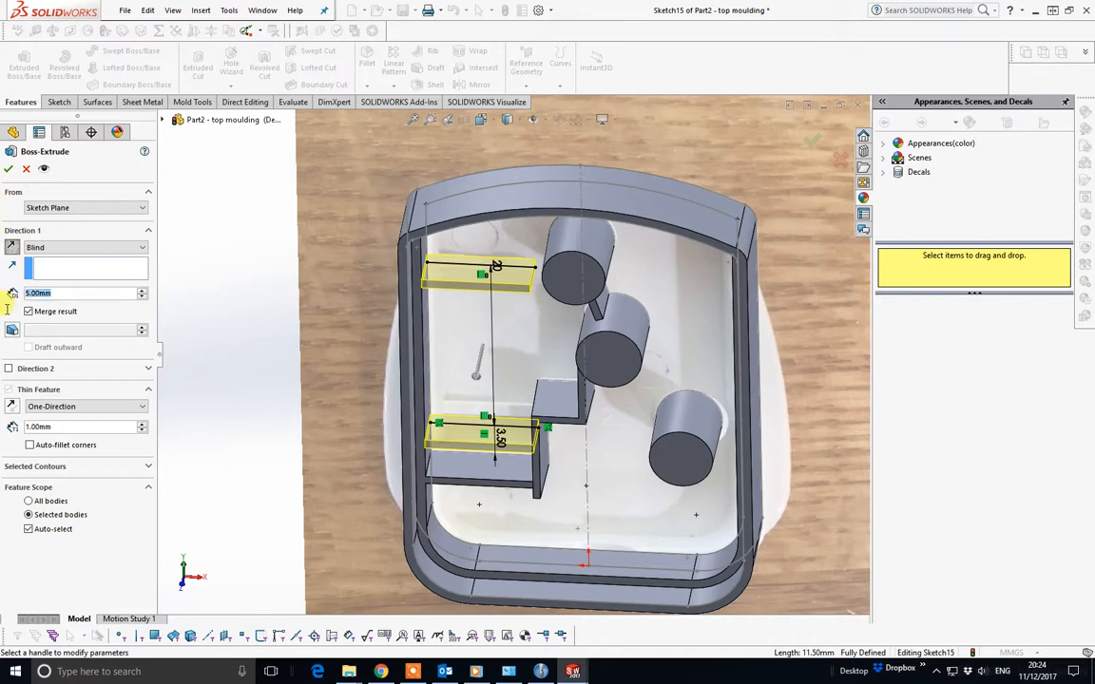
type("2.5")
key("Return")
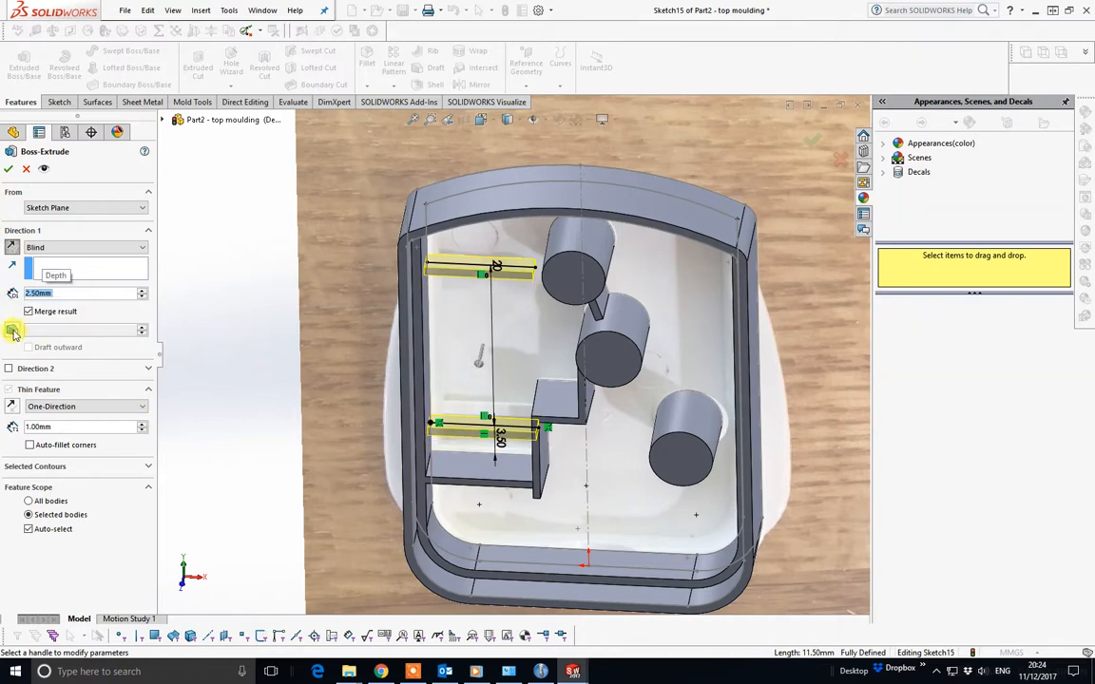
Step: Add a 1° draft to the cross ribs and complete the thin extrusion
left_click(13, 330)
middle_click_drag(510, 353, 569, 251)
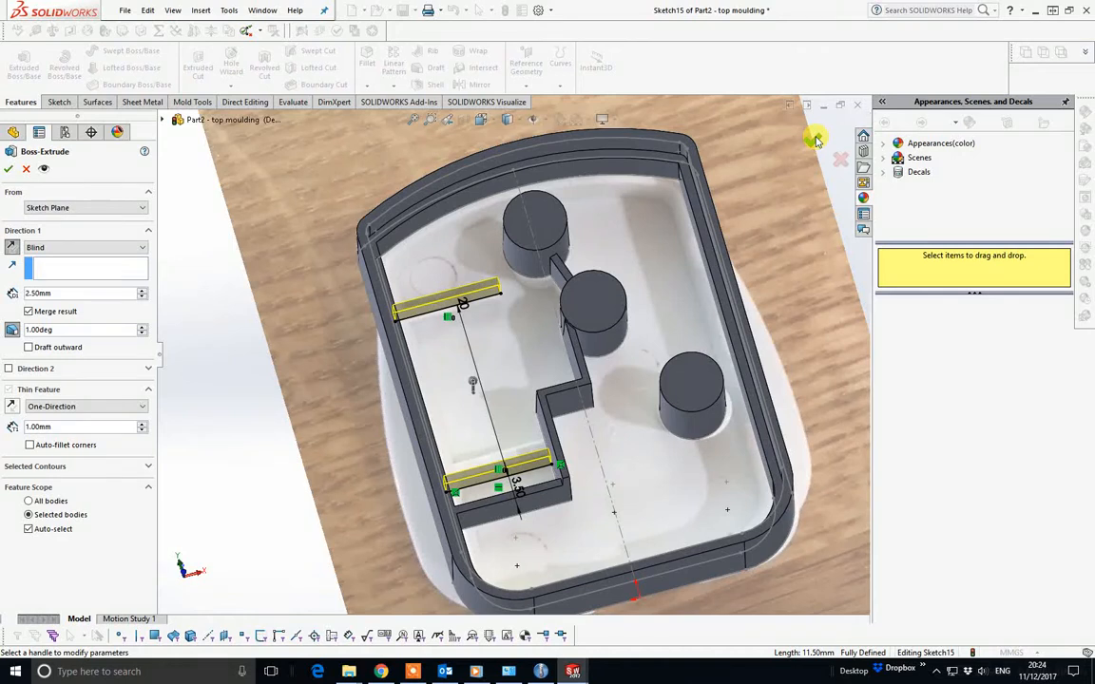
middle_click_drag(504, 451, 581, 347)
scroll(423, 380, "down", 3)
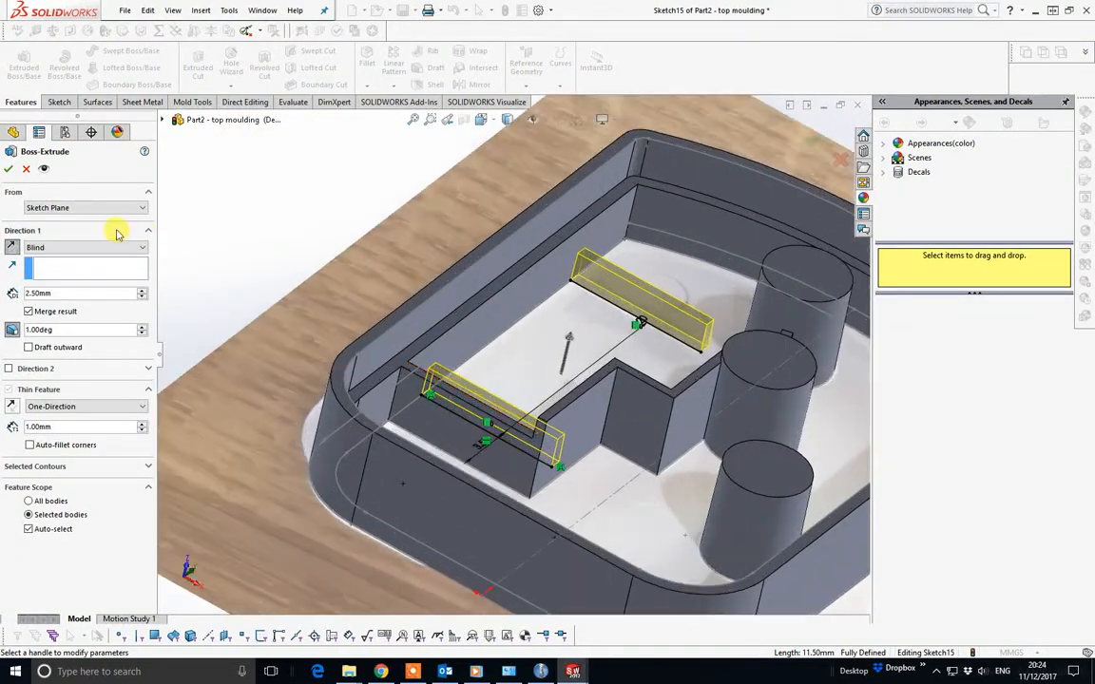
left_click(81, 275)
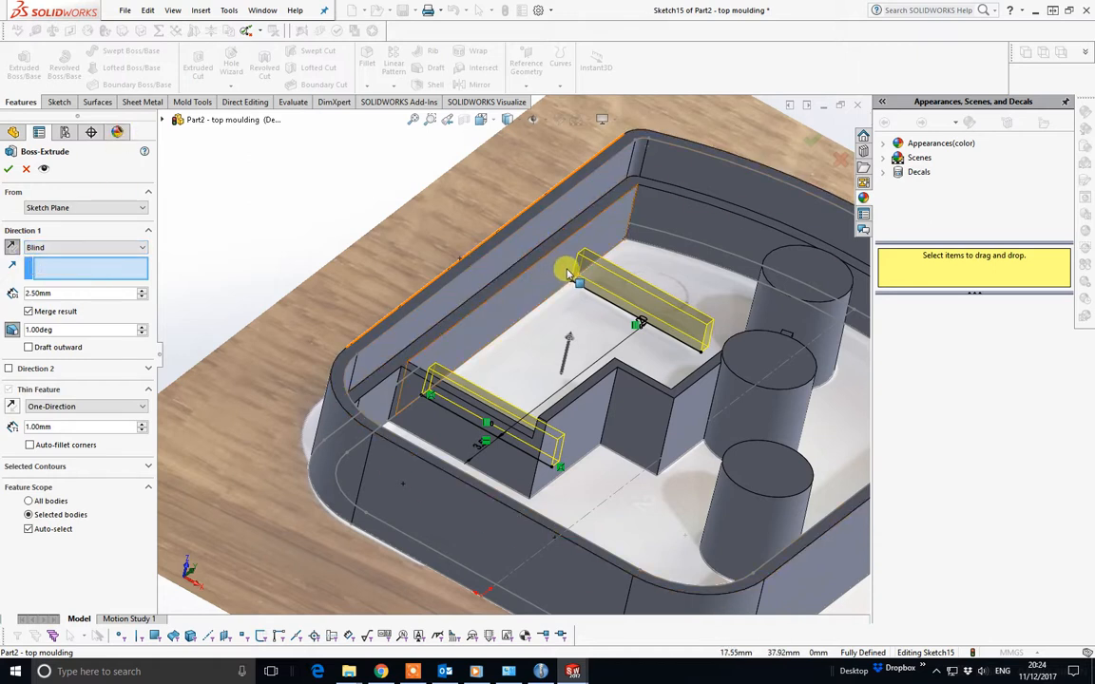
left_click(8, 171)
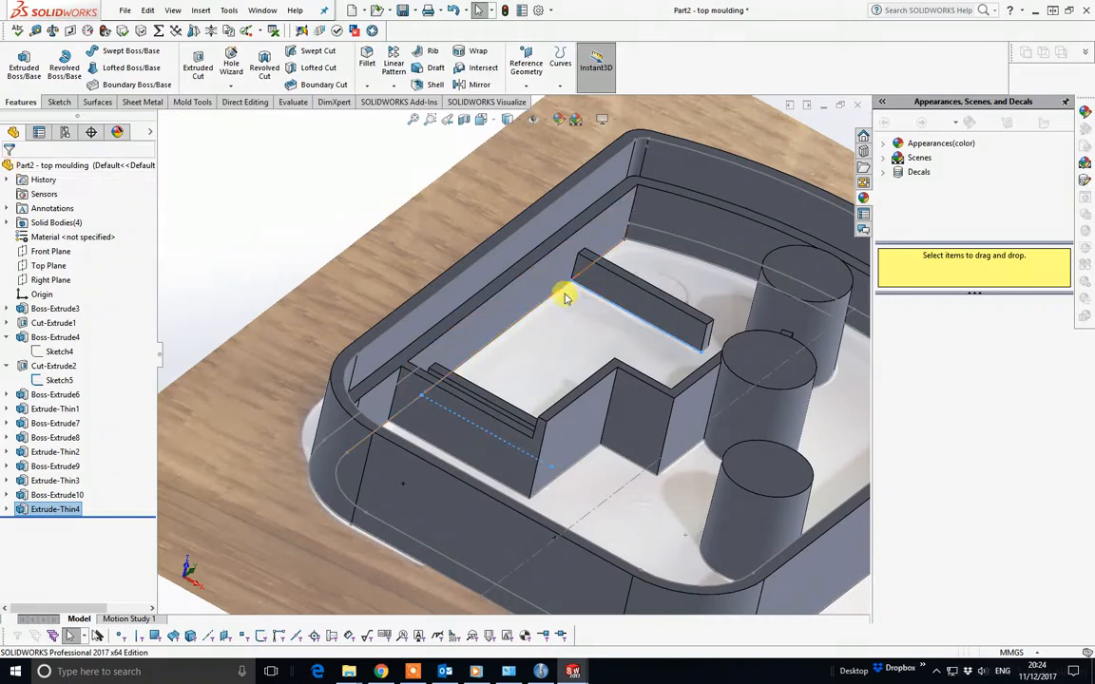
Step: Start an extrusion sketch on the free-standing cross rib's end face beside the side wall and convert the face outline into sketch lines
scroll(570, 275, "down", 5)
middle_click_drag(579, 269, 410, 385)
scroll(565, 277, "down", 5)
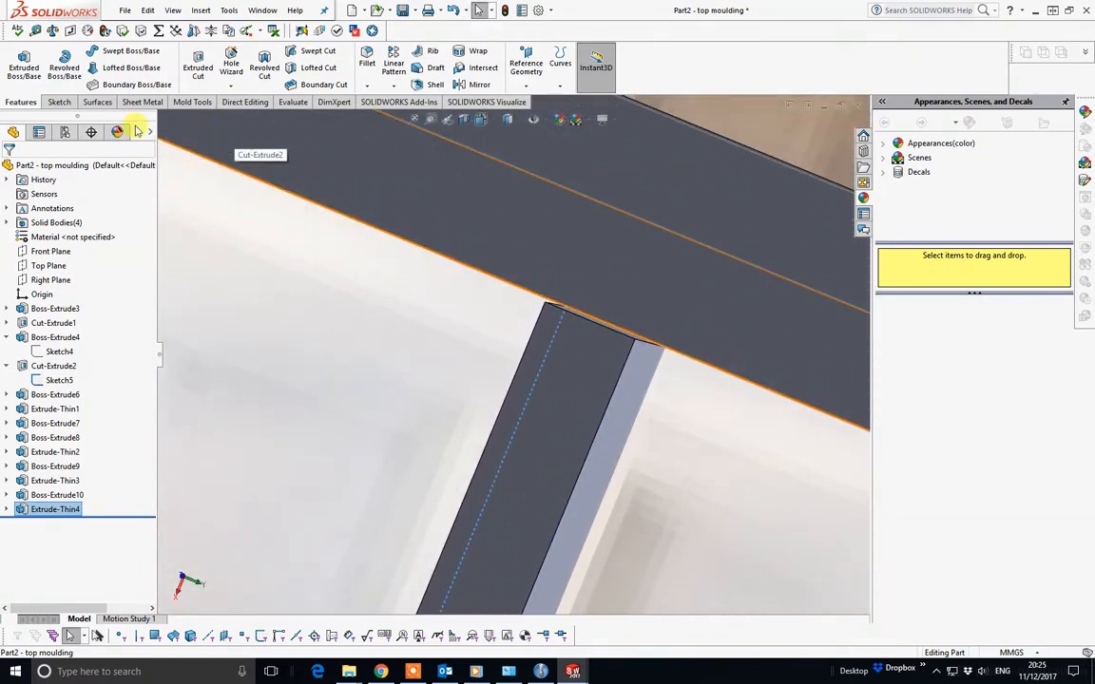
left_click(21, 70)
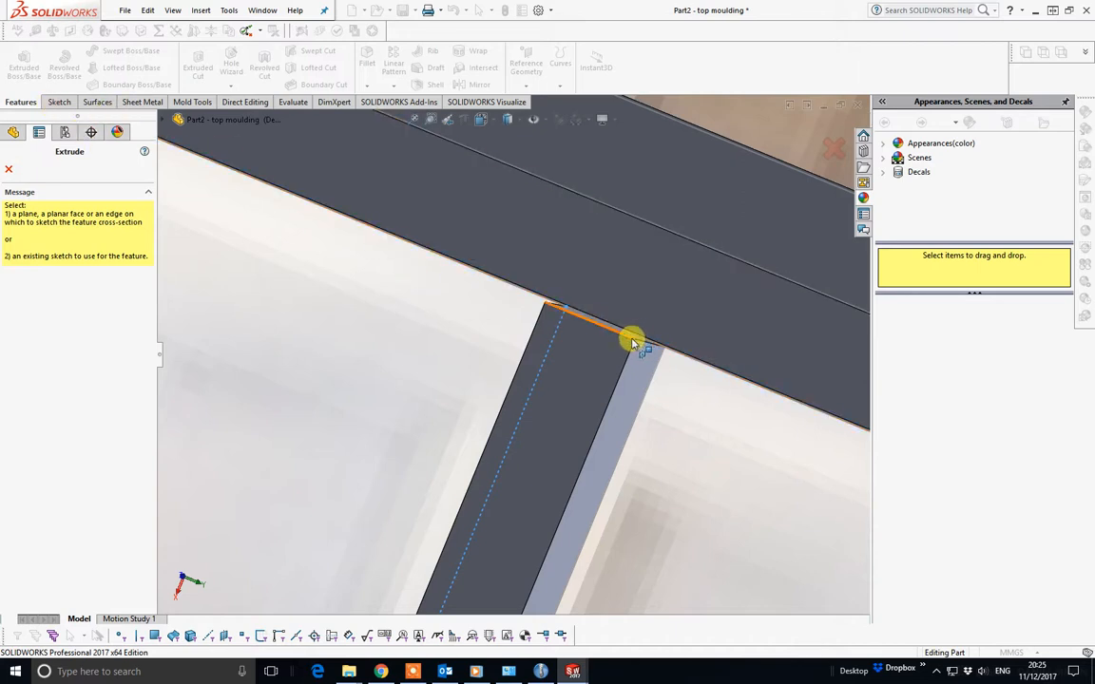
scroll(632, 341, "down", 2)
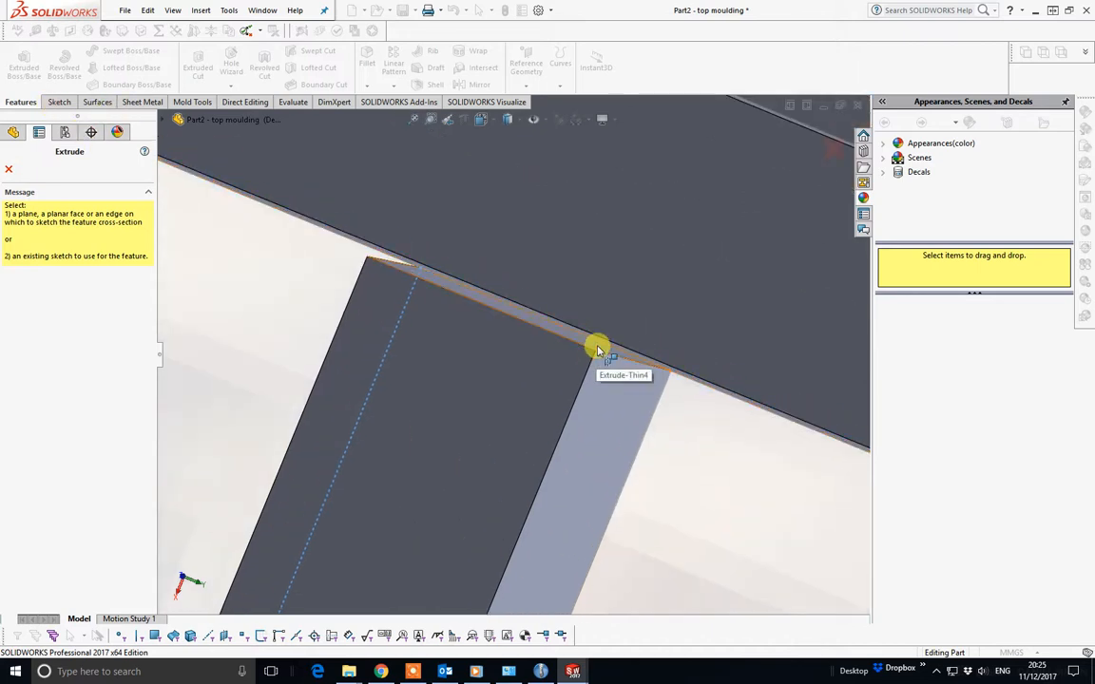
left_click(597, 350)
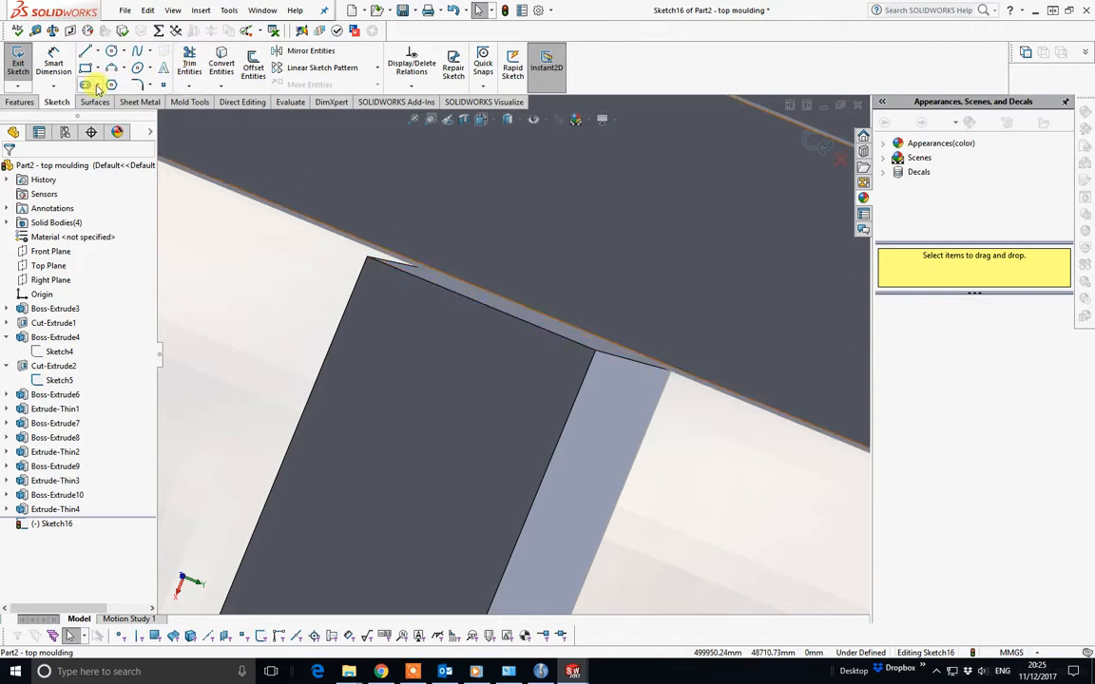
left_click(222, 67)
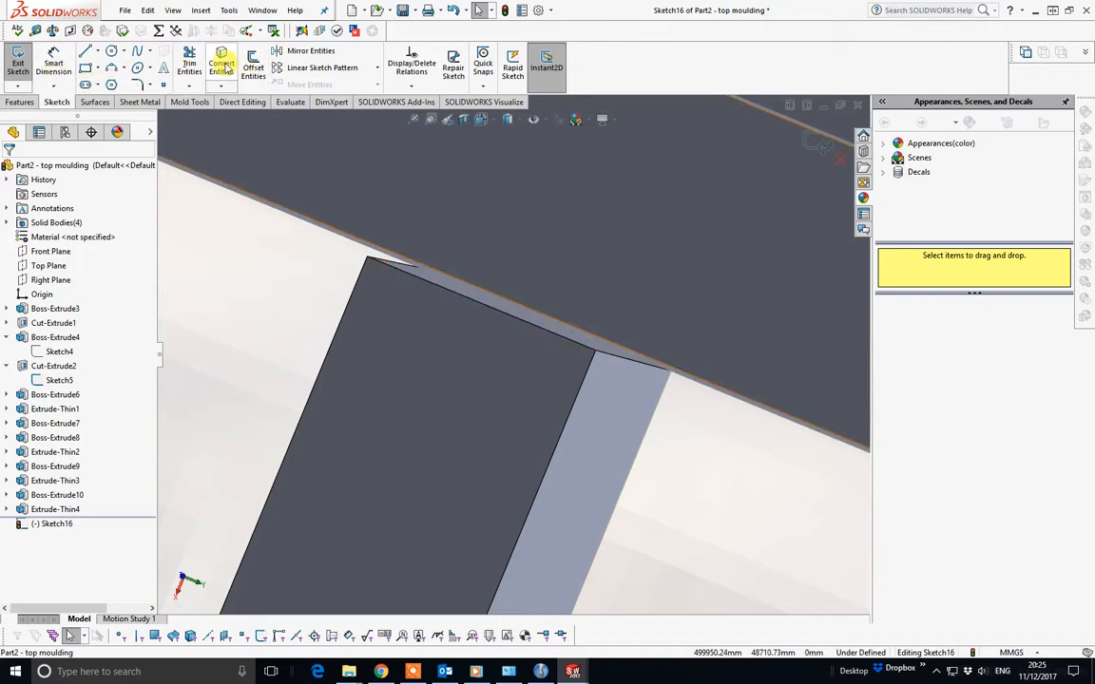
left_click(578, 338)
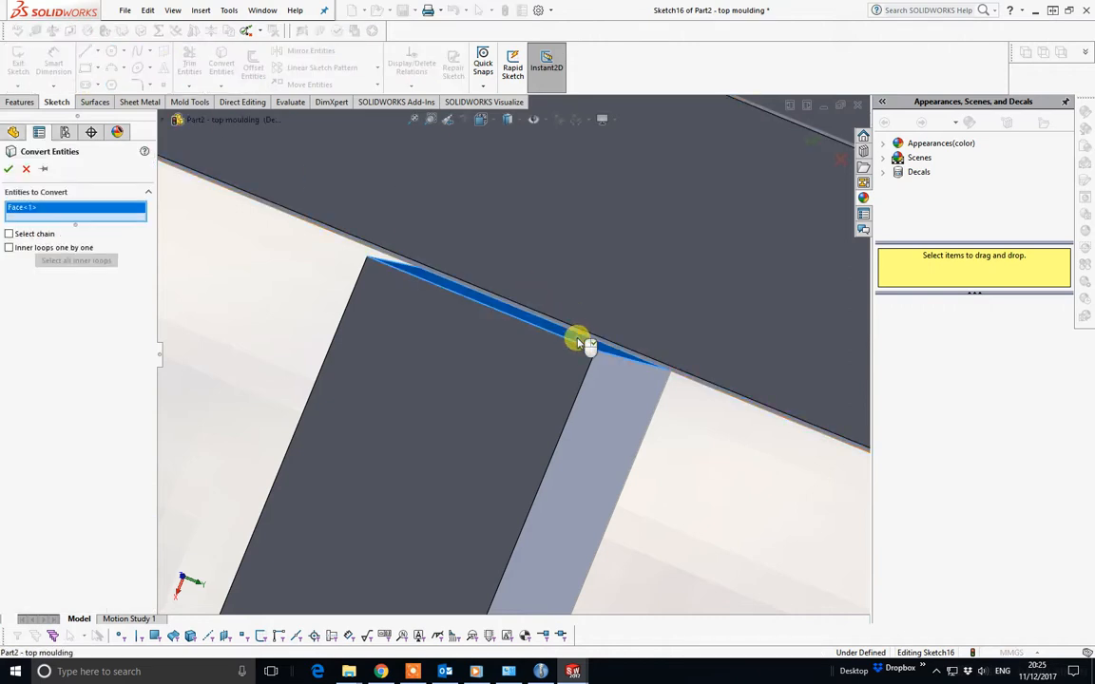
left_click(8, 169)
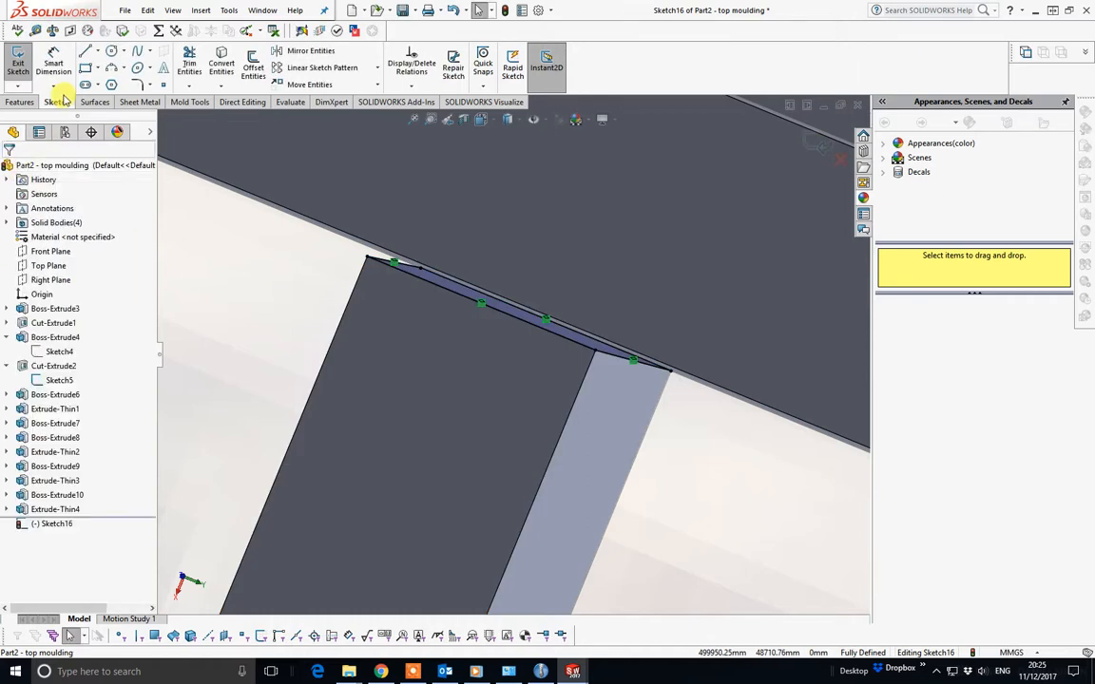
Step: Extrude the converted end-face outline up to the adjacent side wall's face, directed along the cross rib's long edge
left_click(19, 102)
left_click(23, 64)
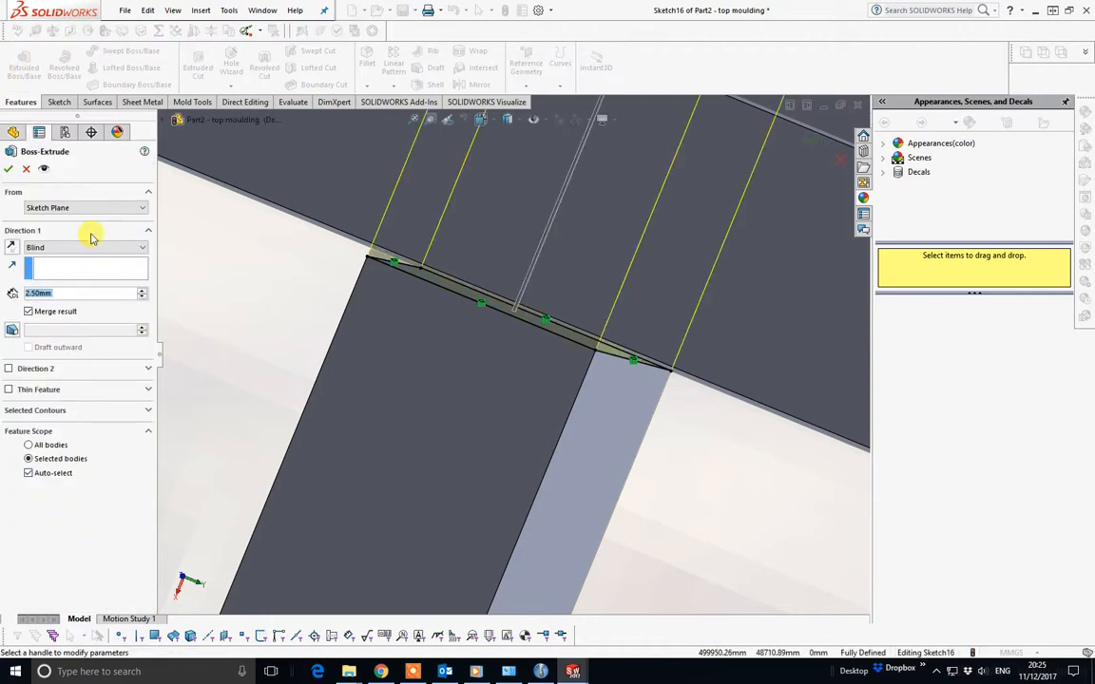
left_click(147, 249)
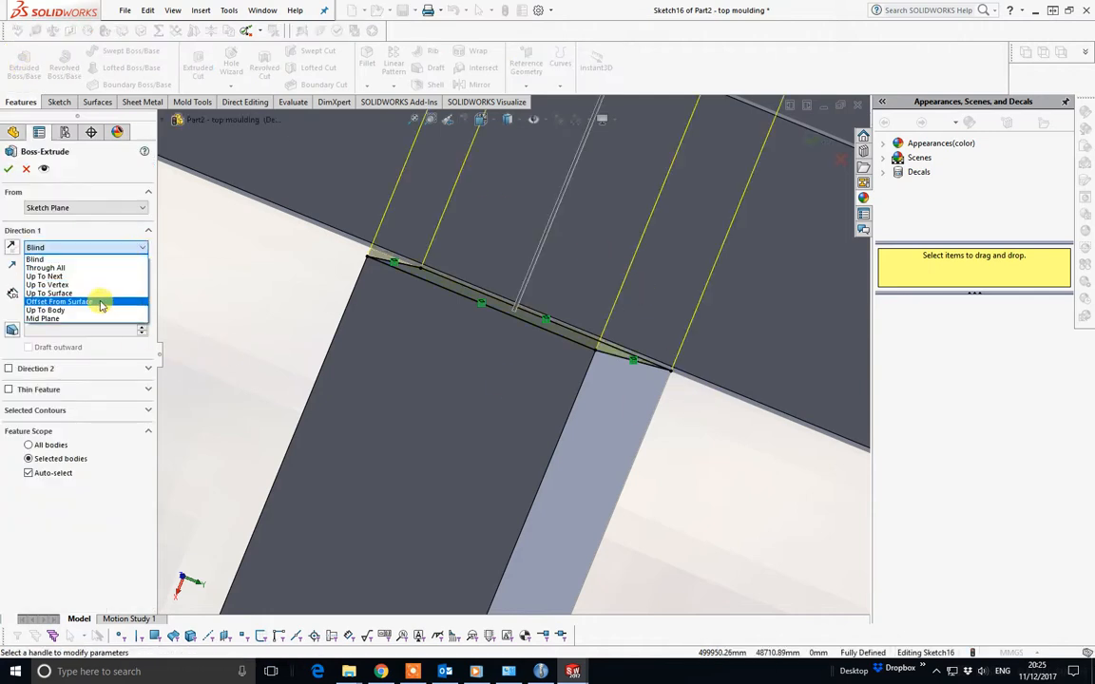
left_click(95, 292)
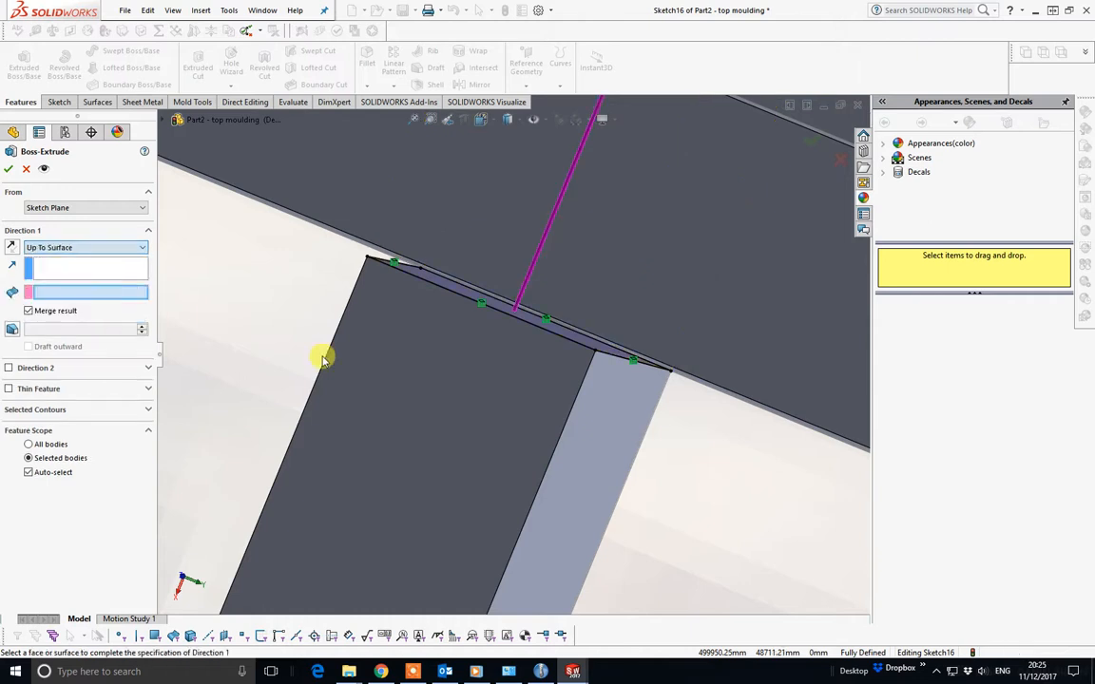
left_click(682, 379)
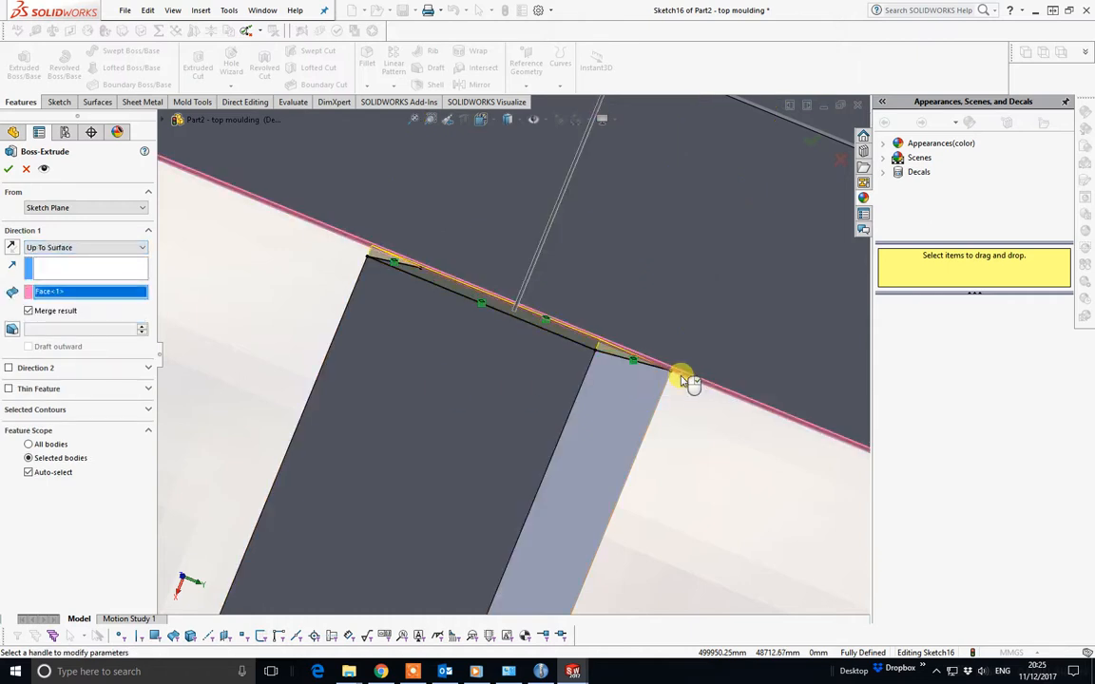
left_click(121, 272)
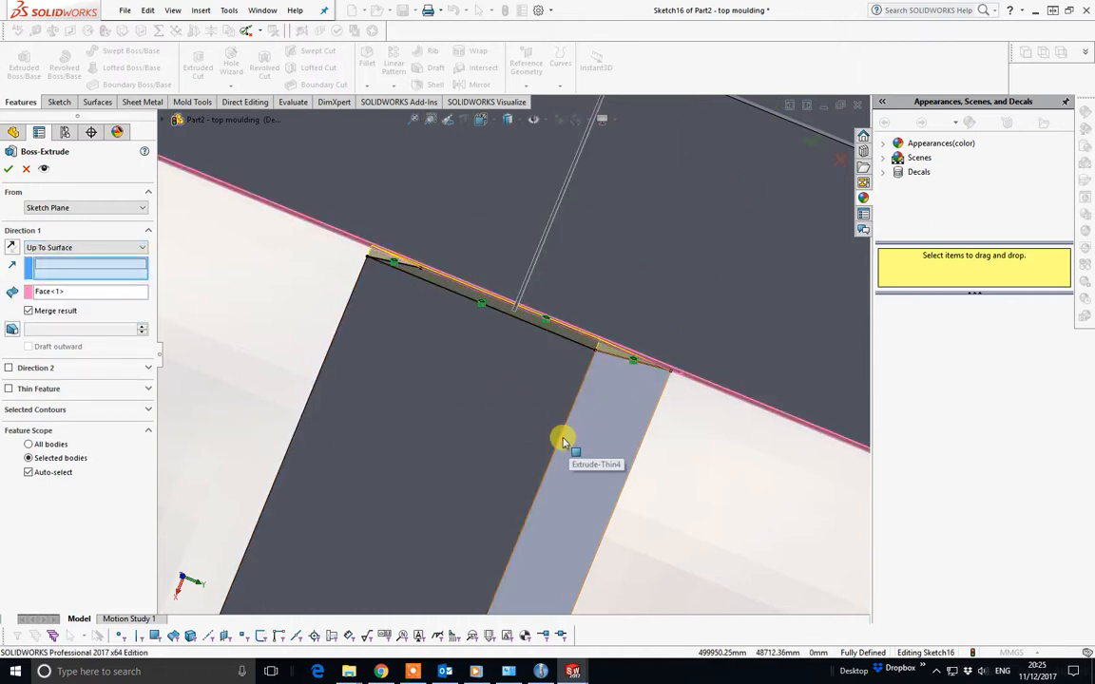
left_click(560, 442)
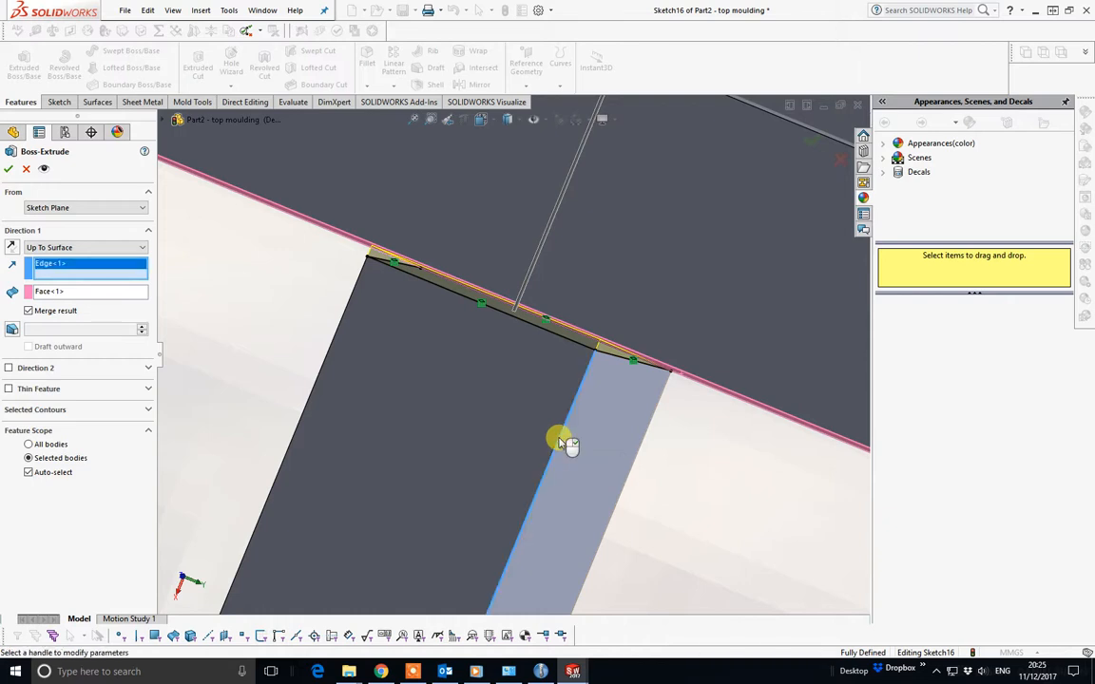
right_click(563, 445)
Step: Start a sketch on the other cross rib's free end face beside the side wall and convert the face outline into sketch lines
scroll(662, 446, "up", 6)
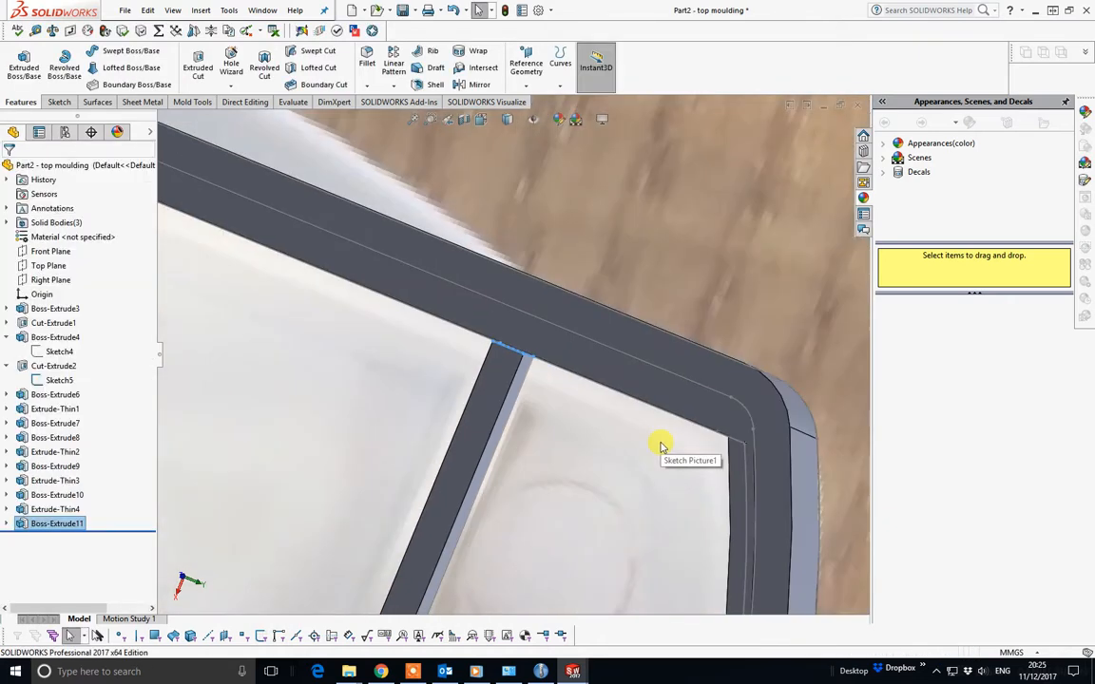
scroll(269, 266, "down", 5)
scroll(442, 156, "up", 4)
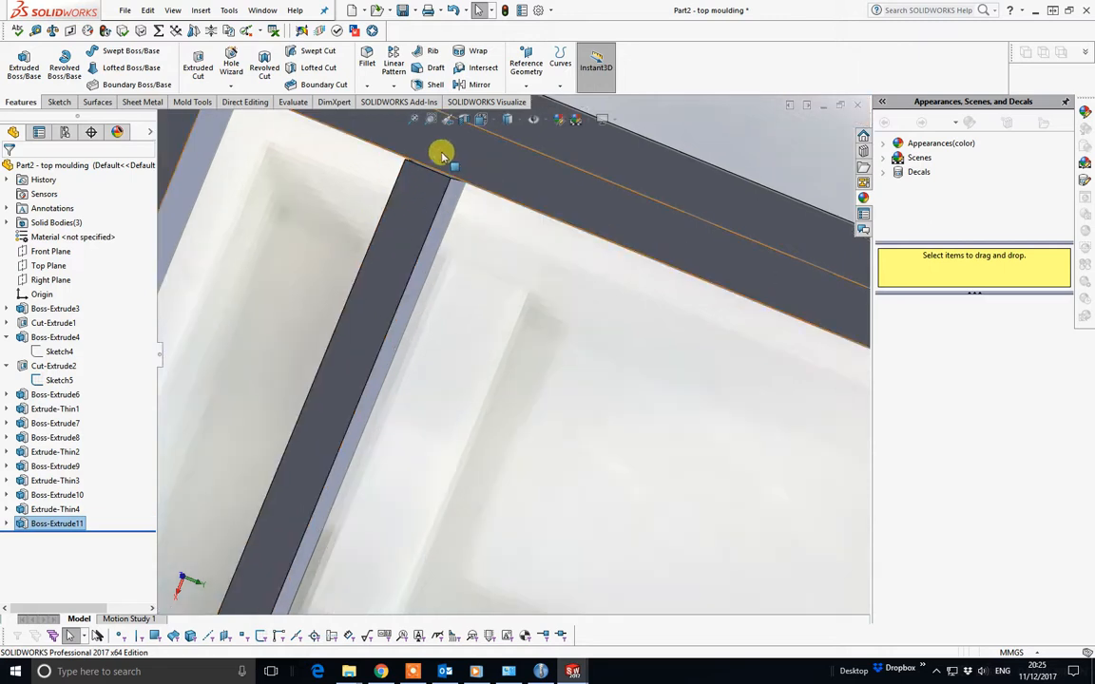
scroll(500, 288, "down", 5)
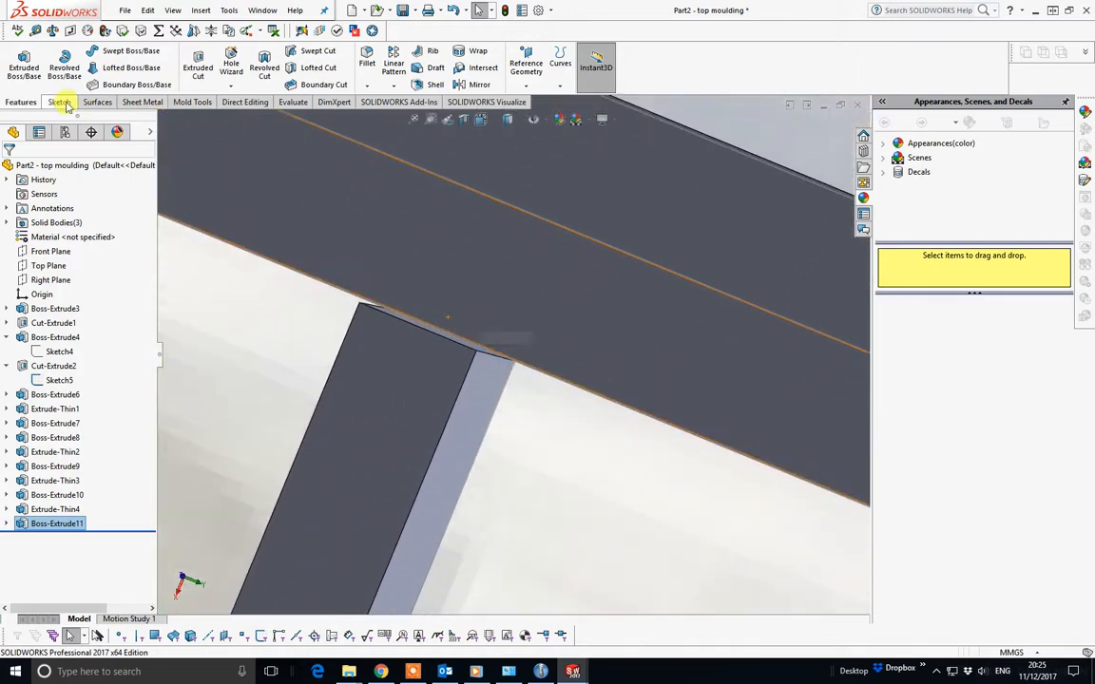
left_click(56, 101)
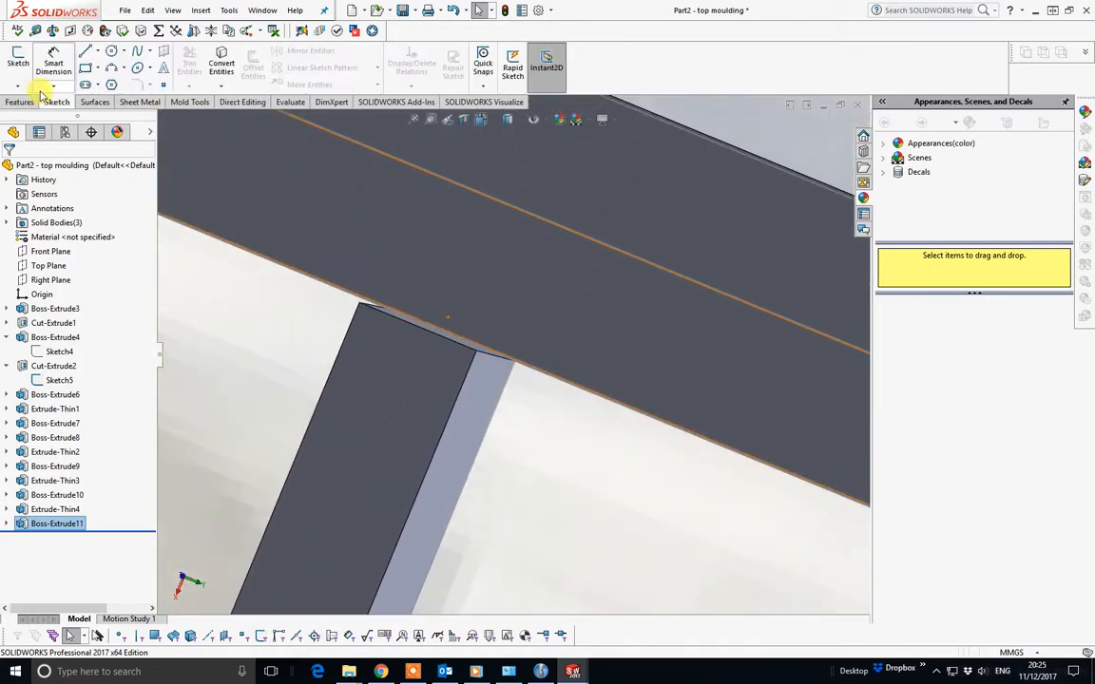
left_click(19, 67)
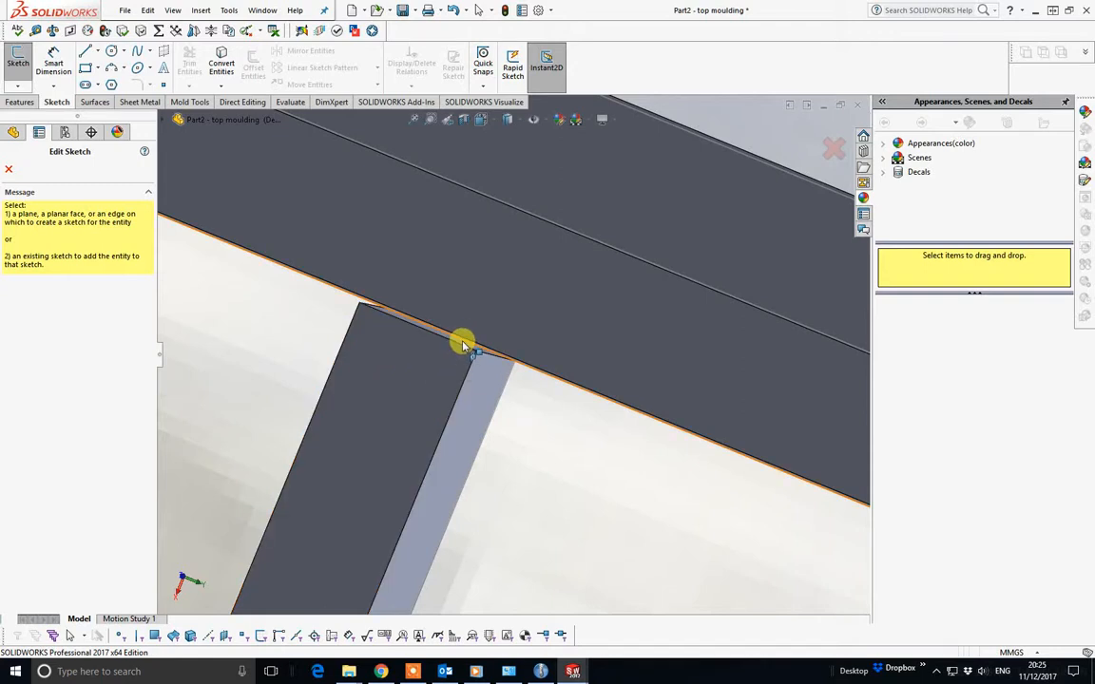
left_click(466, 348)
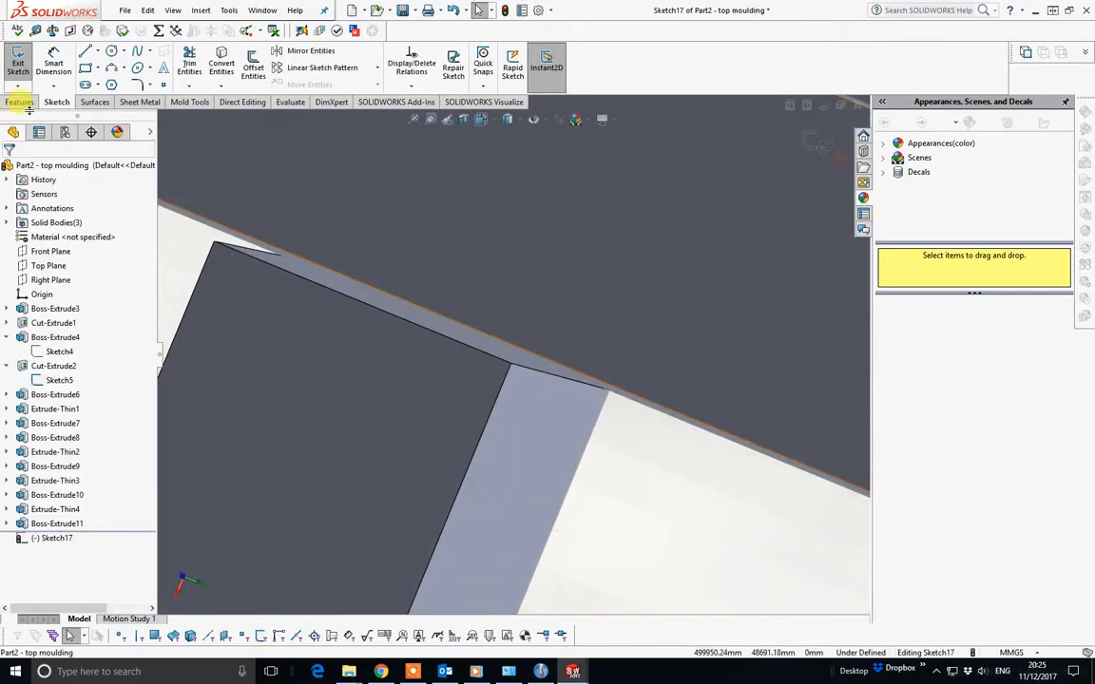
left_click(253, 66)
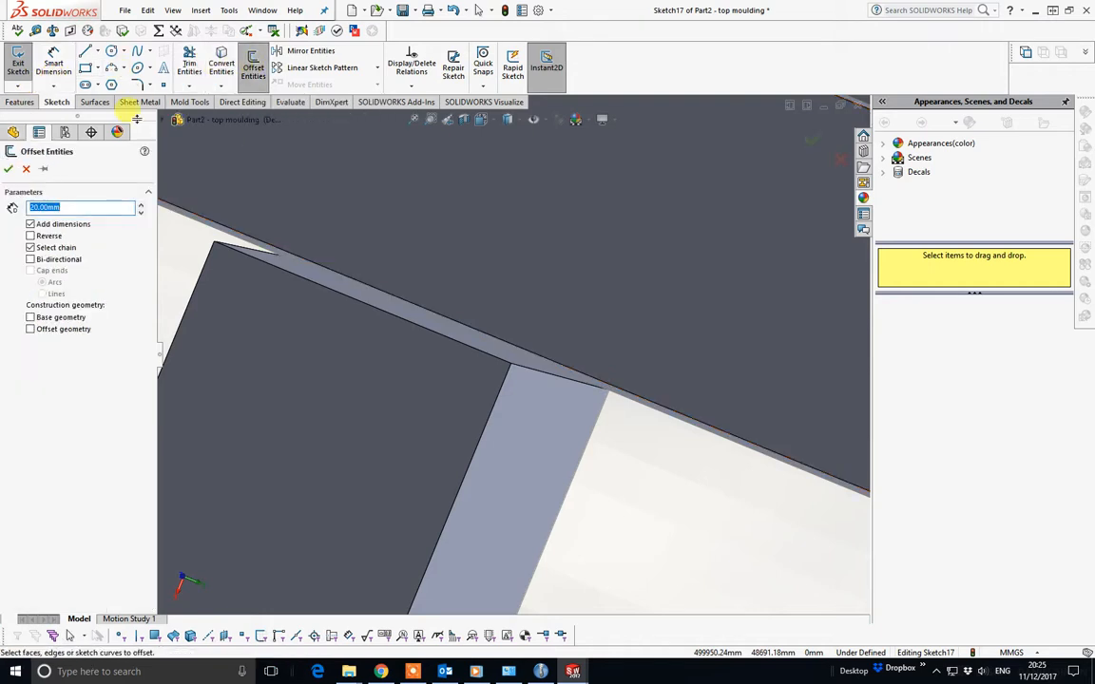
left_click(225, 64)
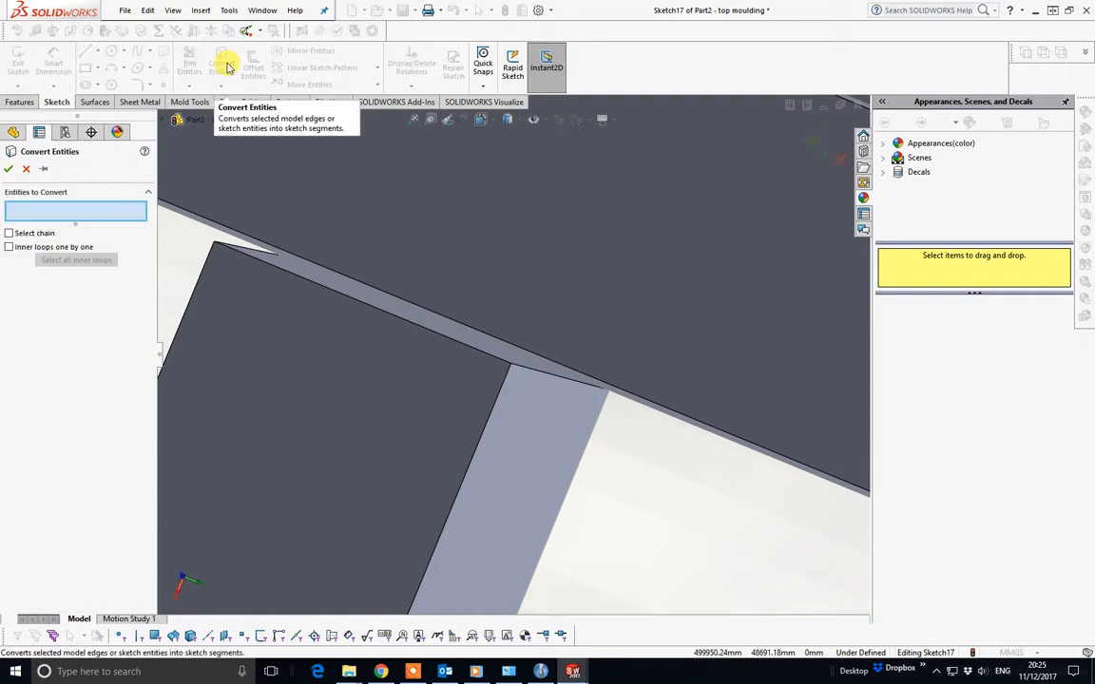
left_click(460, 339)
right_click(460, 340)
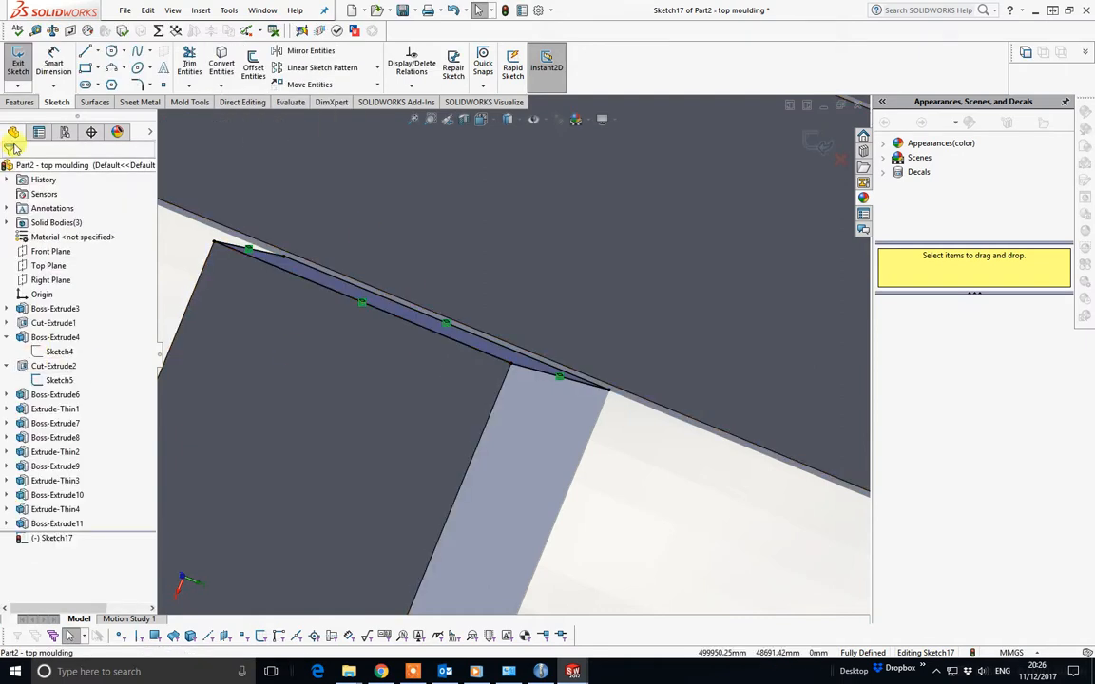
Step: Try to extrude the converted outline up to the side wall's inner face, directed along the cross rib's long edge
left_click(20, 102)
left_click(23, 67)
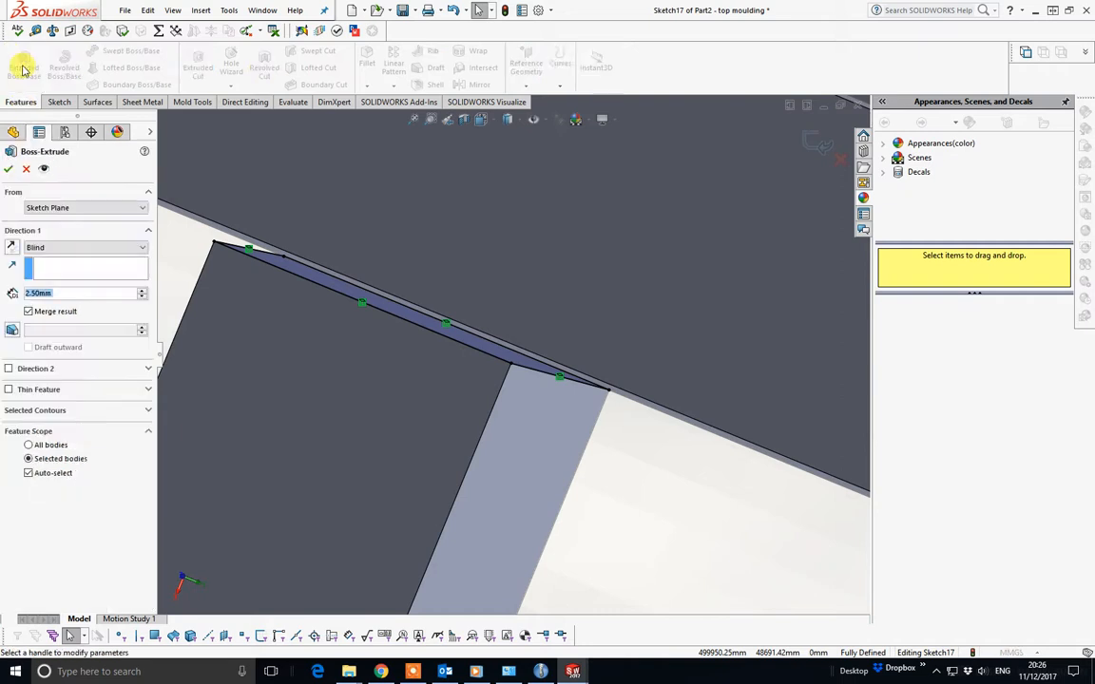
middle_click_drag(641, 476, 571, 455)
scroll(571, 455, "up", 3)
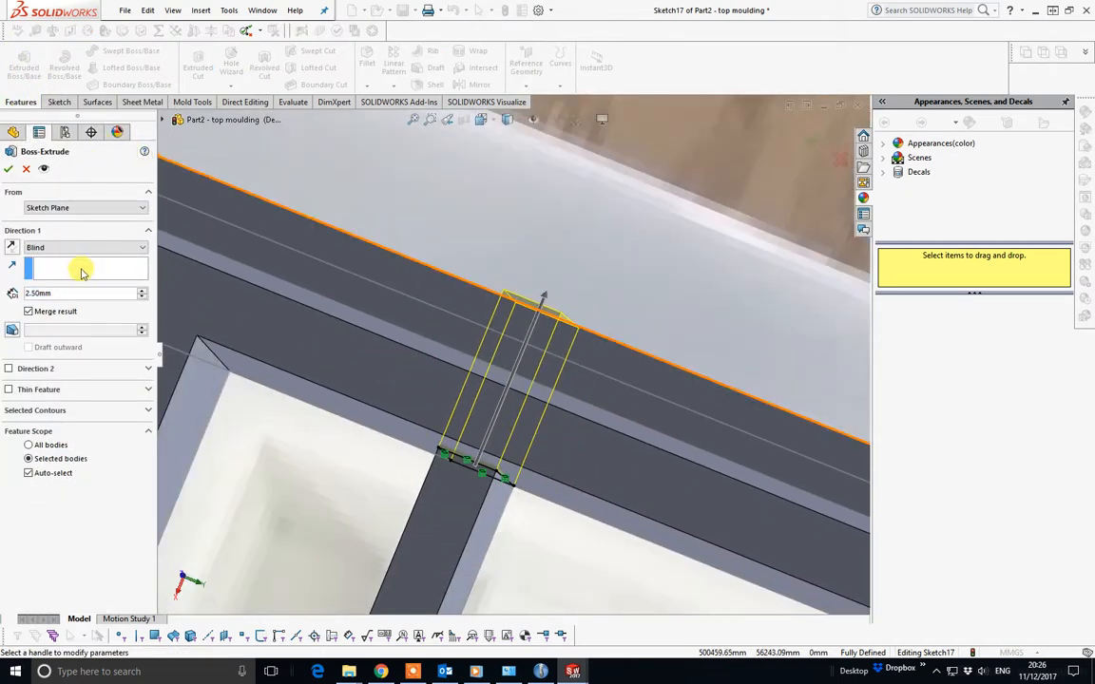
left_click(141, 249)
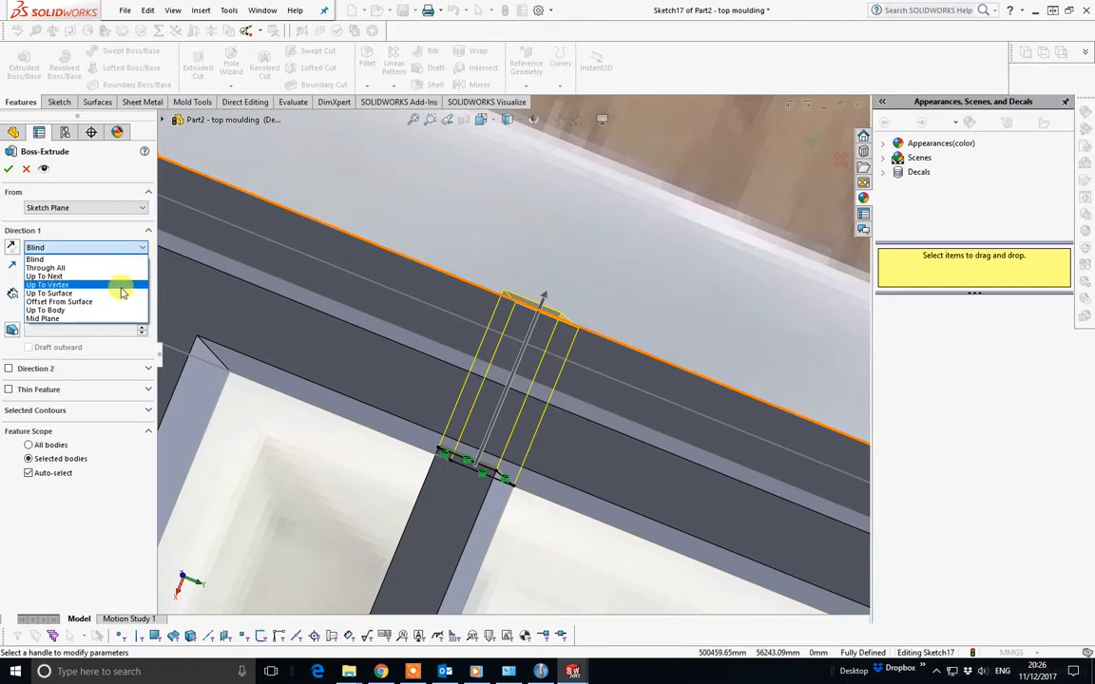
left_click(122, 296)
left_click(650, 494)
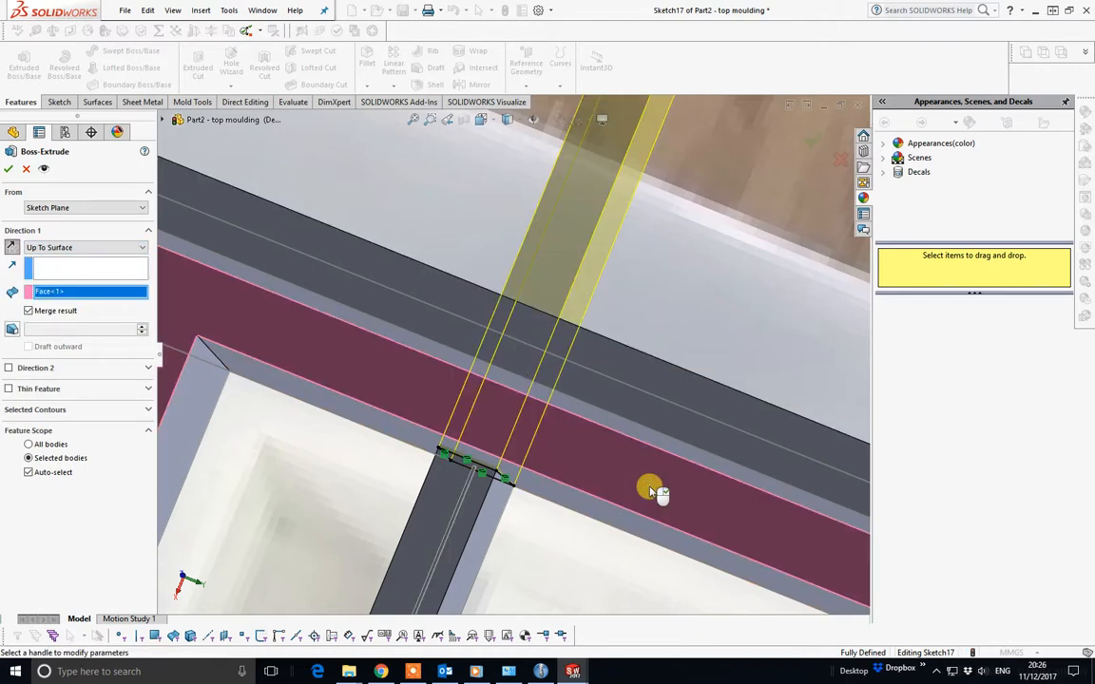
mouse_move(653, 491)
middle_mouse_down()
mouse_move(610, 376)
mouse_move(616, 459)
middle_mouse_up()
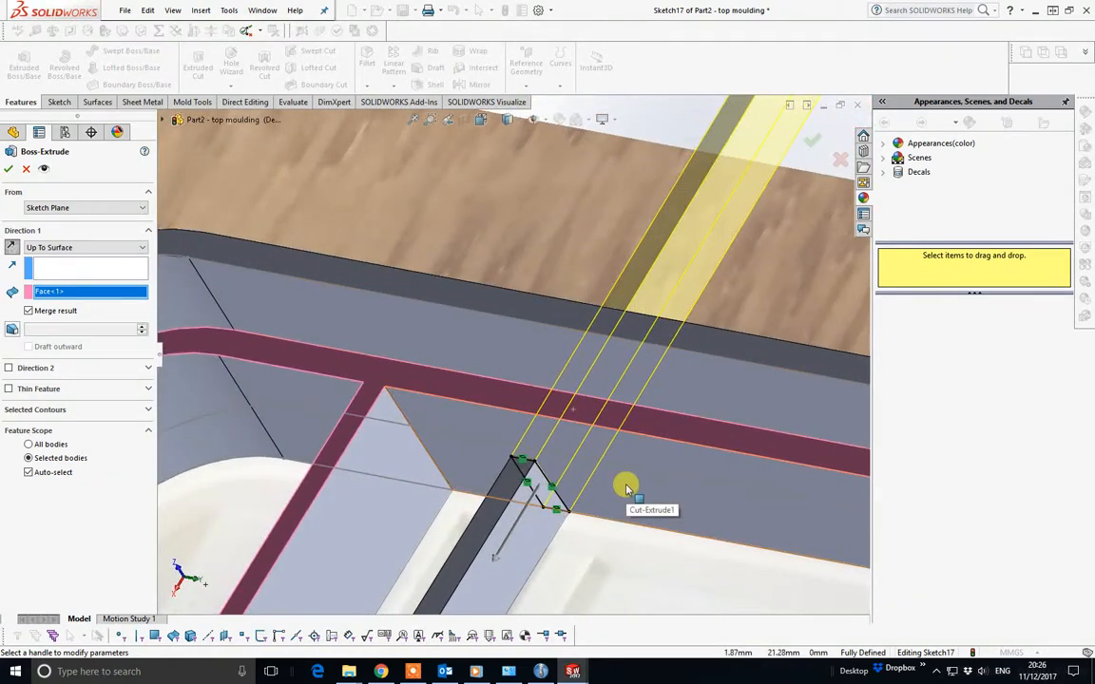
left_click(628, 489)
left_click(57, 269)
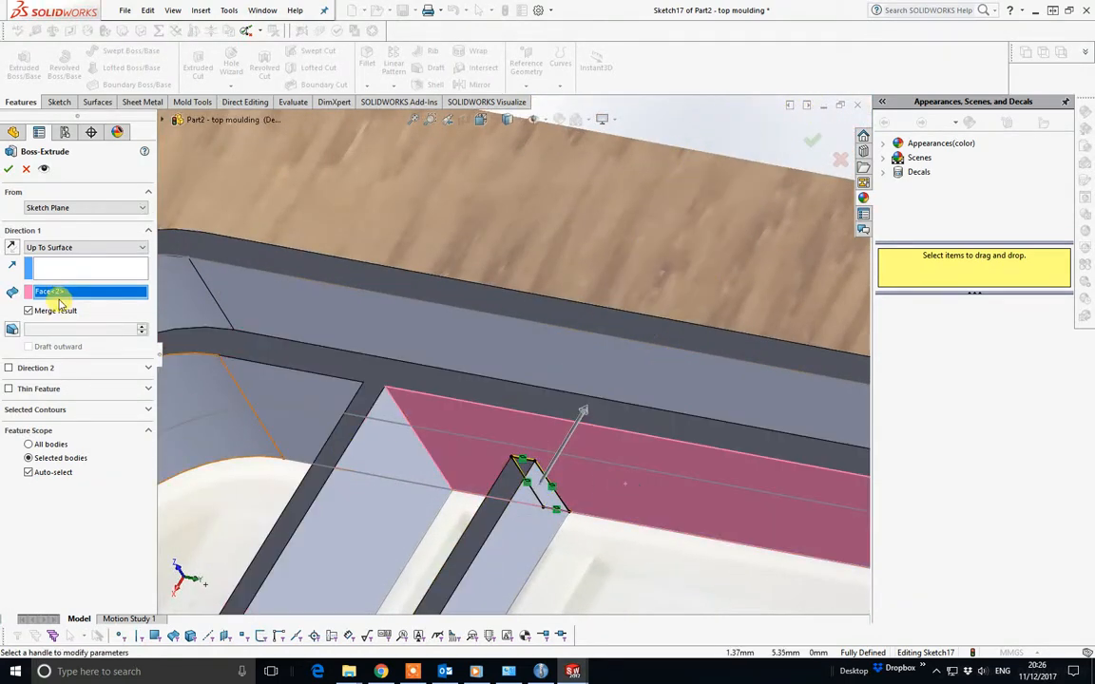
left_click(480, 552)
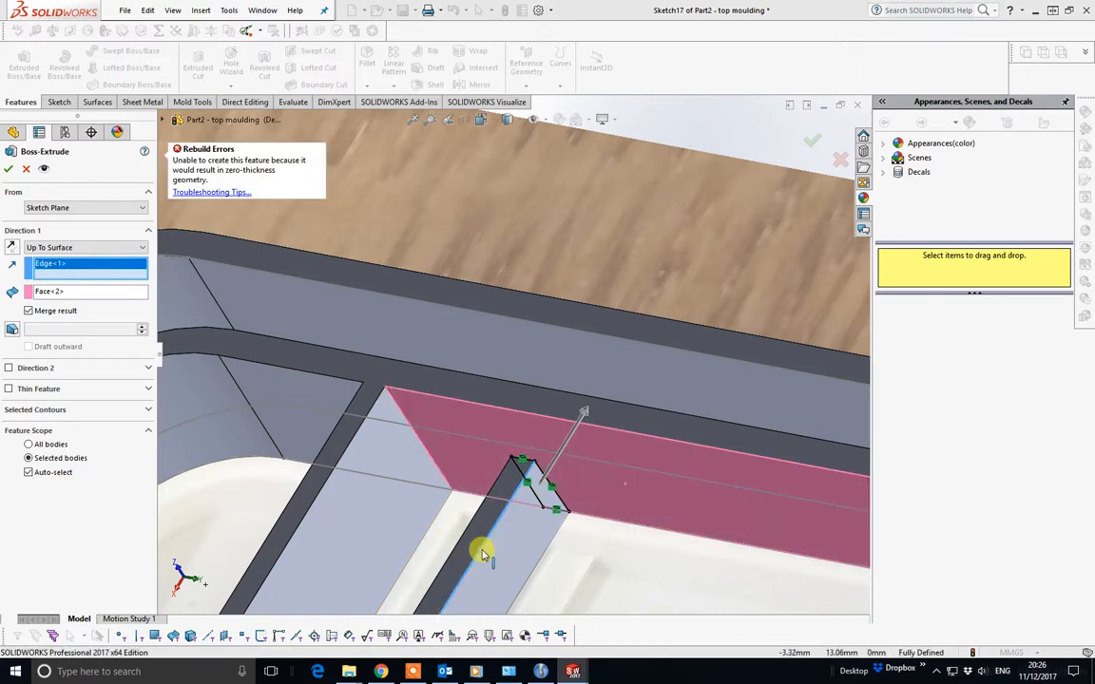
Step: Reselect the rib's long edge as extrusion direction and the side wall's inner face as end surface, and inspect the joint
middle_click_drag(481, 557, 524, 423)
scroll(525, 426, "down", 3)
scroll(526, 426, "down", 4)
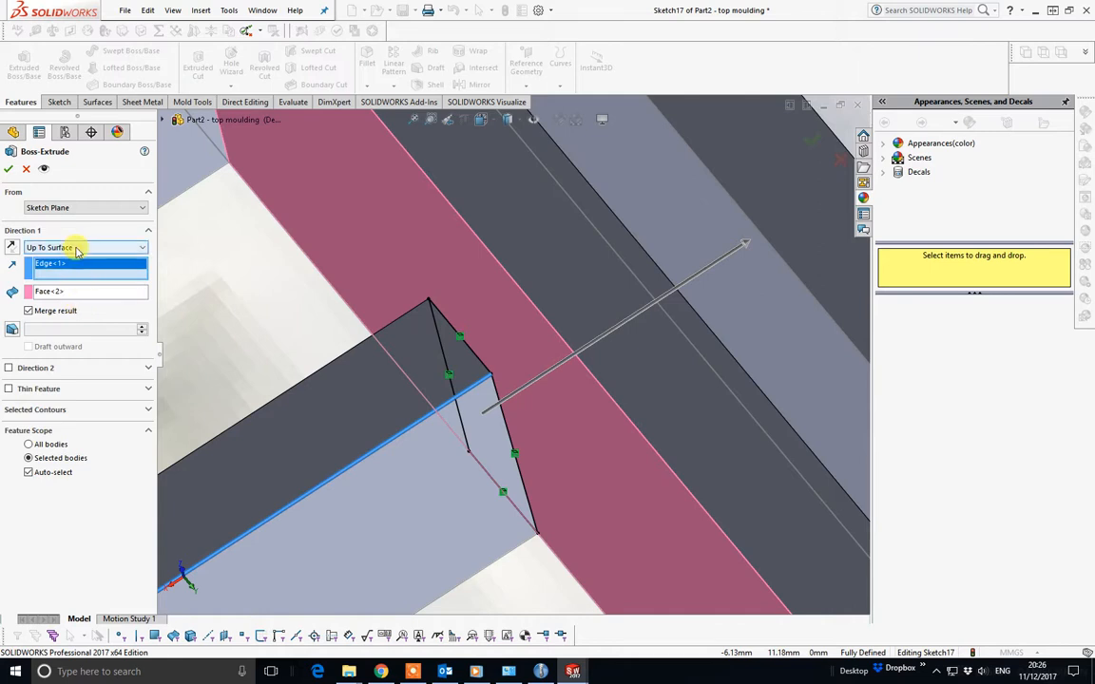
left_click(578, 465)
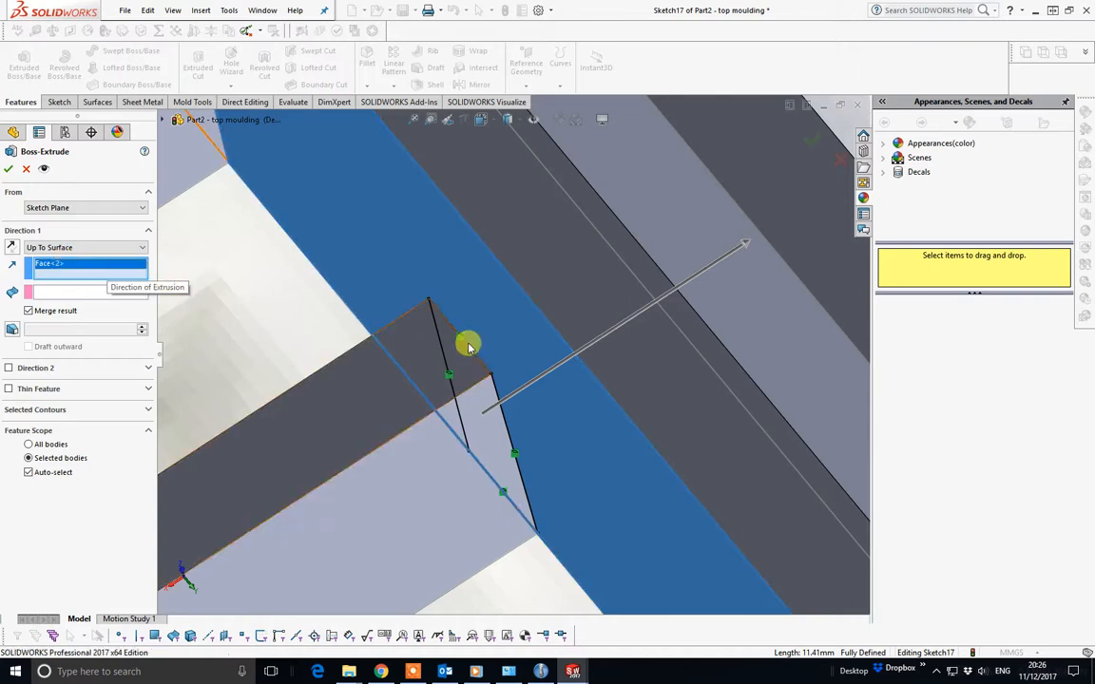
left_click(428, 419)
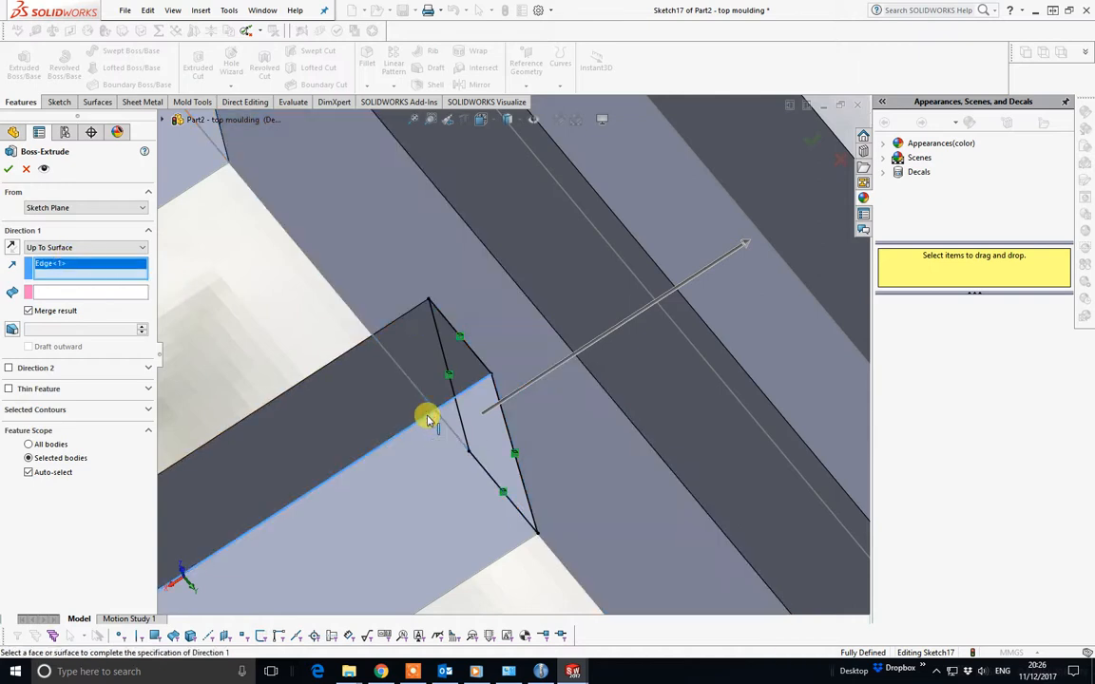
left_click(111, 294)
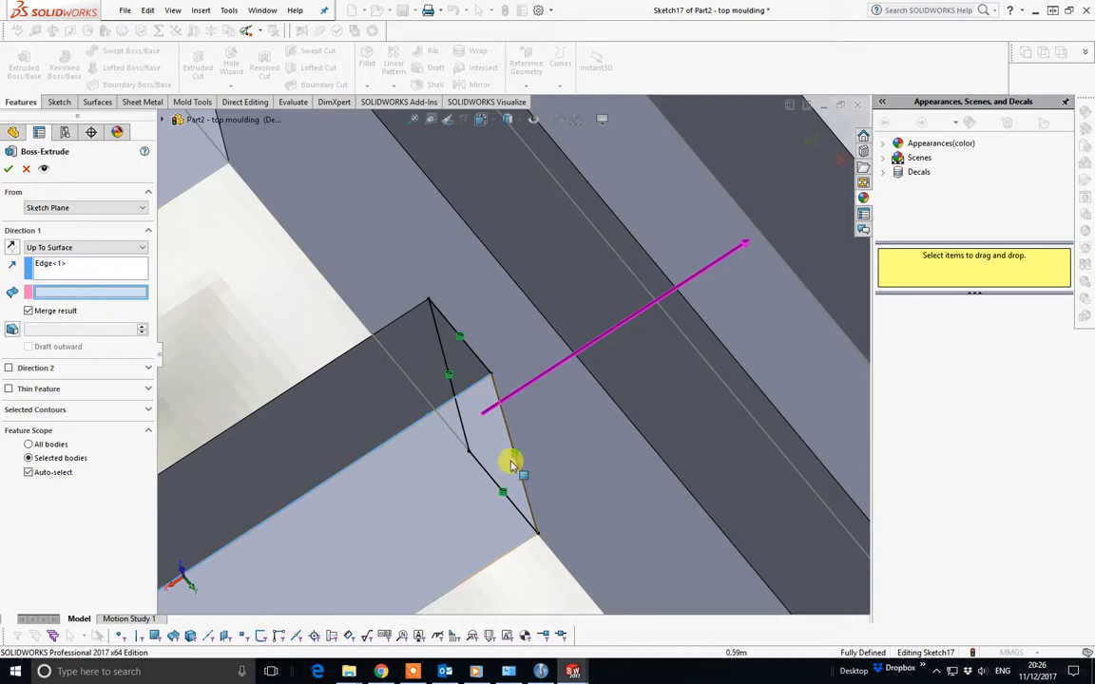
left_click(562, 443)
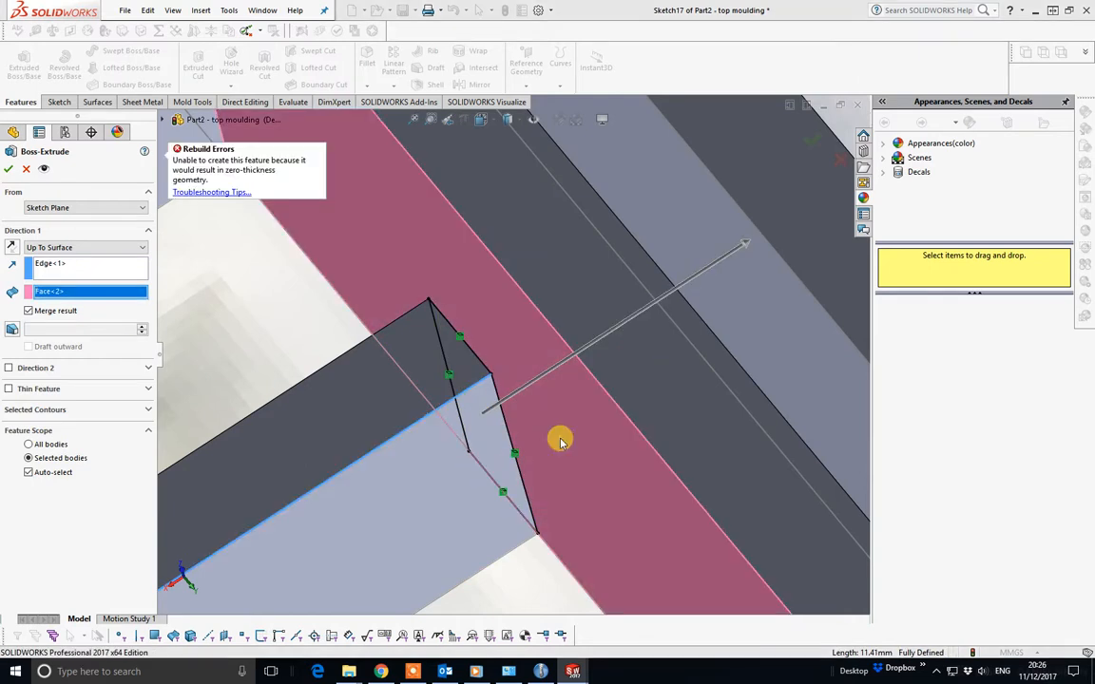
scroll(561, 442, "up", 8)
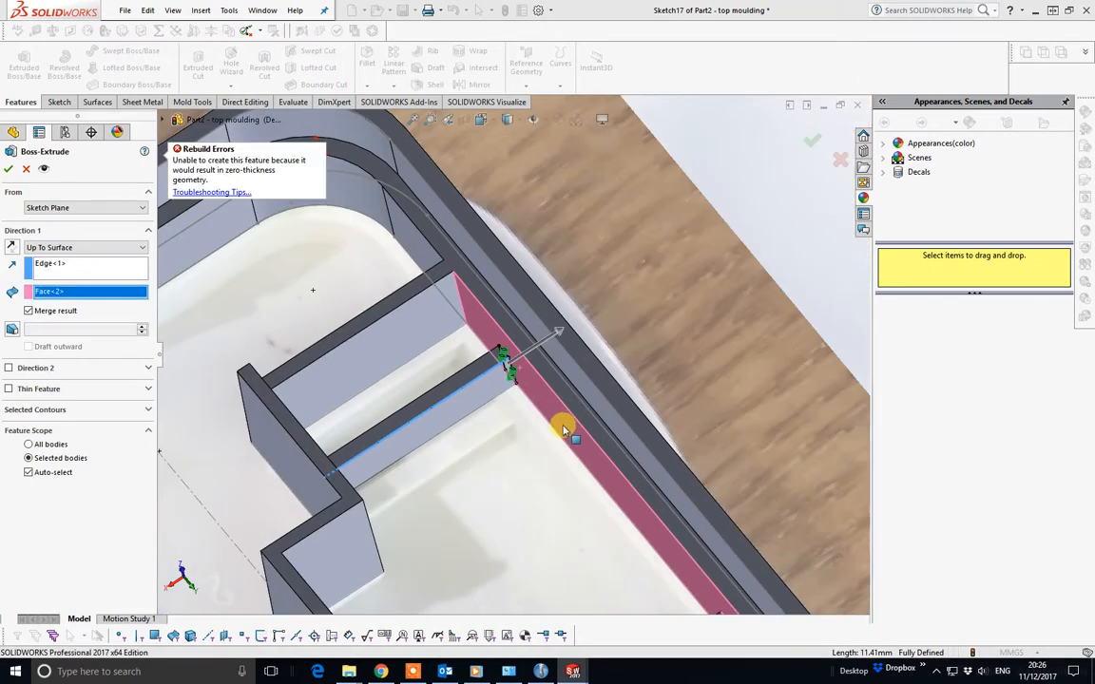
middle_click_drag(567, 425, 557, 404)
scroll(513, 382, "down", 6)
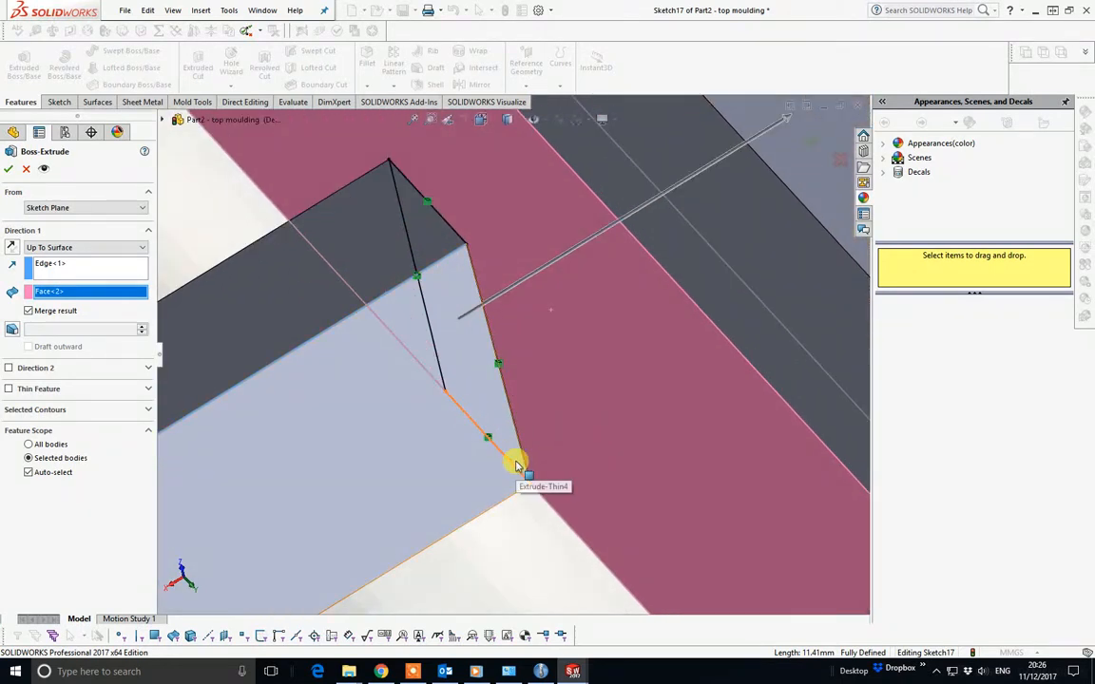
Step: Clear the end surface and the direction edge from the extrusion settings
right_click(54, 295)
left_click(84, 316)
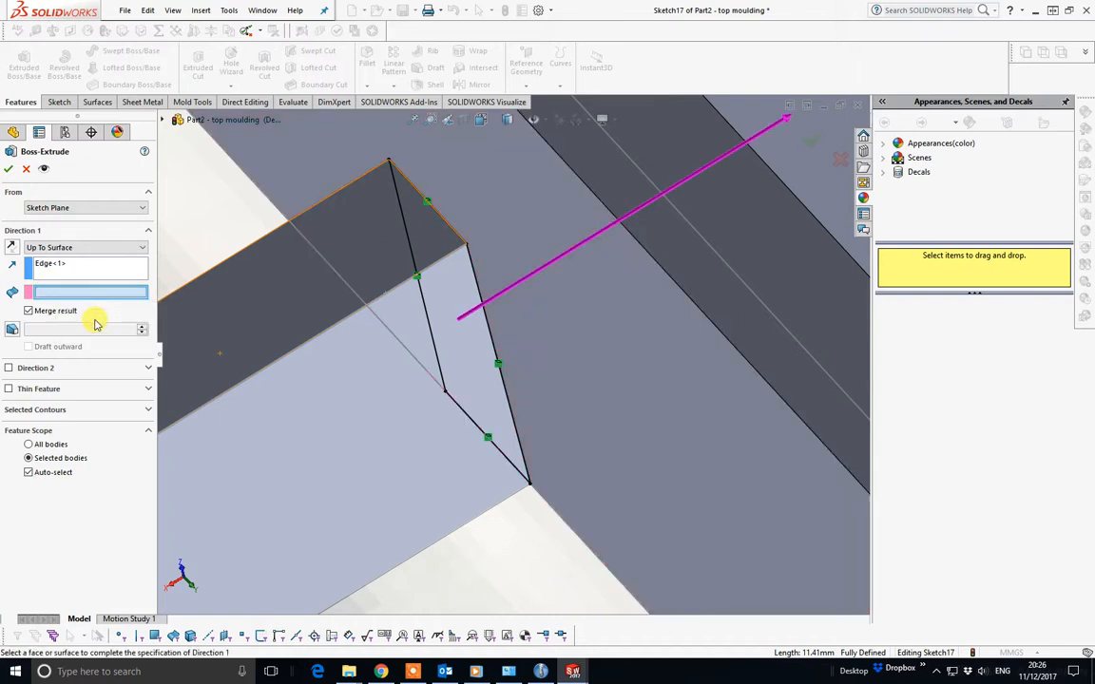
right_click(83, 265)
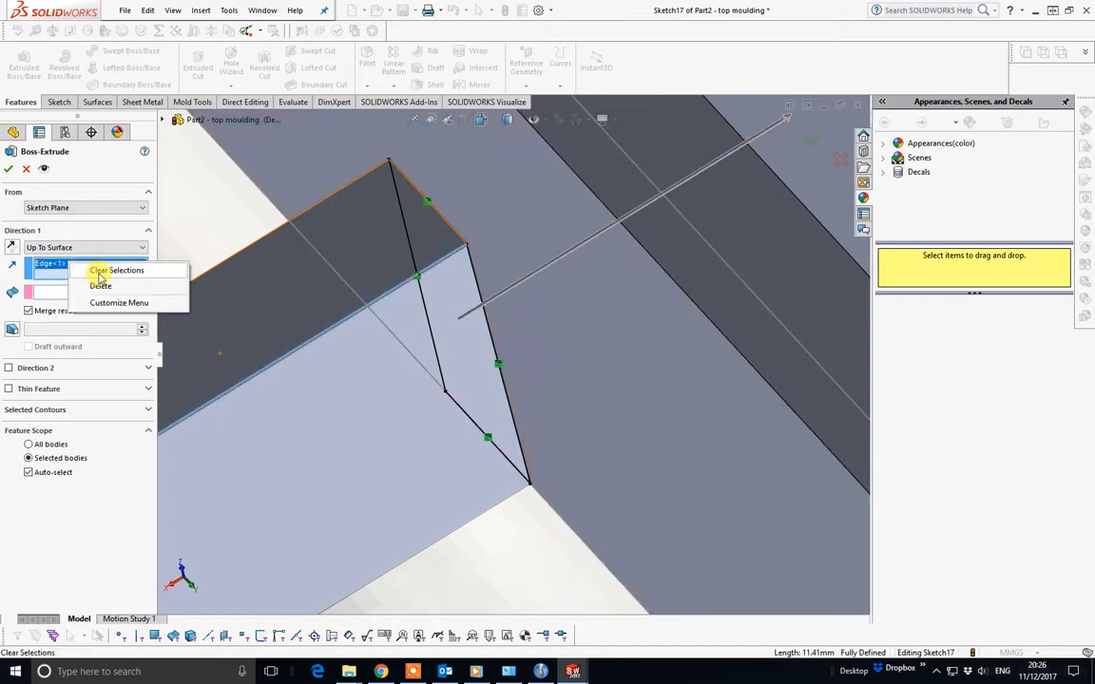
left_click(105, 271)
Step: Try to extrude the converted outline with the Up To Next end condition, directed along the cross rib's long edge and without draft
scroll(384, 327, "up", 6)
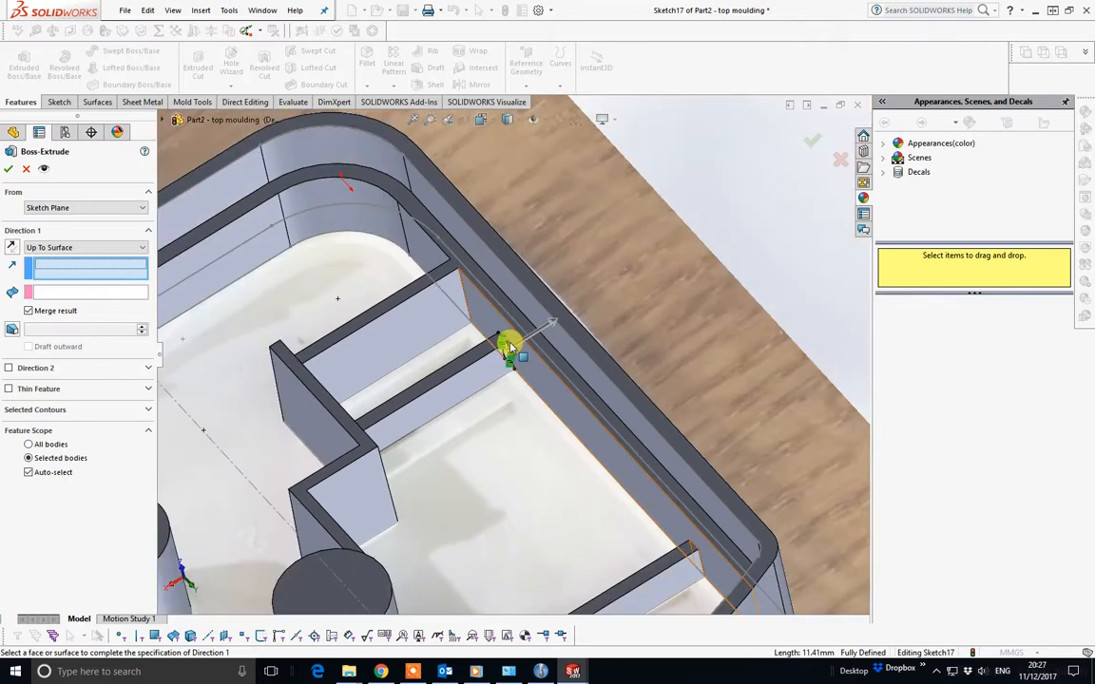
middle_click_drag(509, 347, 466, 472)
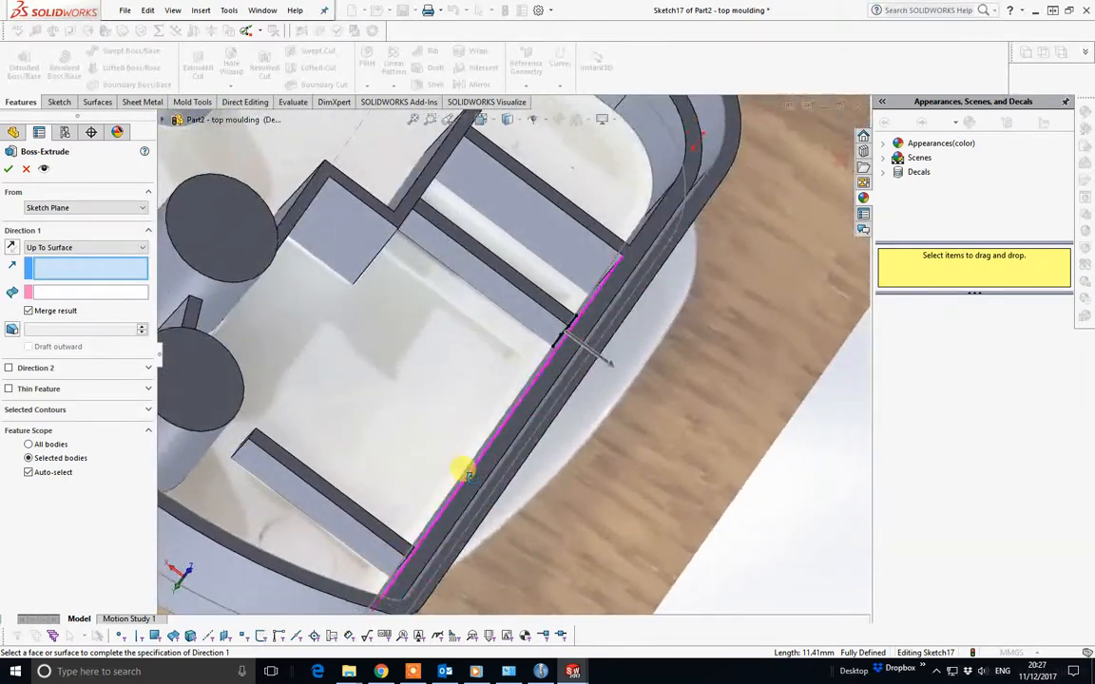
scroll(596, 237, "down", 3)
scroll(527, 349, "down", 3)
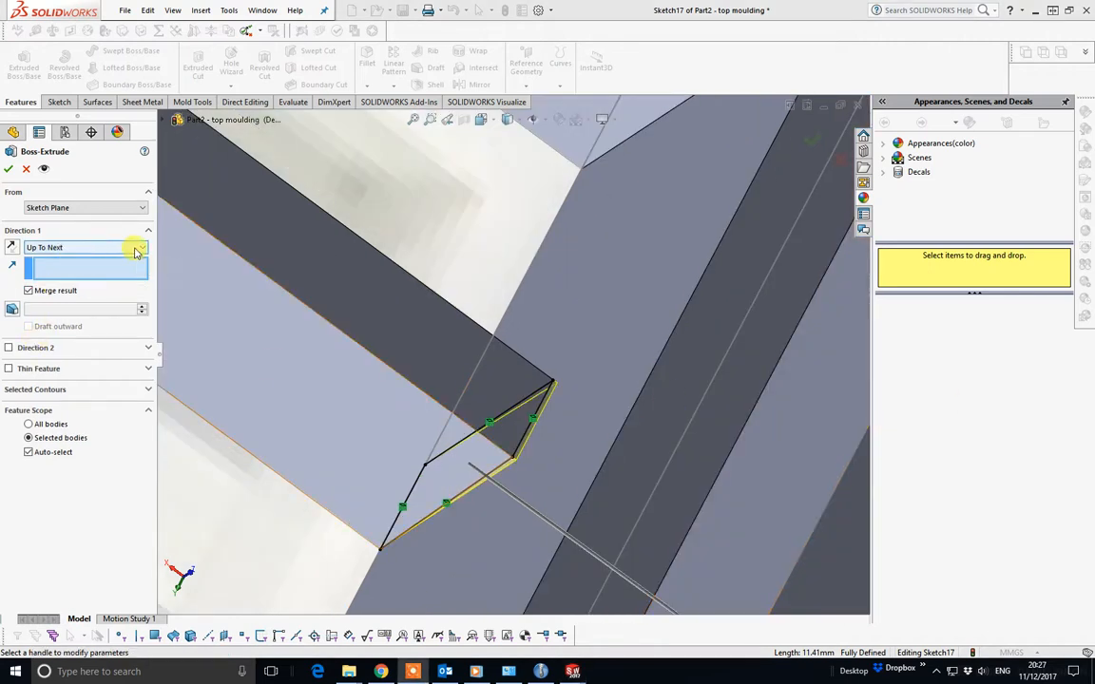
left_click(411, 384)
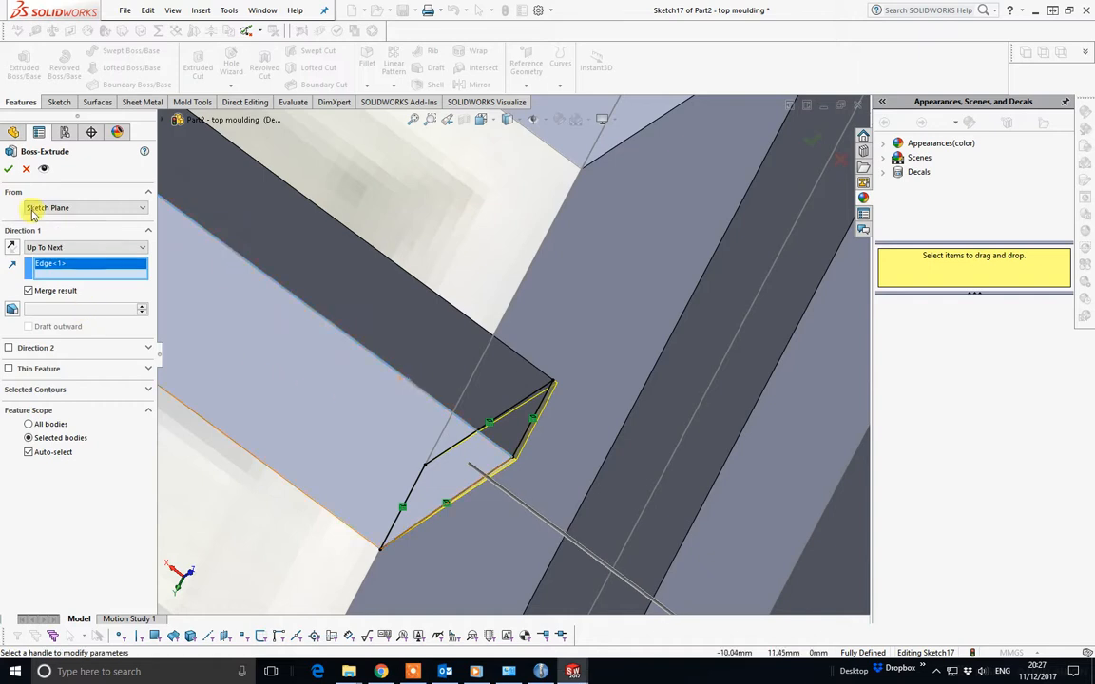
left_click(13, 310)
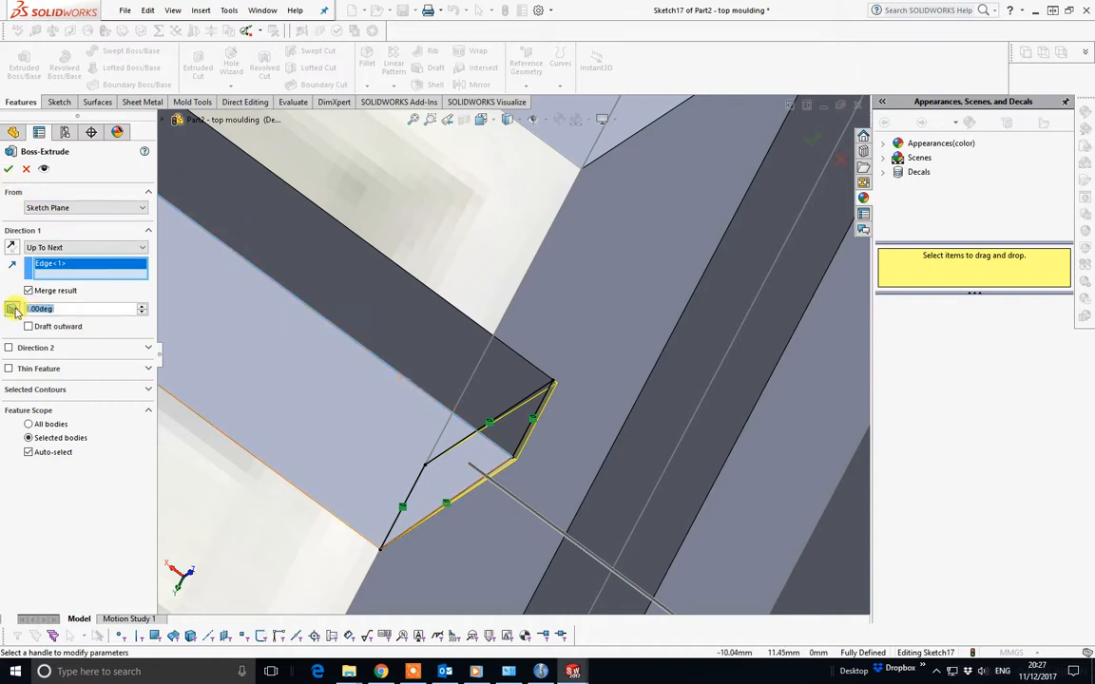
left_click(14, 310)
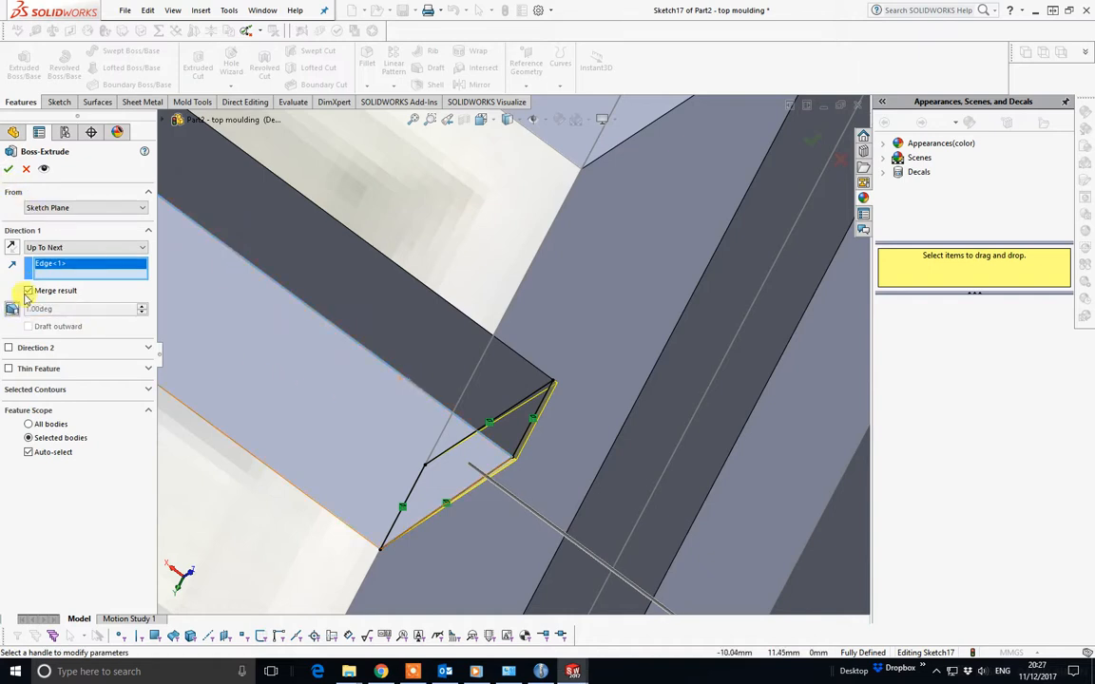
left_click(10, 169)
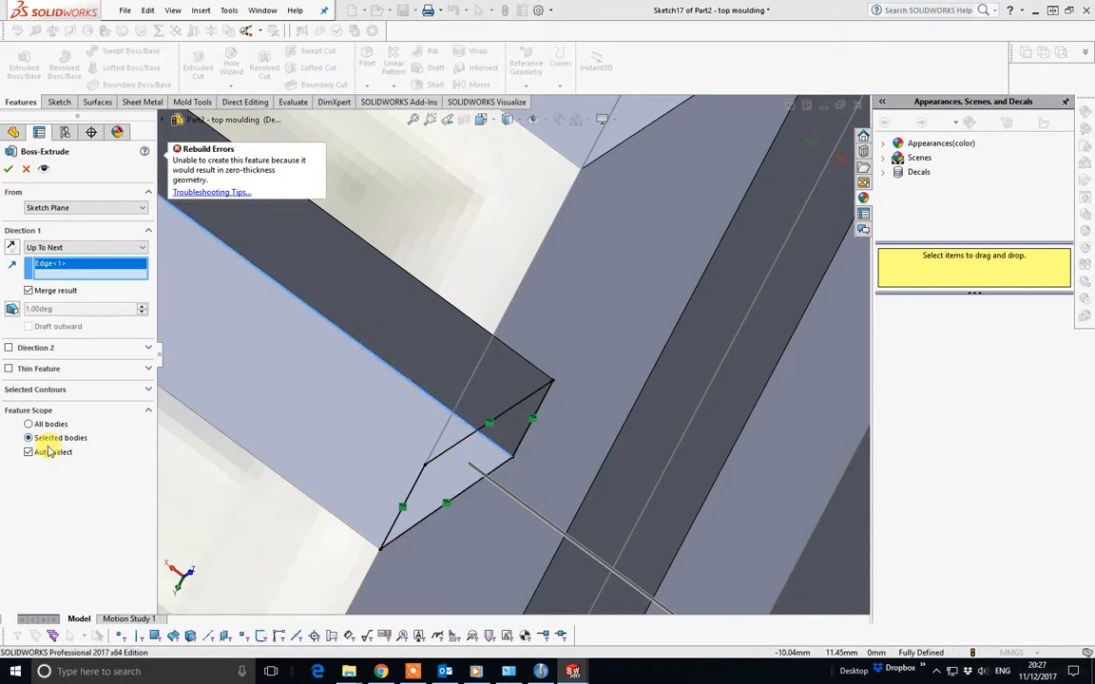
Step: Limit the feature scope to the side wall body, complete the extrusion, and inspect the joint at the rib's end
scroll(210, 444, "up", 5)
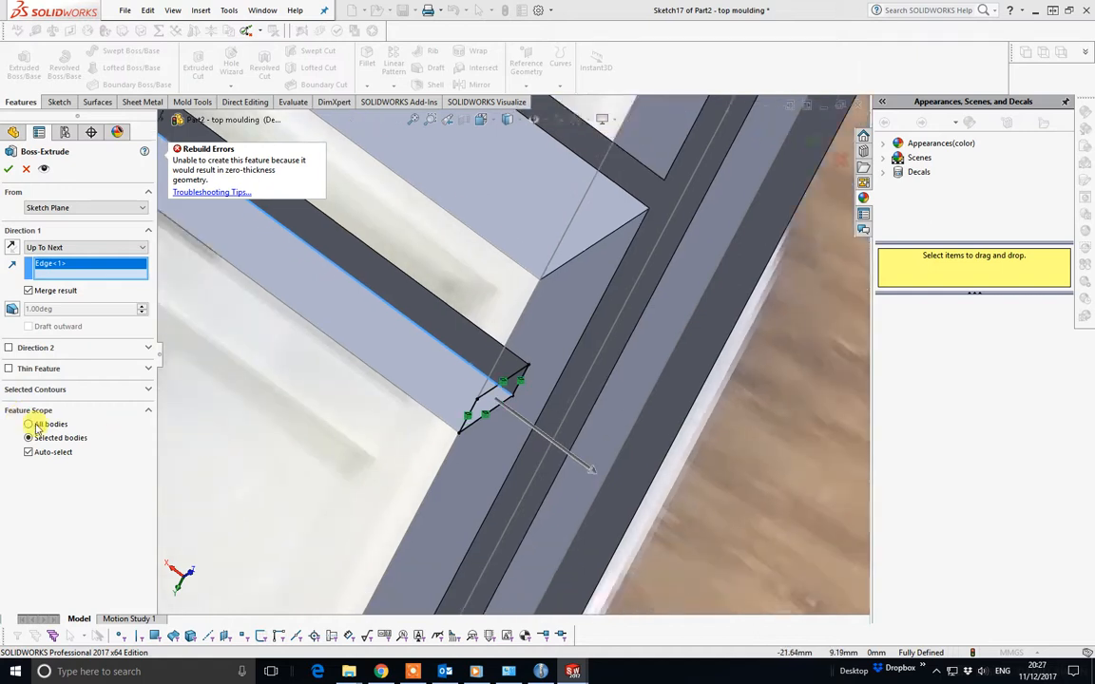
left_click(29, 439)
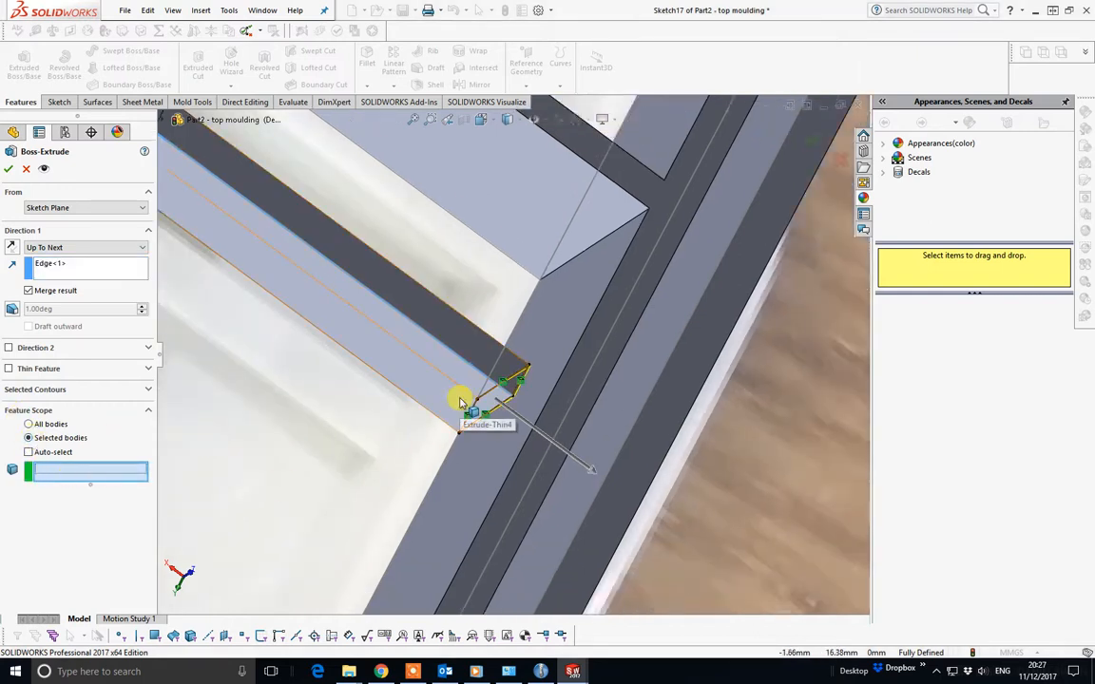
left_click(501, 463)
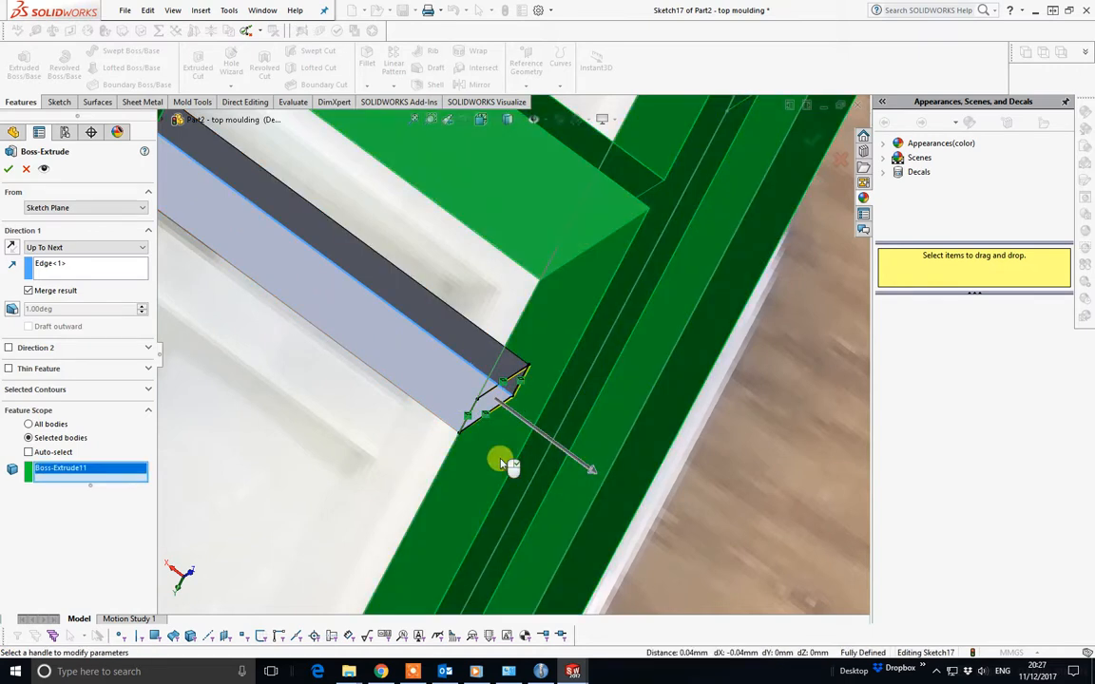
key("Return")
middle_click_drag(500, 459, 518, 311)
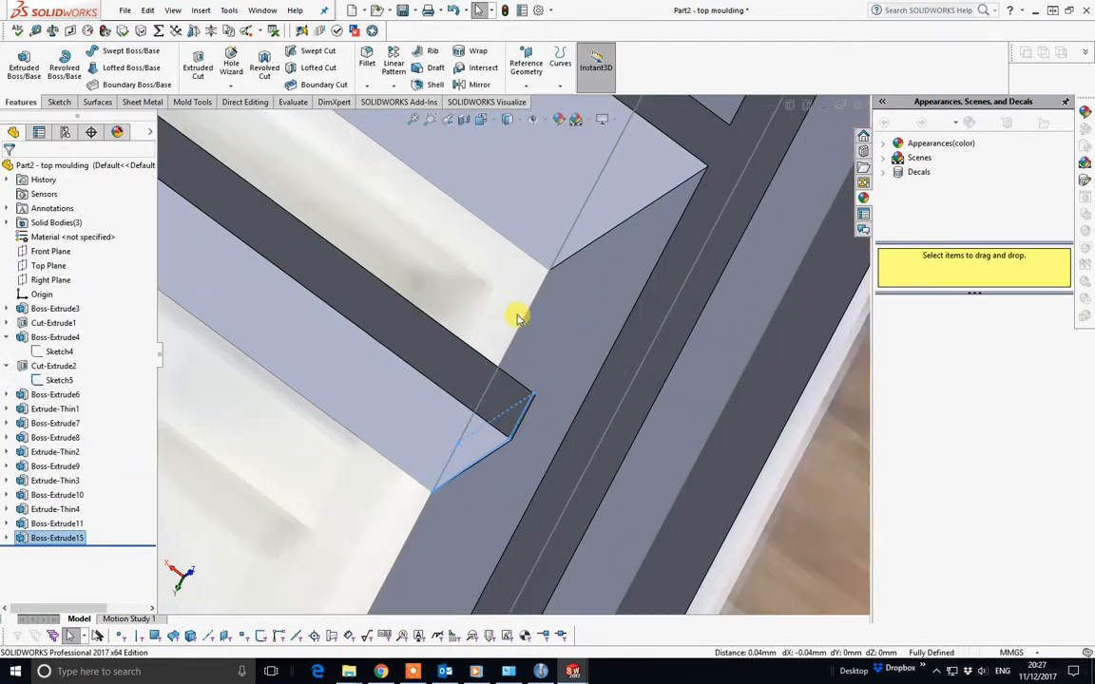
scroll(518, 397, "down", 4)
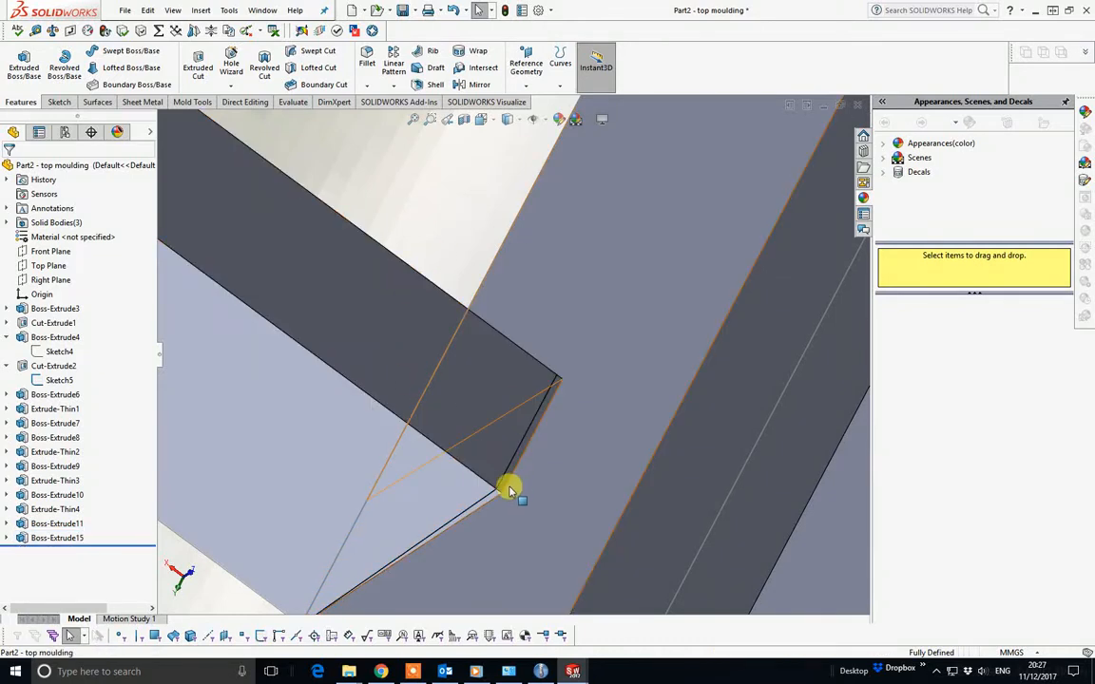
Step: Reopen the rib-end extrusion for editing and try to merge it with all bodies
right_click(76, 540)
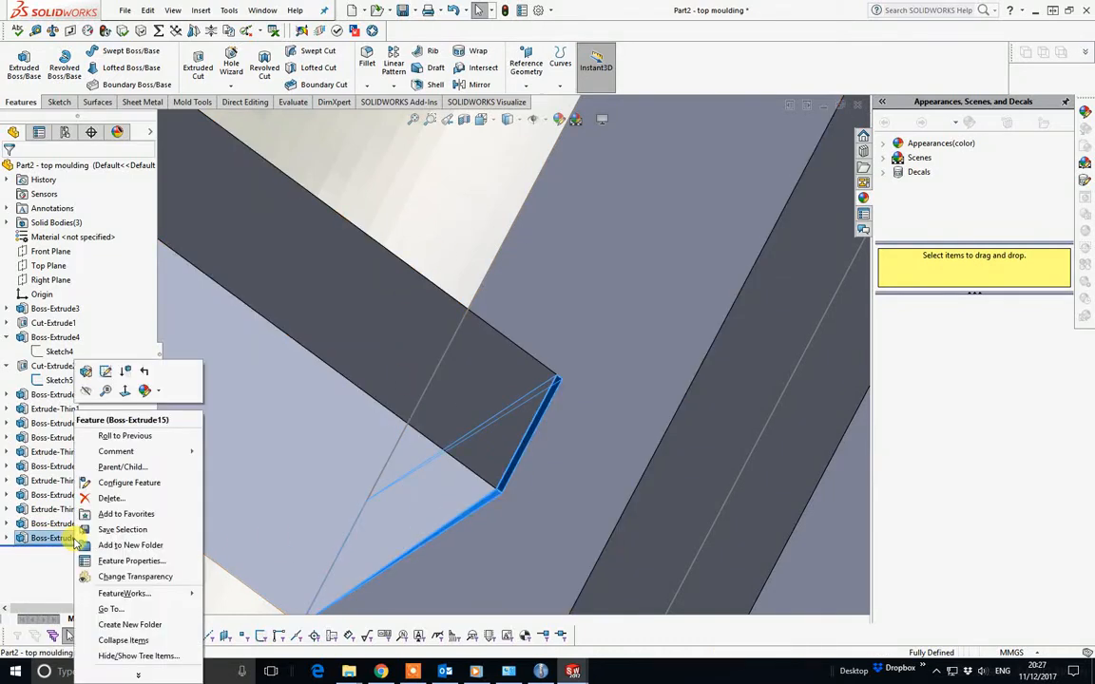
left_click(89, 372)
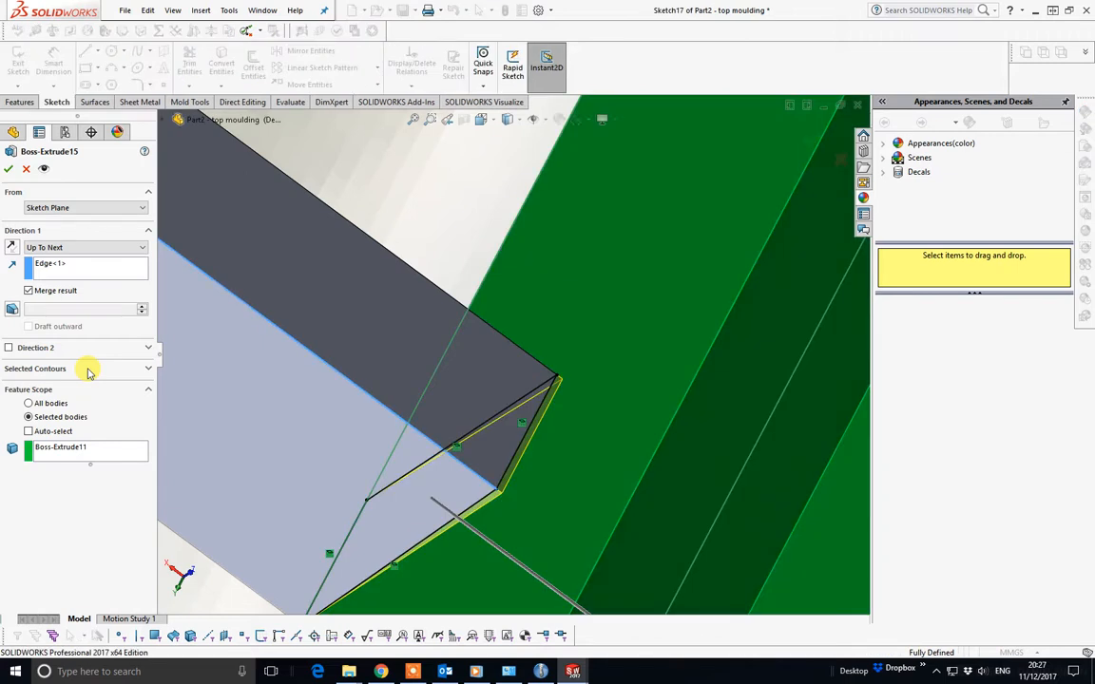
left_click(55, 266)
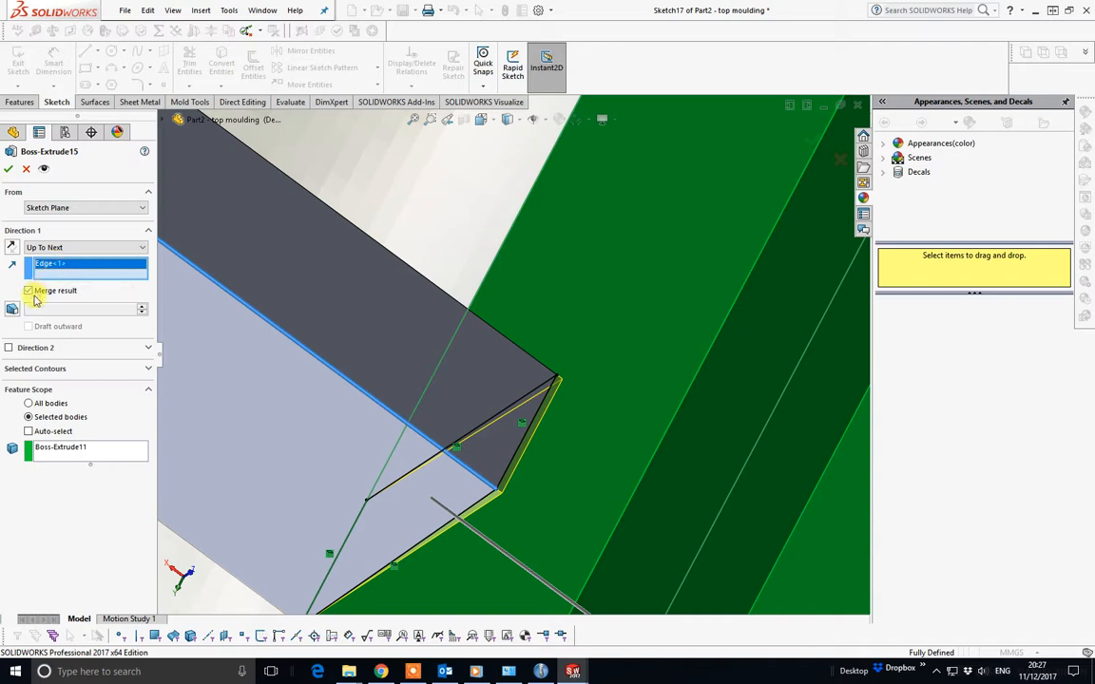
left_click(29, 404)
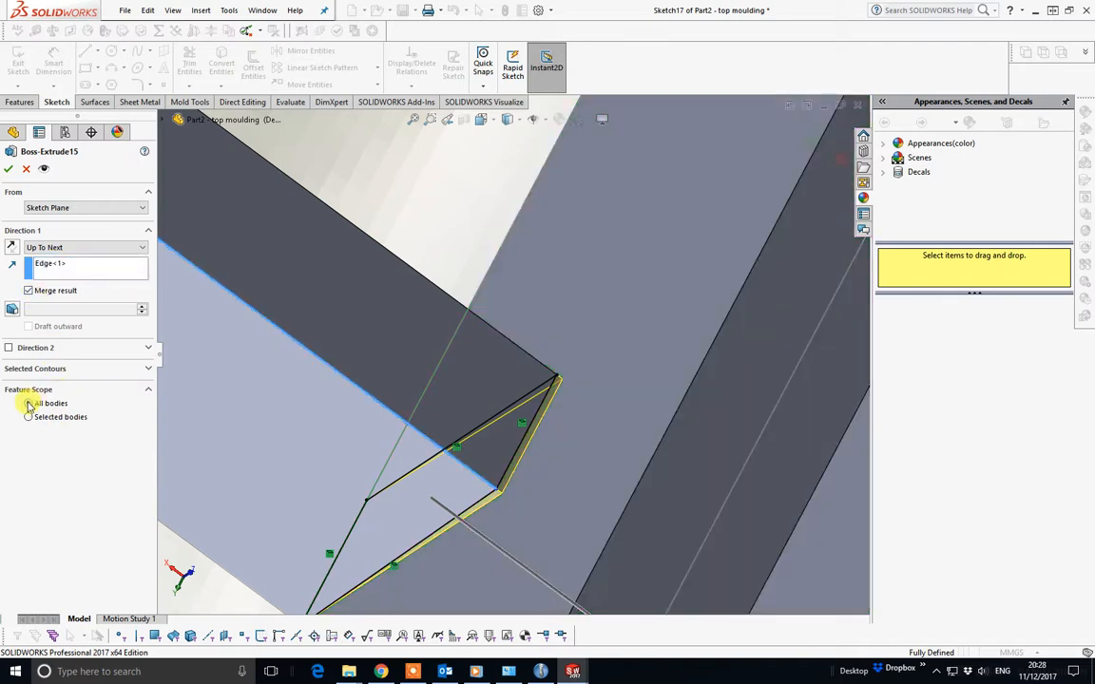
left_click(8, 169)
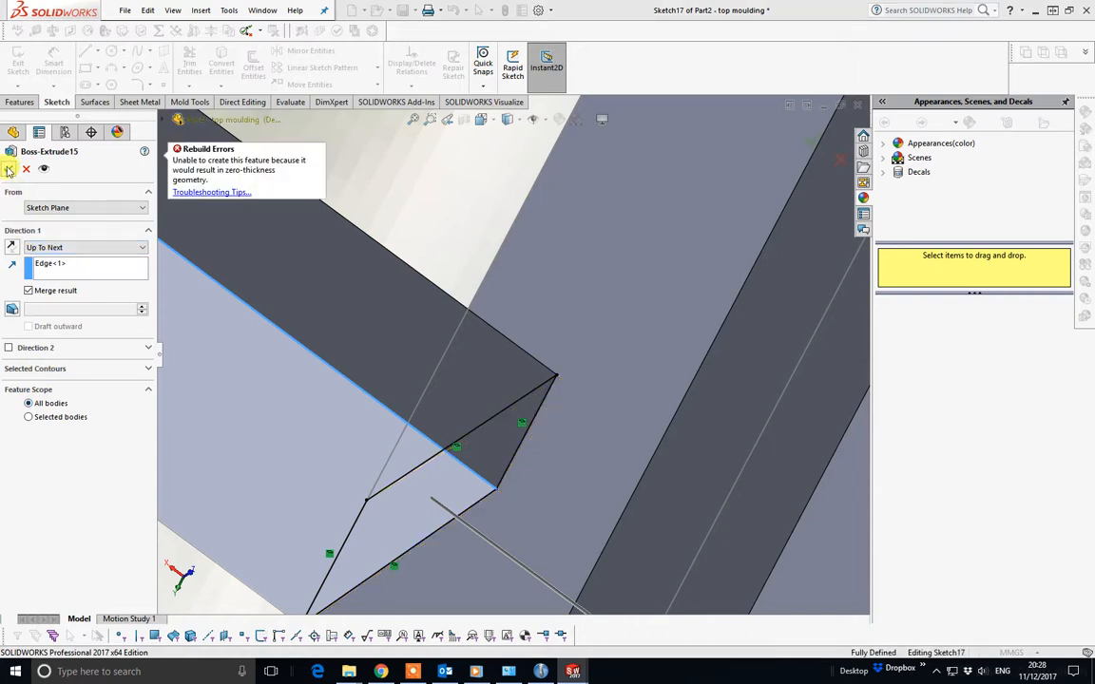
Step: Try to restrict the extrusion's feature scope to two selected bodies, the cross rib and the side wall
left_click(29, 417)
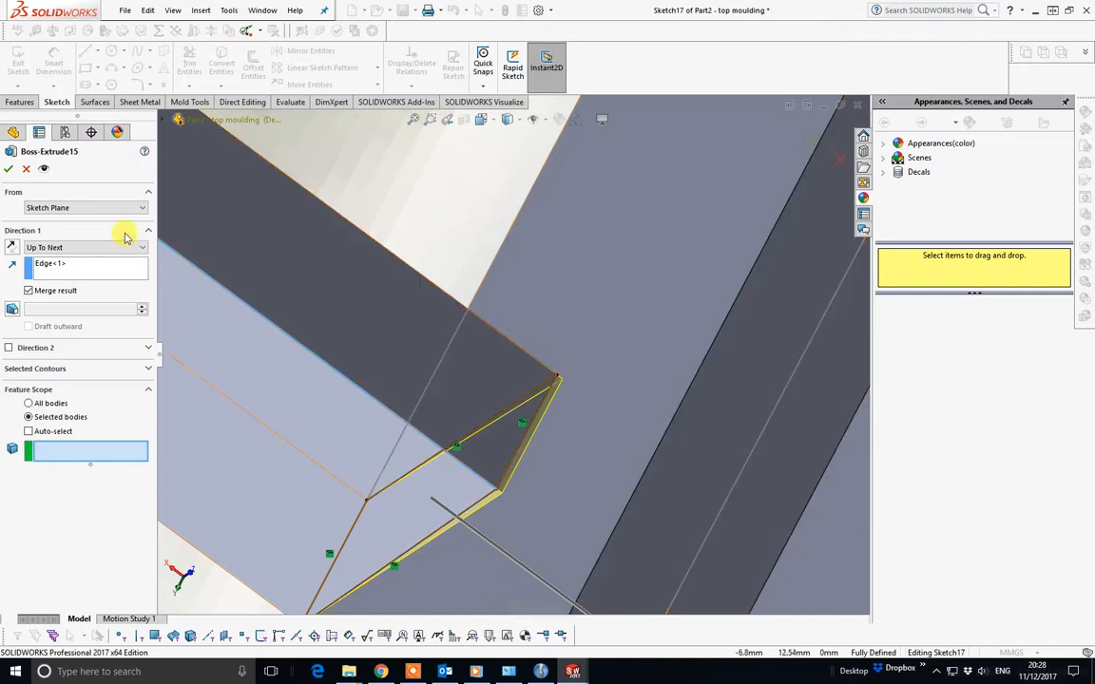
left_click(9, 169)
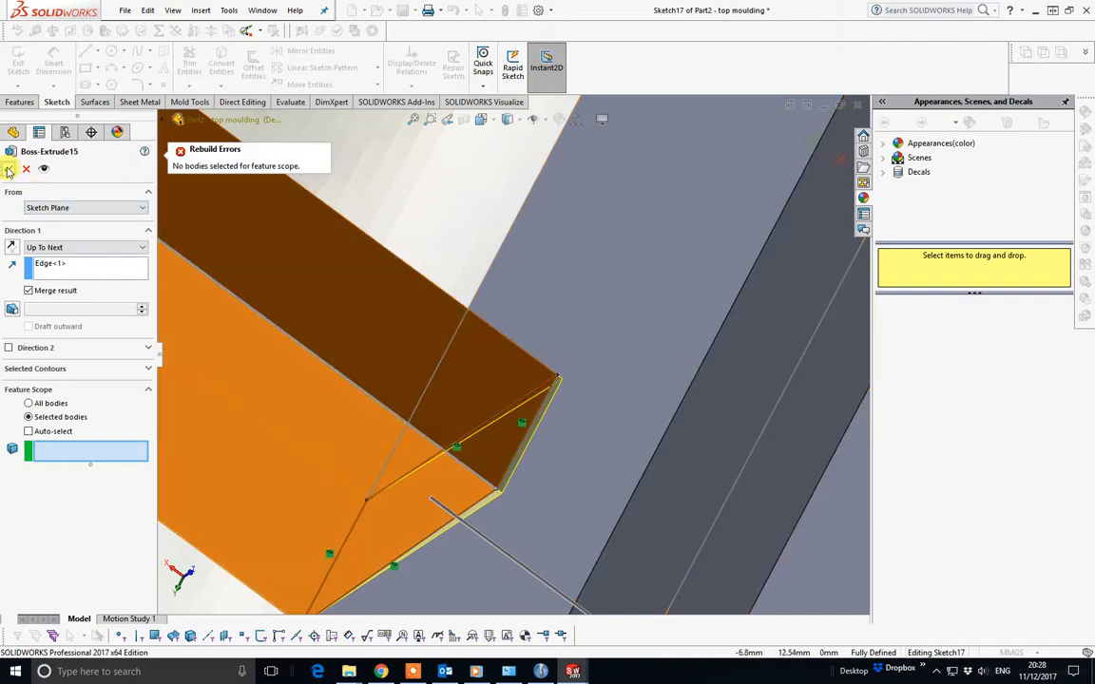
left_click(389, 515)
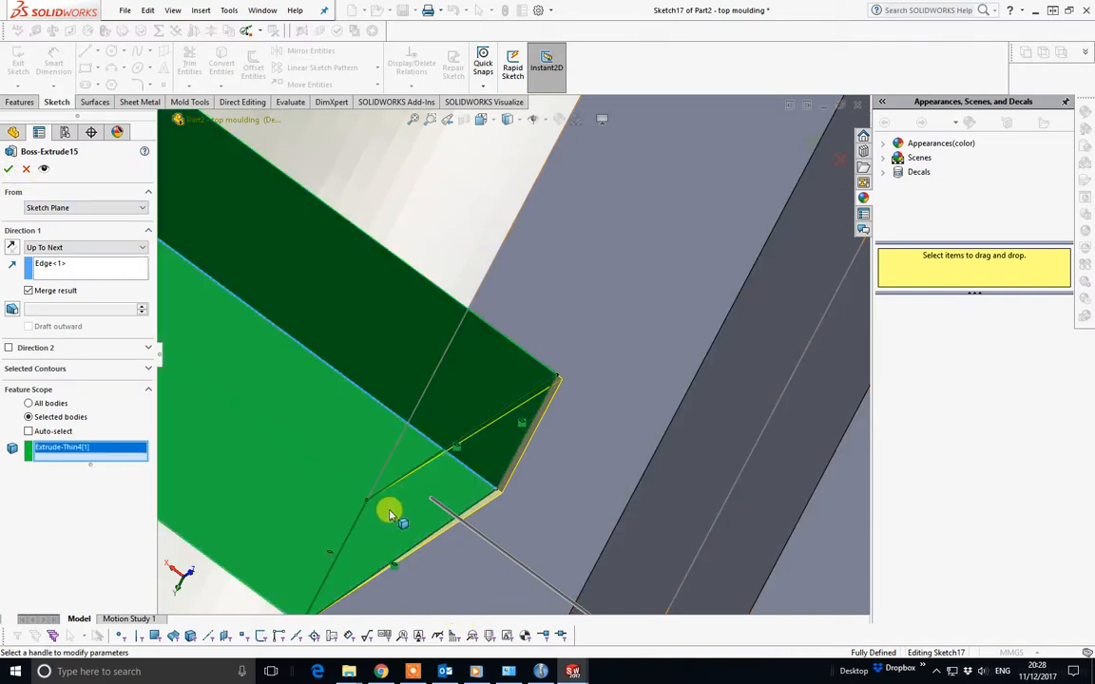
left_click(447, 556)
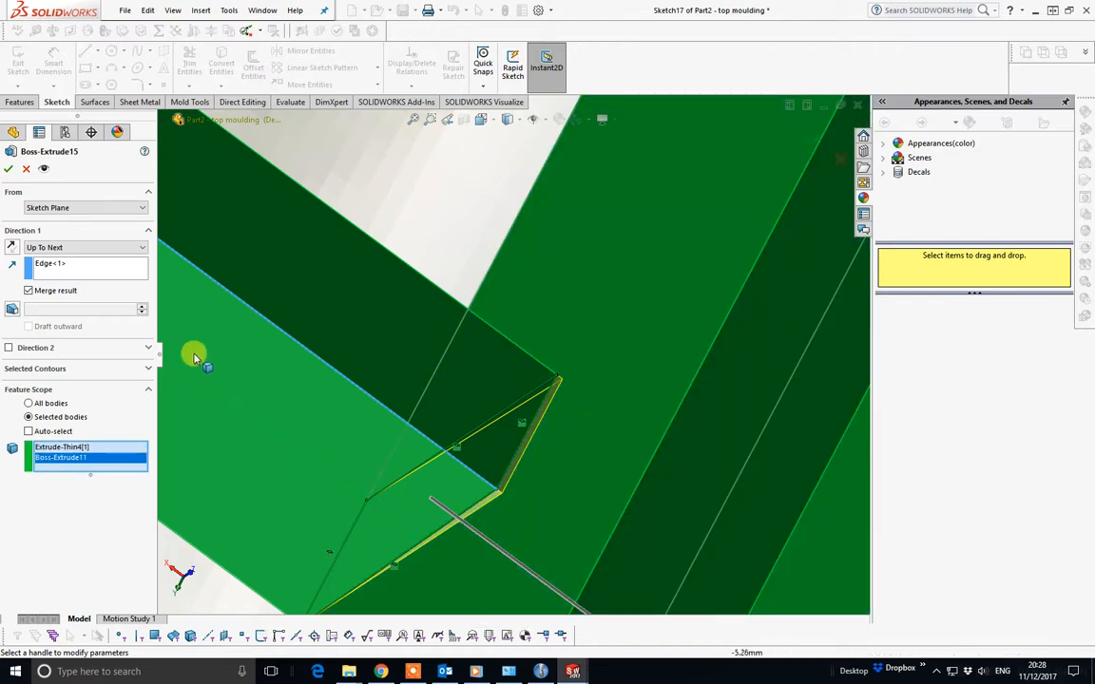
left_click(9, 169)
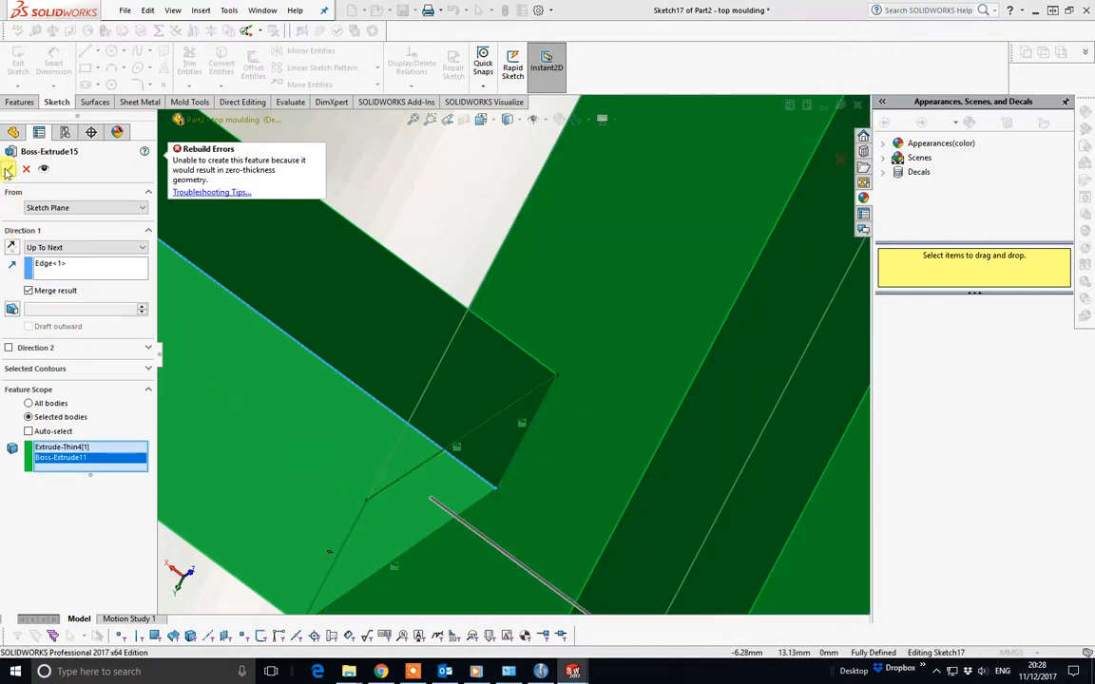
Step: Remove the side wall body from the feature scope and apply the extrusion to the cross rib body only
right_click(80, 461)
left_click(106, 485)
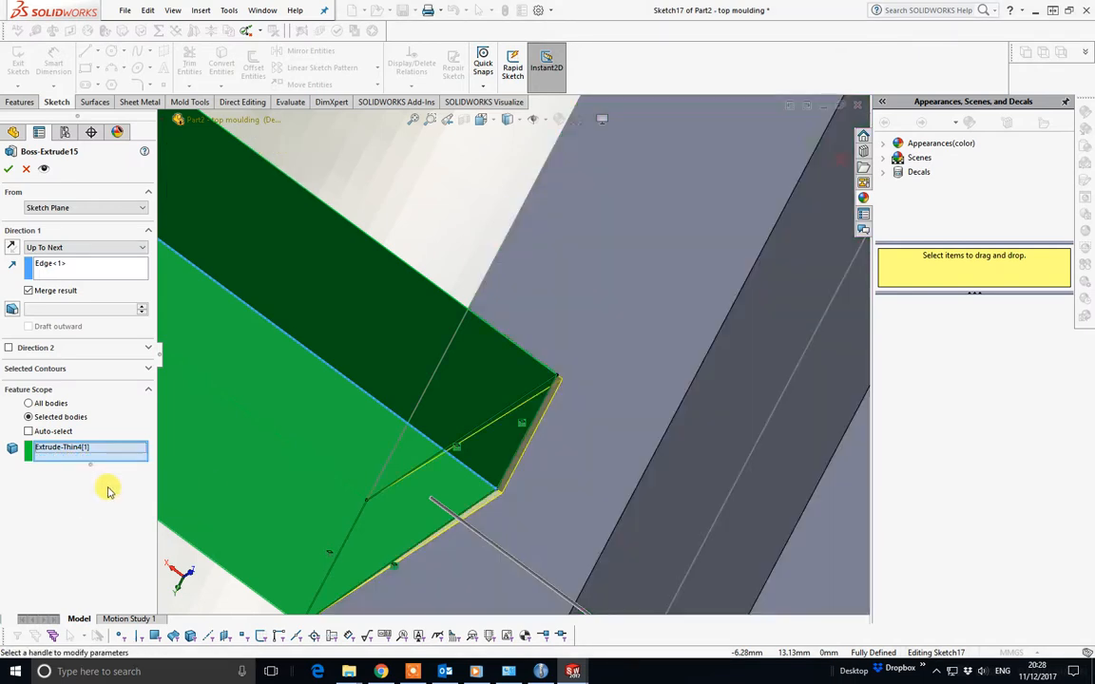
left_click(9, 169)
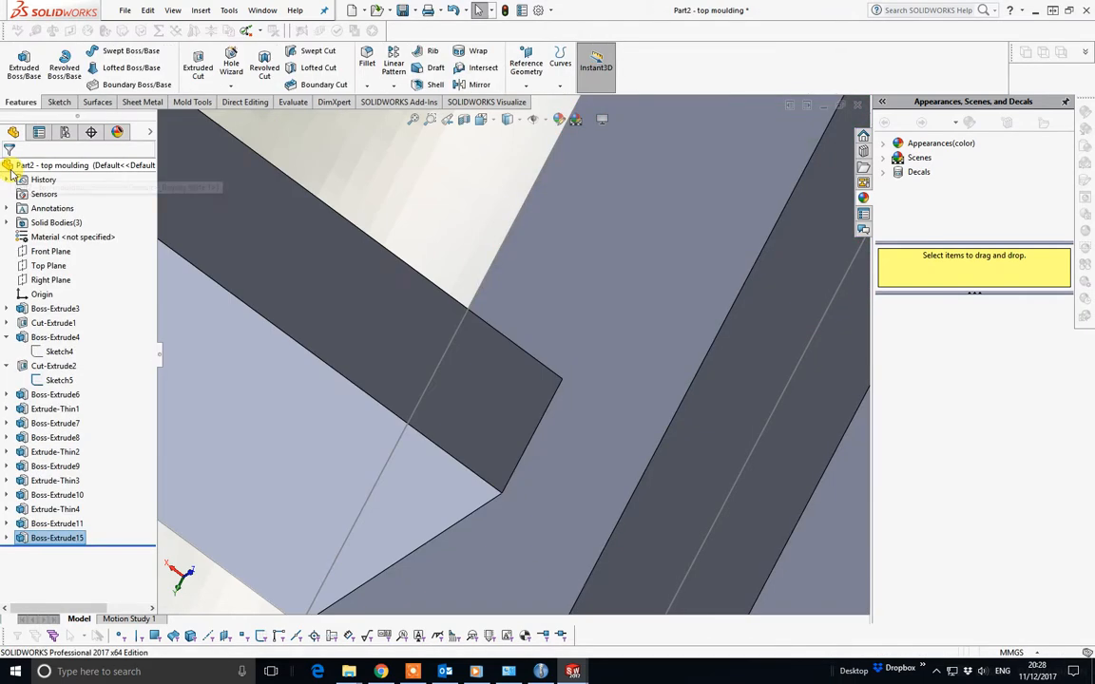
Step: Examine the extended cross ribs, their joints with the side wall and the interior layout from several angles
middle_click_drag(573, 455, 663, 449)
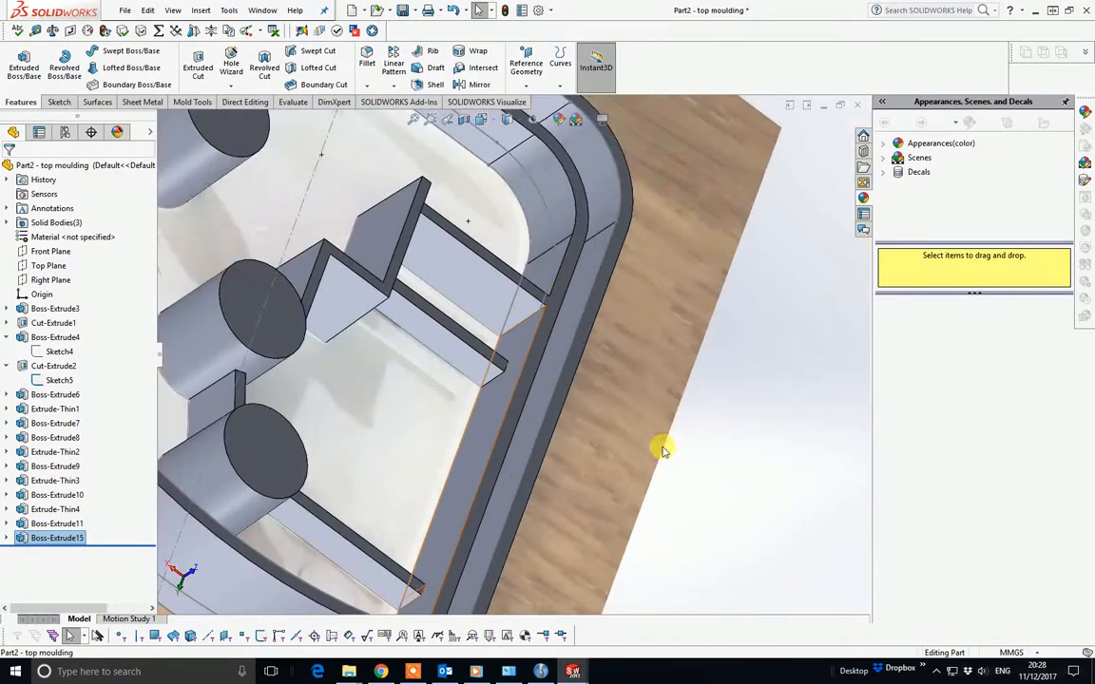
middle_click_drag(548, 391, 304, 447)
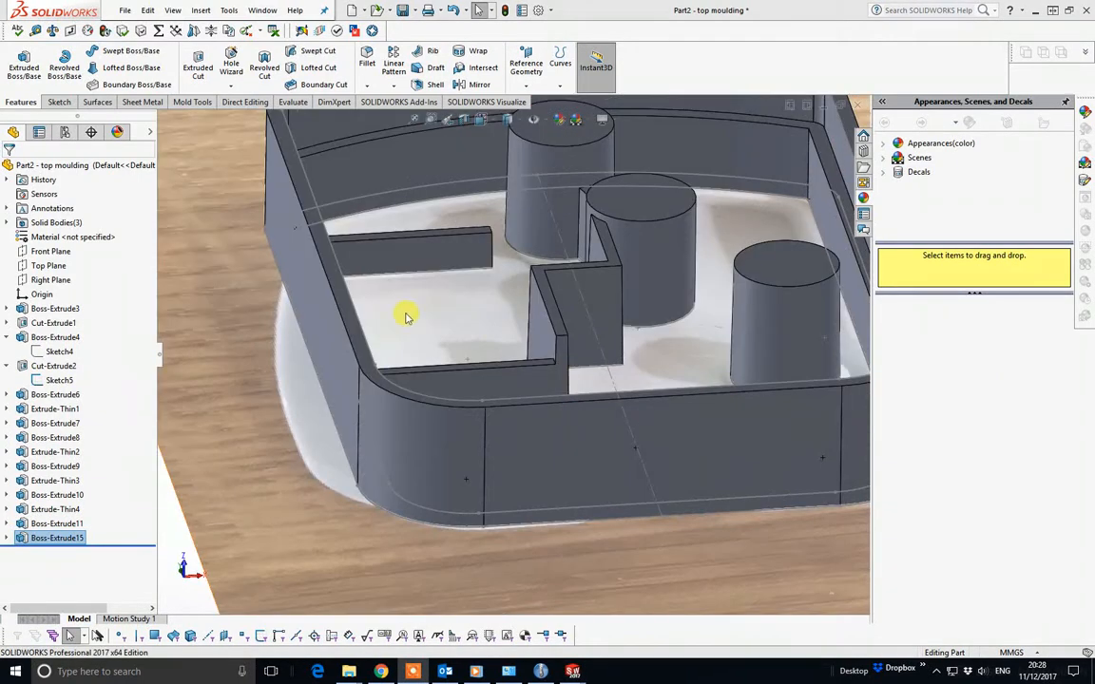
scroll(407, 317, "up", 3)
scroll(463, 321, "down", 4)
scroll(570, 333, "up", 3)
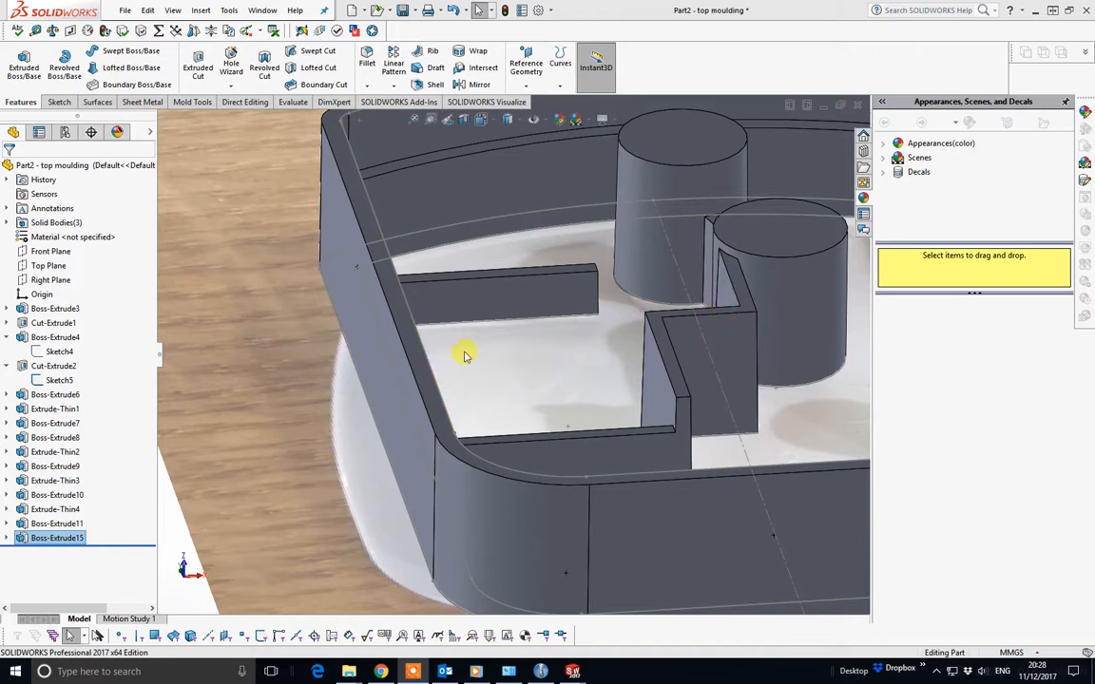
scroll(637, 363, "up", 5)
middle_click_drag(655, 366, 290, 217)
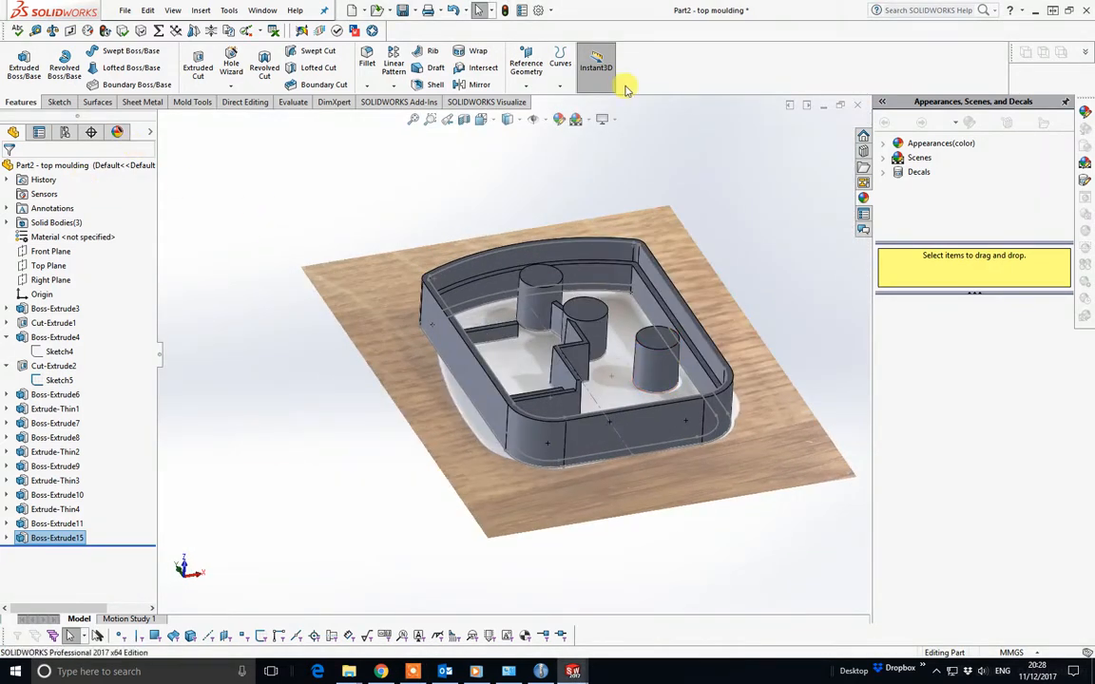
left_click(525, 69)
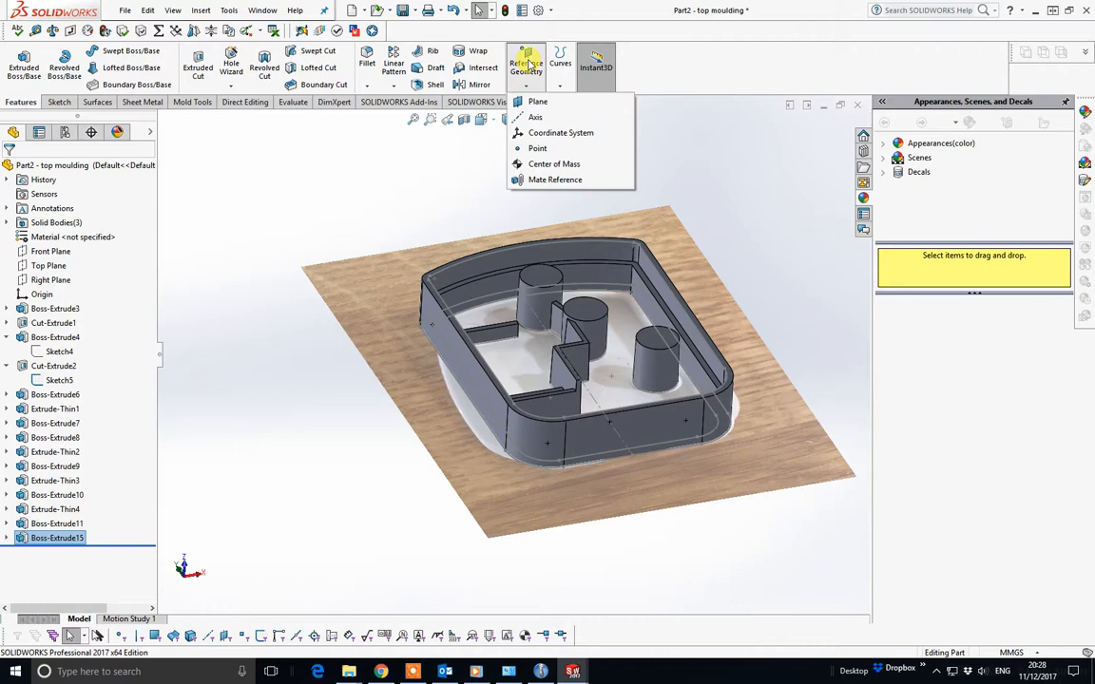
left_click(535, 103)
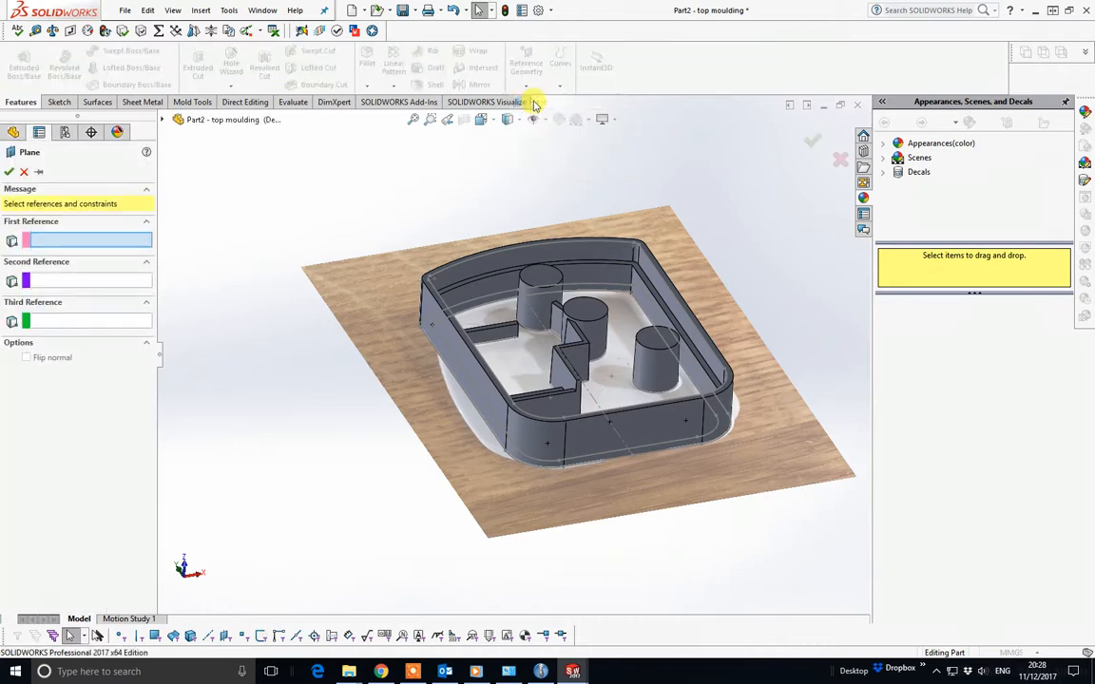
left_click(467, 350)
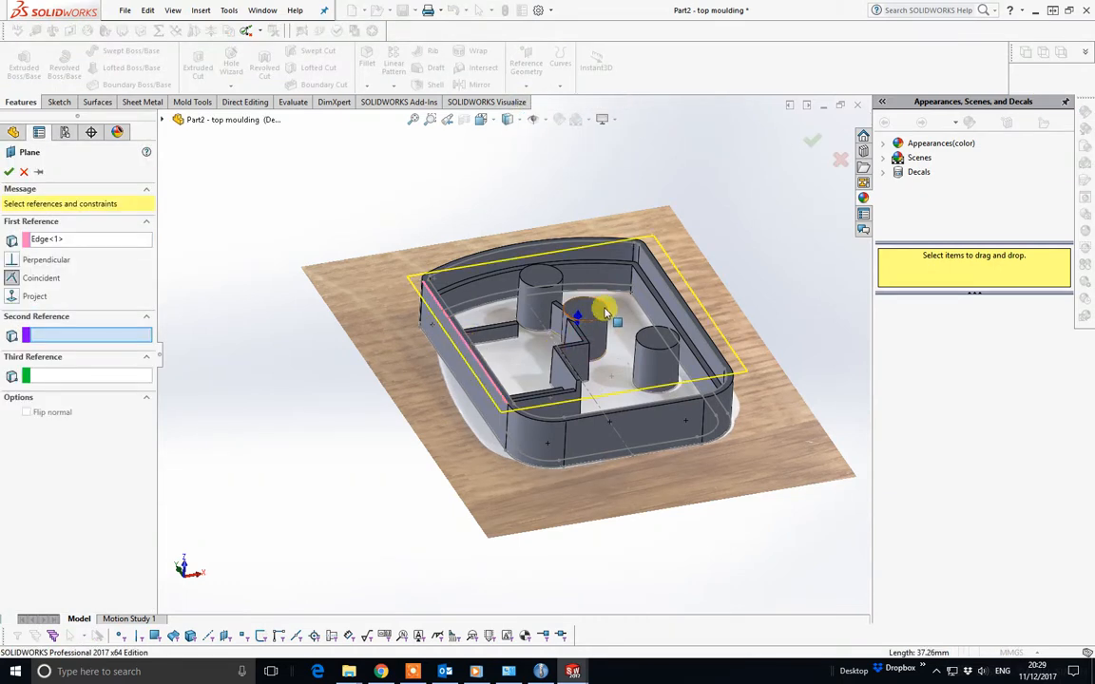
left_click(691, 316)
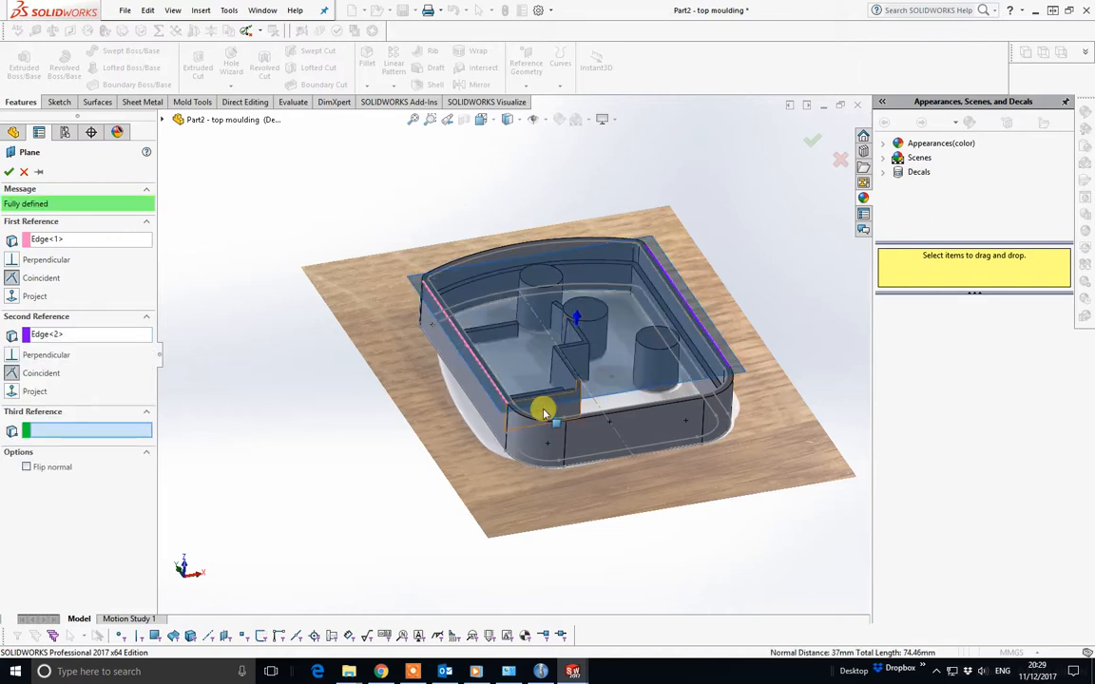
left_click(469, 402)
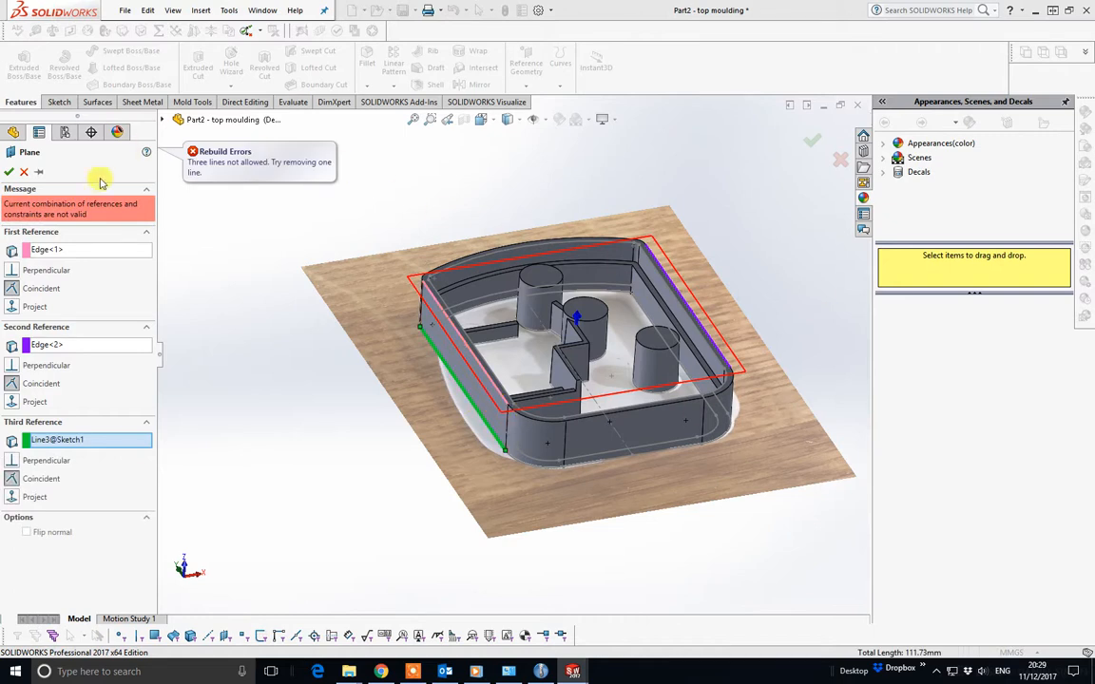
left_click(24, 173)
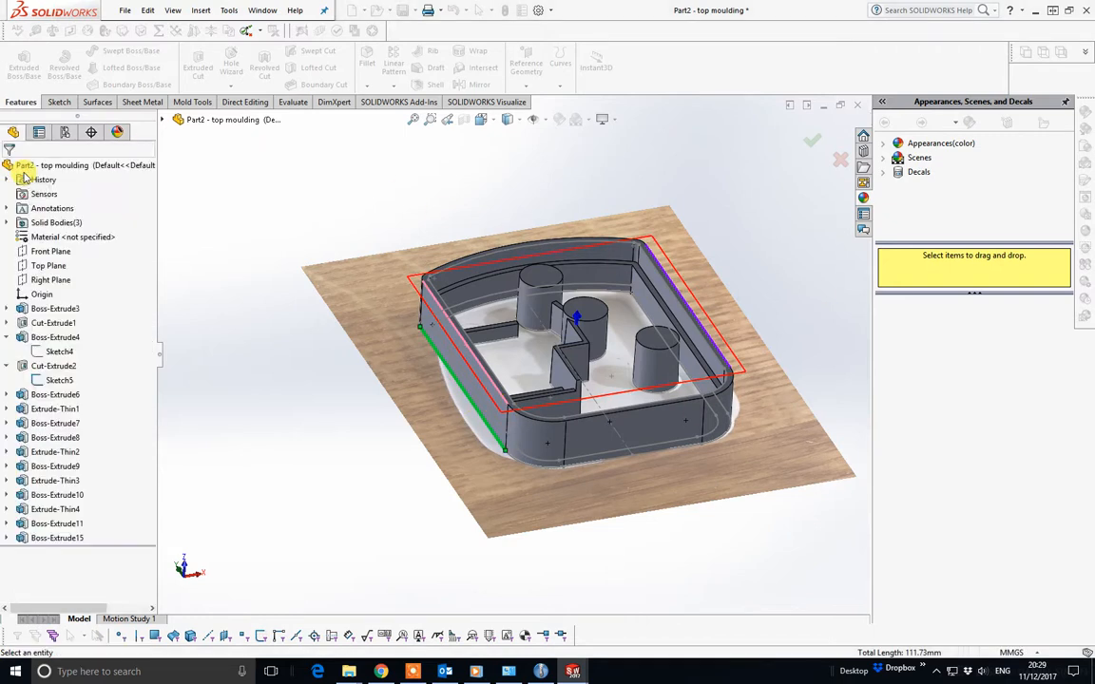
Step: Create a reference plane through two upper vertices and one lower vertex where the side walls meet the rounded front corners
left_click(526, 66)
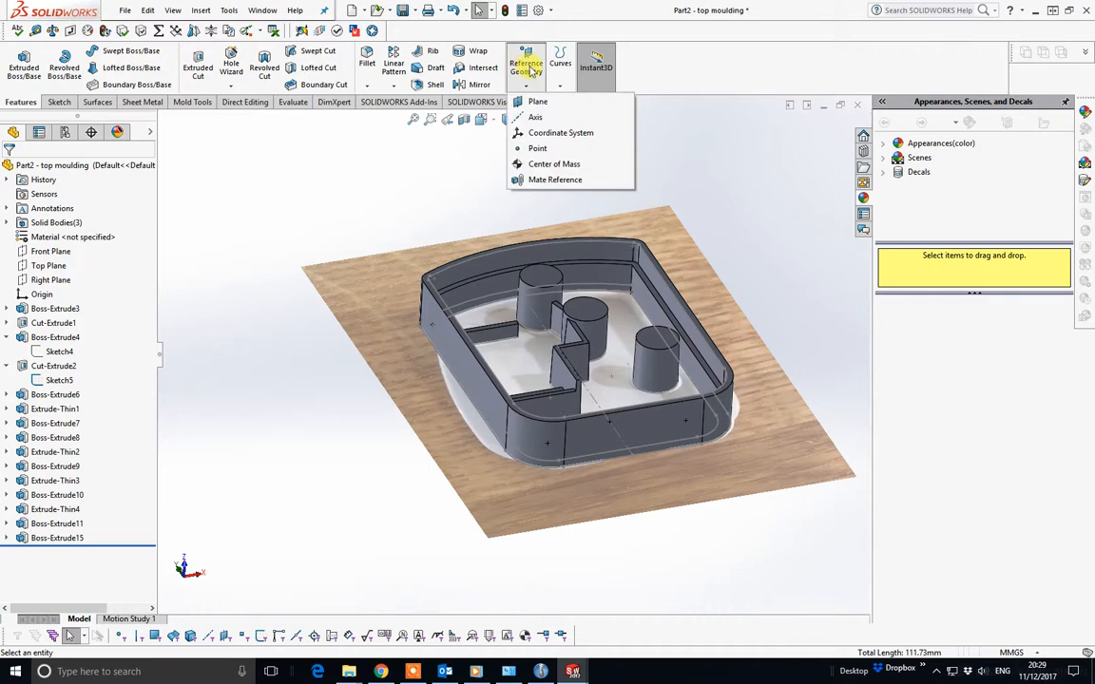
left_click(538, 101)
scroll(508, 358, "down", 5)
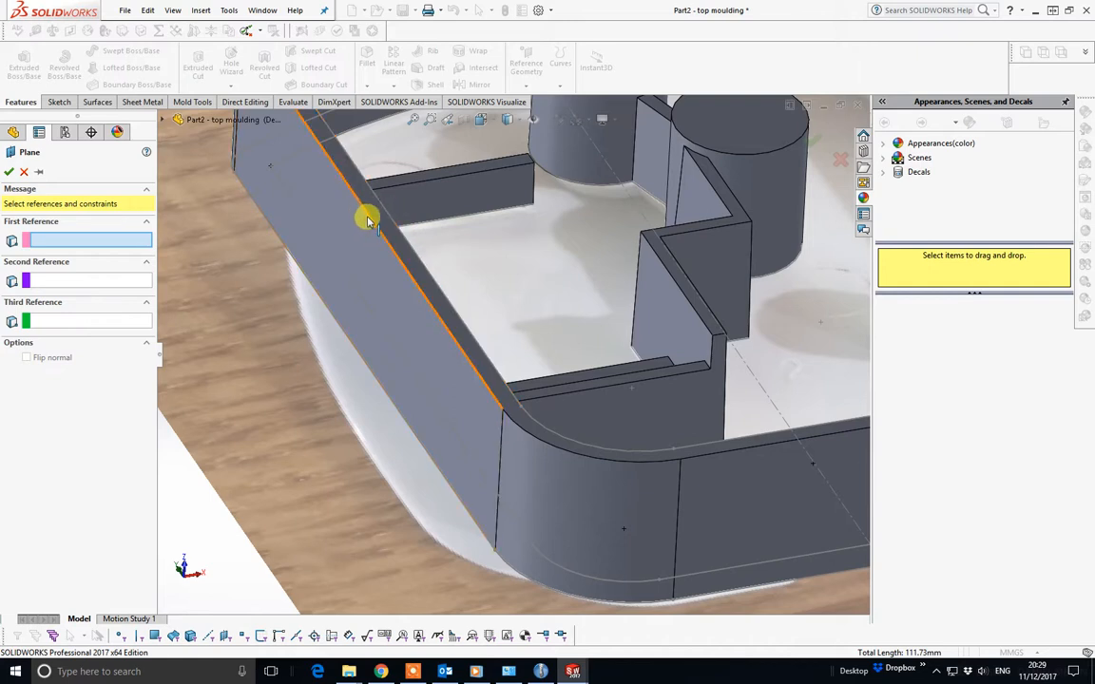
left_click(505, 412)
scroll(552, 399, "up", 3)
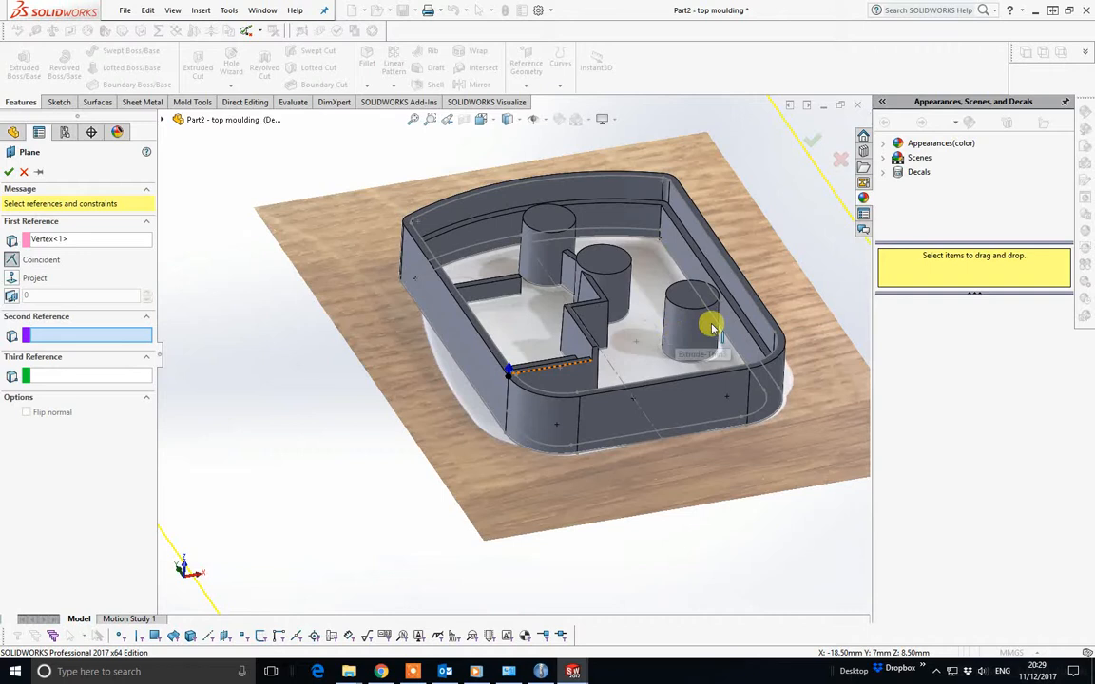
left_click(781, 334)
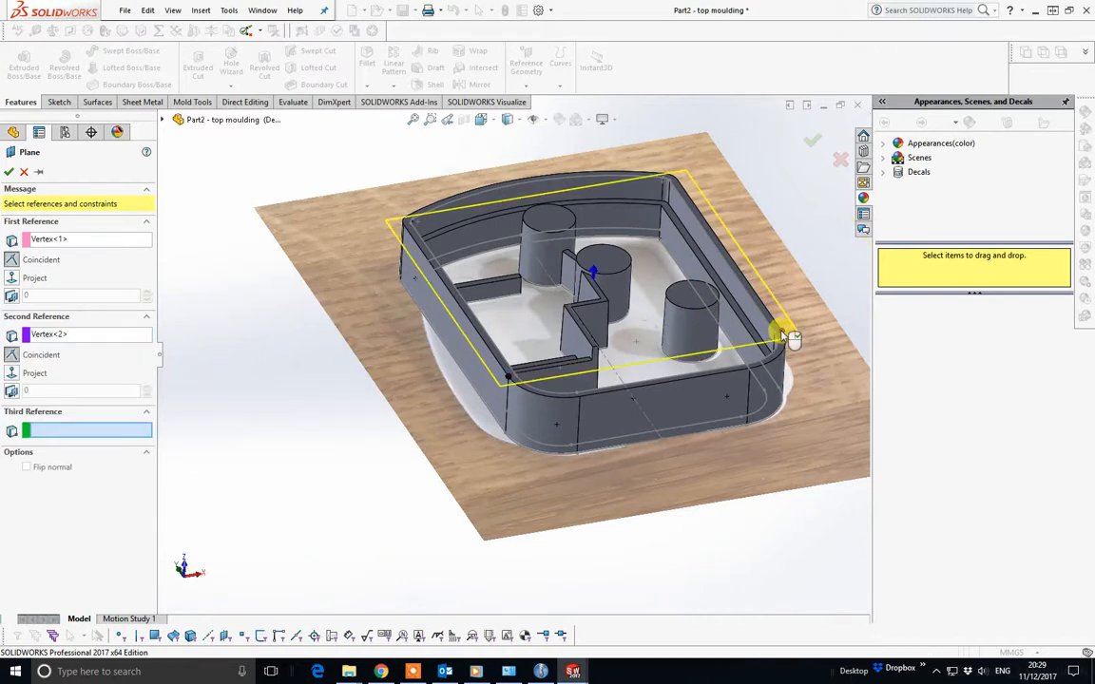
left_click(506, 435)
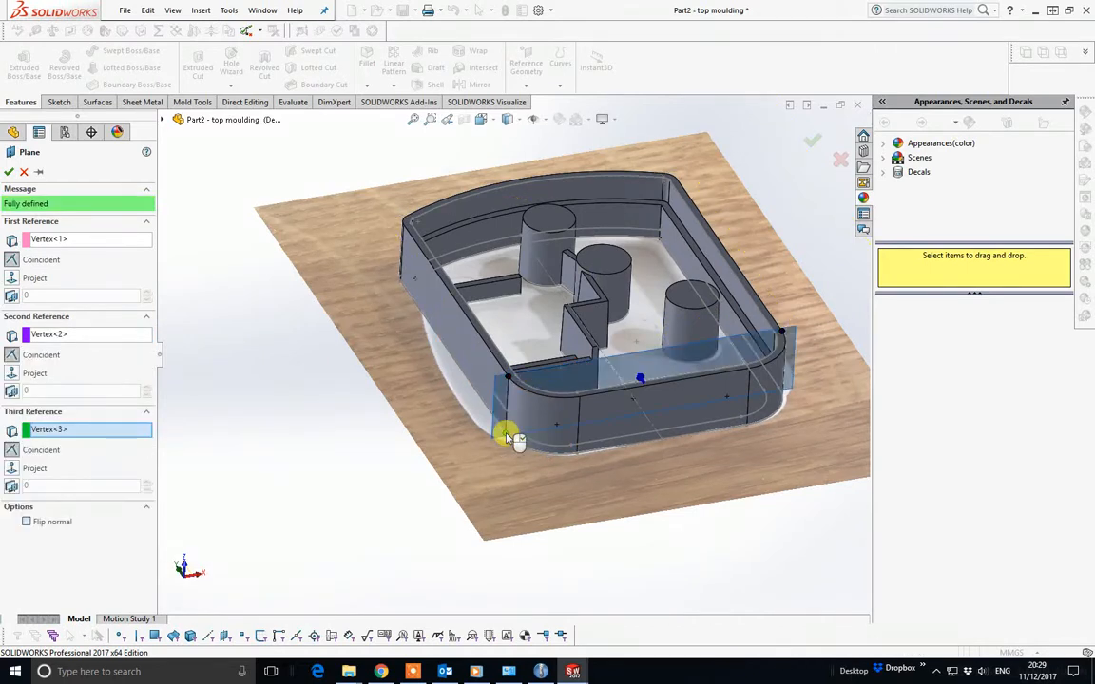
scroll(506, 435, "down", 5)
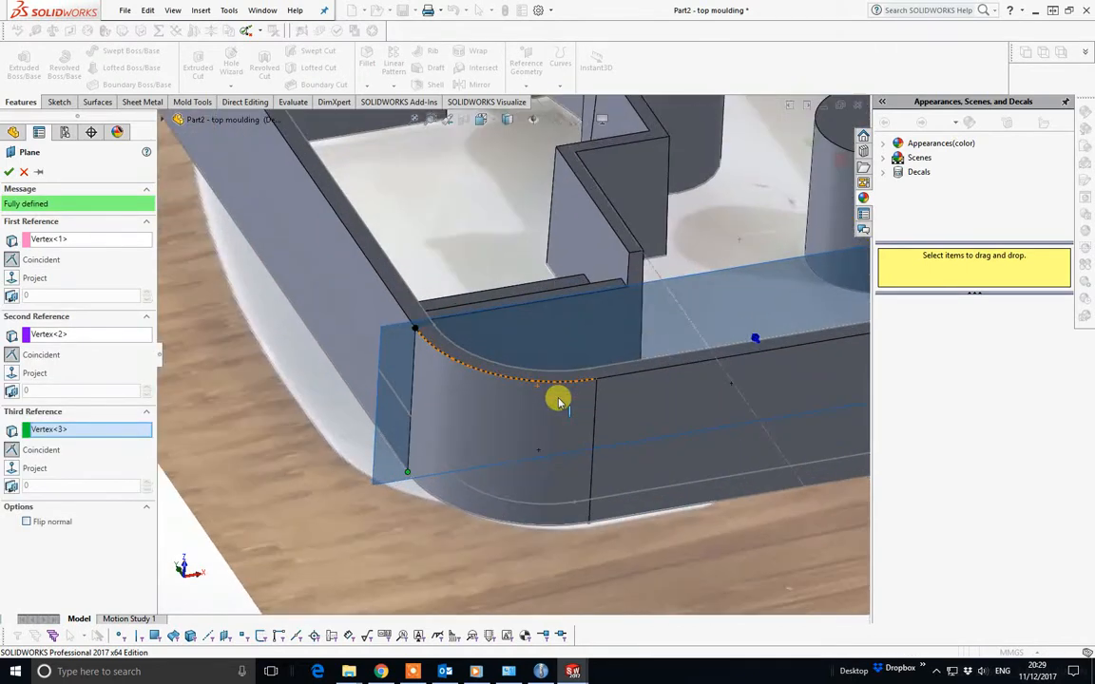
left_click(9, 171)
Step: Sketch a circle about 7.3 mm in diameter on the new plane, beside the end cross rib near the rounded corner
left_click(56, 101)
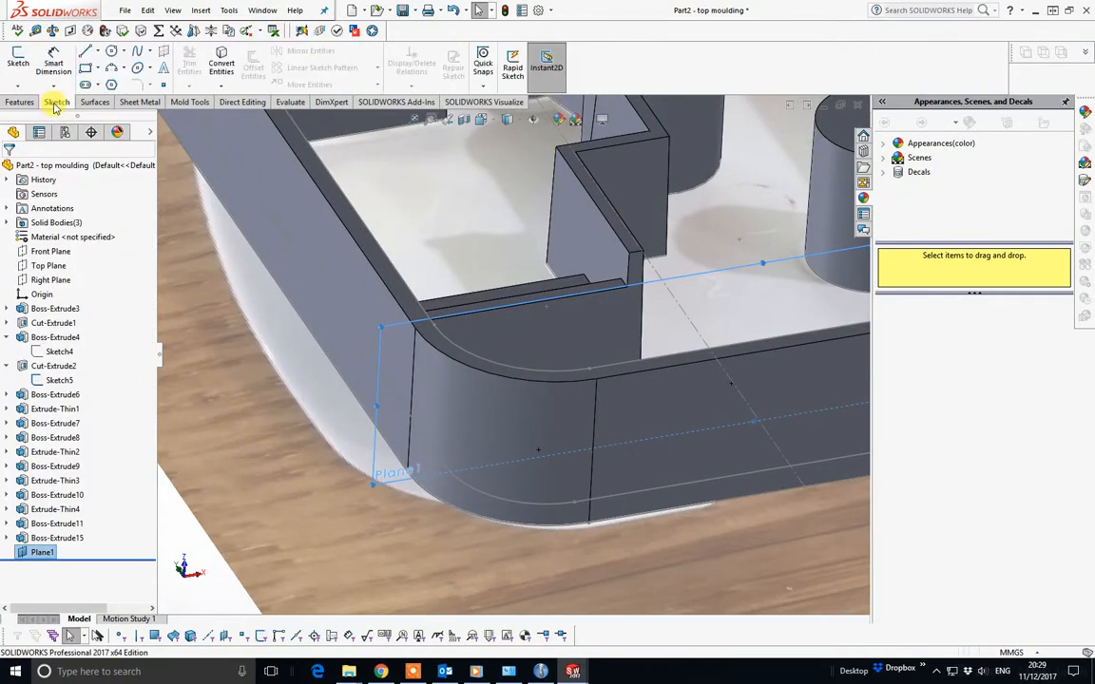
left_click(111, 50)
left_click(557, 321)
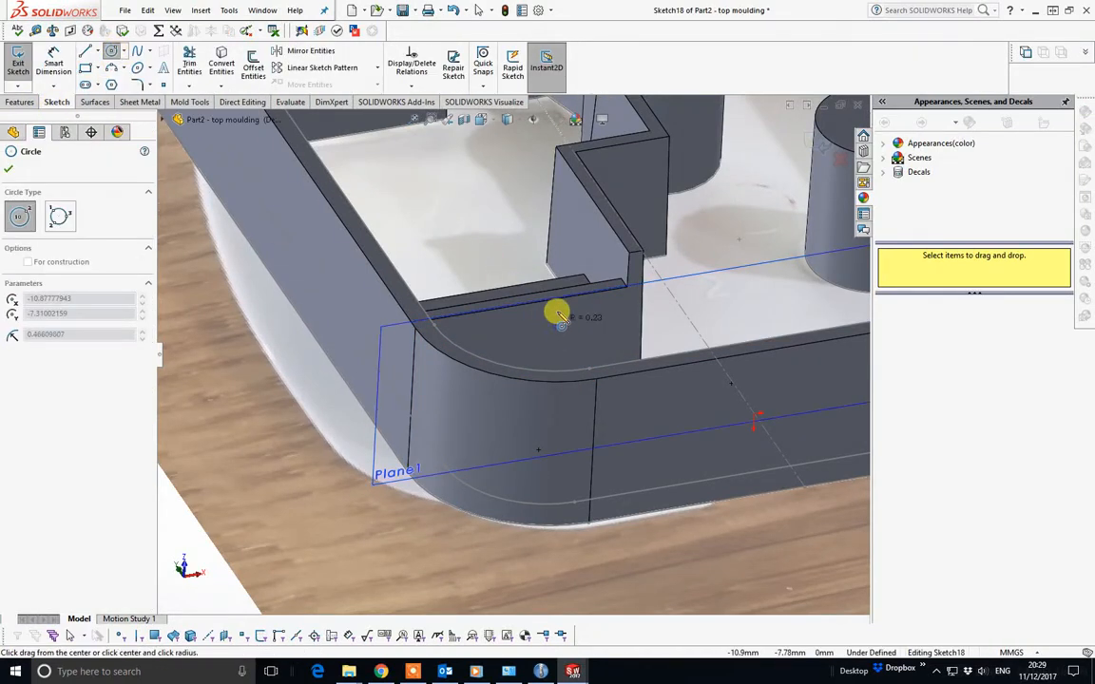
left_click(557, 262)
right_click(558, 266)
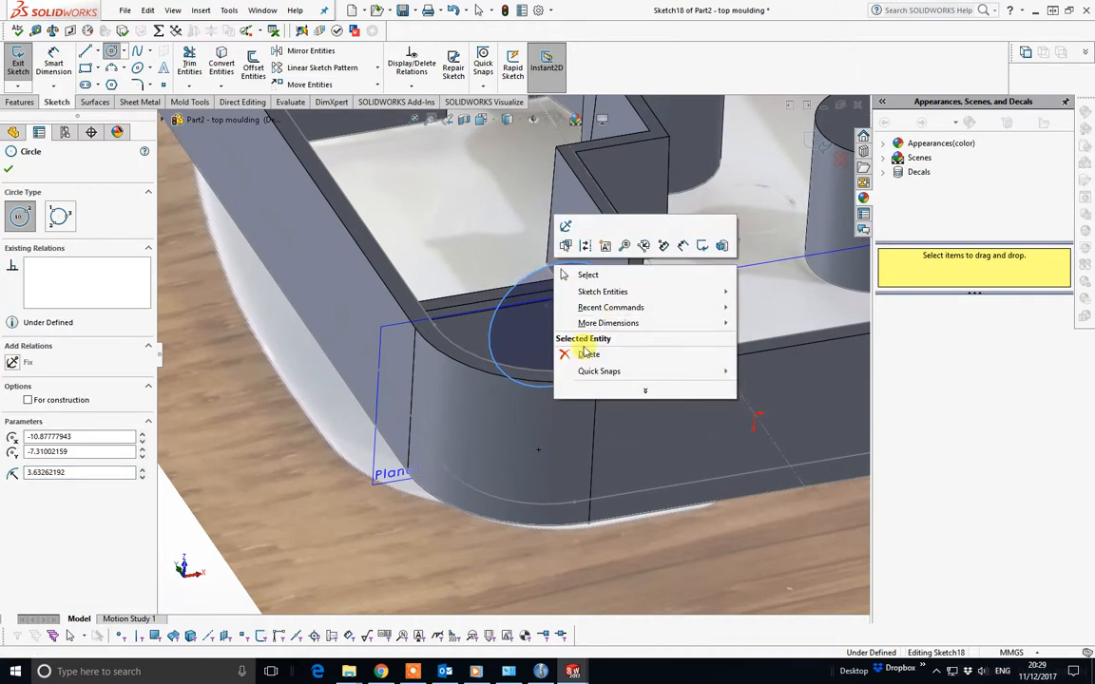
left_click(587, 274)
middle_click_drag(586, 305, 548, 276)
Step: Dimension the circle's diameter as 6.4 mm
left_click(53, 61)
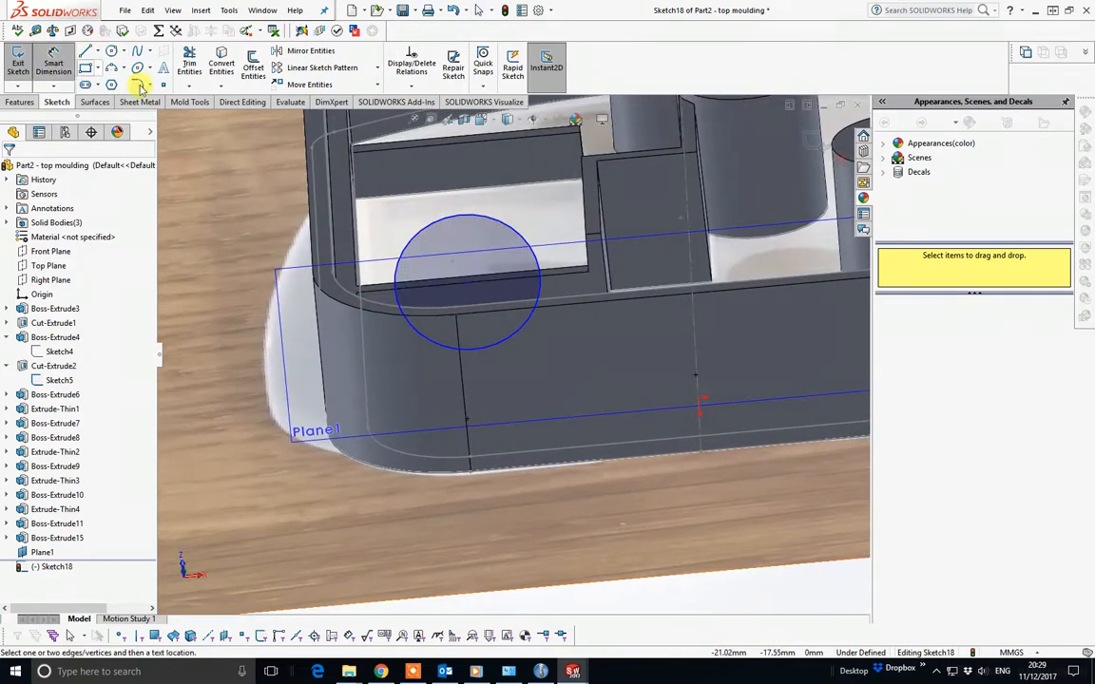
left_click(513, 225)
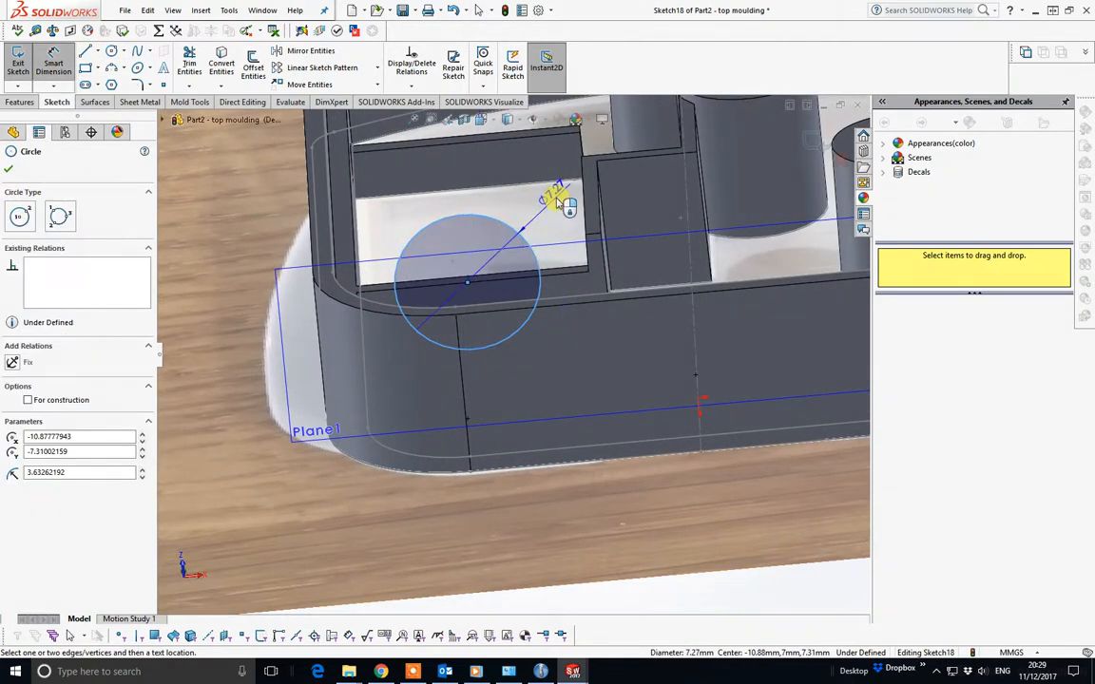
left_click(560, 202)
type("6.4")
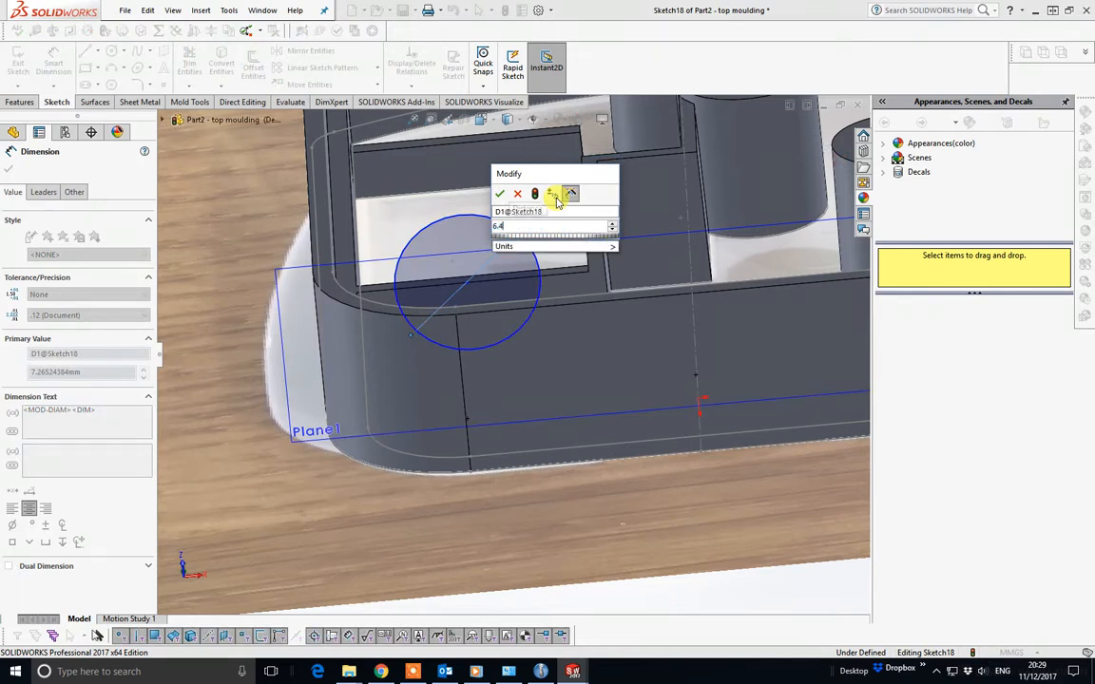
key("Return")
Step: Try a vertical dimension from the circle's centre to the bottom of the wall and delete it
middle_click_drag(557, 264, 539, 222)
key("space")
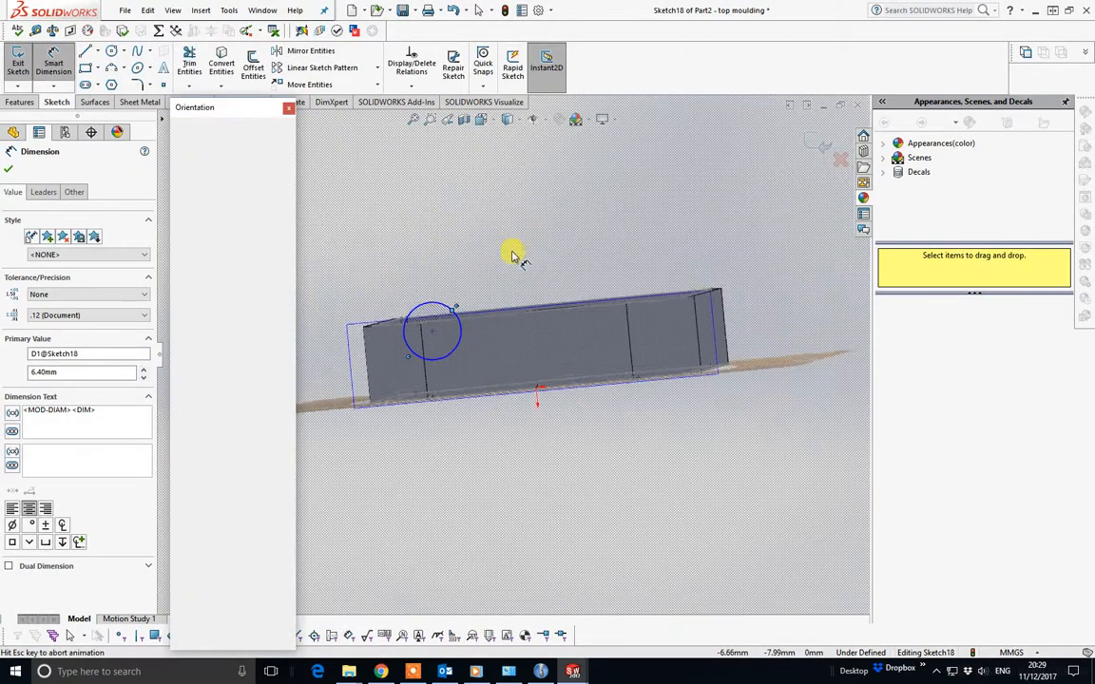
left_click(437, 445)
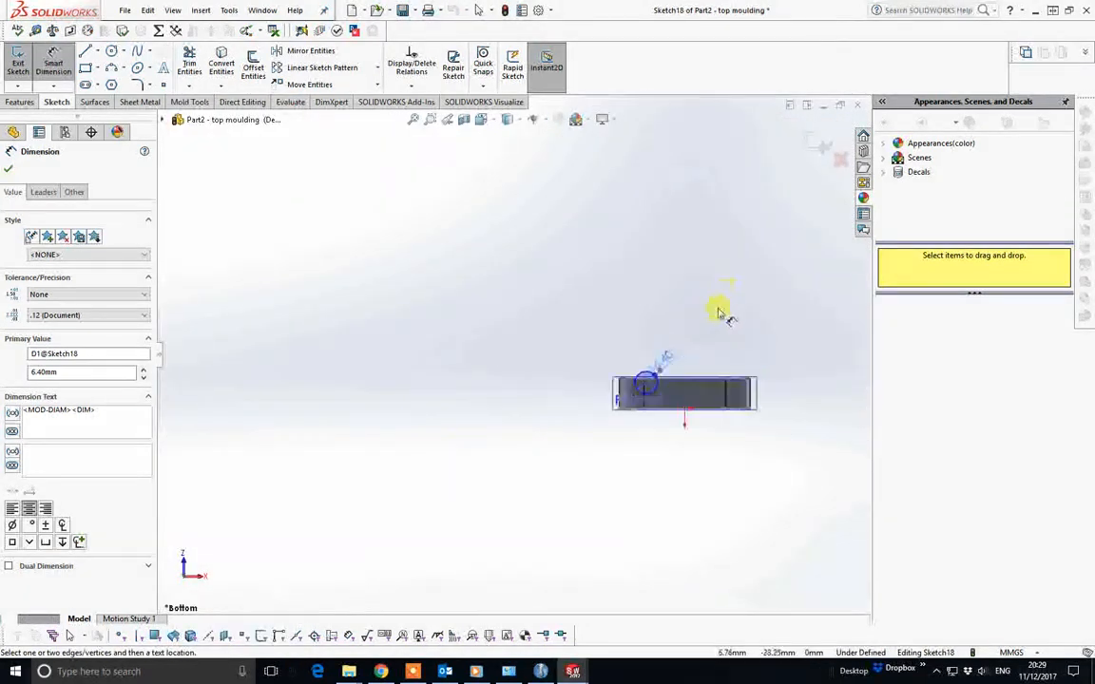
scroll(518, 480, "down", 5)
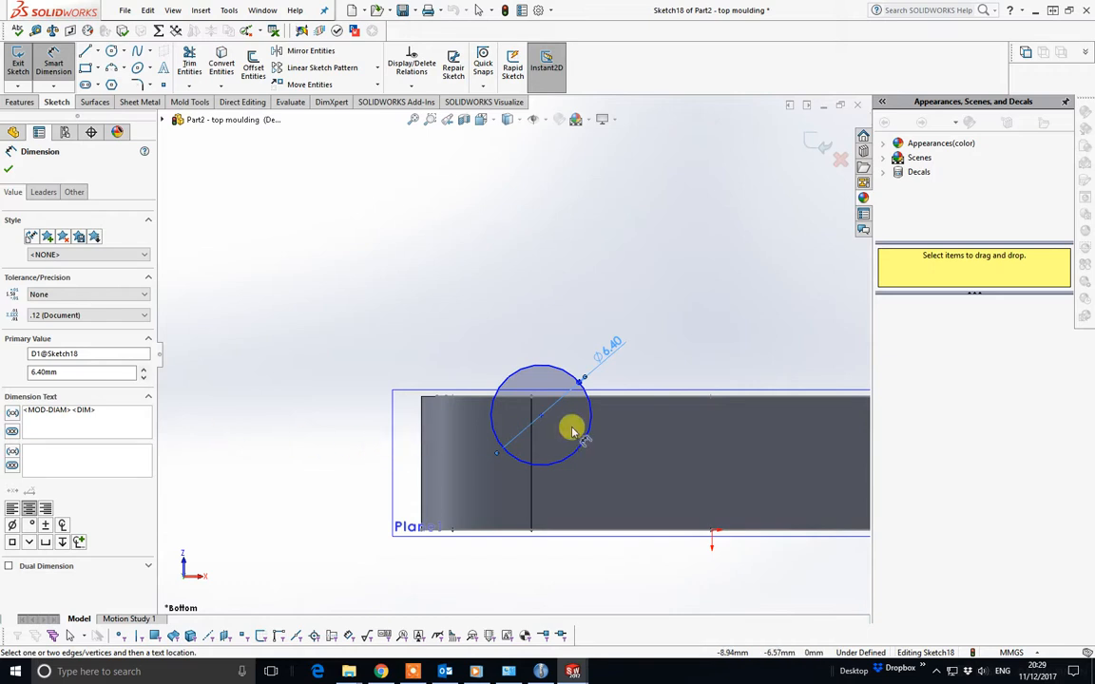
middle_click_drag(568, 423, 567, 463)
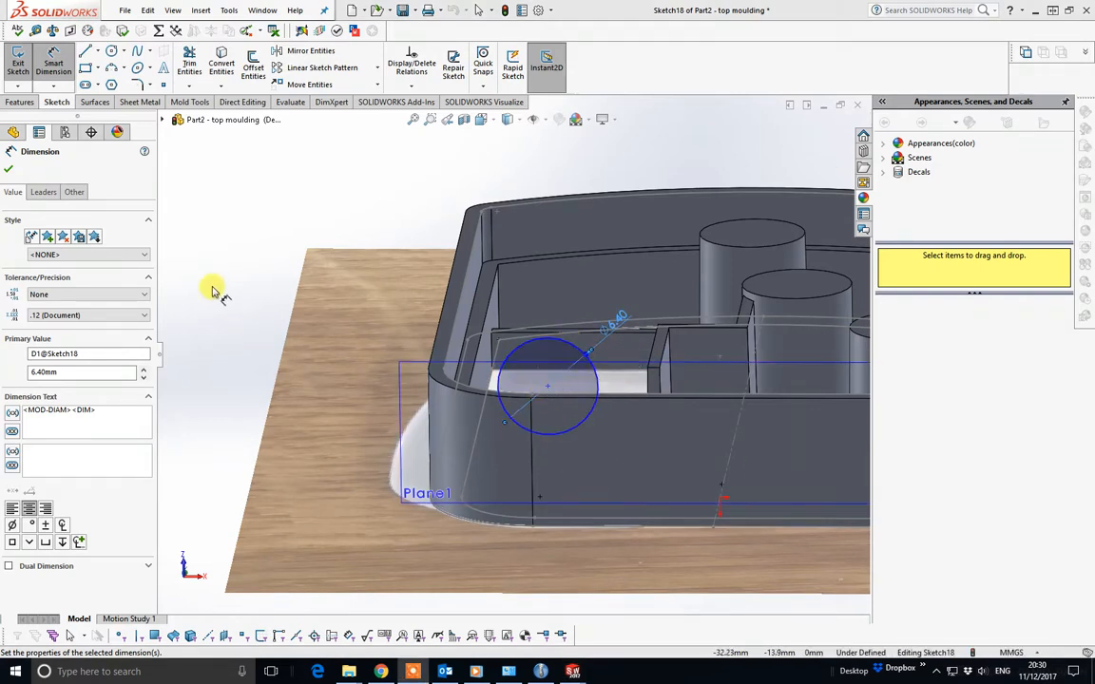
left_click(548, 387)
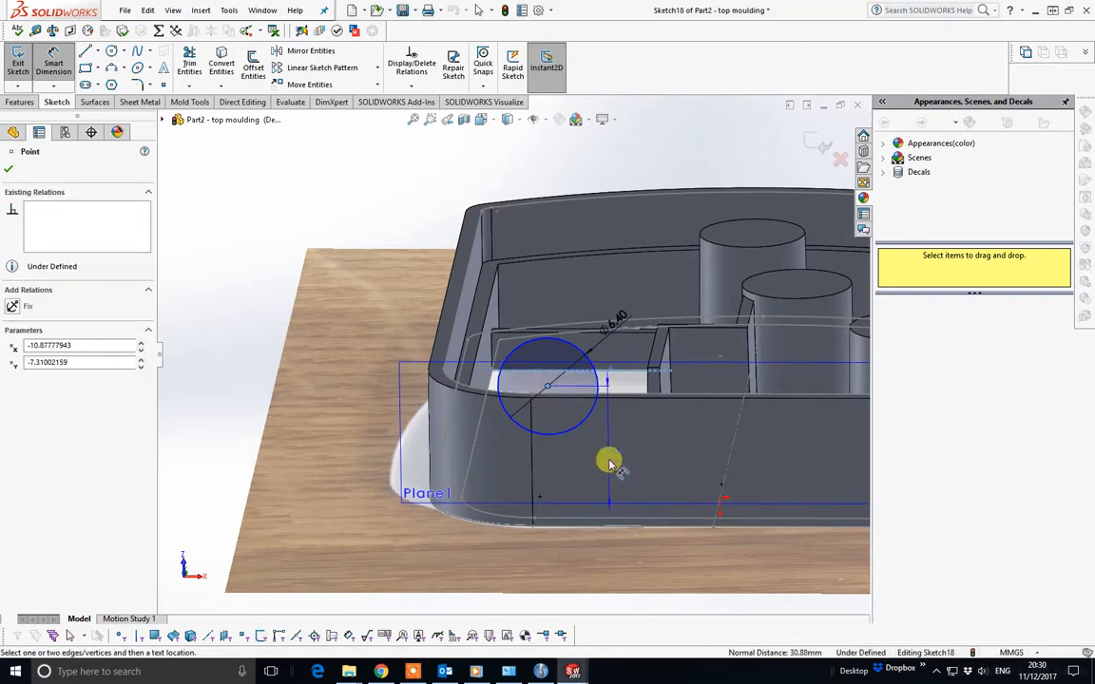
left_click(611, 465)
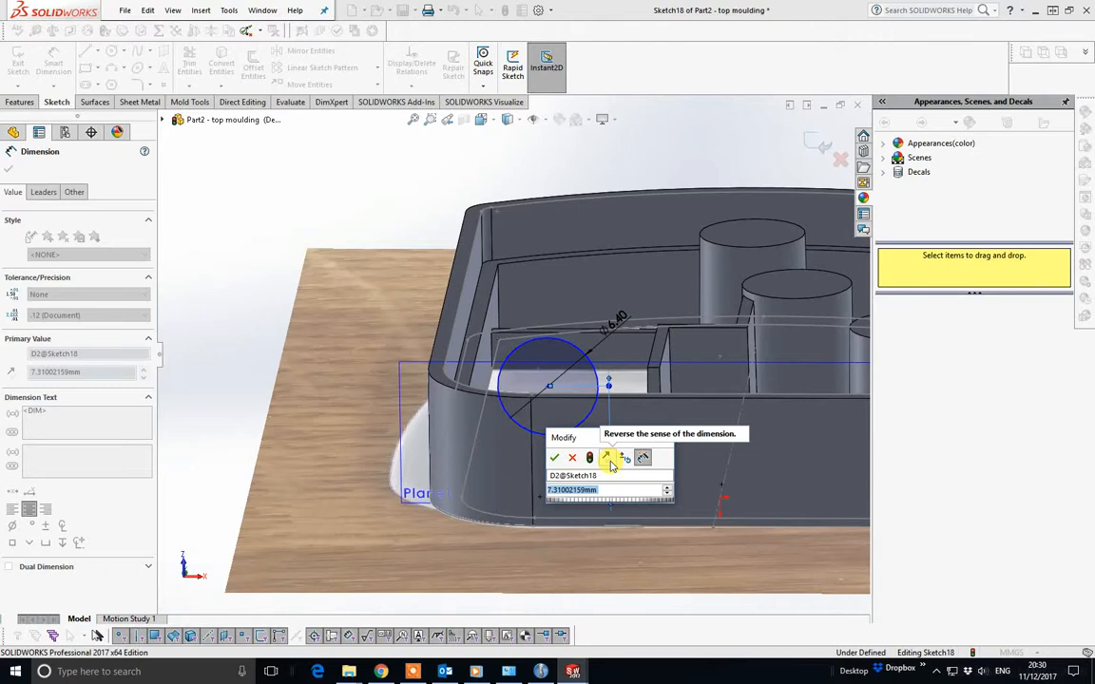
key("Return")
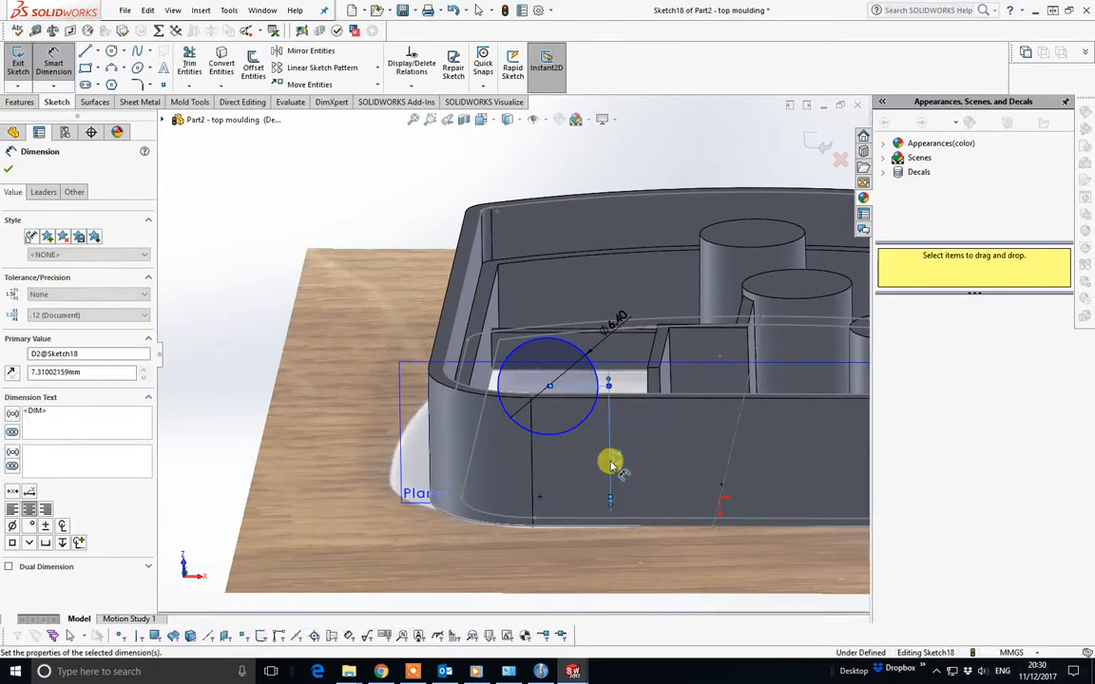
left_click(613, 489)
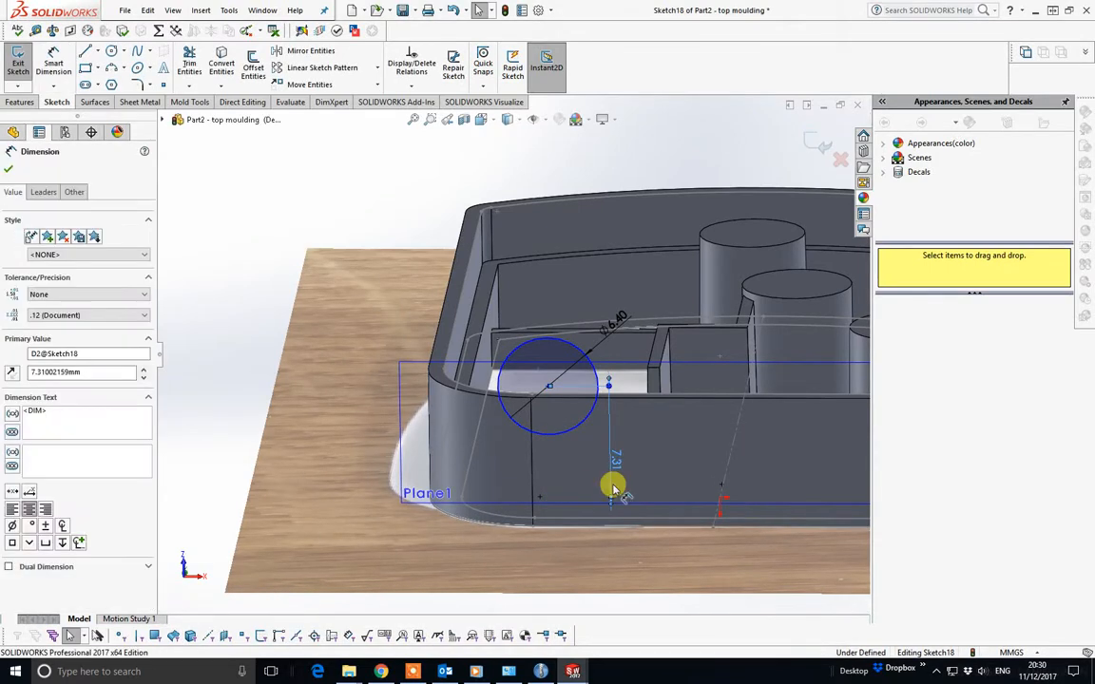
key("Delete")
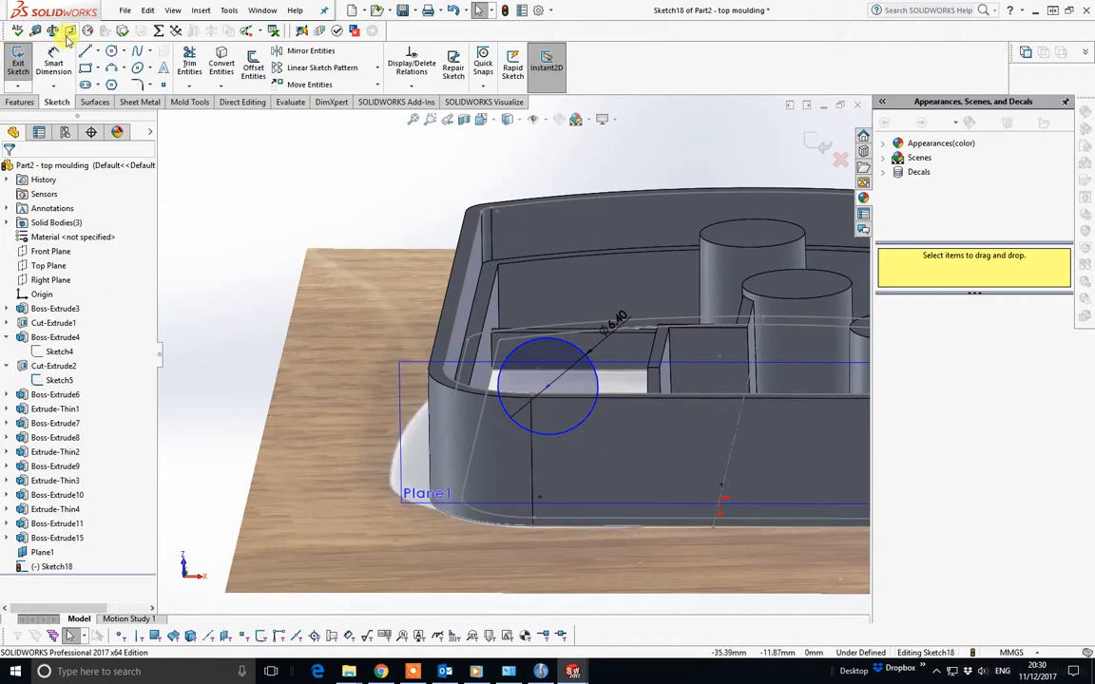
Step: Dimension the circle's centre 5.31 mm above the bottom edge of the front wall
left_click(565, 435)
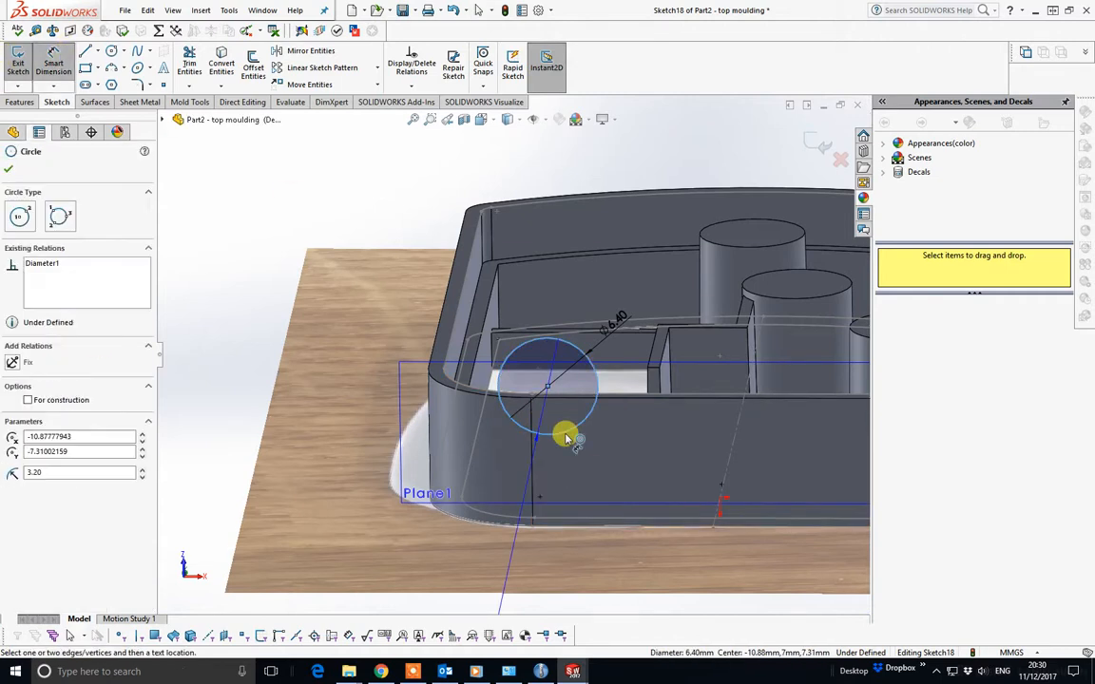
left_click(575, 522)
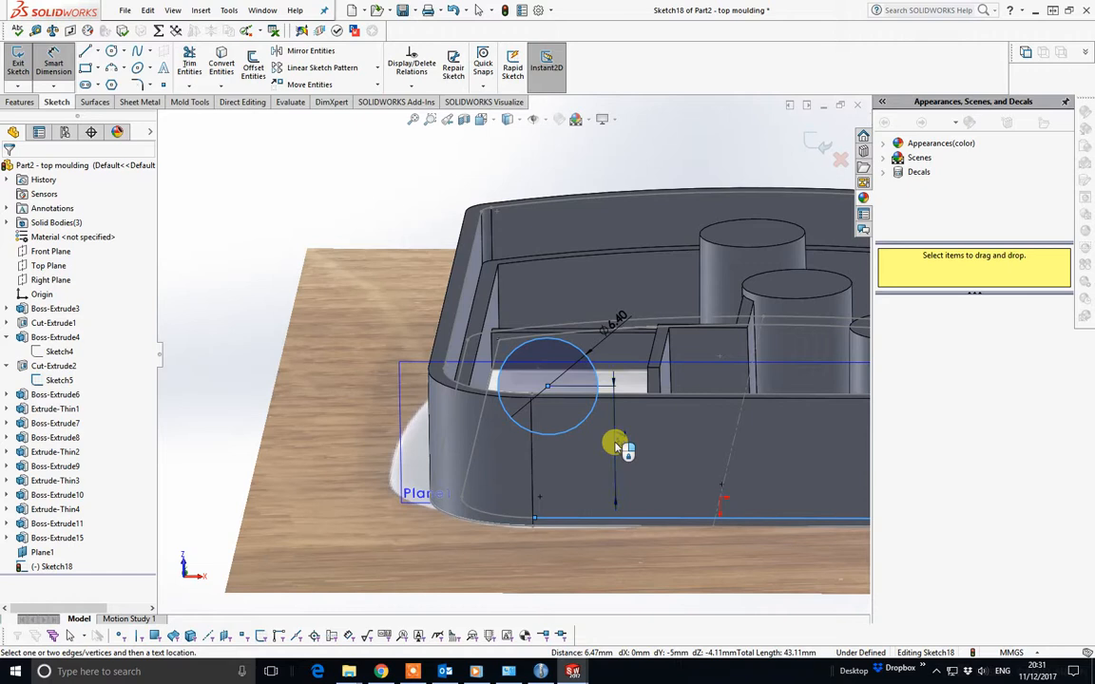
left_click(616, 447)
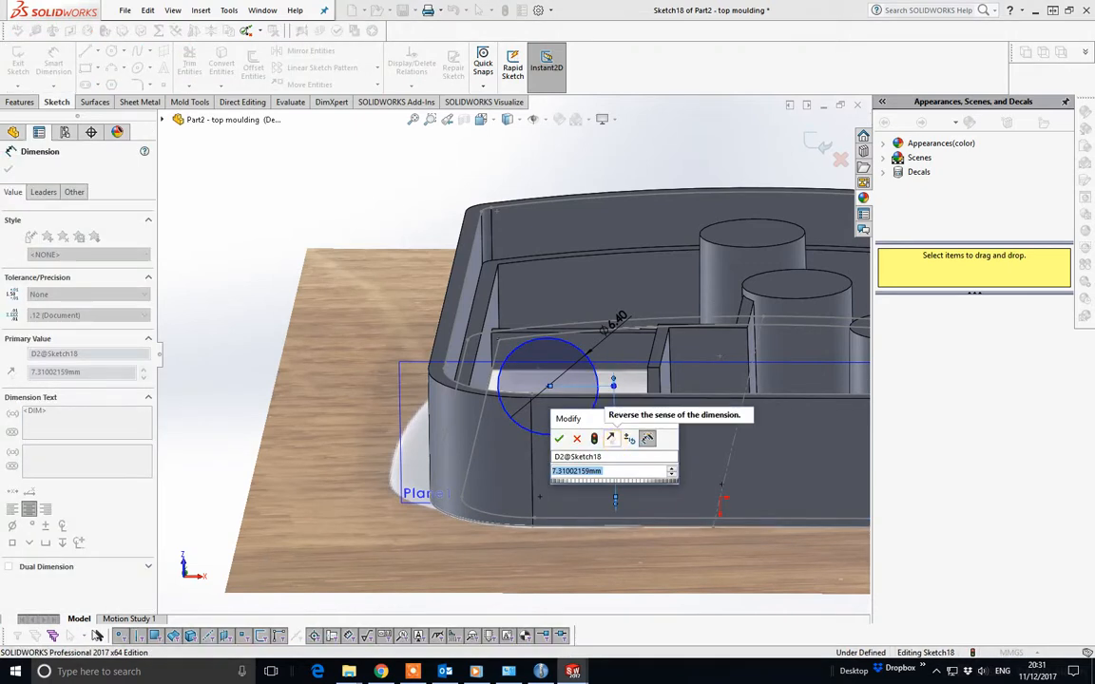
type("7.3")
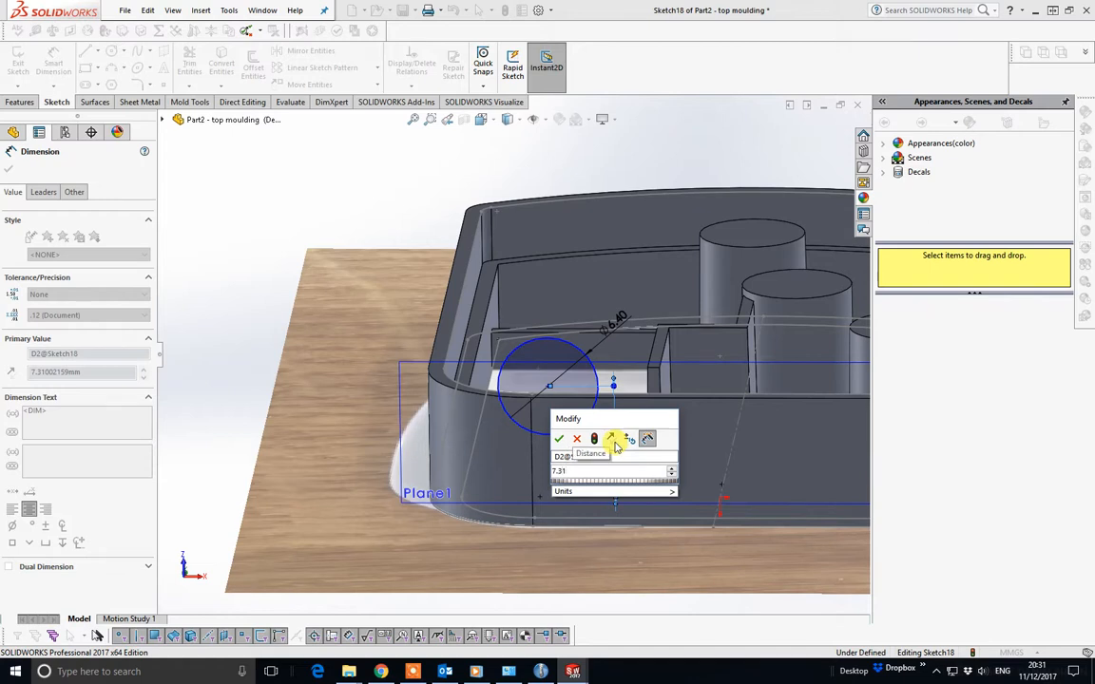
type("1")
key("Return")
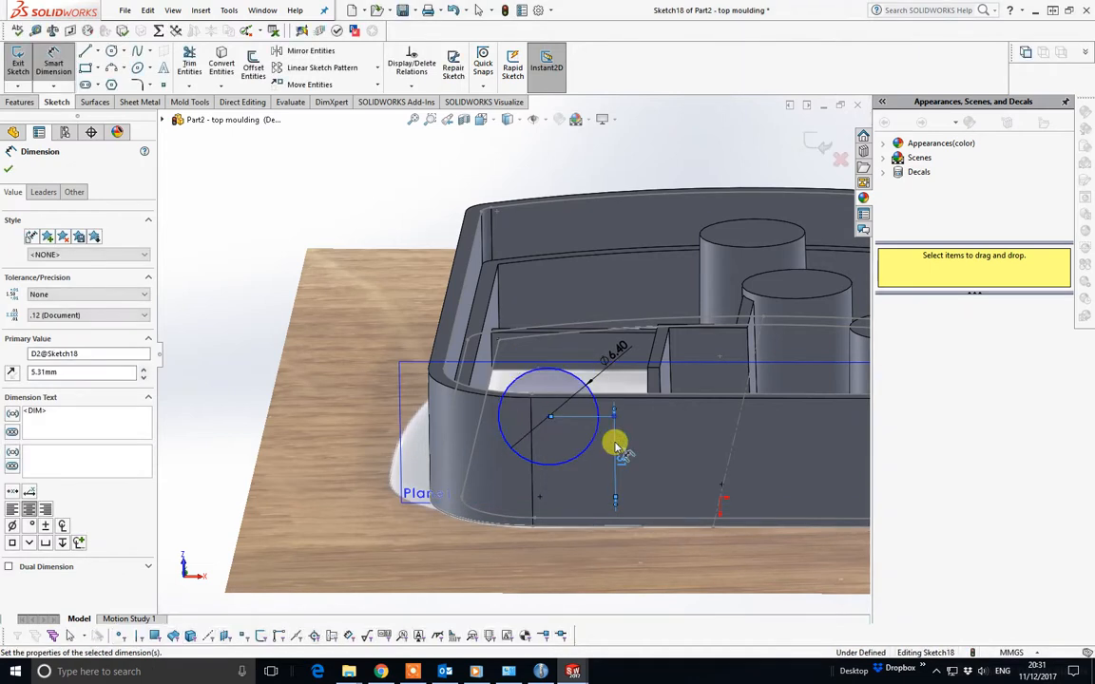
mouse_move(611, 420)
middle_mouse_down()
mouse_move(625, 420)
mouse_move(615, 525)
mouse_move(615, 485)
mouse_move(642, 486)
middle_mouse_up()
key("f")
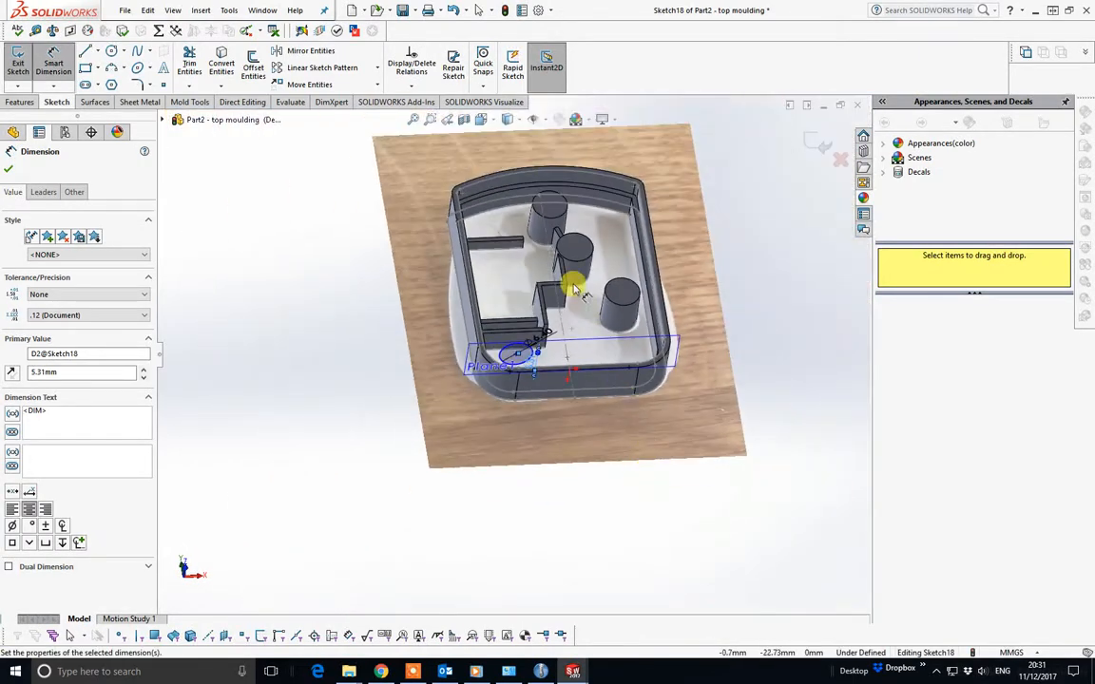
scroll(574, 288, "down", 3)
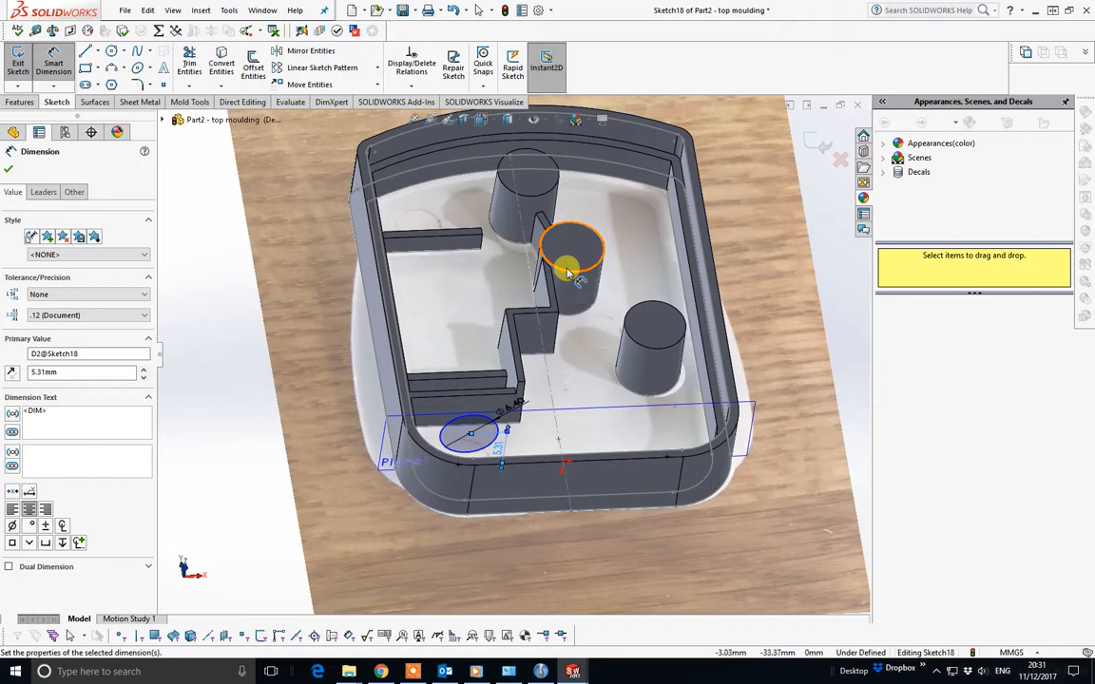
key("Escape")
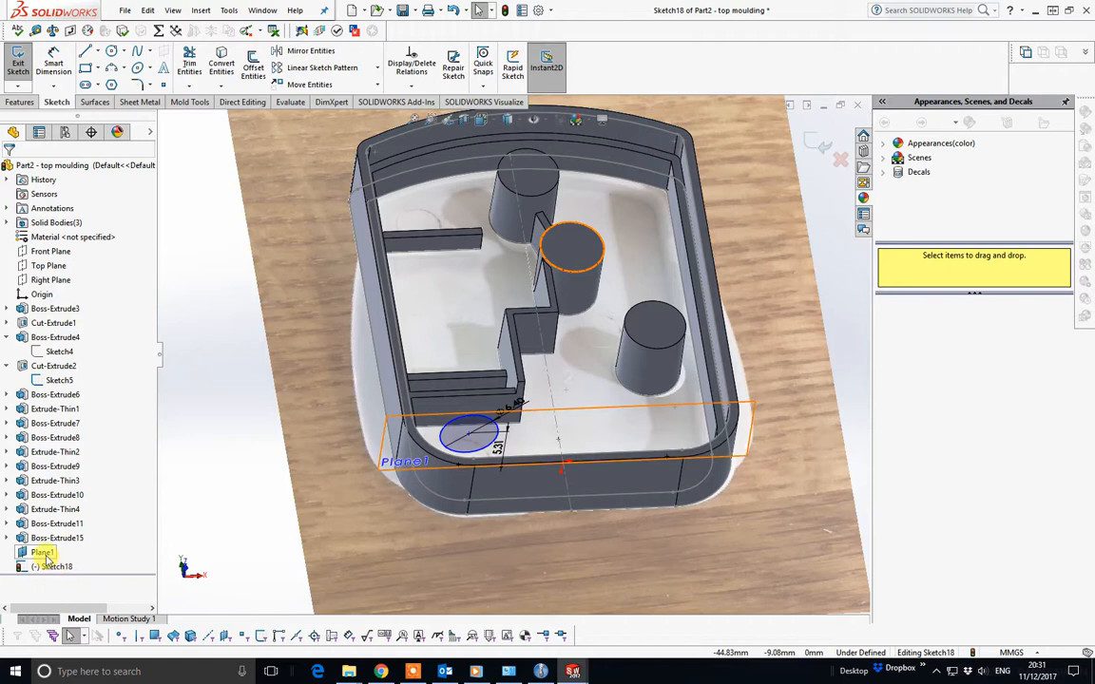
Step: Exit the circle sketch and open the definition of reference plane Plane1 for editing
right_click(45, 556)
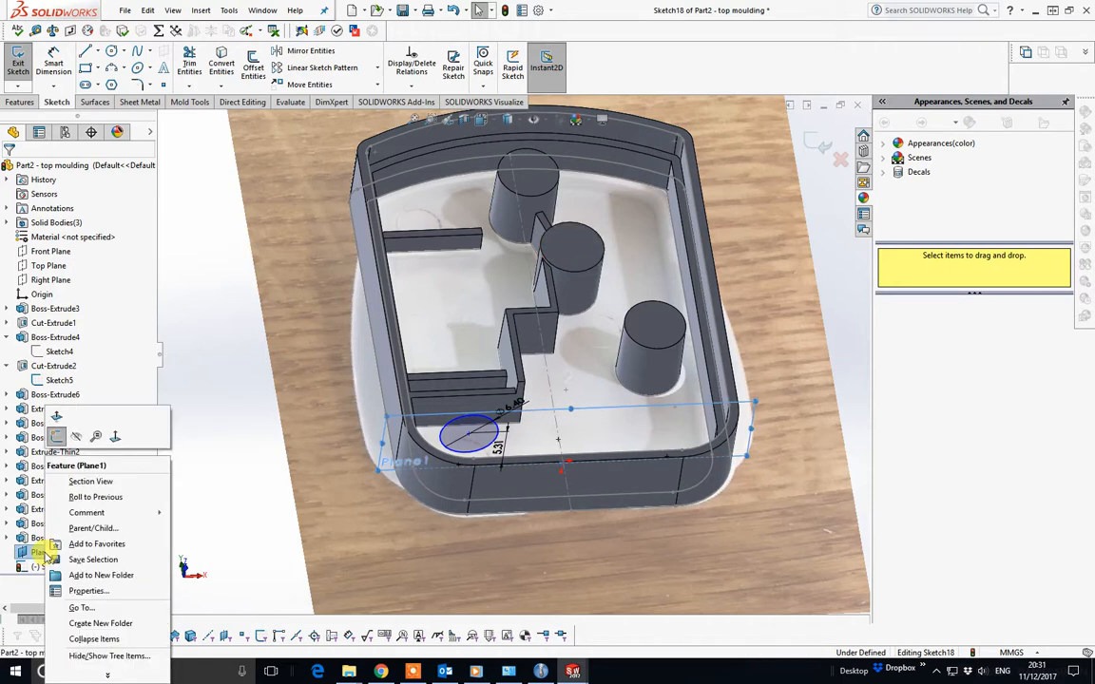
left_click(819, 150)
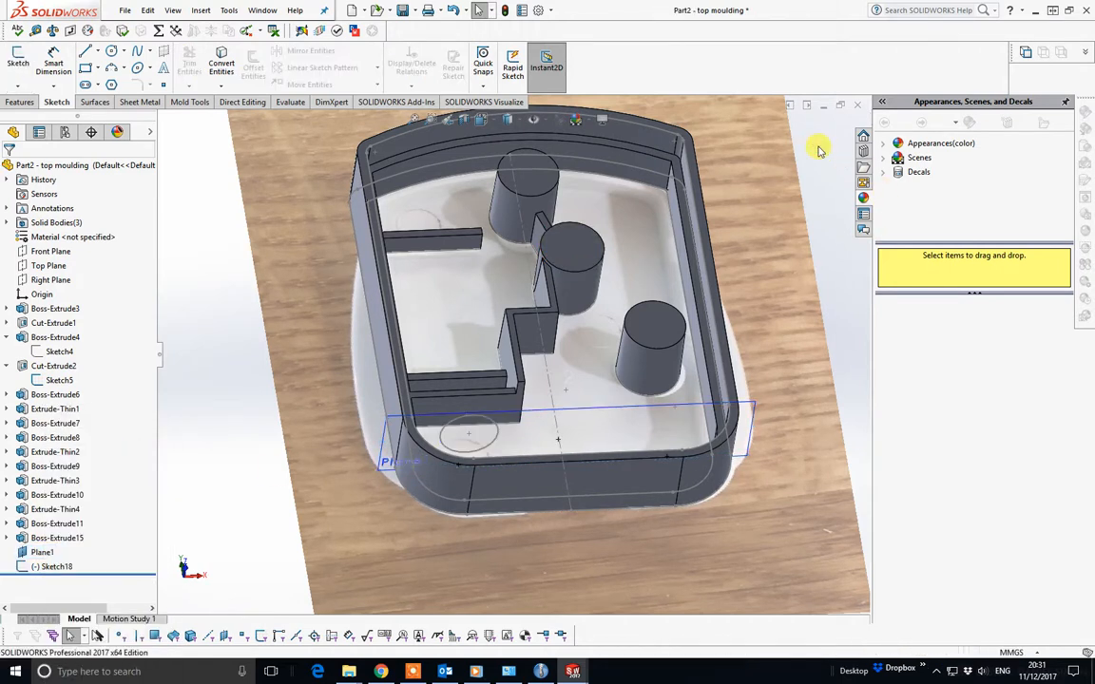
right_click(41, 553)
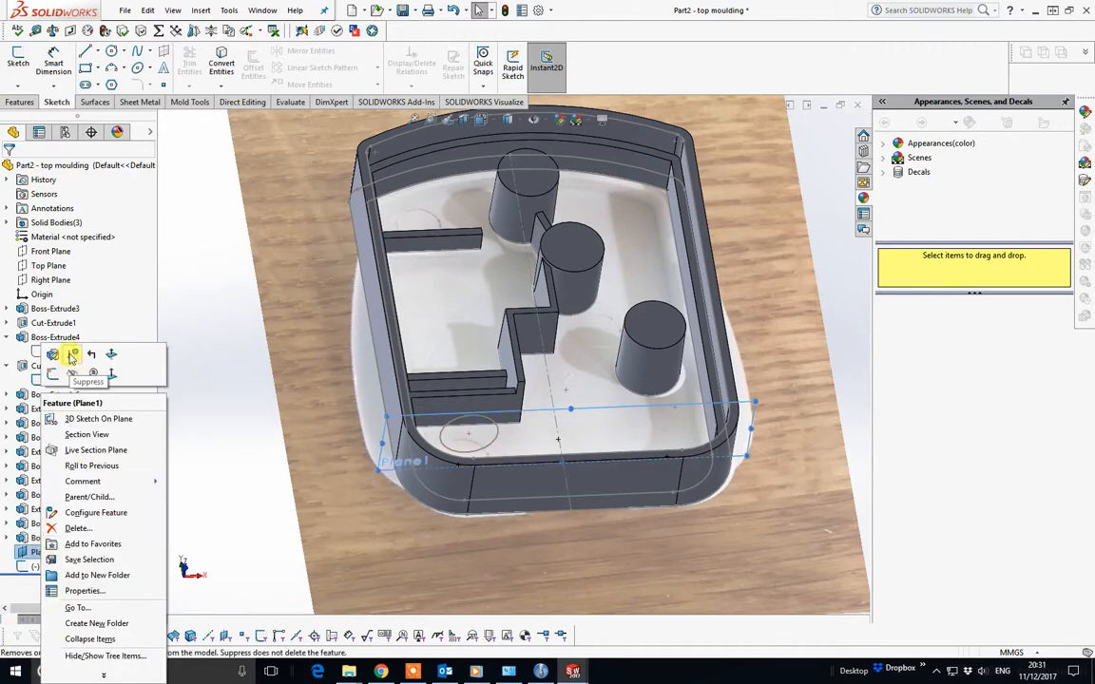
left_click(54, 354)
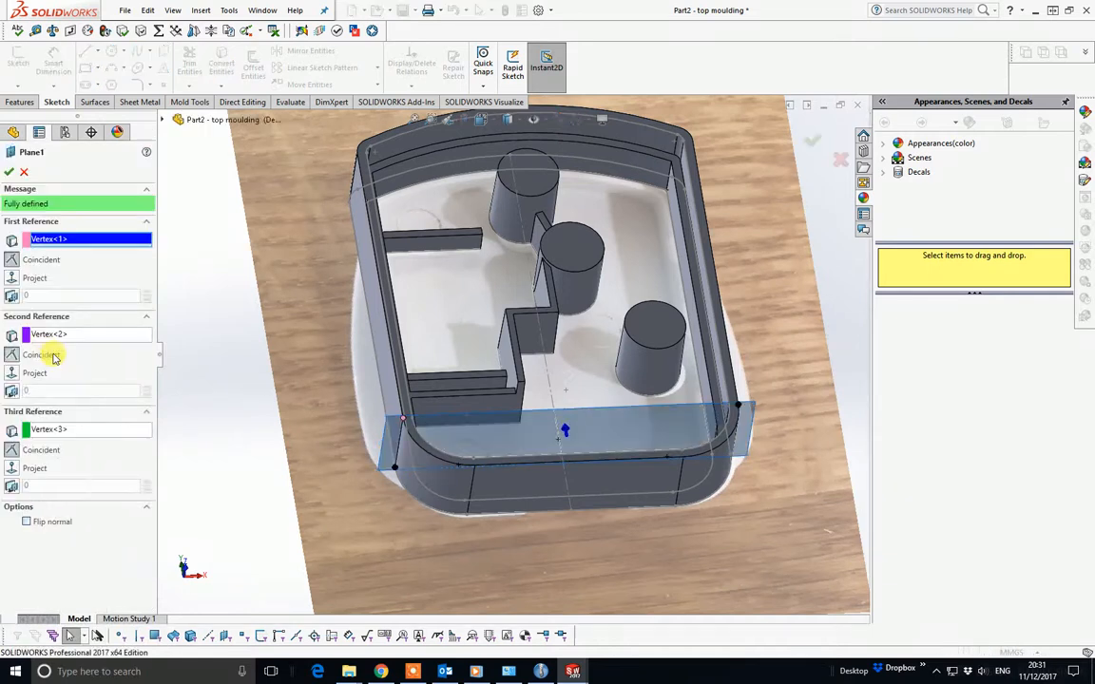
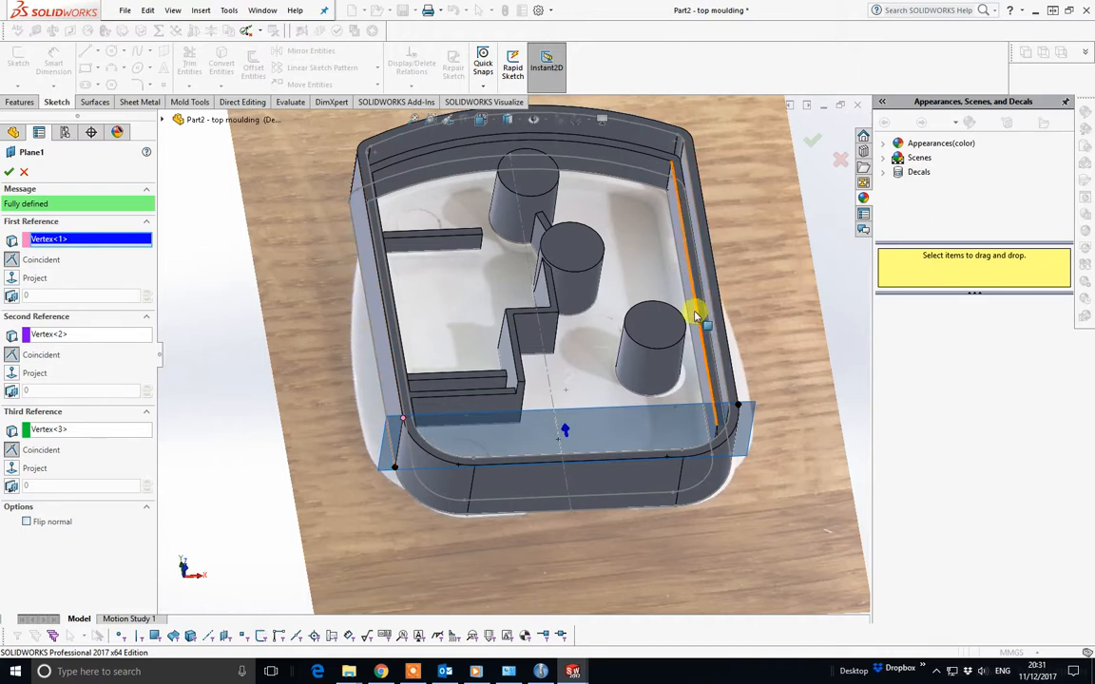
Step: Show the primary planes over the model and hide them again
scroll(690, 272, "down", 3)
scroll(664, 309, "up", 3)
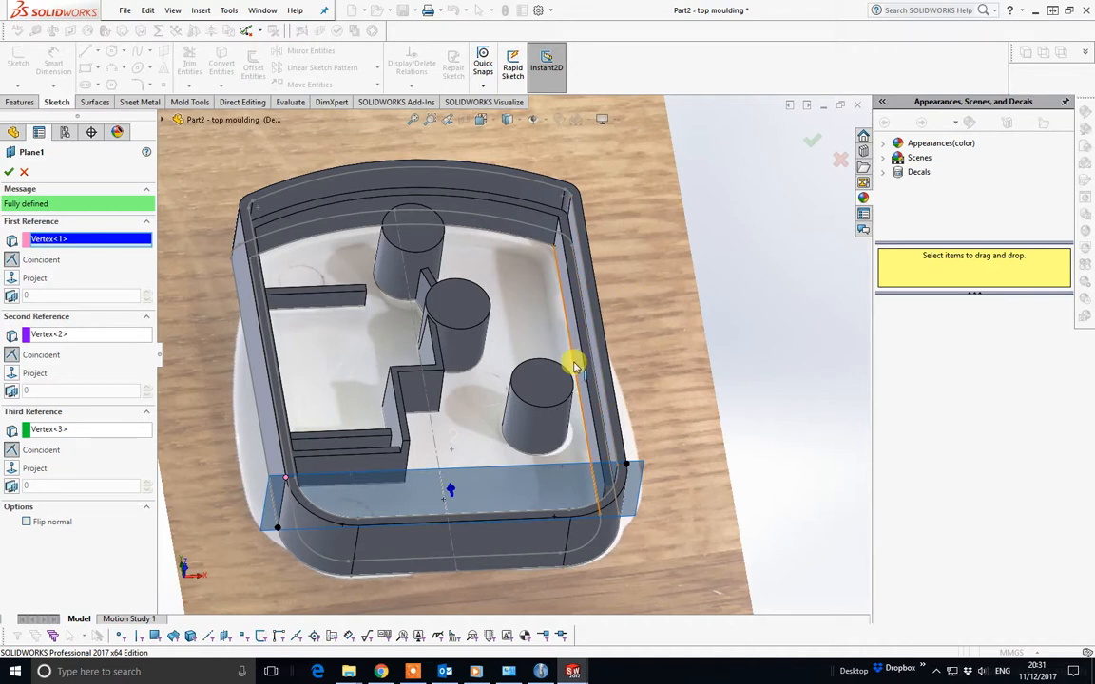
left_click(538, 118)
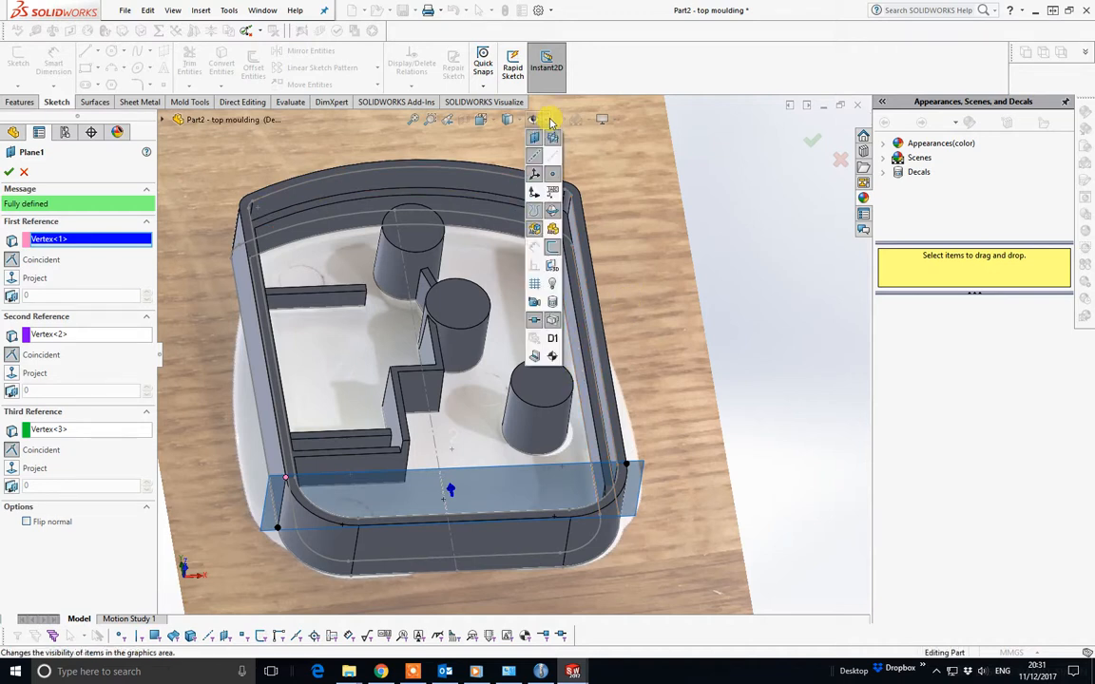
left_click(554, 139)
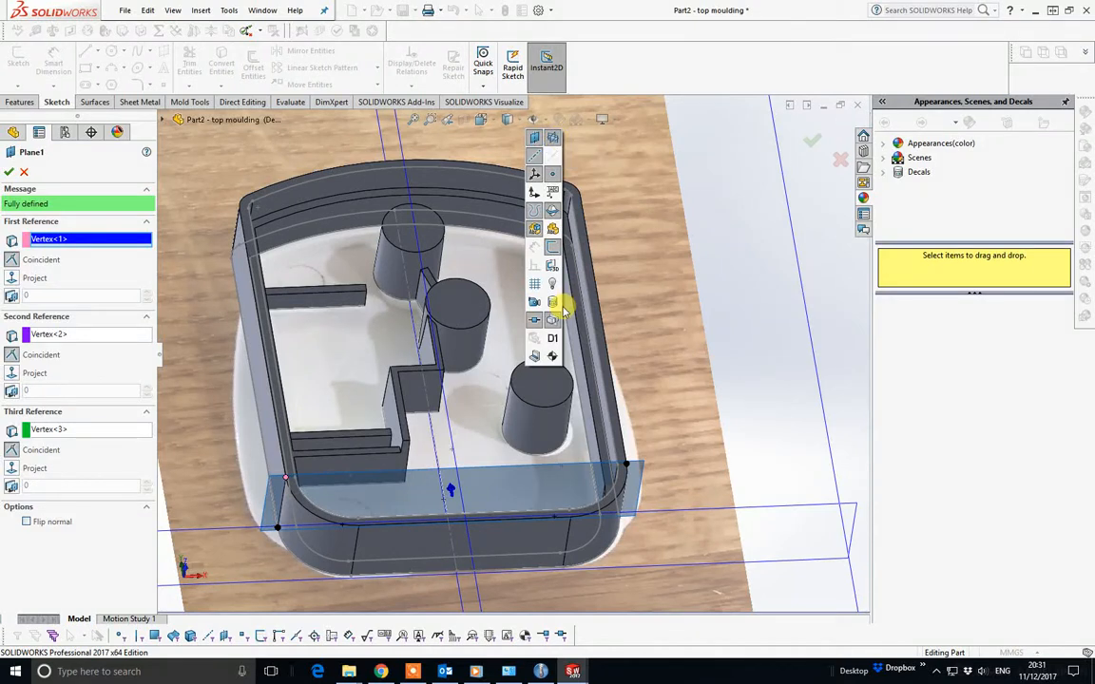
left_click(556, 138)
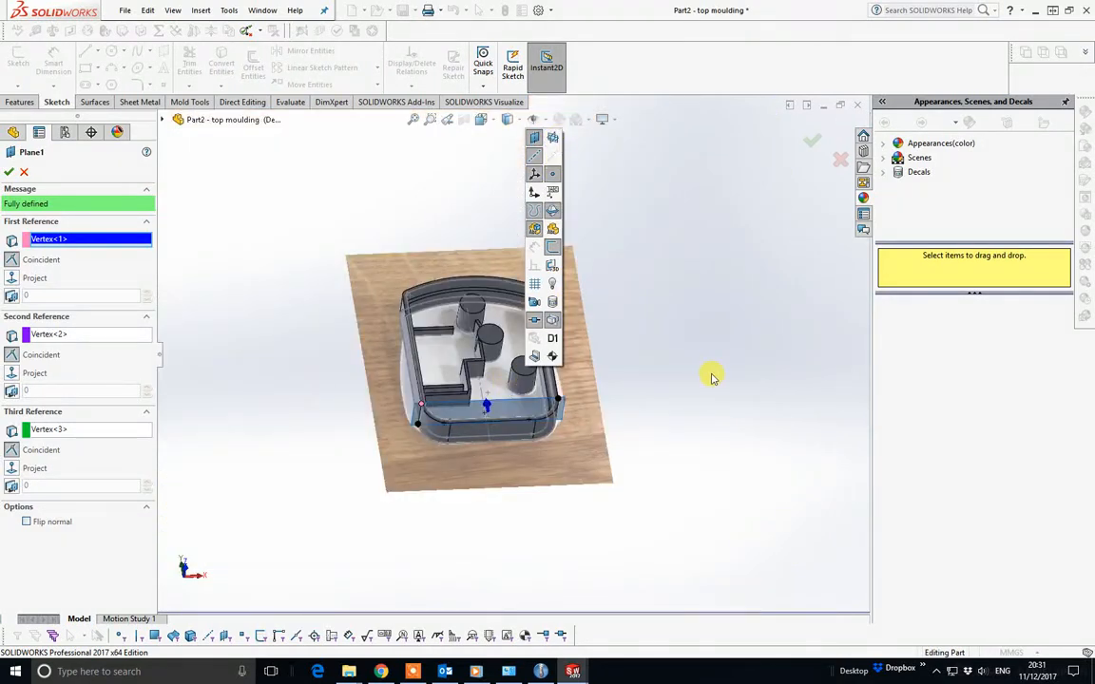
Step: Replace the plane's first and second references with the upper edge midpoints of the two opposite long side walls
scroll(502, 389, "down", 6)
scroll(459, 332, "down", 2)
scroll(460, 326, "up", 3)
middle_click_drag(461, 323, 482, 351)
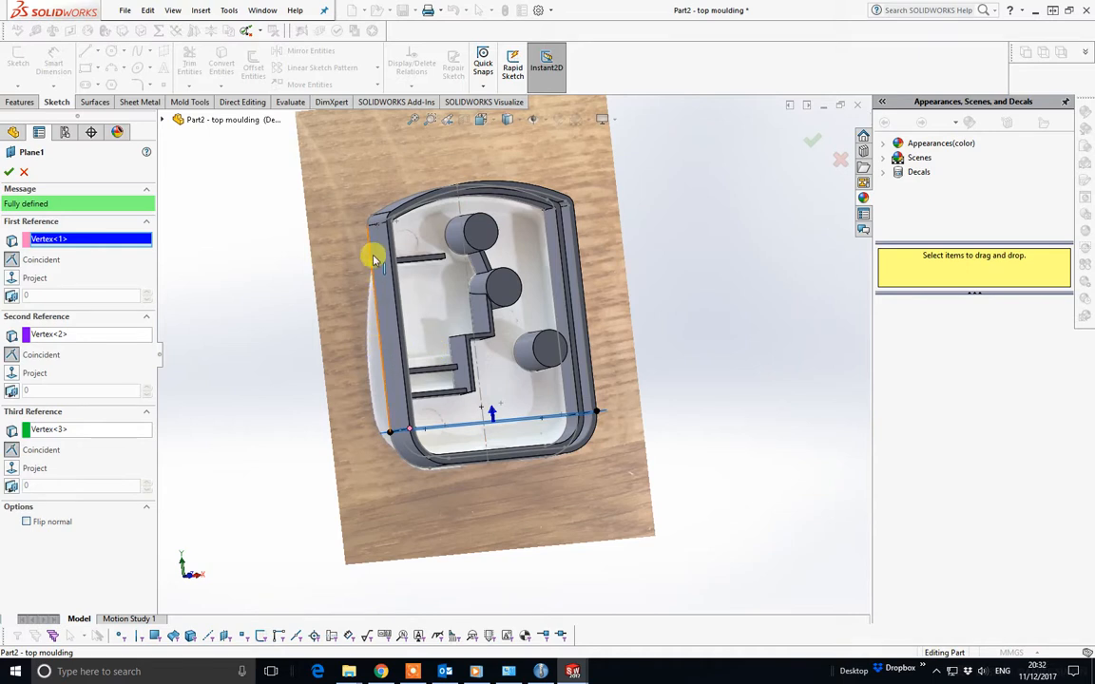
left_click(588, 310)
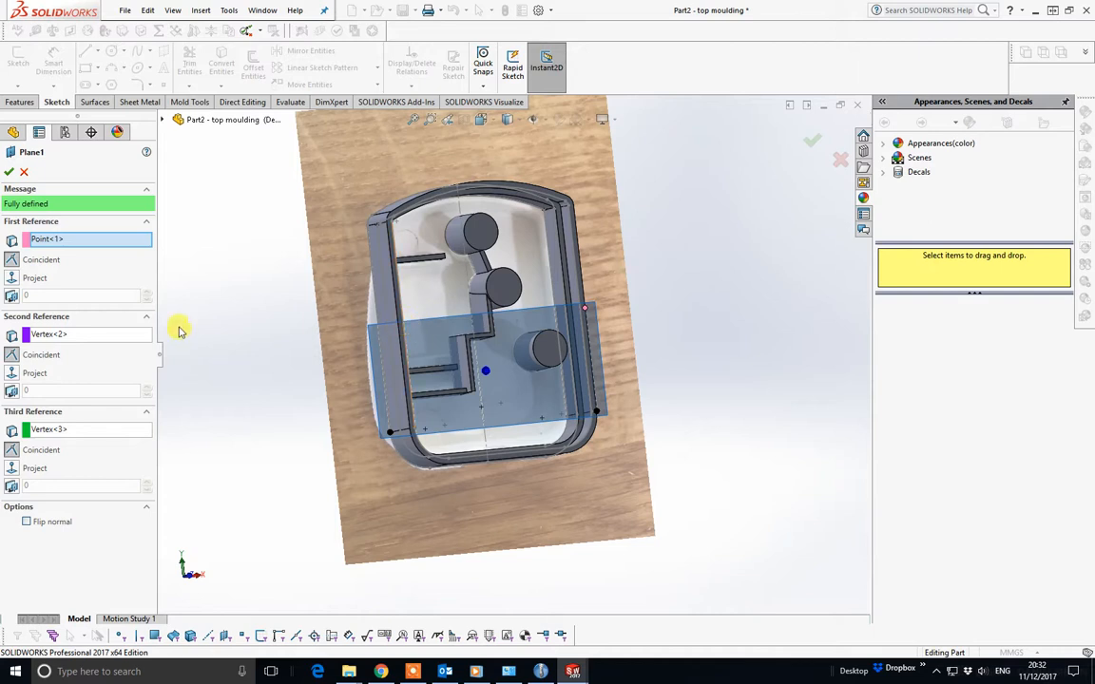
left_click(116, 336)
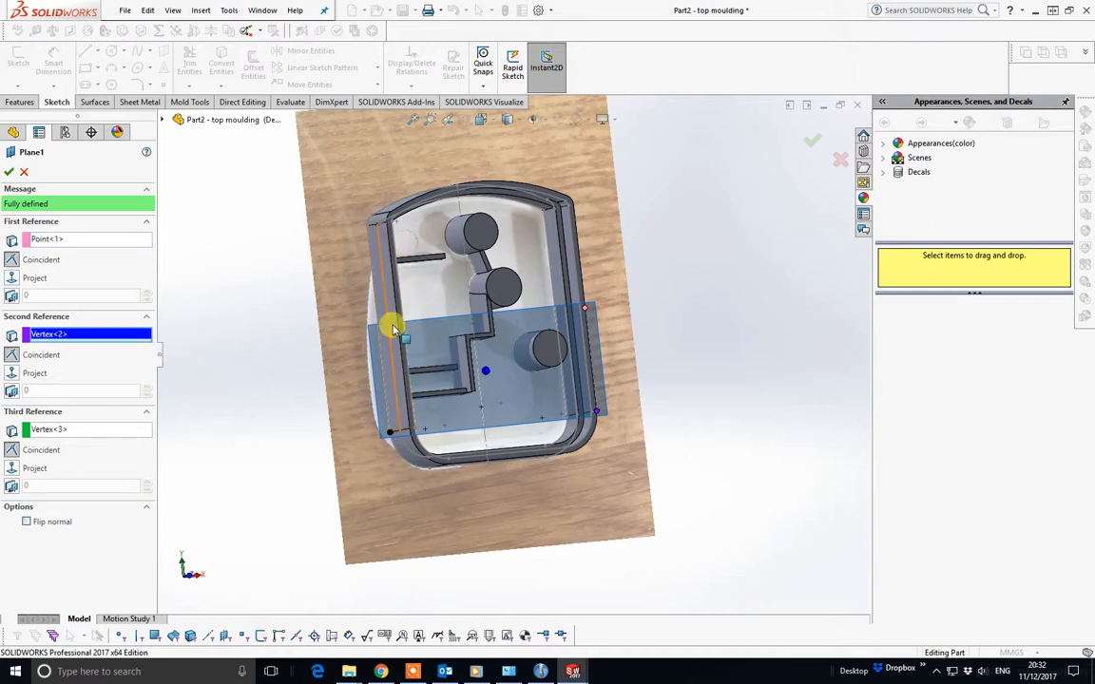
scroll(393, 328, "down", 5)
left_click(452, 340)
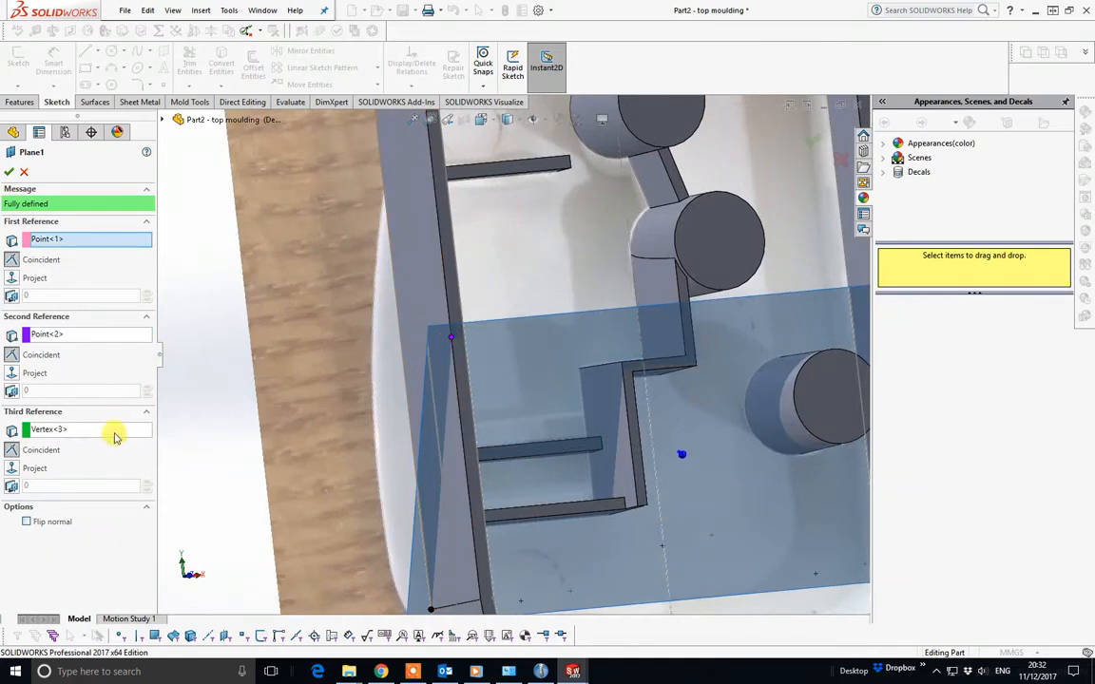
Step: Remove the corner vertex from the plane's third reference
left_click(114, 434)
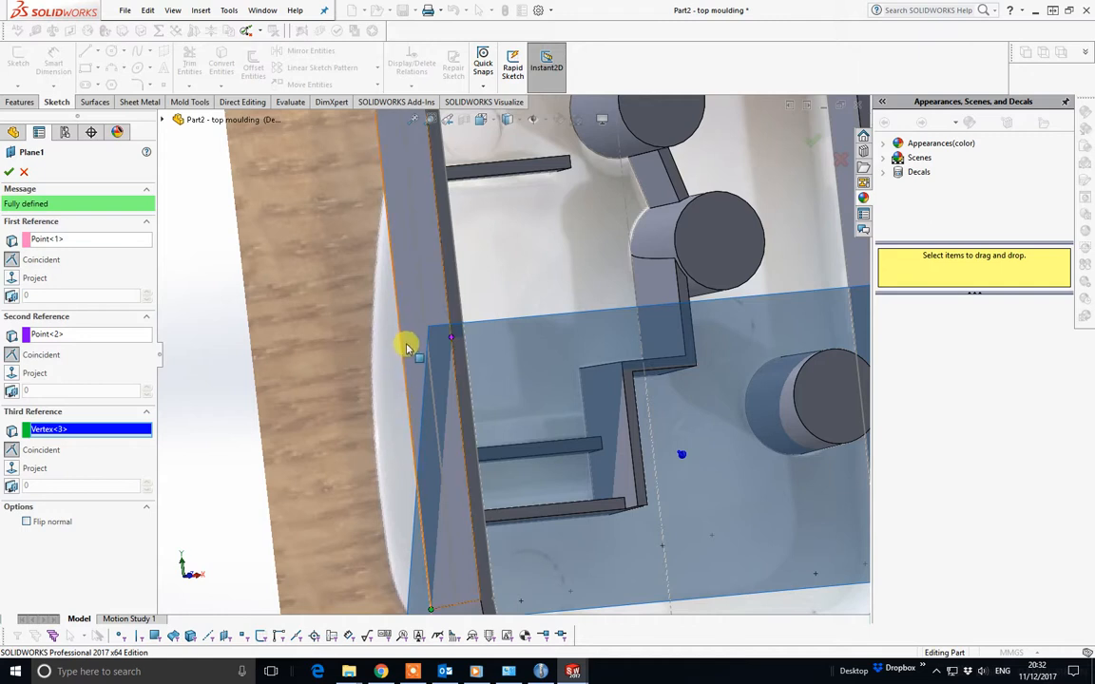
scroll(428, 345, "up", 5)
middle_click_drag(489, 379, 530, 340)
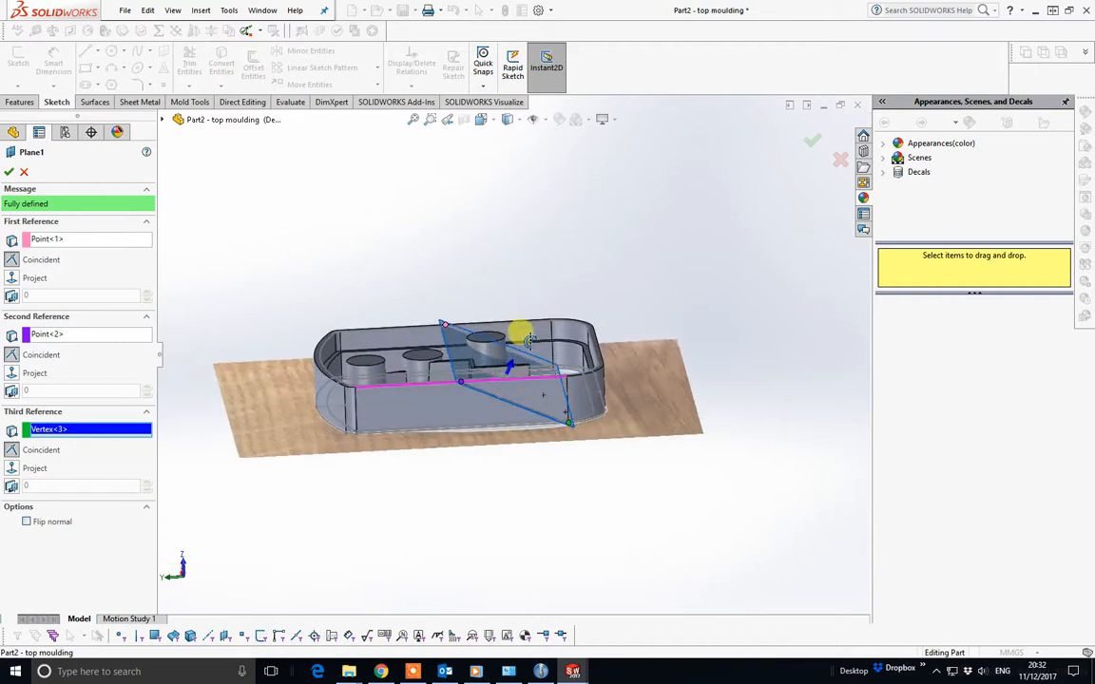
left_click(459, 429)
left_click(460, 431)
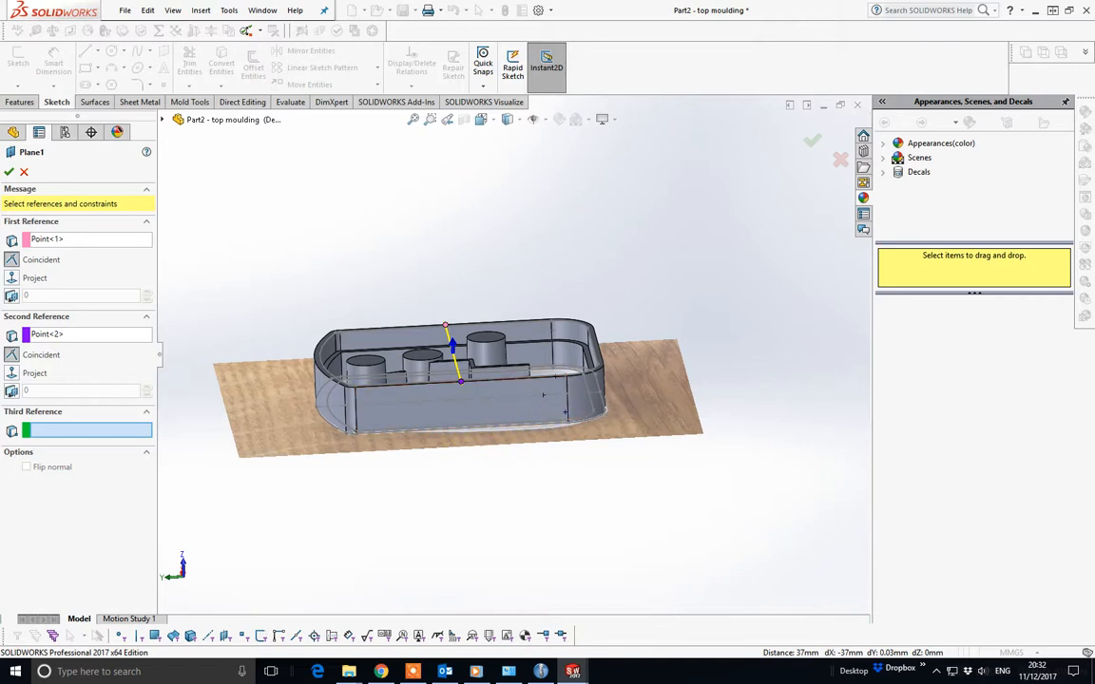
Step: Try the centreline Line1@Sketch1 as the plane's third reference and remove it
middle_click_drag(543, 395, 415, 149)
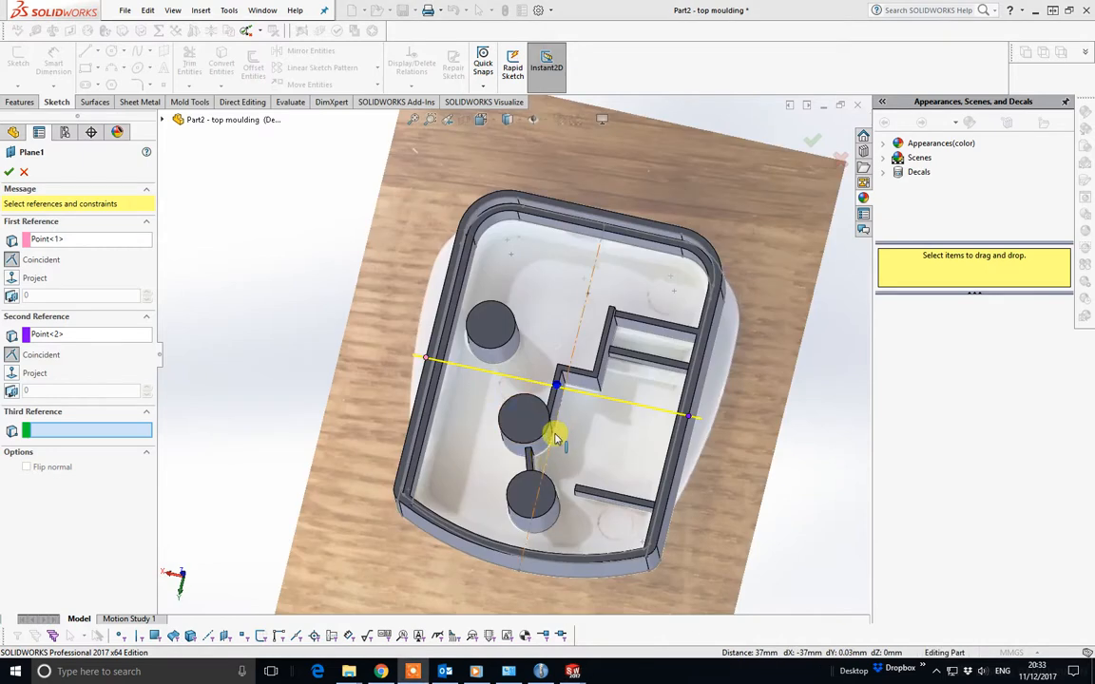
scroll(549, 452, "down", 5)
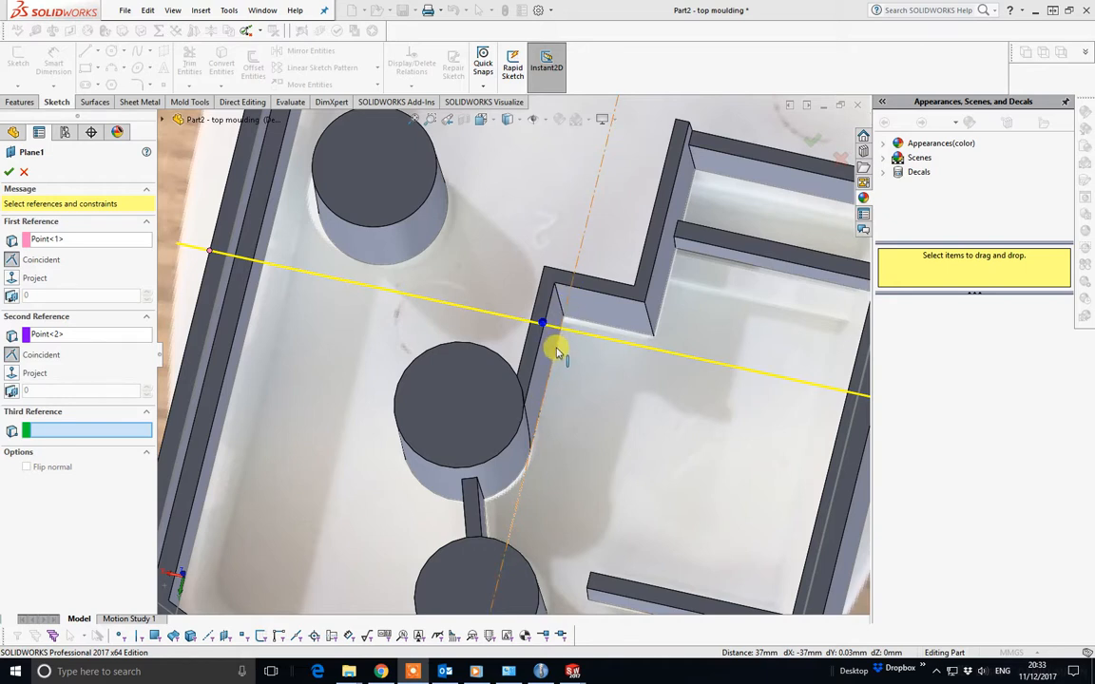
left_click(544, 403)
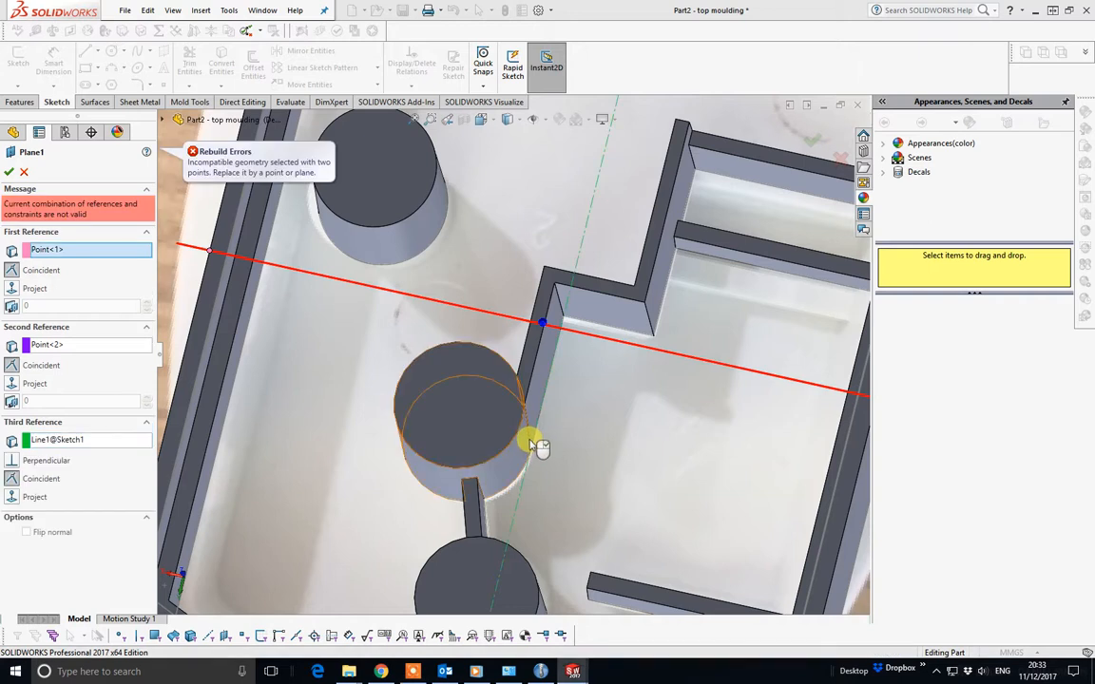
left_click(521, 496)
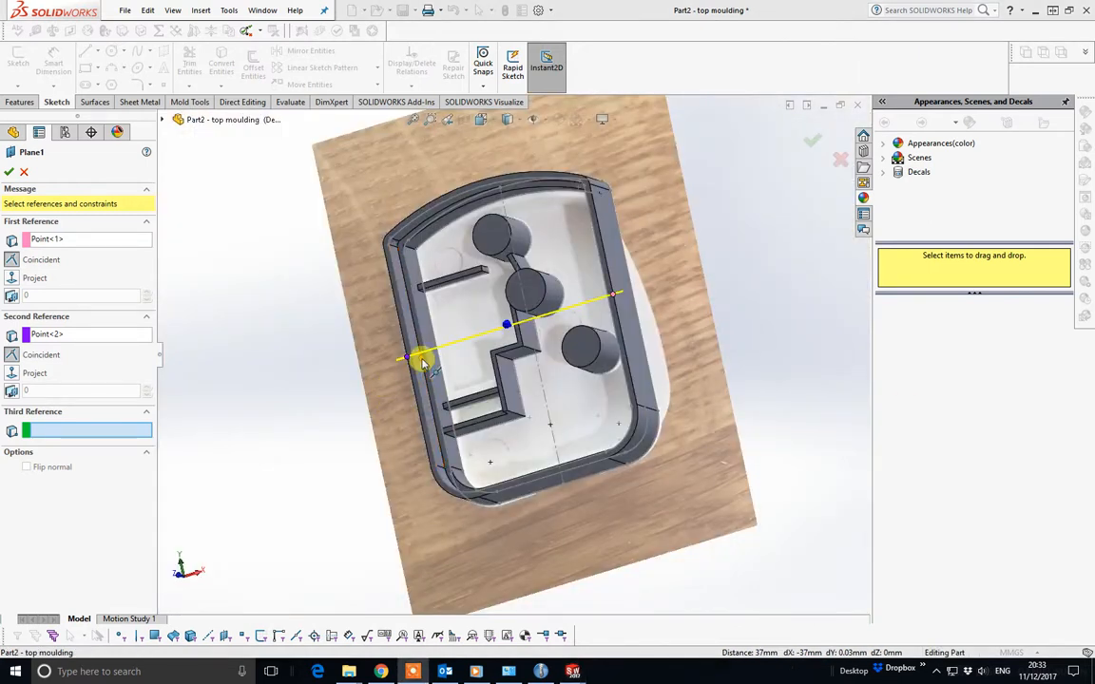
Step: Set the plane's third reference to the midpoint of the inner edge on the long wall beside the ribs, and accept the plane
left_click(423, 364)
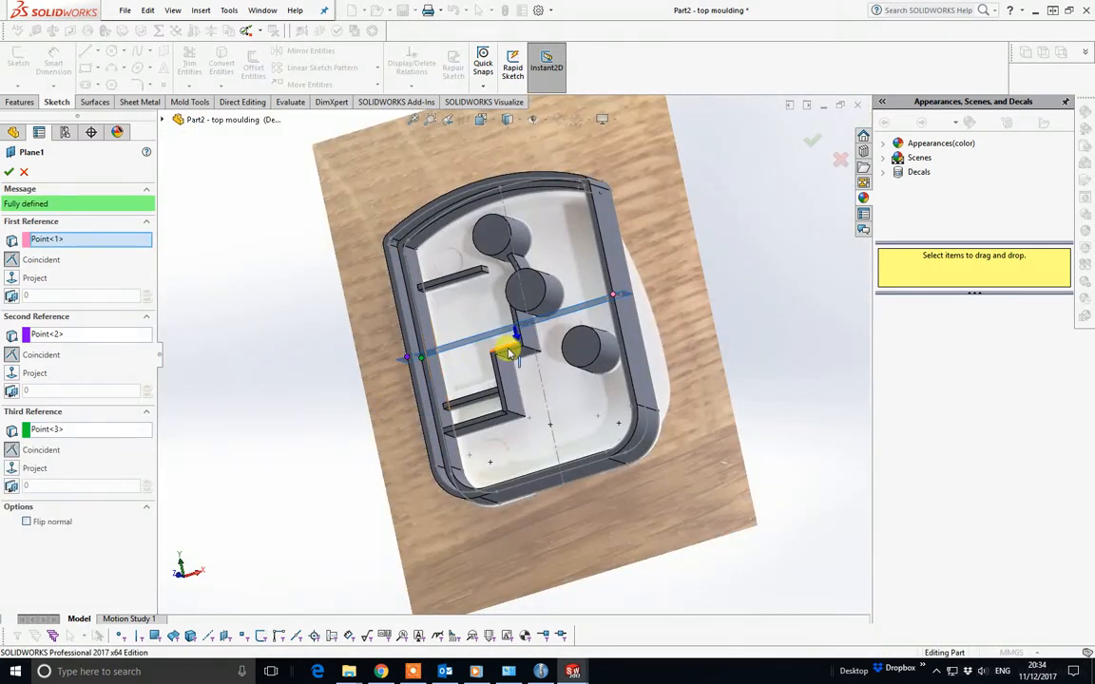
middle_click_drag(508, 353, 514, 243)
scroll(476, 333, "down", 4)
scroll(467, 357, "up", 2)
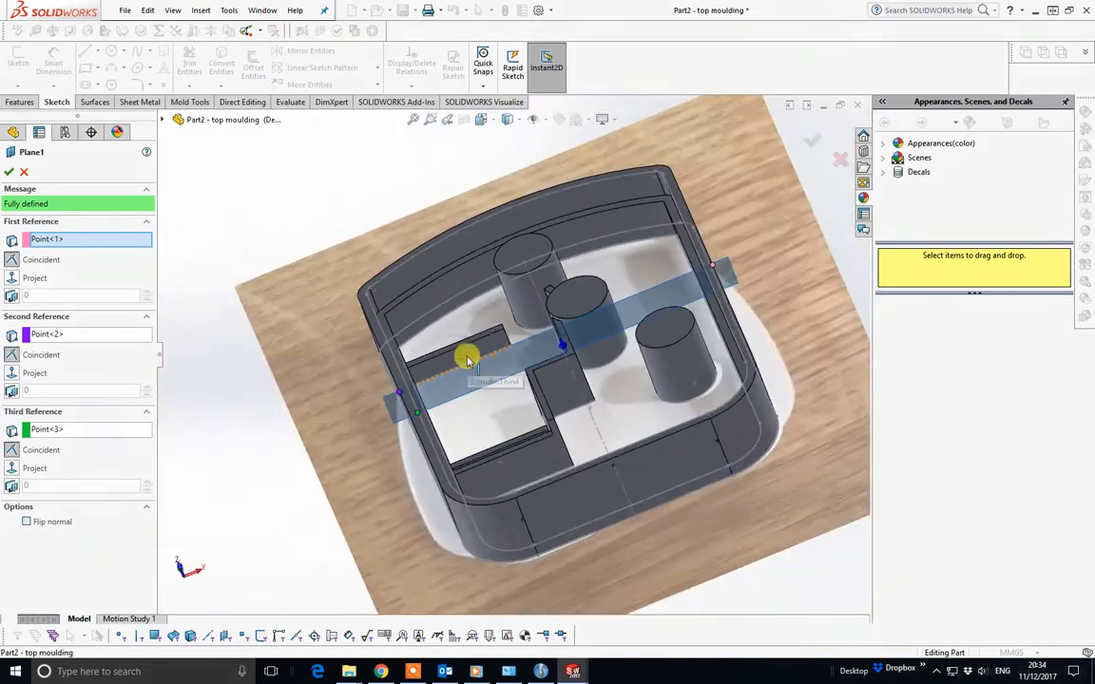
scroll(576, 337, "down", 3)
scroll(597, 348, "up", 2)
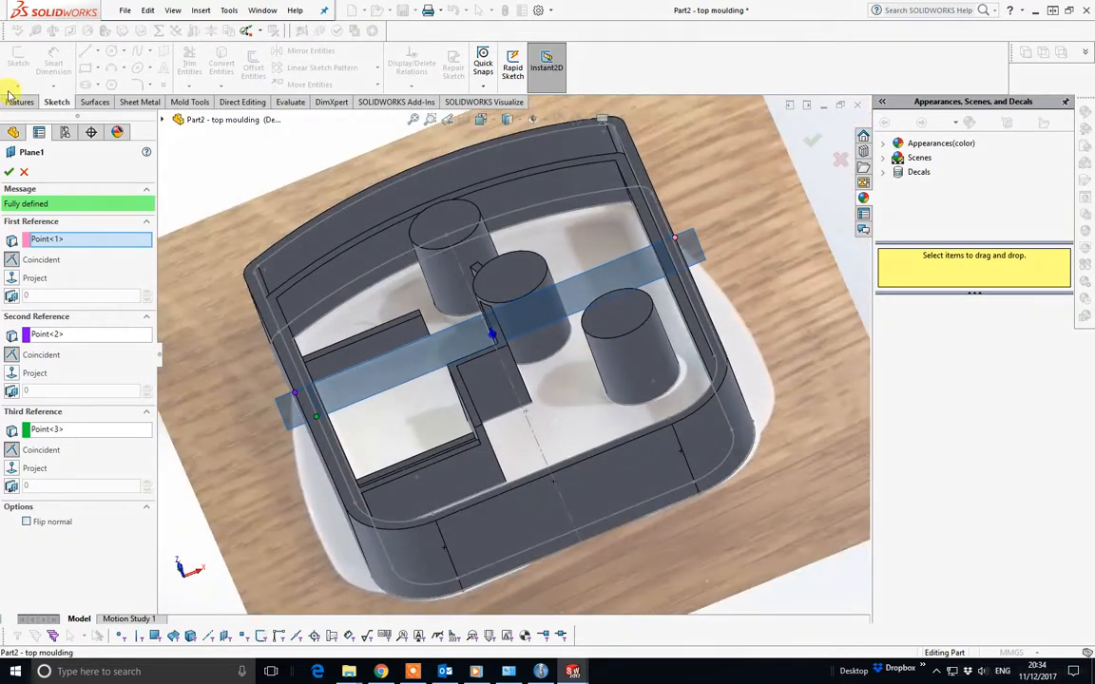
left_click(9, 171)
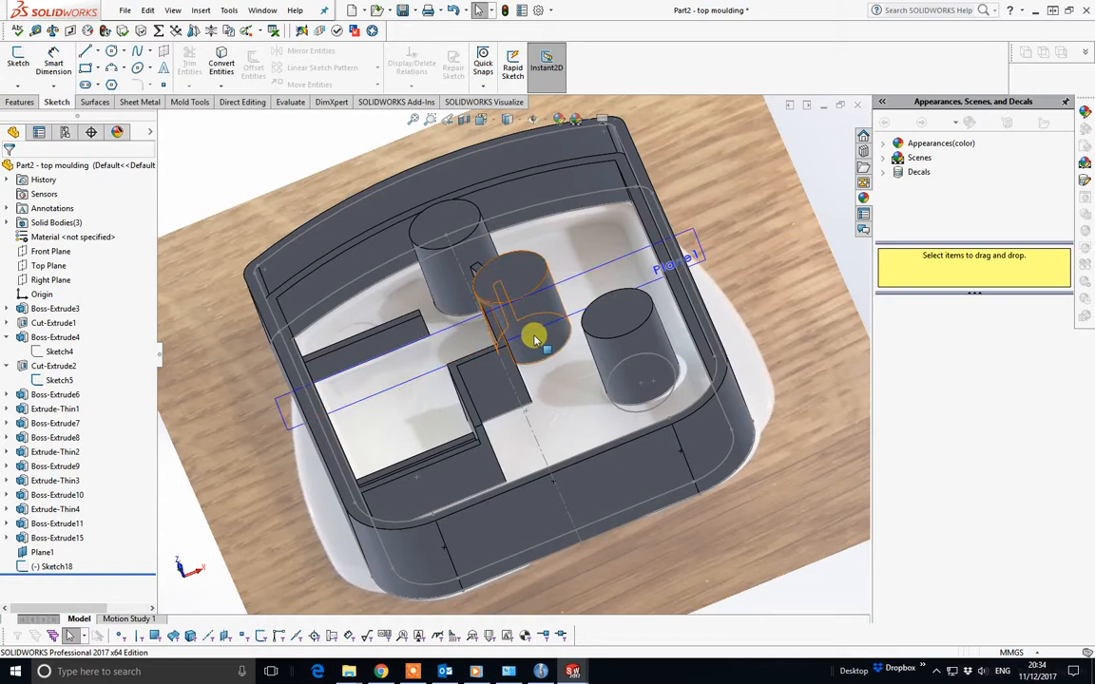
Step: Enlarge the plane's boundary by stretching its lower edge well below the base of the moulding
left_click(501, 342)
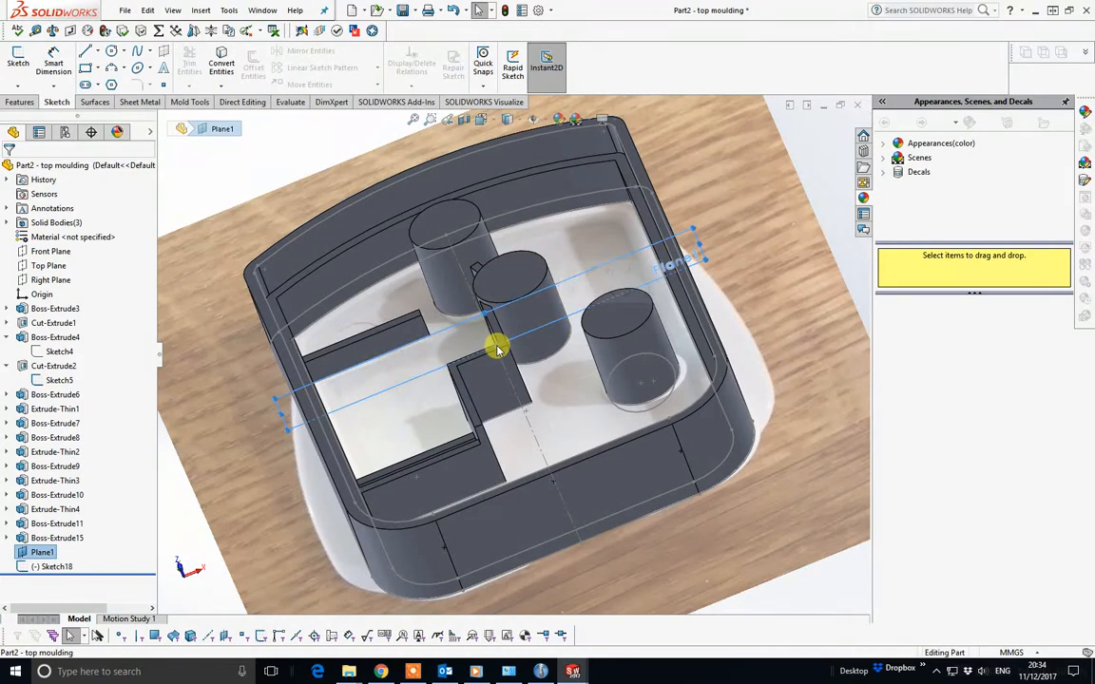
left_click_drag(502, 367, 583, 554)
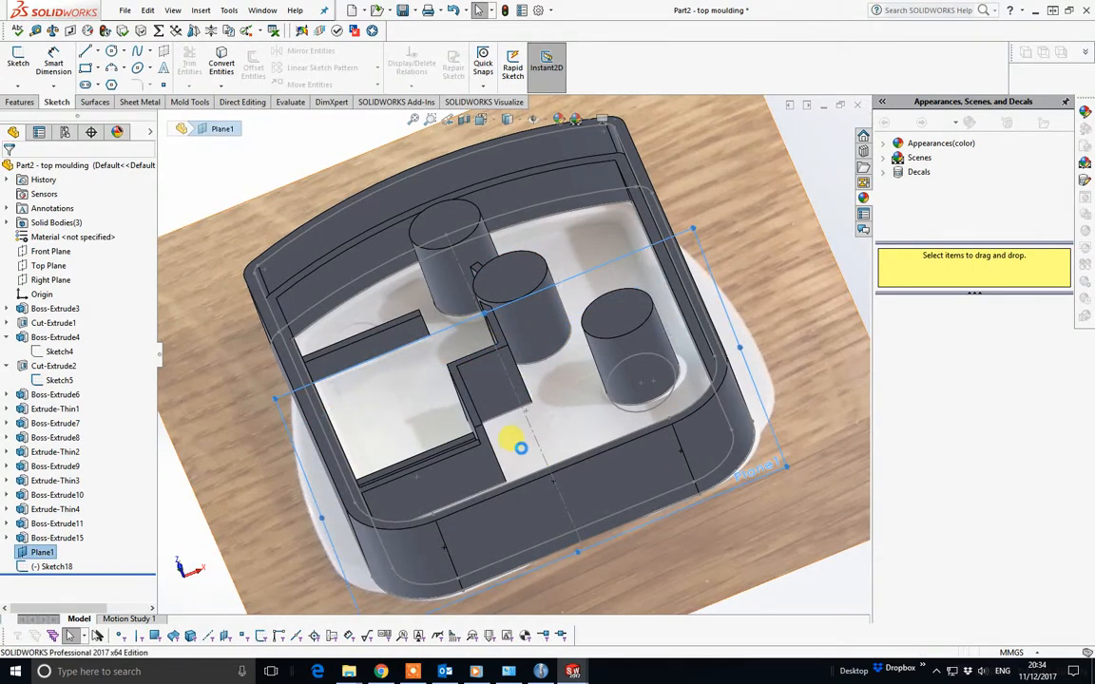
scroll(519, 446, "up", 1)
Step: Reopen the circle sketch on the plane and delete the 5.31 mm dimension locating the circle's centre
mouse_move(308, 450)
middle_mouse_down()
mouse_move(501, 342)
mouse_move(526, 296)
mouse_move(496, 304)
mouse_move(482, 350)
mouse_move(493, 311)
mouse_move(491, 323)
middle_mouse_up()
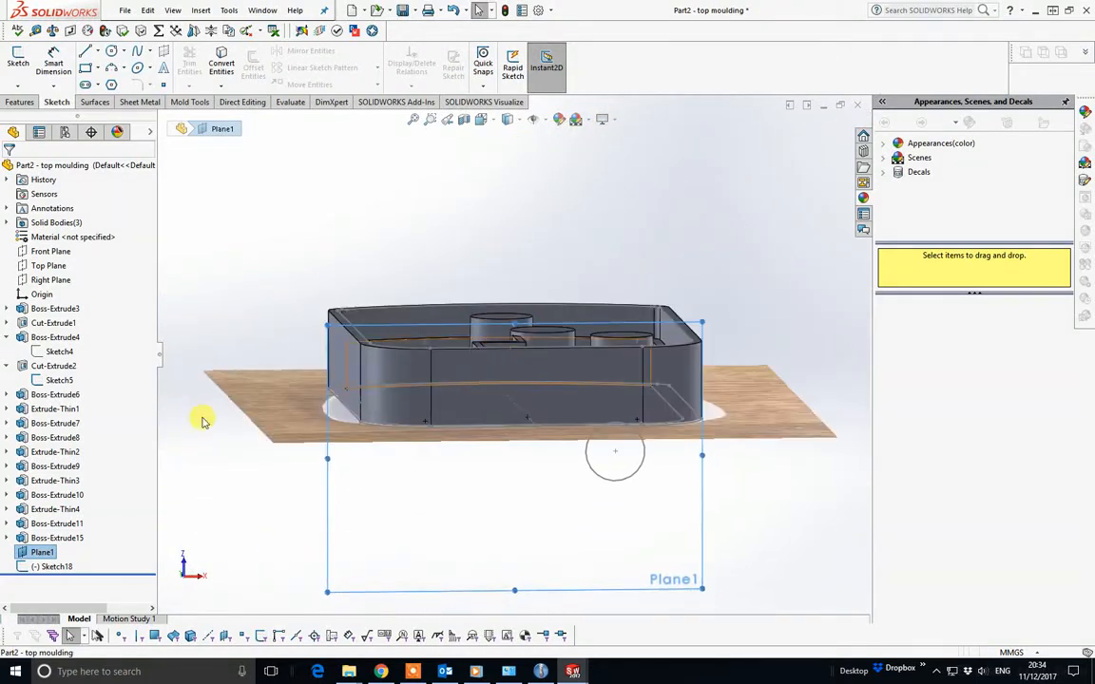
right_click(59, 566)
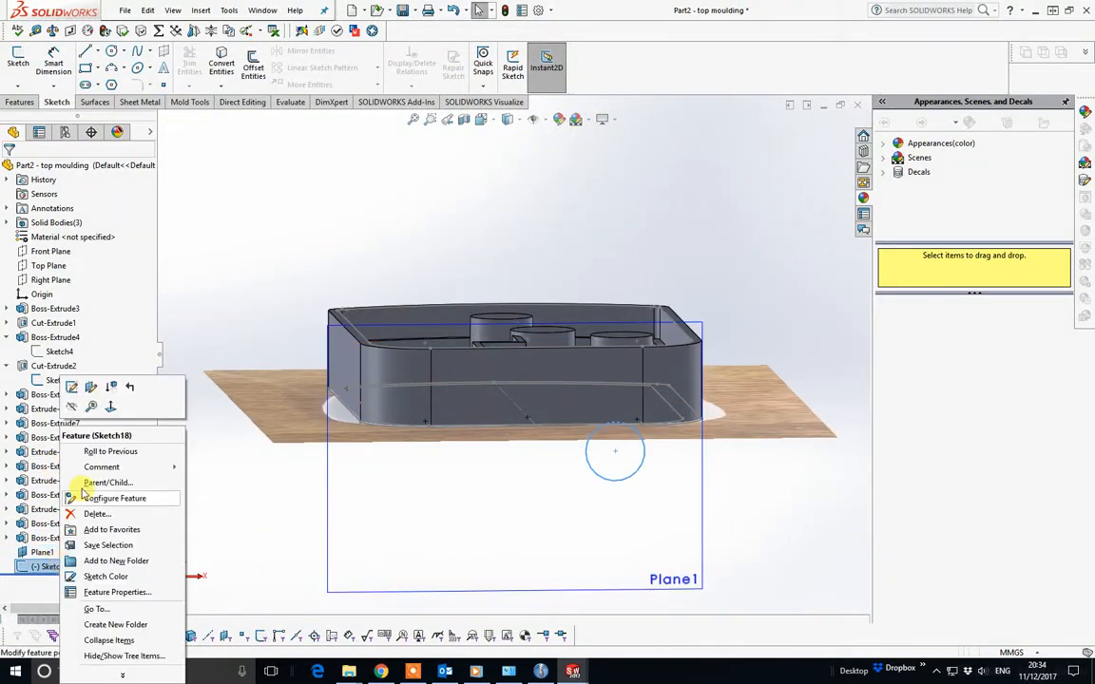
left_click(73, 391)
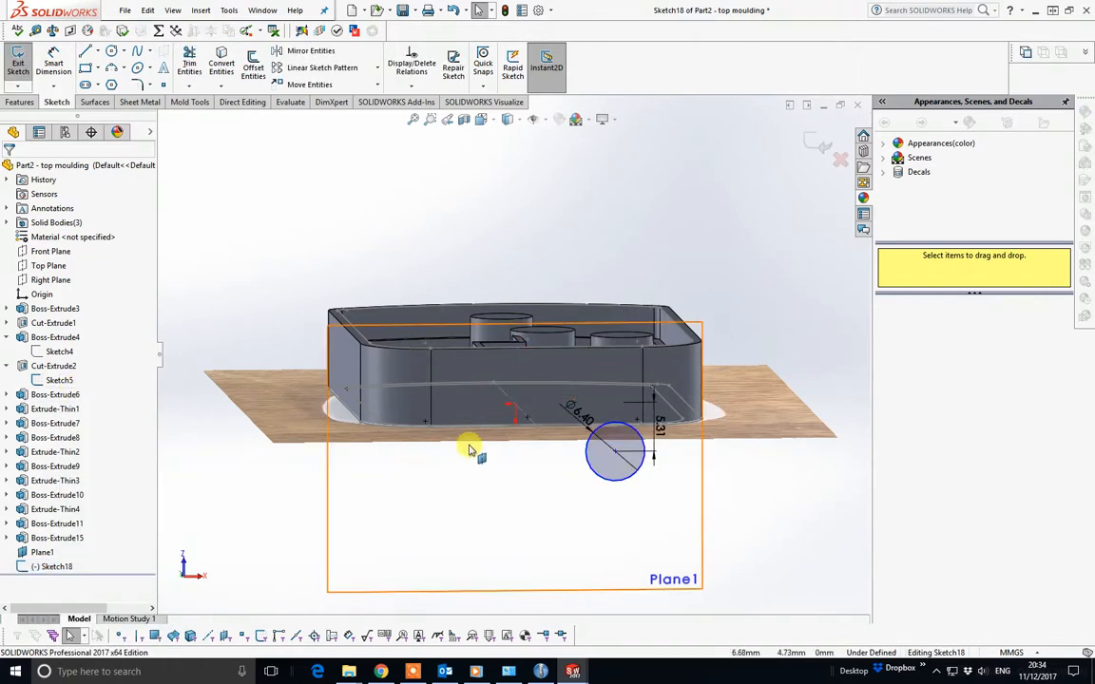
left_click(660, 427)
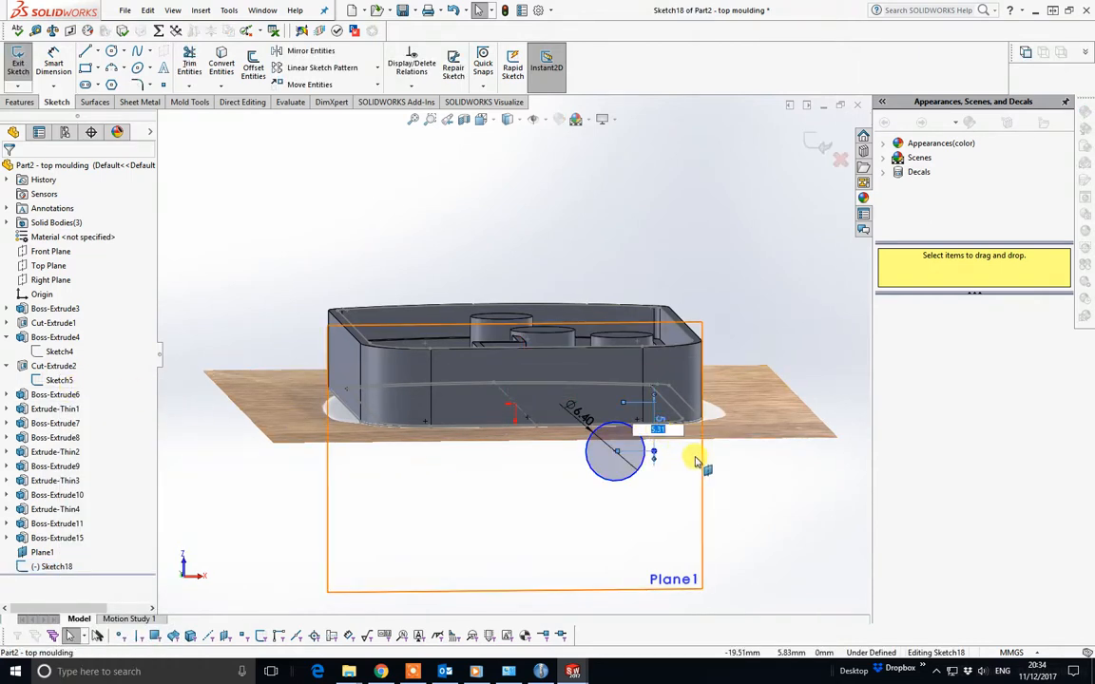
mouse_move(692, 453)
middle_mouse_down()
mouse_move(459, 466)
mouse_move(391, 516)
mouse_move(419, 496)
mouse_move(557, 491)
mouse_move(659, 473)
mouse_move(683, 449)
middle_mouse_up()
scroll(686, 449, "down", 4)
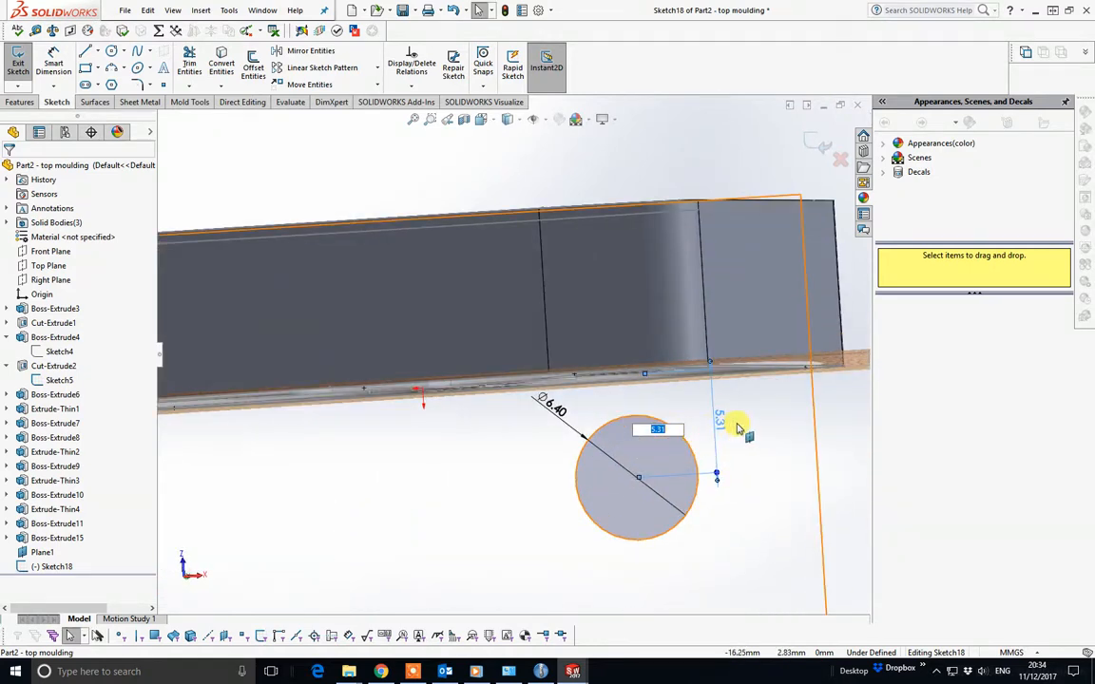
key("BackSpace")
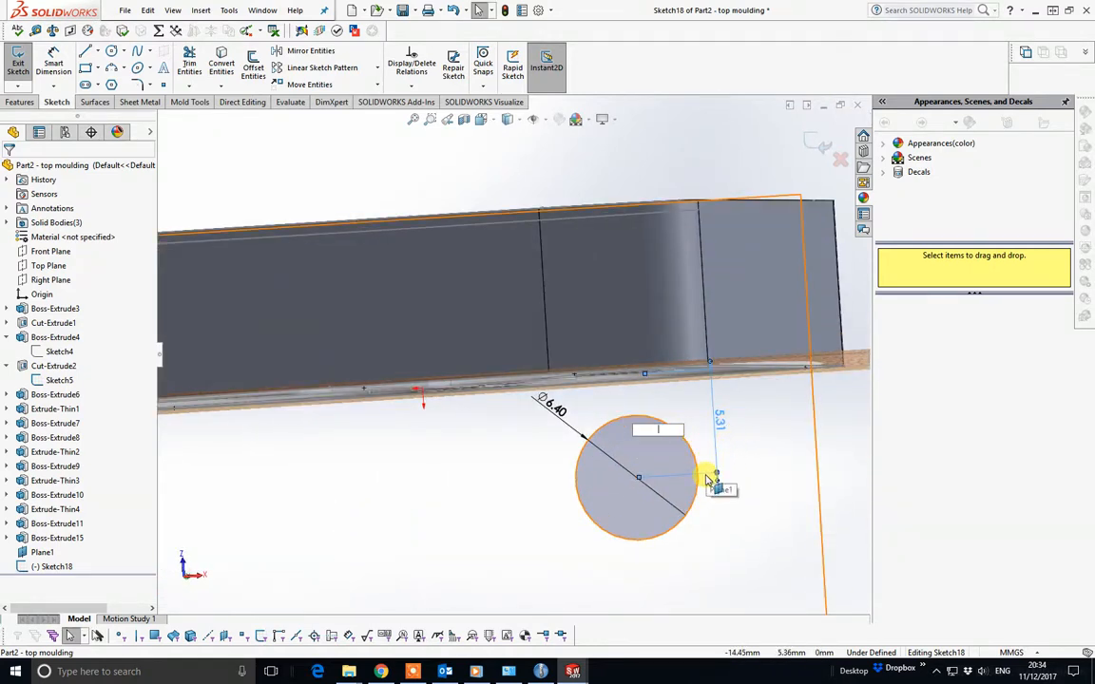
key("Return")
left_click(626, 337)
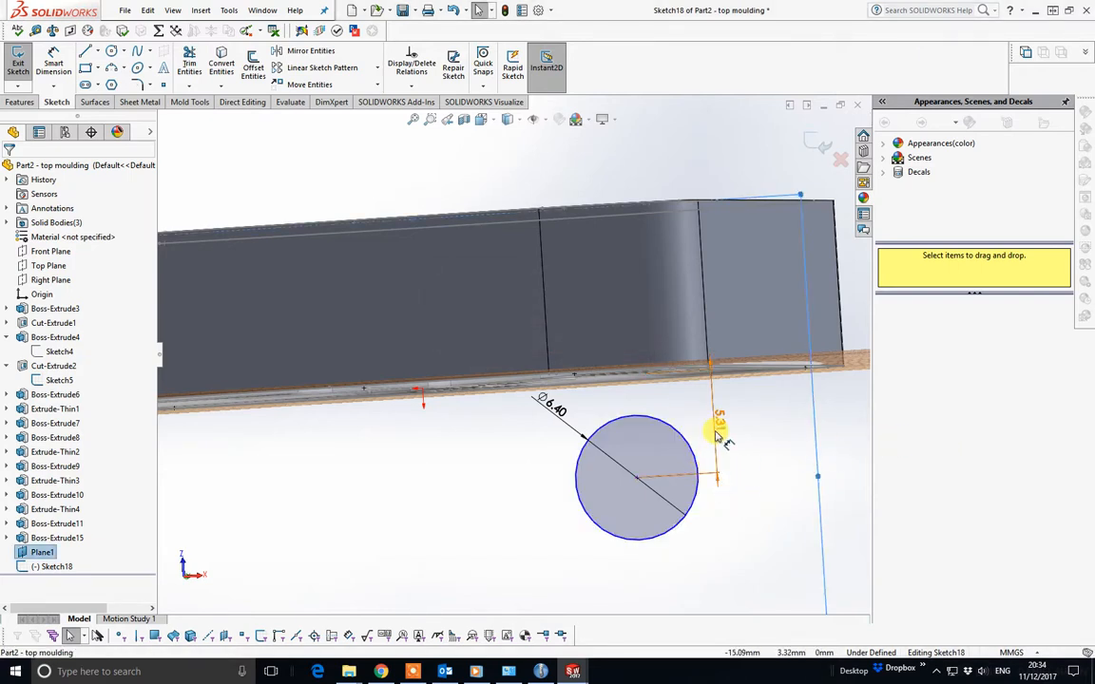
left_click(715, 442)
key("Delete")
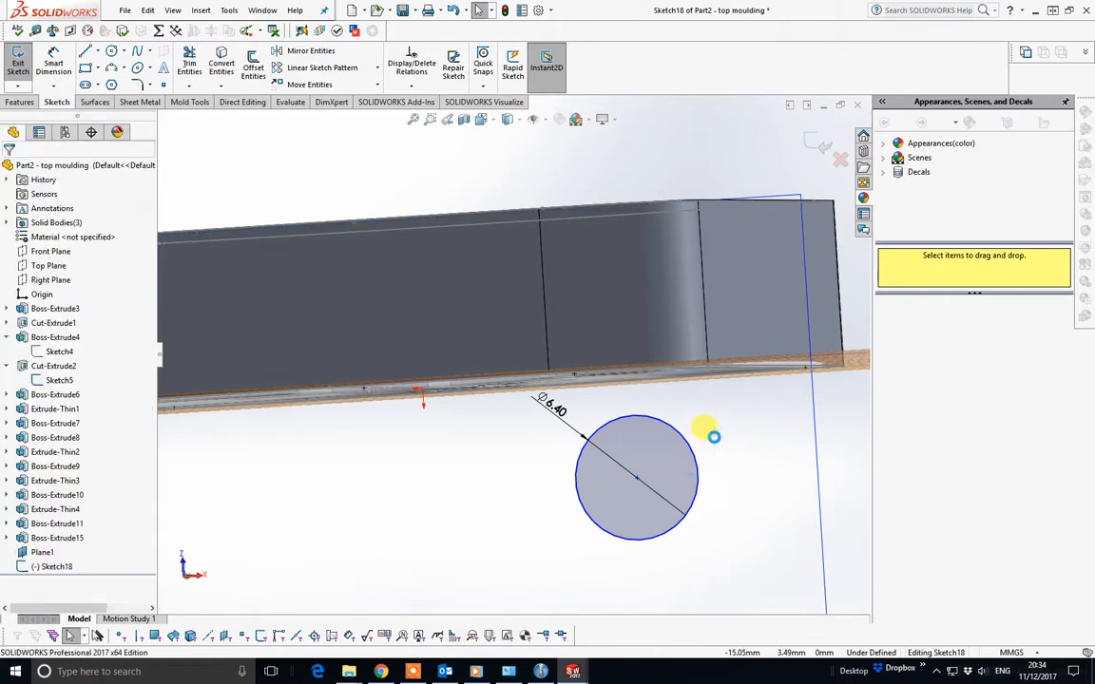
left_click(574, 436)
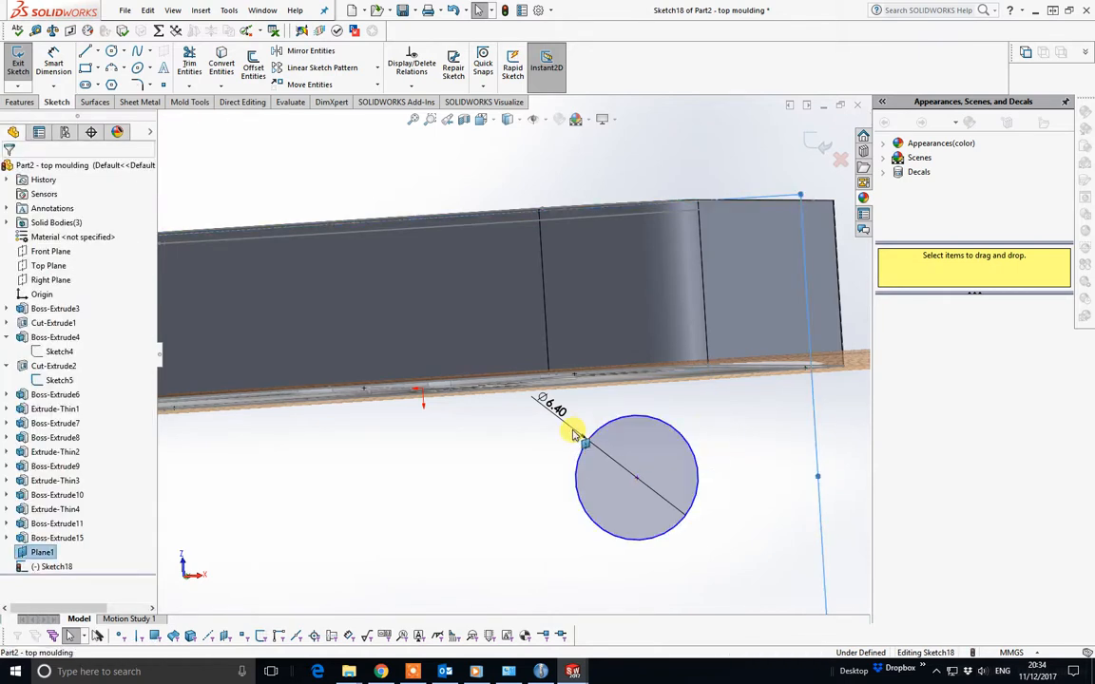
Step: Move the 6.4 mm circle across the plane to the ribbed compartment on the opposite side of the moulding
scroll(603, 408, "up", 4)
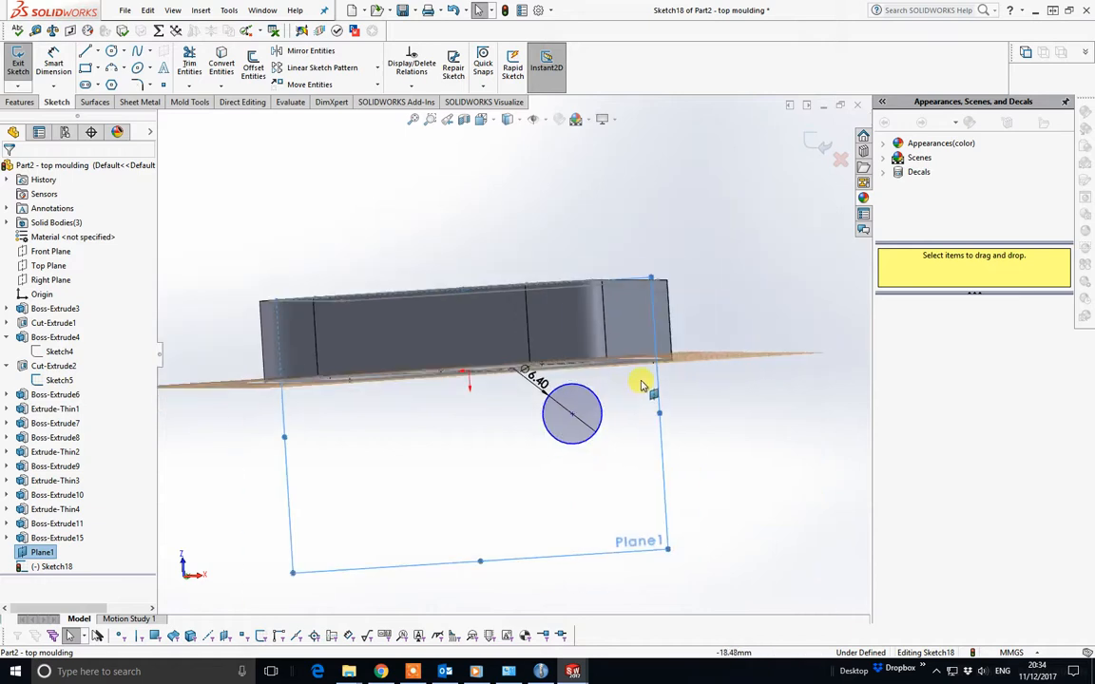
middle_click_drag(641, 383, 629, 417)
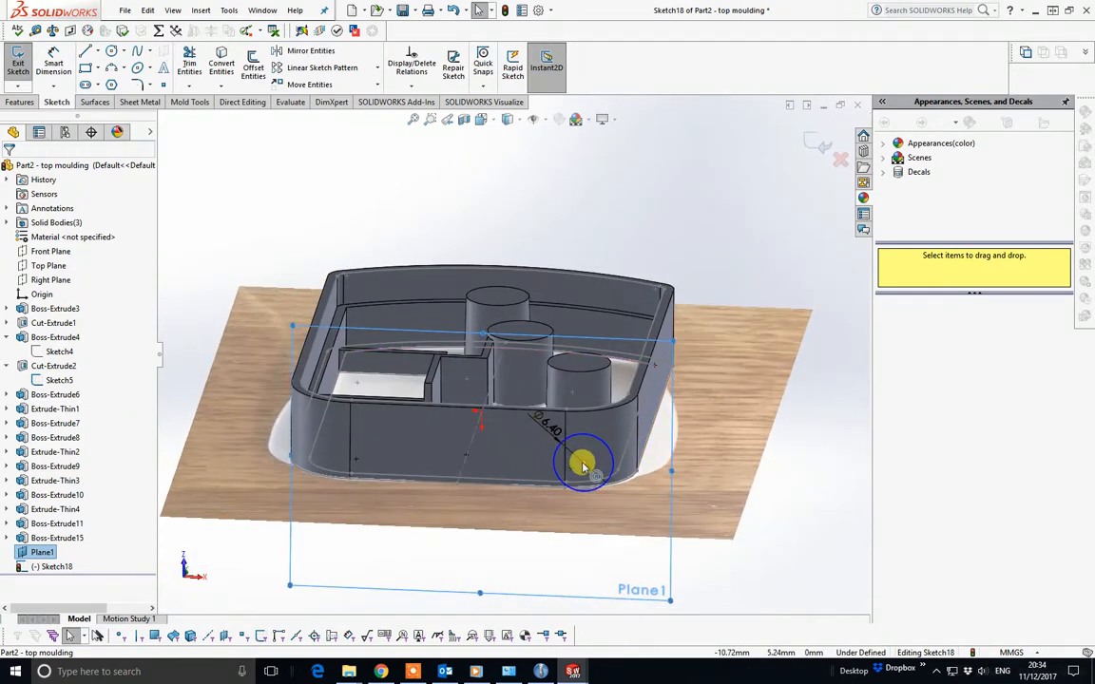
left_click_drag(583, 463, 382, 385)
Step: Turn on a section view that cuts the moulding open around the circle and the neighbouring wall and rib
scroll(384, 384, "down", 6)
middle_click_drag(384, 439, 409, 392)
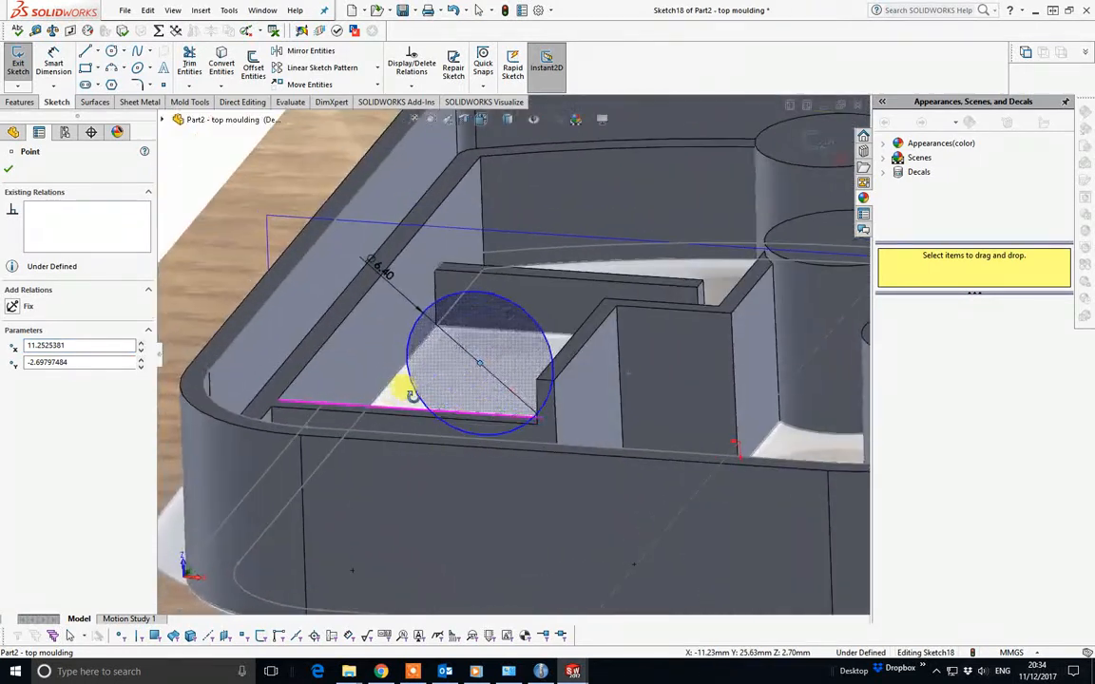
left_click(464, 121)
left_click(7, 169)
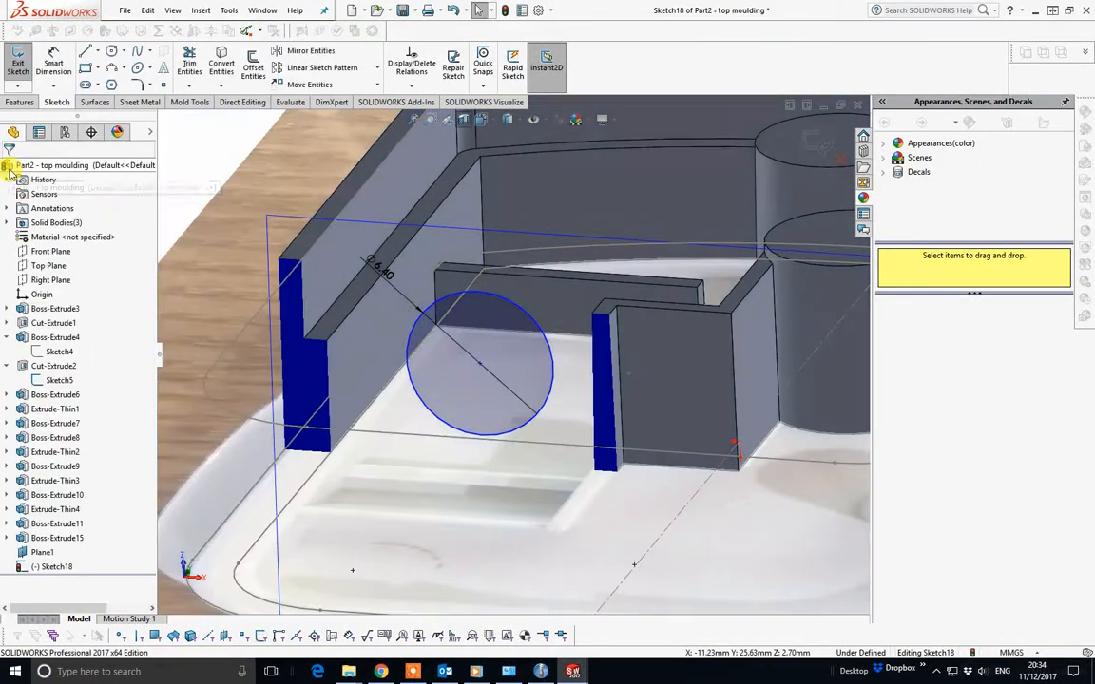
Step: In the Bottom view, raise the circle until its centre is about 4.5 mm above the moulding's base
scroll(533, 325, "up", 5)
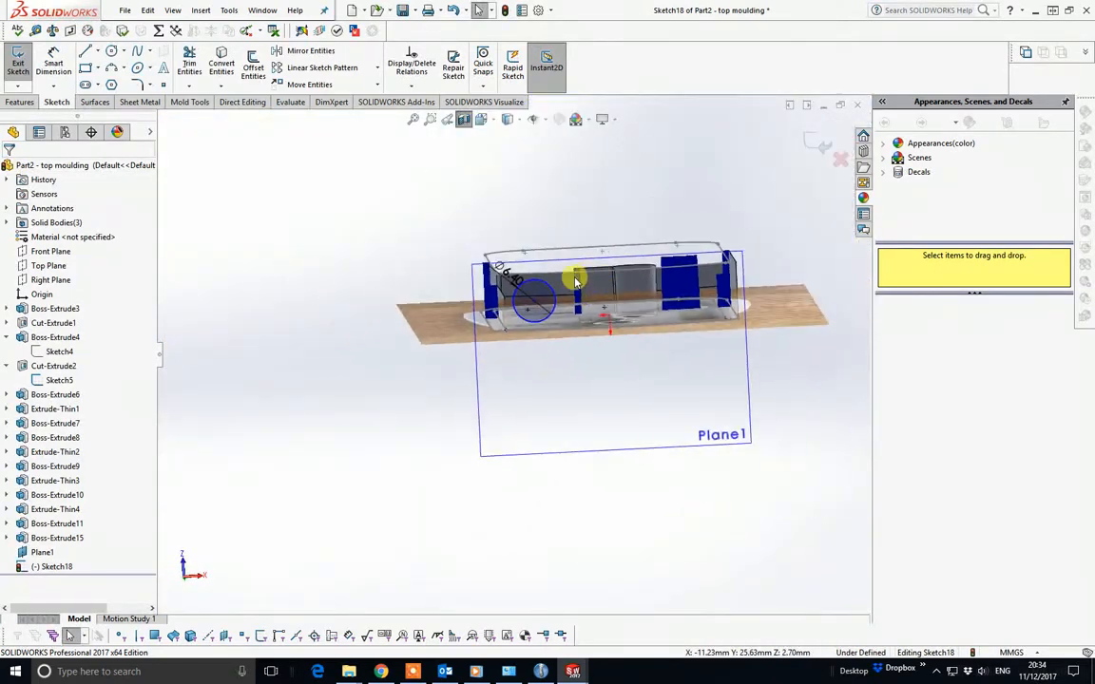
scroll(501, 325, "down", 5)
key("space")
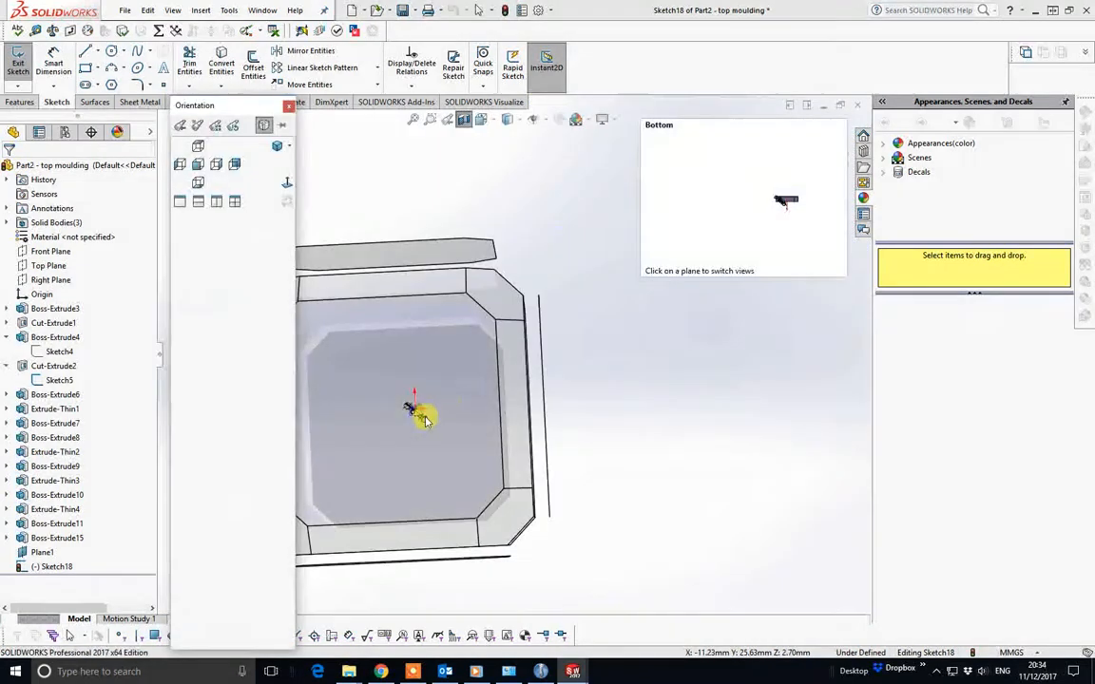
left_click(424, 418)
scroll(692, 317, "up", 6)
scroll(692, 316, "down", 8)
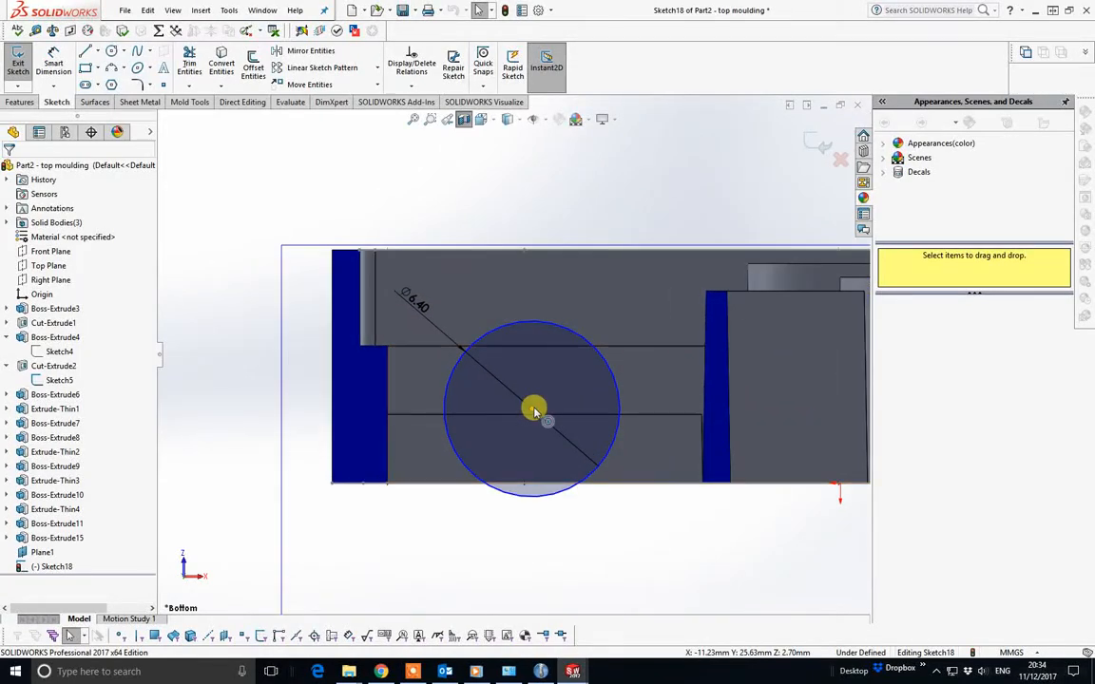
left_click_drag(532, 409, 535, 360)
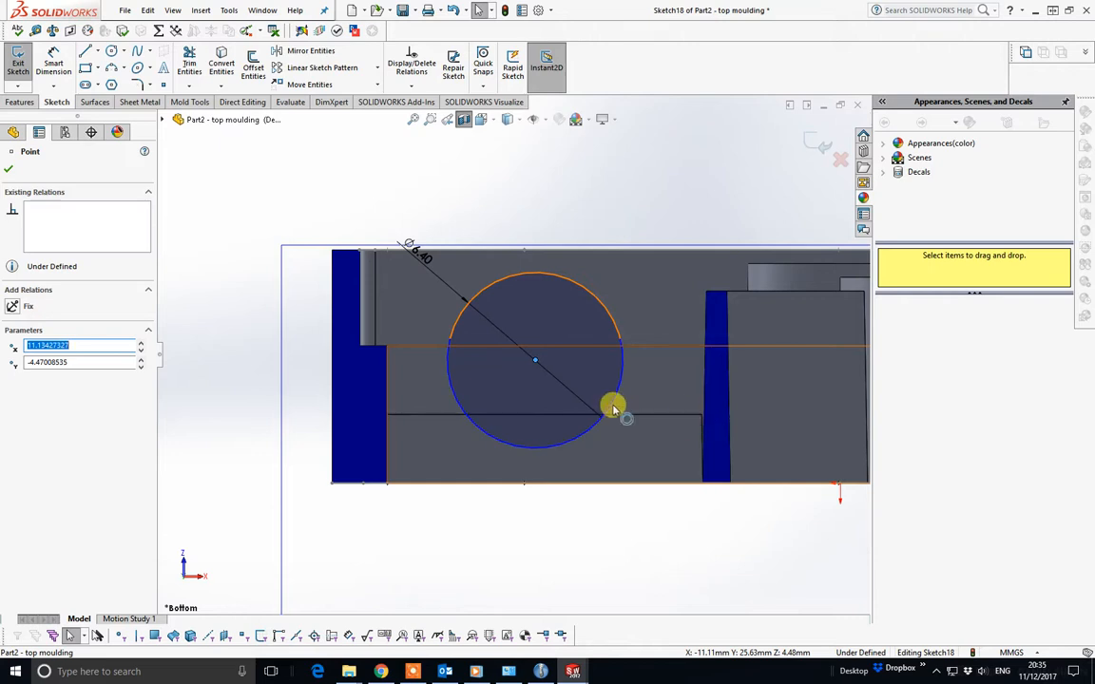
Step: Draw a vertical centreline from the circle's centre down to the lowest point of its circumference
scroll(611, 398, "up", 1)
mouse_move(611, 396)
middle_mouse_down()
mouse_move(600, 395)
mouse_move(606, 432)
mouse_move(594, 384)
mouse_move(608, 391)
middle_mouse_up()
left_click(95, 50)
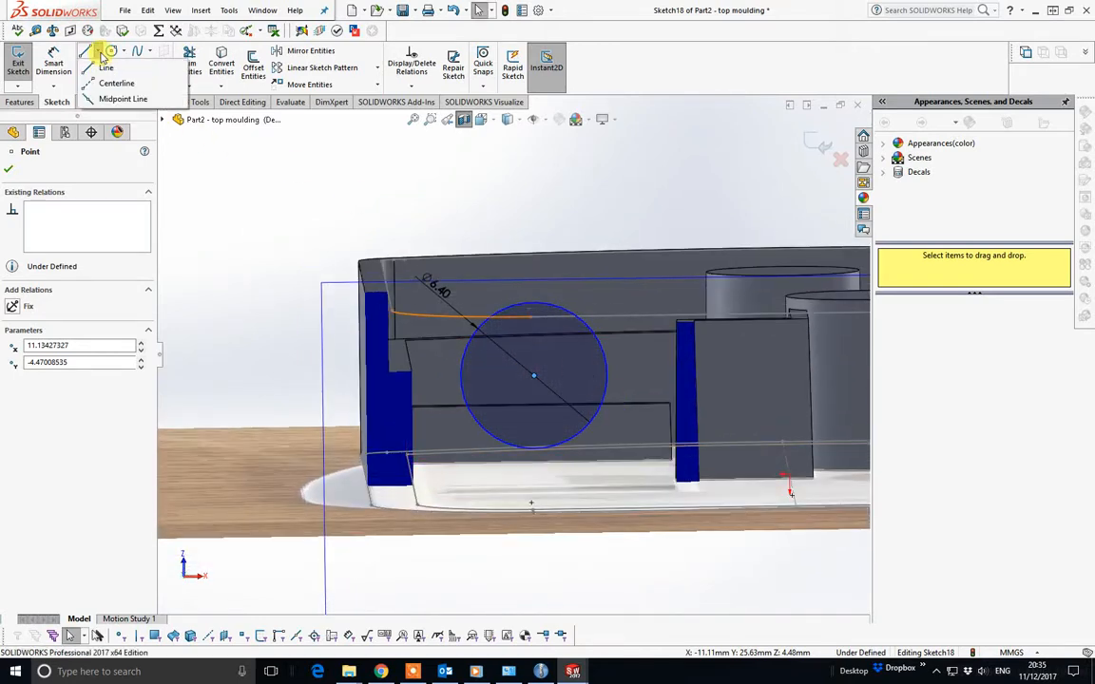
left_click(114, 81)
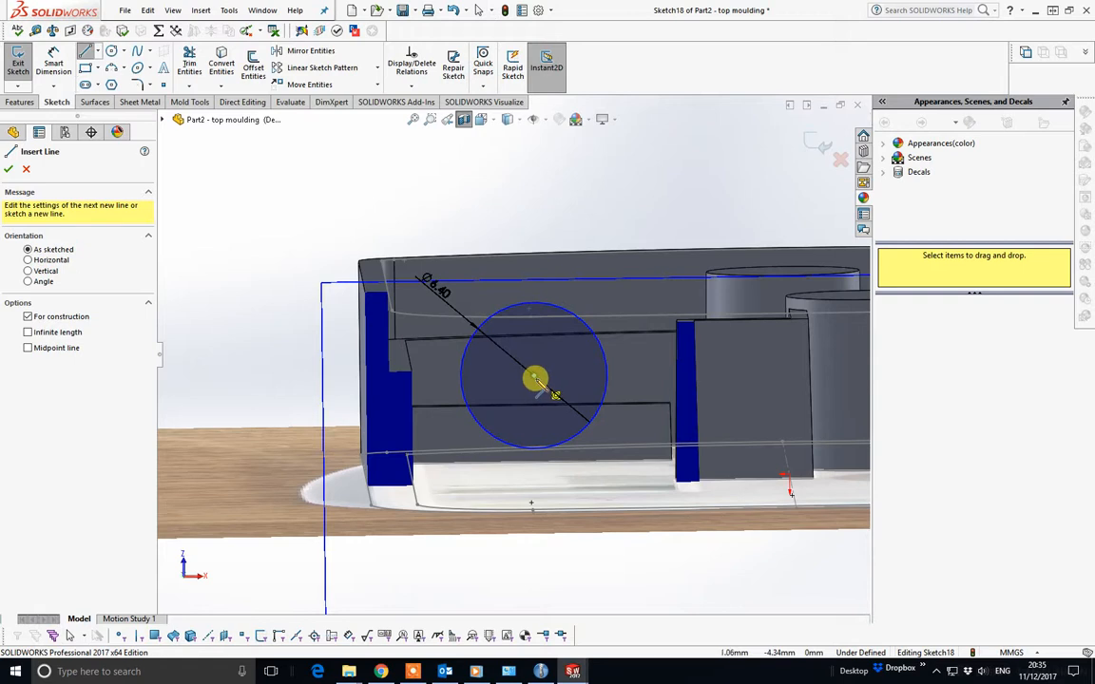
left_click(536, 382)
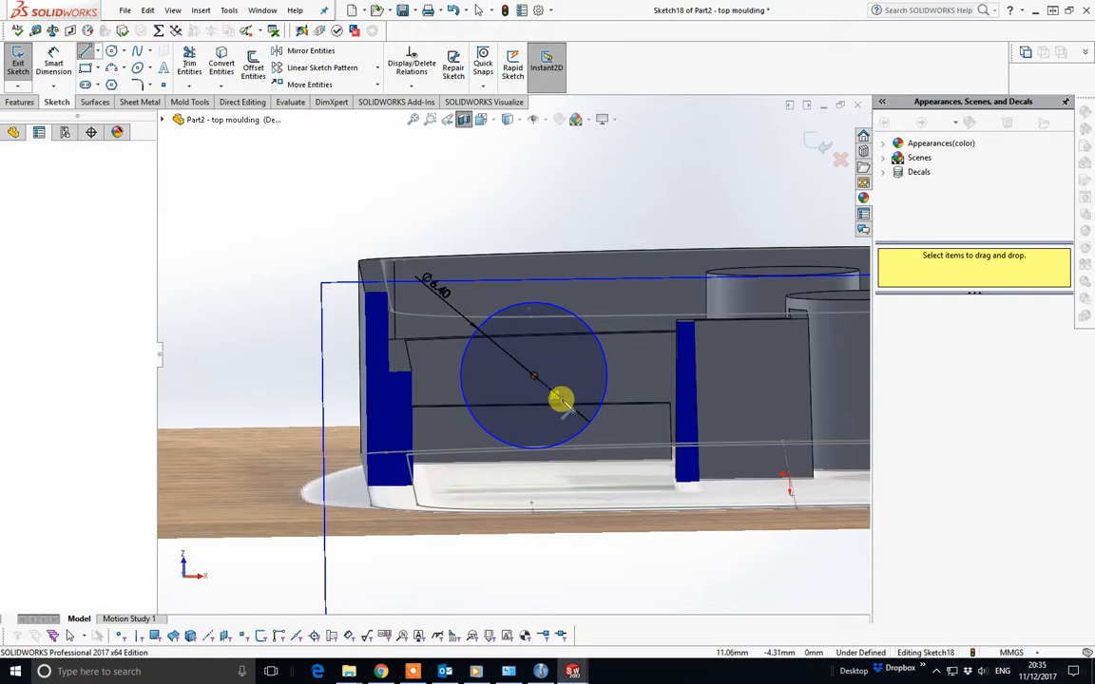
left_click(536, 450)
right_click(538, 450)
left_click(571, 457)
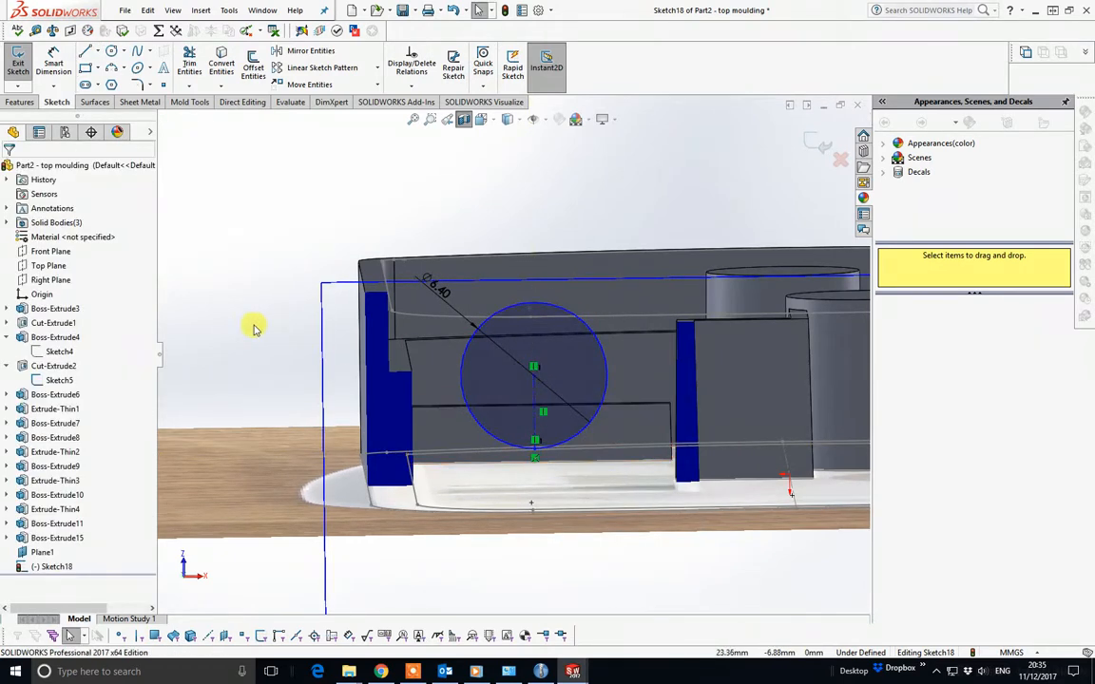
Step: Dimension the centreline's lower endpoint 2 mm above the base edge of the moulding
left_click(54, 63)
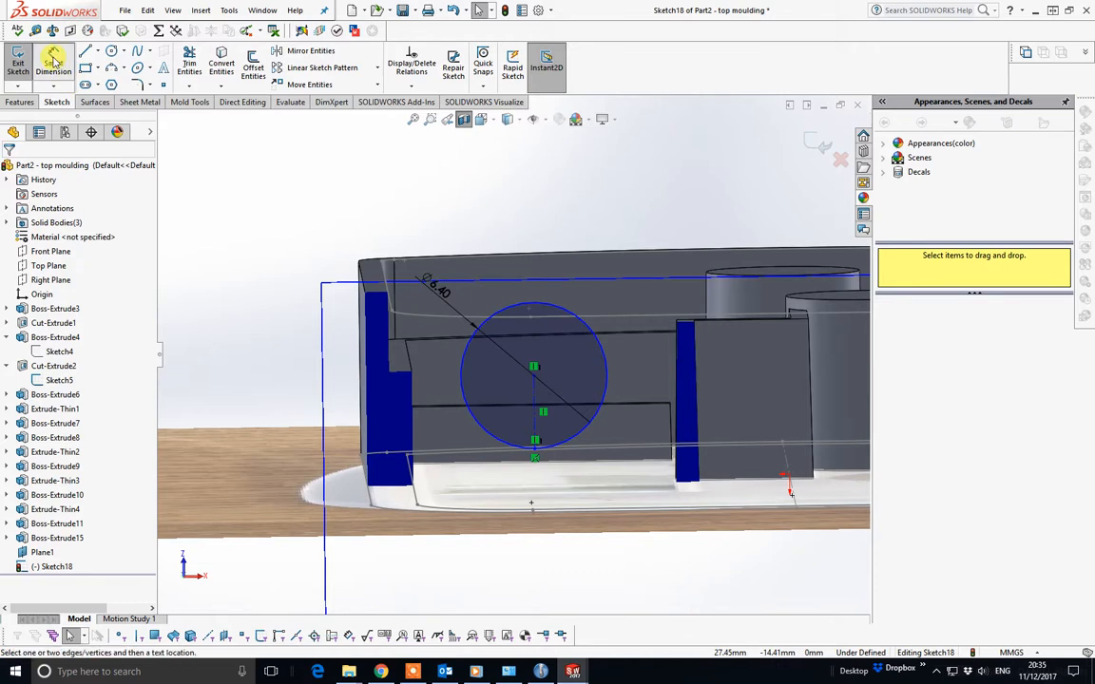
left_click(536, 451)
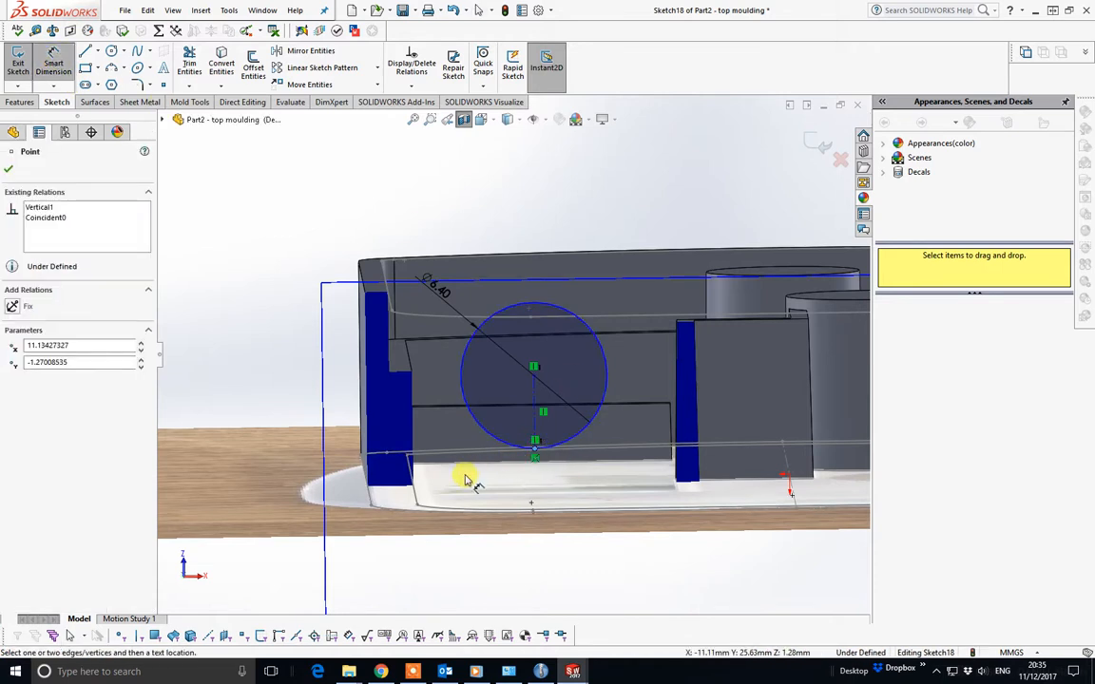
left_click(558, 509)
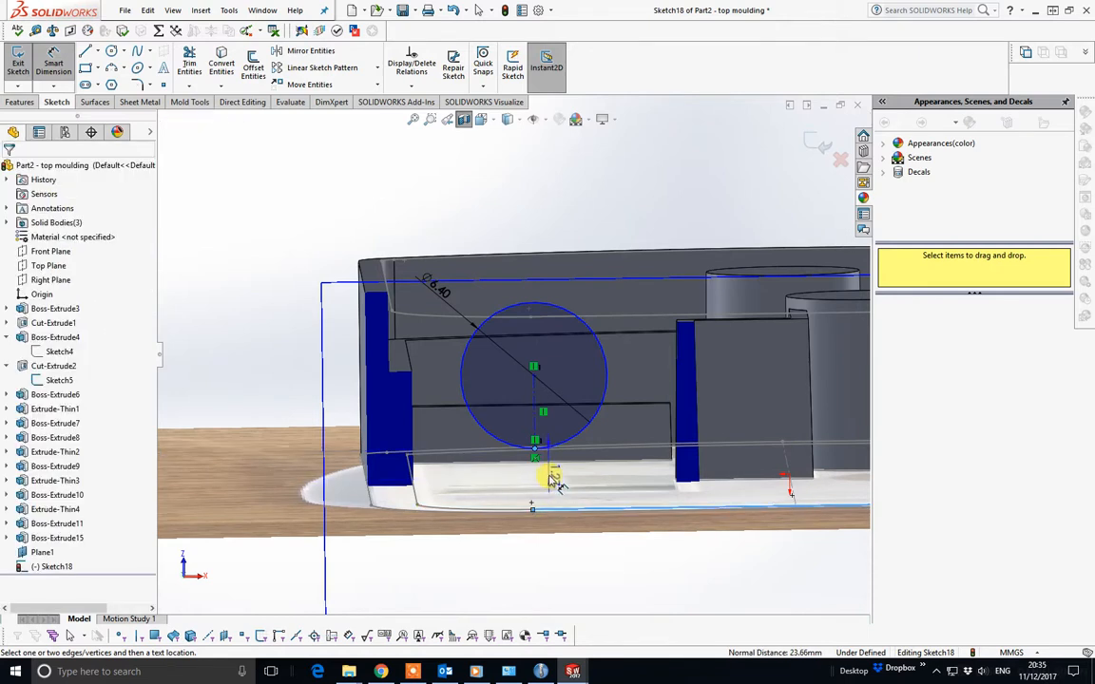
left_click(551, 479)
type("2")
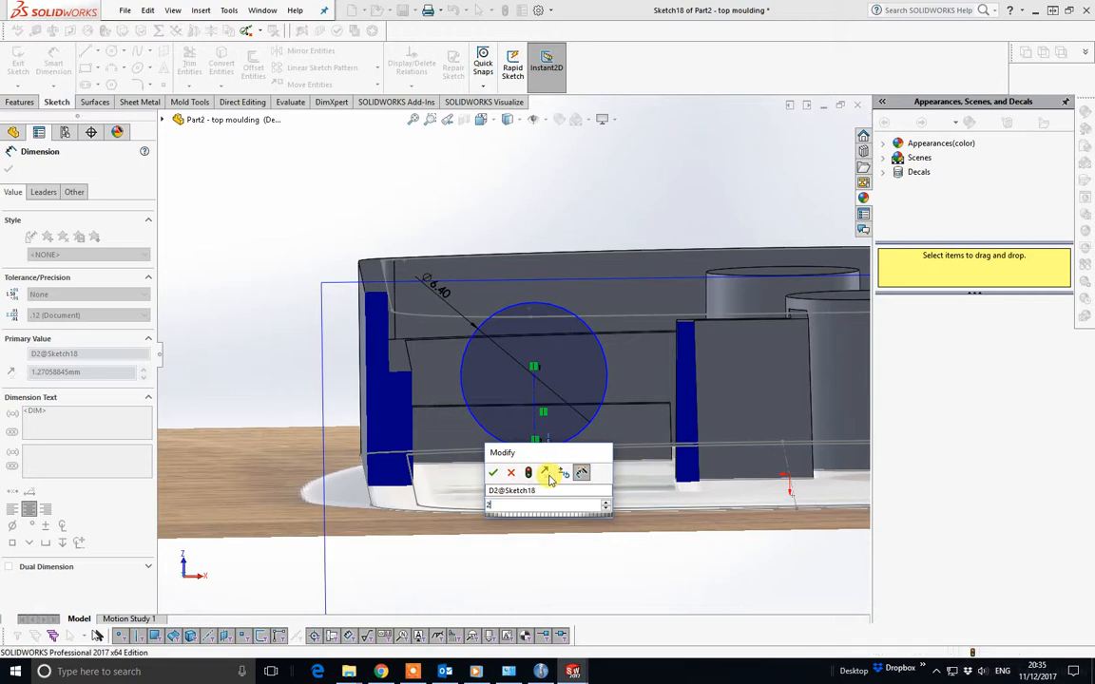
key("Return")
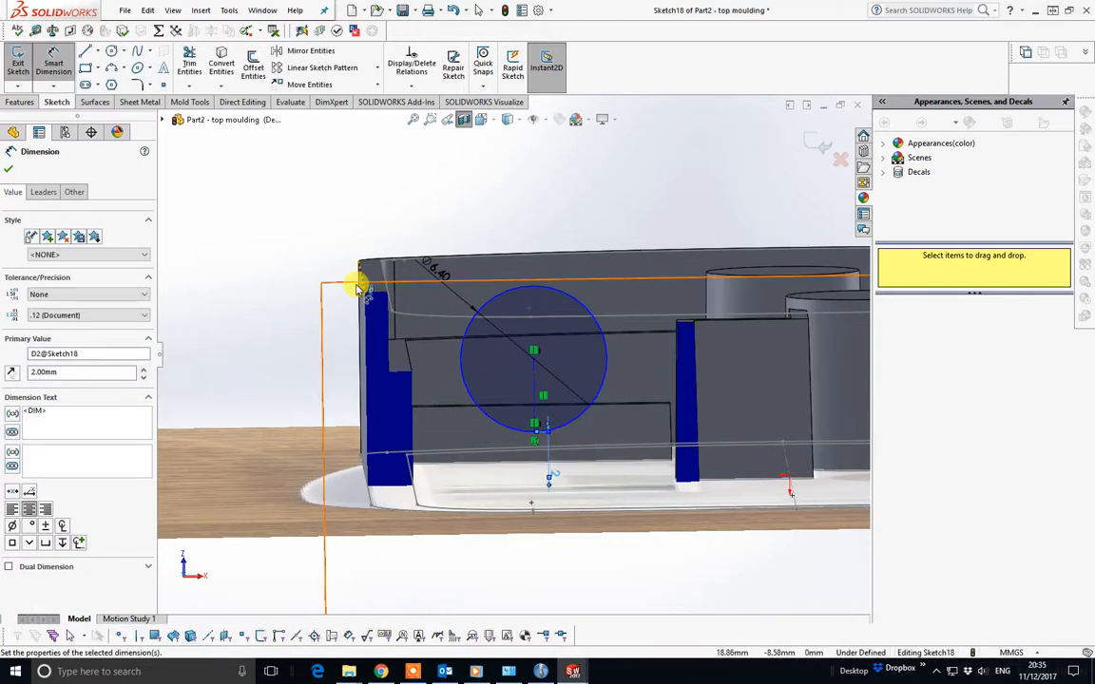
mouse_move(539, 386)
middle_mouse_down()
mouse_move(527, 371)
mouse_move(549, 403)
middle_mouse_up()
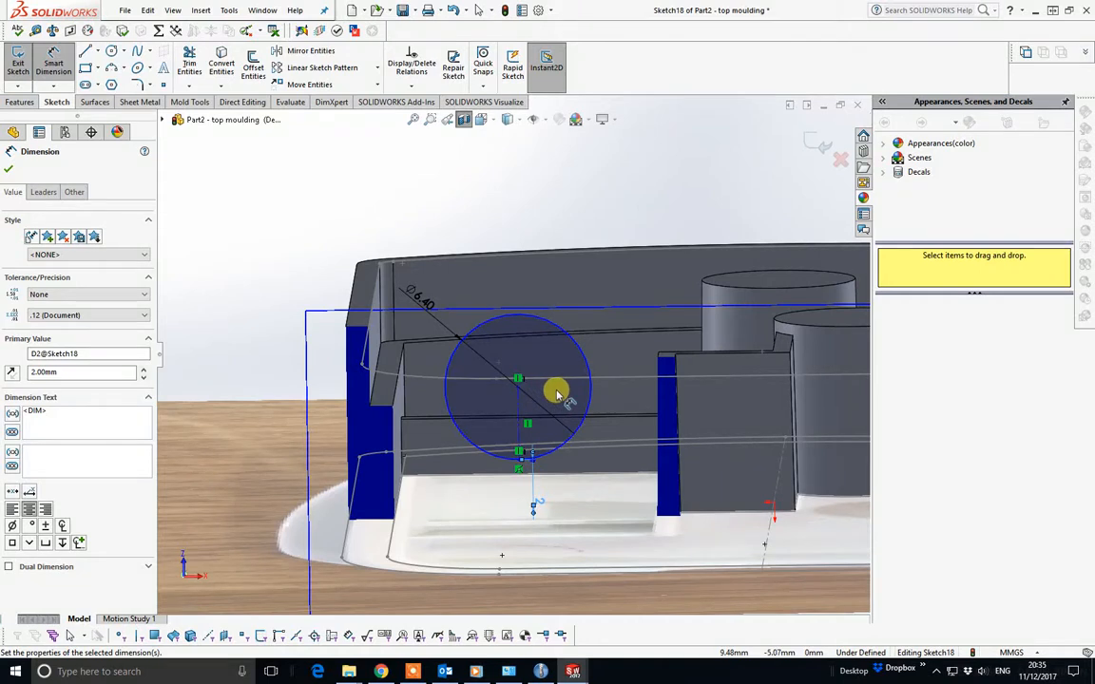
key("Escape")
left_click(518, 386)
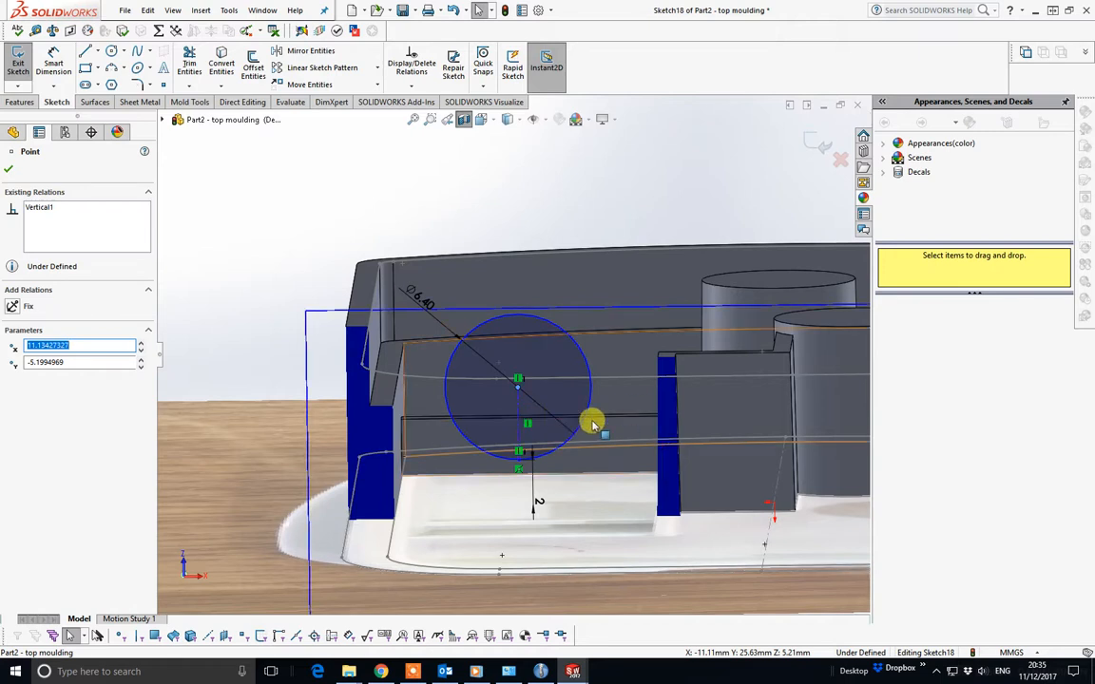
middle_click_drag(591, 425, 552, 427)
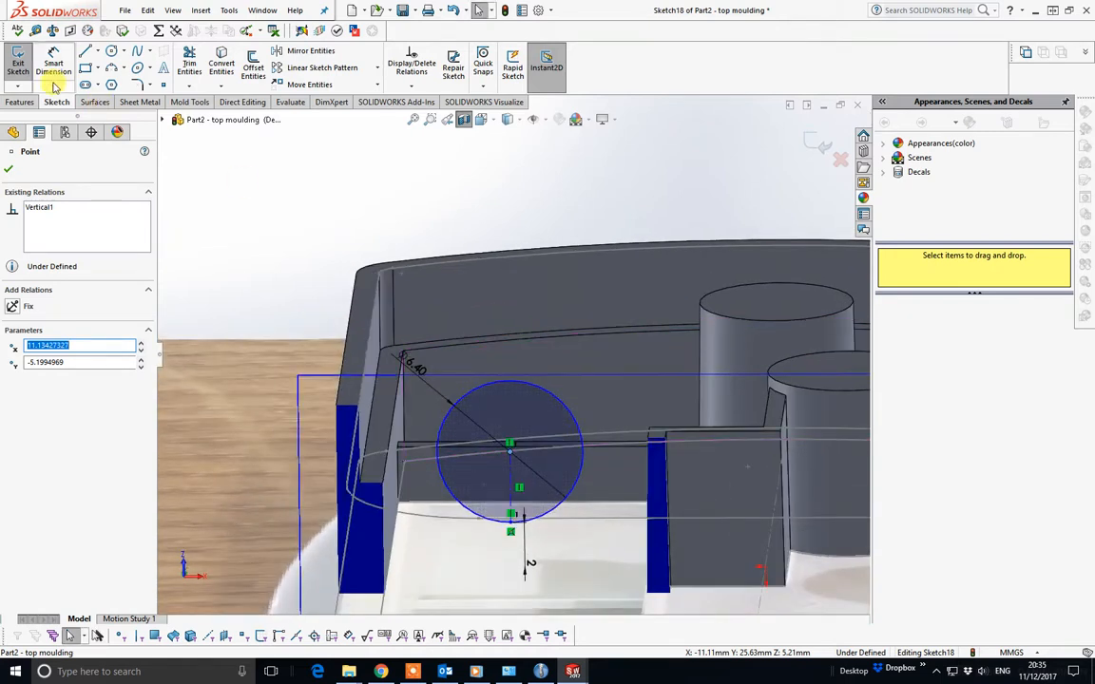
left_click(97, 51)
left_click(90, 82)
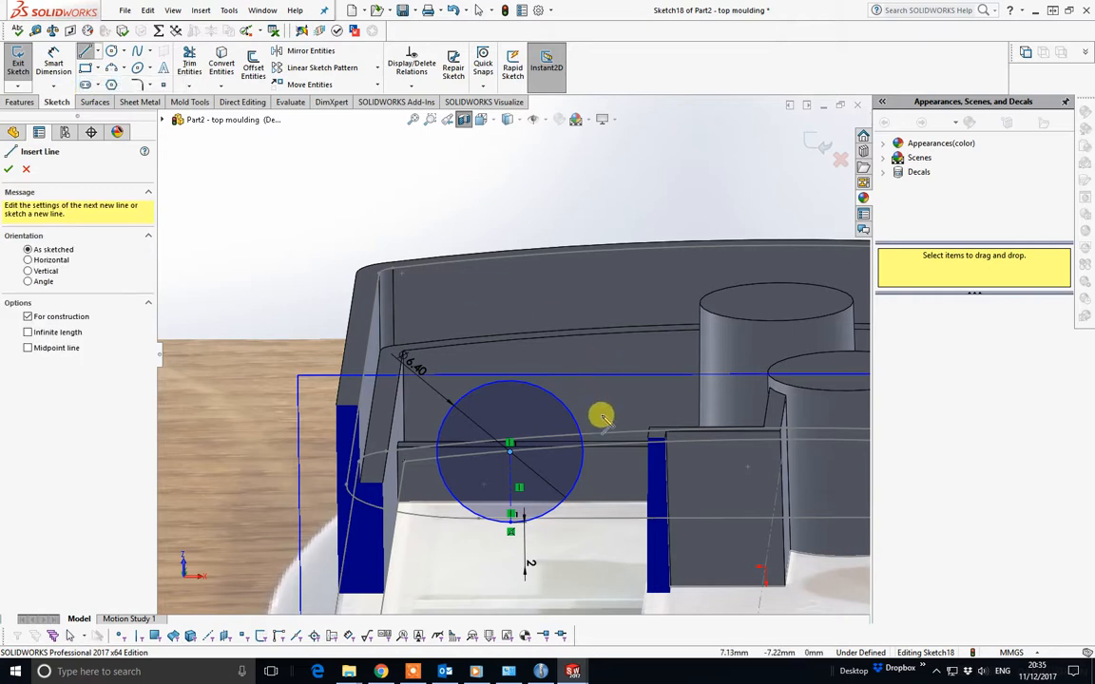
middle_click_drag(569, 432, 560, 496)
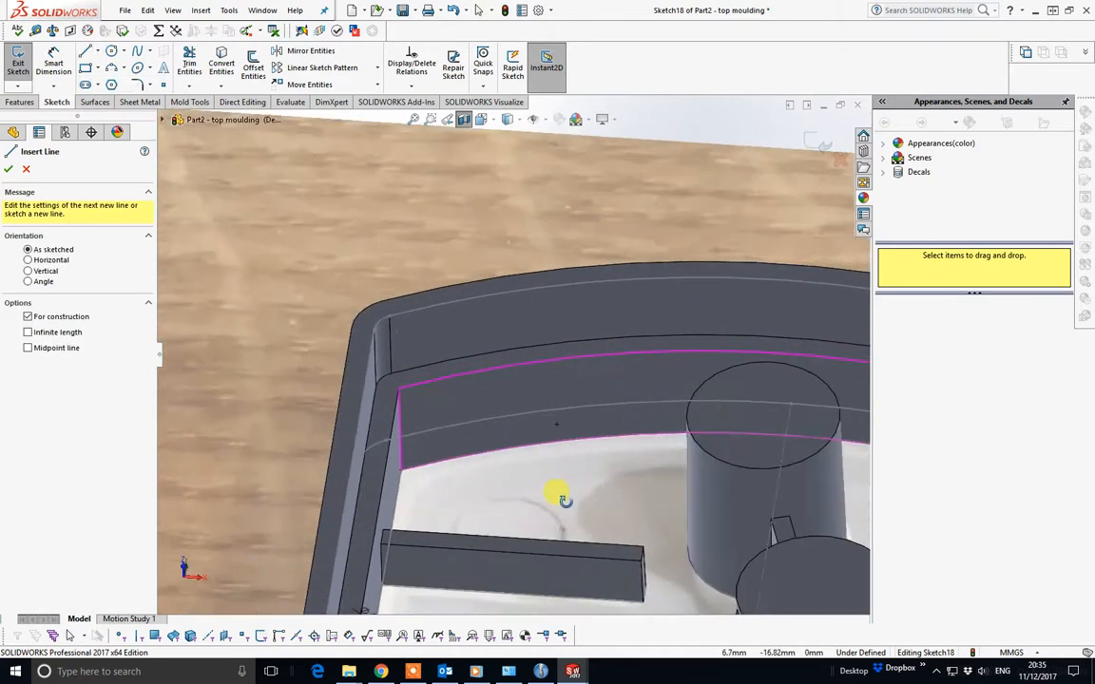
scroll(528, 494, "up", 7)
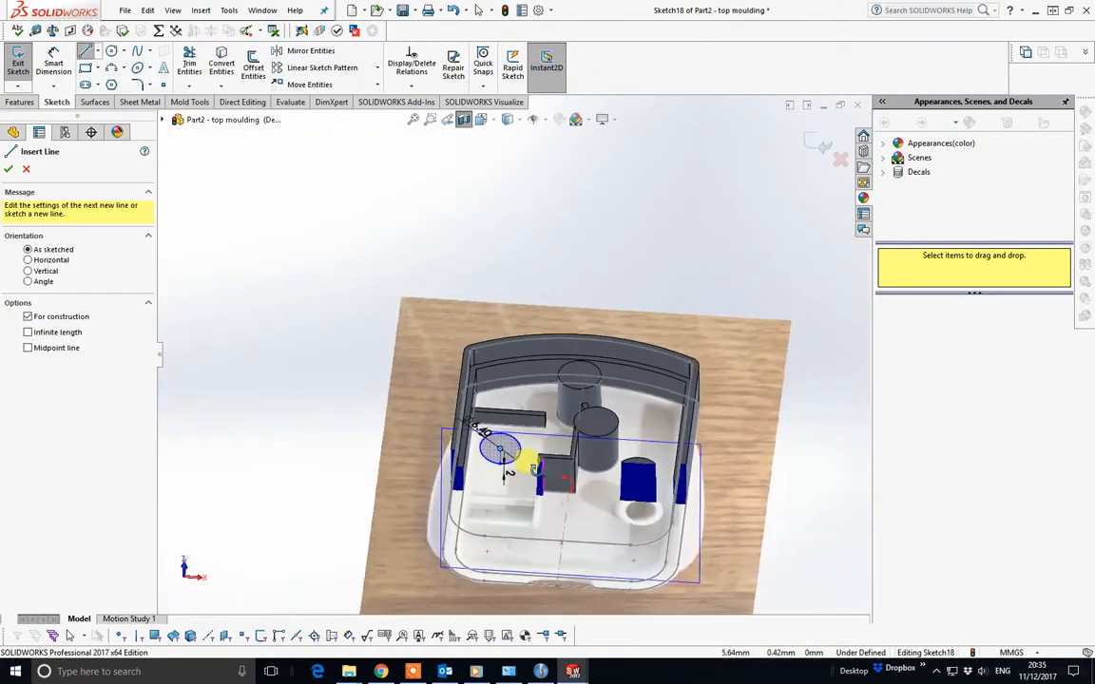
middle_click_drag(523, 459, 544, 412)
key("Escape")
Step: In the Bottom view, shift the circle sideways towards the inner rib, placing its centre about 10.8 mm from the origin horizontally
scroll(504, 442, "down", 6)
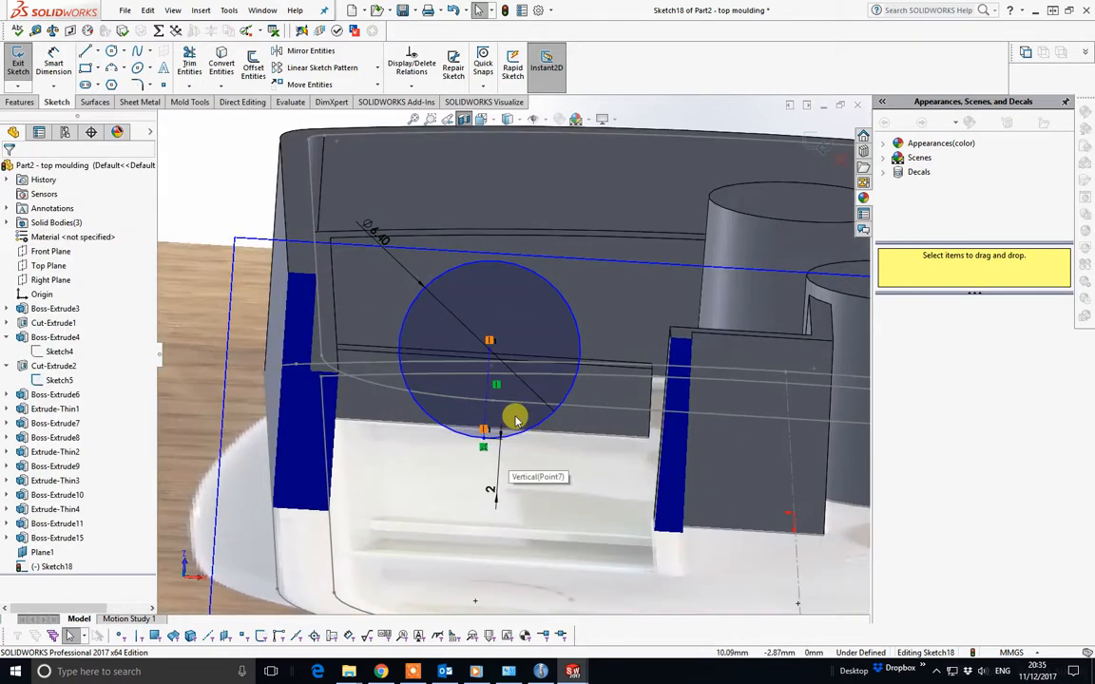
key("space")
left_click(421, 441)
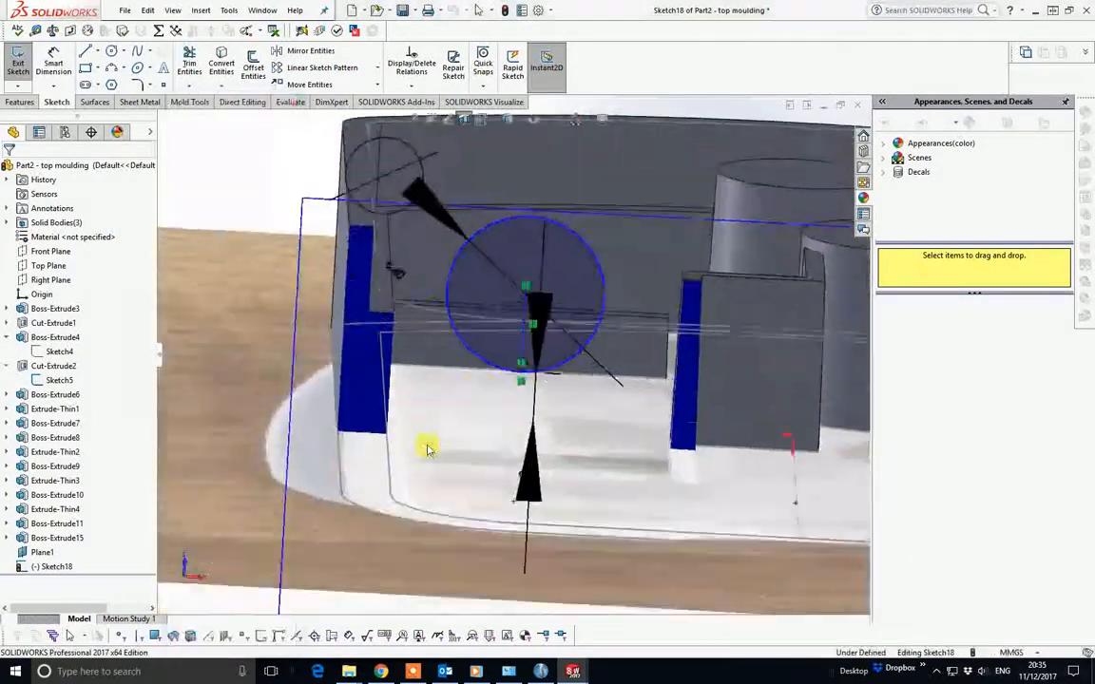
scroll(505, 384, "down", 10)
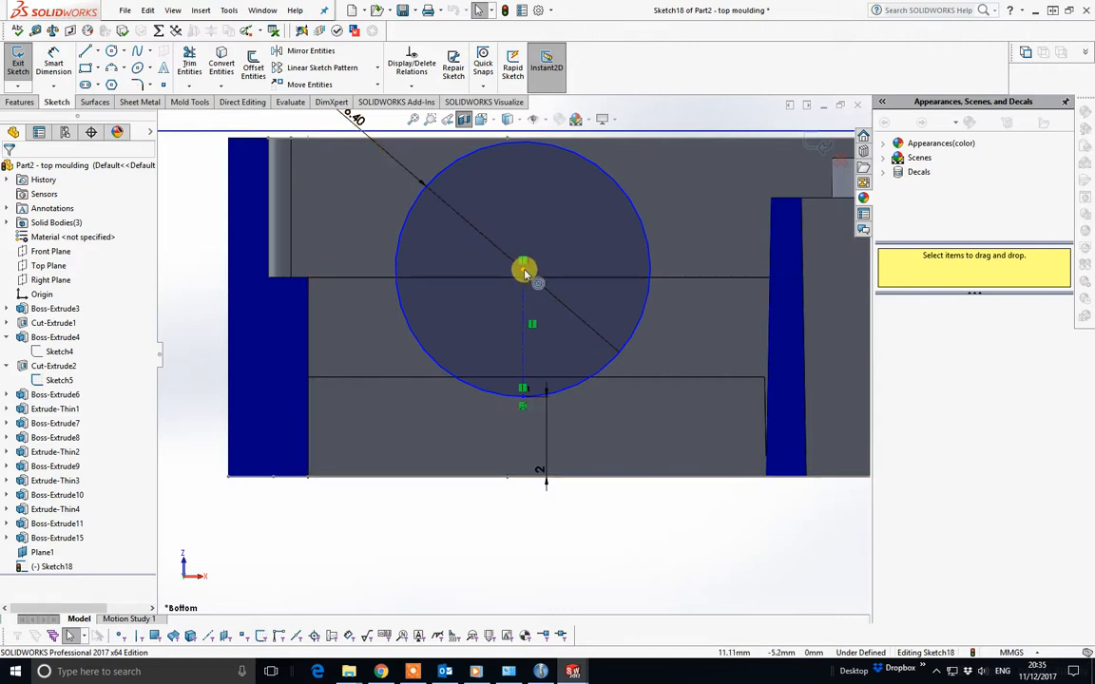
mouse_move(526, 273)
left_mouse_down()
mouse_move(565, 270)
mouse_move(535, 275)
left_mouse_up()
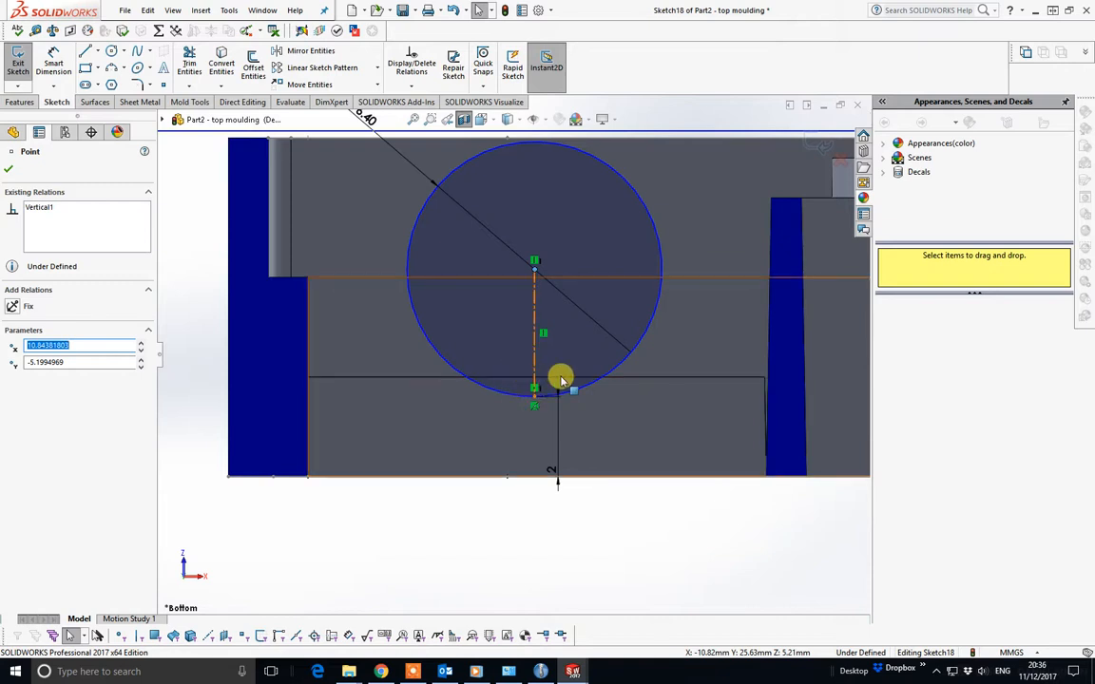
left_click(636, 383, "ctrl")
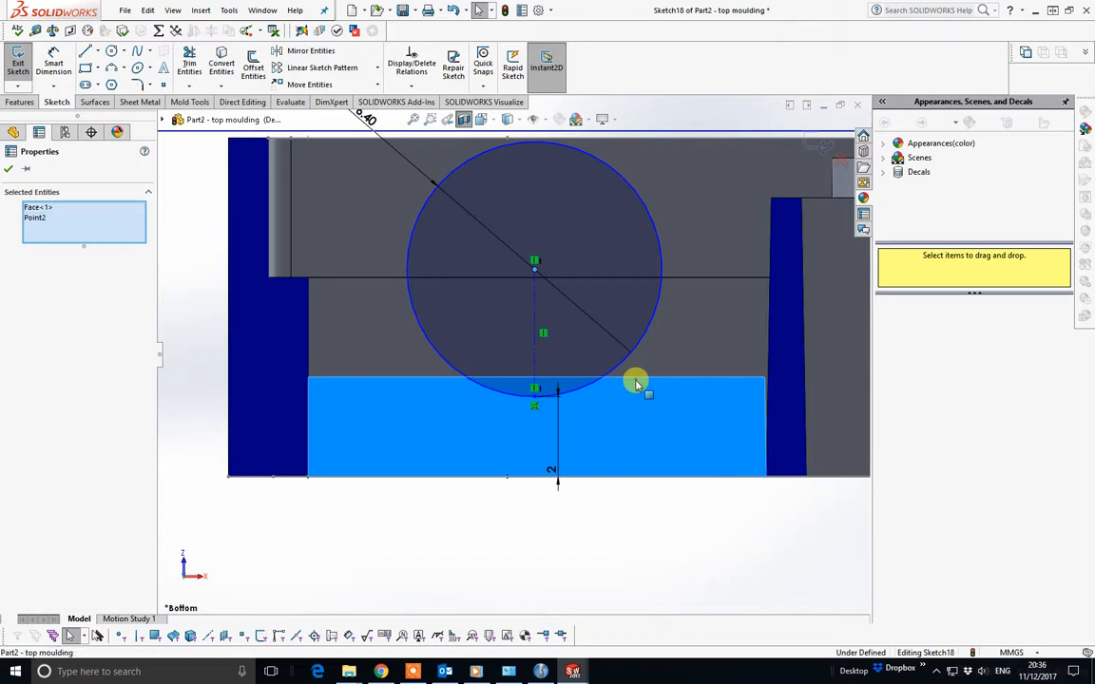
mouse_move(658, 361)
middle_mouse_down()
mouse_move(648, 362)
mouse_move(659, 373)
middle_mouse_up()
key("Escape")
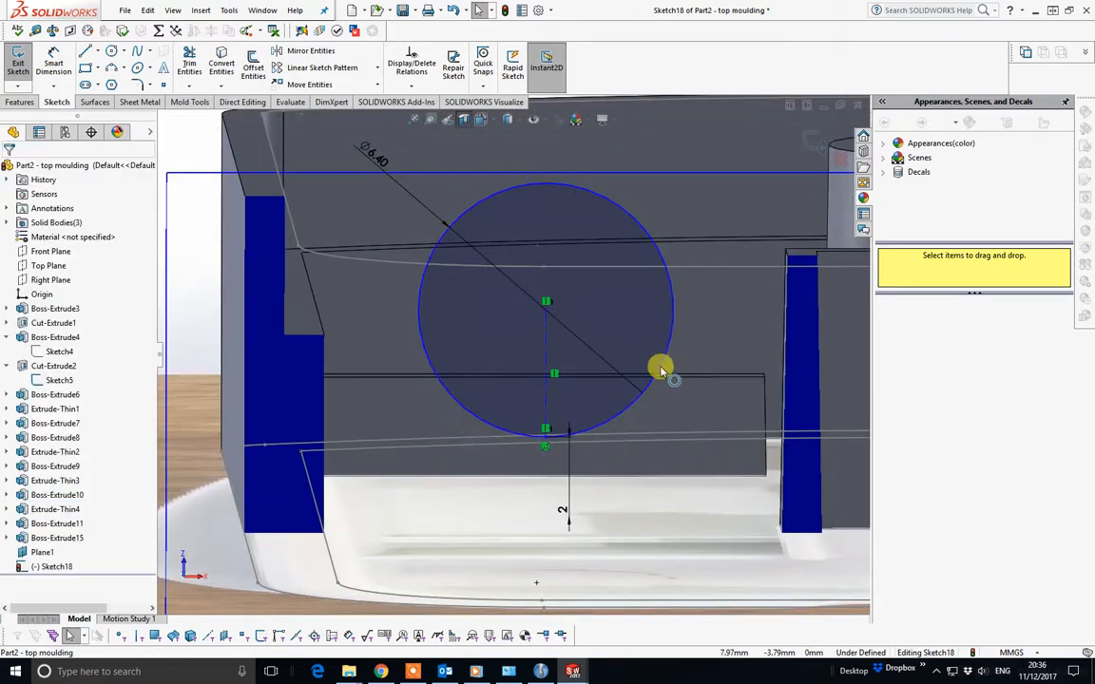
left_click(546, 308)
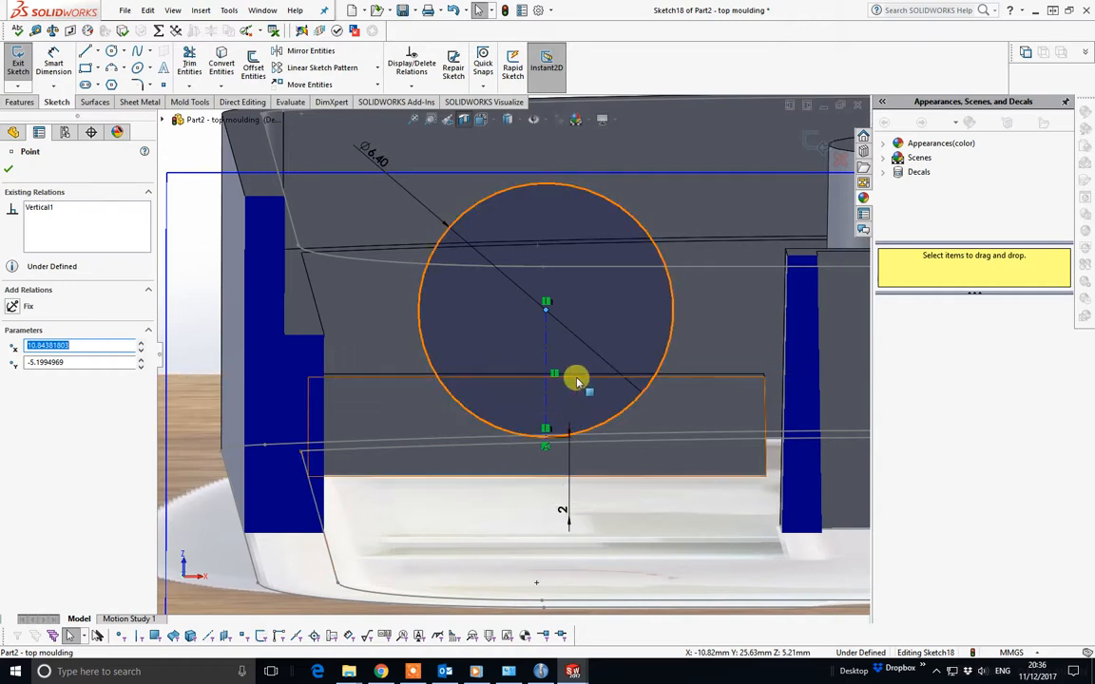
Step: Draw a horizontal centreline about 10.1 mm long across the low rib's face, from near the outer wall to near the inner rib
middle_click_drag(574, 378, 555, 345)
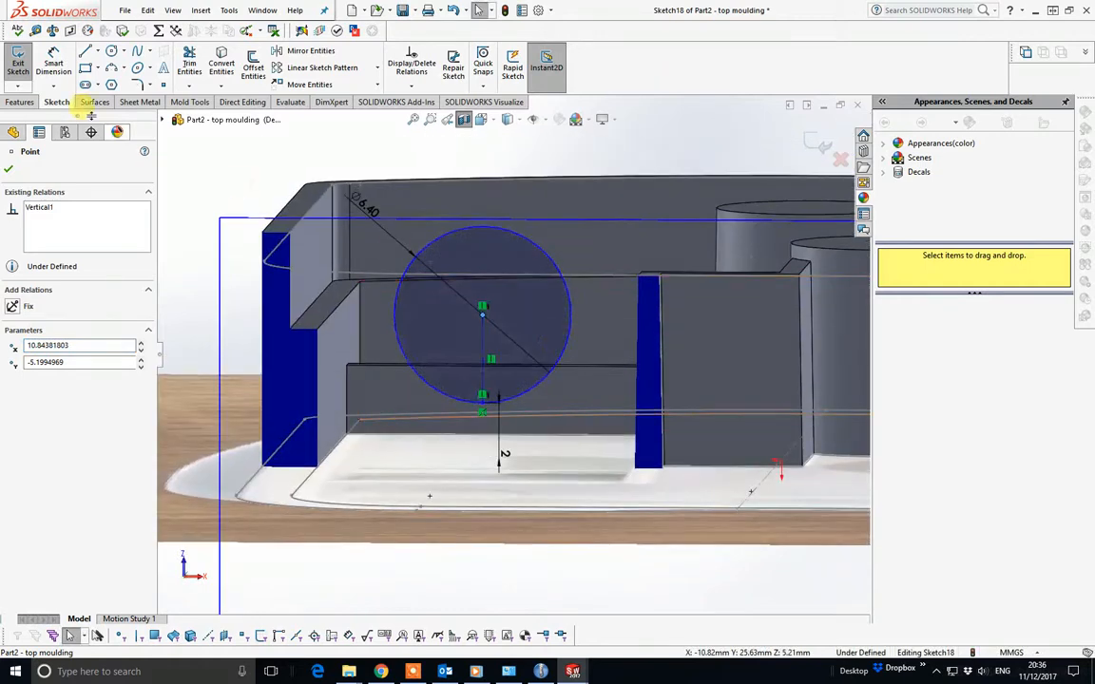
left_click(98, 54)
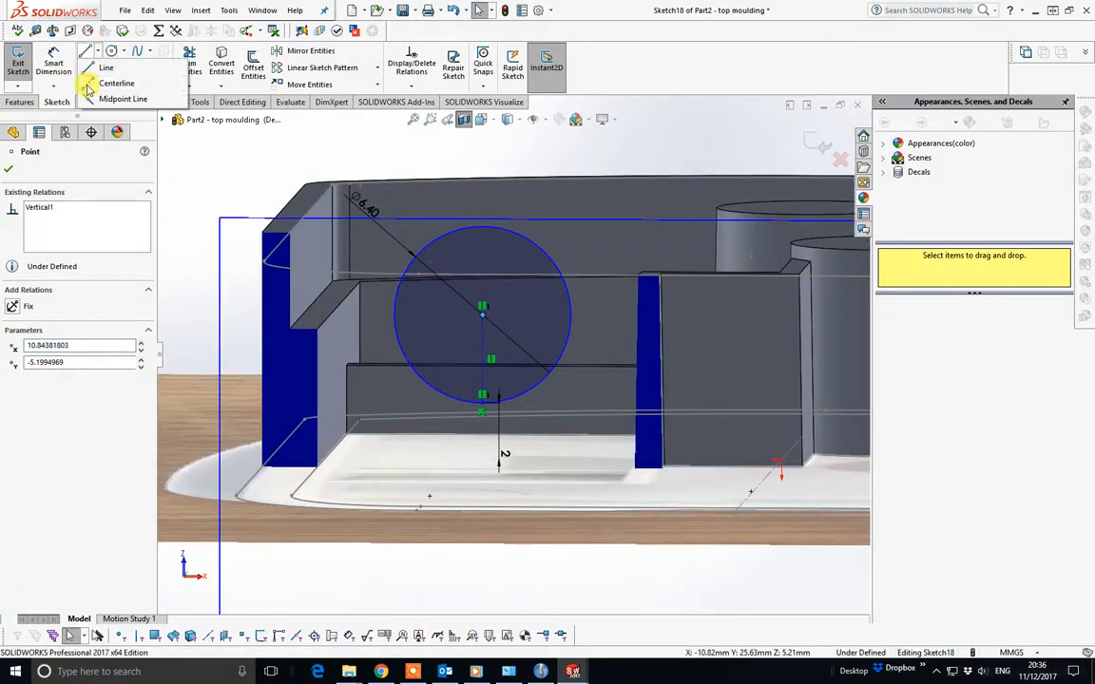
left_click(87, 81)
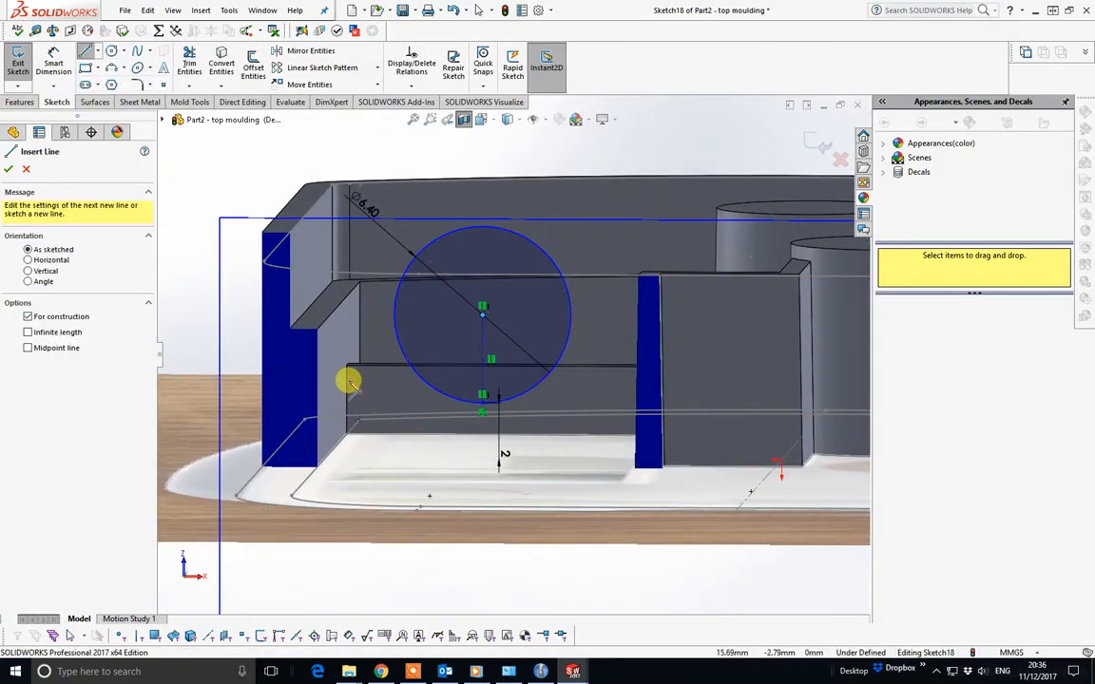
left_click(349, 382)
left_click(628, 385)
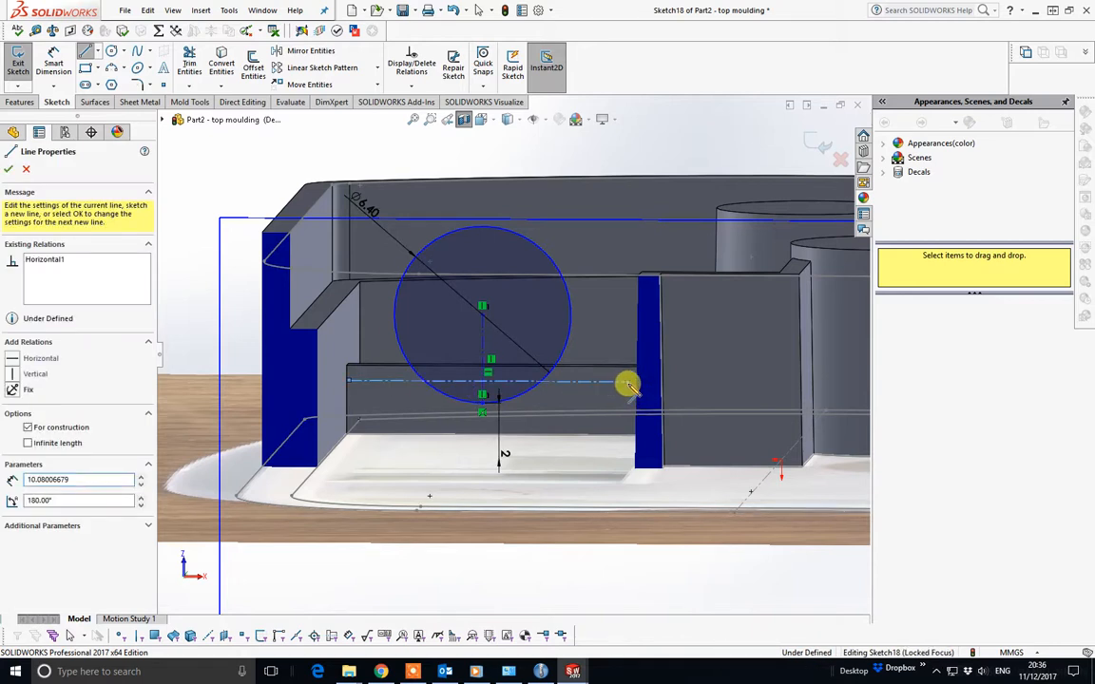
right_click(628, 385)
left_click(670, 394)
scroll(344, 352, "down", 5)
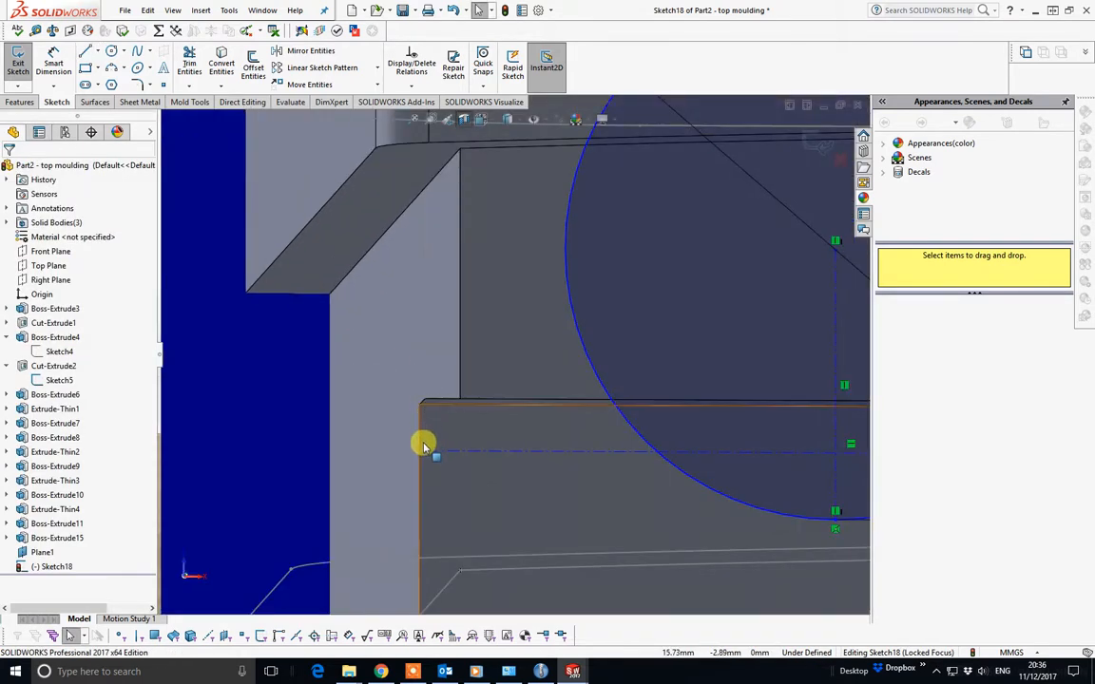
Step: Move the horizontal centreline's outer endpoint outward past the low rib's edge, about 16 mm horizontally from the origin, and turn off the section view
left_click(425, 444)
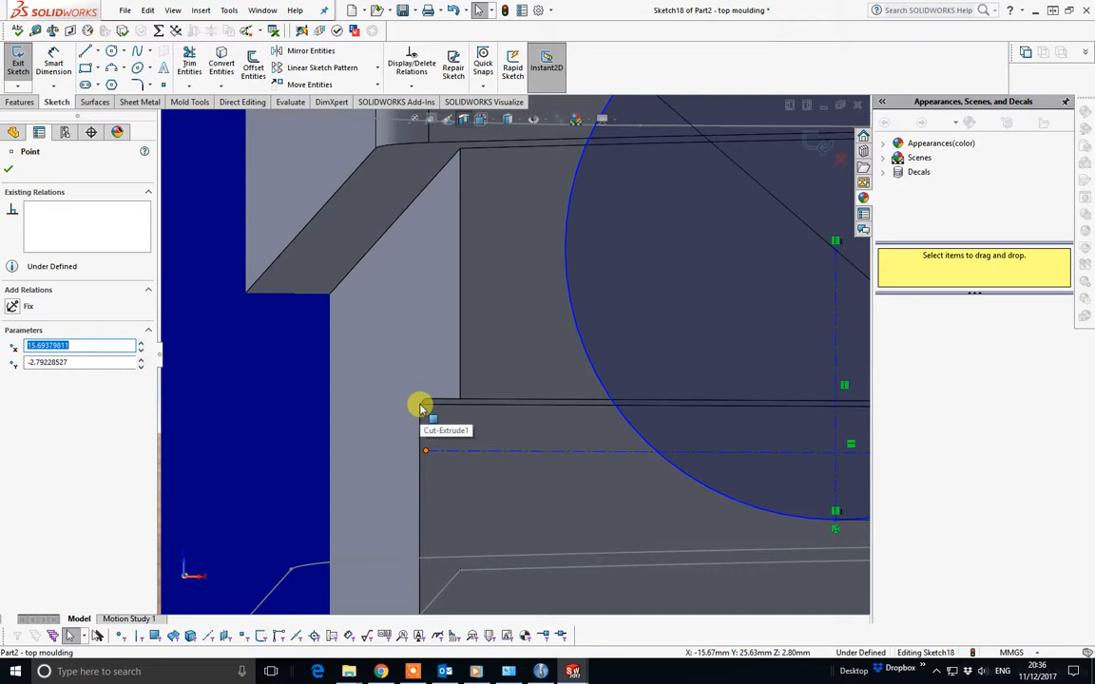
left_click(421, 407)
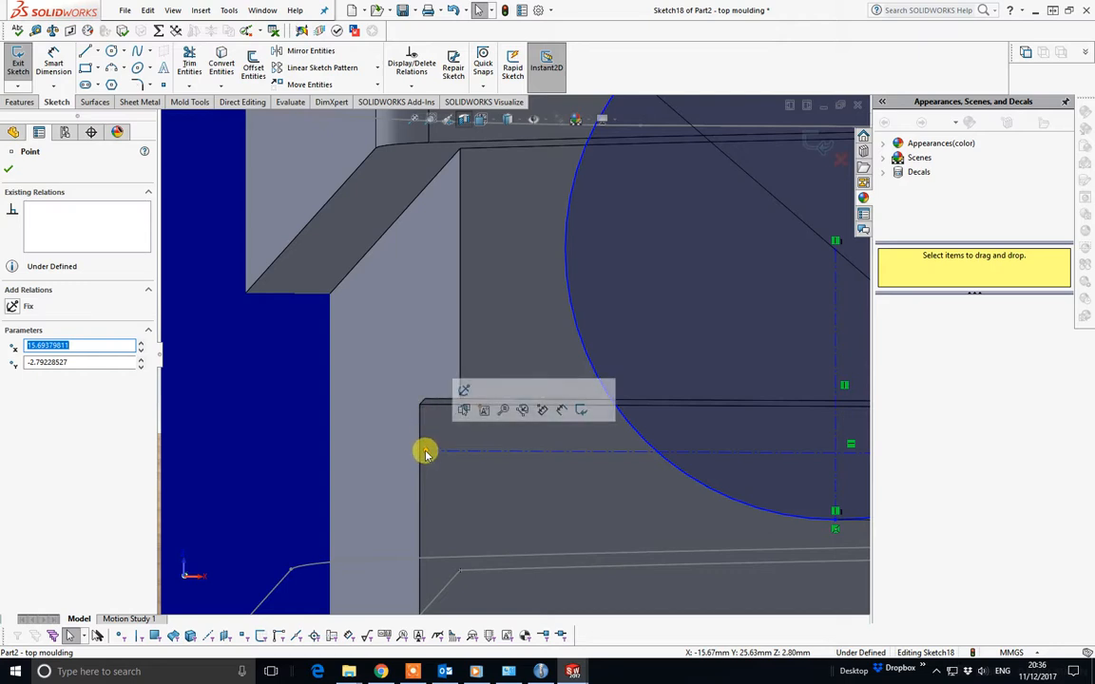
mouse_move(424, 453)
left_mouse_down()
mouse_move(411, 421)
mouse_move(420, 452)
mouse_move(423, 407)
mouse_move(398, 429)
left_mouse_up()
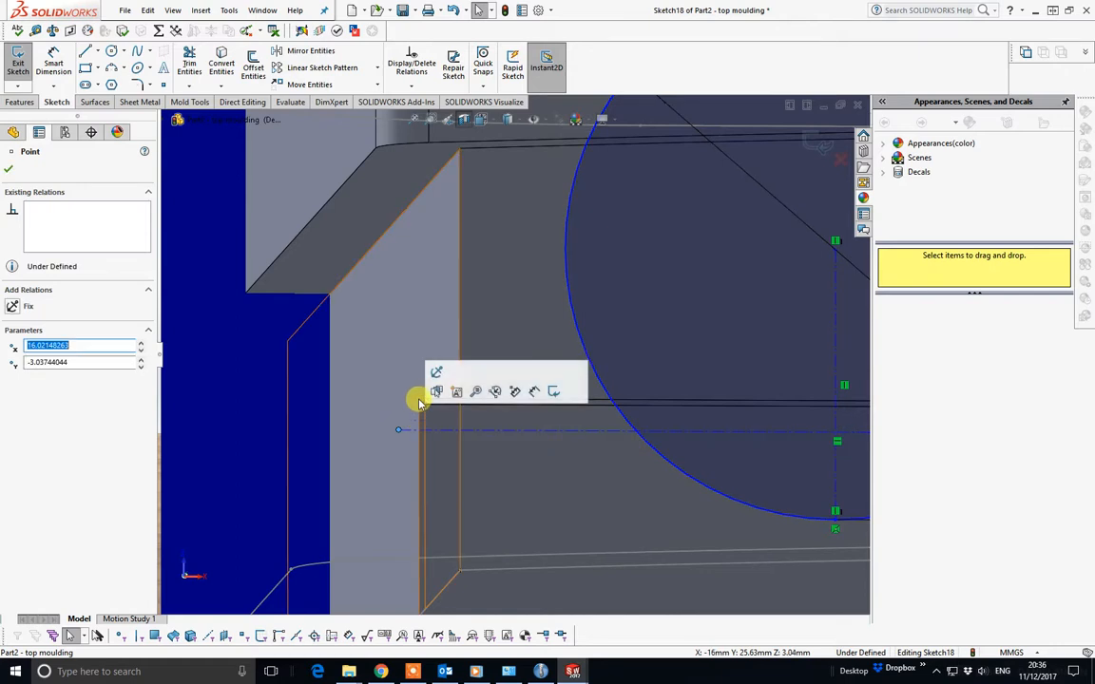
scroll(421, 403, "down", 3)
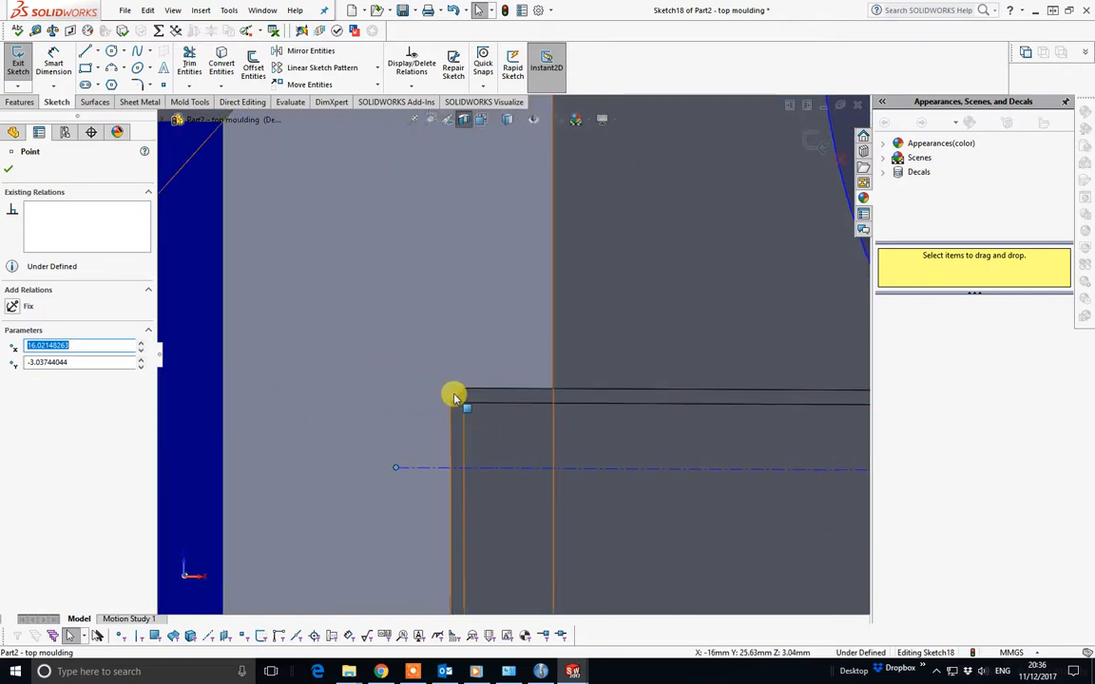
scroll(455, 391, "up", 3)
left_click(463, 125)
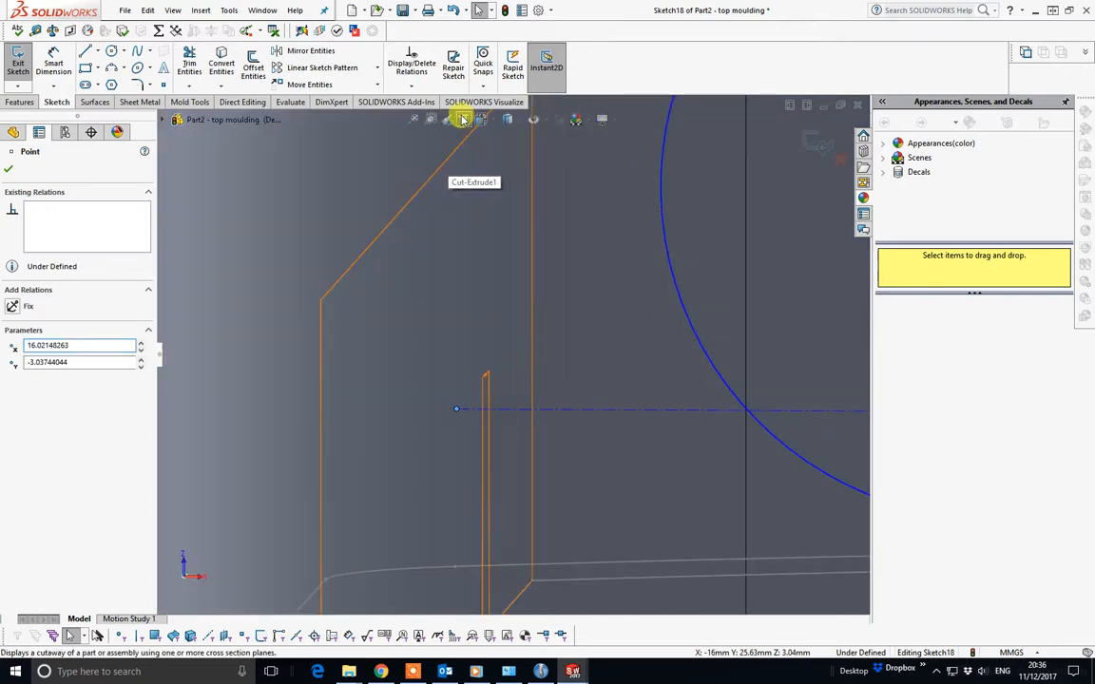
Step: Add a vertical relation between the horizontal centreline's outer endpoint and the far cross rib's top corner beside the outer wall
scroll(517, 383, "up", 6)
middle_click_drag(517, 383, 513, 440)
scroll(512, 360, "up", 4)
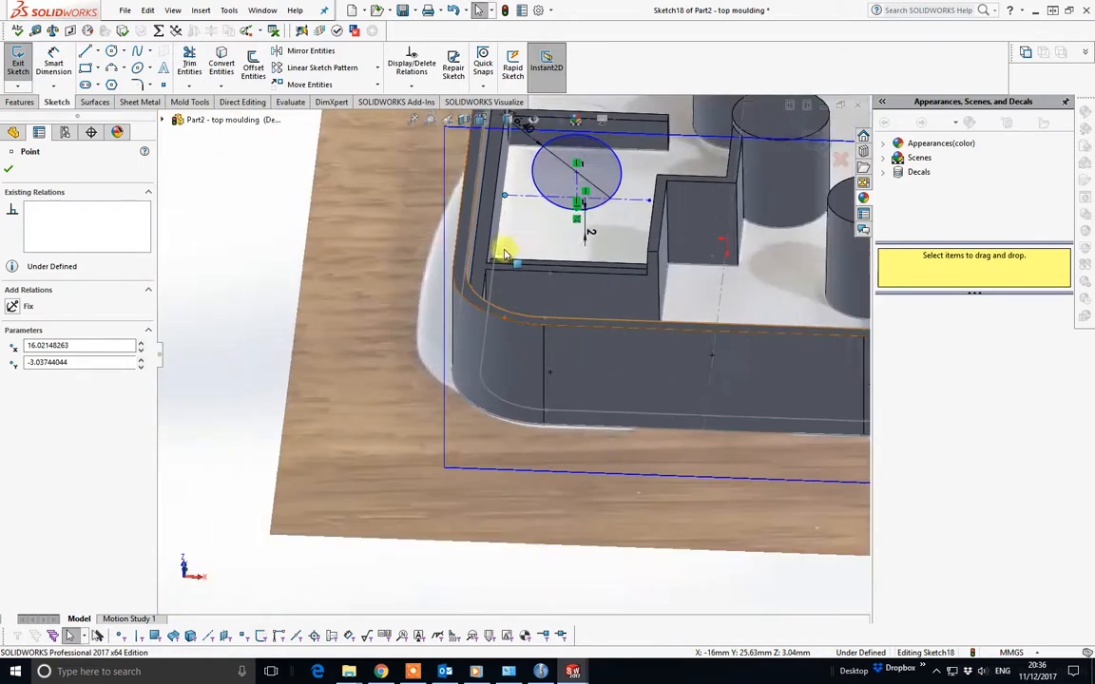
scroll(519, 198, "down", 4)
scroll(517, 197, "up", 2)
scroll(519, 197, "down", 4)
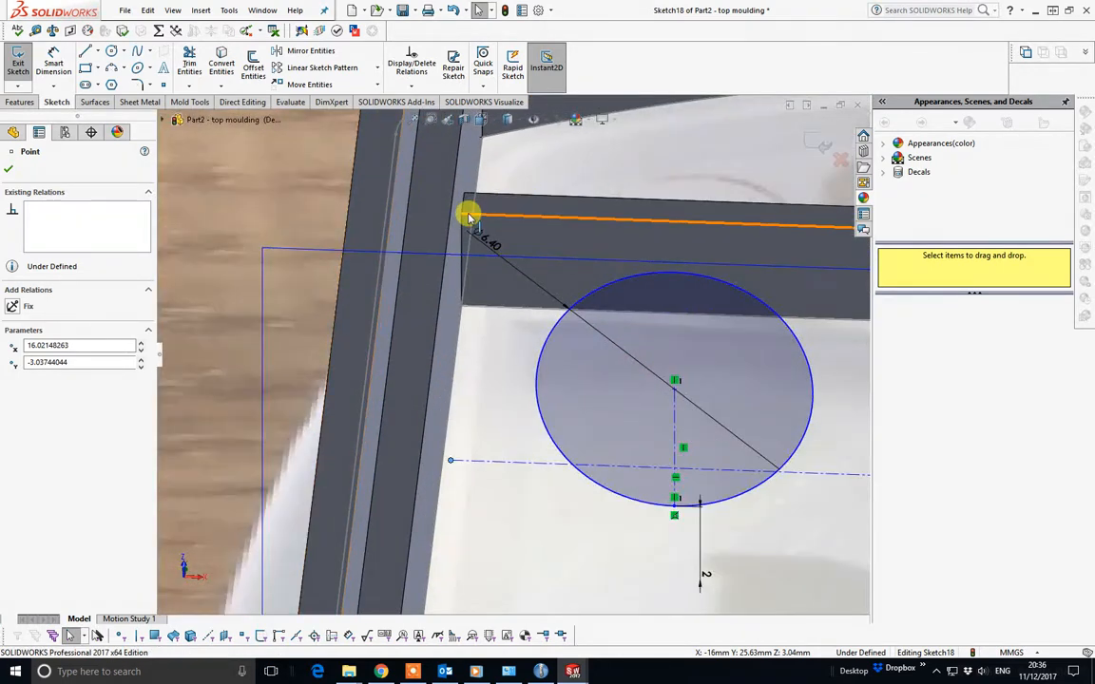
key("Escape")
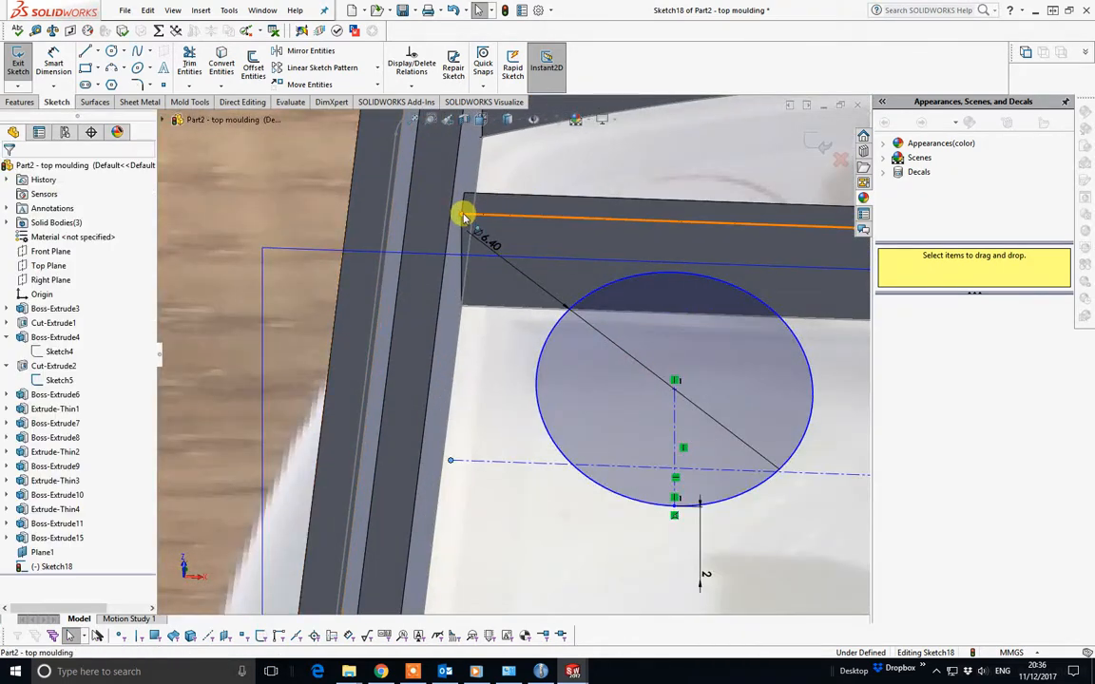
left_click(450, 465)
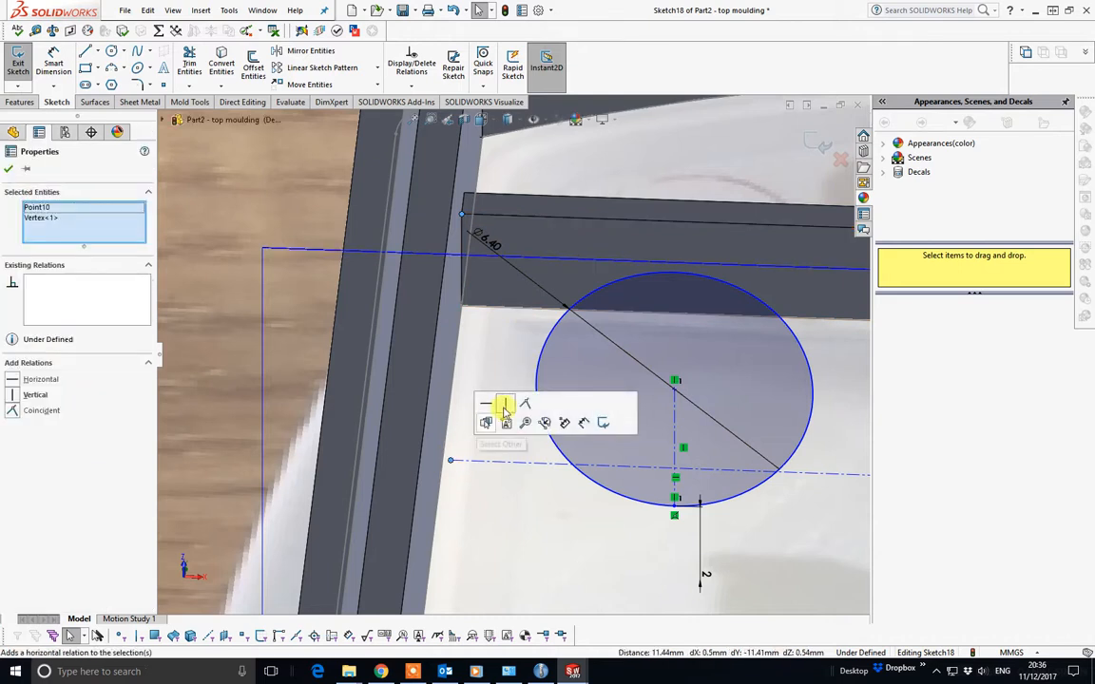
scroll(702, 395, "up", 3)
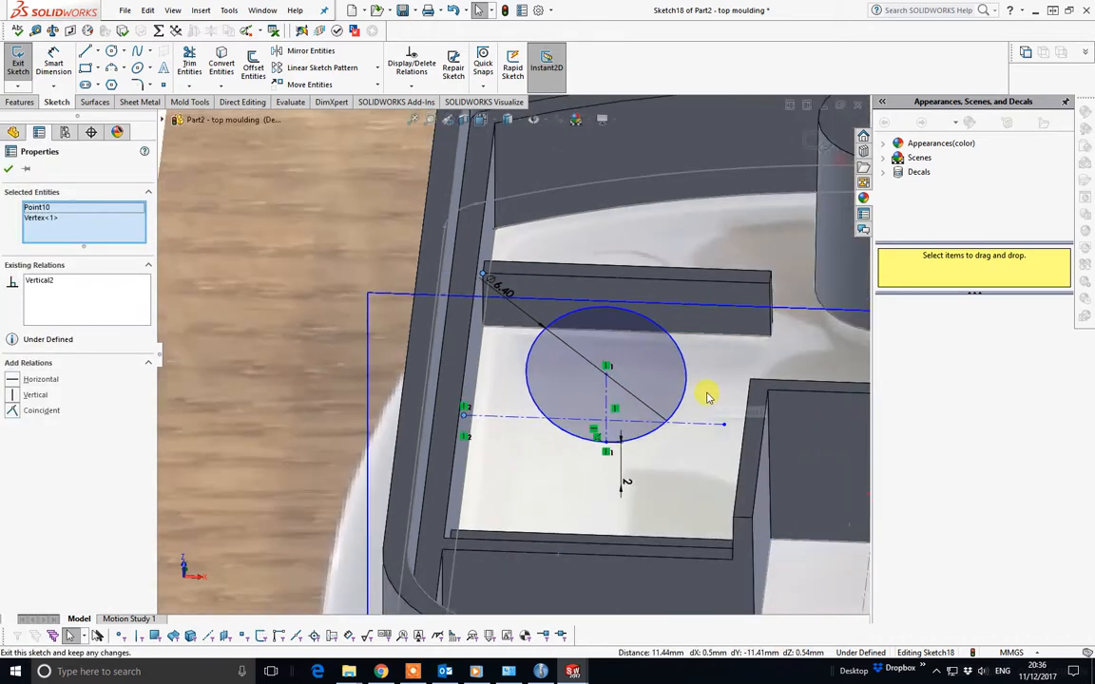
Step: Make the circle's vertical centreline coincident with the midpoint of the far cross rib's top edge
scroll(744, 398, "down", 3)
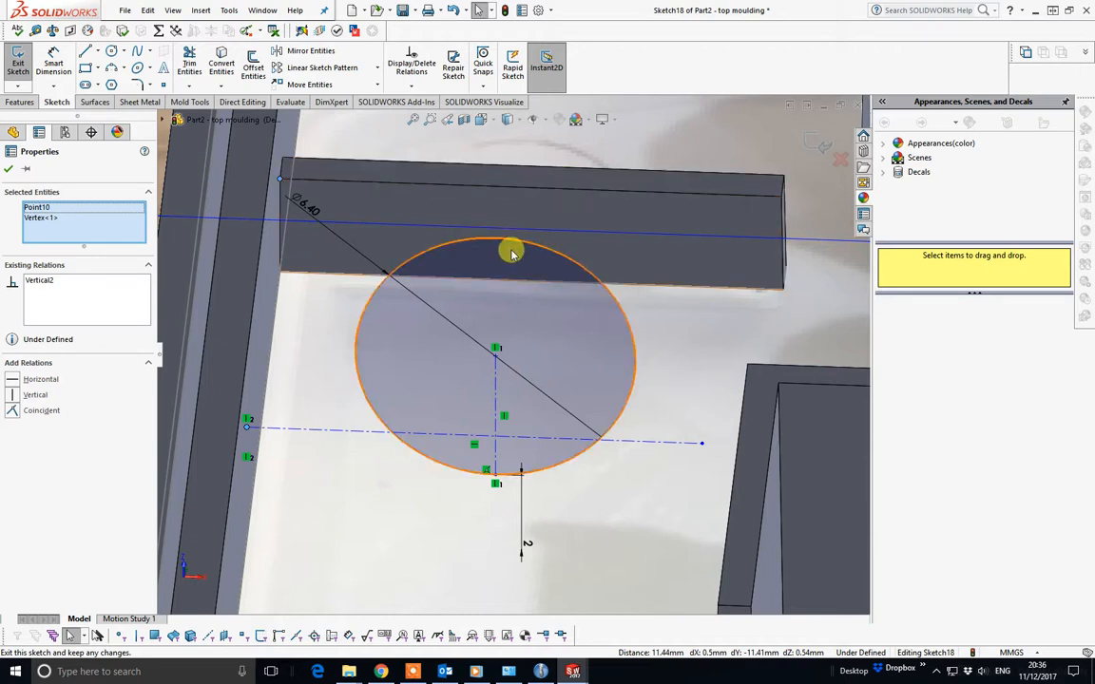
key("Escape")
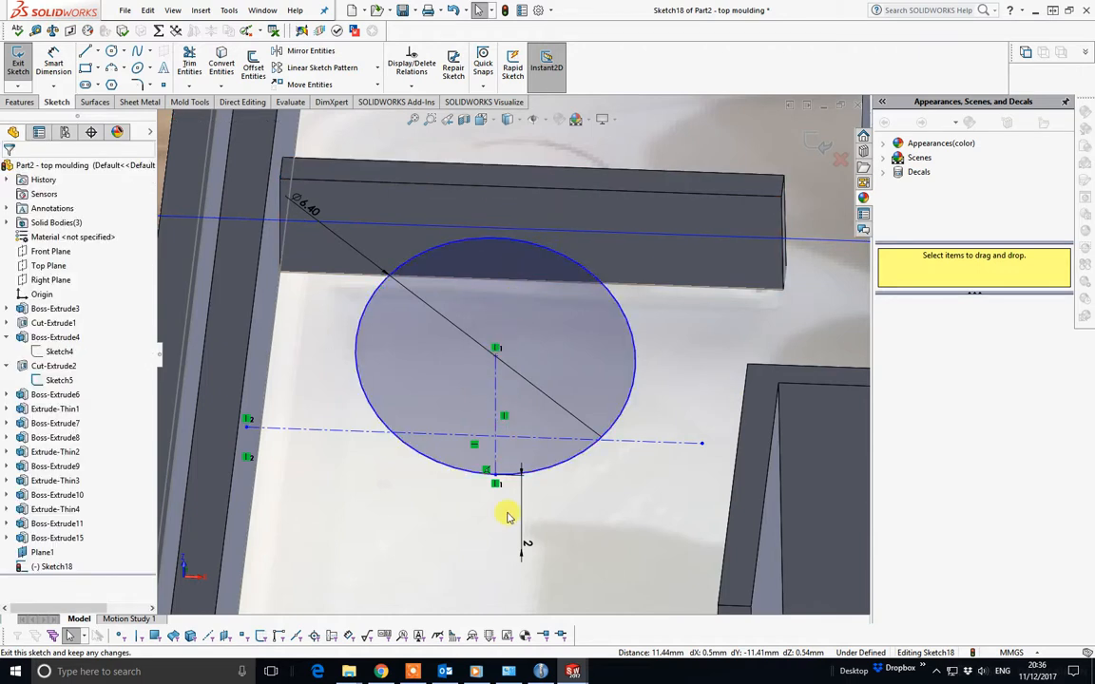
left_click(497, 460)
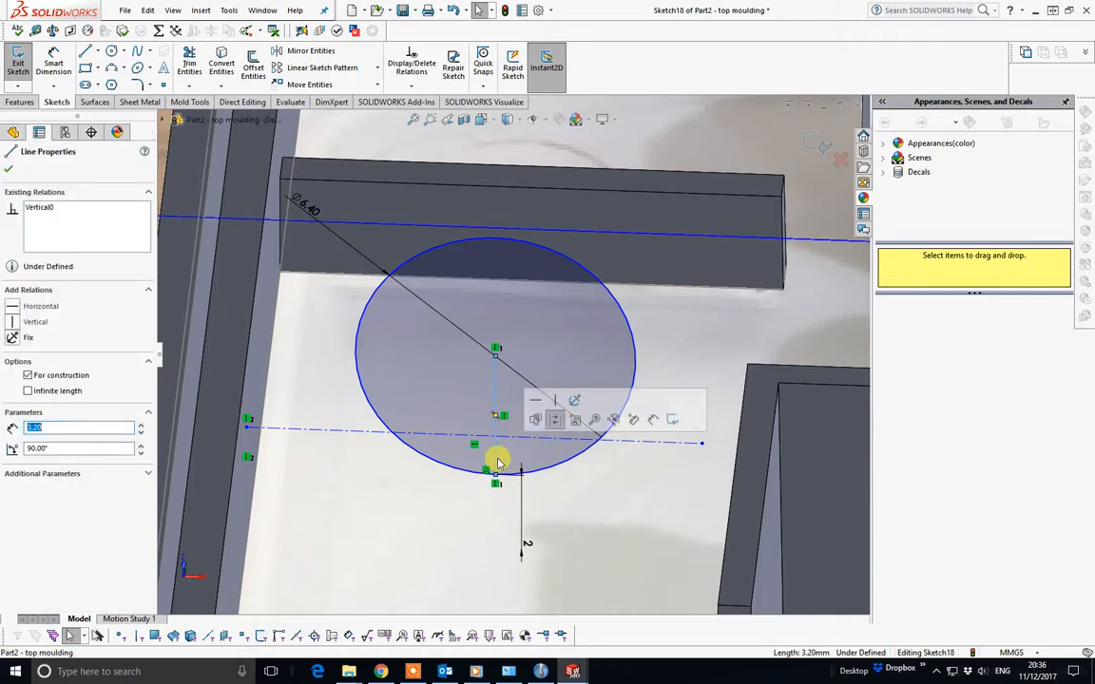
left_click(532, 193, "ctrl")
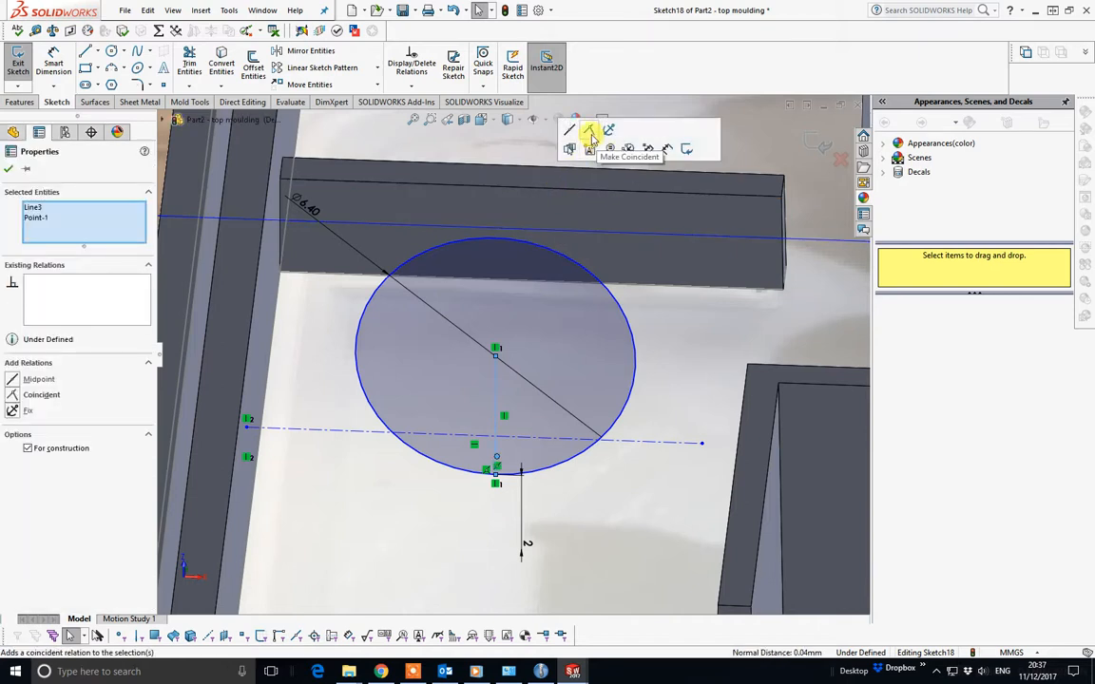
left_click(590, 133)
Step: Cut-extrude the circle through both cross ribs, with blind depths of 13.5 mm in the first direction and 10 mm in the second
scroll(589, 410, "up", 5)
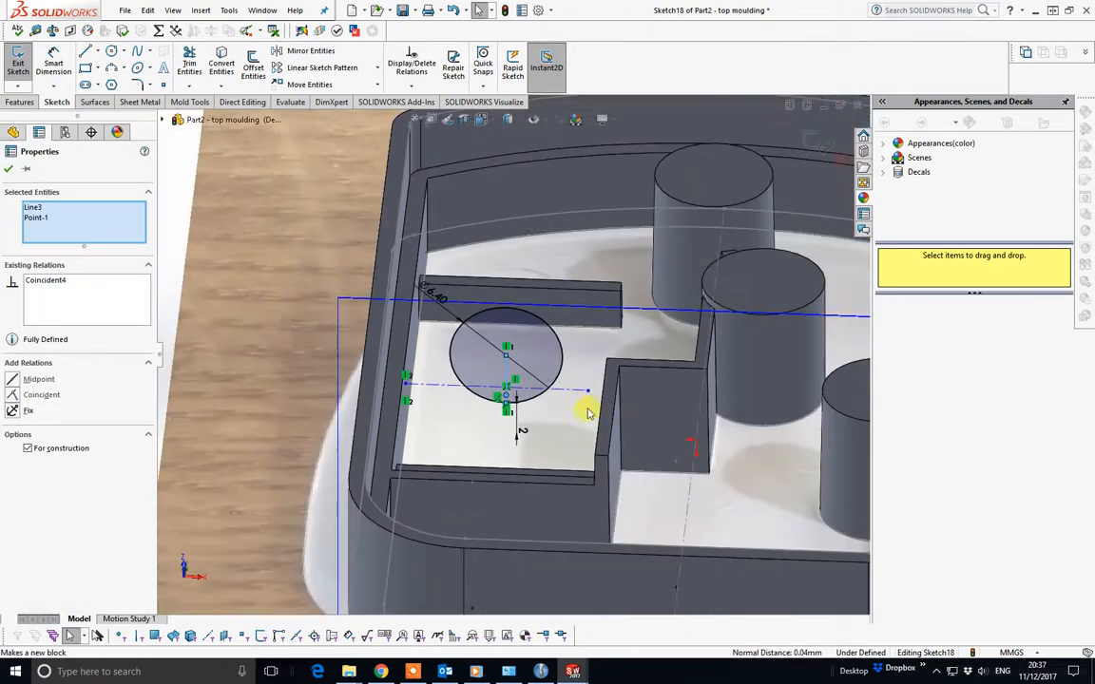
middle_click_drag(589, 410, 237, 187)
left_click(23, 102)
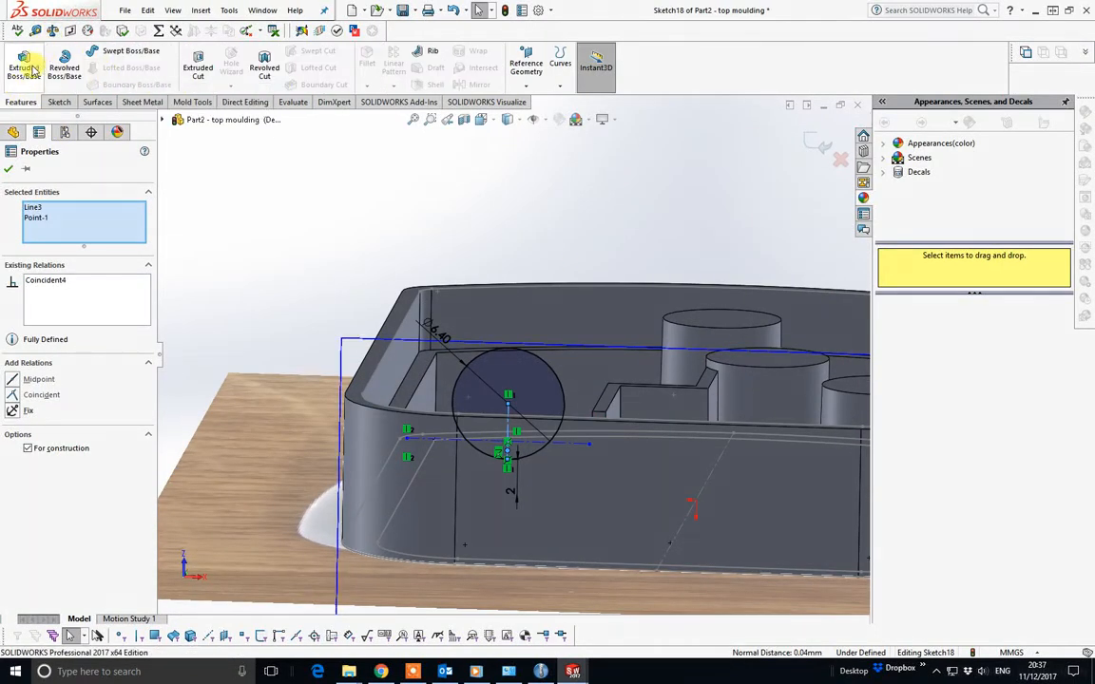
left_click(198, 65)
middle_click_drag(513, 282, 273, 465)
left_click_drag(256, 454, 395, 369)
middle_click_drag(395, 369, 344, 415)
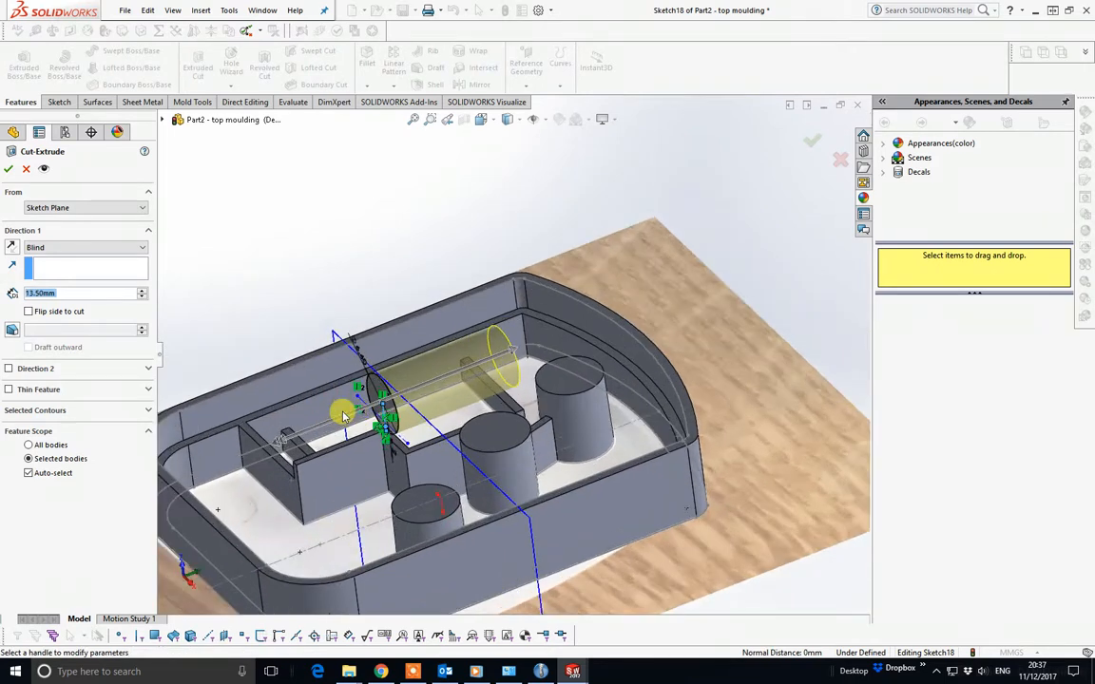
left_click(8, 369)
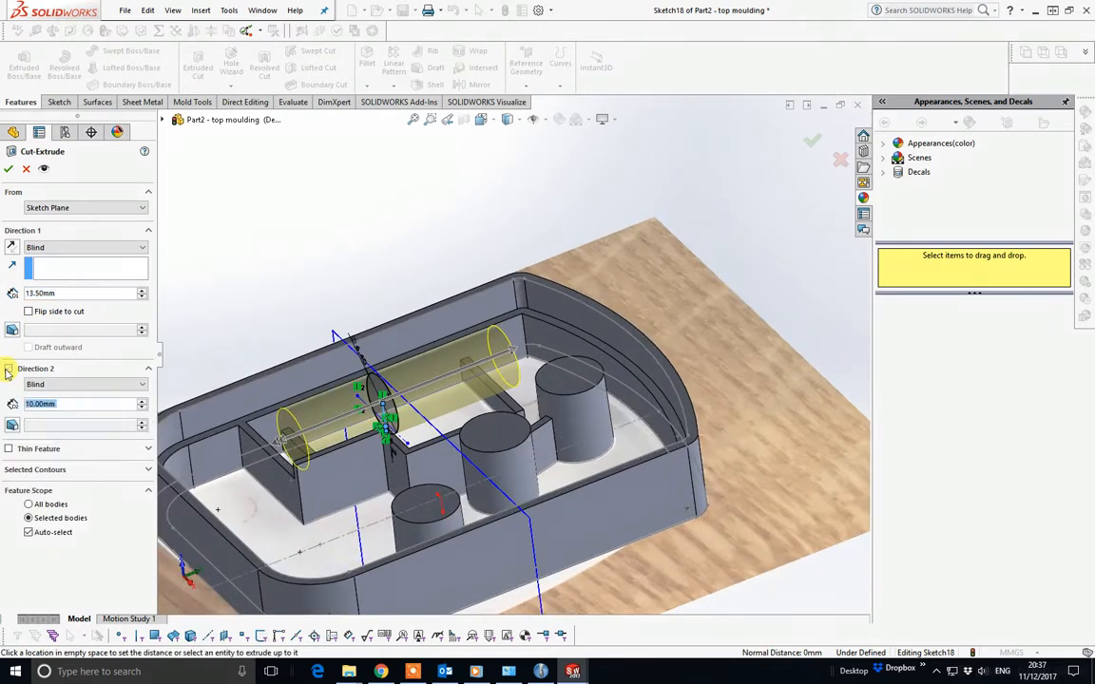
middle_click_drag(361, 404, 362, 491)
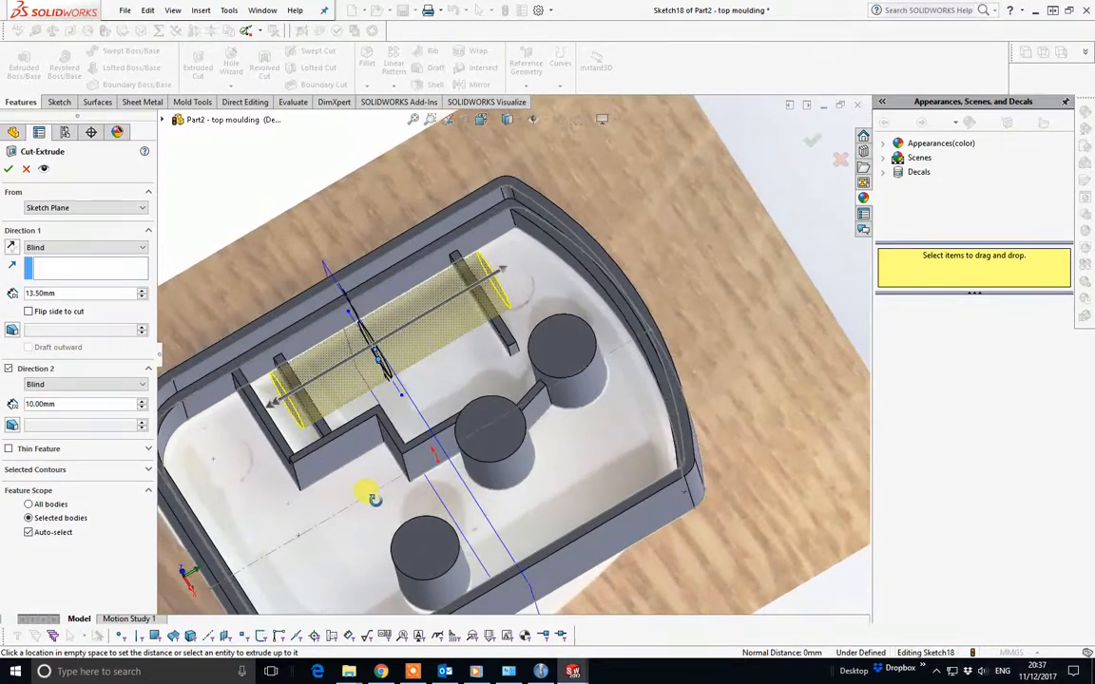
left_click(9, 169)
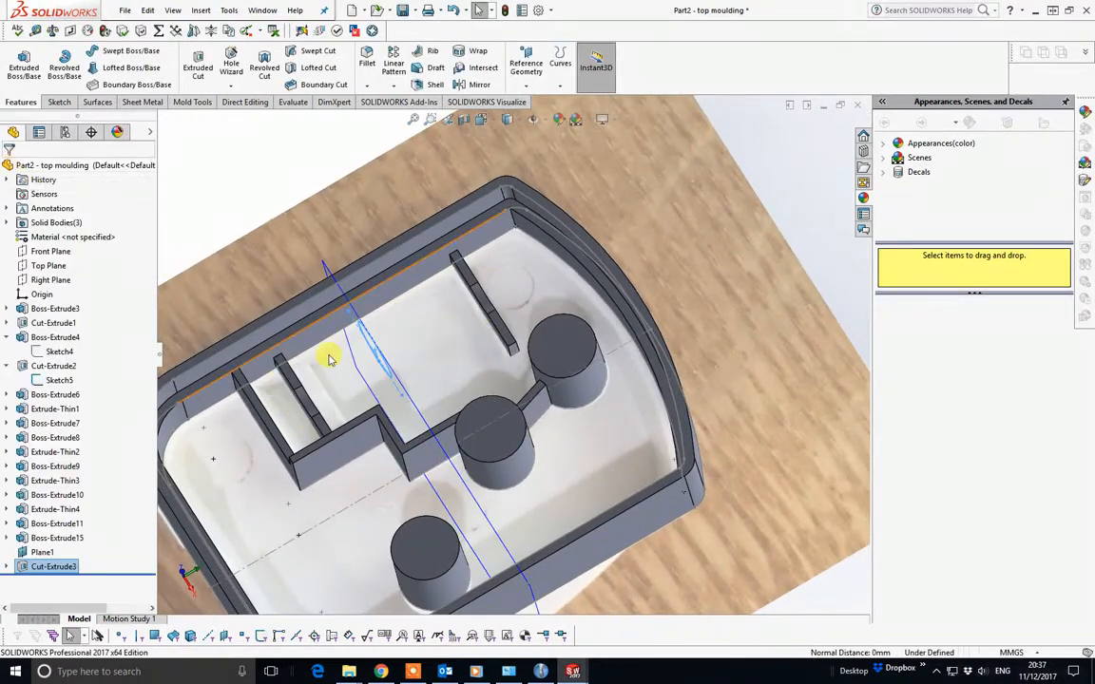
scroll(506, 329, "up", 2)
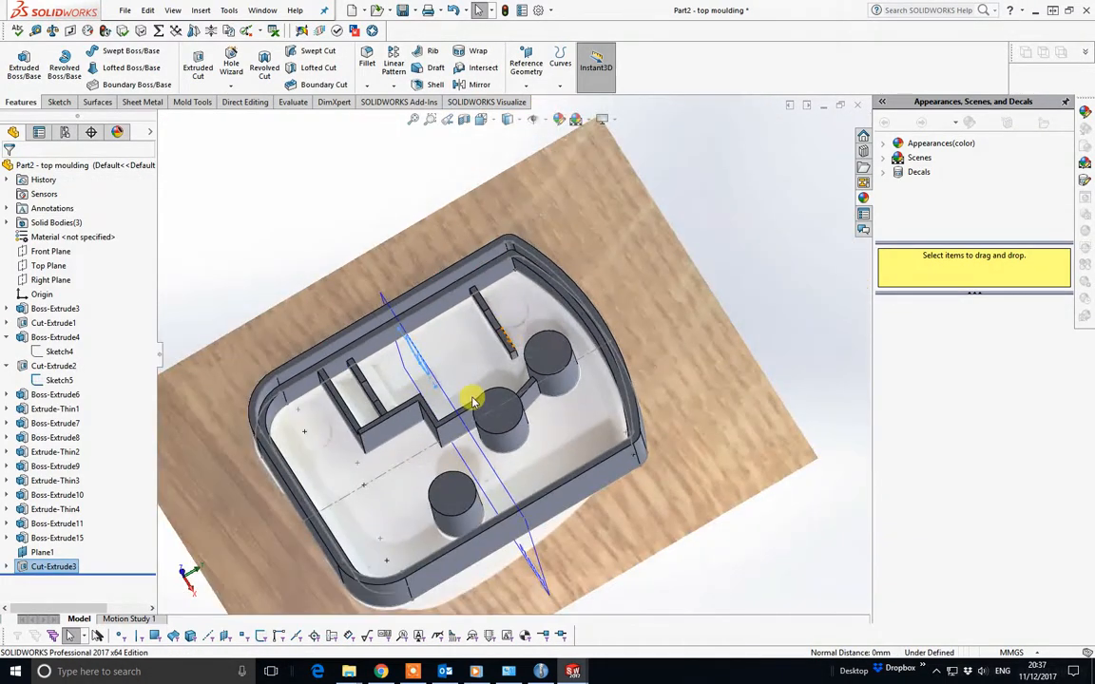
middle_click_drag(473, 400, 496, 452)
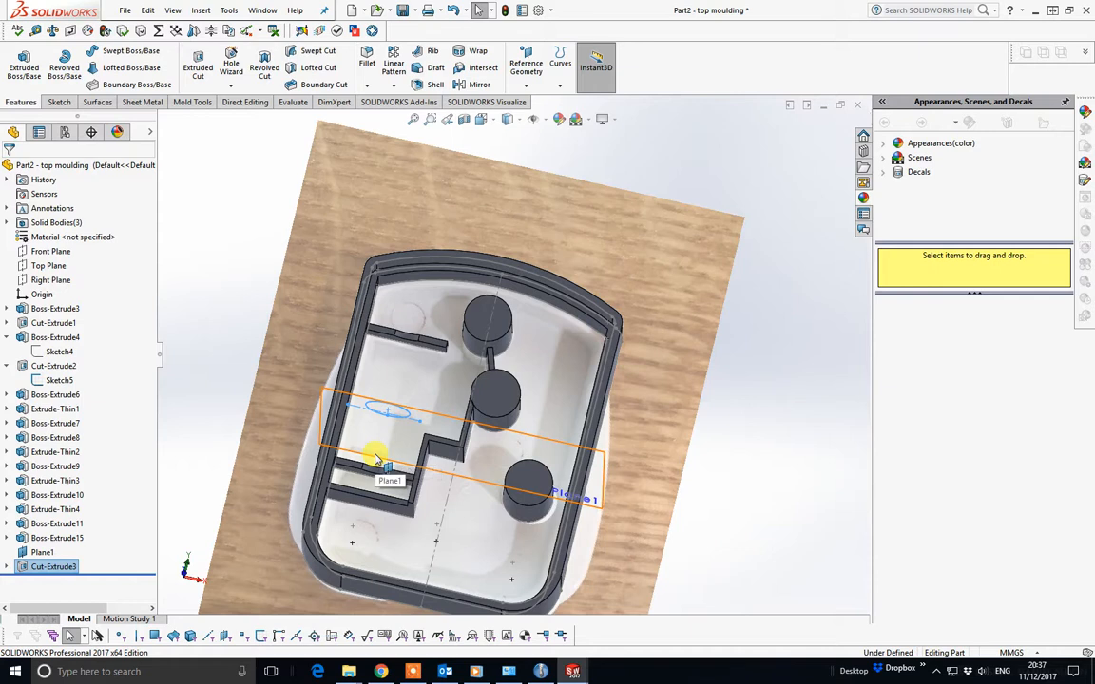
mouse_move(390, 459)
middle_mouse_down()
mouse_move(408, 524)
mouse_move(390, 482)
mouse_move(435, 479)
mouse_move(399, 452)
middle_mouse_up()
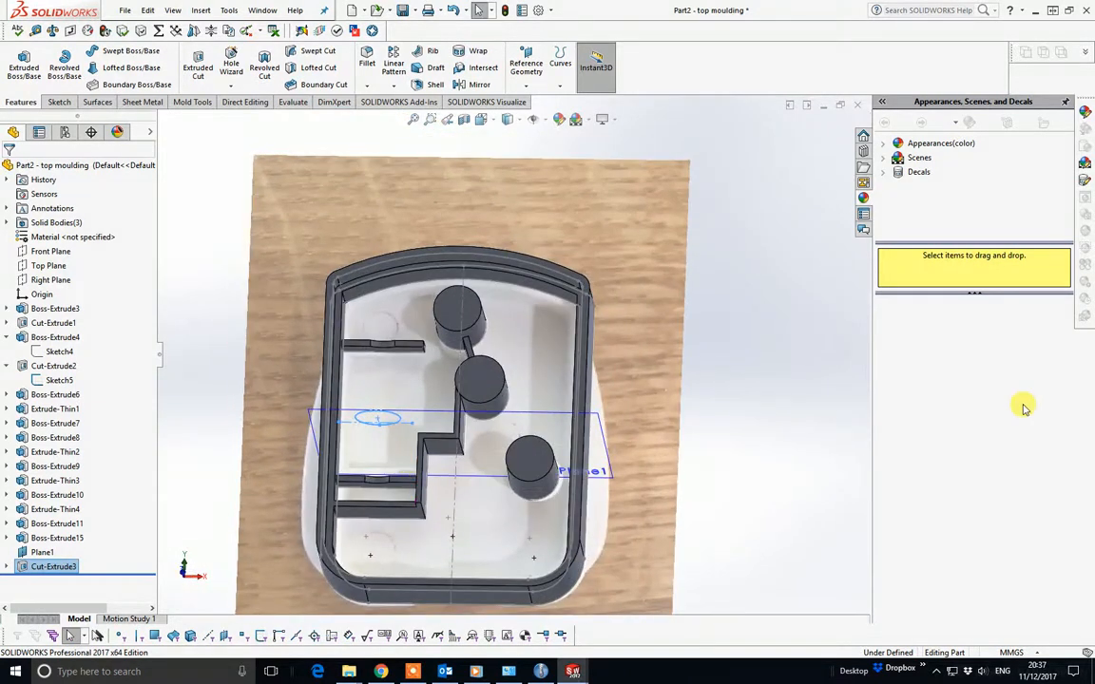